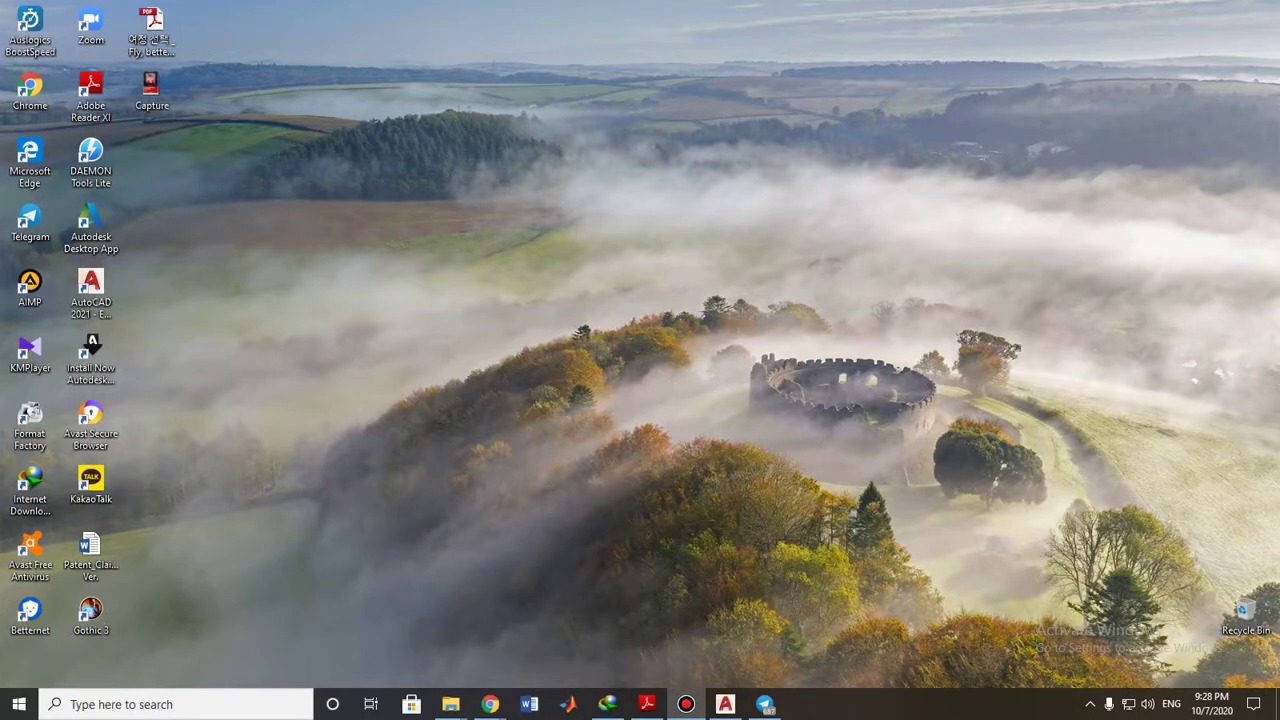
# Switch to Adobe Reader and examine the dimensioned link drawing in Drawings_4.pdf.
pyautogui.click(647, 704)
pyautogui.scroll(-8, 760, 400)
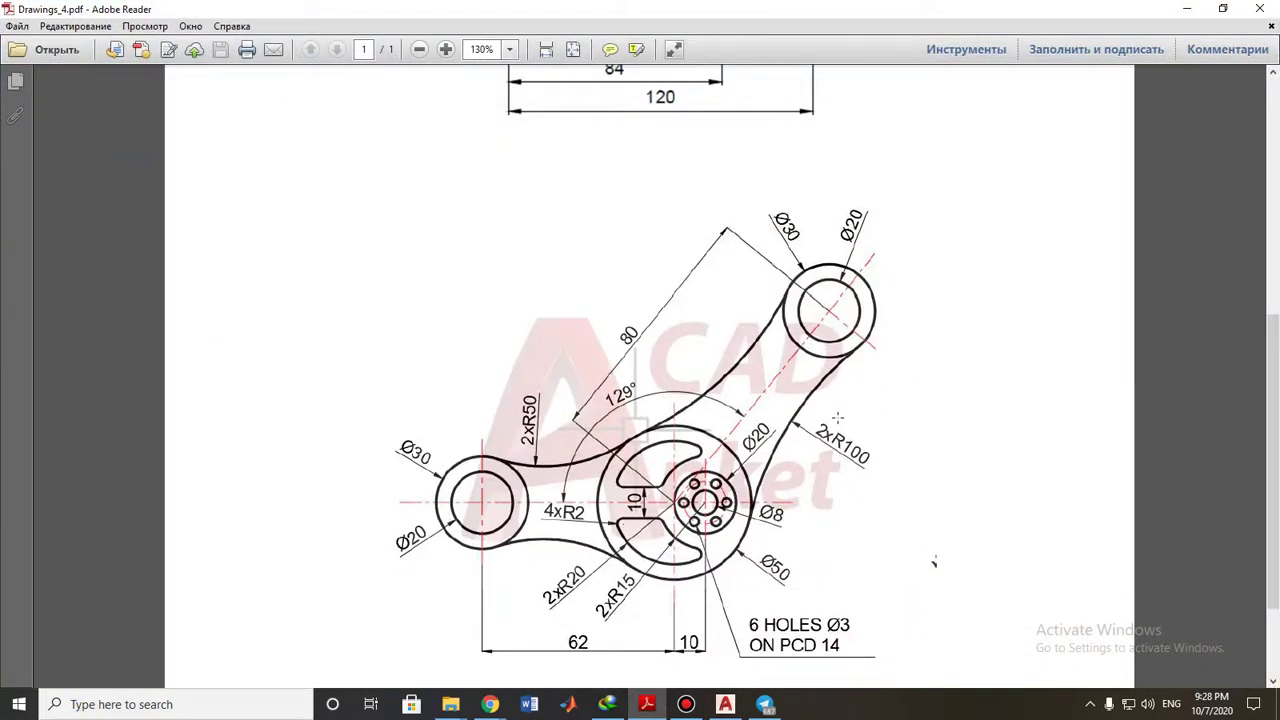
pyautogui.scroll(-1, 838, 418)
pyautogui.scroll(-1, 836, 415)
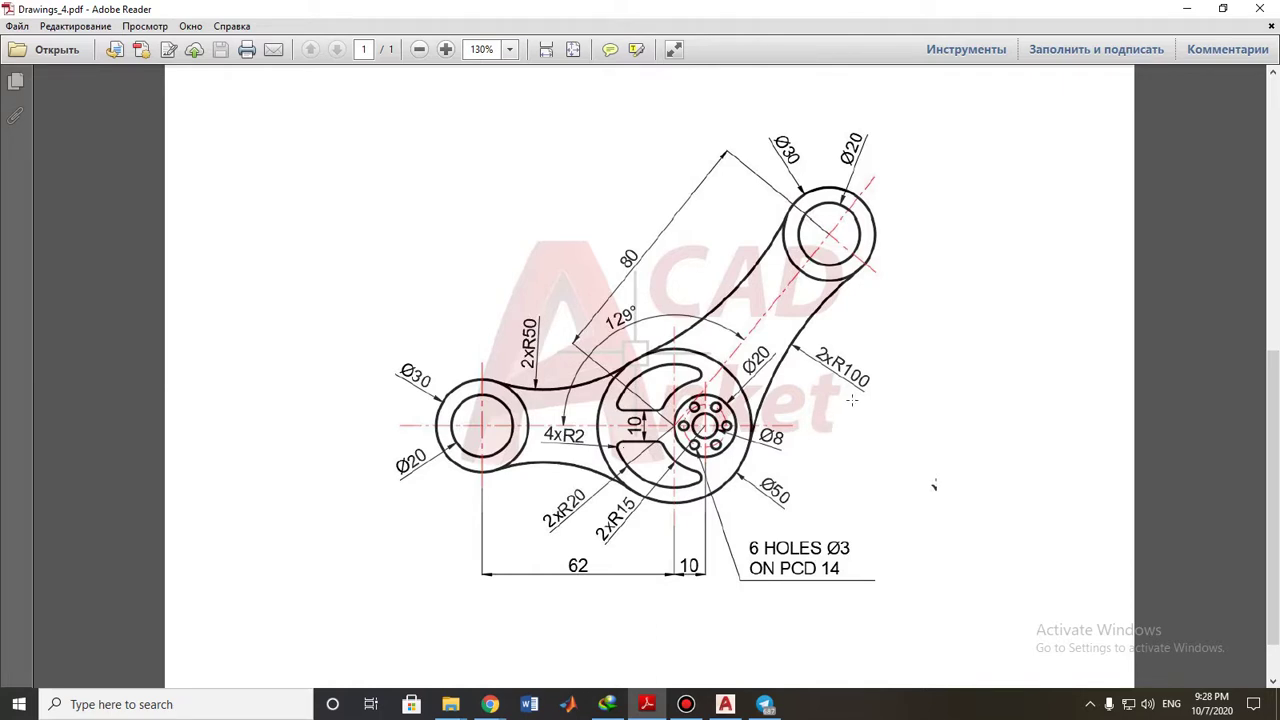
pyautogui.click(1187, 9)
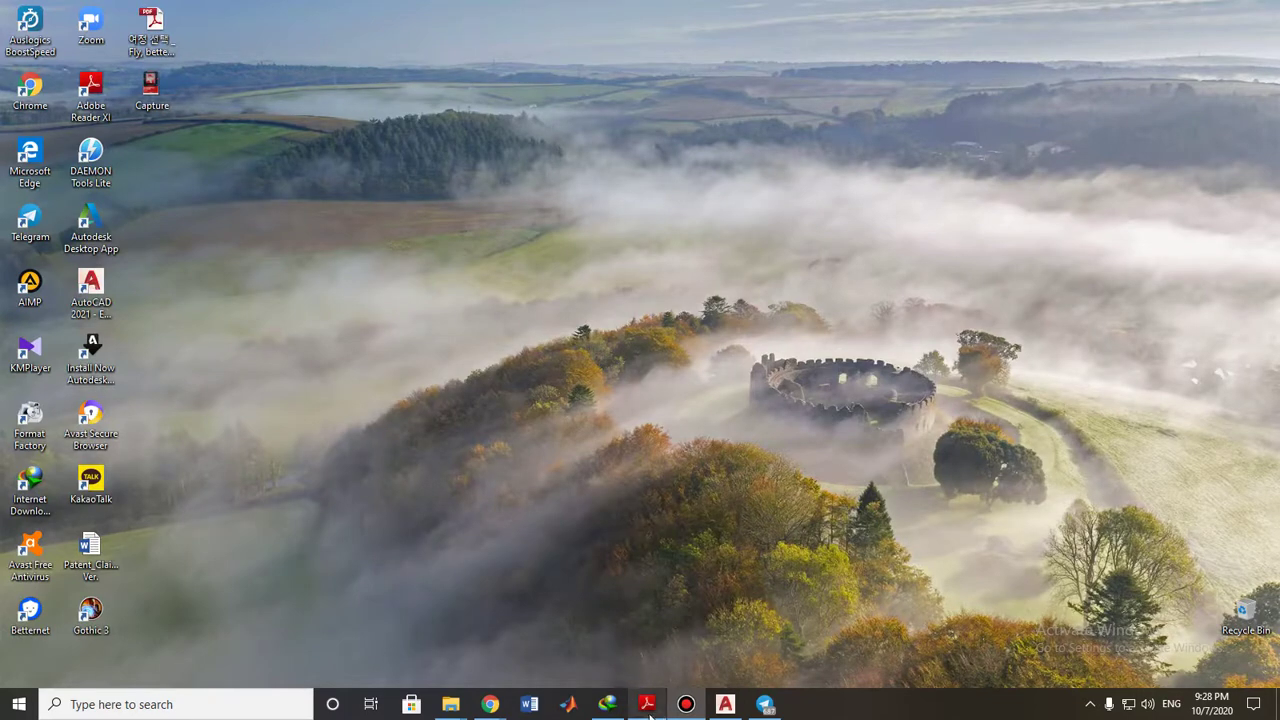
# Switch to AutoCAD and examine the link's reference image, the sheet around it and the free area beside it.
pyautogui.click(726, 705)
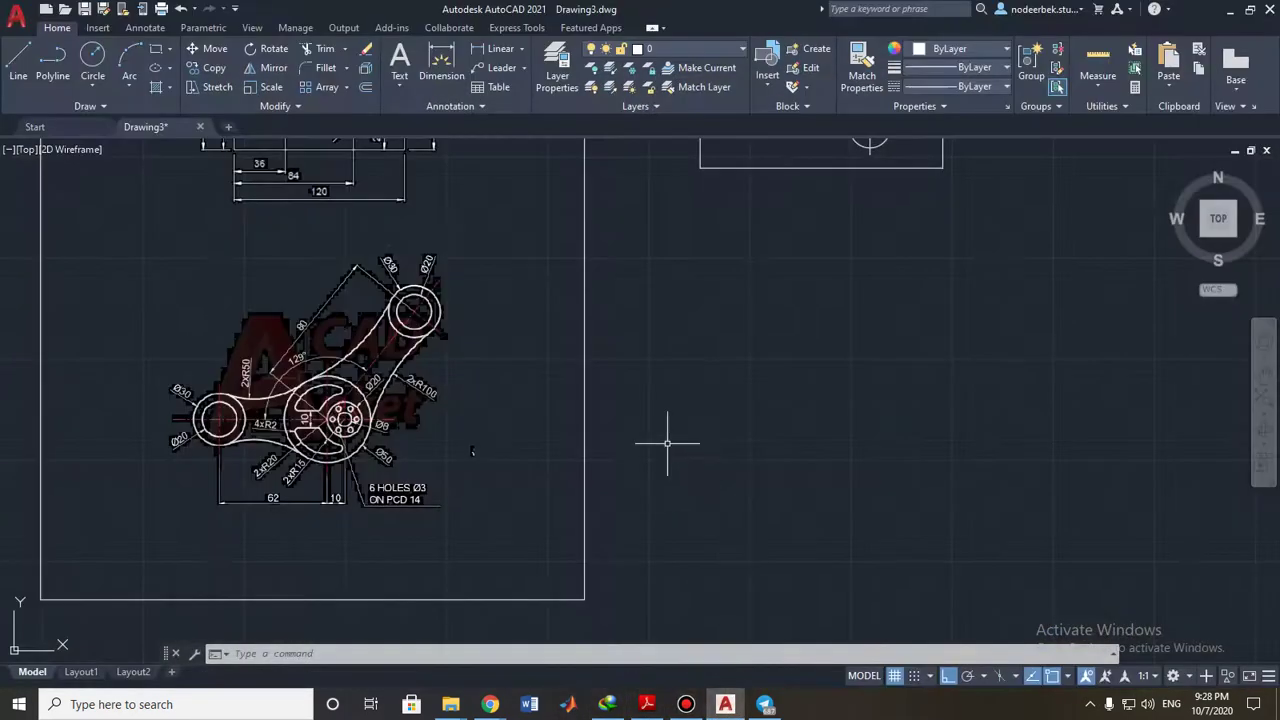
pyautogui.moveTo(877, 334); pyautogui.dragTo(791, 437, button='middle')
pyautogui.scroll(-2, 696, 232)
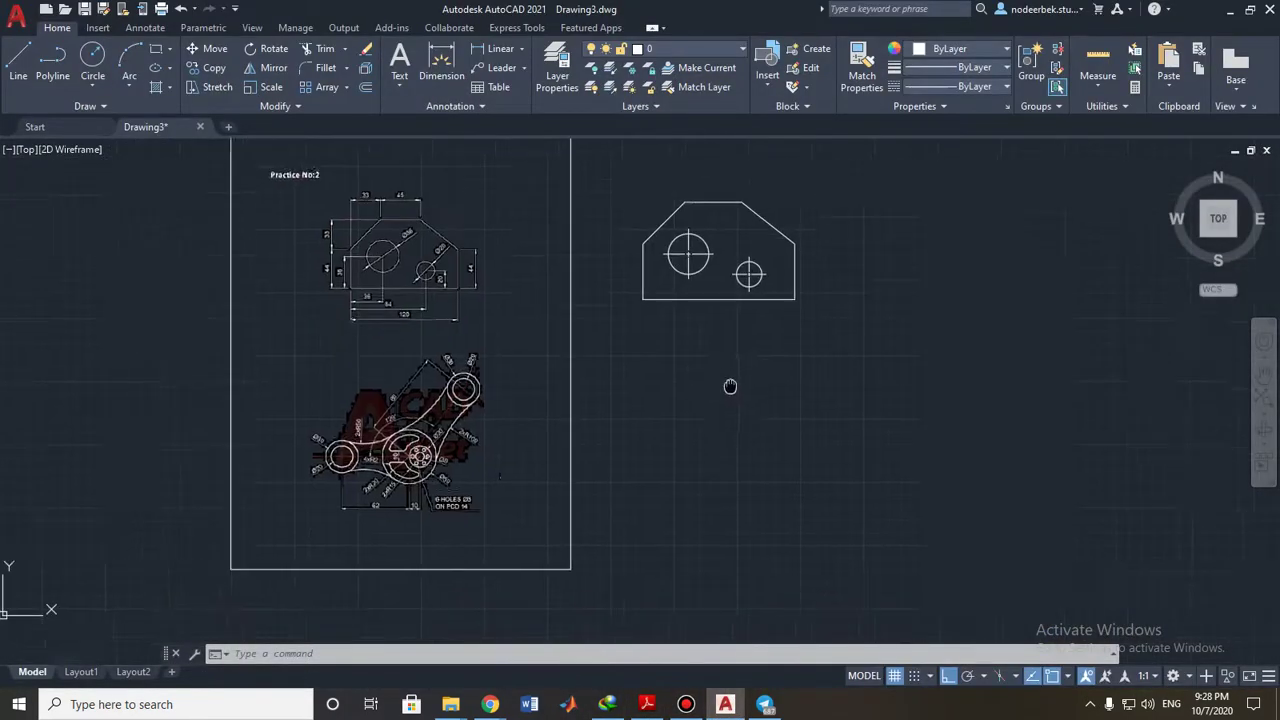
pyautogui.scroll(6, 495, 441)
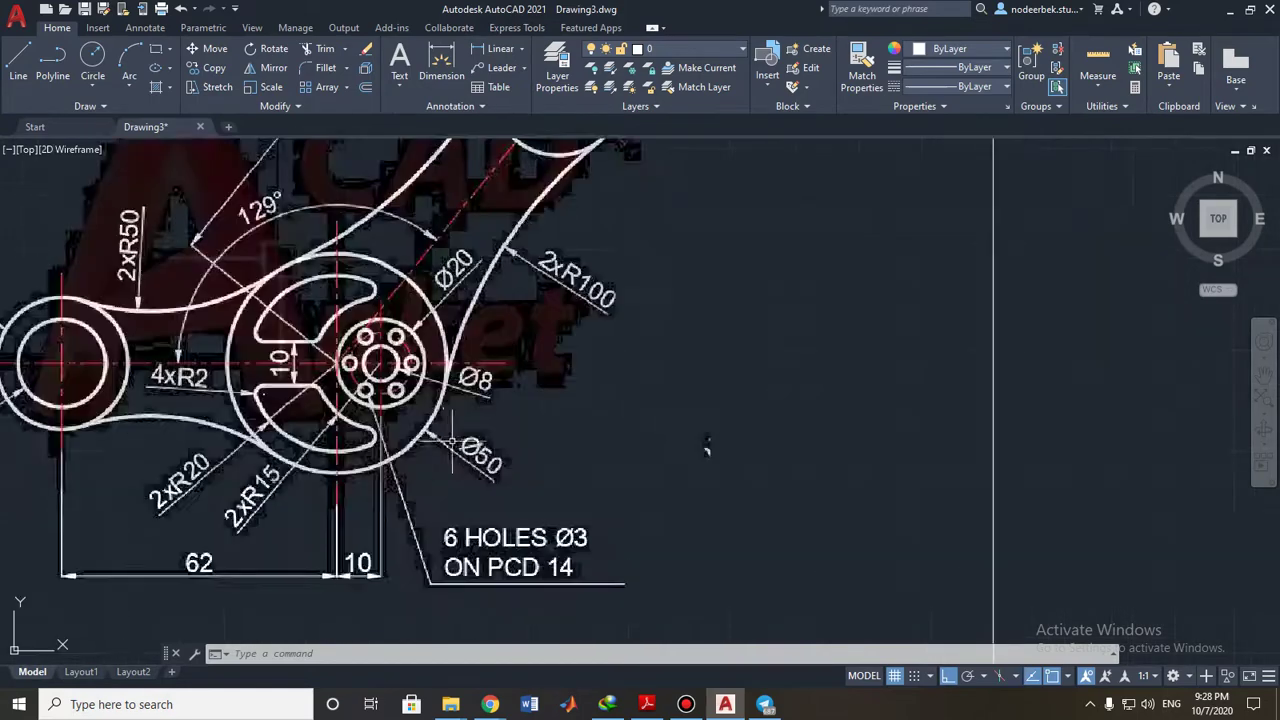
pyautogui.scroll(-4, 703, 443)
pyautogui.scroll(2, 574, 298)
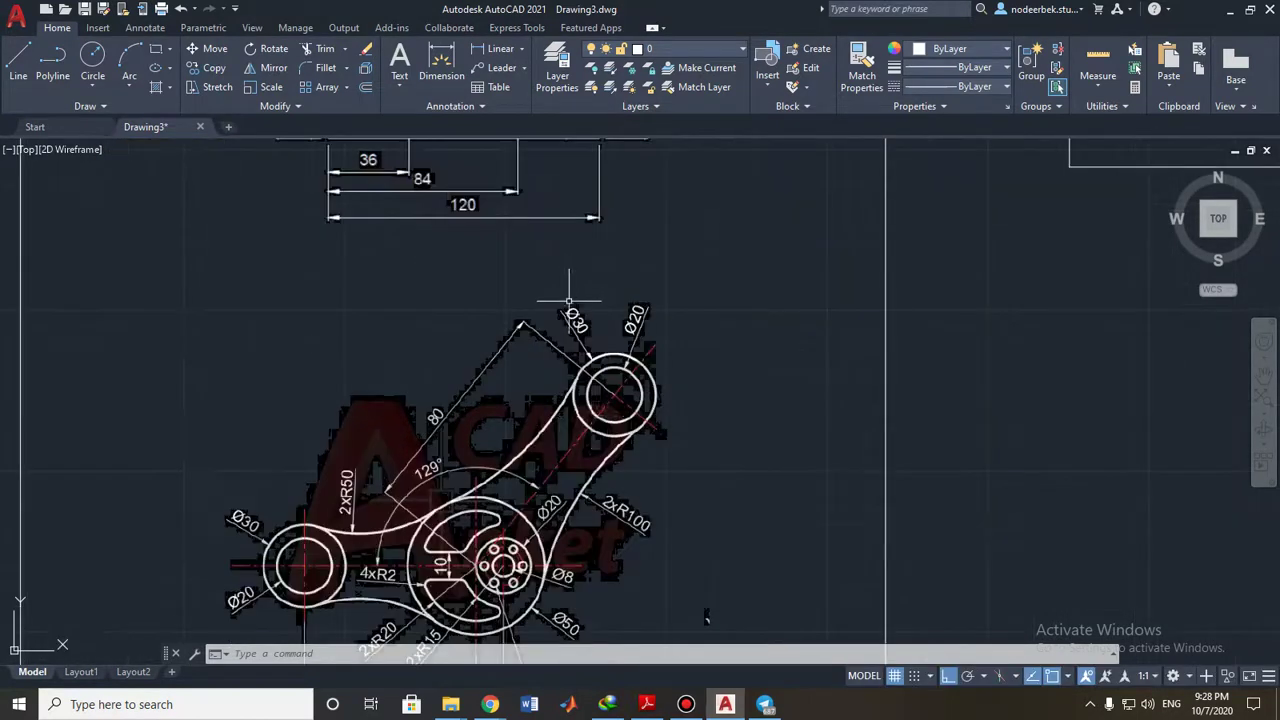
pyautogui.moveTo(591, 423); pyautogui.dragTo(609, 264, button='middle')
pyautogui.moveTo(606, 388); pyautogui.dragTo(672, 392, button='middle')
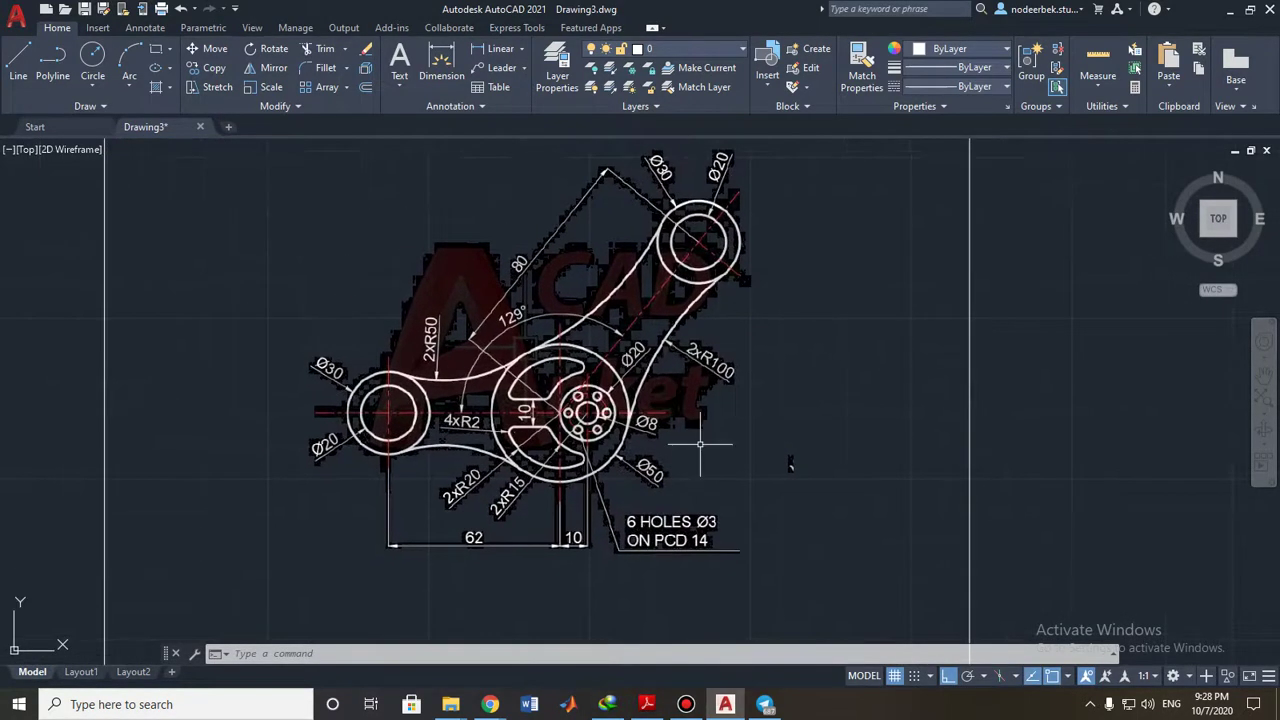
pyautogui.moveTo(699, 238); pyautogui.dragTo(697, 428, button='middle')
pyautogui.scroll(-2, 688, 298)
pyautogui.moveTo(688, 298)
pyautogui.mouseDown(button='middle')
pyautogui.moveTo(665, 457)
pyautogui.moveTo(594, 282)
pyautogui.mouseUp(button='middle')
pyautogui.scroll(1, 593, 329)
pyautogui.scroll(-2, 602, 333)
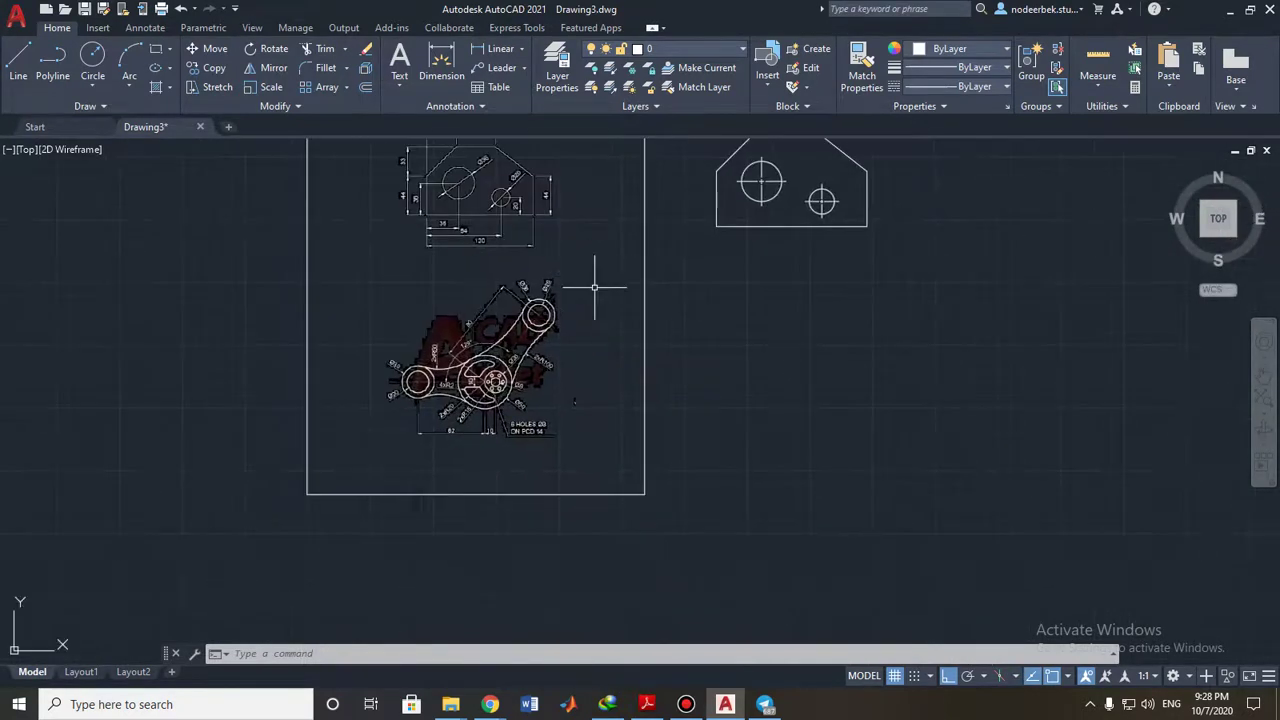
pyautogui.moveTo(578, 359)
pyautogui.mouseDown(button='middle')
pyautogui.moveTo(569, 346)
pyautogui.moveTo(543, 367)
pyautogui.moveTo(526, 402)
pyautogui.mouseUp(button='middle')
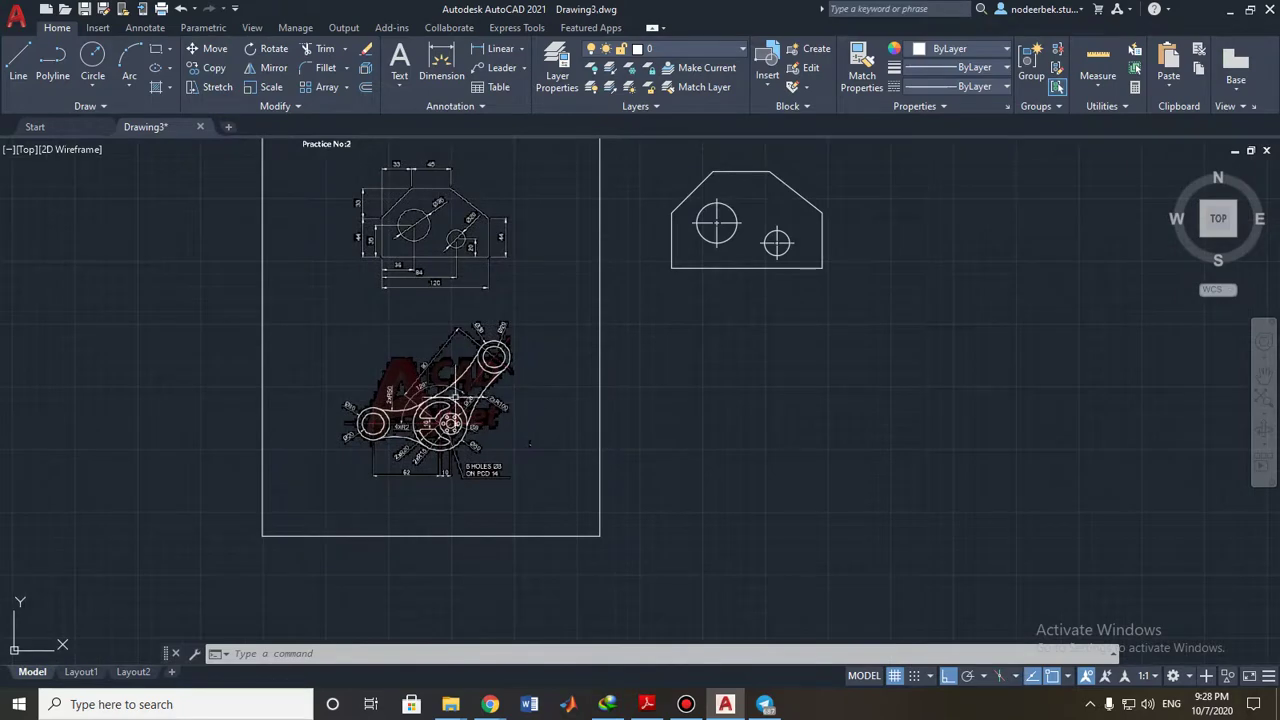
pyautogui.scroll(2, 485, 407)
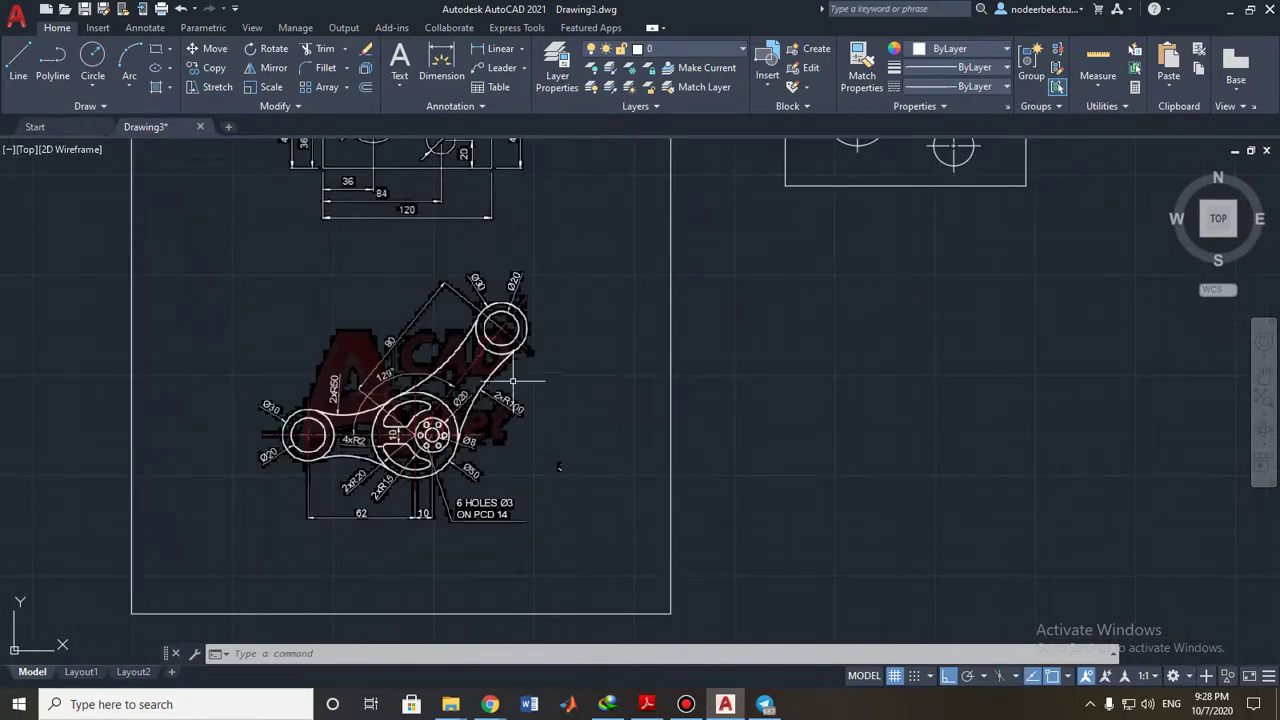
pyautogui.moveTo(559, 467); pyautogui.dragTo(472, 476, button='middle')
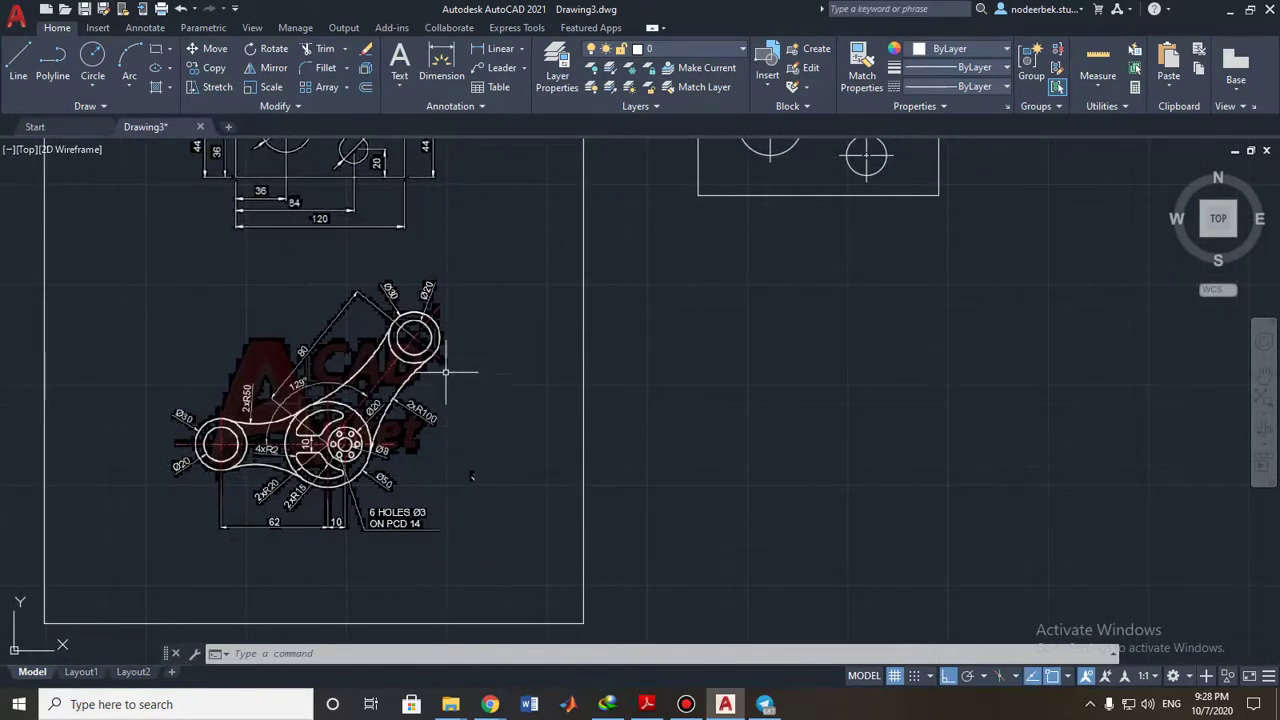
pyautogui.moveTo(738, 371)
pyautogui.mouseDown(button='middle')
pyautogui.moveTo(606, 391)
pyautogui.moveTo(597, 410)
pyautogui.mouseUp(button='middle')
pyautogui.moveTo(607, 363); pyautogui.dragTo(587, 425, button='middle')
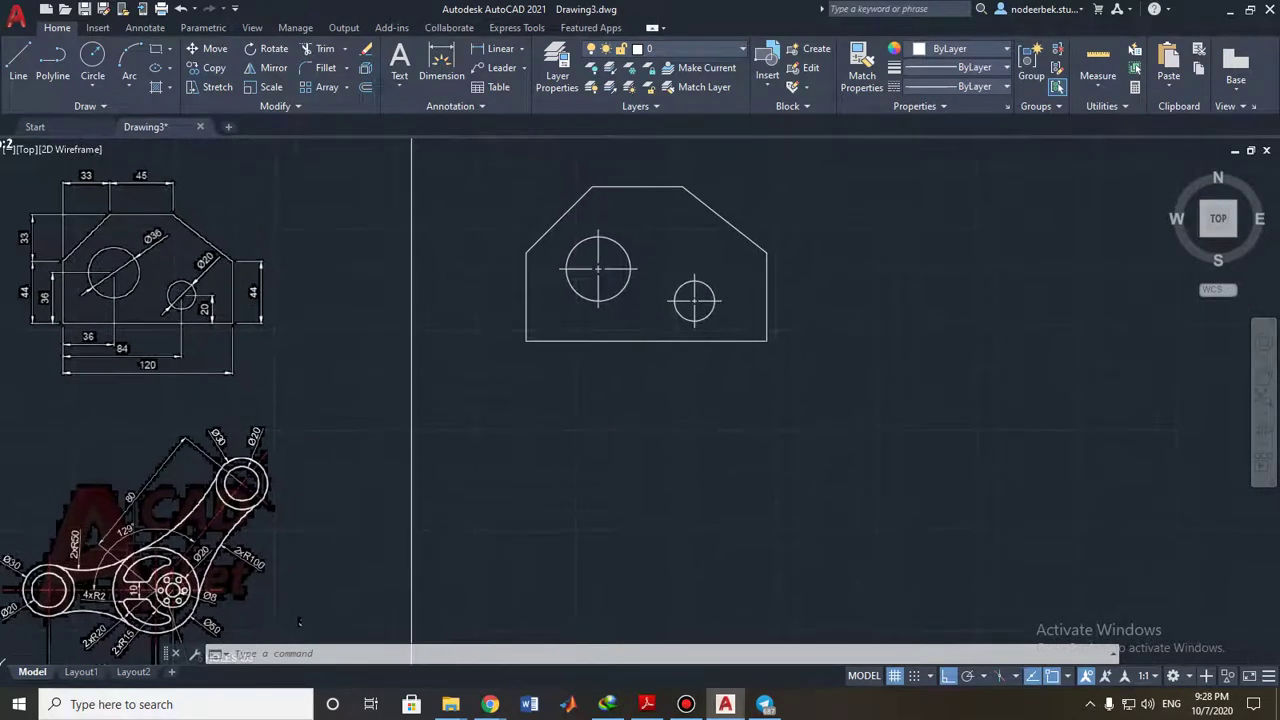
# Move the finished plate outline with its two holes and center marks straight up to free space below it.
pyautogui.moveTo(480, 160)
pyautogui.mouseDown()
pyautogui.moveTo(657, 366)
pyautogui.moveTo(951, 217)
pyautogui.moveTo(737, 434)
pyautogui.moveTo(484, 162)
pyautogui.mouseUp()
pyautogui.moveTo(528, 243); pyautogui.dragTo(543, 388, button='middle')
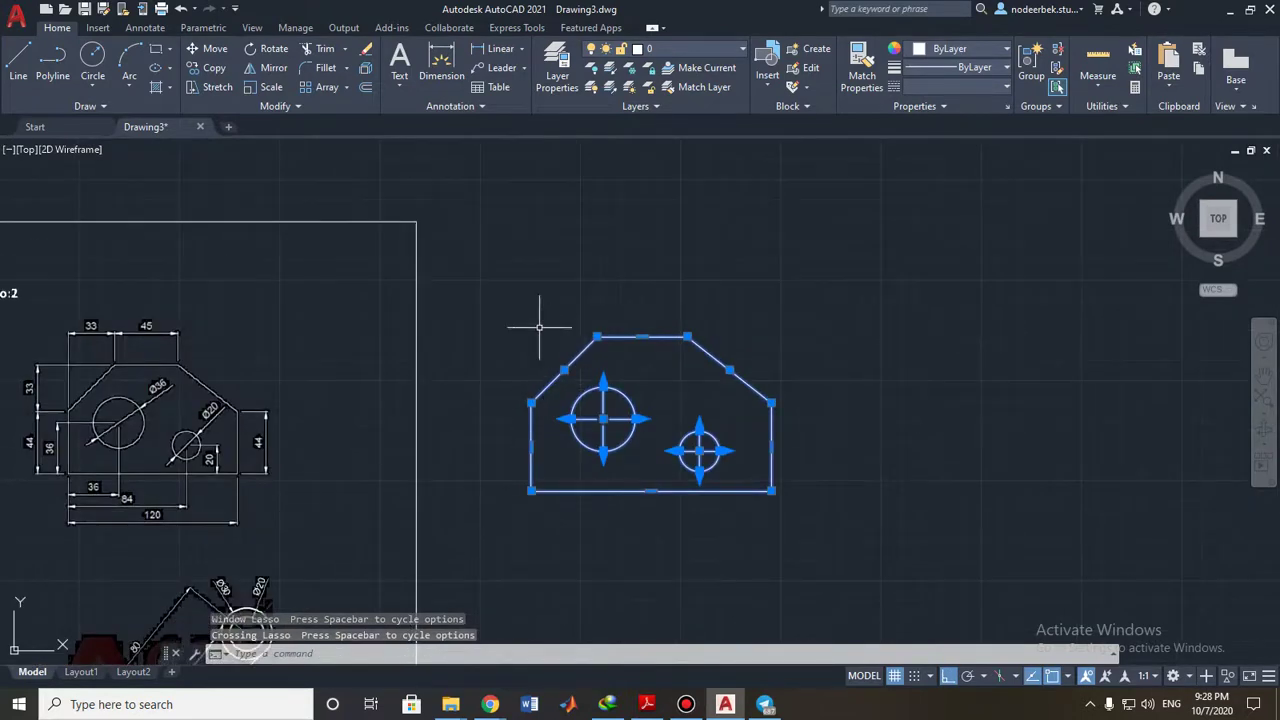
pyautogui.click(208, 48)
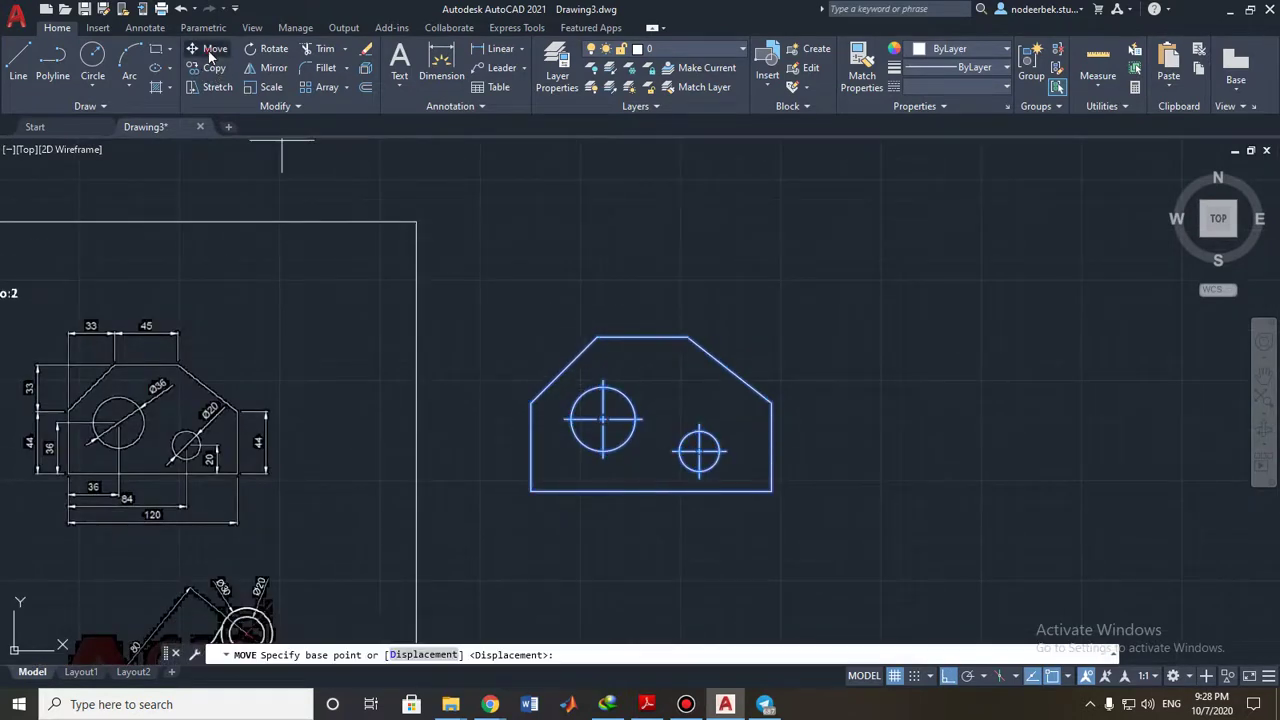
pyautogui.click(603, 419)
pyautogui.click(603, 278)
pyautogui.press('Escape')
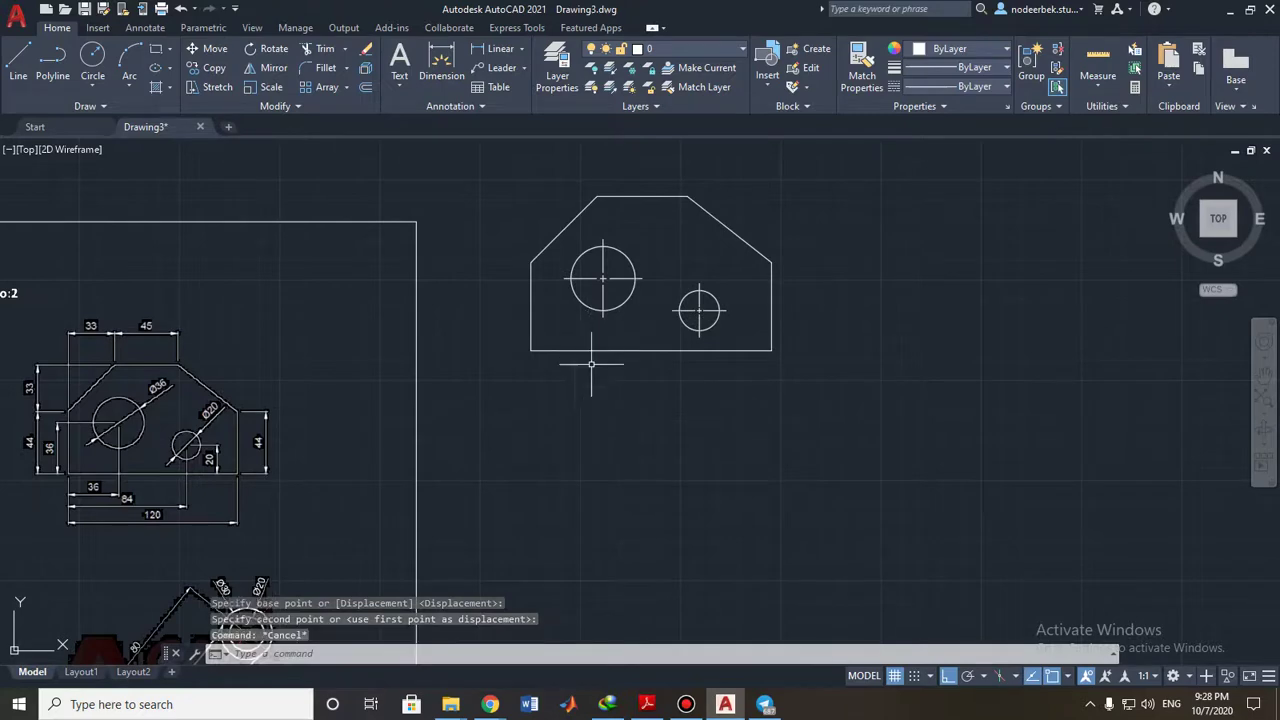
# Examine the link's dimensions on the reference image and in the PDF in Adobe Reader.
pyautogui.scroll(-1, 603, 447)
pyautogui.moveTo(603, 447); pyautogui.dragTo(616, 258, button='middle')
pyautogui.moveTo(554, 455)
pyautogui.mouseDown(button='middle')
pyautogui.moveTo(604, 386)
pyautogui.moveTo(657, 466)
pyautogui.moveTo(661, 446)
pyautogui.mouseUp(button='middle')
pyautogui.scroll(1, 604, 386)
pyautogui.scroll(1, 606, 463)
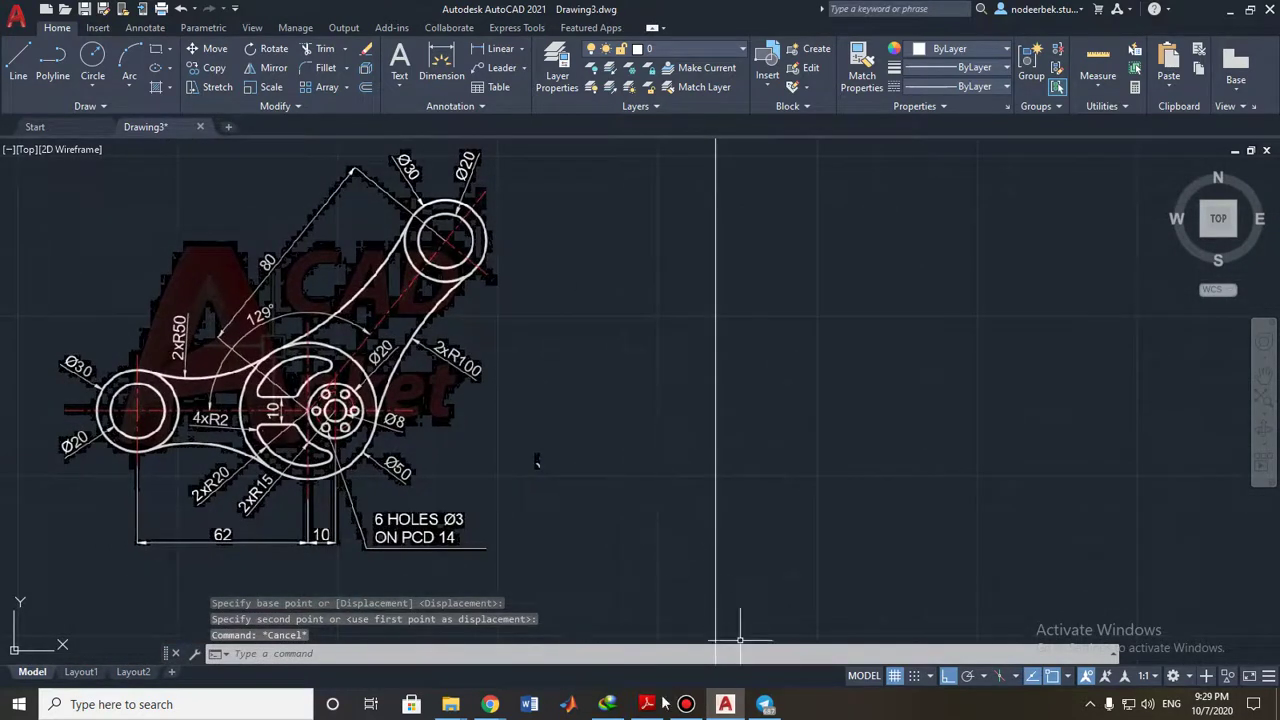
pyautogui.hotkey('alt', 'Tab')
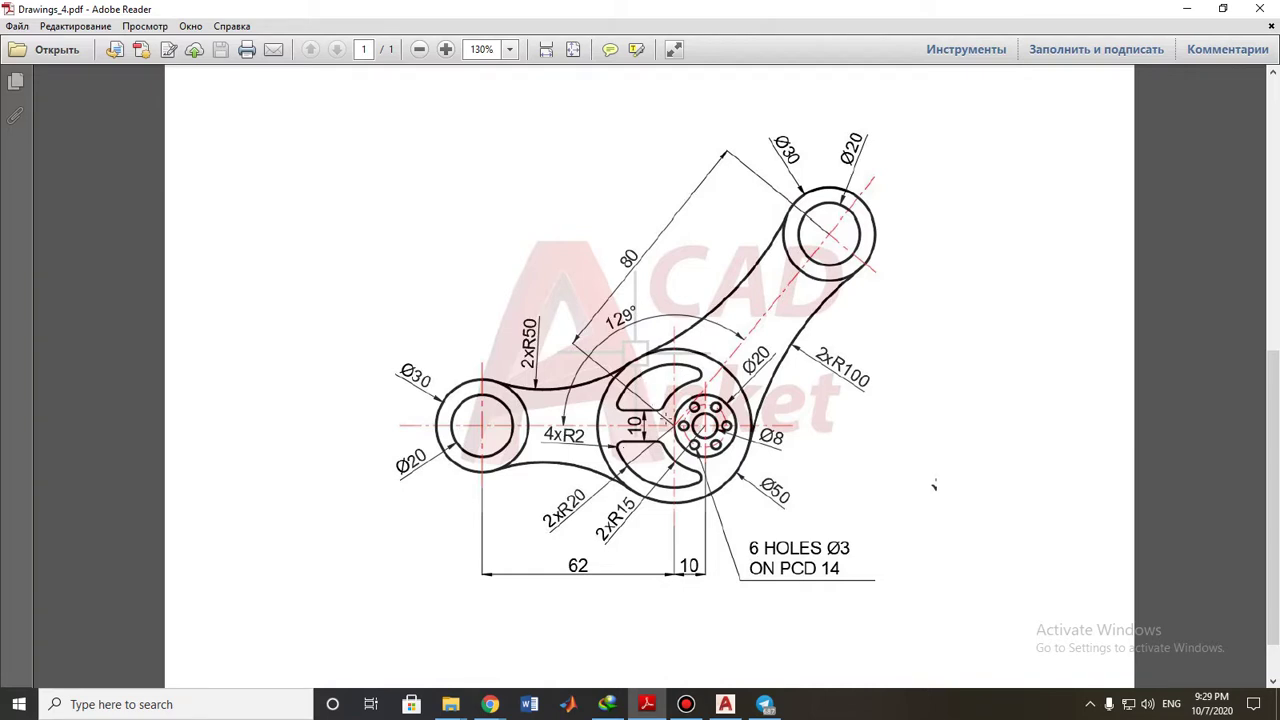
pyautogui.scroll(1, 672, 420)
pyautogui.scroll(-1, 676, 446)
# Return to AutoCAD and examine the central hub's diameter and hole dimensions on the reference image.
pyautogui.click(726, 704)
pyautogui.moveTo(845, 451)
pyautogui.mouseDown(button='middle')
pyautogui.moveTo(734, 476)
pyautogui.moveTo(734, 465)
pyautogui.mouseUp(button='middle')
pyautogui.scroll(-2, 734, 476)
pyautogui.scroll(3, 660, 434)
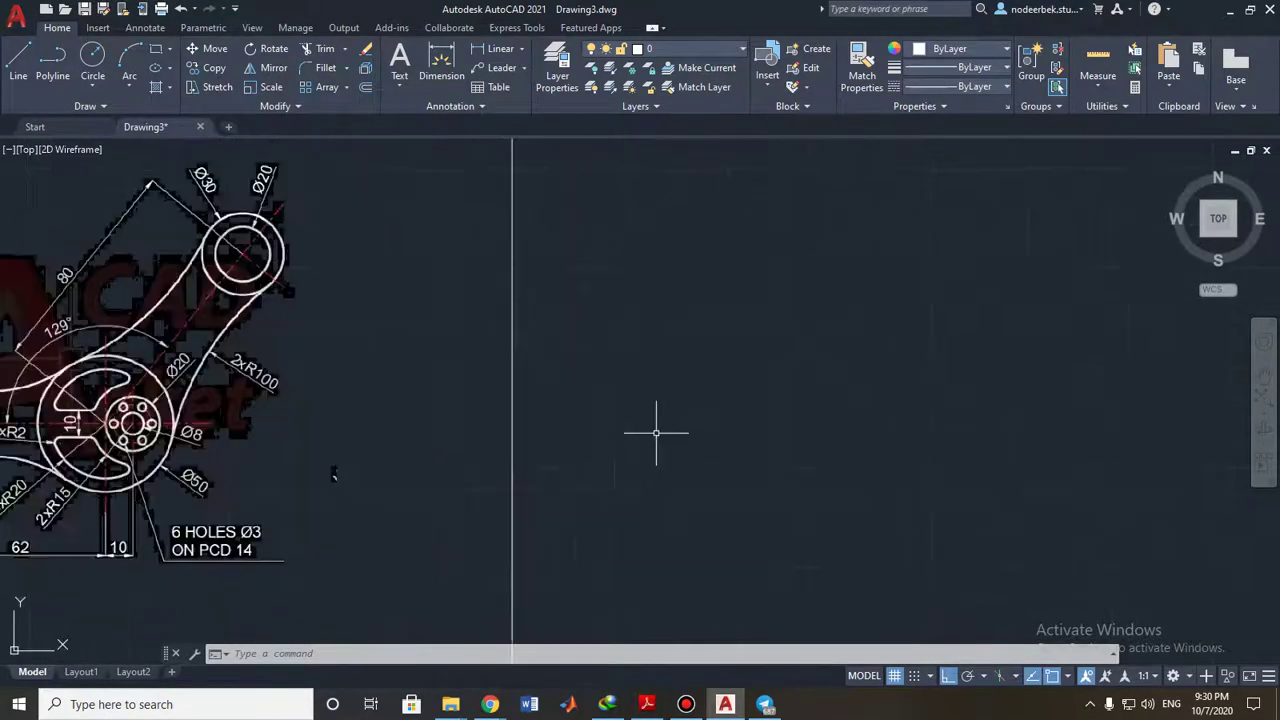
pyautogui.moveTo(657, 434); pyautogui.dragTo(786, 418, button='middle')
pyautogui.moveTo(397, 436)
pyautogui.mouseDown(button='middle')
pyautogui.moveTo(506, 392)
pyautogui.moveTo(614, 432)
pyautogui.moveTo(634, 486)
pyautogui.mouseUp(button='middle')
pyautogui.scroll(2, 463, 418)
pyautogui.scroll(2, 595, 433)
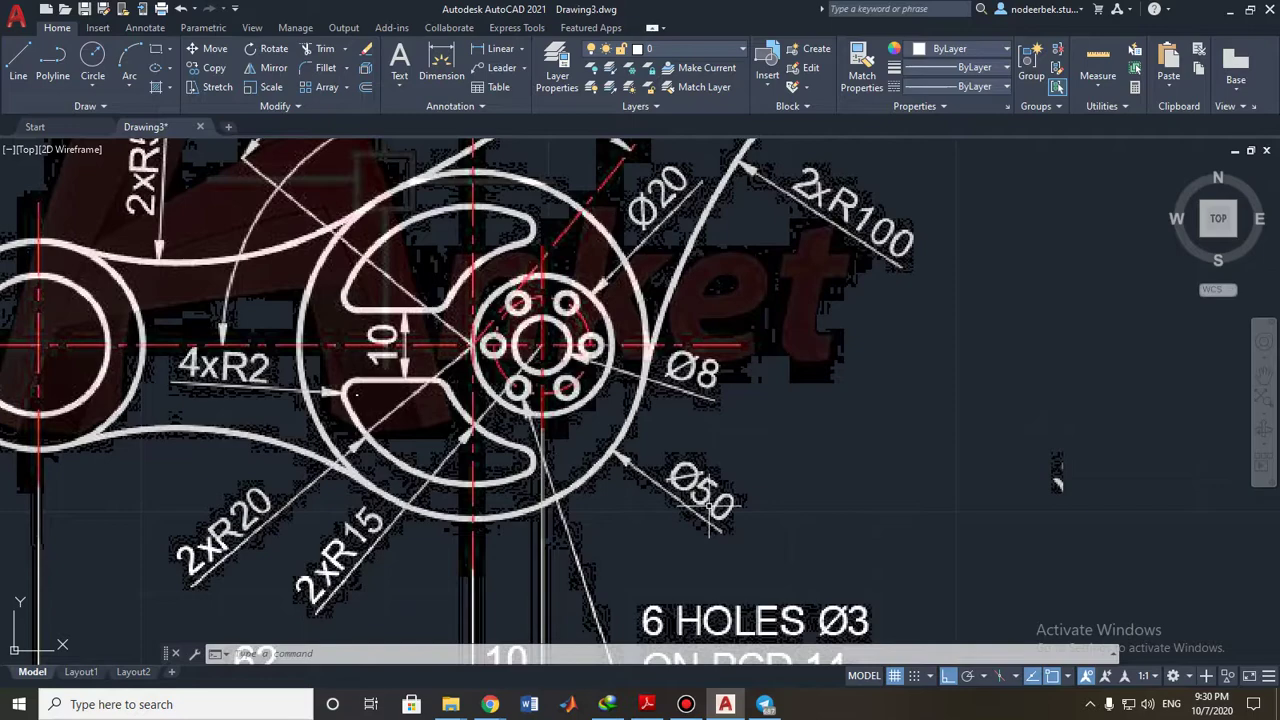
pyautogui.scroll(-5, 709, 510)
pyautogui.moveTo(989, 474)
pyautogui.mouseDown(button='middle')
pyautogui.moveTo(646, 366)
pyautogui.moveTo(572, 424)
pyautogui.moveTo(512, 449)
pyautogui.mouseUp(button='middle')
pyautogui.scroll(-2, 660, 375)
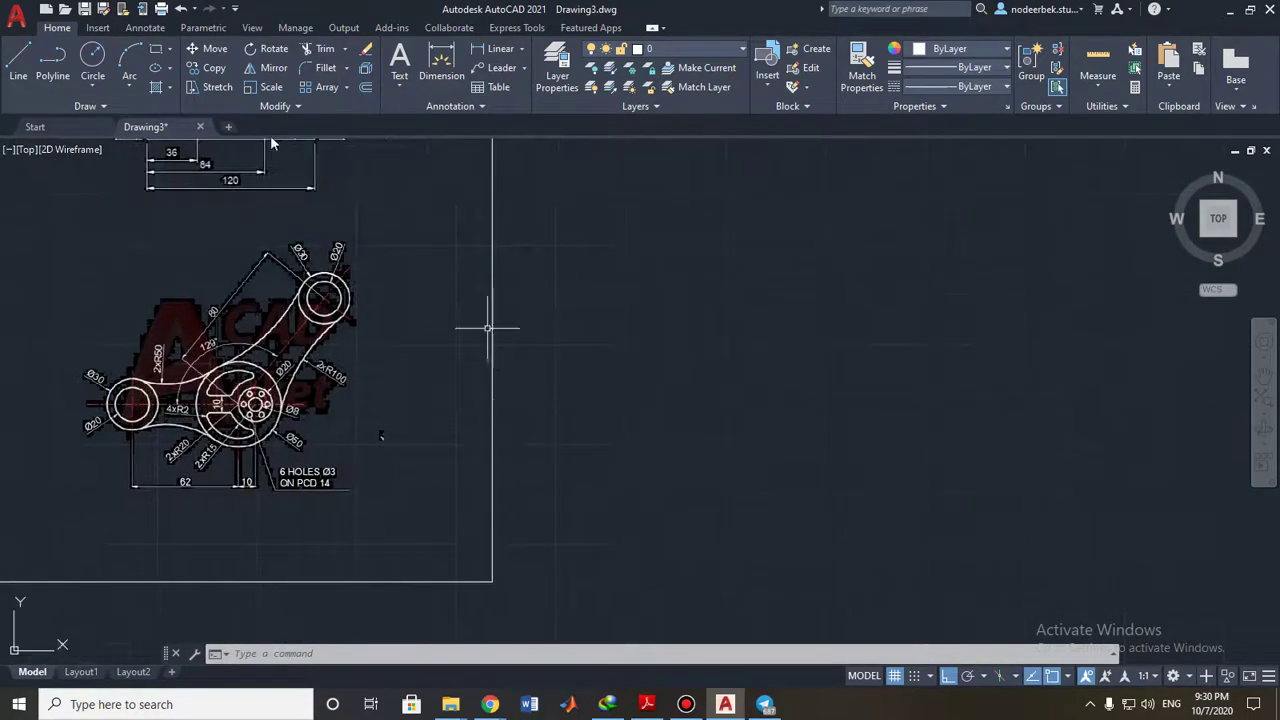
pyautogui.click(92, 62)
pyautogui.click(868, 326)
pyautogui.press('Escape')
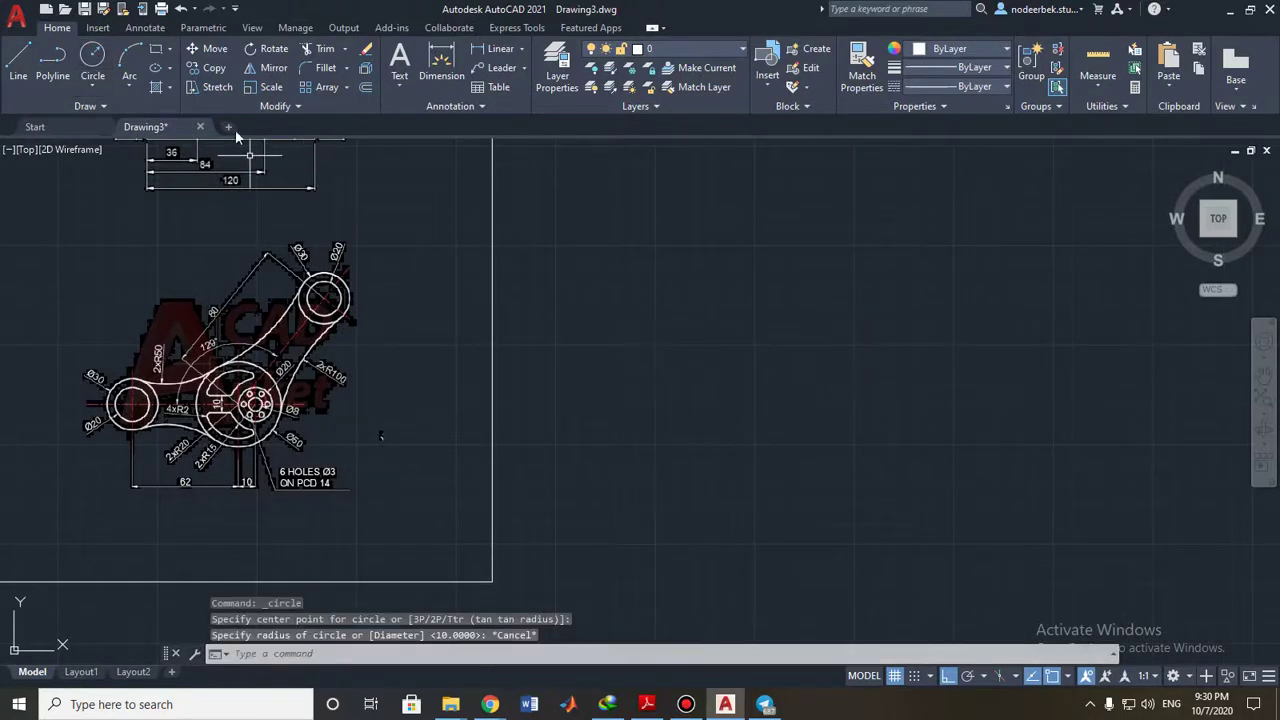
# Draw a circle of radius 25 in the empty area beside the reference sheet as the central hub.
pyautogui.click(78, 62)
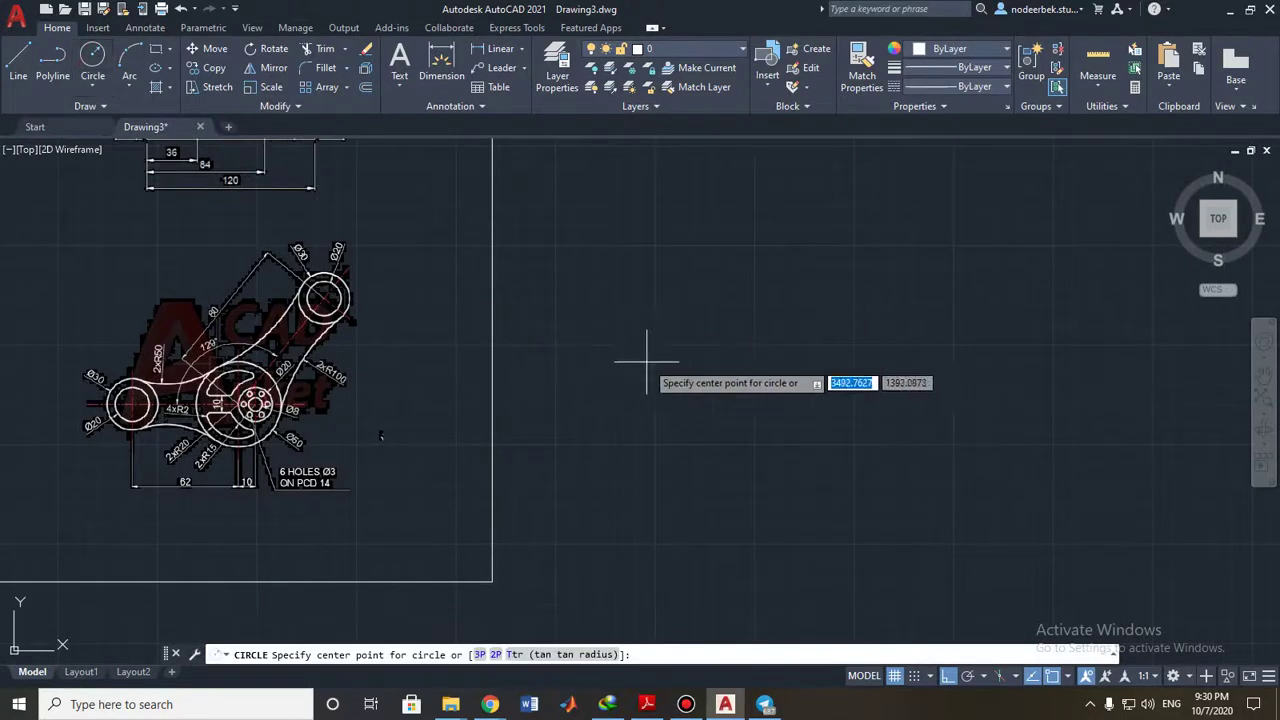
pyautogui.click(736, 382)
pyautogui.write('25')
pyautogui.press('Return')
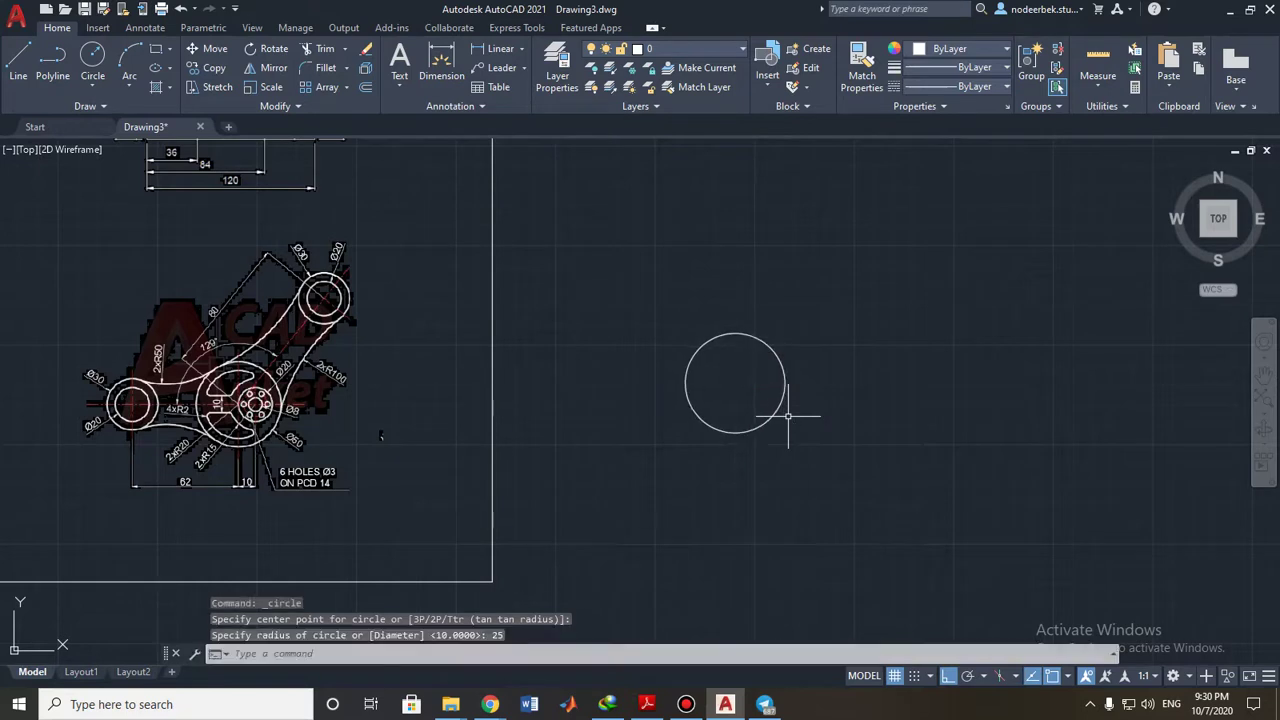
# Add a center mark to the radius 25 hub circle.
pyautogui.moveTo(614, 451); pyautogui.dragTo(643, 451, button='middle')
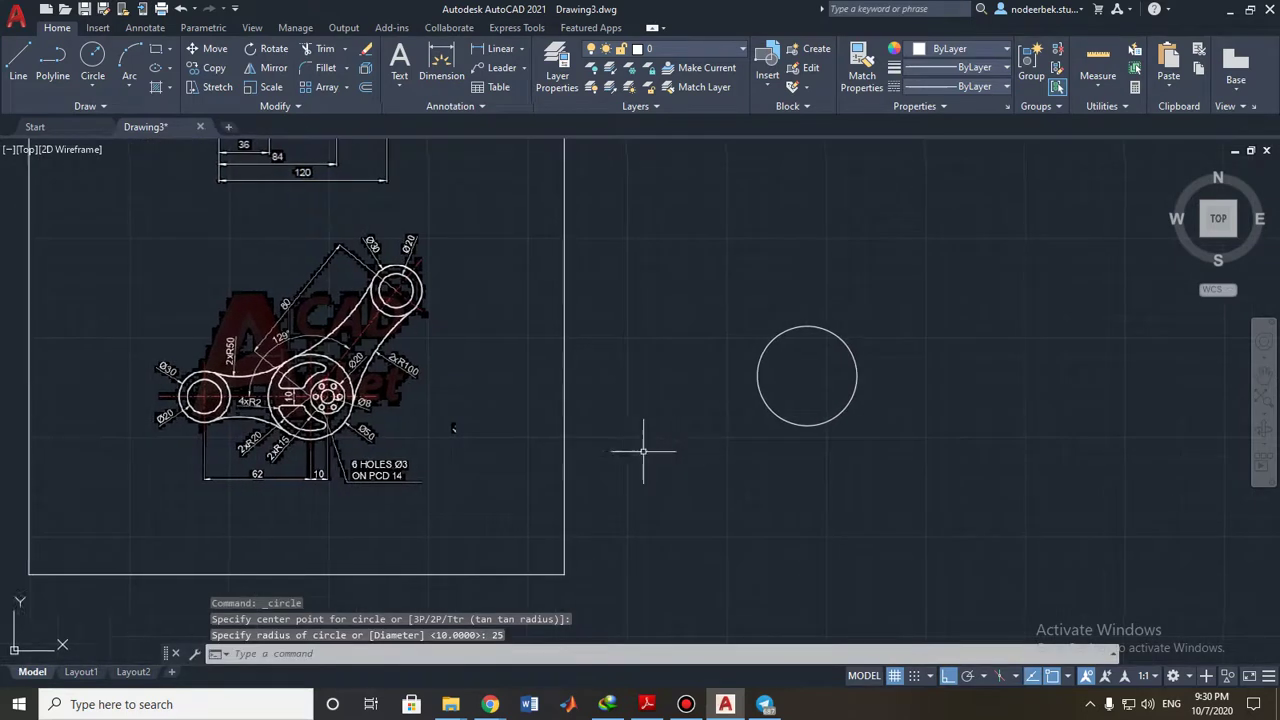
pyautogui.click(145, 27)
pyautogui.click(532, 75)
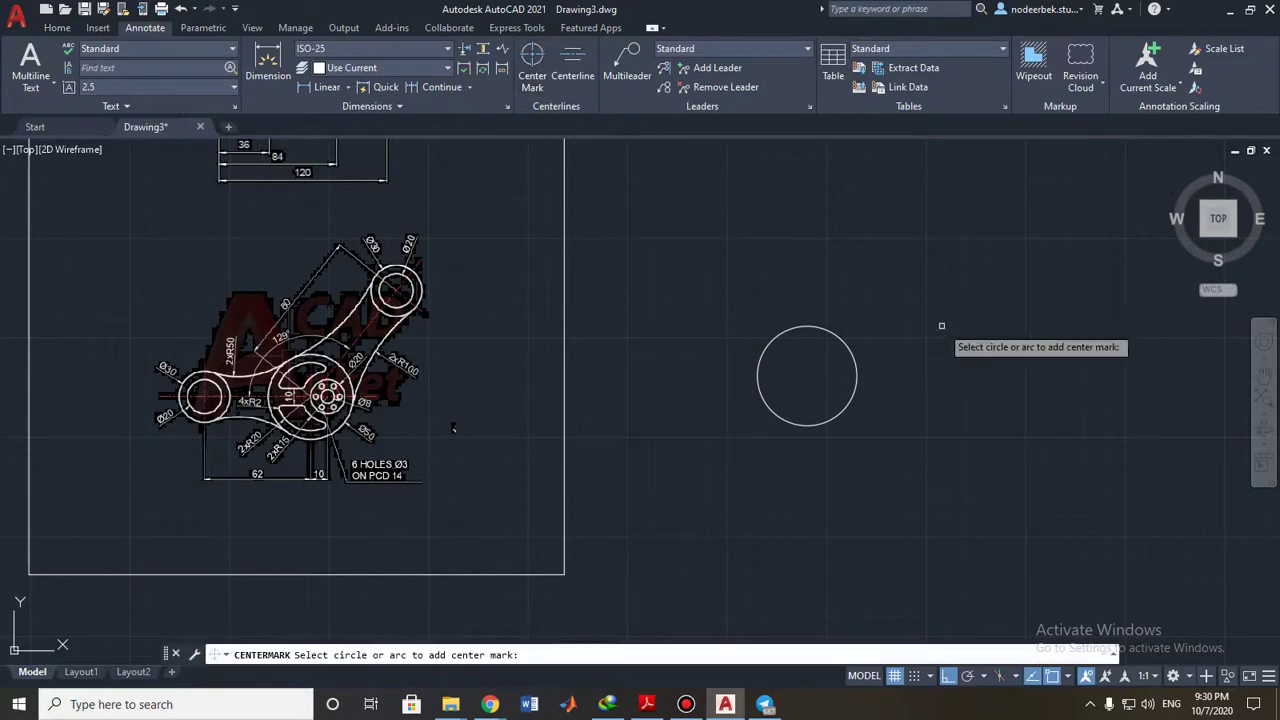
pyautogui.click(828, 330)
pyautogui.press('Escape')
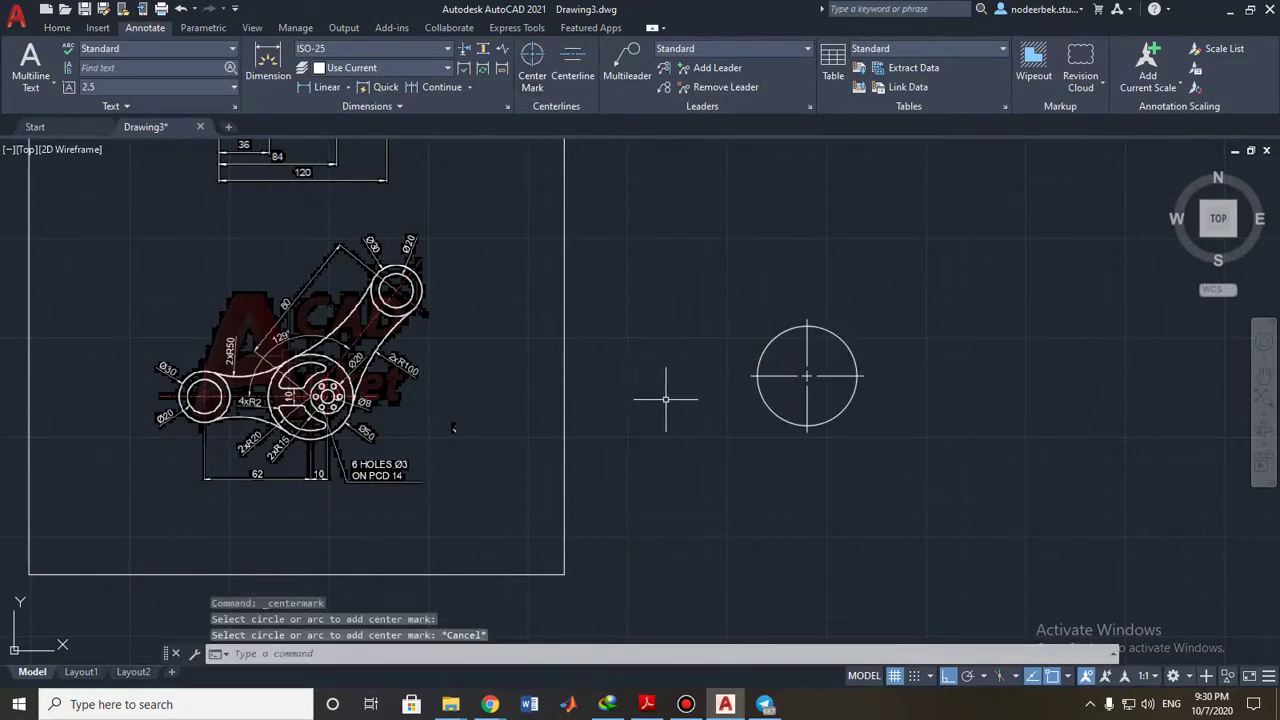
# Stretch the center mark's horizontal centerline from the hub's left quadrant far to the left, ending just short of the sheet border.
pyautogui.scroll(4, 745, 406)
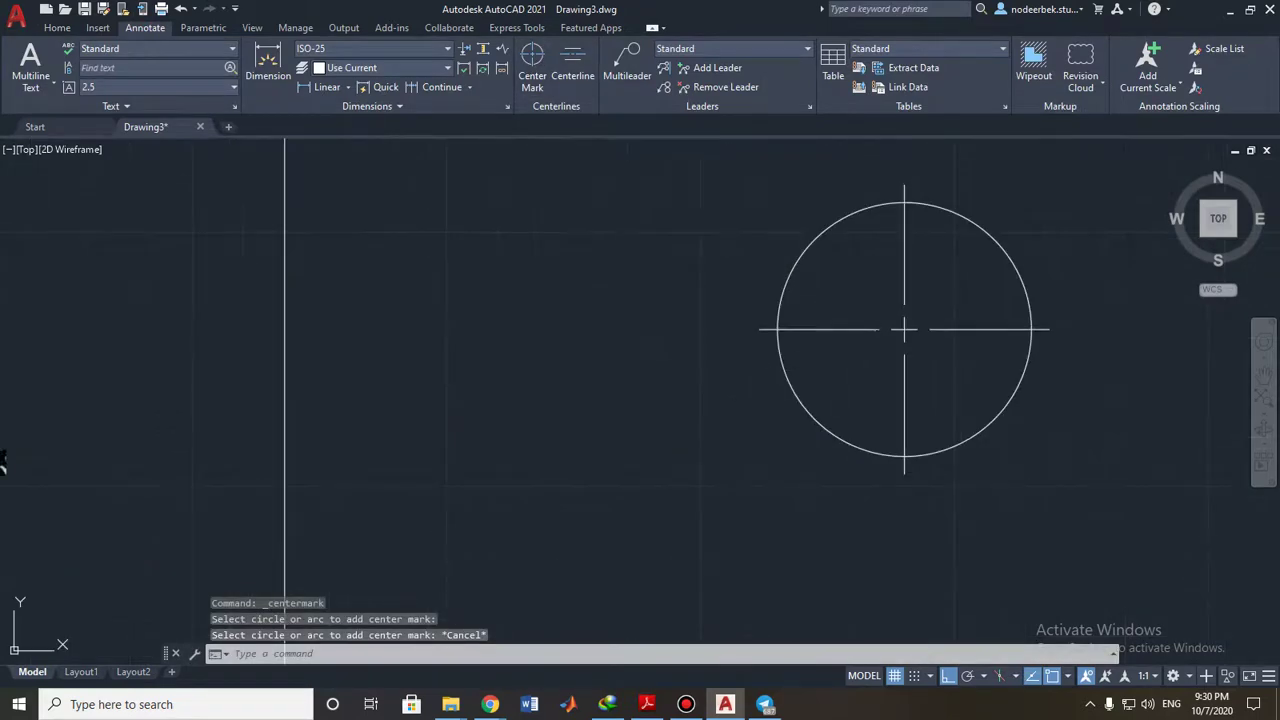
pyautogui.click(785, 329)
pyautogui.click(777, 329)
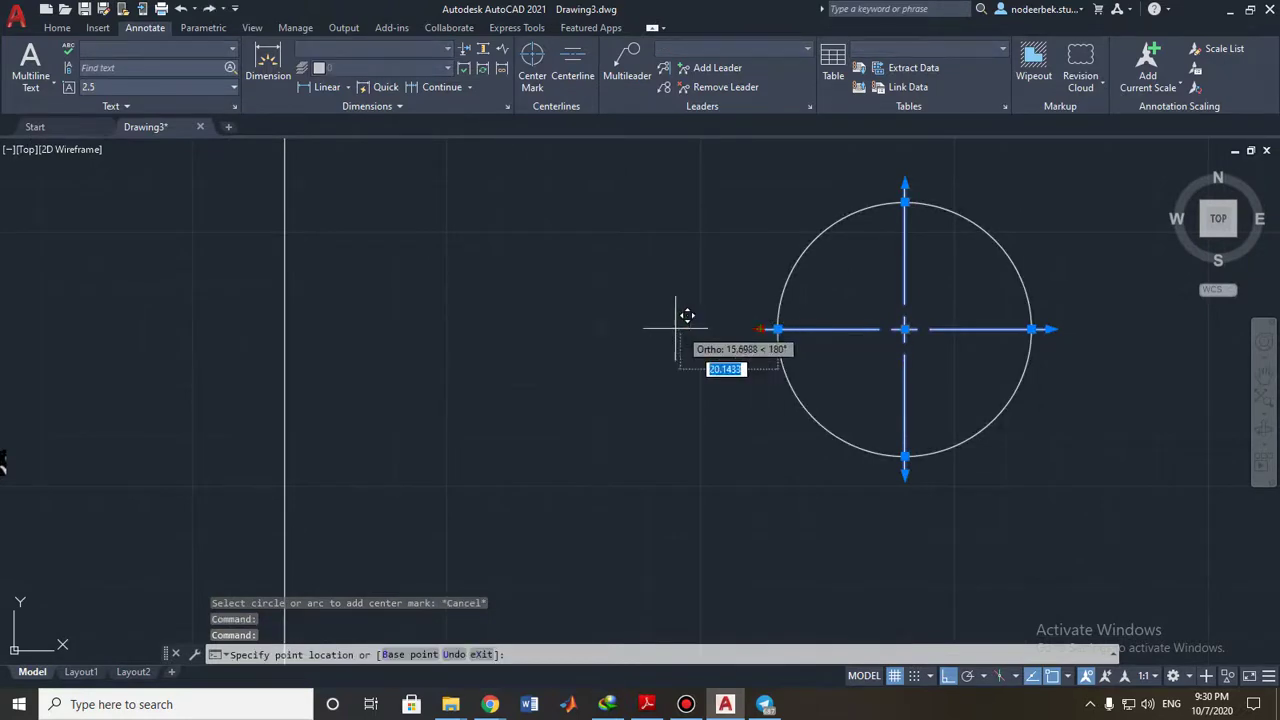
pyautogui.click(333, 322)
pyautogui.press('Escape')
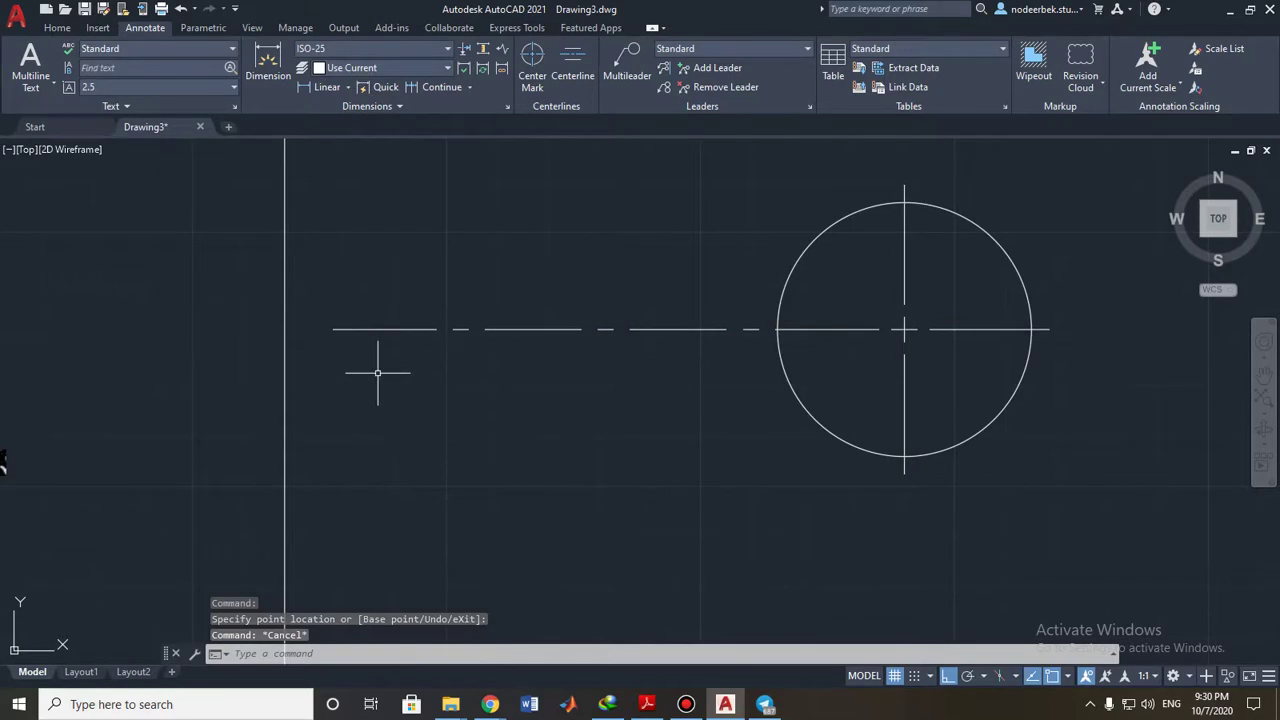
# Examine the left ring's diameters and its center distance from the hub on the reference image.
pyautogui.scroll(-3, 394, 370)
pyautogui.moveTo(394, 366)
pyautogui.mouseDown(button='middle')
pyautogui.moveTo(571, 349)
pyautogui.moveTo(637, 375)
pyautogui.mouseUp(button='middle')
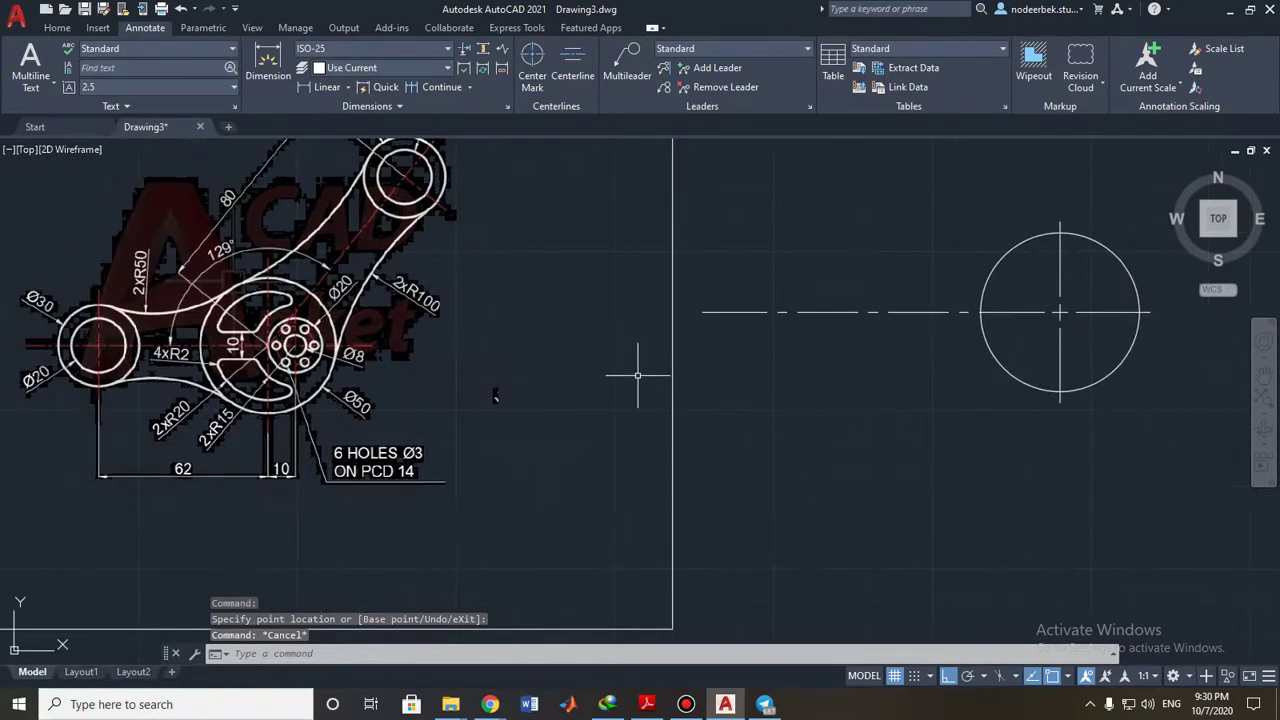
pyautogui.moveTo(430, 394); pyautogui.dragTo(629, 397, button='middle')
pyautogui.scroll(3, 419, 427)
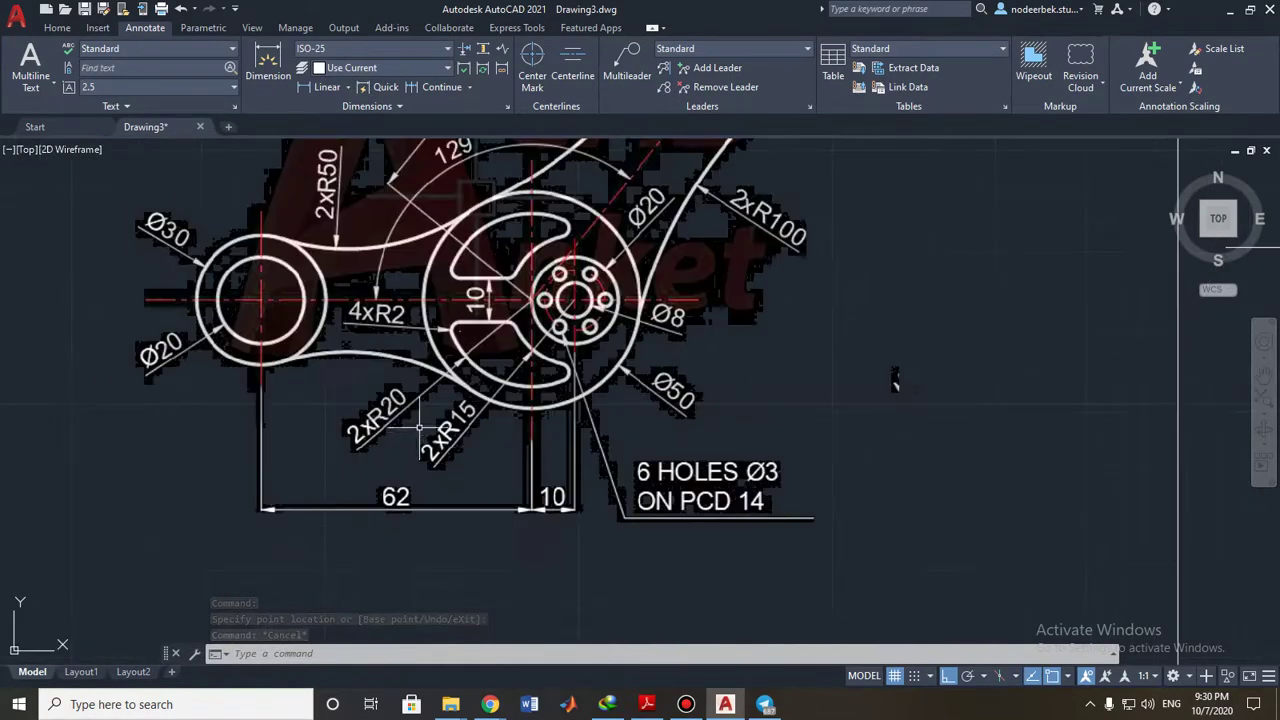
pyautogui.moveTo(419, 427); pyautogui.dragTo(542, 415, button='middle')
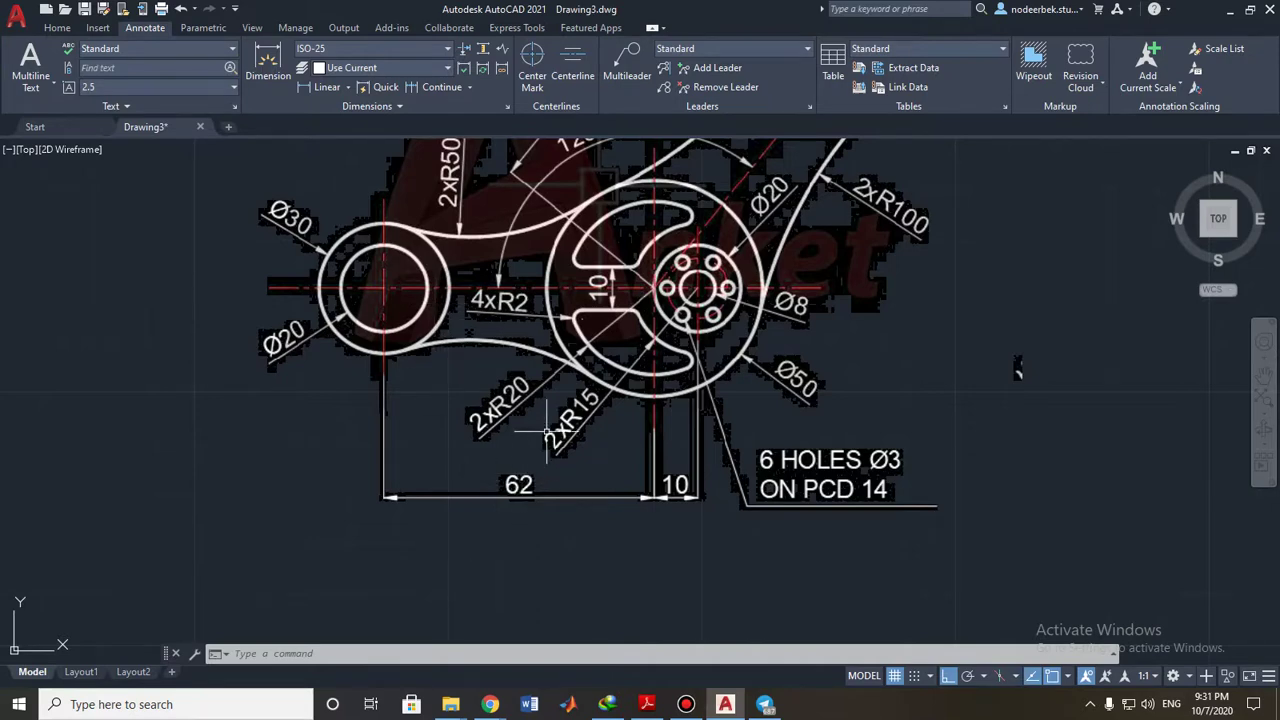
pyautogui.scroll(-3, 548, 403)
pyautogui.scroll(1, 548, 403)
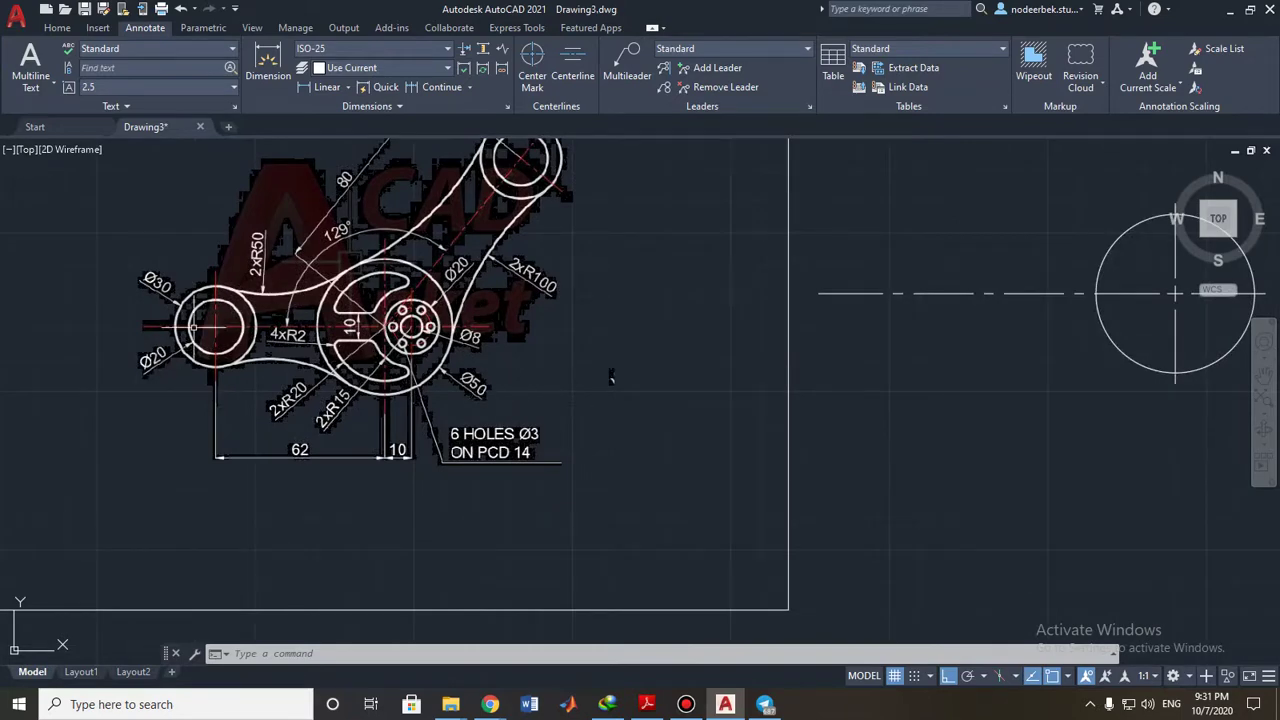
pyautogui.moveTo(851, 368); pyautogui.dragTo(734, 382, button='middle')
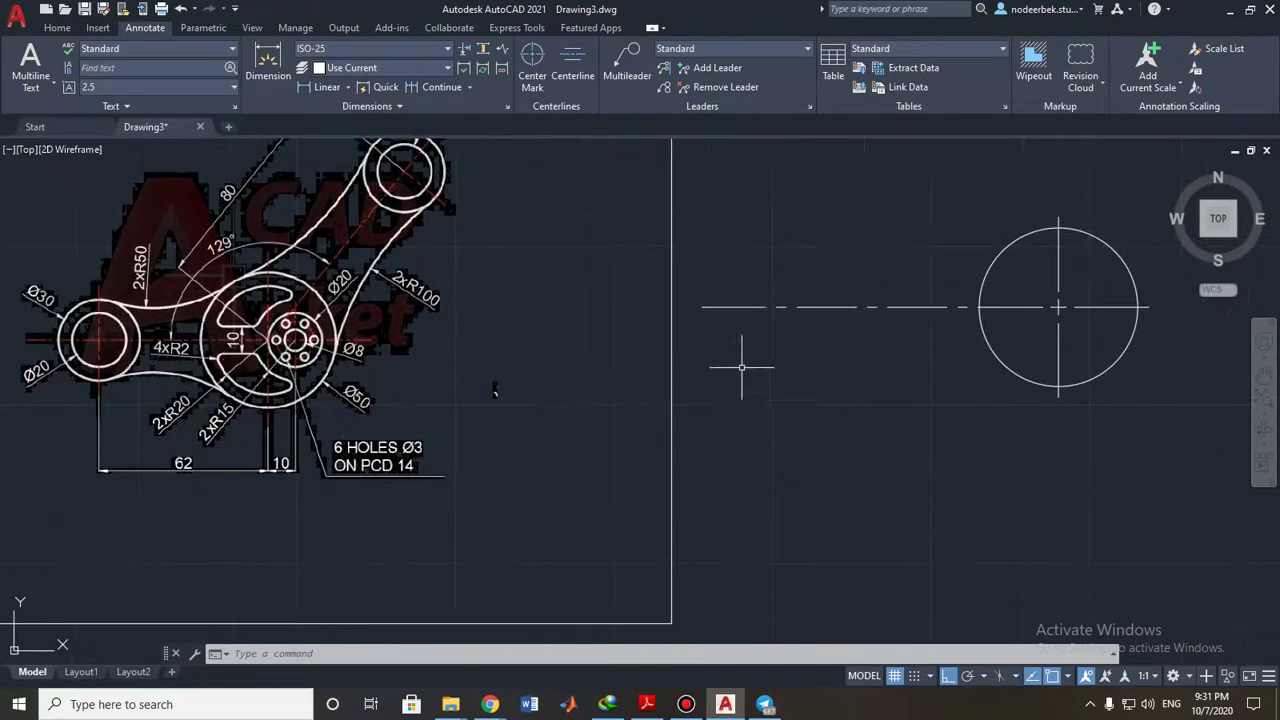
# Draw a circle of radius 10 centered on the horizontal centerline, 62 units left of the hub's center.
pyautogui.click(57, 27)
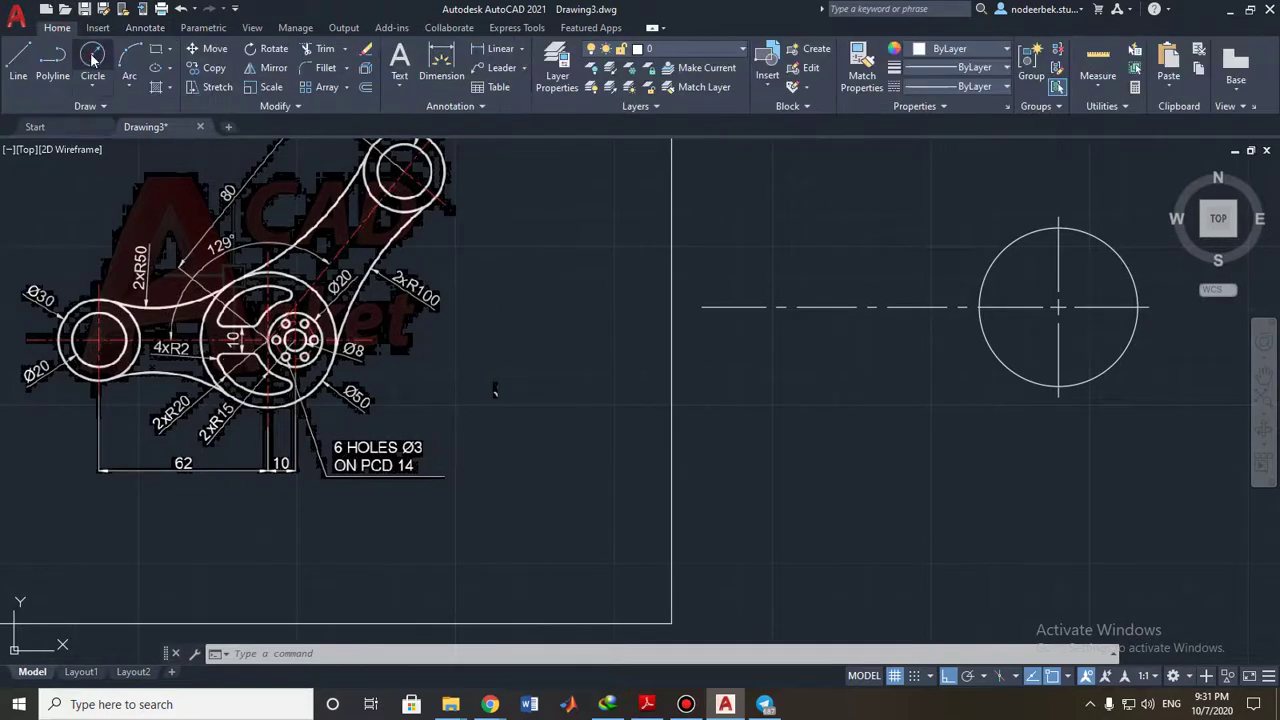
pyautogui.click(92, 58)
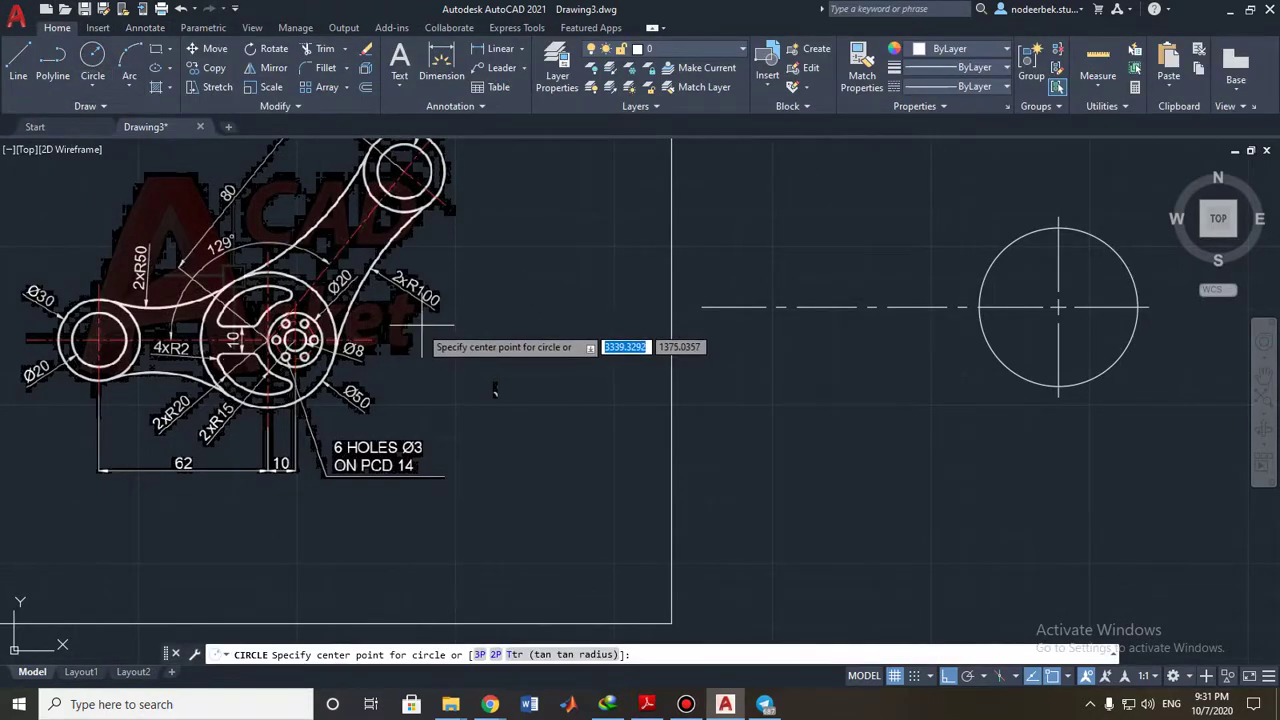
pyautogui.scroll(-3, 460, 380)
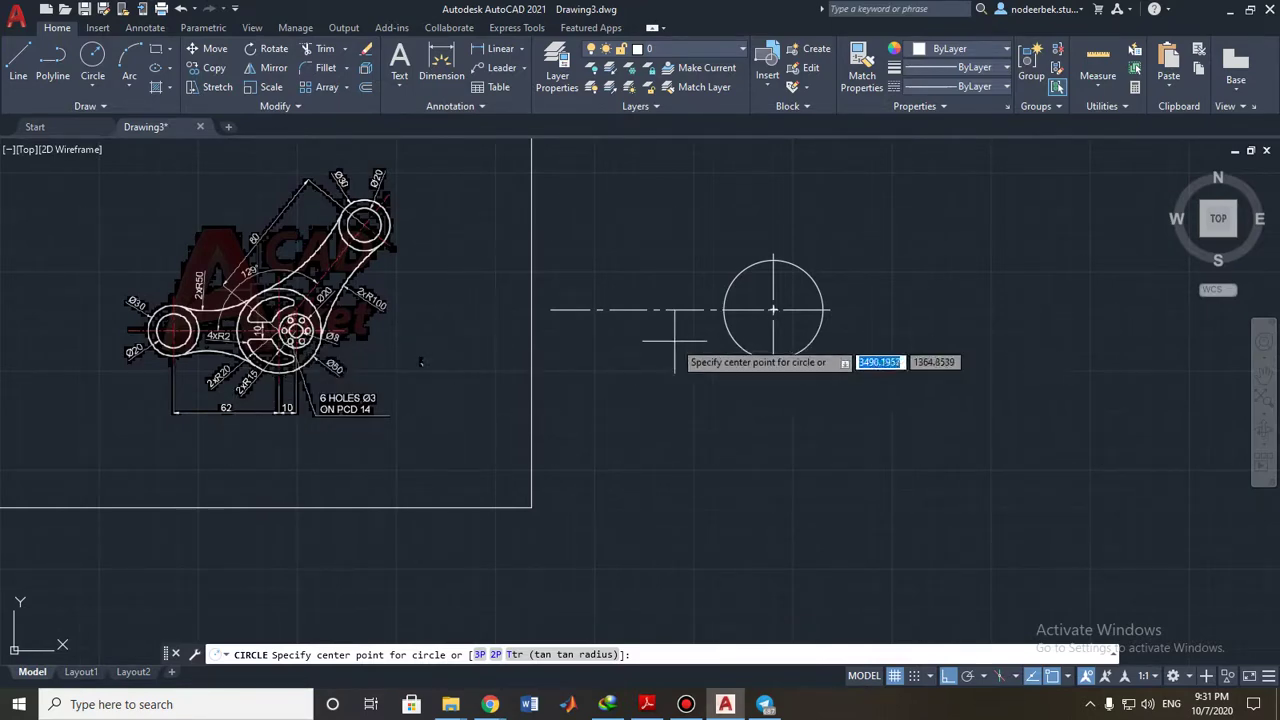
pyautogui.moveTo(672, 335); pyautogui.dragTo(631, 388, button='middle')
pyautogui.keyDown('shift'); pyautogui.rightClick(614, 288); pyautogui.keyUp('shift')
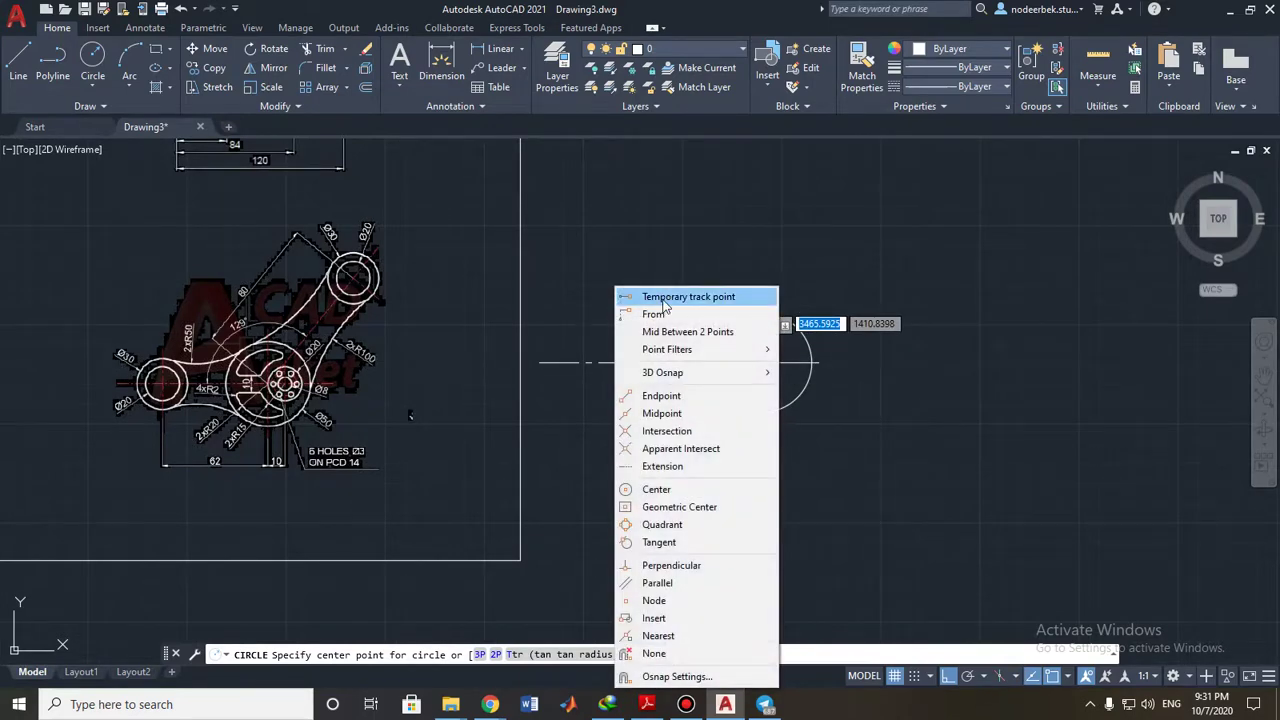
pyautogui.click(663, 298)
pyautogui.scroll(5, 640, 385)
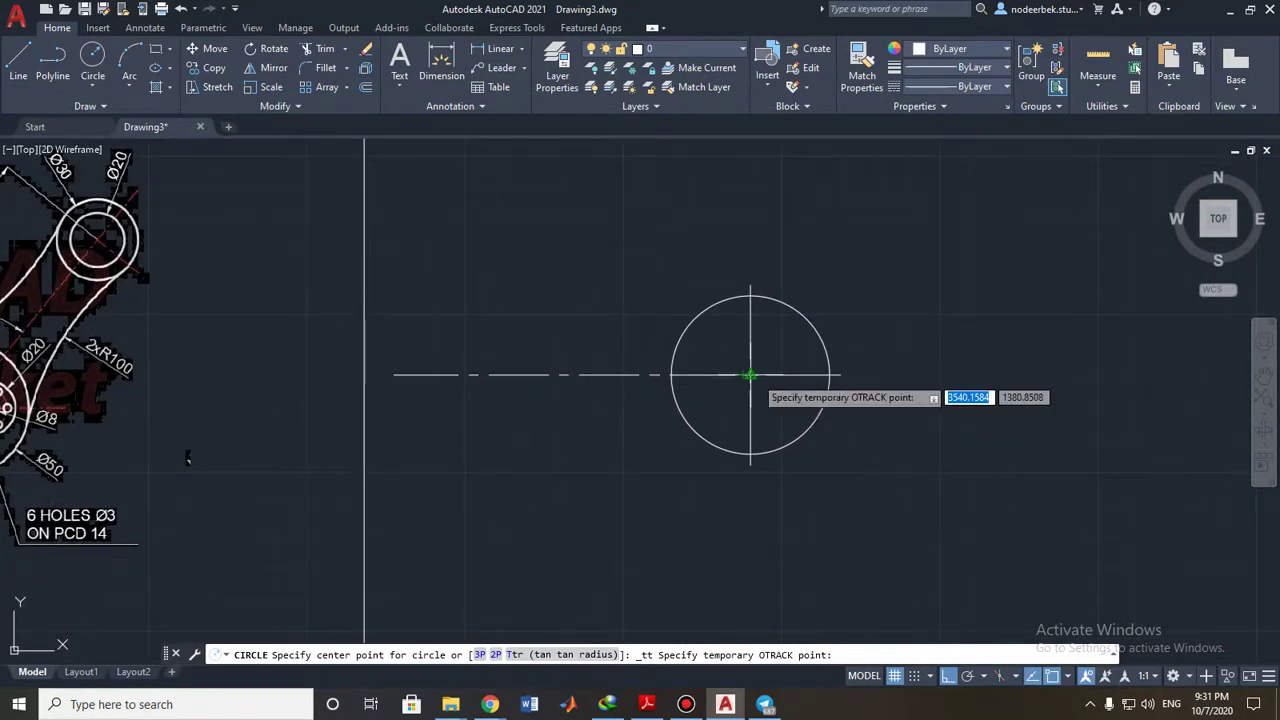
pyautogui.click(750, 375)
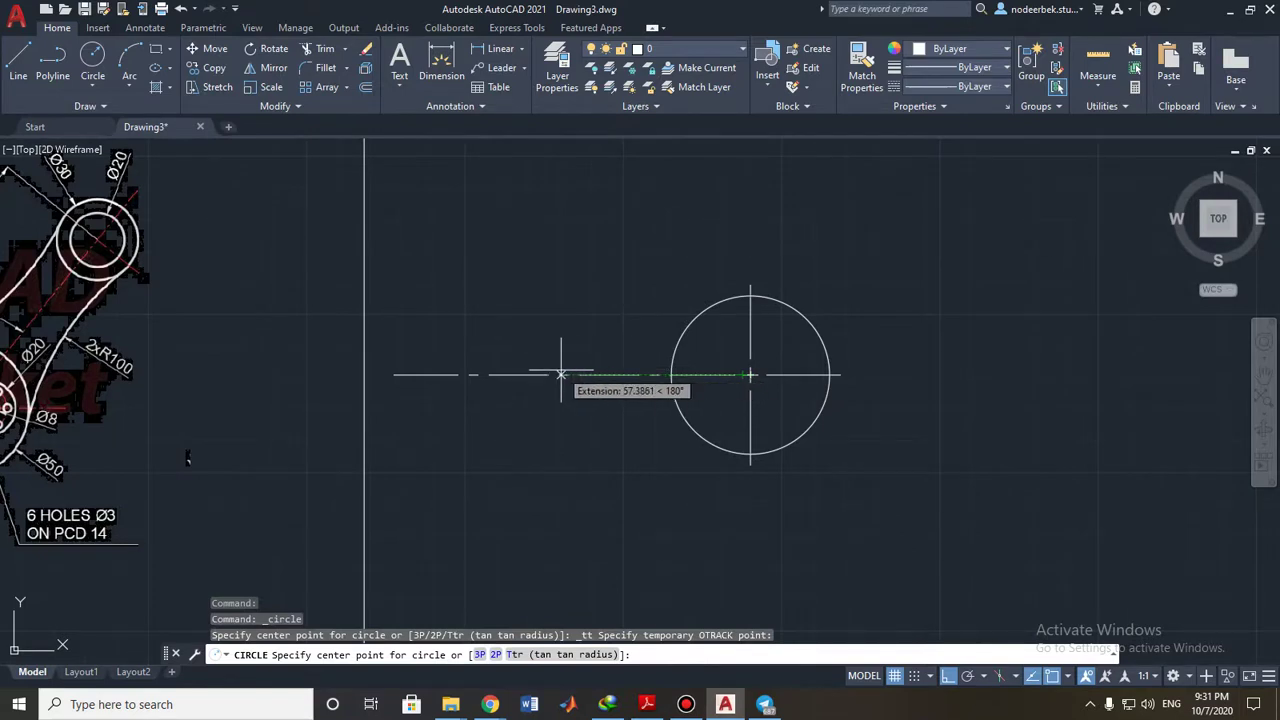
pyautogui.write('6')
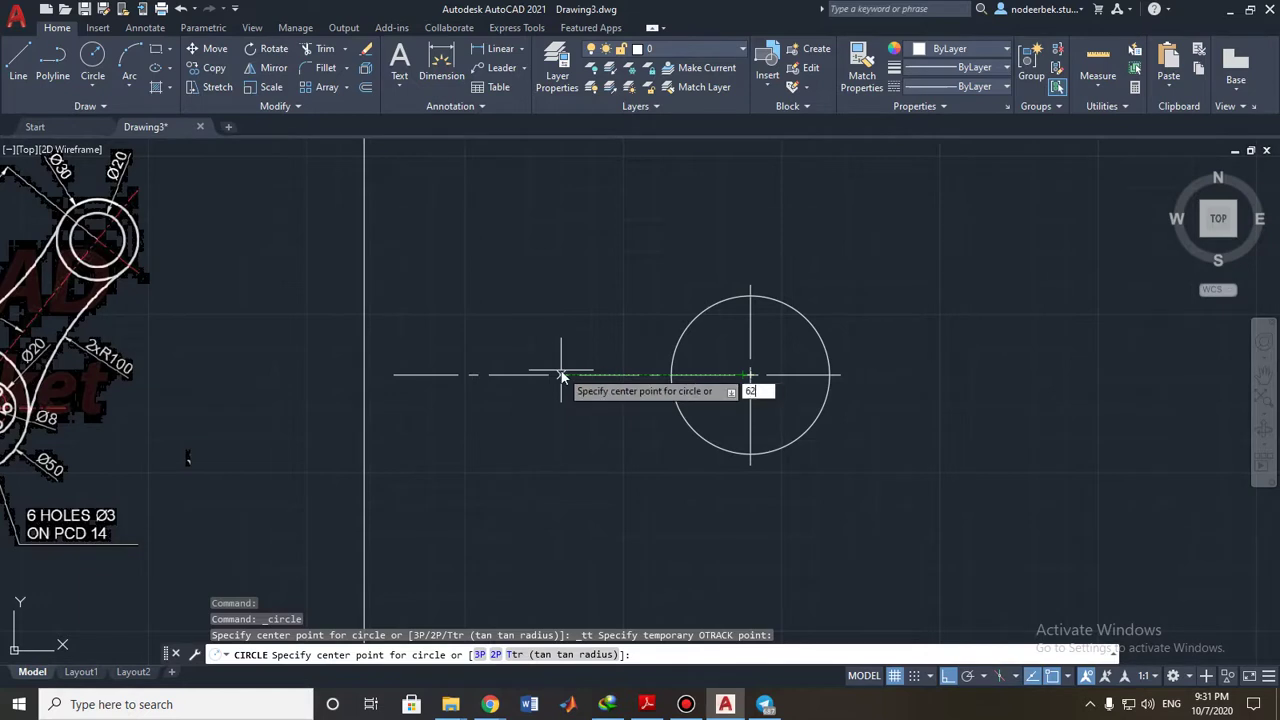
pyautogui.write('2')
pyautogui.press('Return')
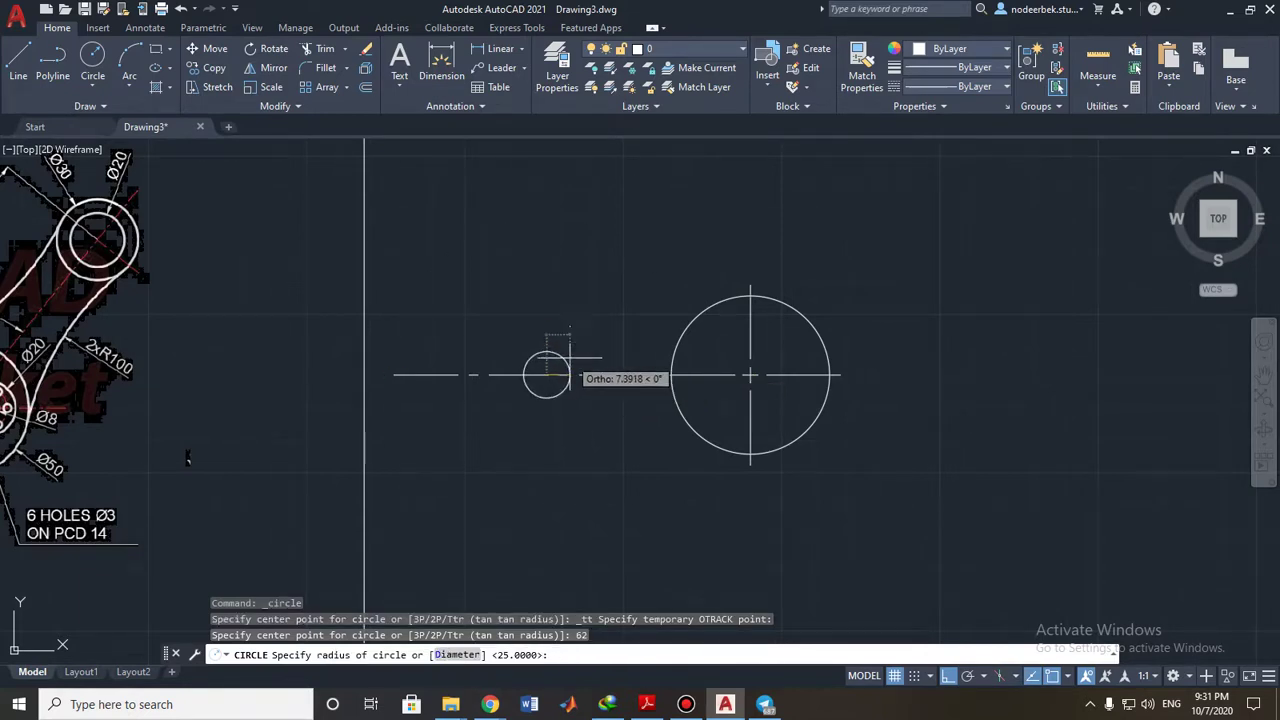
pyautogui.moveTo(187, 457); pyautogui.dragTo(531, 454, button='middle')
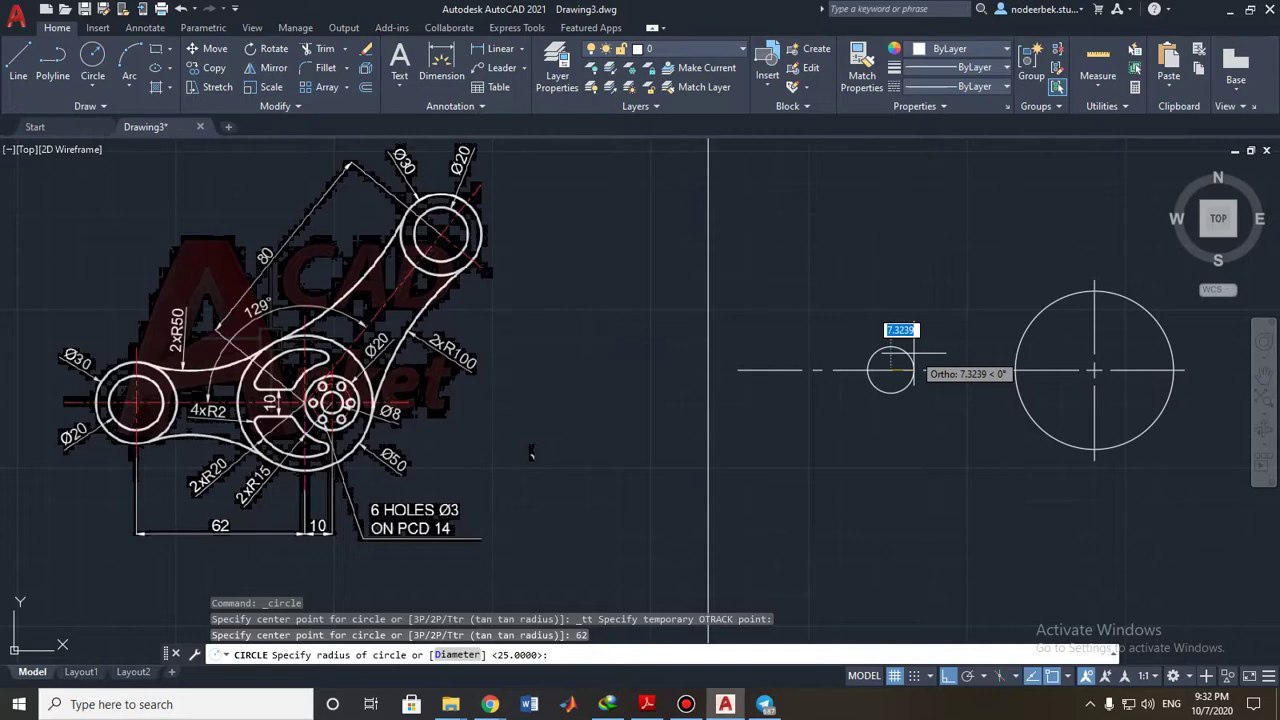
pyautogui.moveTo(531, 454); pyautogui.dragTo(505, 455, button='middle')
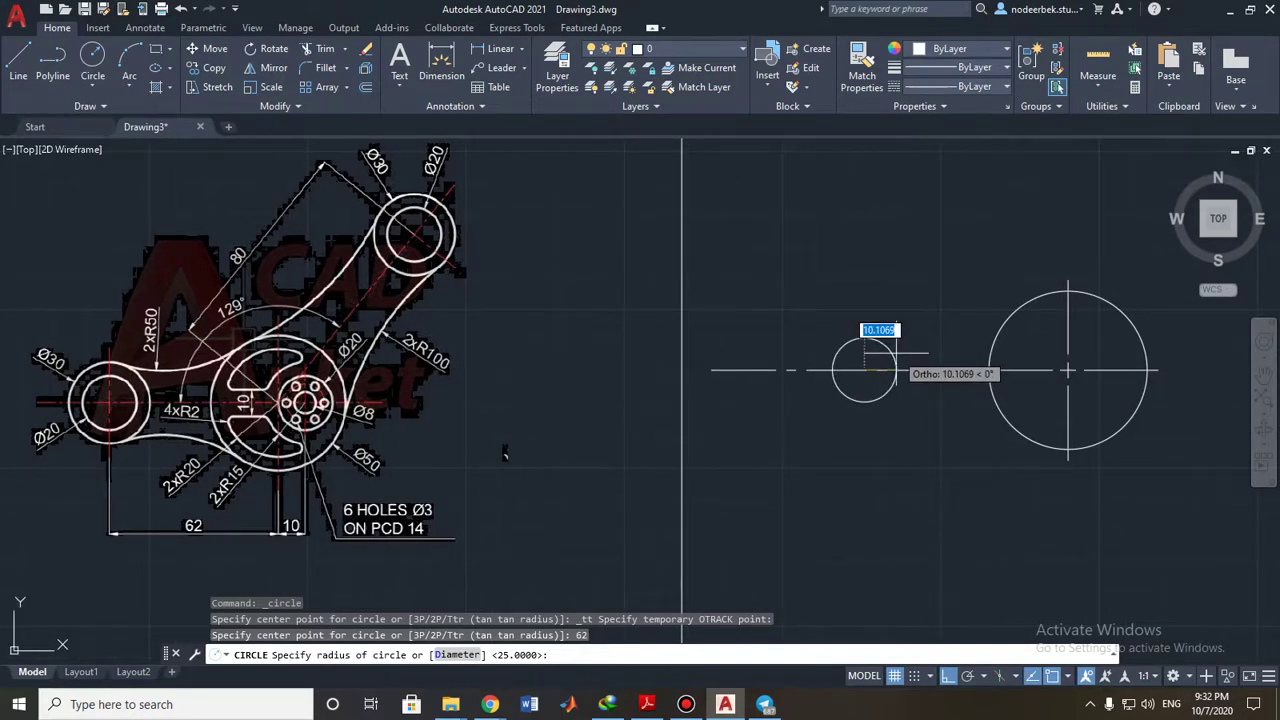
pyautogui.write('10')
pyautogui.press('Return')
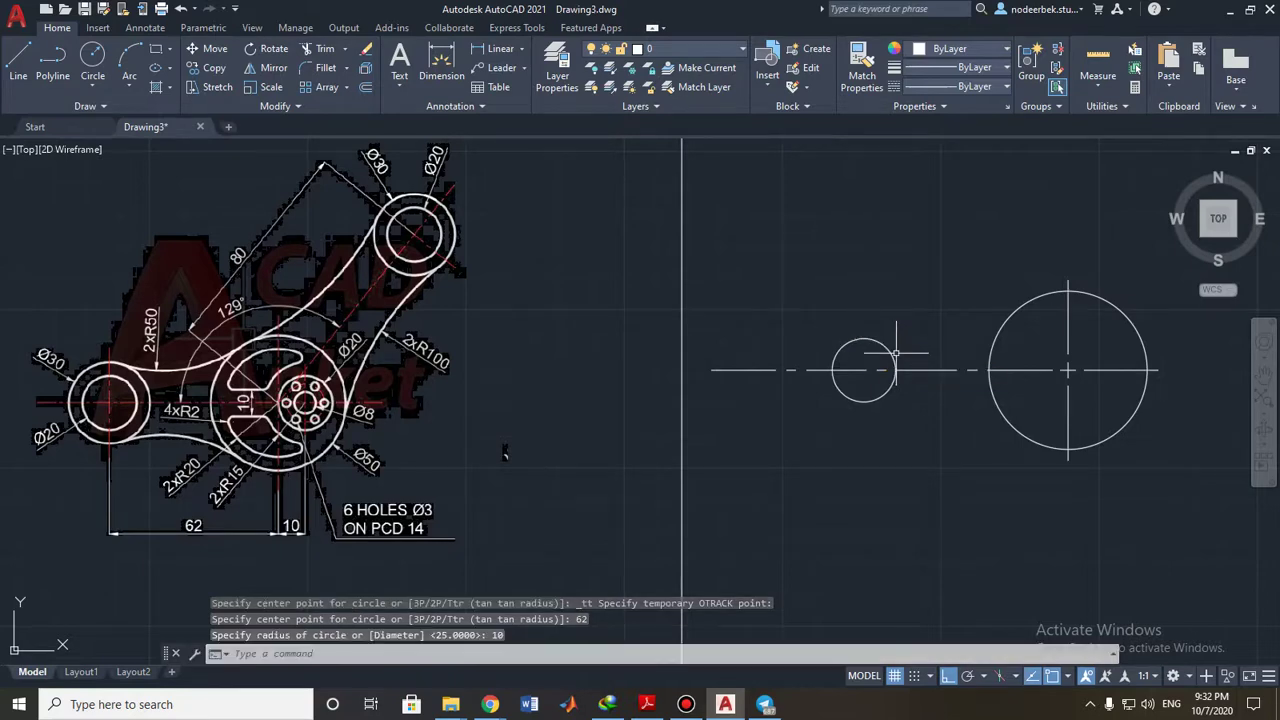
# Draw a concentric circle of radius 15 around the radius 10 circle to complete the left ring.
pyautogui.press('Return')
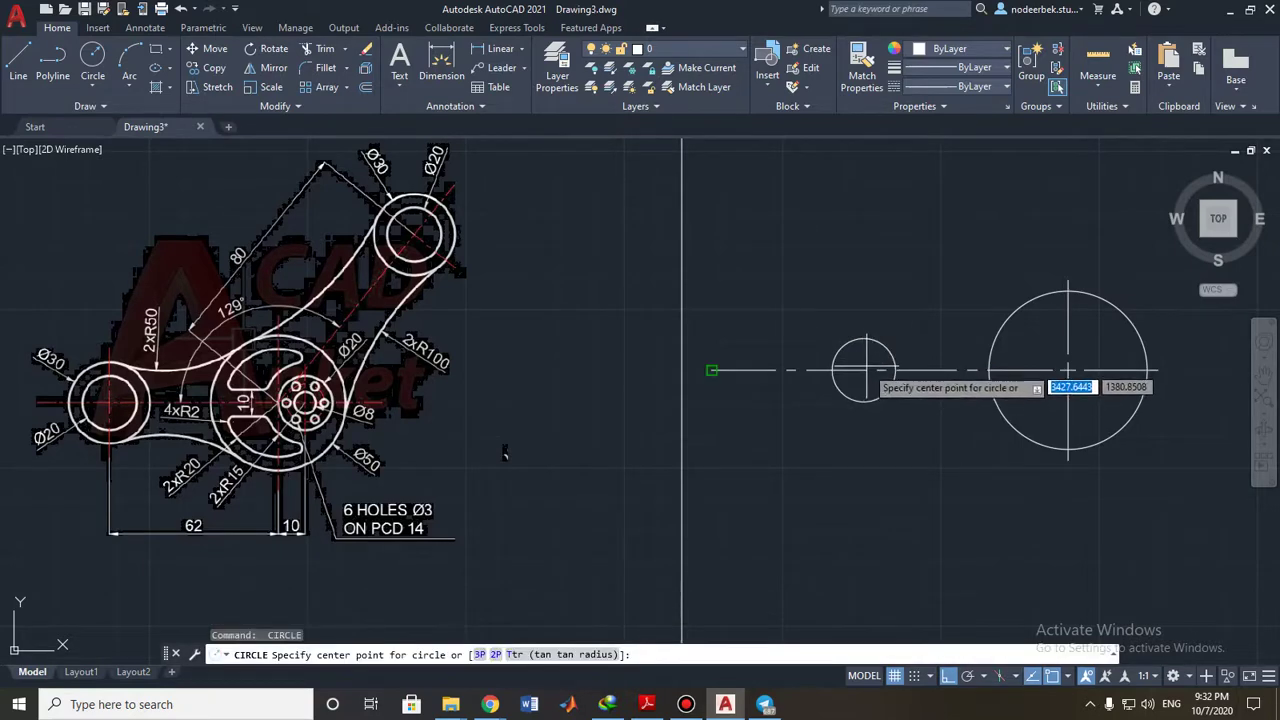
pyautogui.scroll(5, 864, 370)
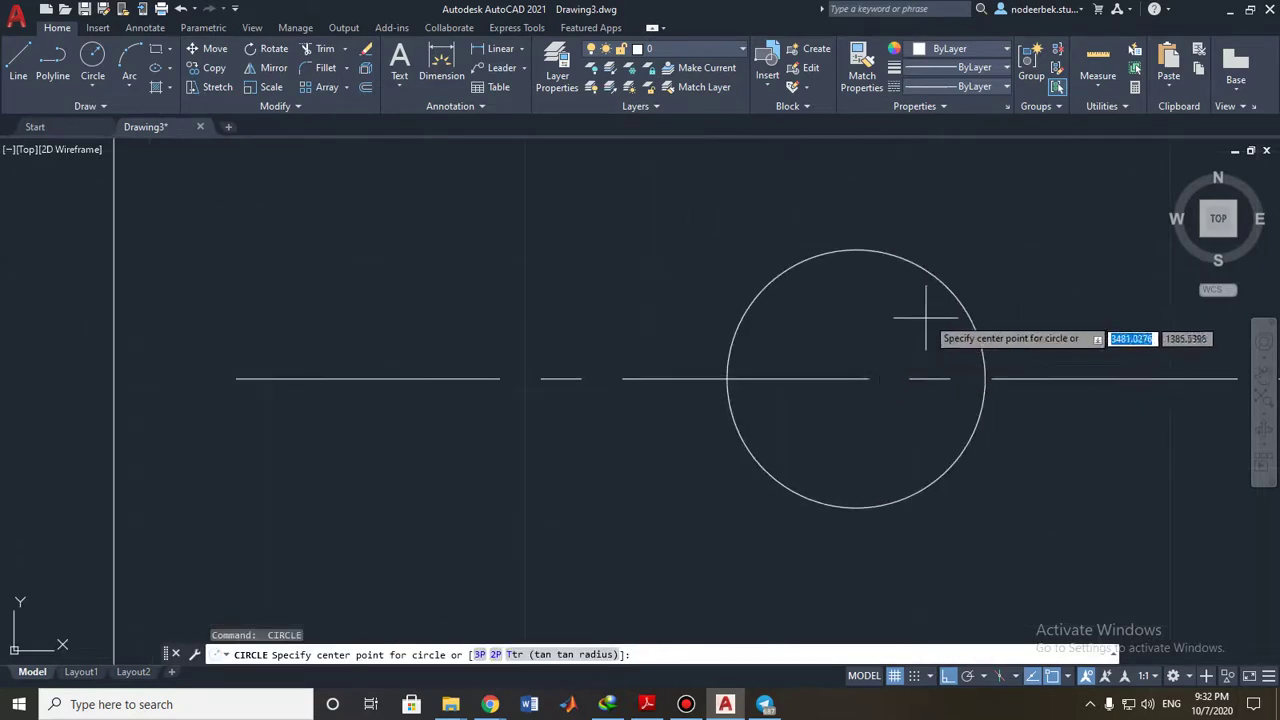
pyautogui.click(856, 376)
pyautogui.write('15')
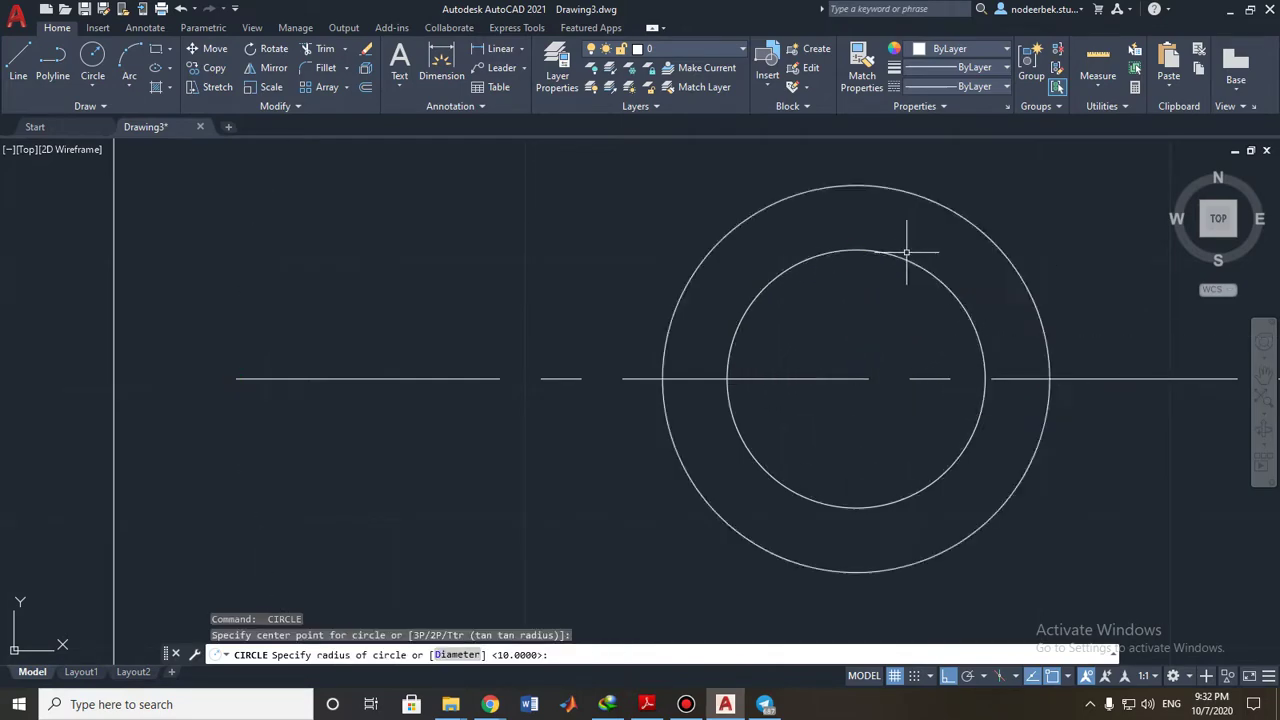
pyautogui.press('Return')
pyautogui.scroll(-5, 988, 497)
pyautogui.moveTo(995, 476)
pyautogui.mouseDown(button='middle')
pyautogui.moveTo(806, 360)
pyautogui.moveTo(735, 355)
pyautogui.mouseUp(button='middle')
pyautogui.press('Escape')
# Add a center mark to the left ring's outer circle.
pyautogui.scroll(-2, 760, 385)
pyautogui.scroll(2, 688, 358)
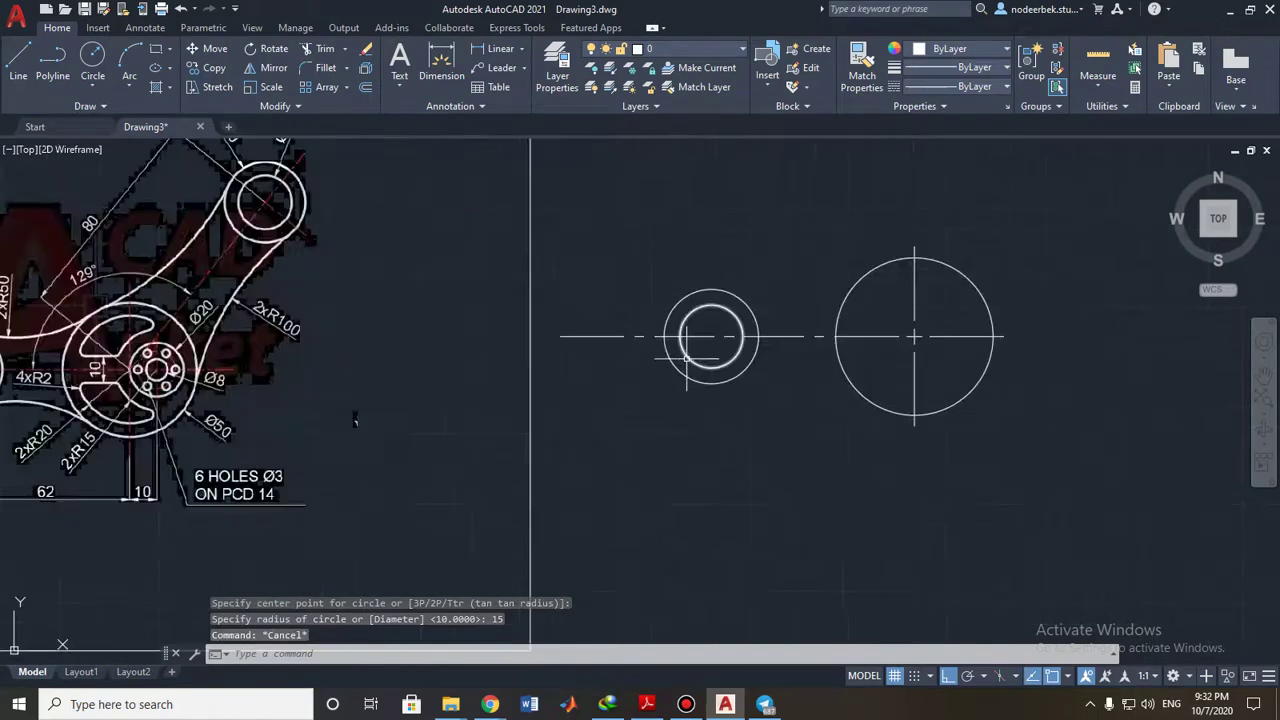
pyautogui.scroll(-2, 686, 355)
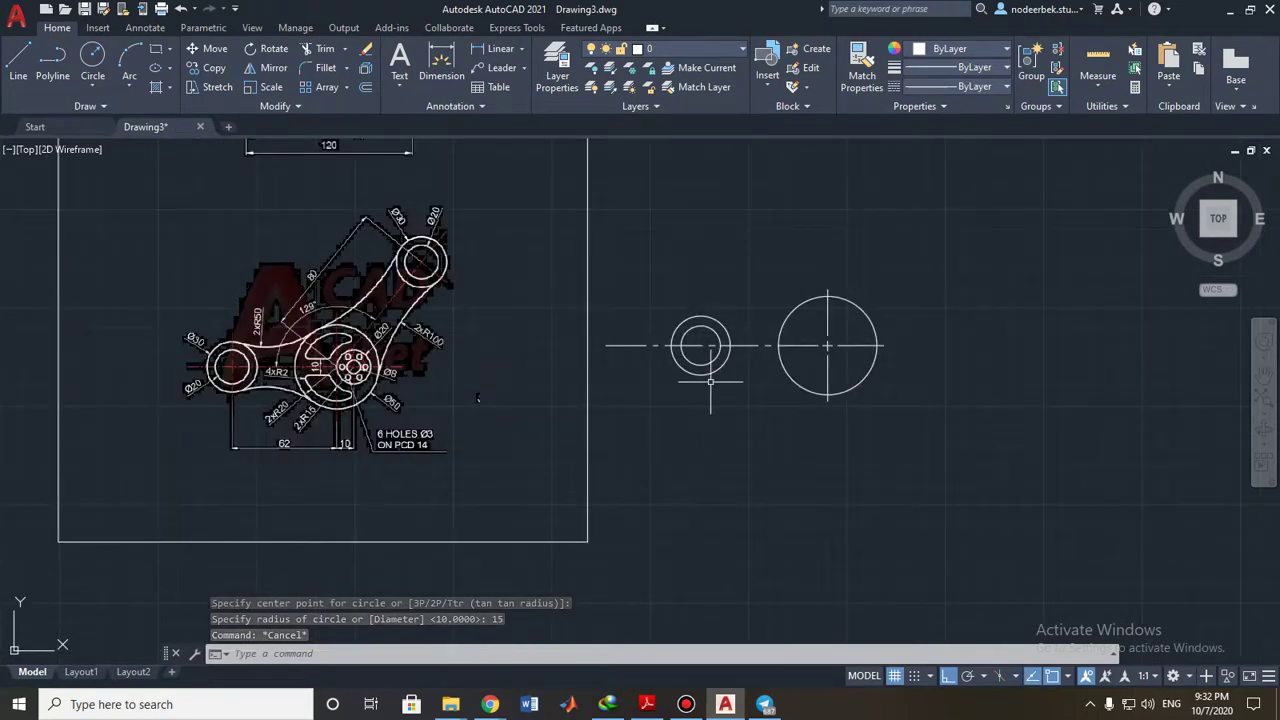
pyautogui.moveTo(701, 385)
pyautogui.mouseDown(button='middle')
pyautogui.moveTo(665, 399)
pyautogui.moveTo(683, 406)
pyautogui.moveTo(679, 392)
pyautogui.mouseUp(button='middle')
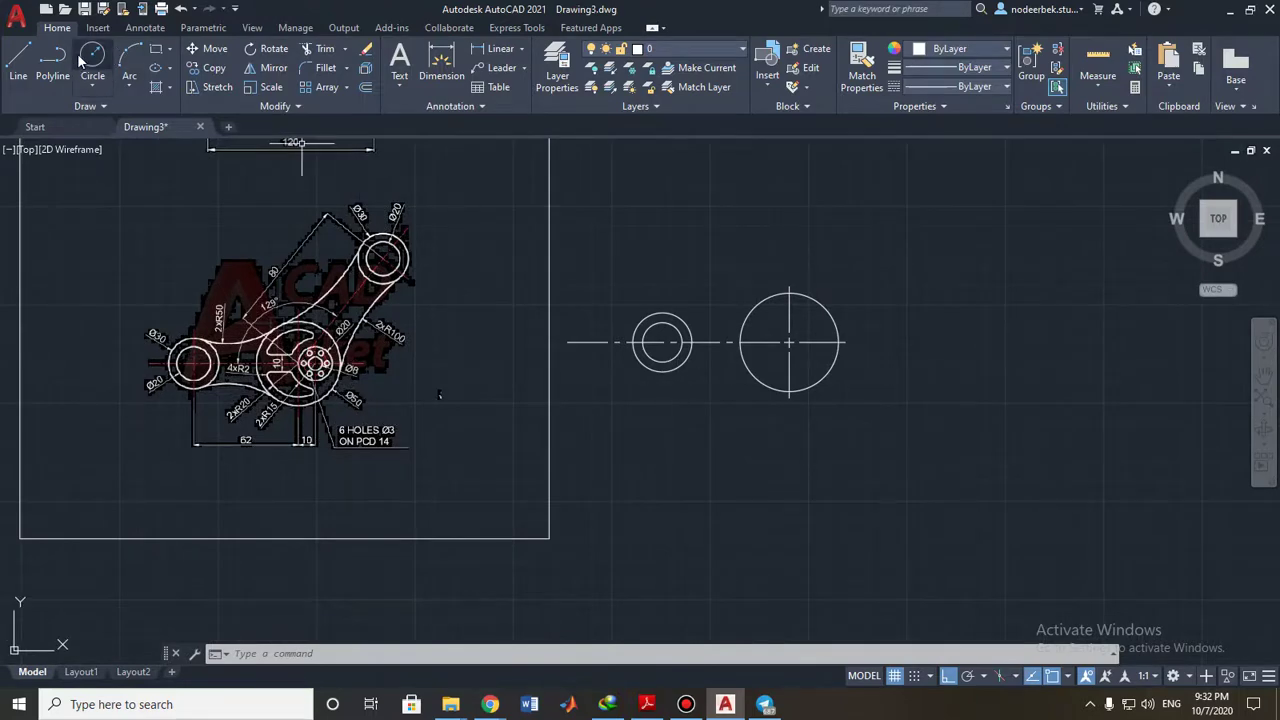
pyautogui.click(100, 28)
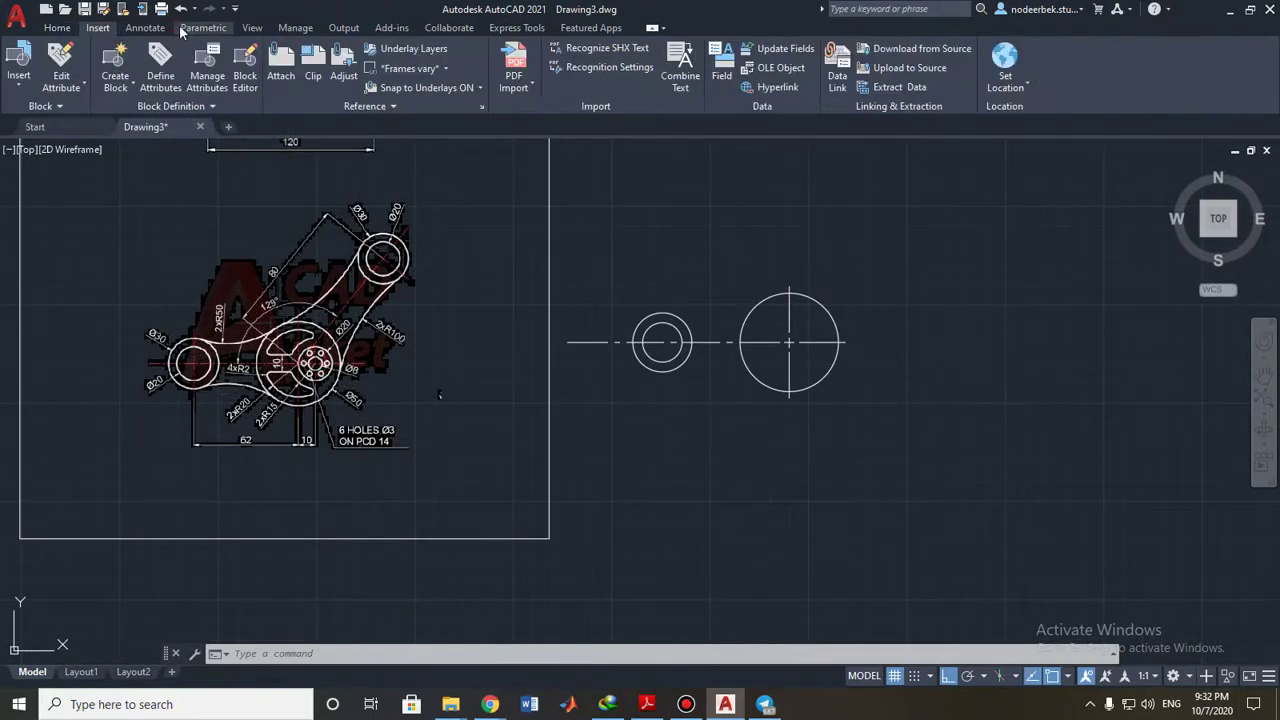
pyautogui.click(146, 28)
pyautogui.click(543, 85)
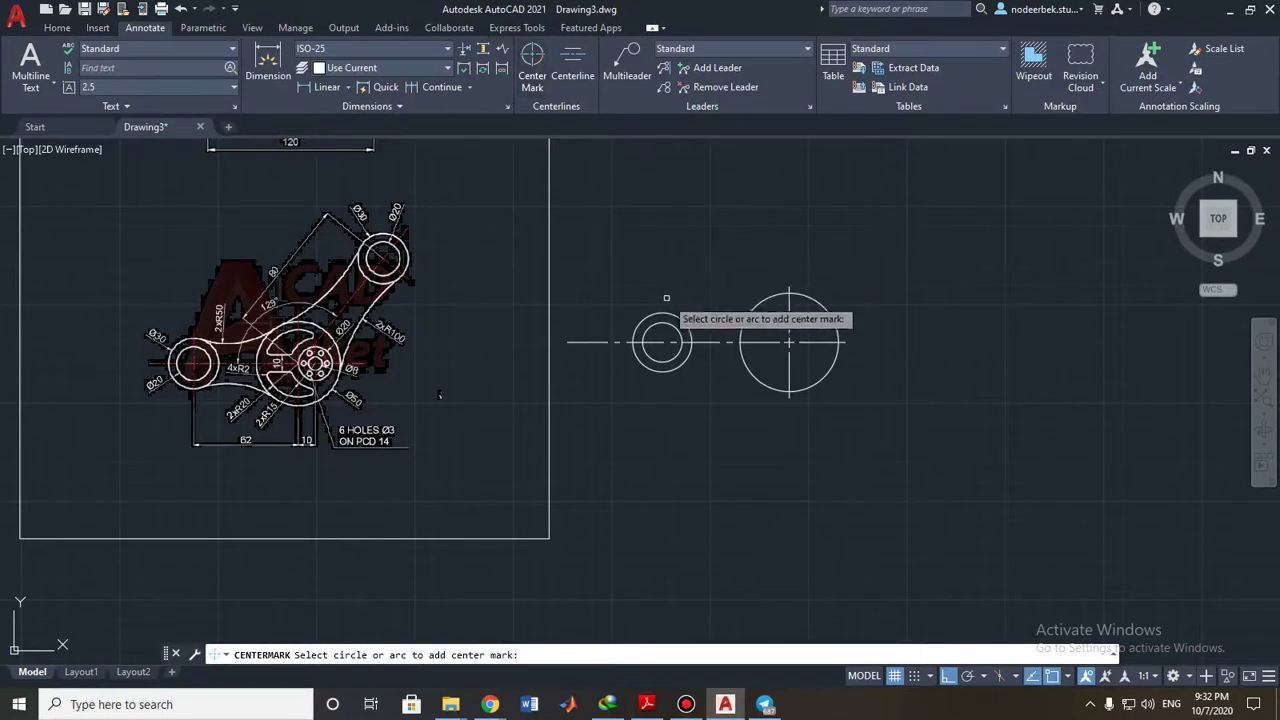
pyautogui.press('Escape')
# Shorten the hub's long horizontal centerline so that its left end stops at the left ring.
pyautogui.scroll(6, 709, 343)
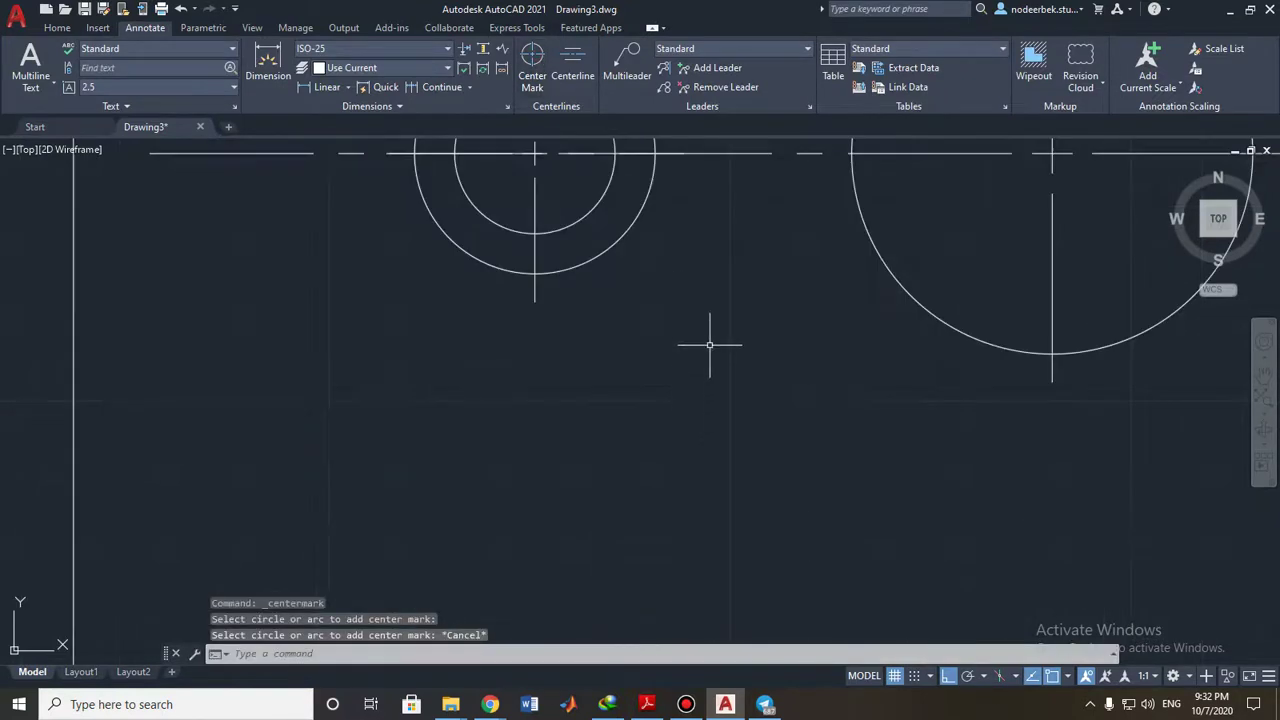
pyautogui.click(656, 289)
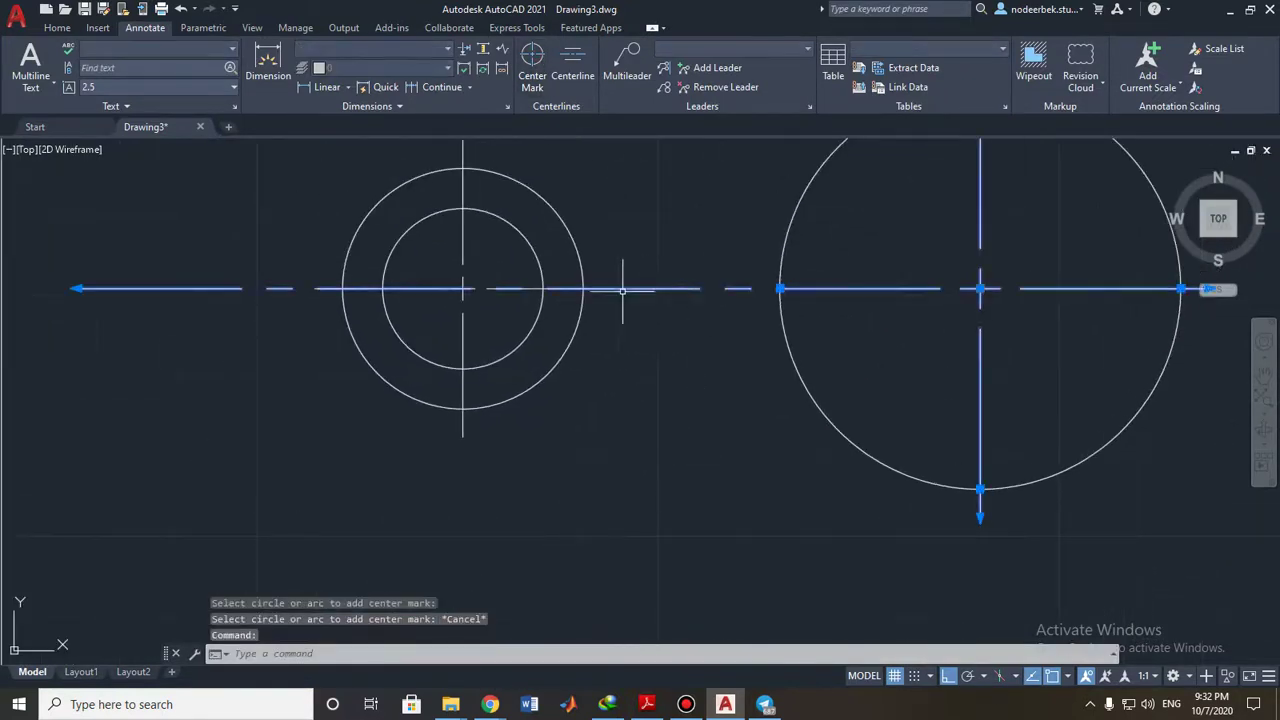
pyautogui.click(79, 289)
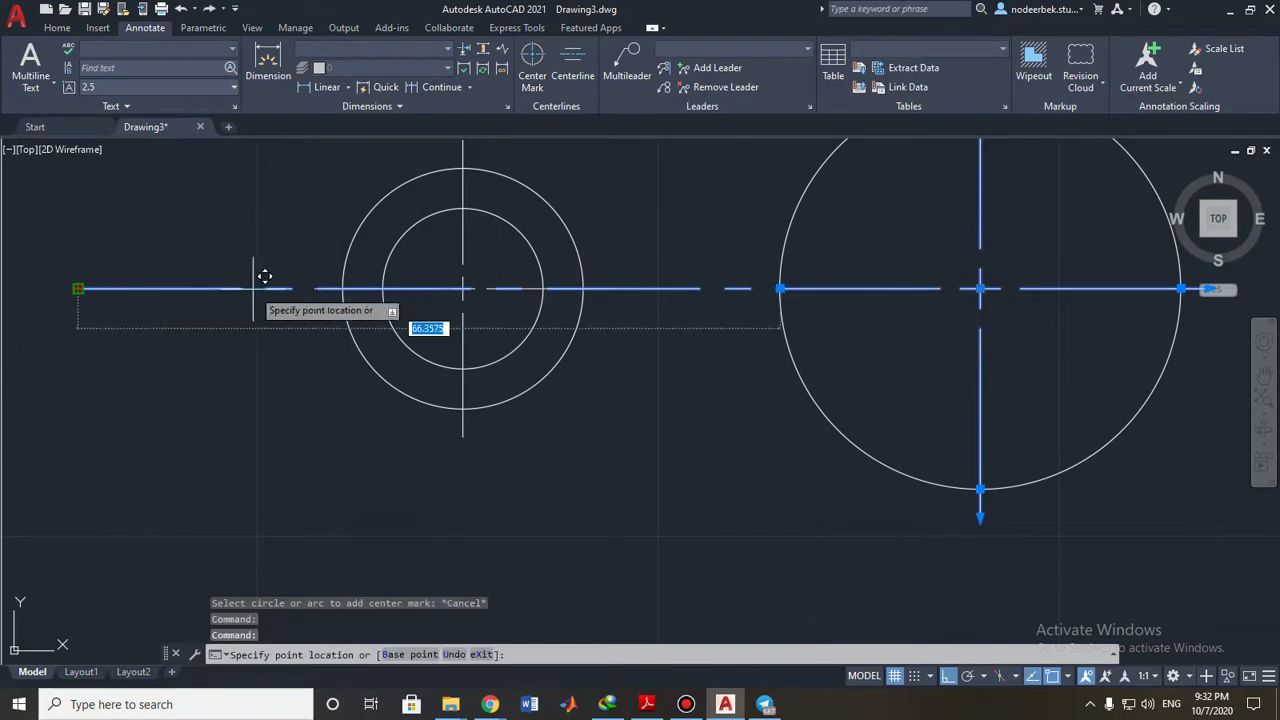
pyautogui.press('Escape')
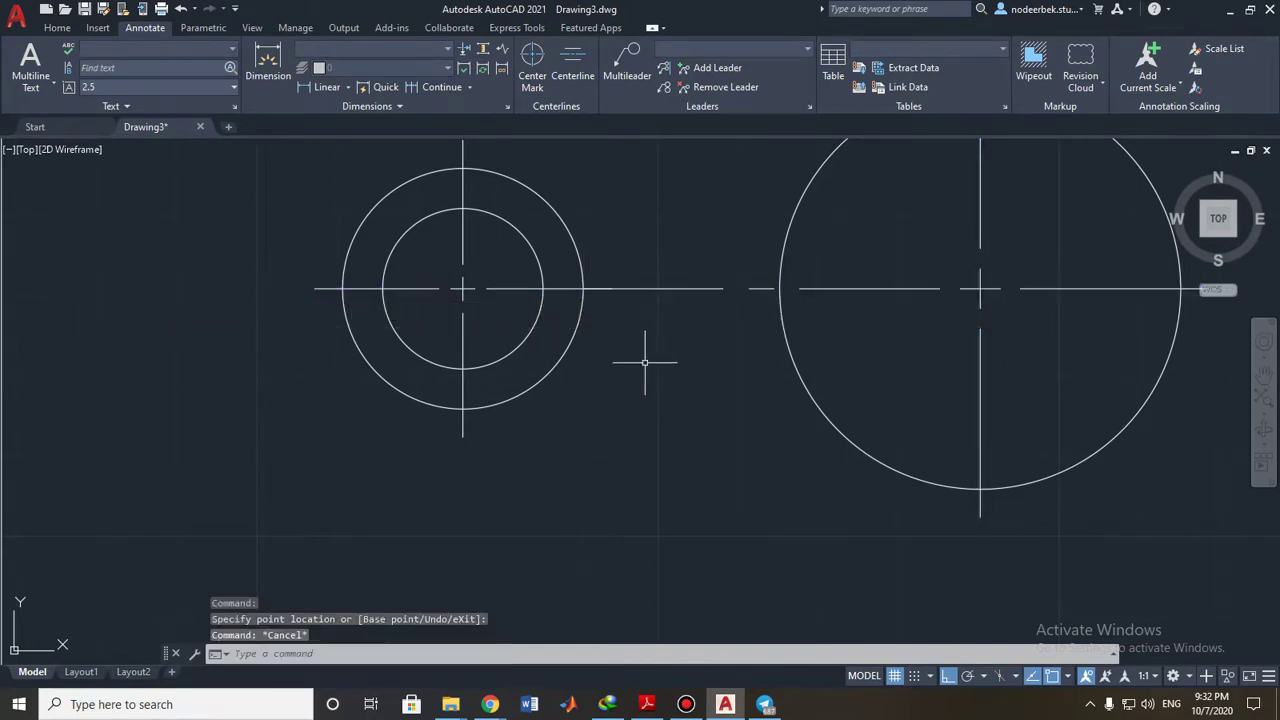
# Examine the blend arcs between the left ring and the hub, and their radius, on the reference image.
pyautogui.scroll(-2, 640, 357)
pyautogui.scroll(-2, 557, 340)
pyautogui.moveTo(637, 356)
pyautogui.mouseDown(button='middle')
pyautogui.moveTo(438, 339)
pyautogui.moveTo(662, 342)
pyautogui.mouseUp(button='middle')
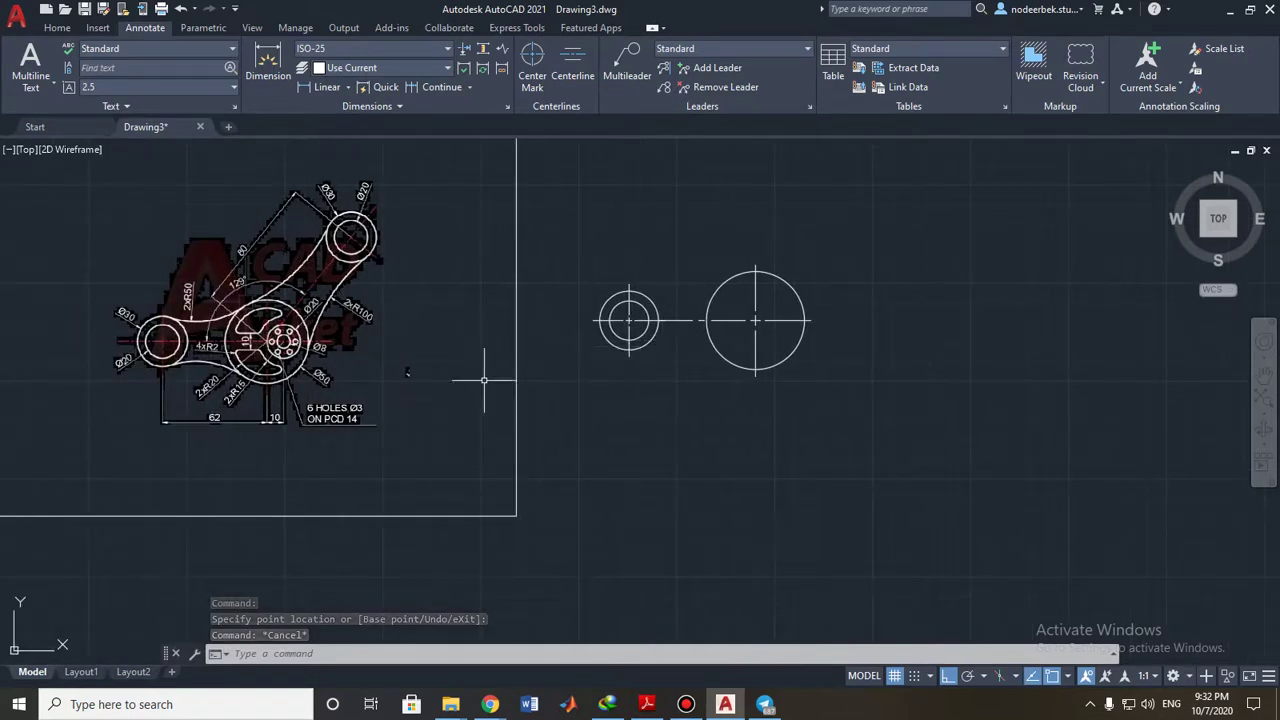
pyautogui.click(57, 27)
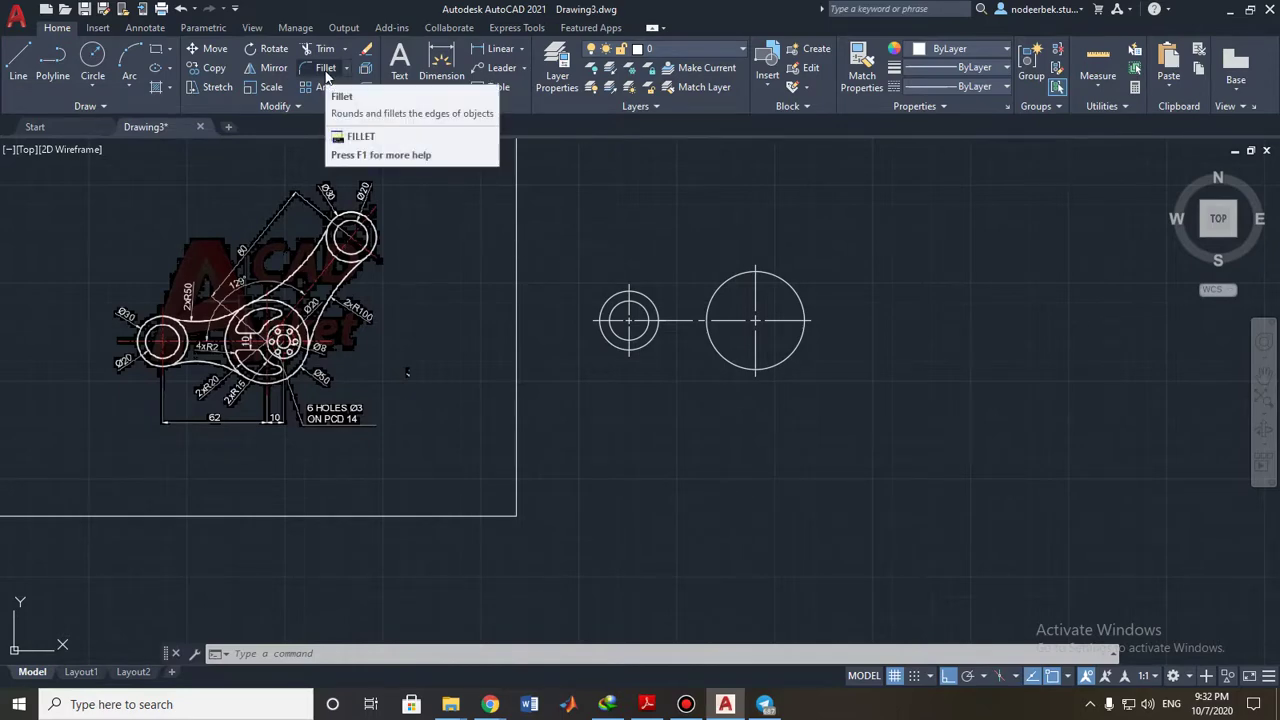
pyautogui.click(326, 75)
pyautogui.scroll(4, 371, 349)
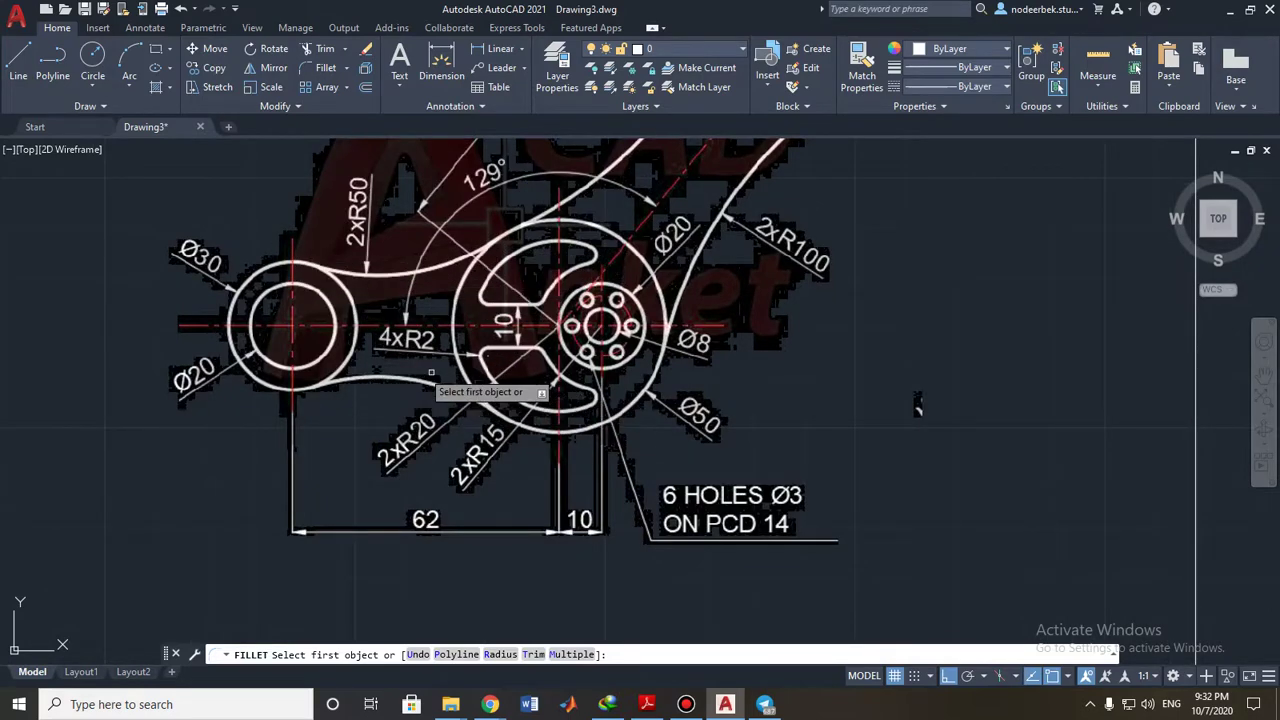
pyautogui.scroll(3, 380, 290)
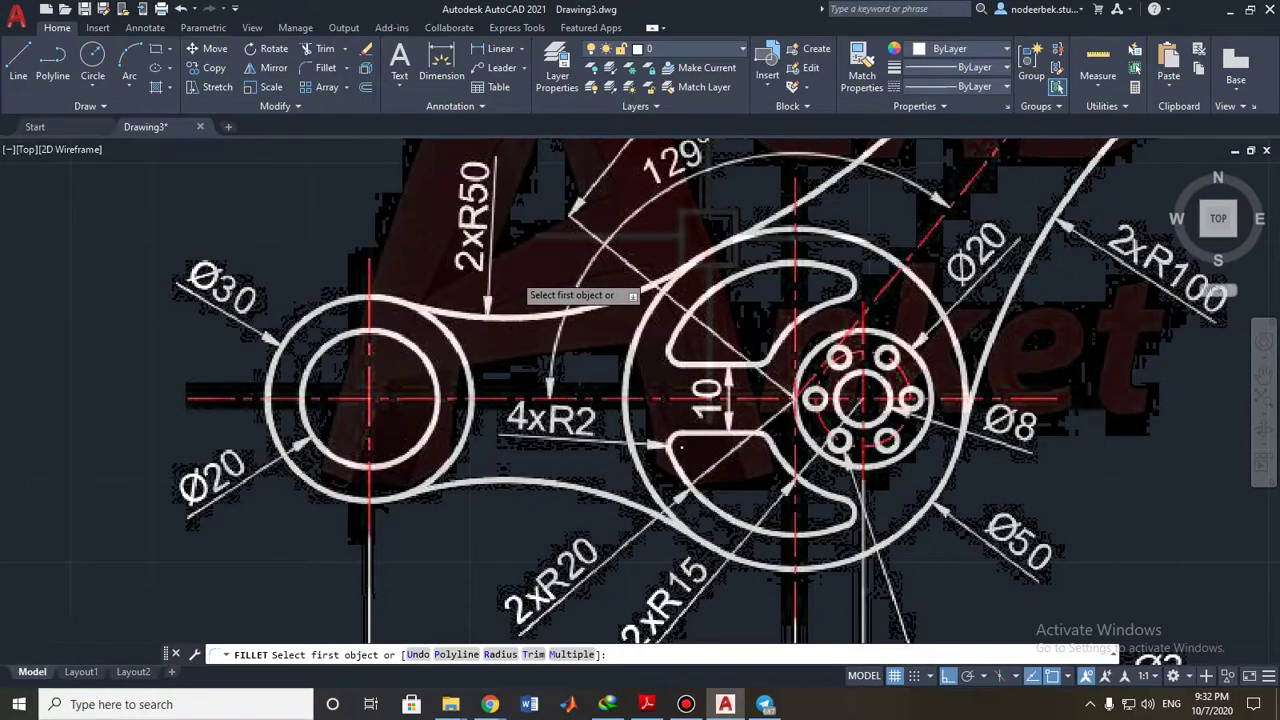
pyautogui.scroll(-5, 777, 339)
pyautogui.moveTo(868, 327); pyautogui.dragTo(543, 371, button='middle')
pyautogui.scroll(-5, 722, 366)
pyautogui.press('Escape')
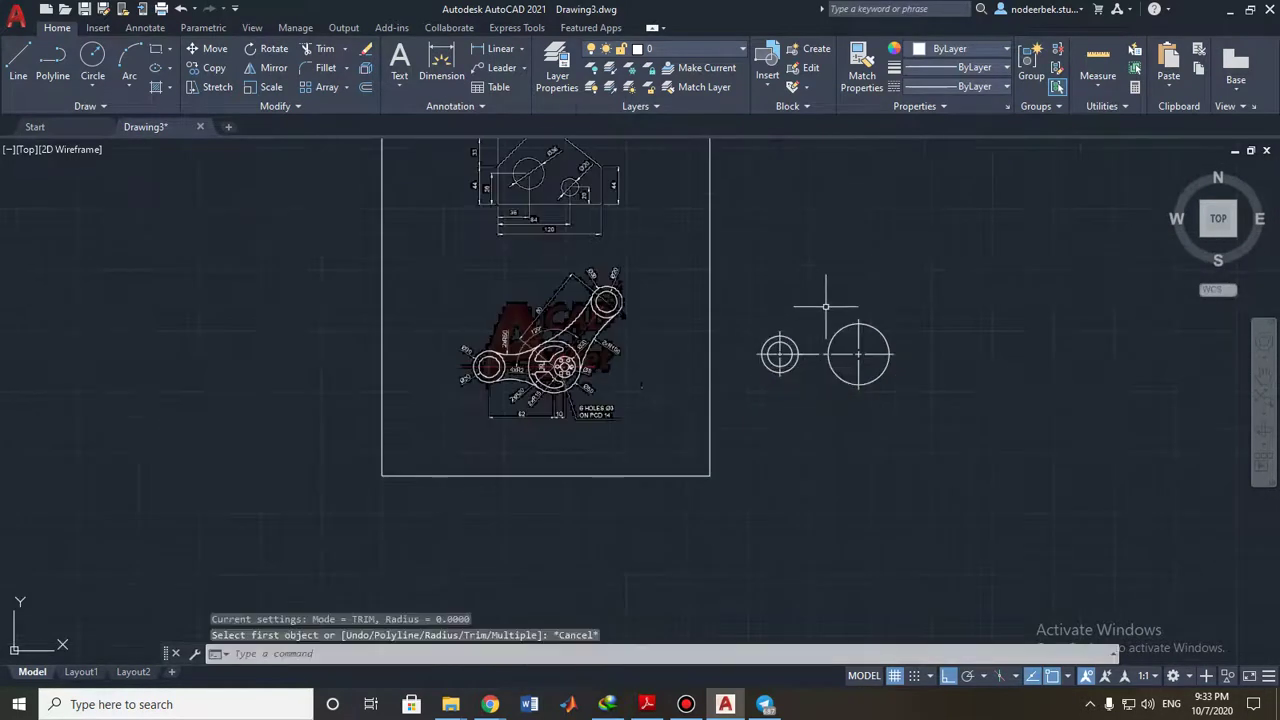
# Fillet the left ring's outer circle to the hub circle along the upper side with radius 50.
pyautogui.moveTo(826, 309); pyautogui.dragTo(740, 326, button='middle')
pyautogui.scroll(4, 706, 325)
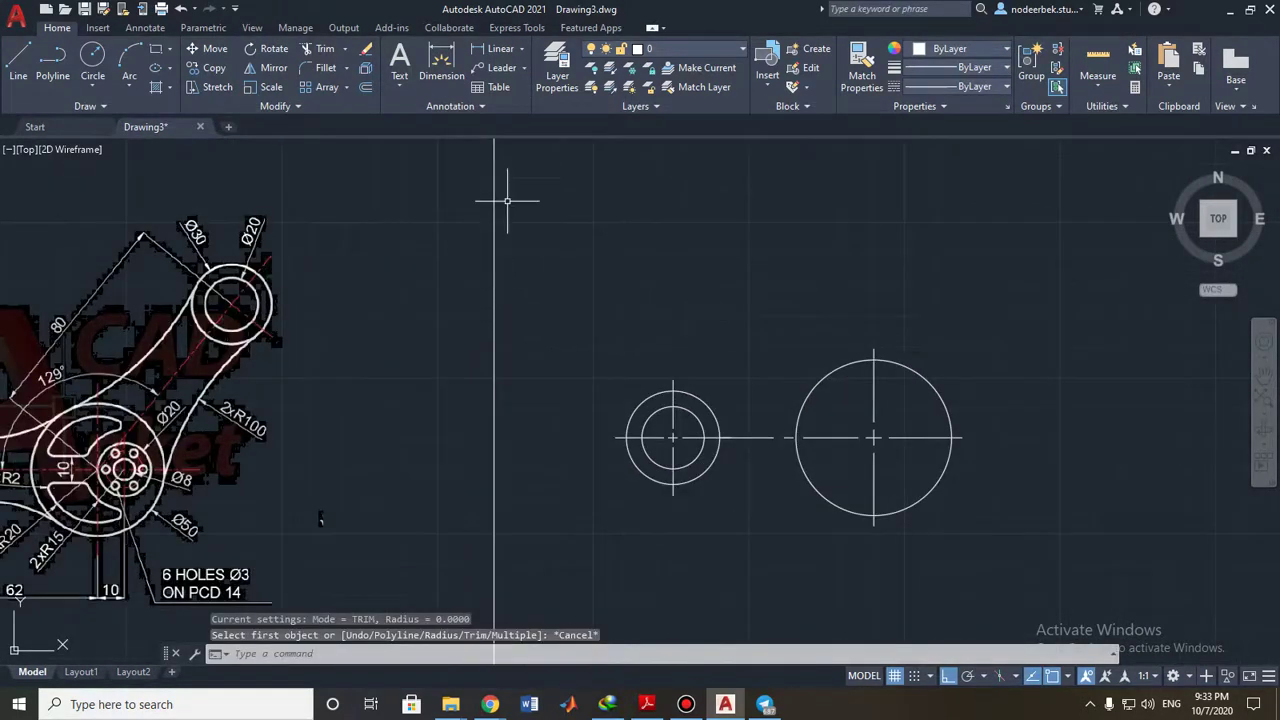
pyautogui.click(325, 68)
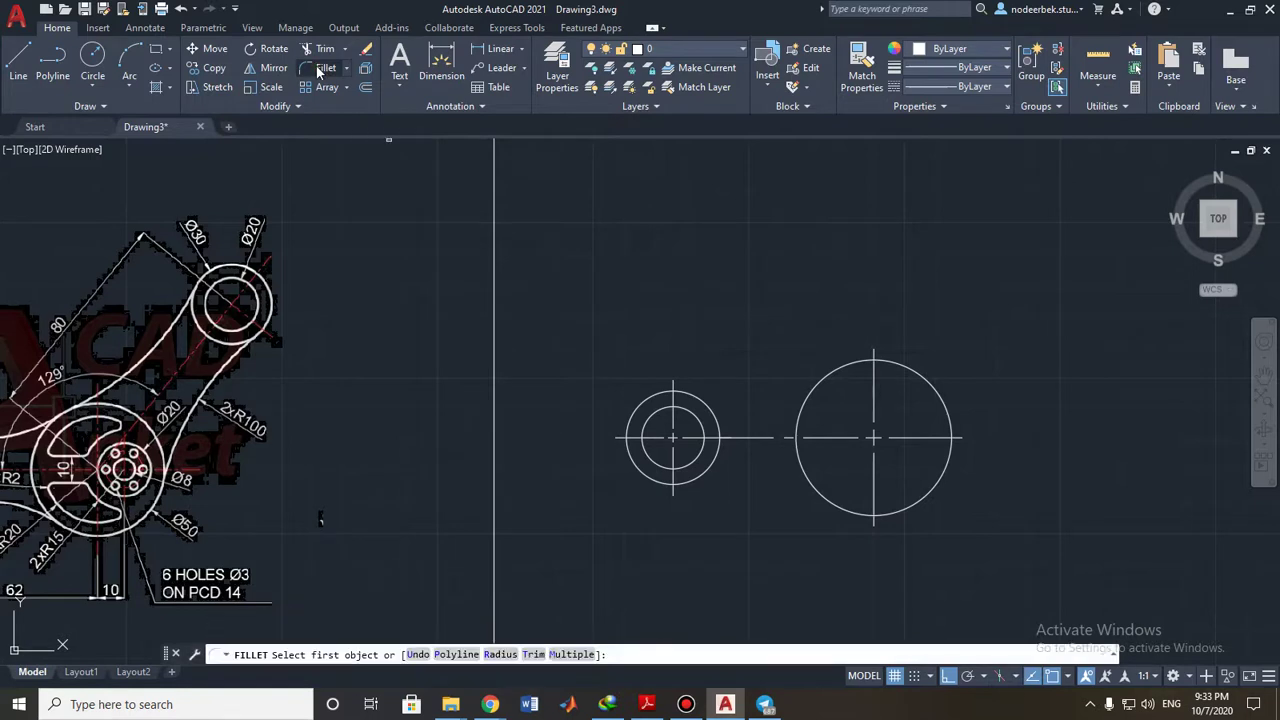
pyautogui.click(500, 655)
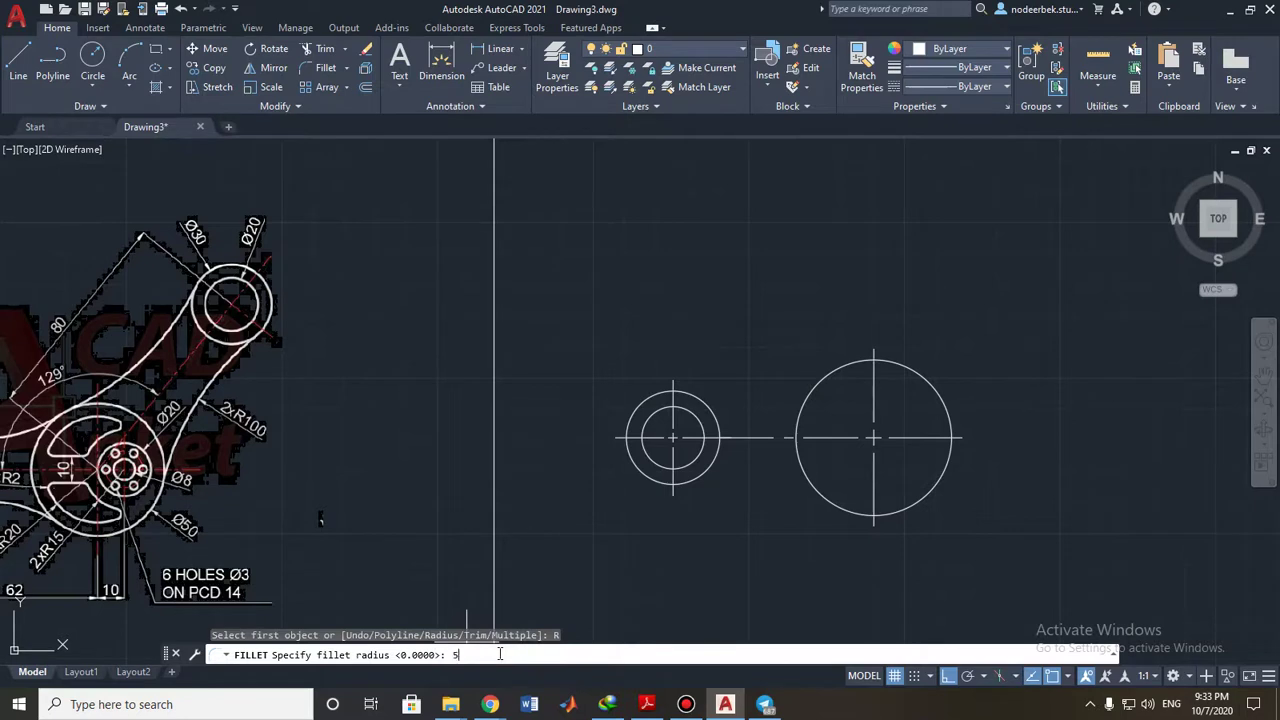
pyautogui.press('Return')
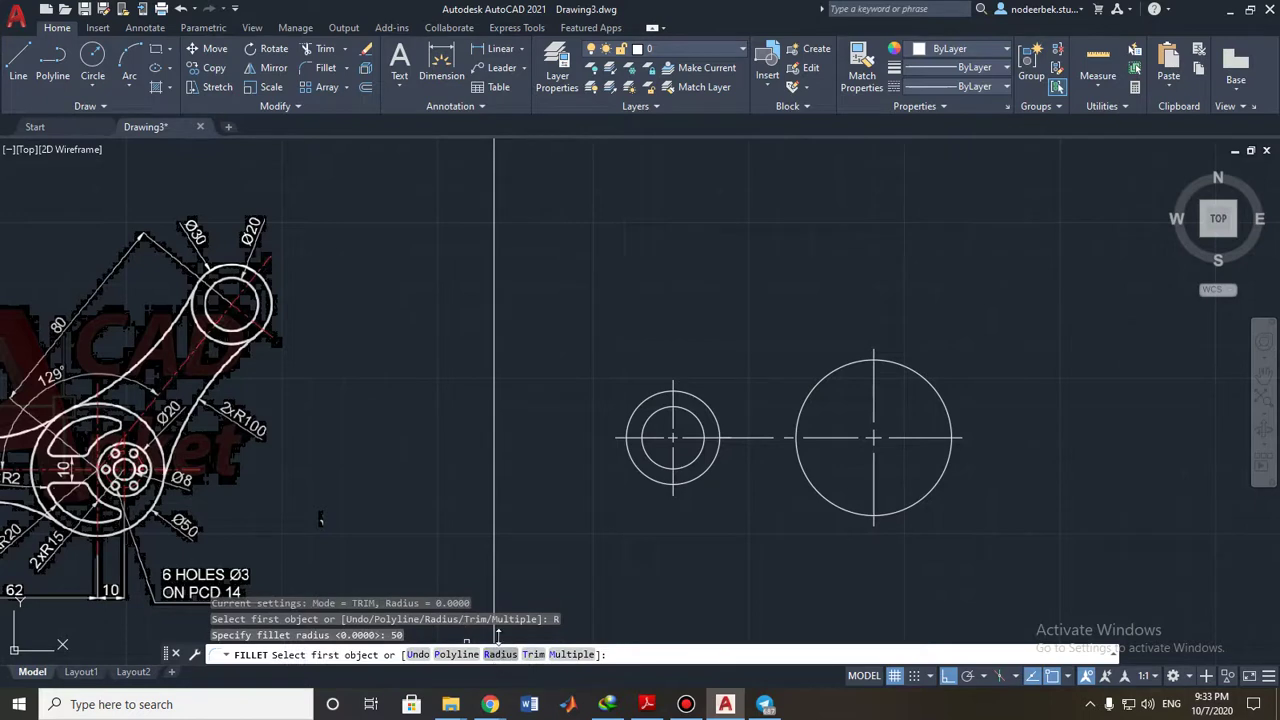
pyautogui.click(707, 405)
pyautogui.click(808, 398)
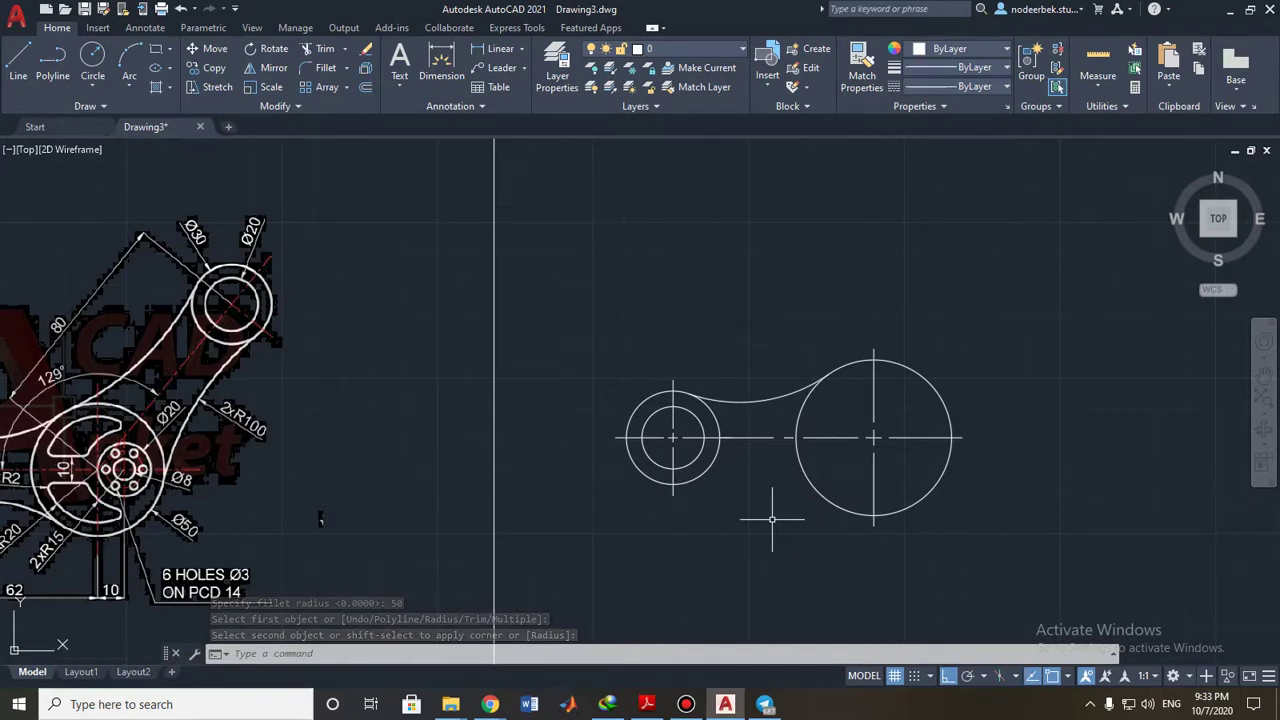
# Fillet the left ring's outer circle to the hub circle along the lower side with radius 50.
pyautogui.press('Return')
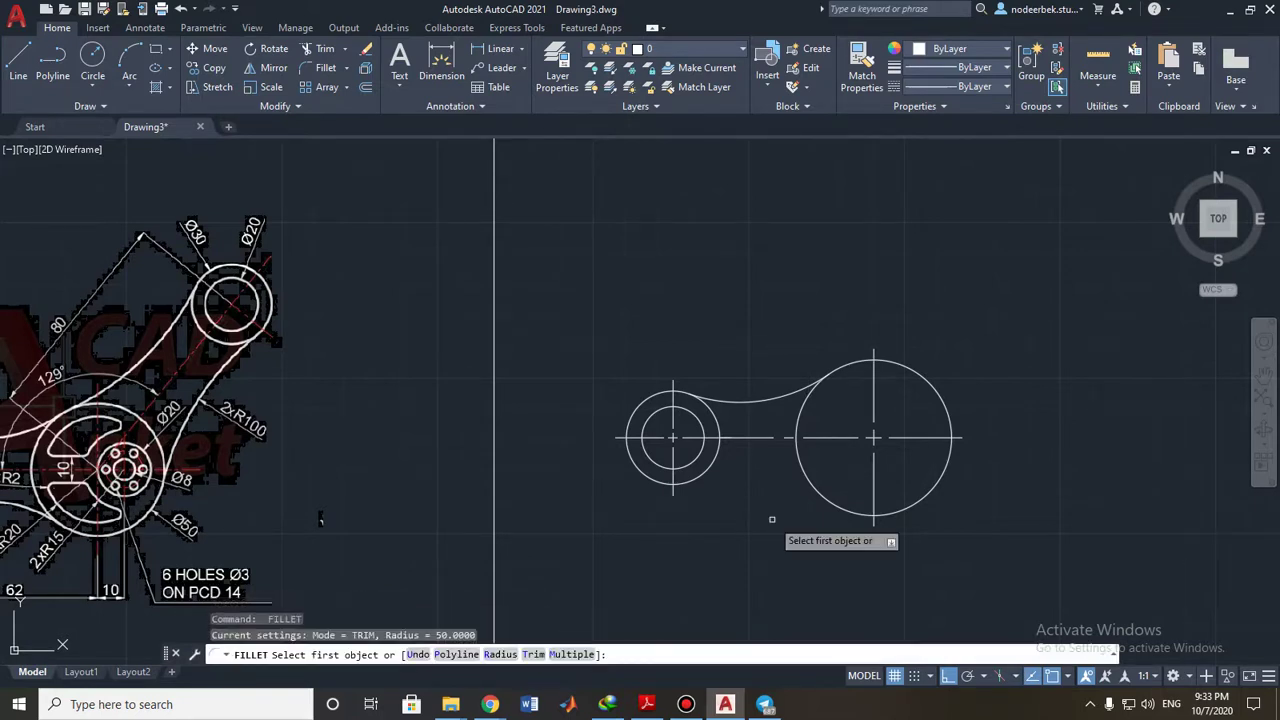
pyautogui.click(713, 475)
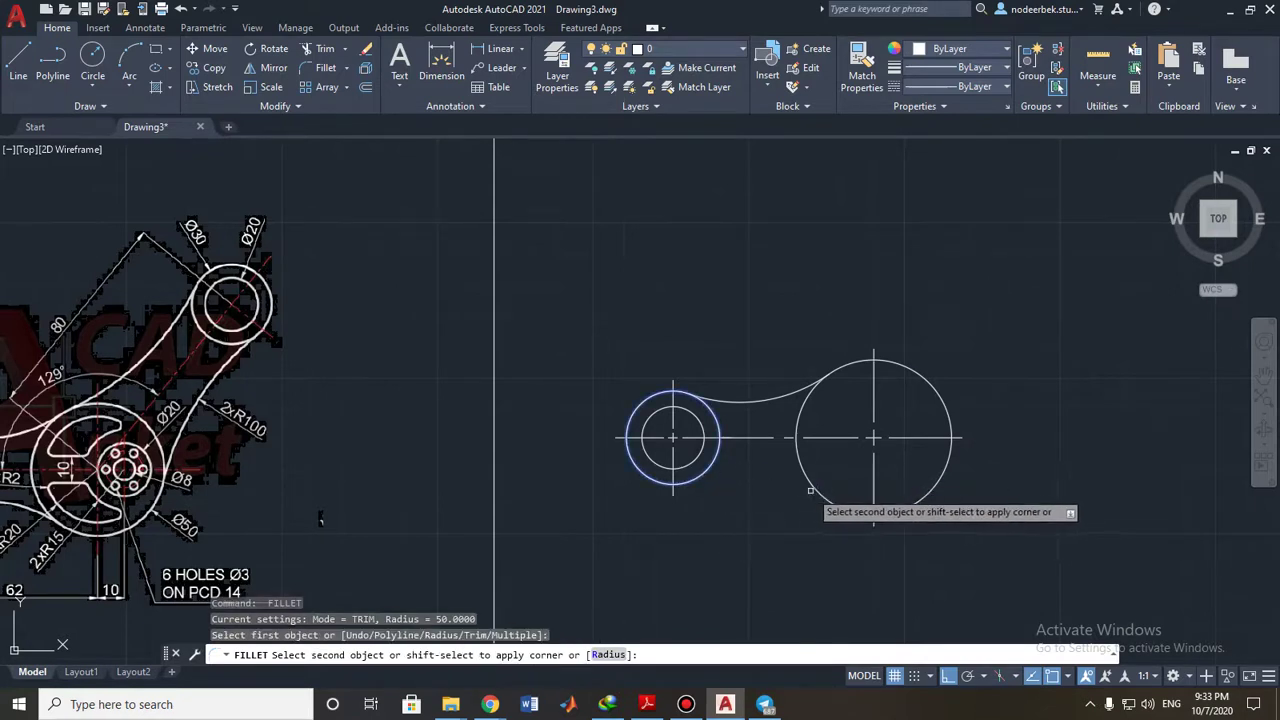
pyautogui.click(808, 489)
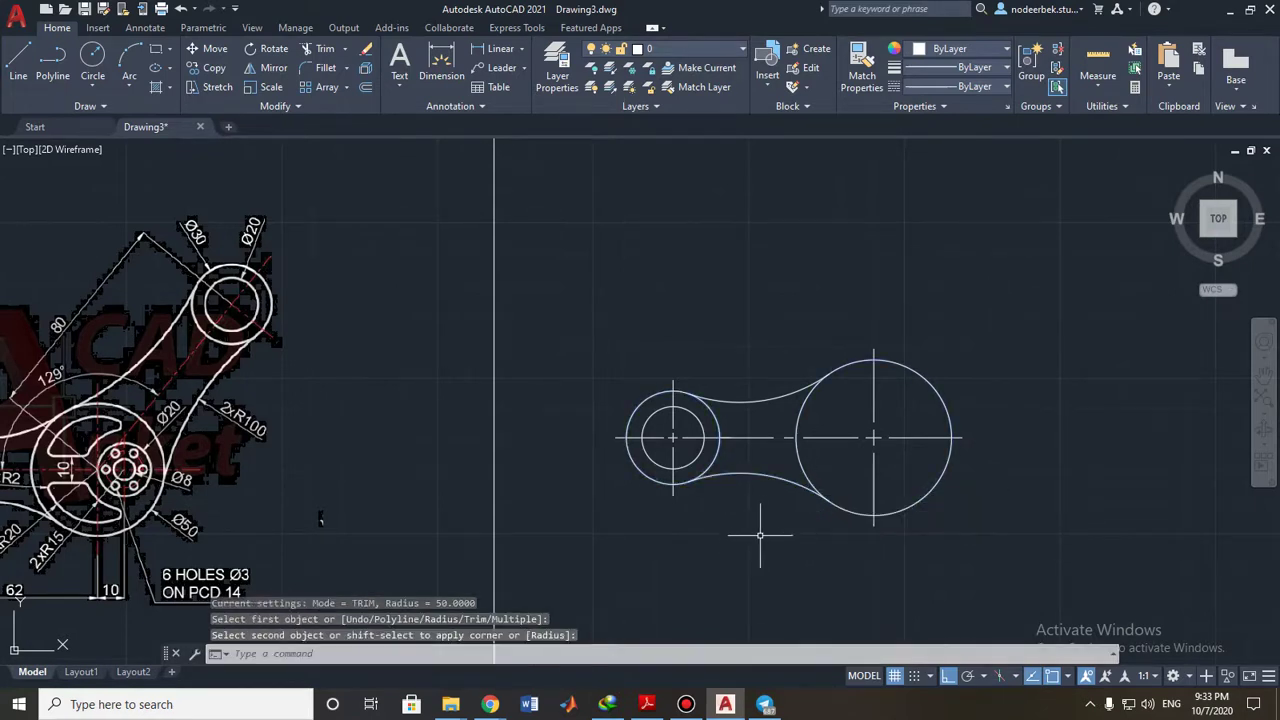
# Check the inclined arm's length and angle dimensions in Drawings_4.pdf in Adobe Reader, then return to AutoCAD.
pyautogui.moveTo(695, 534); pyautogui.dragTo(817, 516, button='middle')
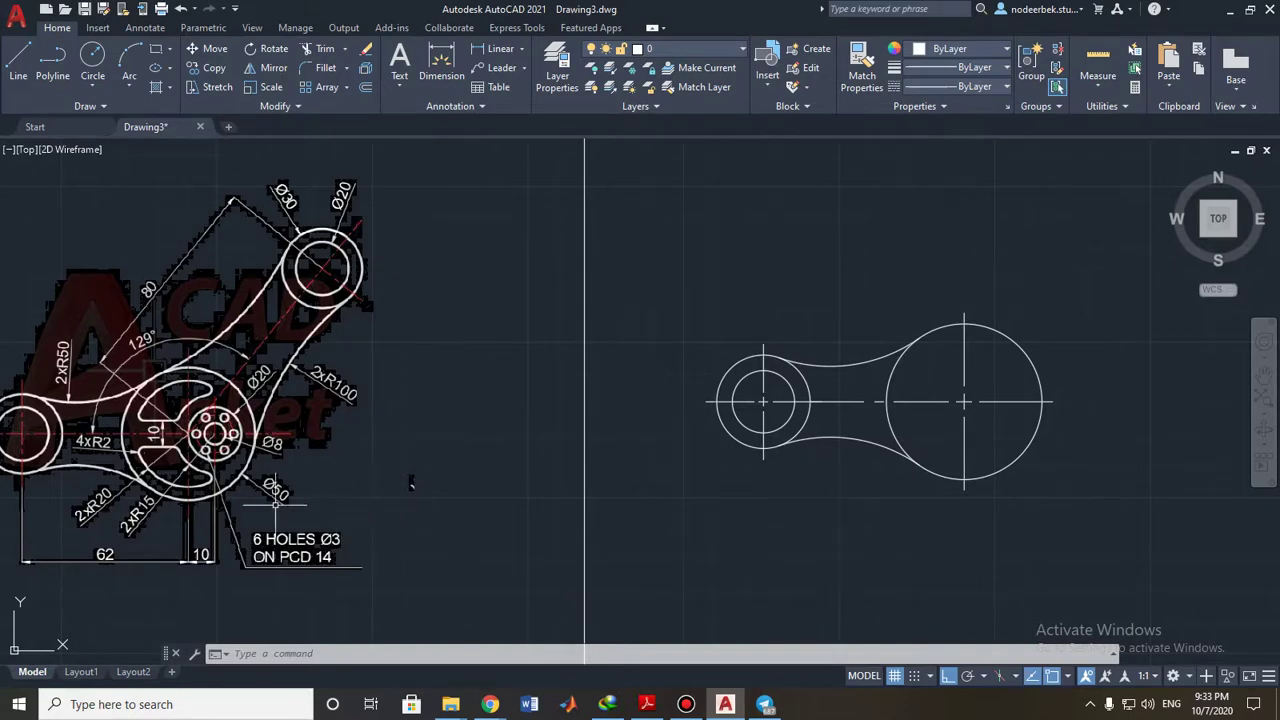
pyautogui.moveTo(275, 505); pyautogui.dragTo(520, 497, button='middle')
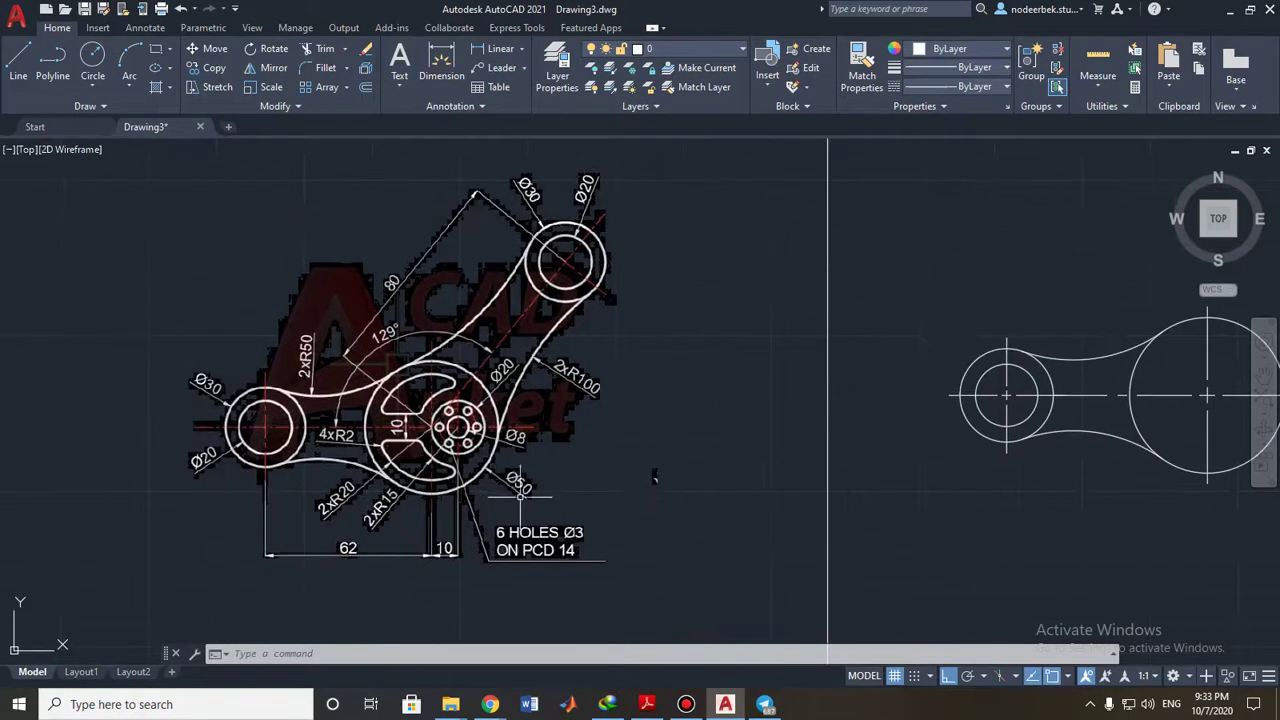
pyautogui.click(647, 704)
pyautogui.scroll(2, 824, 440)
pyautogui.scroll(-2, 824, 440)
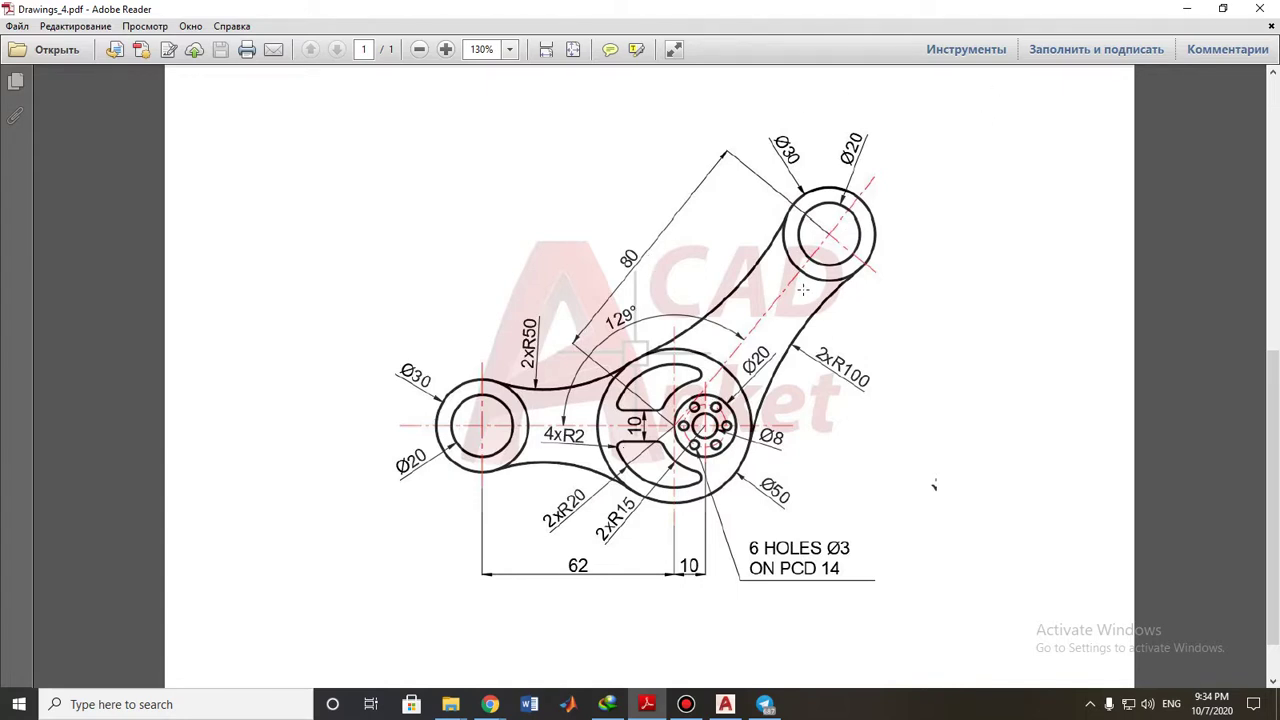
pyautogui.click(1187, 8)
pyautogui.scroll(2, 640, 468)
pyautogui.moveTo(615, 465)
pyautogui.mouseDown(button='middle')
pyautogui.moveTo(437, 457)
pyautogui.moveTo(537, 449)
pyautogui.mouseUp(button='middle')
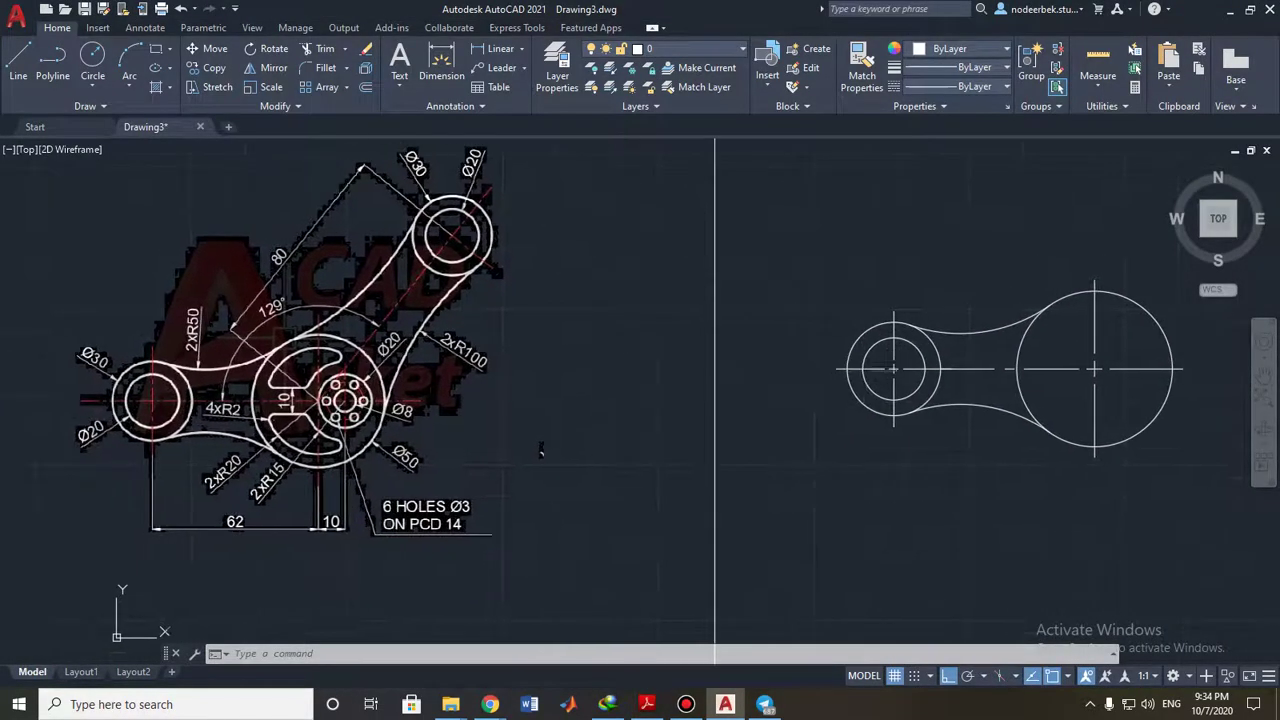
# Draw an 80 mm line from the hub's center up to the right at 51°, with Ortho off.
pyautogui.click(17, 62)
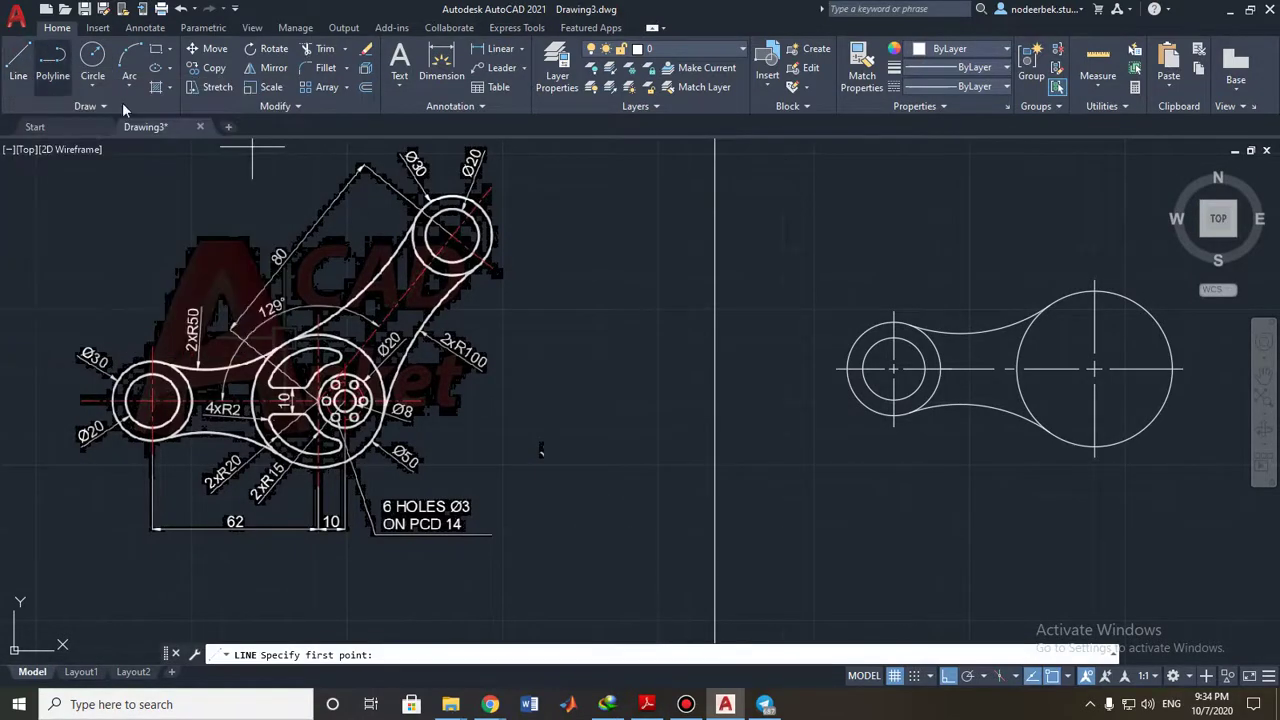
pyautogui.moveTo(634, 276); pyautogui.dragTo(522, 303, button='middle')
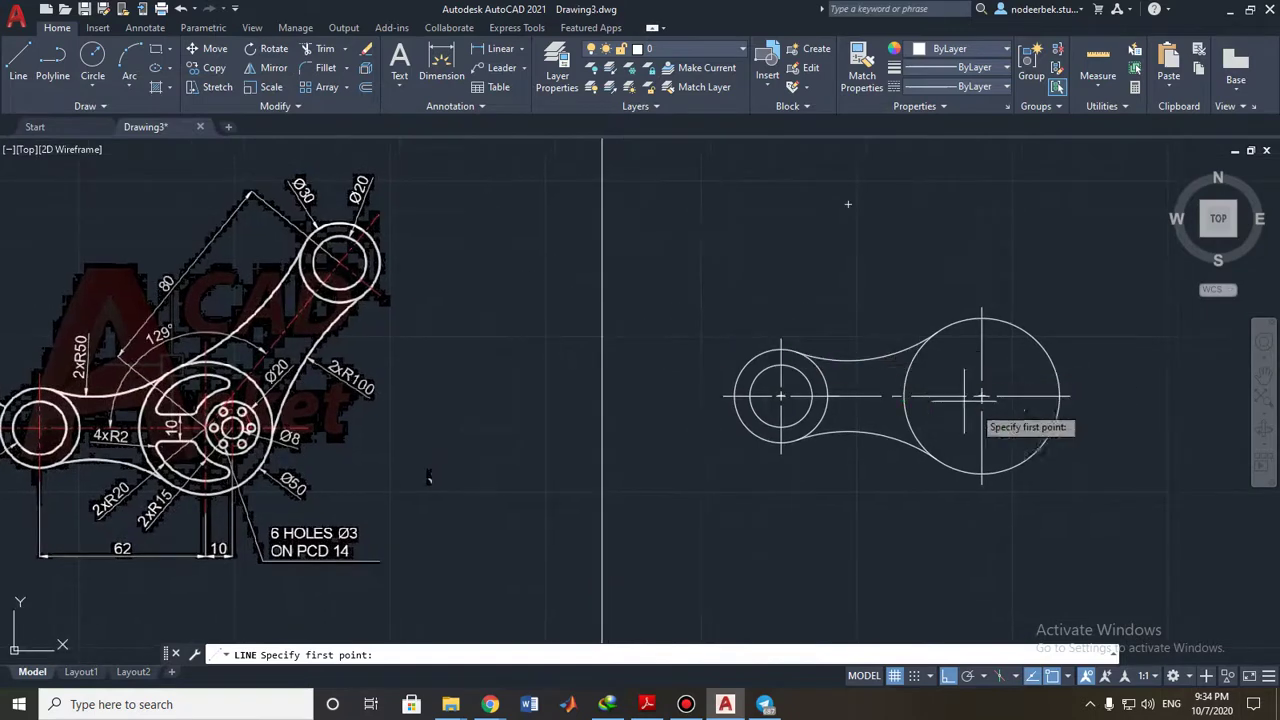
pyautogui.moveTo(1008, 432); pyautogui.dragTo(912, 396, button='middle')
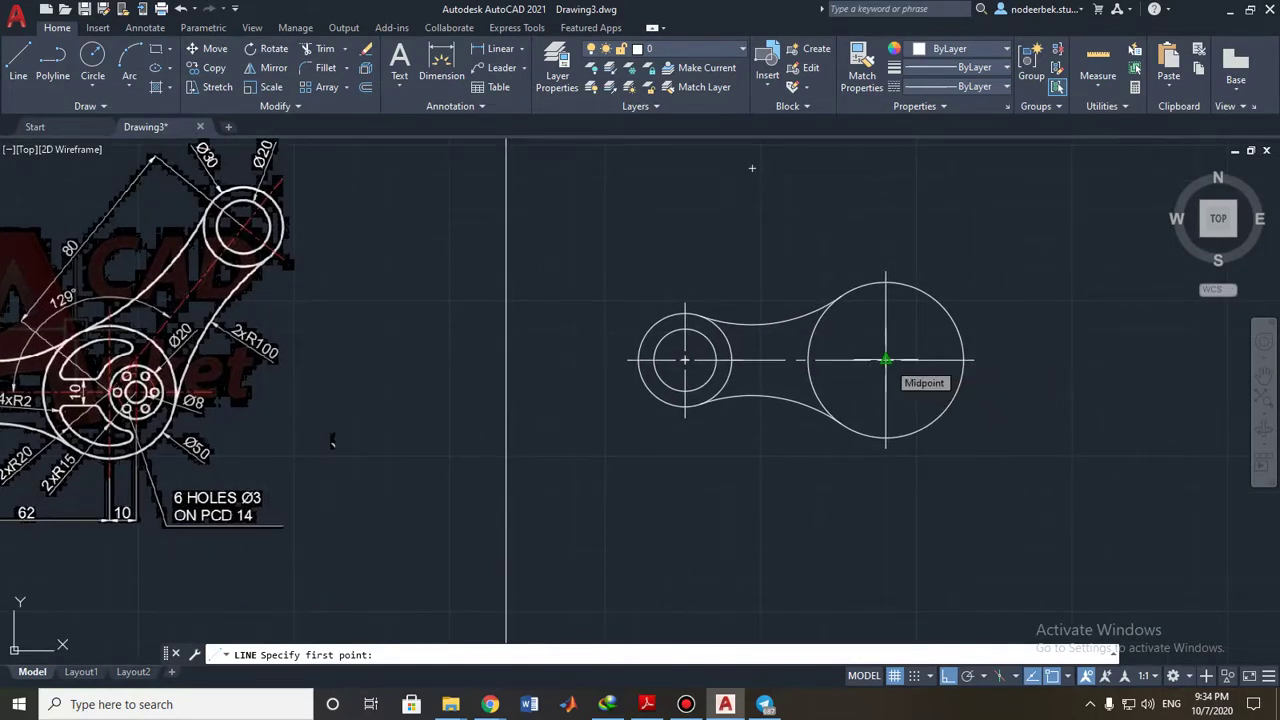
pyautogui.click(885, 360)
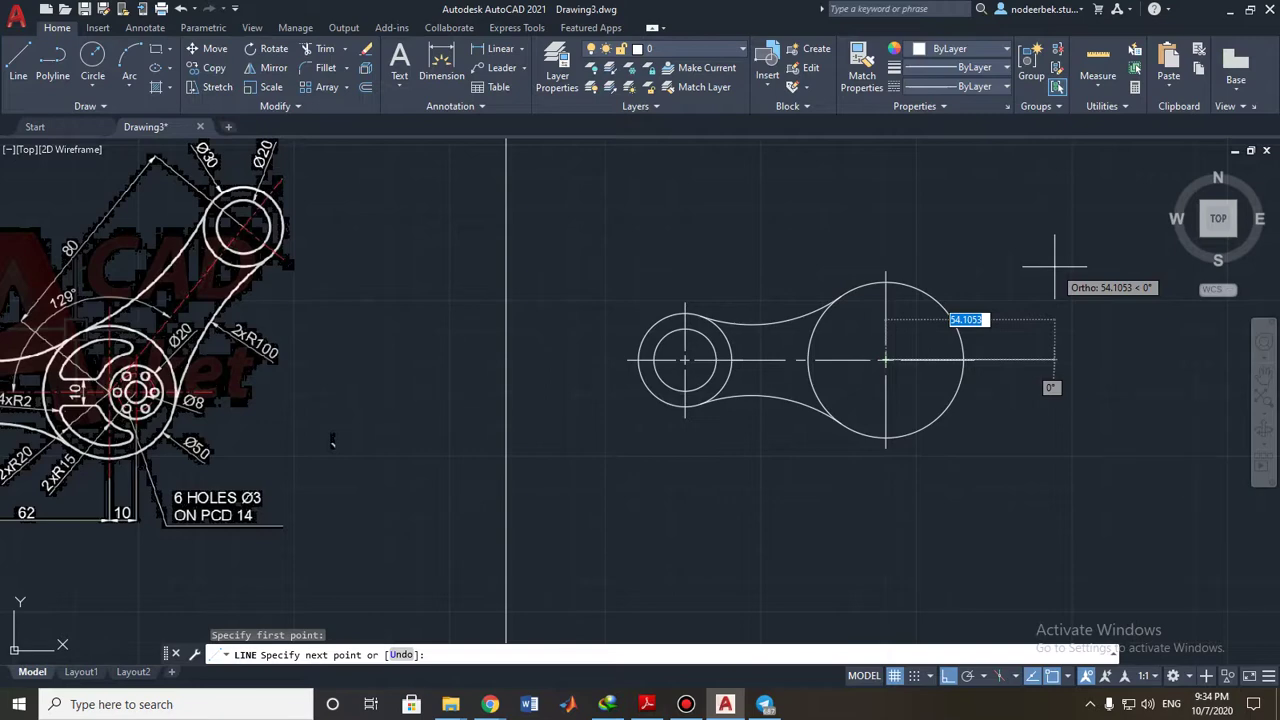
pyautogui.press('F8')
pyautogui.moveTo(930, 343)
pyautogui.mouseDown(button='middle')
pyautogui.moveTo(886, 243)
pyautogui.moveTo(782, 342)
pyautogui.mouseUp(button='middle')
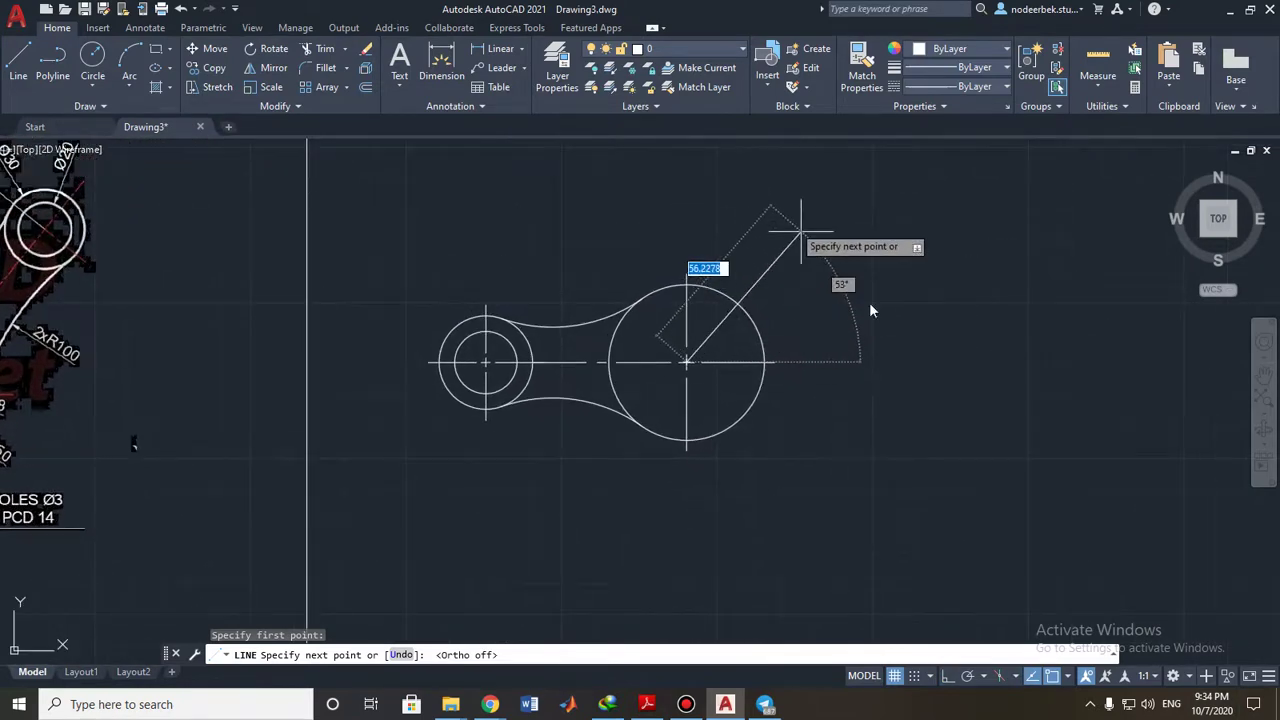
pyautogui.moveTo(841, 236); pyautogui.dragTo(769, 369, button='middle')
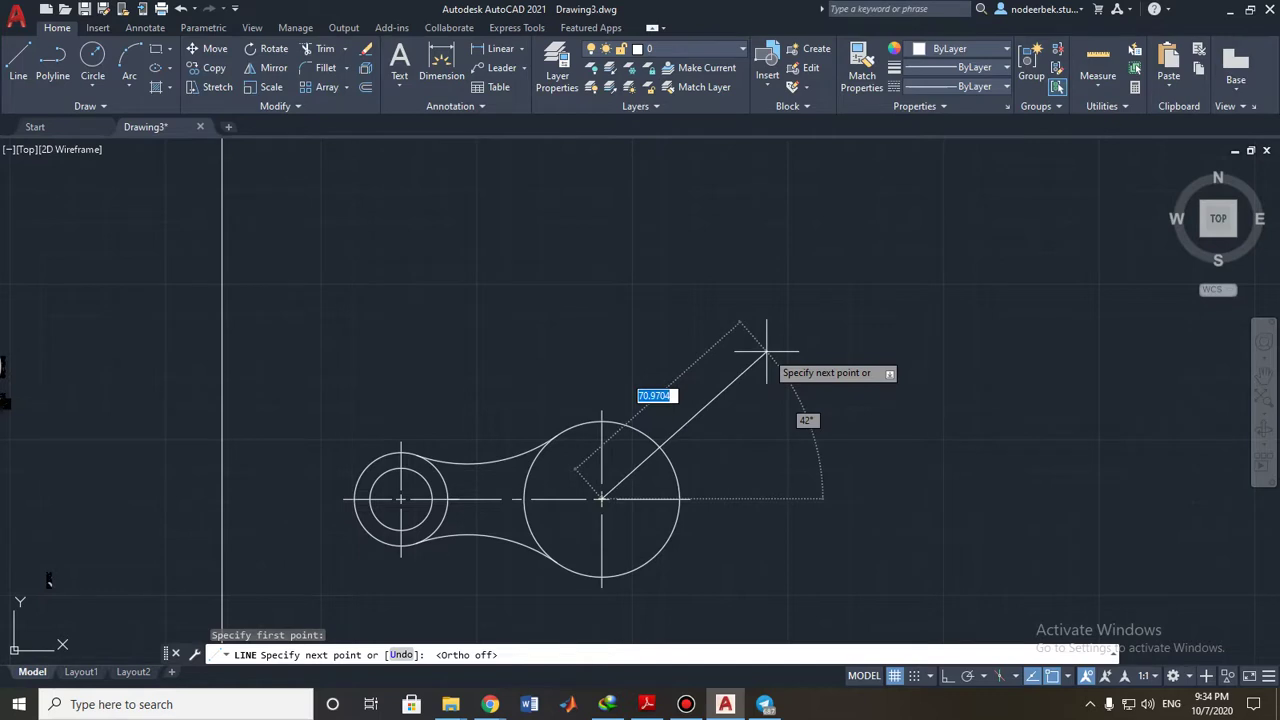
pyautogui.write('80')
pyautogui.press('Tab')
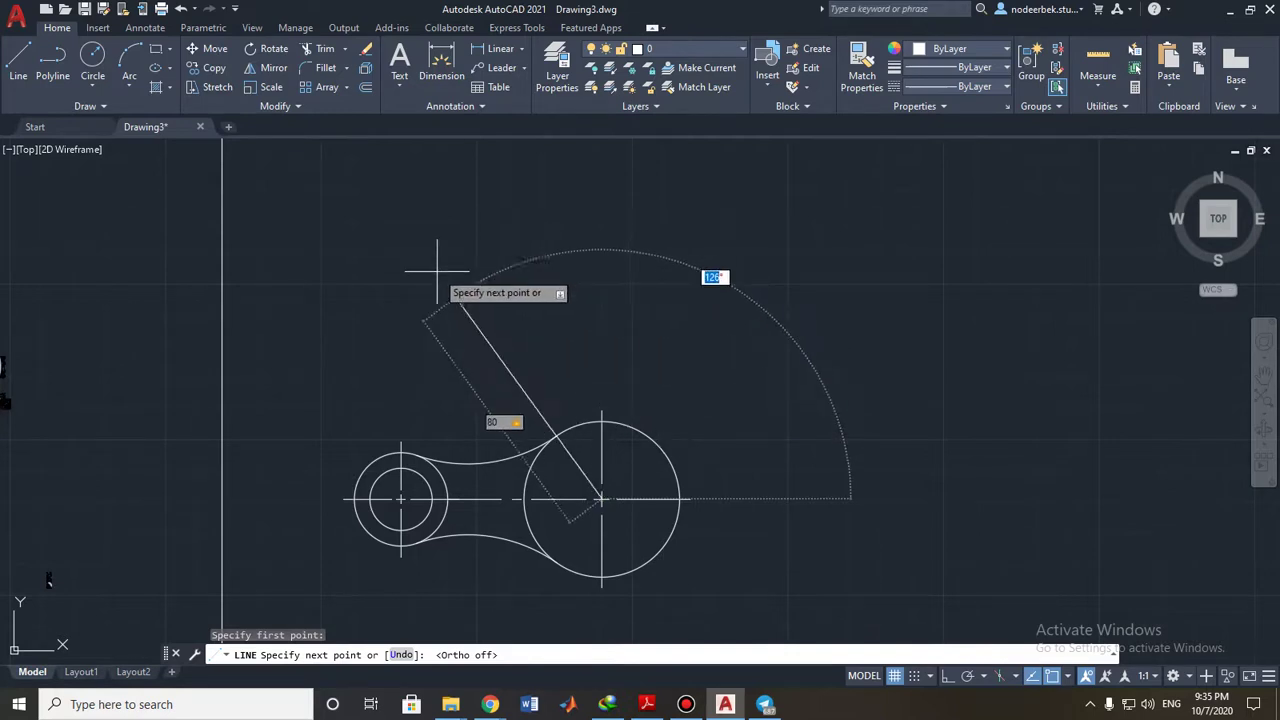
pyautogui.moveTo(733, 376); pyautogui.dragTo(1061, 376, button='middle')
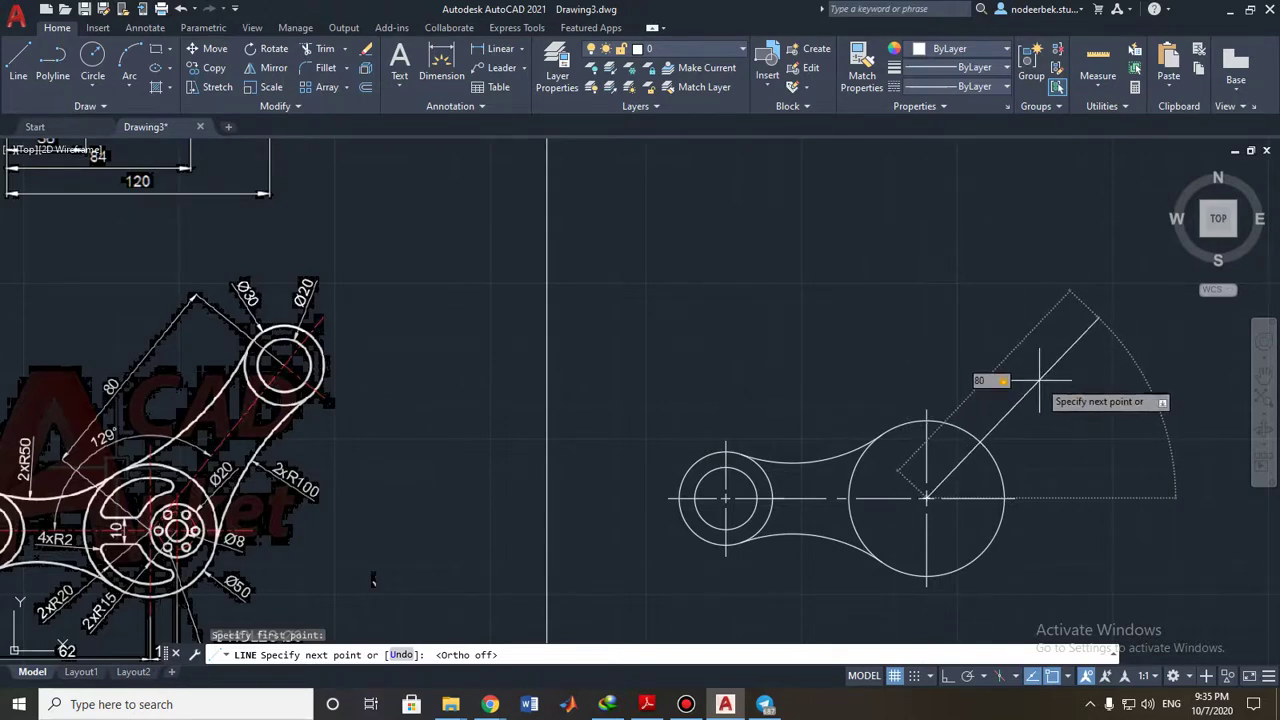
pyautogui.moveTo(1037, 380); pyautogui.dragTo(1037, 355, button='middle')
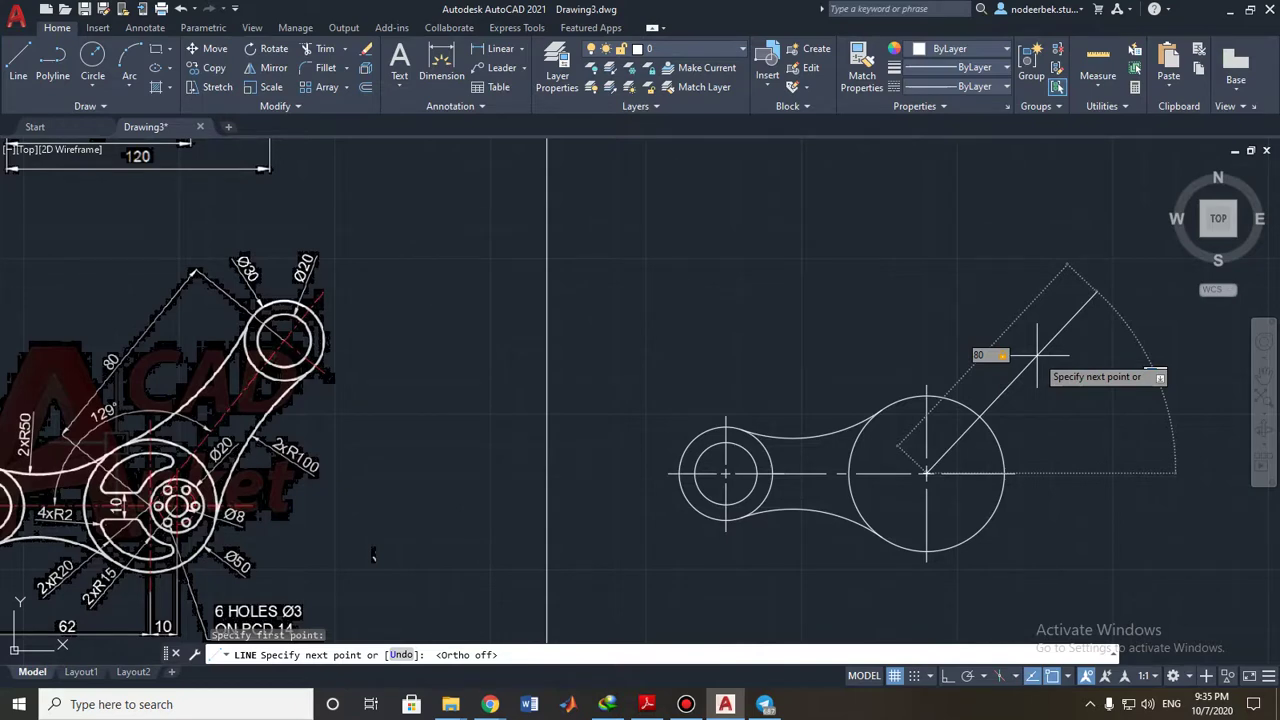
pyautogui.moveTo(1037, 354); pyautogui.dragTo(967, 337, button='middle')
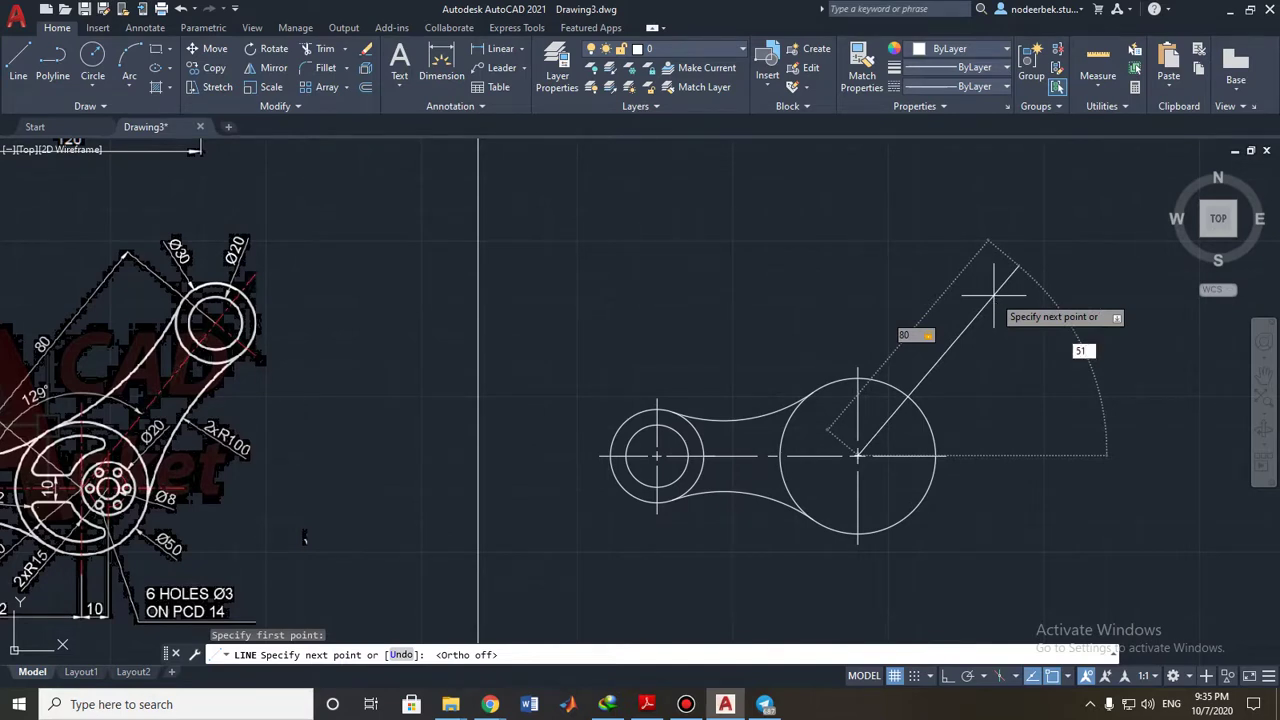
pyautogui.press('Return')
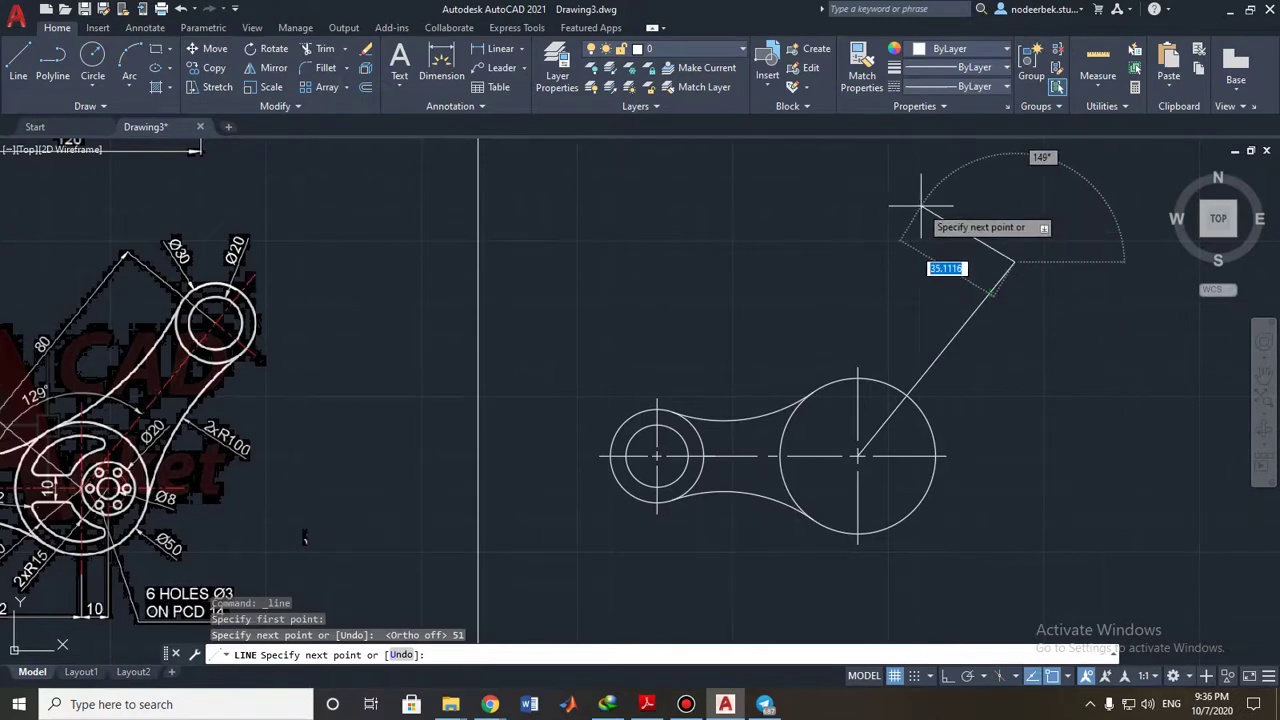
pyautogui.press('Escape')
# Compare the inclined line with the reference image and examine the upper ring's two diameters there.
pyautogui.moveTo(837, 297); pyautogui.dragTo(994, 267, button='middle')
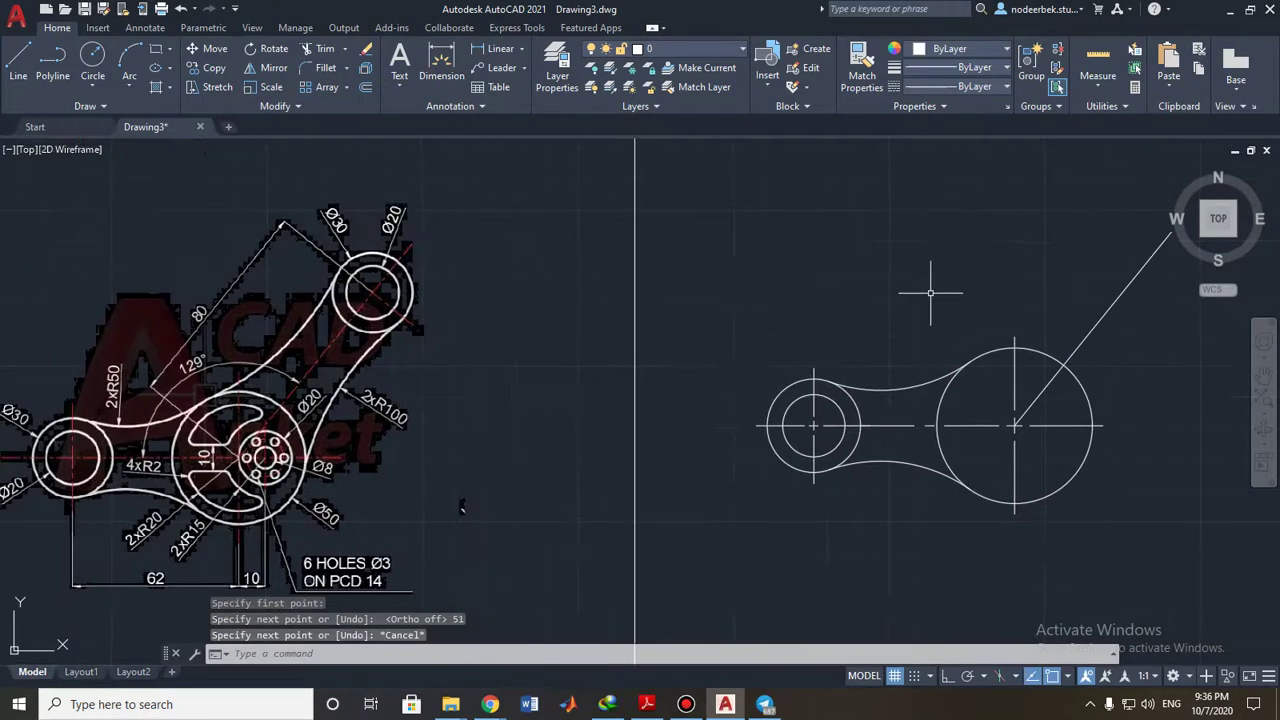
pyautogui.moveTo(1032, 330); pyautogui.dragTo(949, 326, button='middle')
pyautogui.scroll(4, 966, 205)
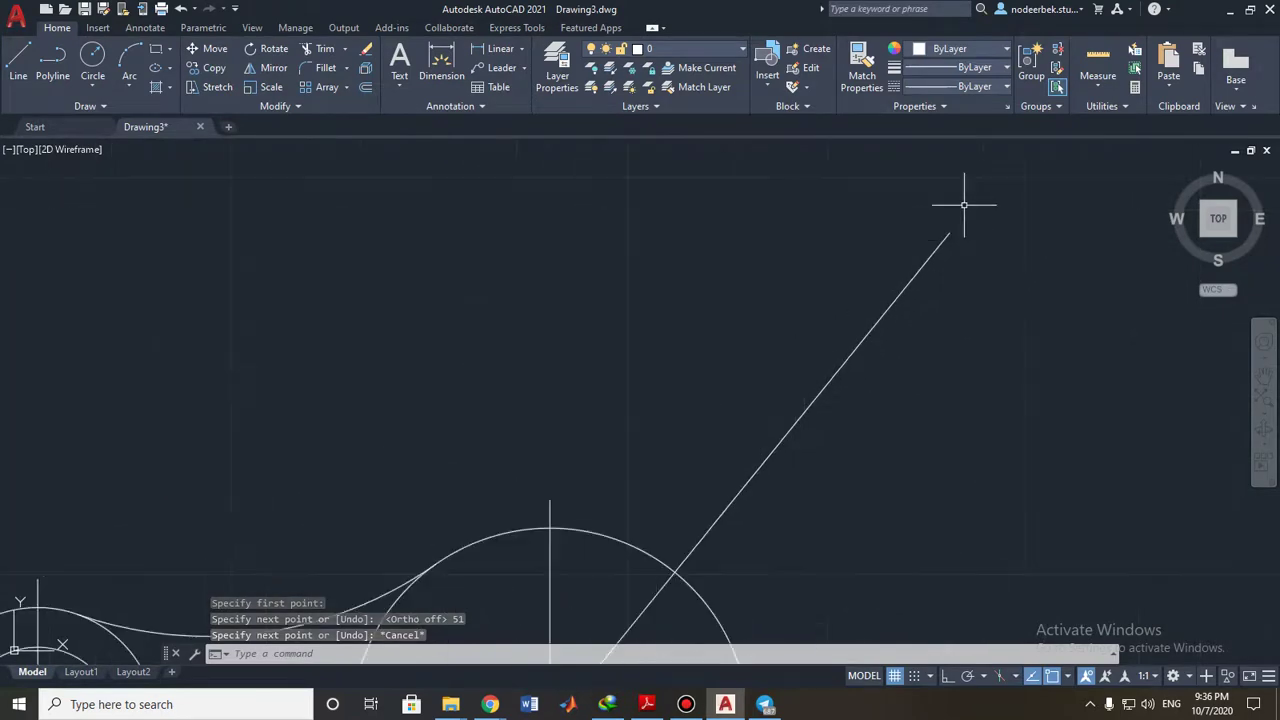
pyautogui.scroll(3, 925, 322)
pyautogui.scroll(-5, 926, 329)
pyautogui.moveTo(871, 349); pyautogui.dragTo(1205, 220, button='middle')
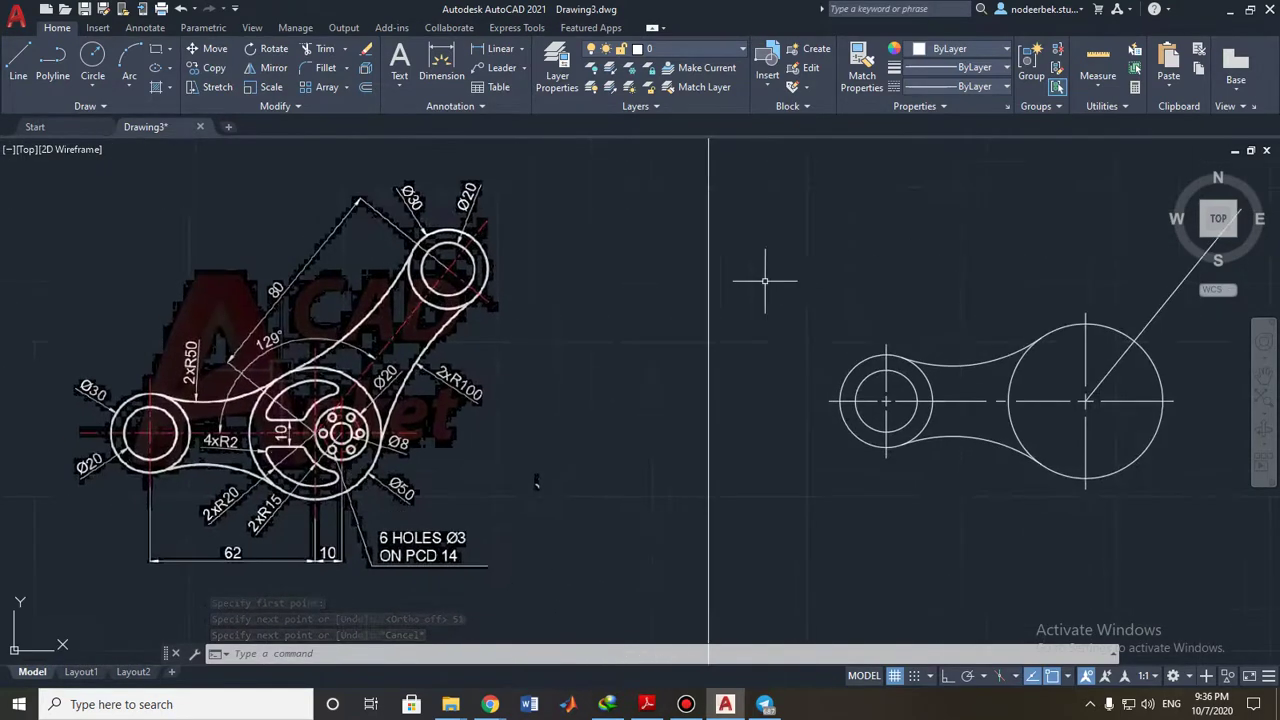
pyautogui.moveTo(536, 242); pyautogui.dragTo(648, 330, button='middle')
pyautogui.scroll(3, 650, 340)
pyautogui.scroll(-4, 652, 347)
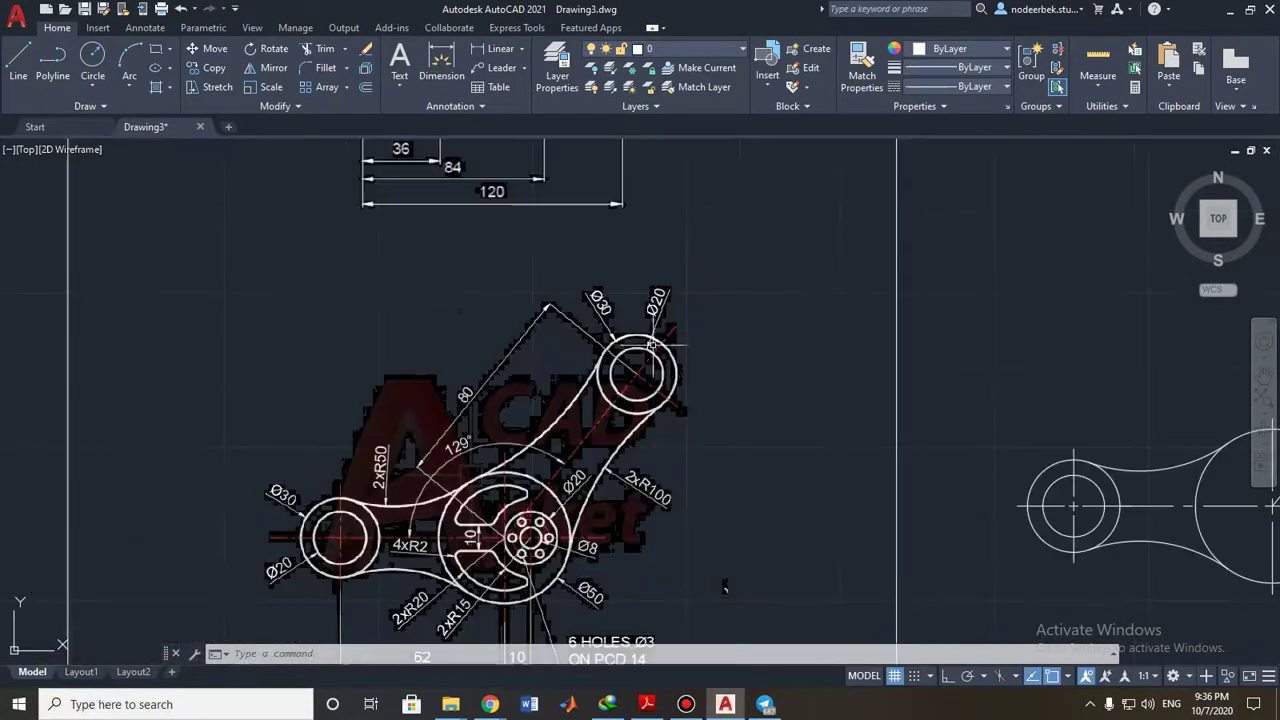
pyautogui.scroll(1, 666, 309)
pyautogui.moveTo(846, 331); pyautogui.dragTo(613, 360, button='middle')
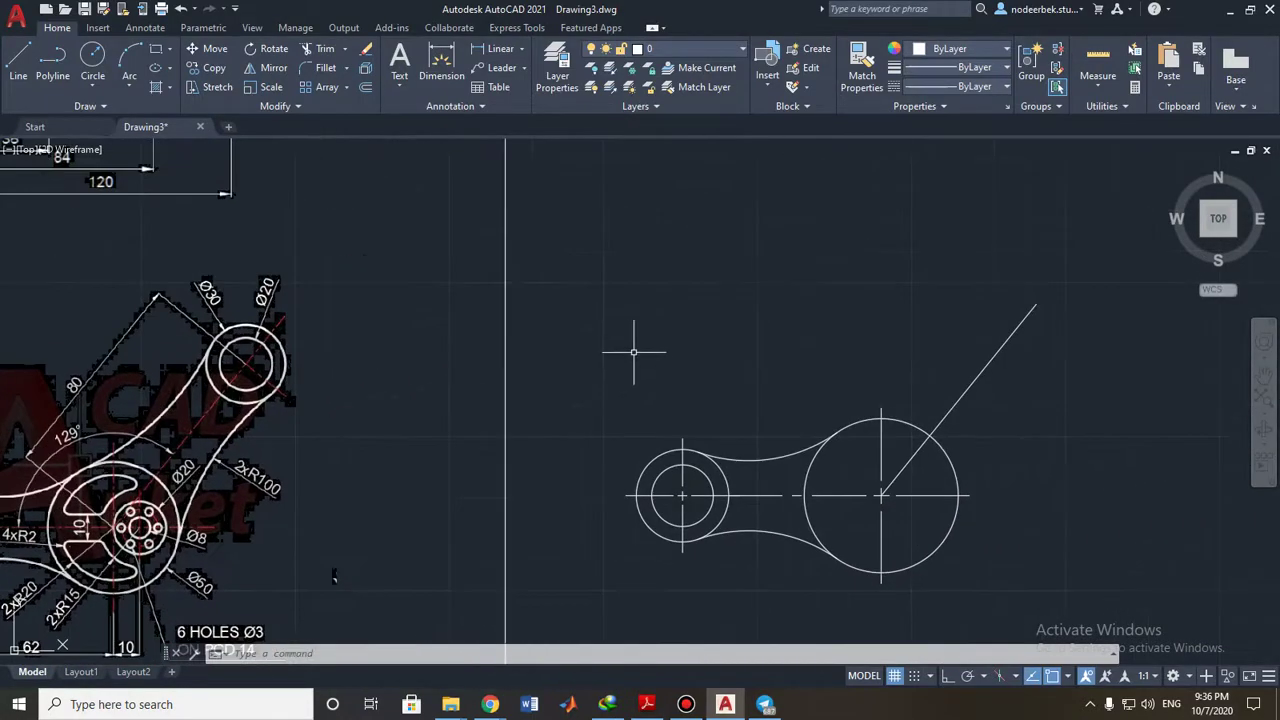
pyautogui.moveTo(261, 347); pyautogui.dragTo(517, 354, button='middle')
pyautogui.scroll(2, 527, 355)
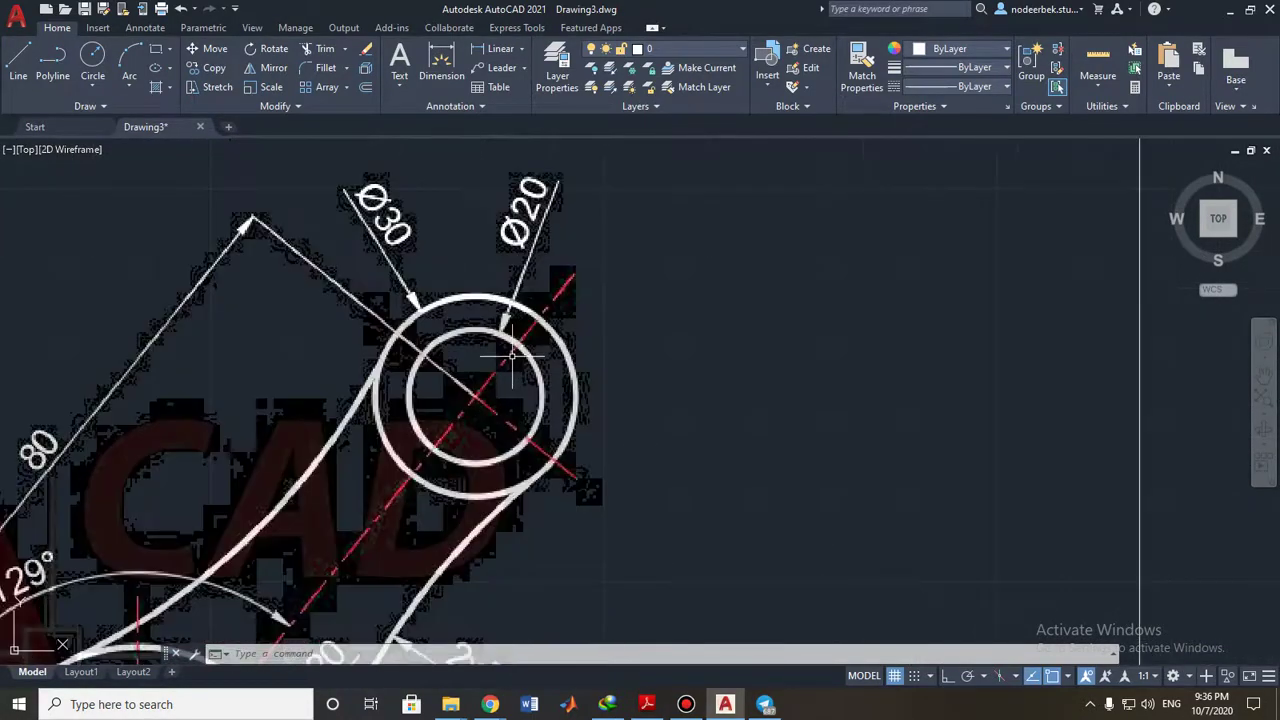
pyautogui.scroll(-2, 512, 354)
pyautogui.moveTo(423, 382); pyautogui.dragTo(817, 249, button='middle')
pyautogui.scroll(1, 661, 378)
pyautogui.scroll(-4, 1167, 490)
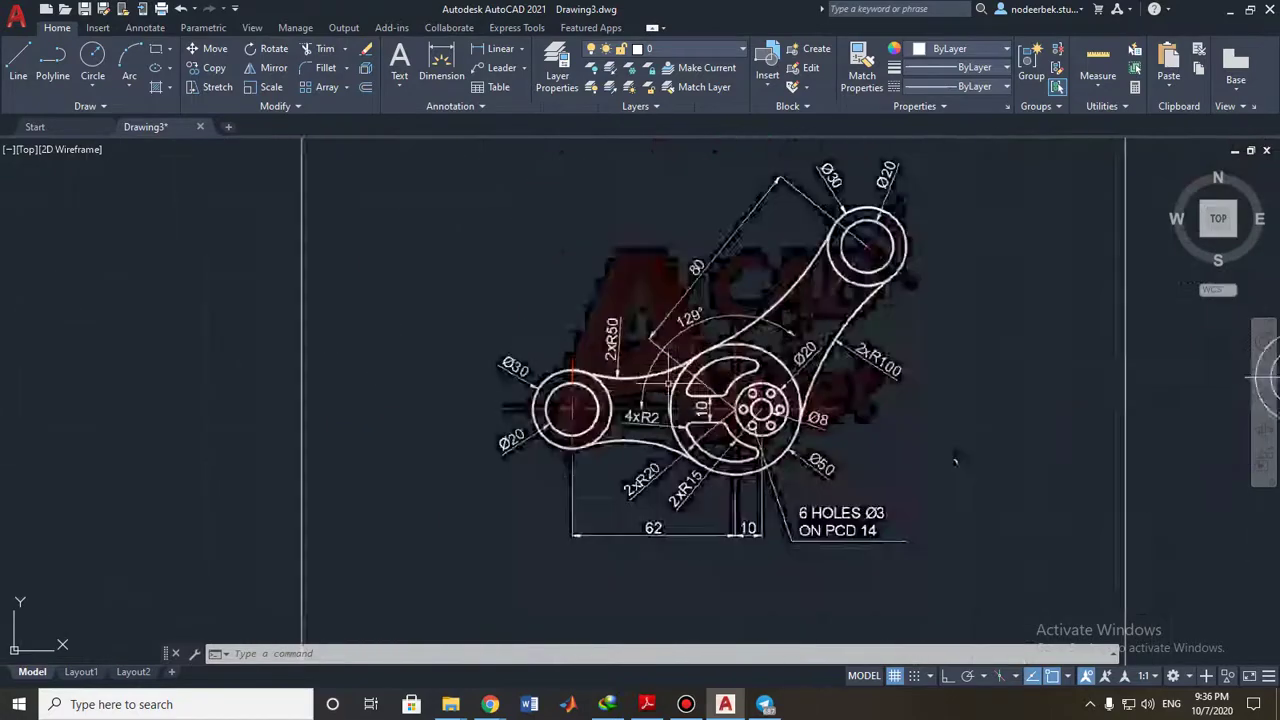
pyautogui.moveTo(1100, 330); pyautogui.dragTo(701, 352, button='middle')
pyautogui.scroll(2, 709, 327)
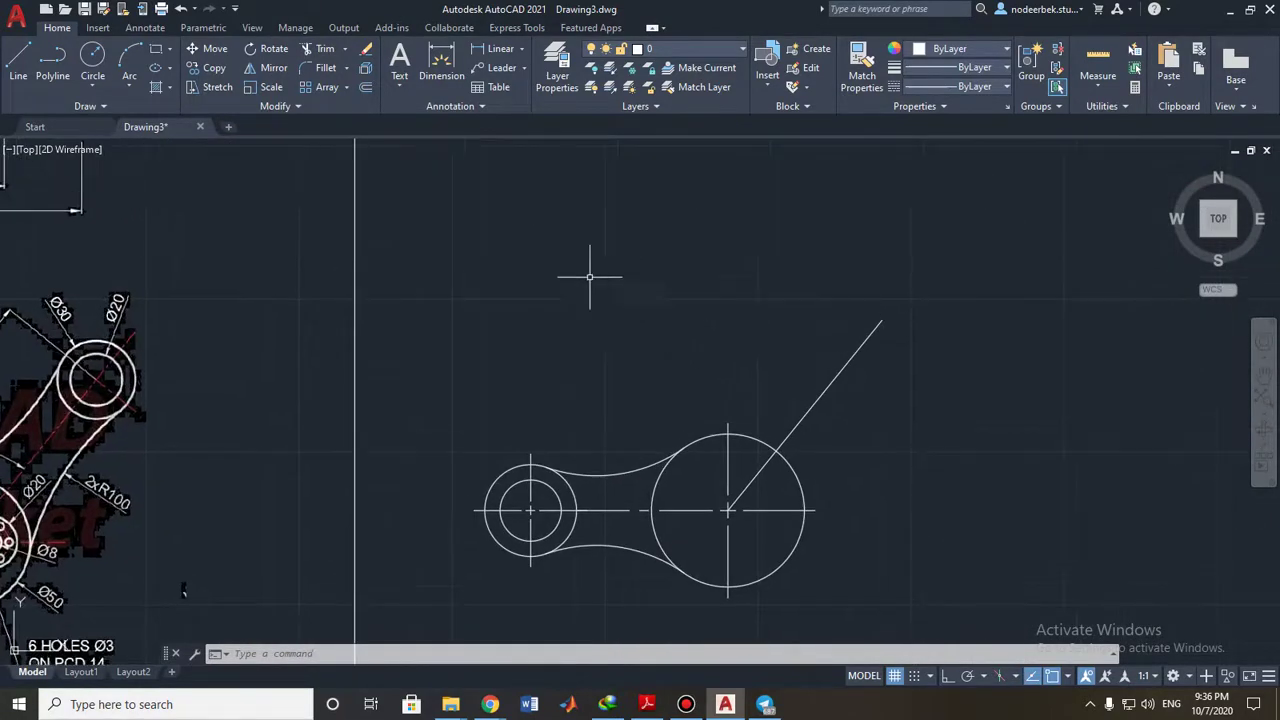
# Draw two concentric circles of radius 10 and 15 centered on the inclined line's upper end.
pyautogui.click(93, 58)
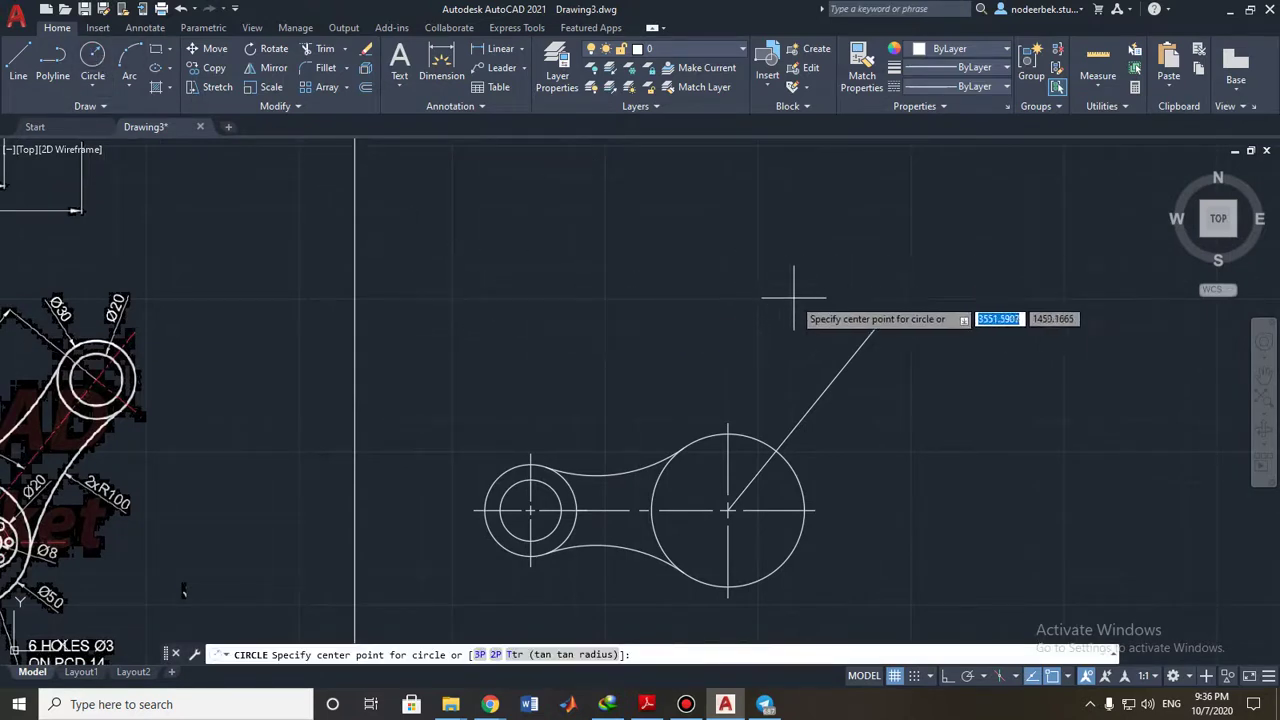
pyautogui.click(881, 320)
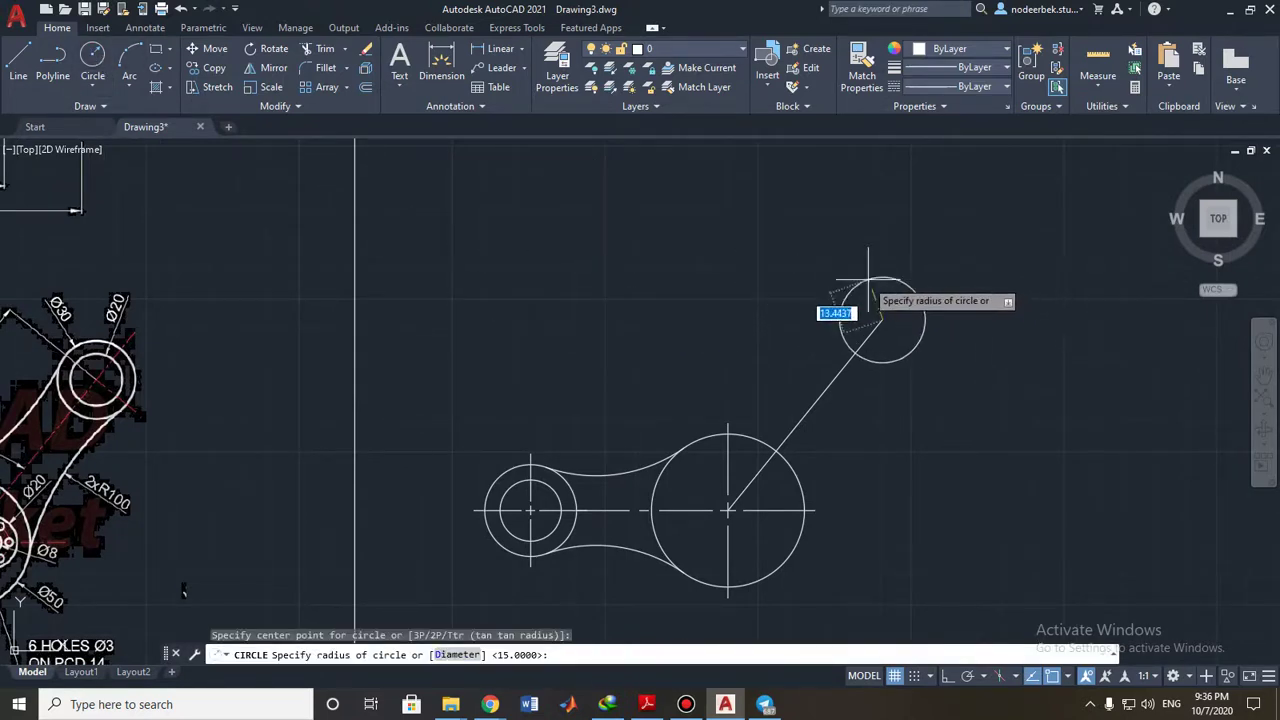
pyautogui.write('10')
pyautogui.press('Return')
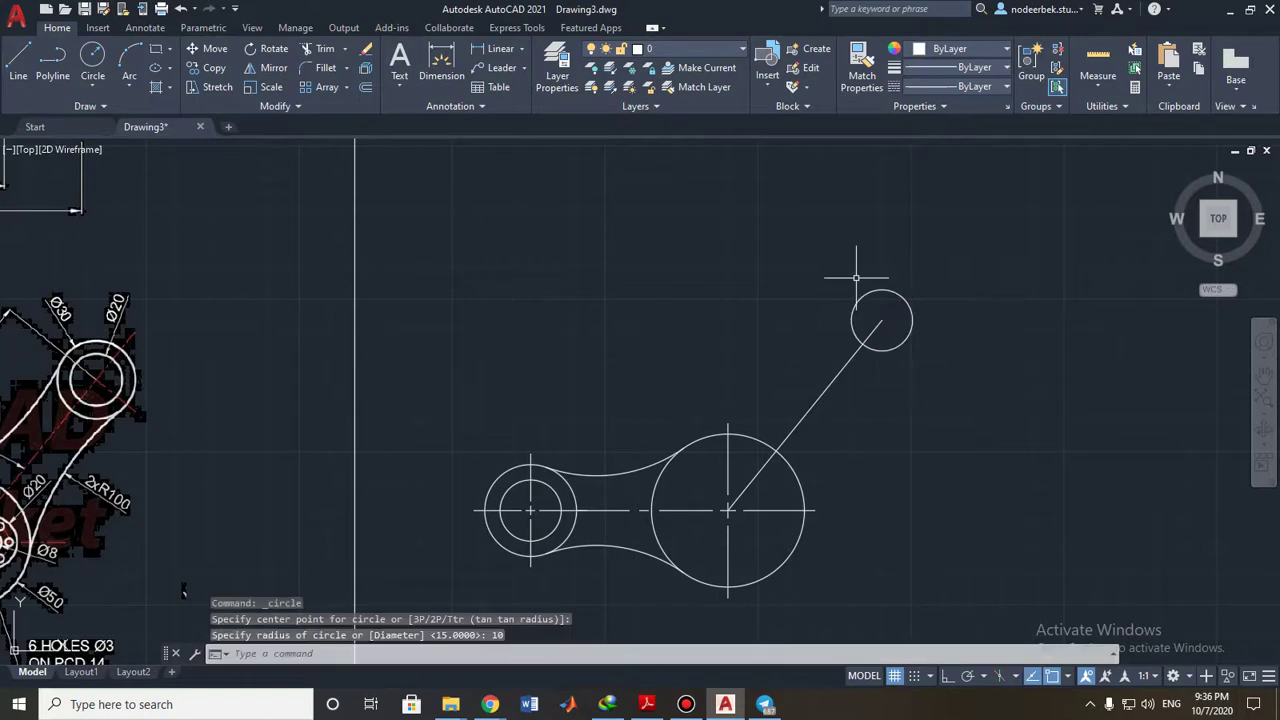
pyautogui.press('Return')
pyautogui.click(881, 320)
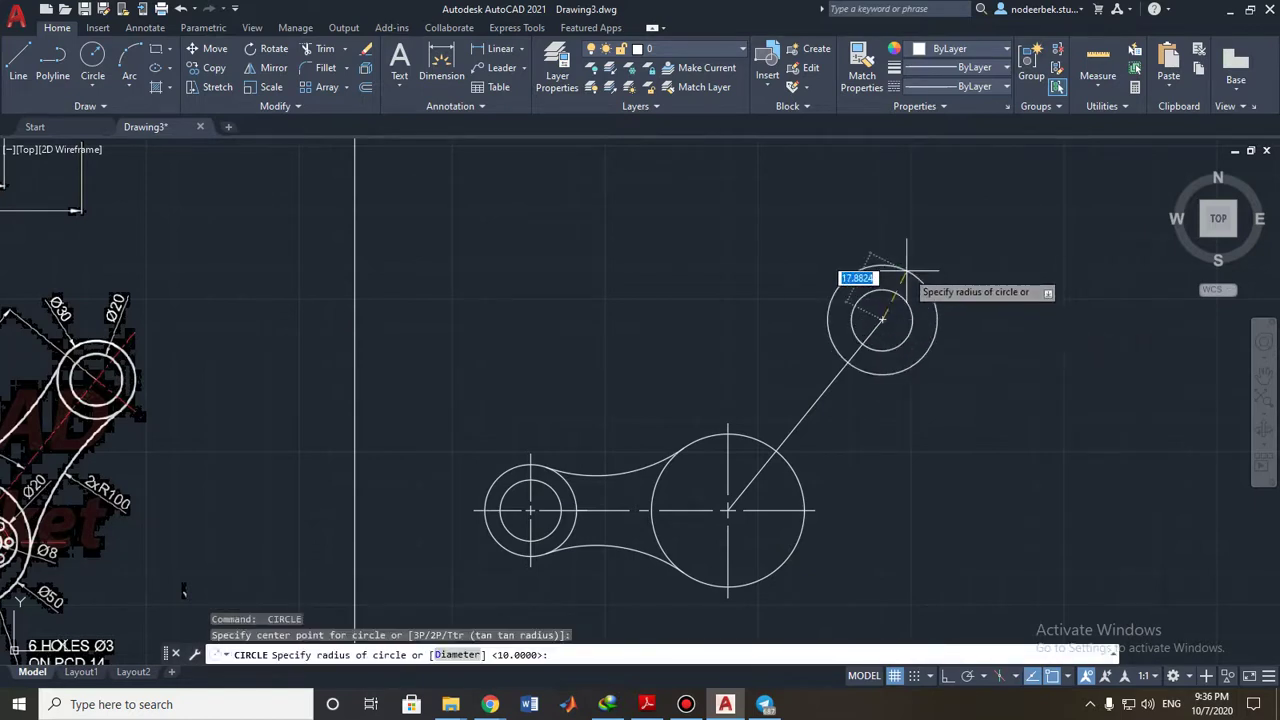
pyautogui.write('15')
pyautogui.press('Return')
pyautogui.press('Escape')
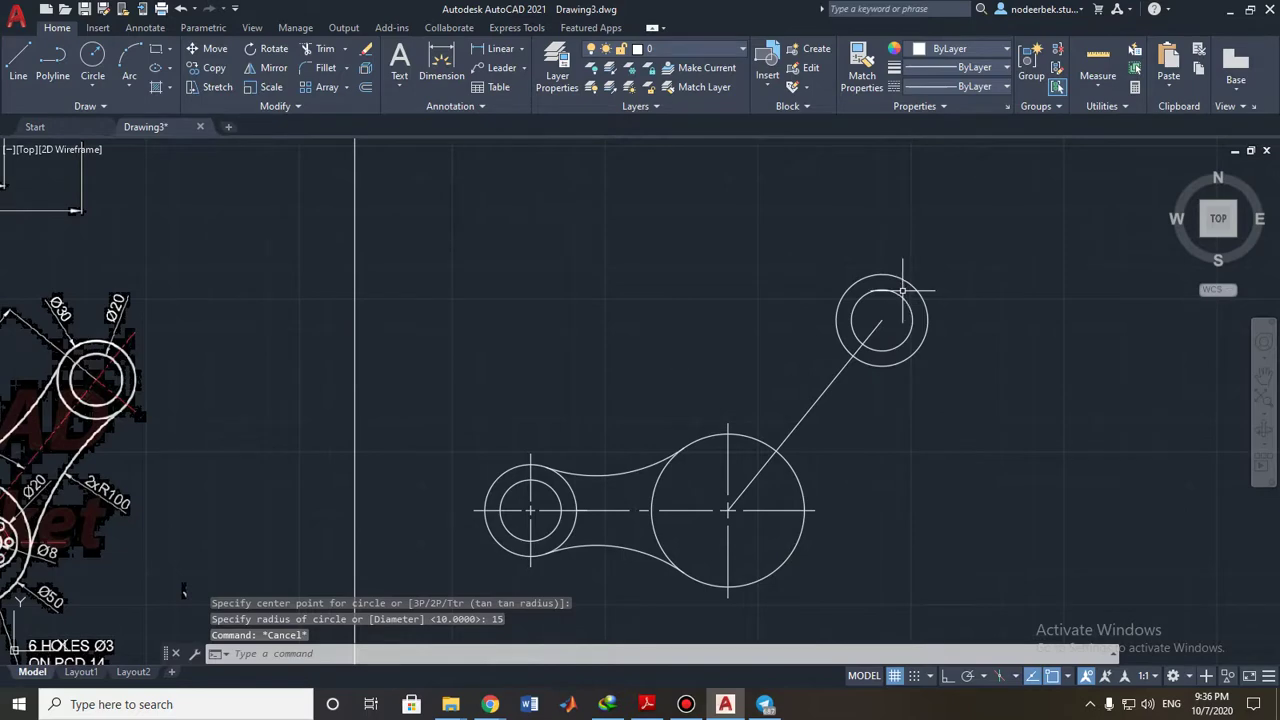
# Fillet the hub circle to the upper ring's outer circle with radius 100 on the inclined arm's upper-left side.
pyautogui.moveTo(550, 335); pyautogui.dragTo(726, 329, button='middle')
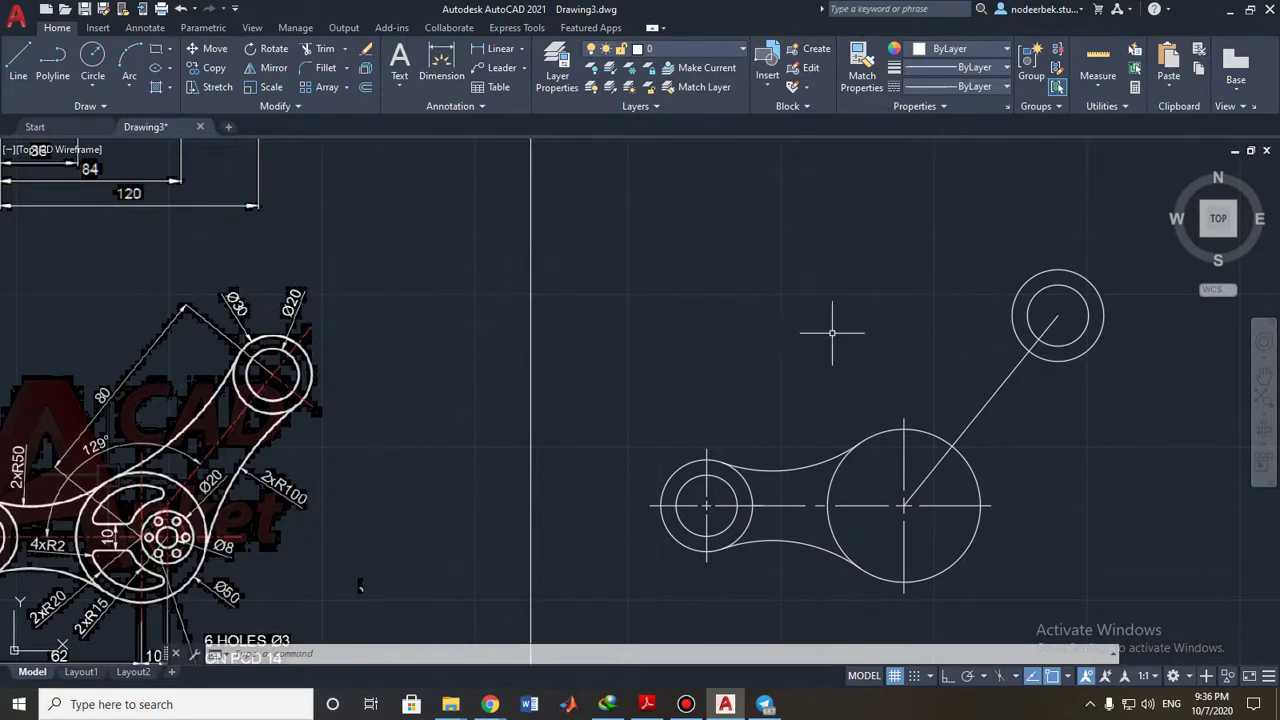
pyautogui.moveTo(831, 334); pyautogui.dragTo(757, 320, button='middle')
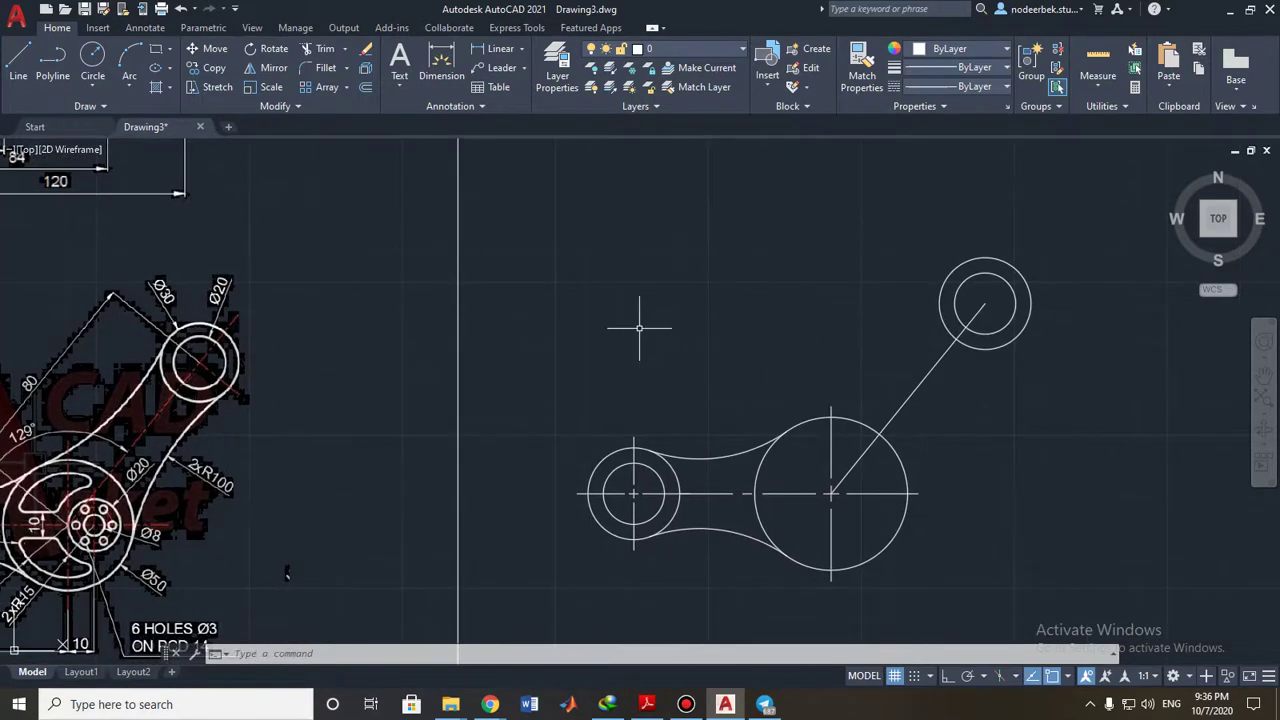
pyautogui.moveTo(634, 323); pyautogui.dragTo(710, 303, button='middle')
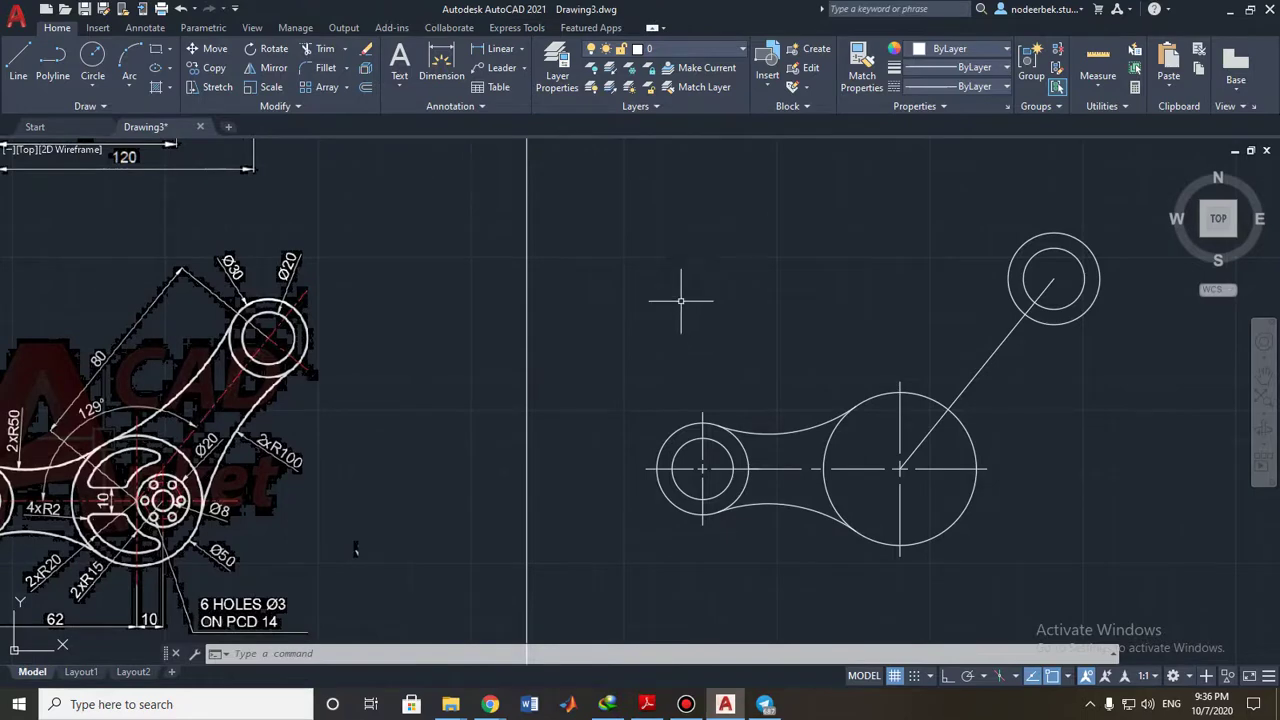
pyautogui.click(328, 78)
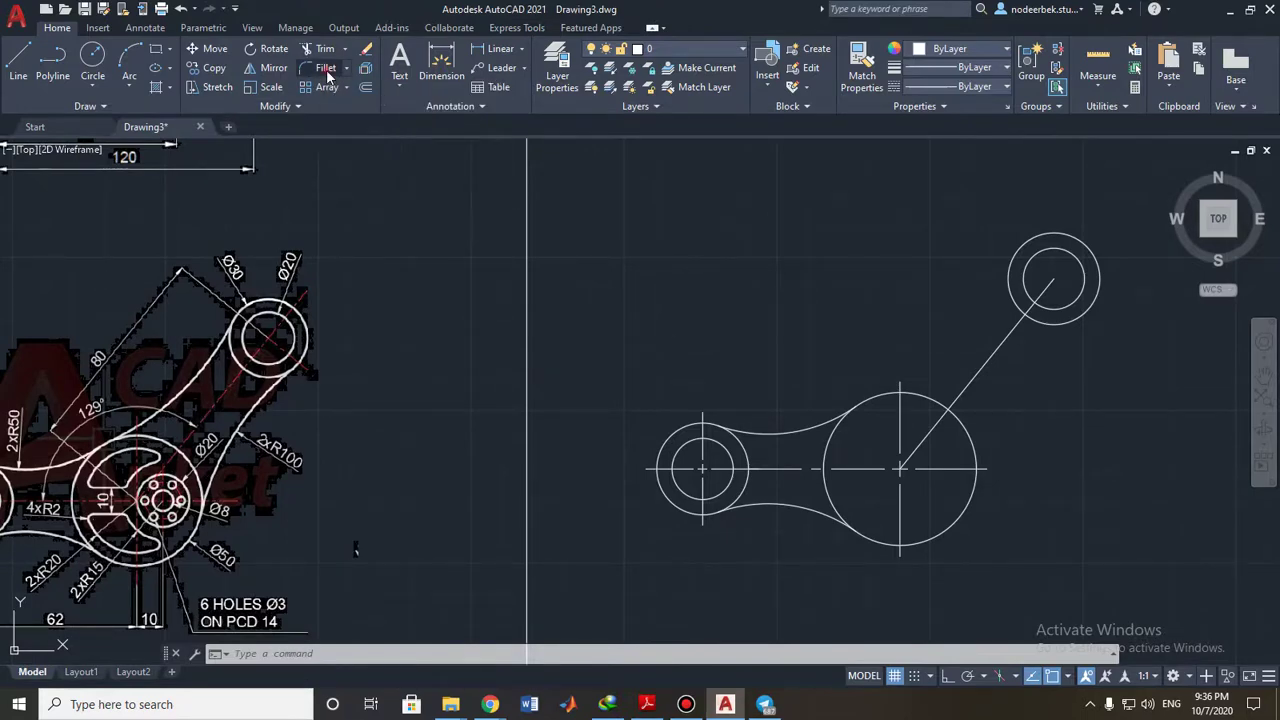
pyautogui.moveTo(340, 322); pyautogui.dragTo(545, 290, button='middle')
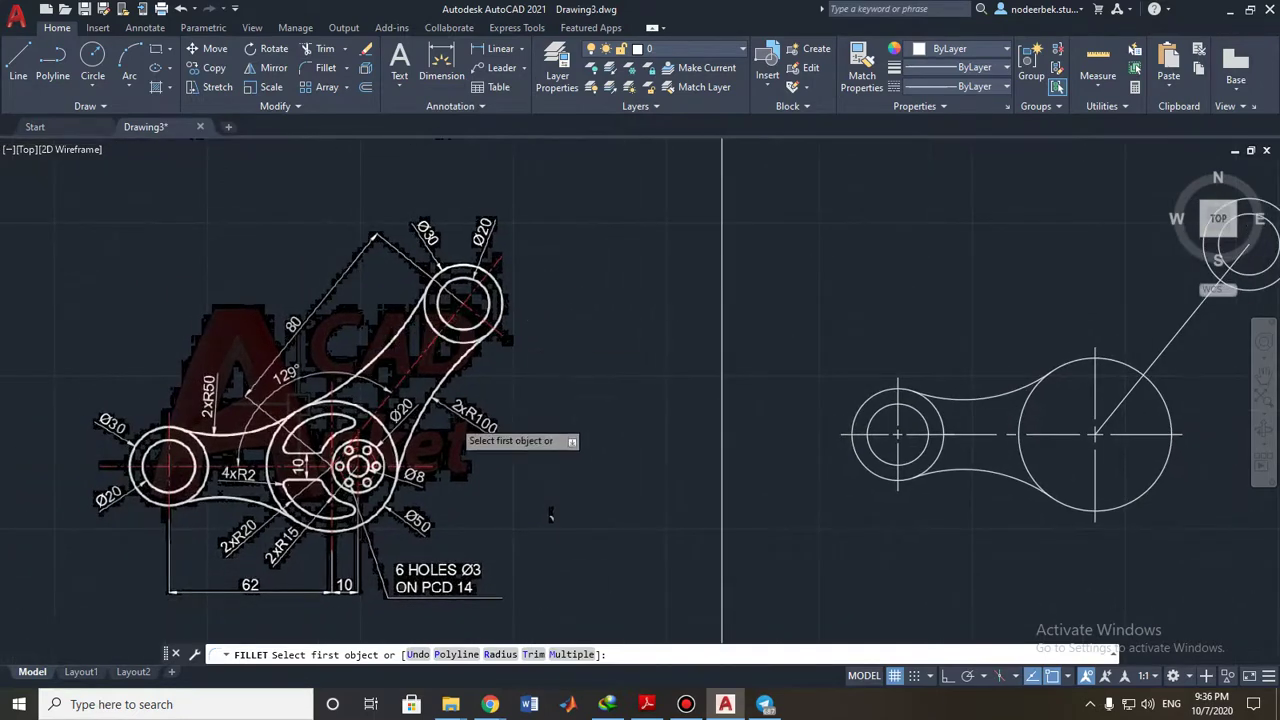
pyautogui.scroll(4, 451, 419)
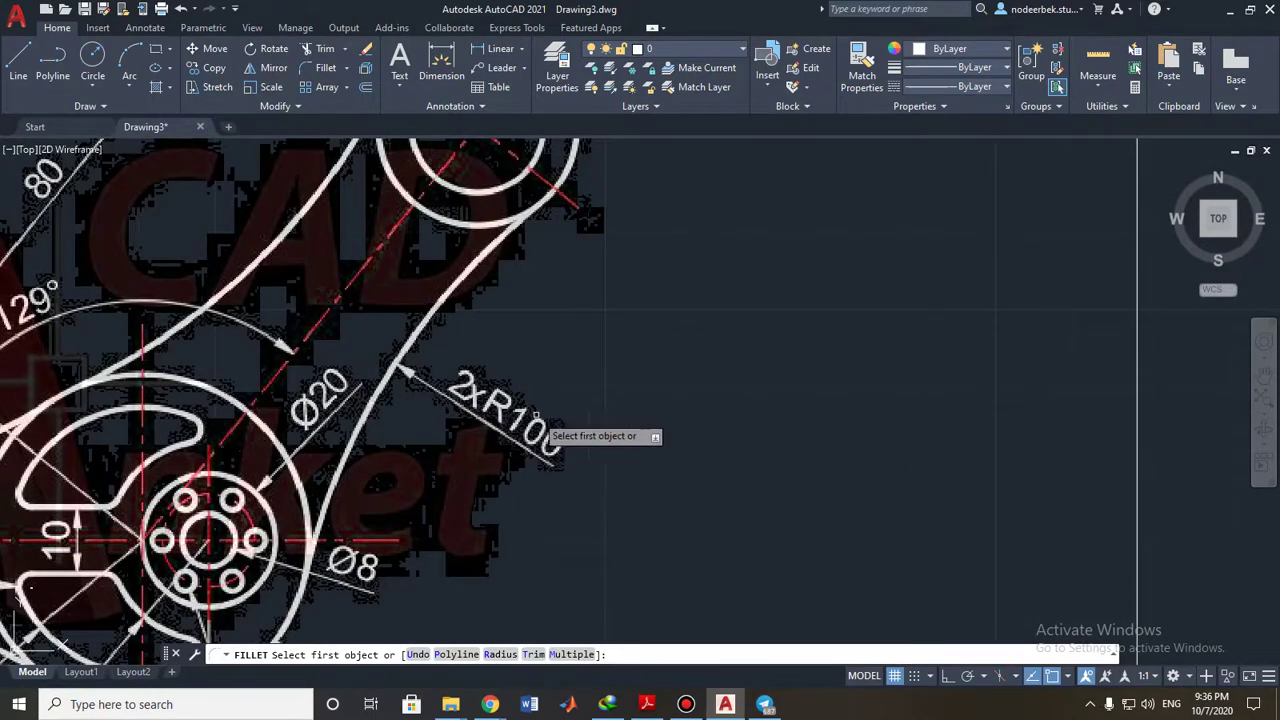
pyautogui.scroll(-3, 666, 440)
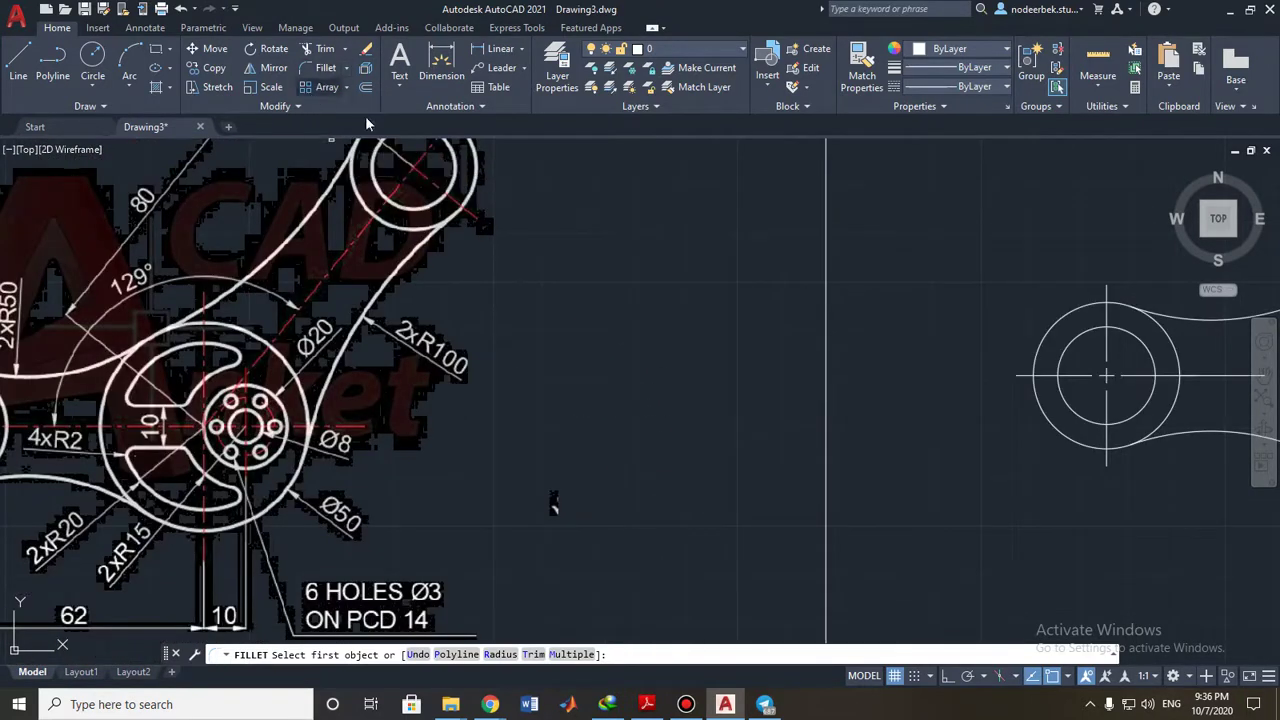
pyautogui.click(505, 655)
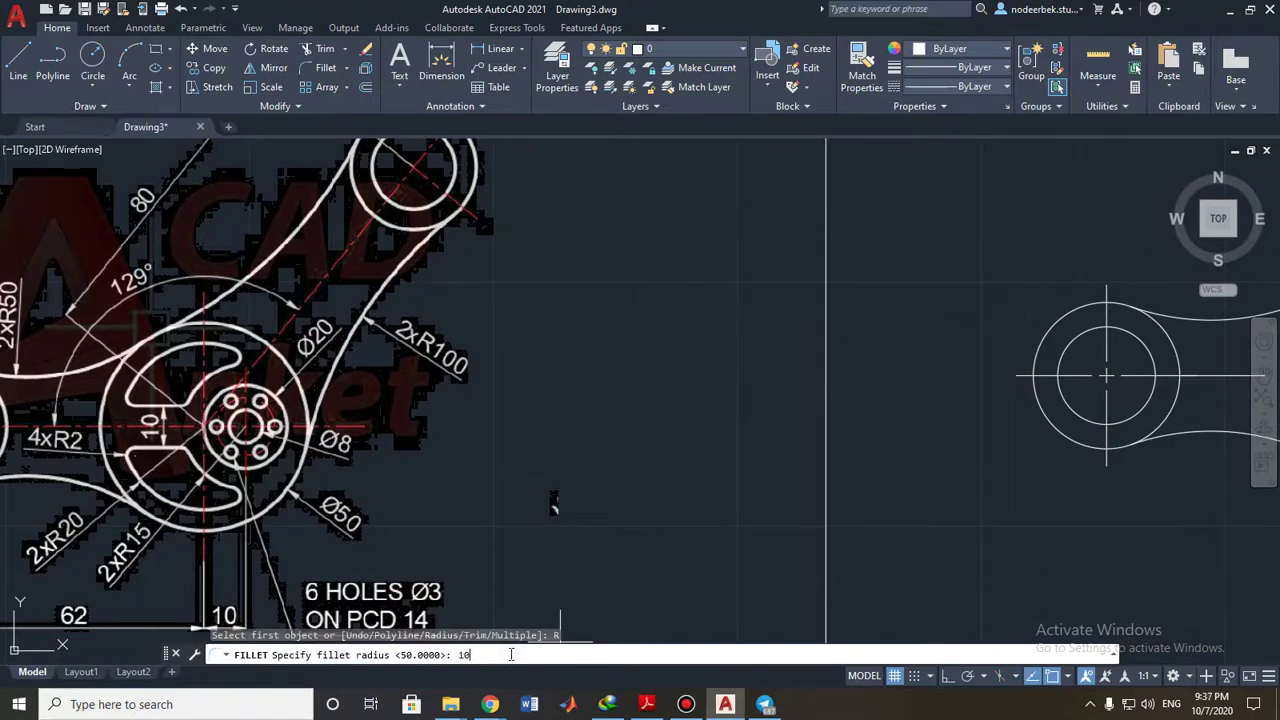
pyautogui.press('Return')
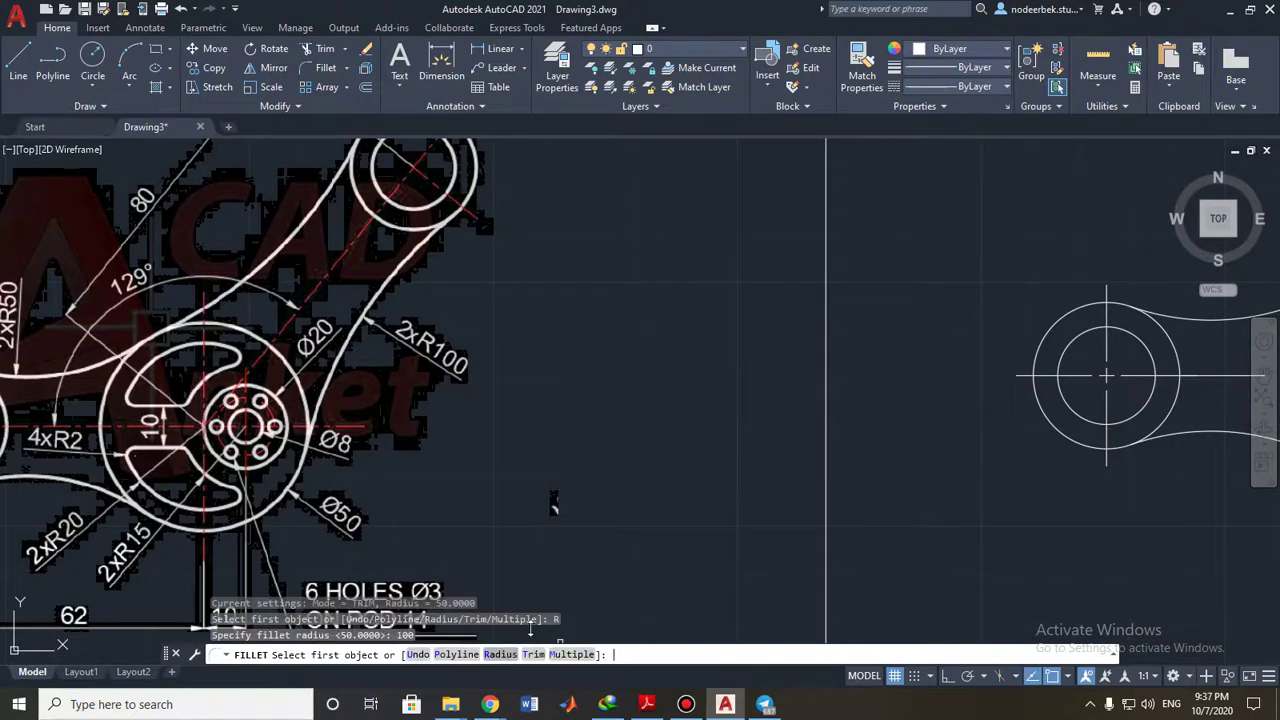
pyautogui.moveTo(797, 343); pyautogui.dragTo(515, 351, button='middle')
pyautogui.scroll(-1, 515, 351)
pyautogui.moveTo(687, 333); pyautogui.dragTo(508, 397, button='middle')
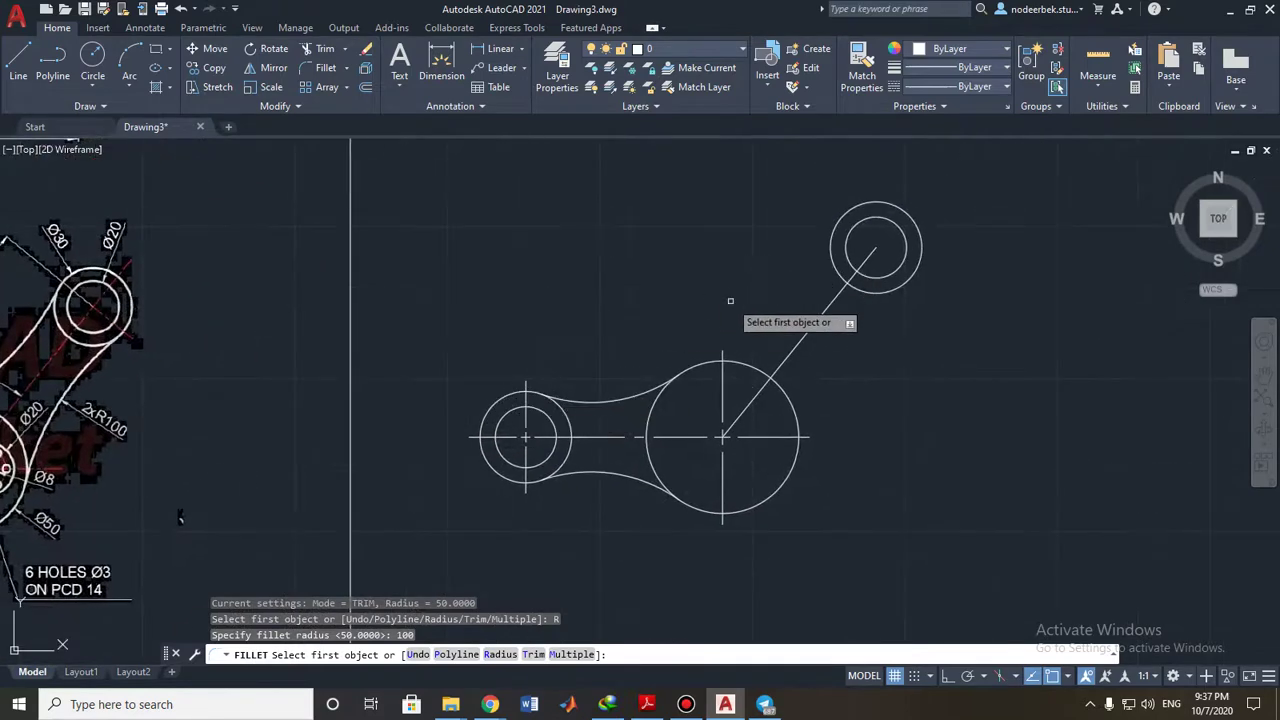
pyautogui.click(741, 362)
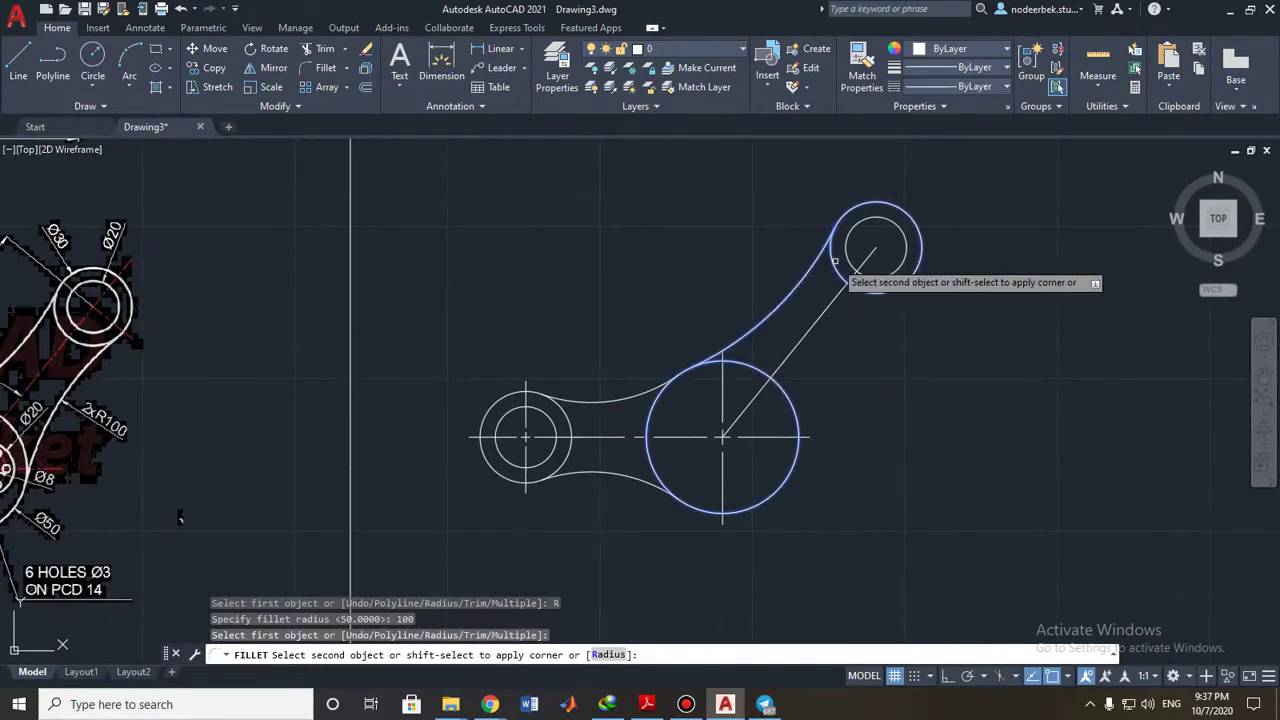
pyautogui.click(838, 262)
# Add a second fillet of radius 100 between the hub circle and the upper ring on the inclined arm's lower-right side.
pyautogui.press('Return')
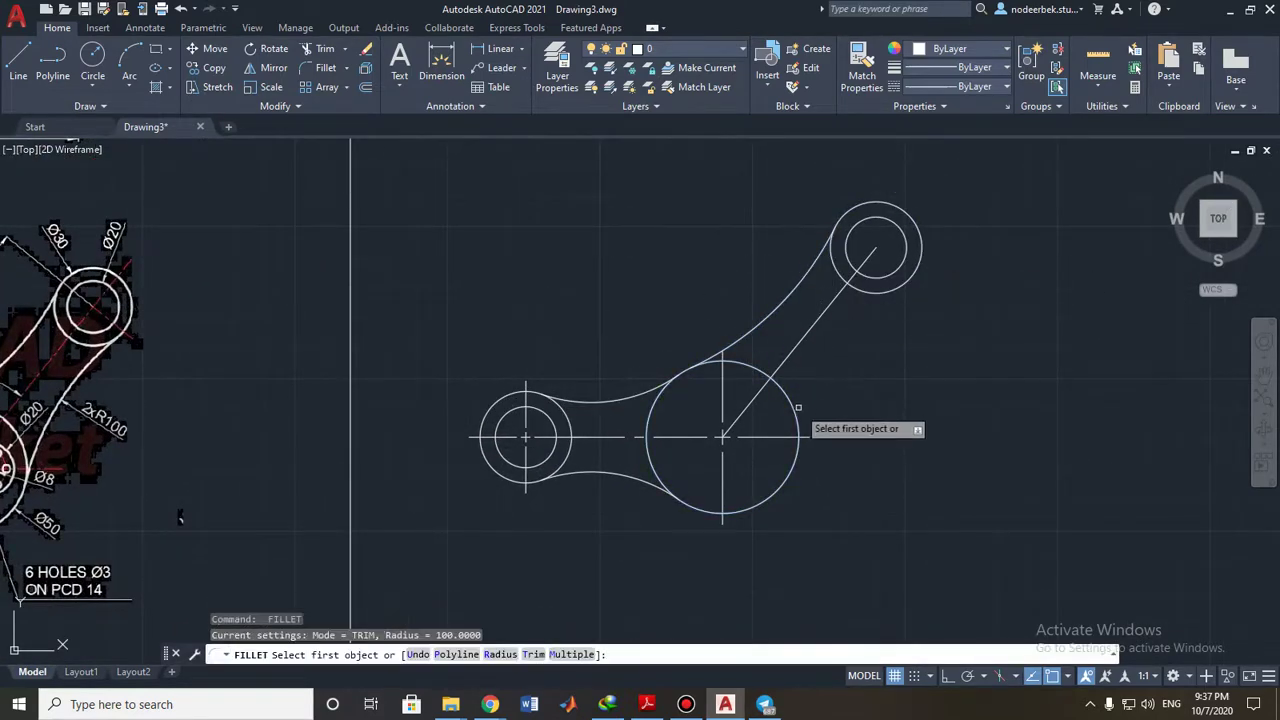
pyautogui.click(797, 410)
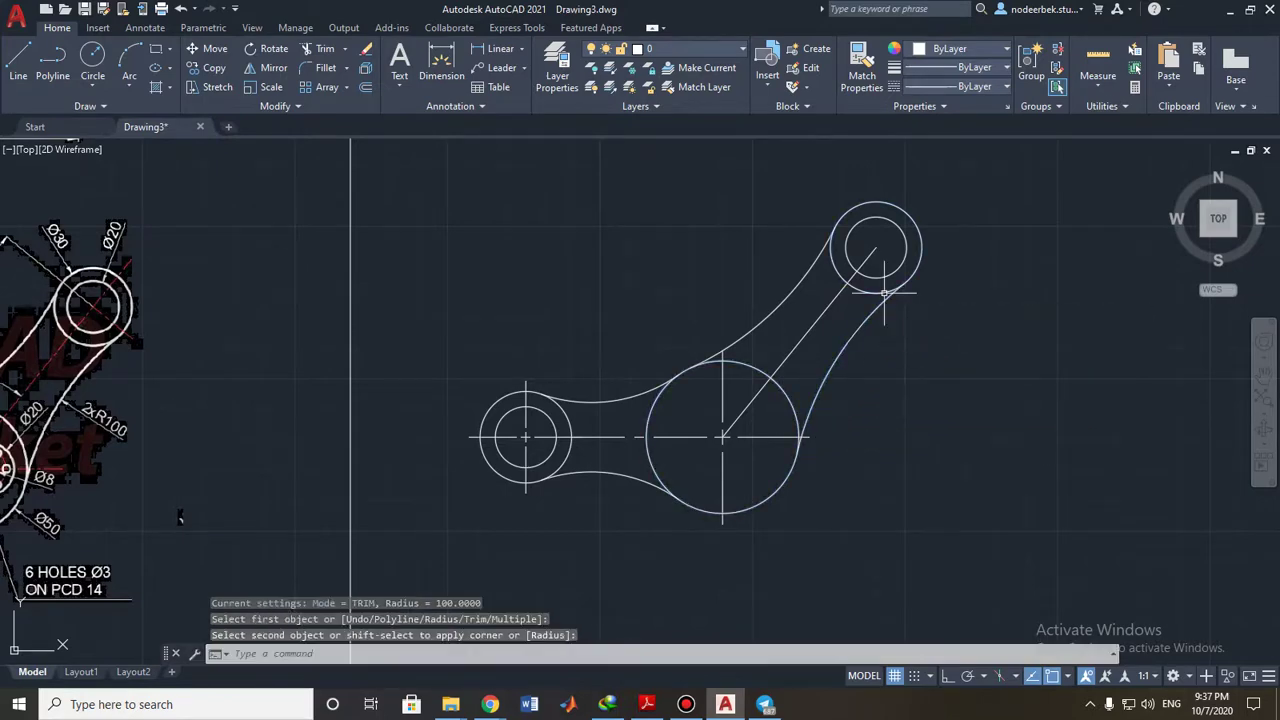
pyautogui.press('Escape')
# Compare the filleted arm outline with the reference image and examine the inclined construction line.
pyautogui.scroll(-4, 800, 380)
pyautogui.moveTo(700, 420); pyautogui.dragTo(782, 343, button='middle')
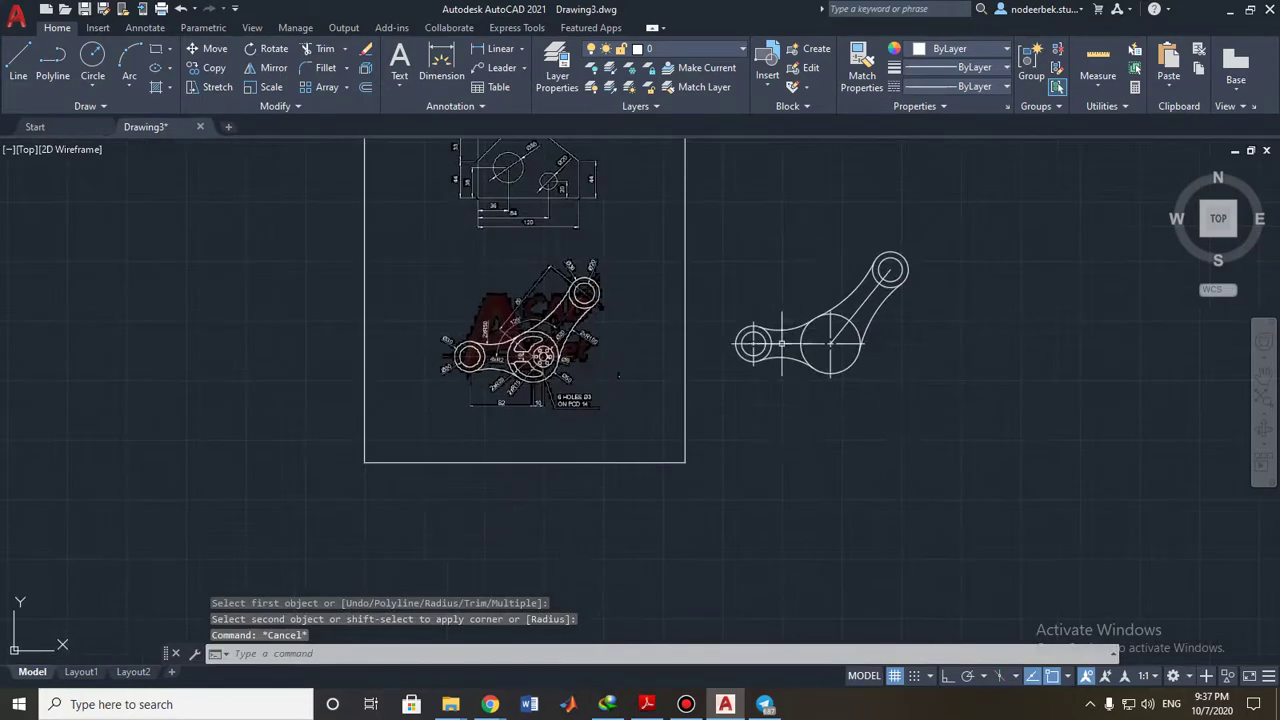
pyautogui.scroll(4, 872, 314)
pyautogui.moveTo(898, 300)
pyautogui.mouseDown(button='middle')
pyautogui.moveTo(831, 366)
pyautogui.moveTo(876, 328)
pyautogui.moveTo(866, 338)
pyautogui.mouseUp(button='middle')
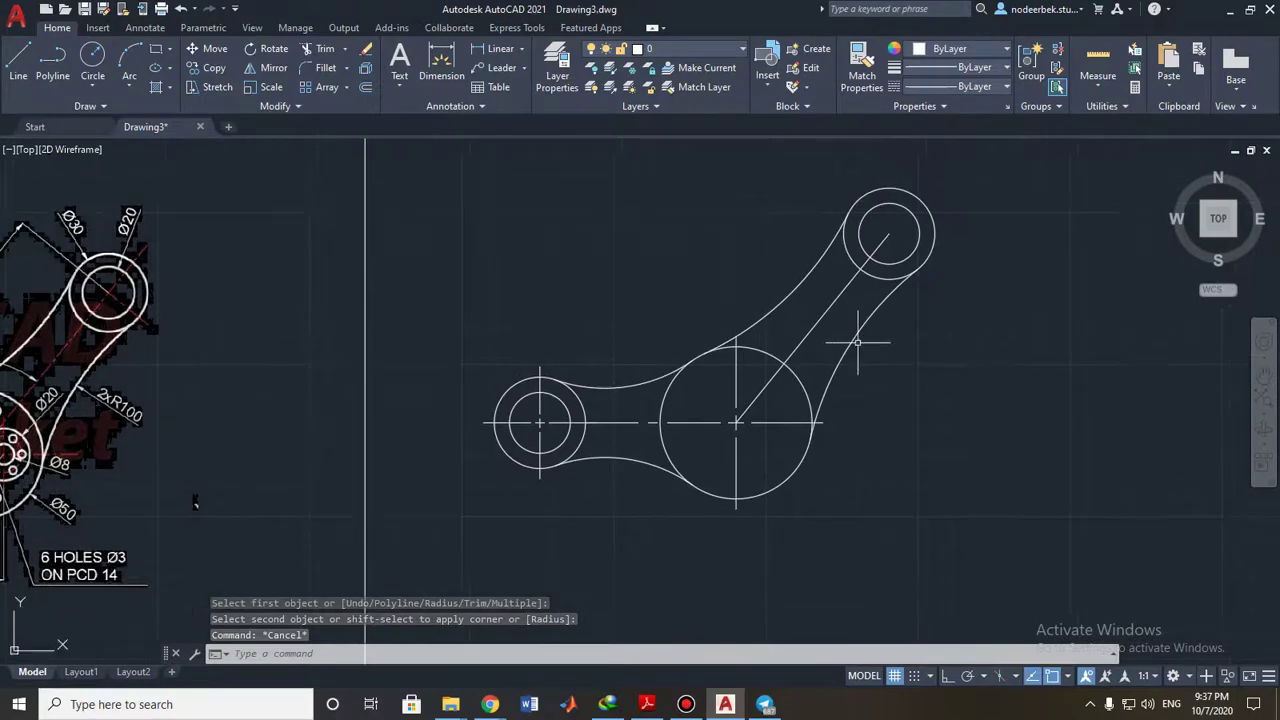
pyautogui.scroll(-1, 681, 425)
pyautogui.moveTo(652, 418); pyautogui.dragTo(767, 361, button='middle')
pyautogui.moveTo(877, 377); pyautogui.dragTo(791, 389, button='middle')
pyautogui.scroll(2, 790, 385)
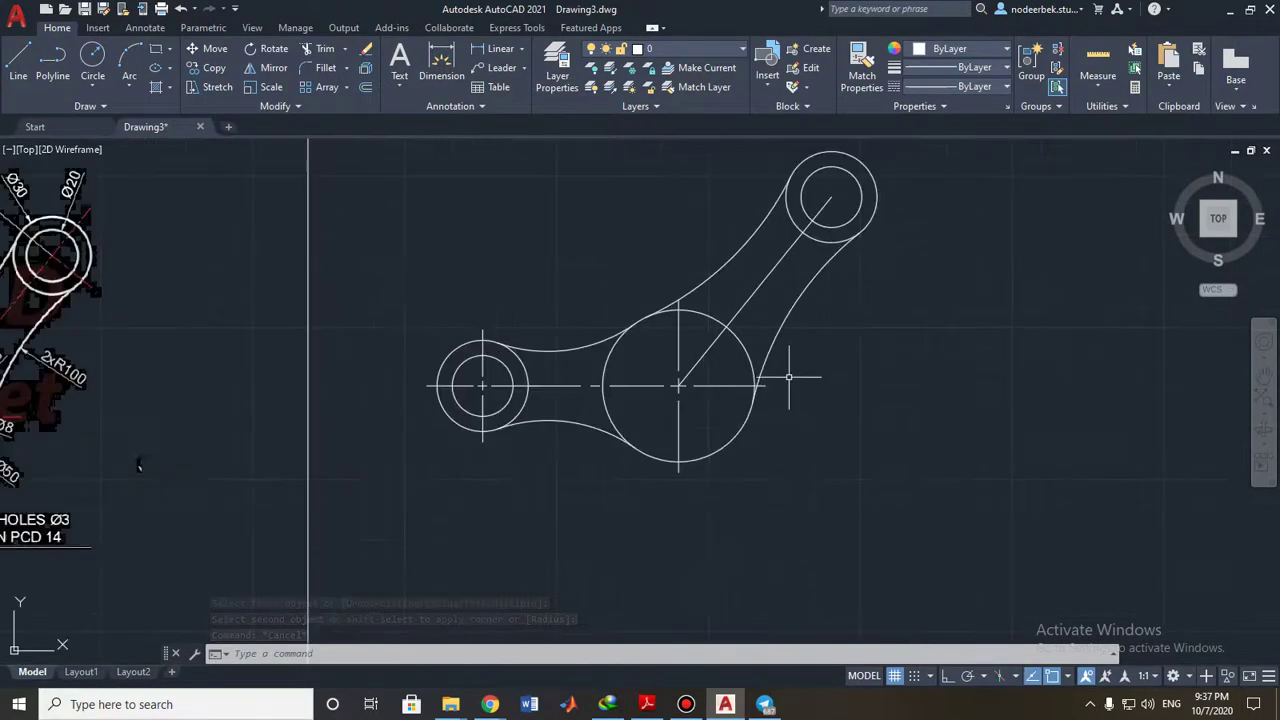
pyautogui.scroll(2, 766, 380)
pyautogui.click(764, 338)
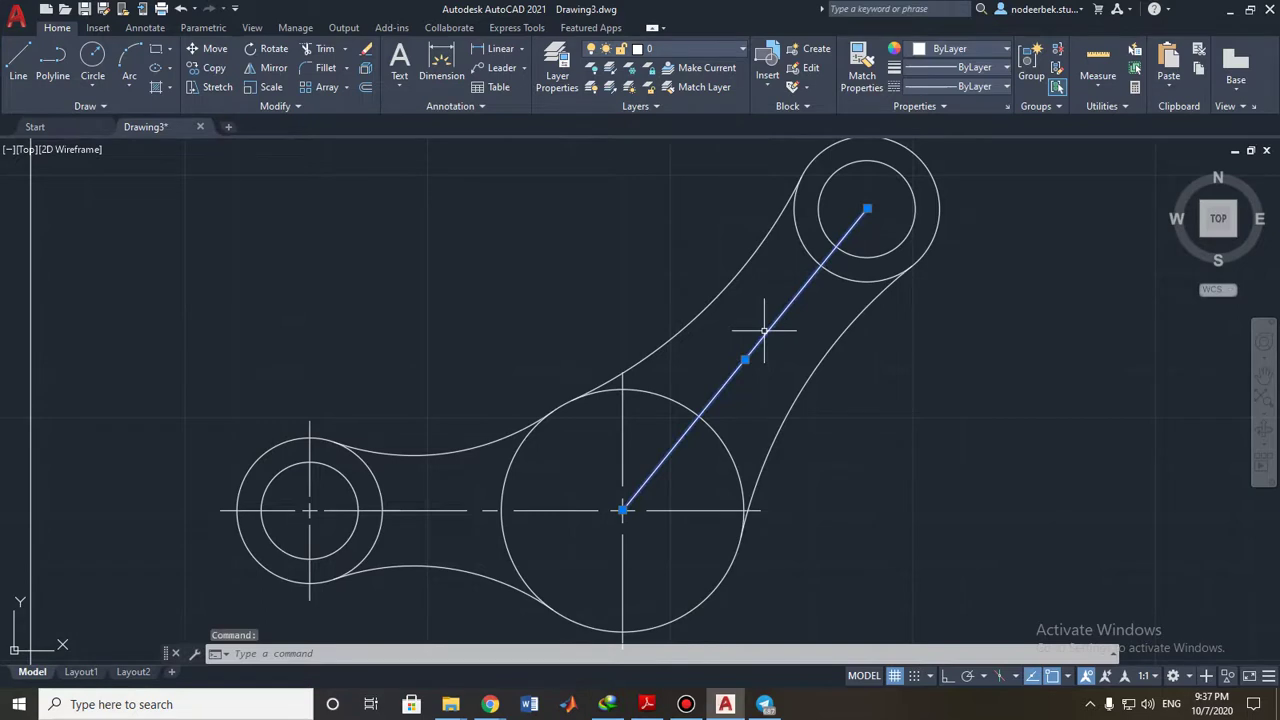
pyautogui.press('Escape')
pyautogui.press('Escape')
# Add a center mark to the upper ring's outer circle.
pyautogui.moveTo(945, 275); pyautogui.dragTo(823, 377, button='middle')
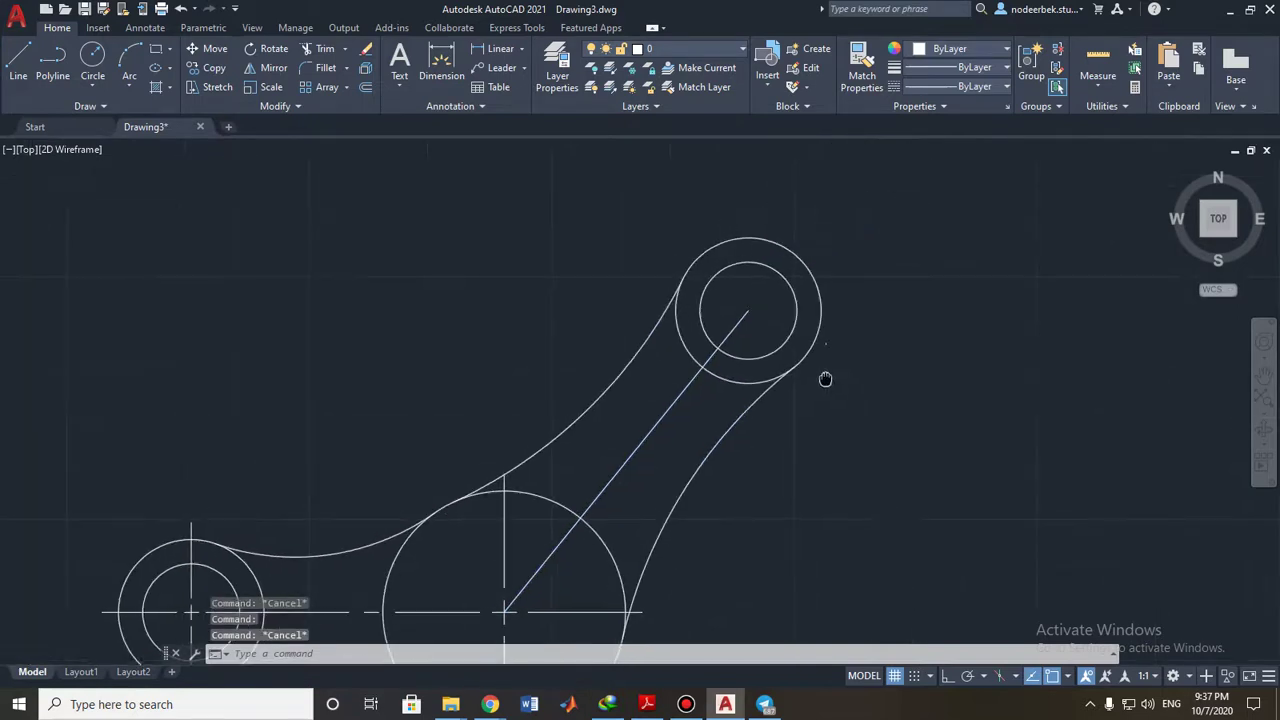
pyautogui.click(152, 28)
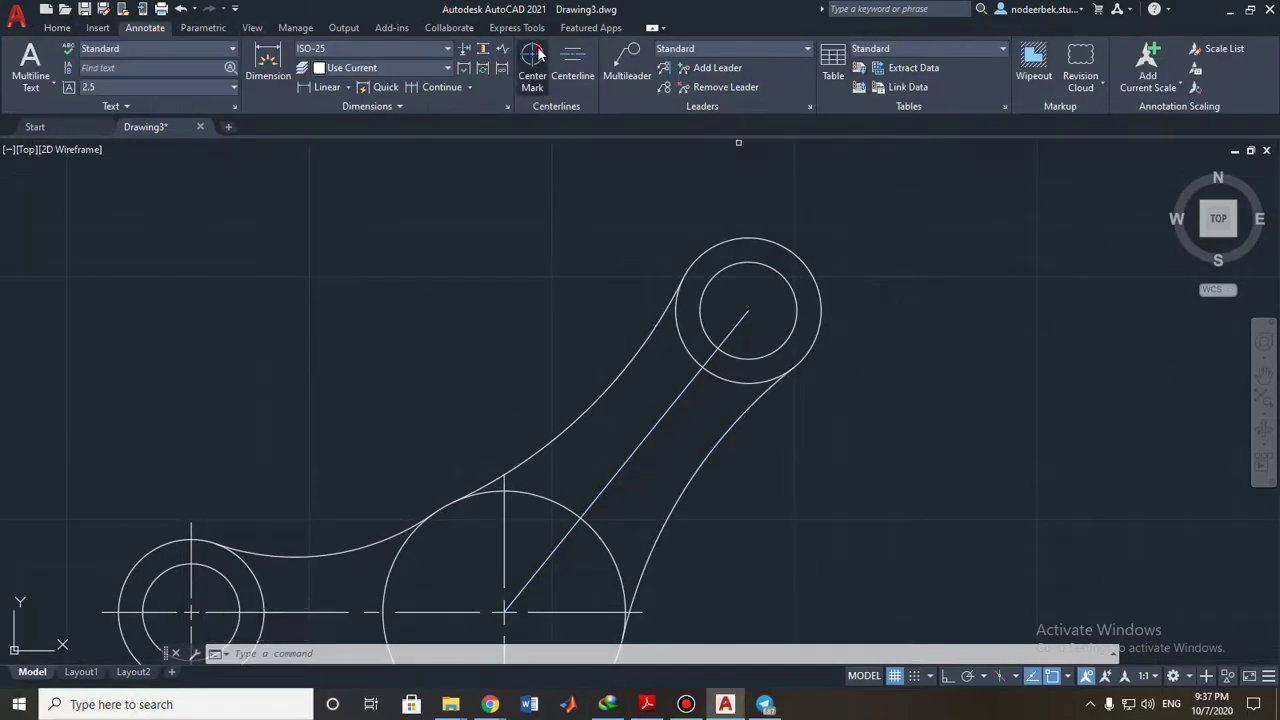
pyautogui.click(532, 62)
pyautogui.click(745, 240)
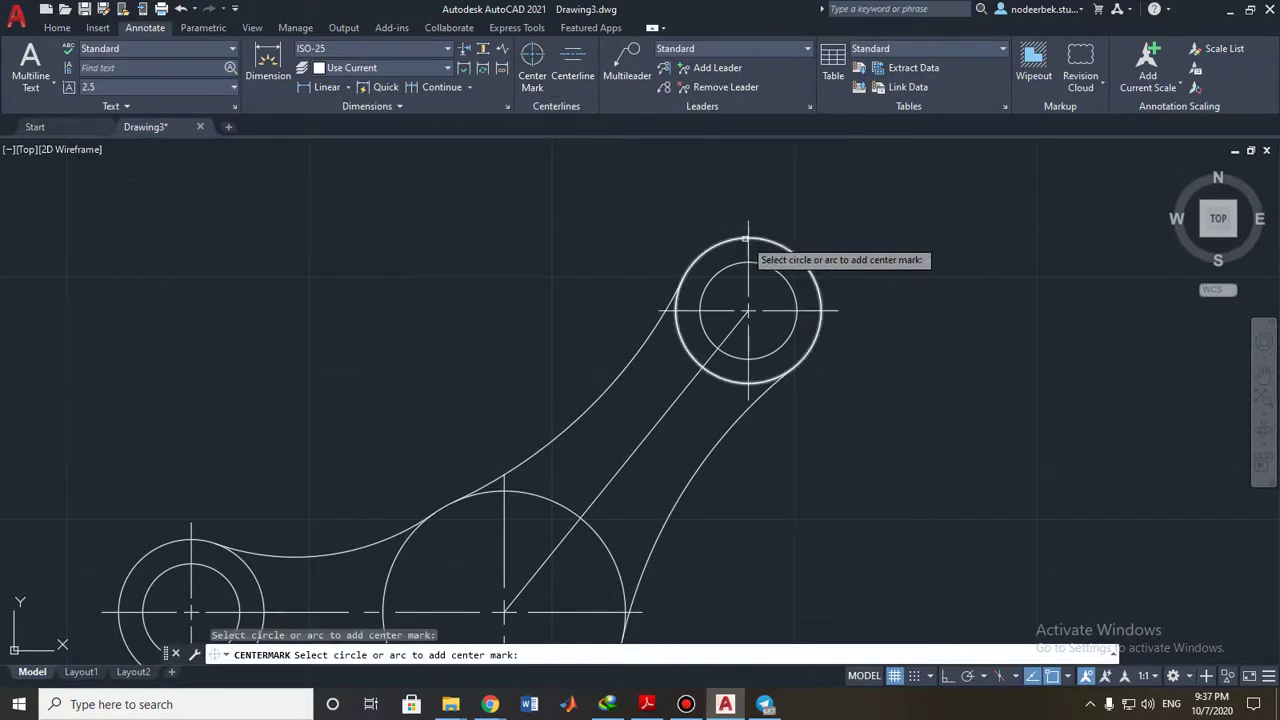
pyautogui.scroll(-2, 747, 242)
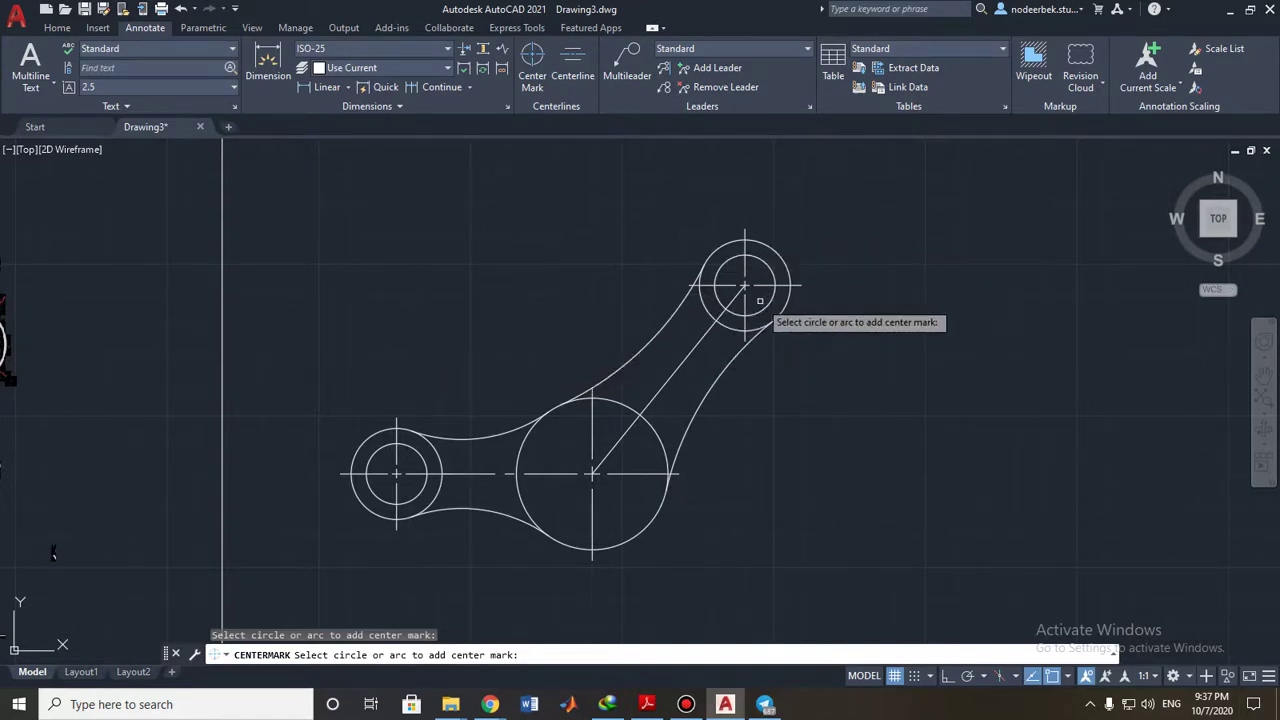
# Finish placing center marks and delete the inclined line between the hub's center and the upper ring's center.
pyautogui.moveTo(655, 404); pyautogui.dragTo(679, 374, button='middle')
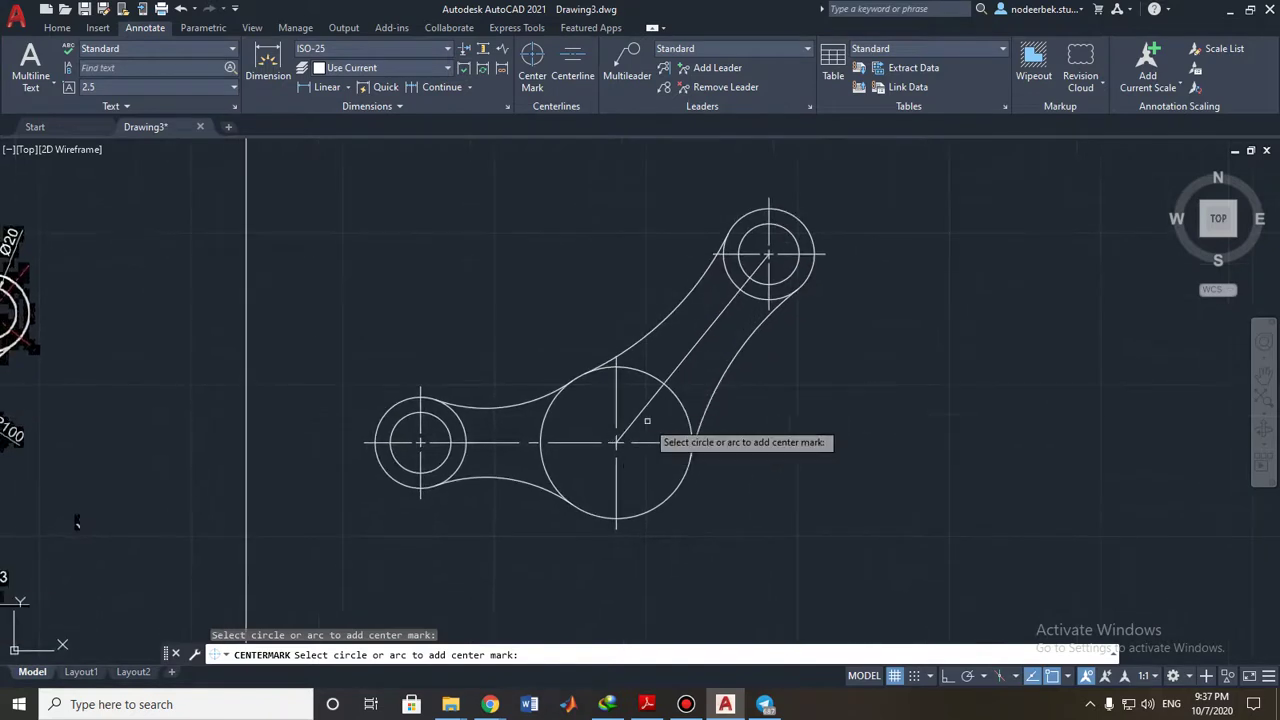
pyautogui.click(709, 327)
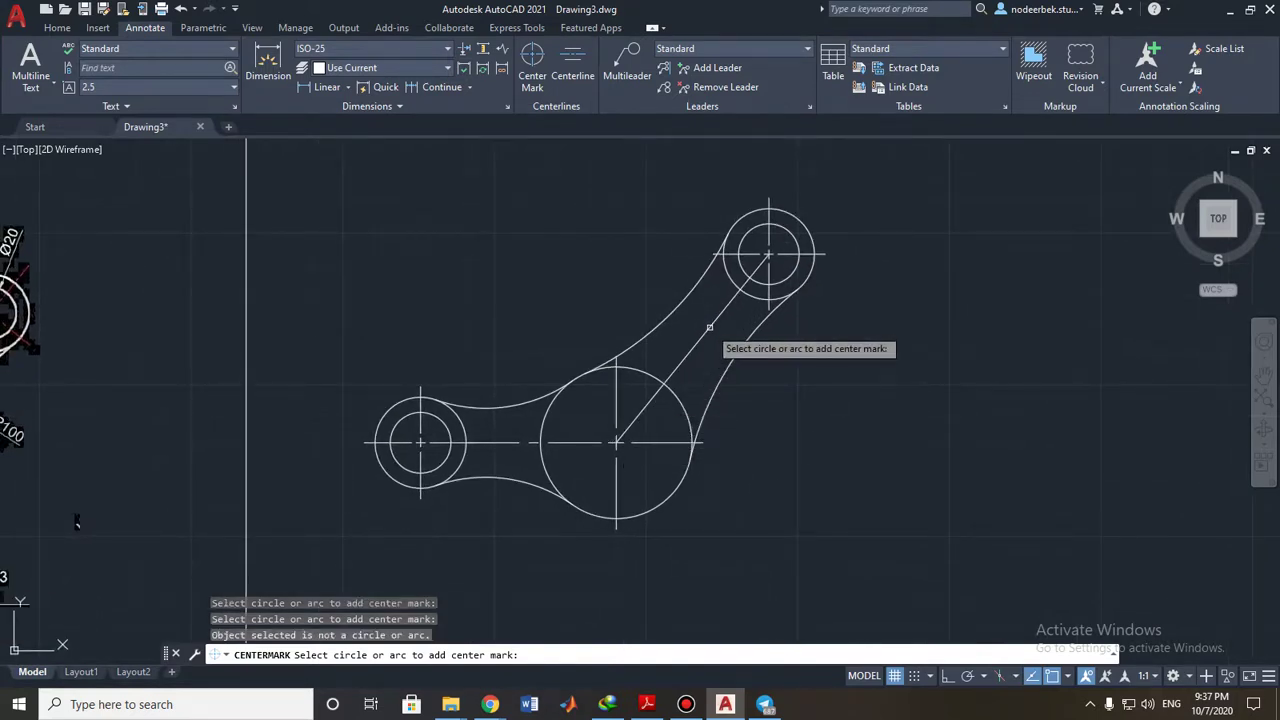
pyautogui.press('Escape')
pyautogui.click(709, 327)
pyautogui.press('Delete')
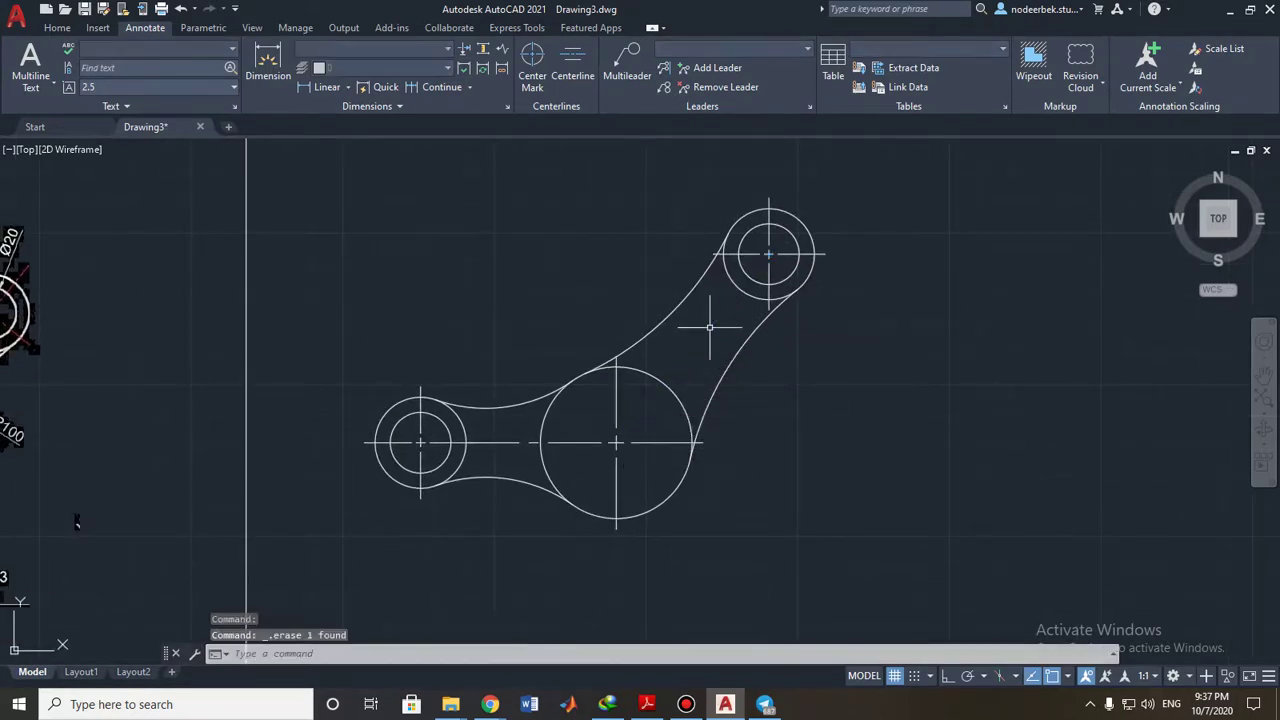
# Examine the hub's inner details in the reference image: the two curved slots, the offset circles and the six-hole pattern with their dimensions.
pyautogui.moveTo(156, 514)
pyautogui.mouseDown(button='middle')
pyautogui.moveTo(365, 387)
pyautogui.moveTo(436, 378)
pyautogui.moveTo(686, 399)
pyautogui.mouseUp(button='middle')
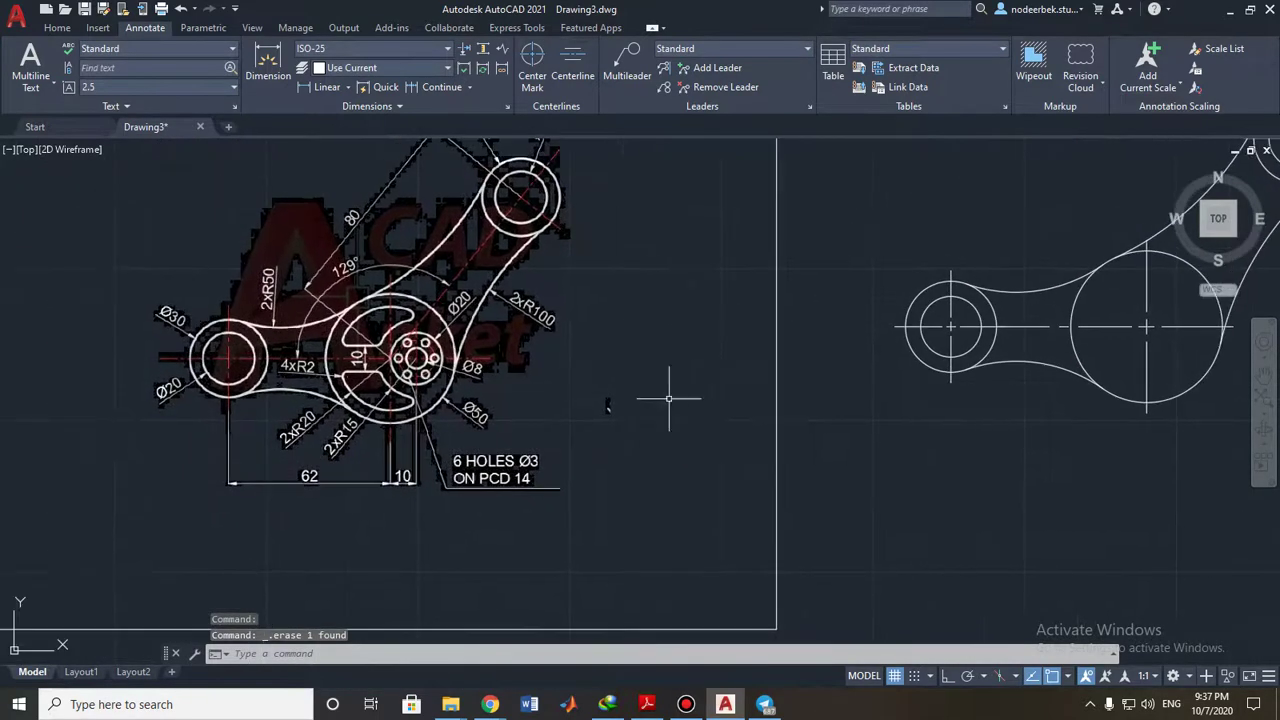
pyautogui.scroll(1, 319, 352)
pyautogui.moveTo(431, 344)
pyautogui.mouseDown(button='middle')
pyautogui.moveTo(327, 348)
pyautogui.moveTo(400, 346)
pyautogui.moveTo(420, 366)
pyautogui.mouseUp(button='middle')
pyautogui.scroll(2, 336, 352)
pyautogui.scroll(-1, 415, 366)
pyautogui.moveTo(967, 520); pyautogui.dragTo(935, 478, button='middle')
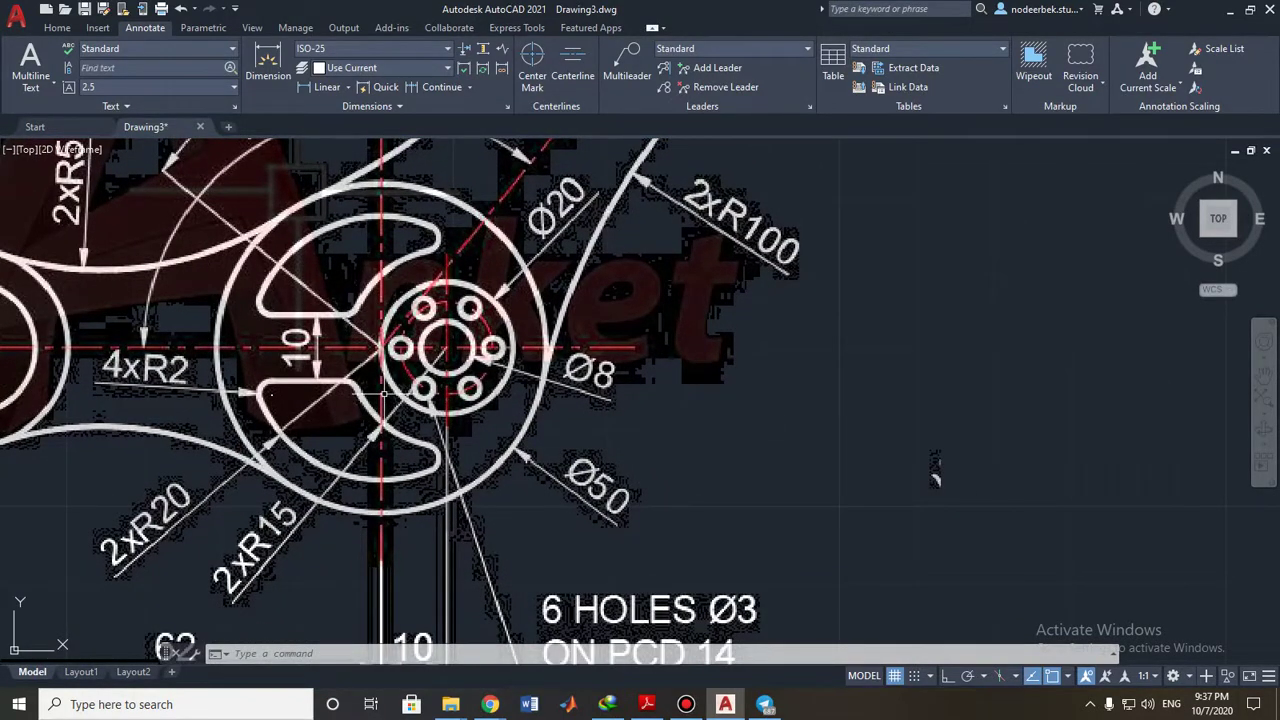
pyautogui.scroll(-3, 935, 470)
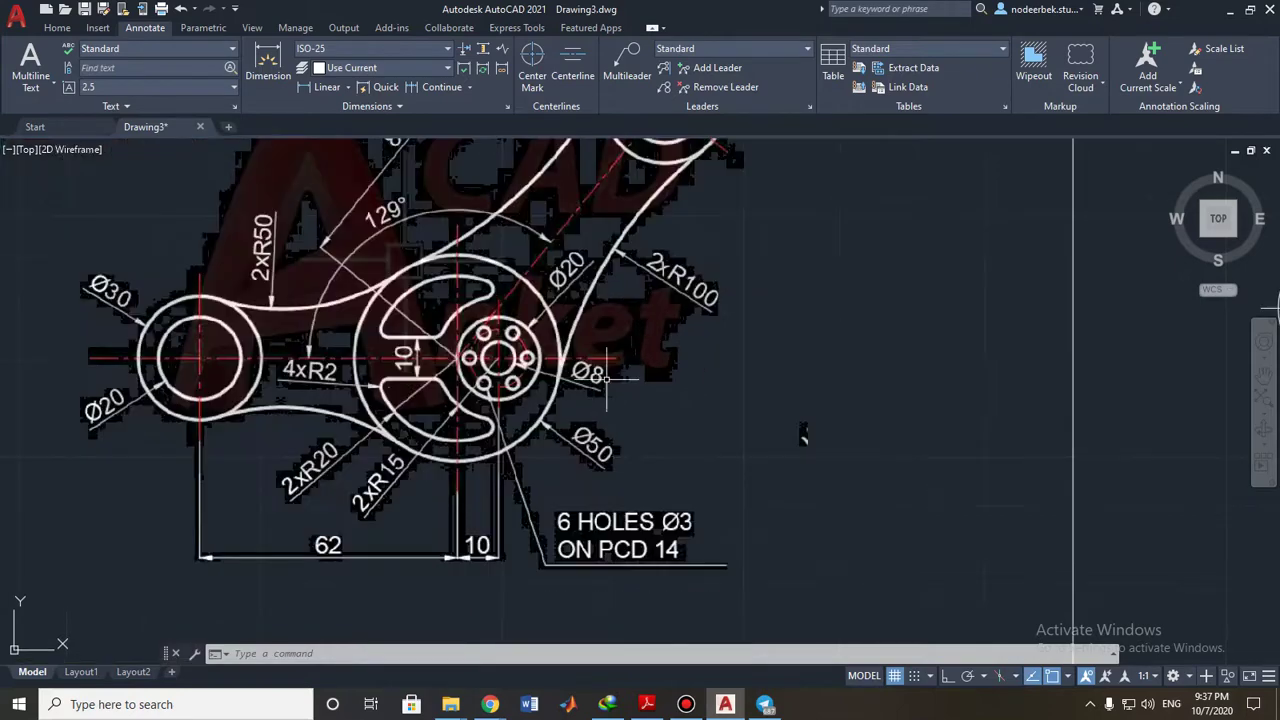
pyautogui.moveTo(803, 434); pyautogui.dragTo(588, 420, button='middle')
pyautogui.moveTo(365, 373); pyautogui.dragTo(461, 383, button='middle')
pyautogui.scroll(3, 375, 400)
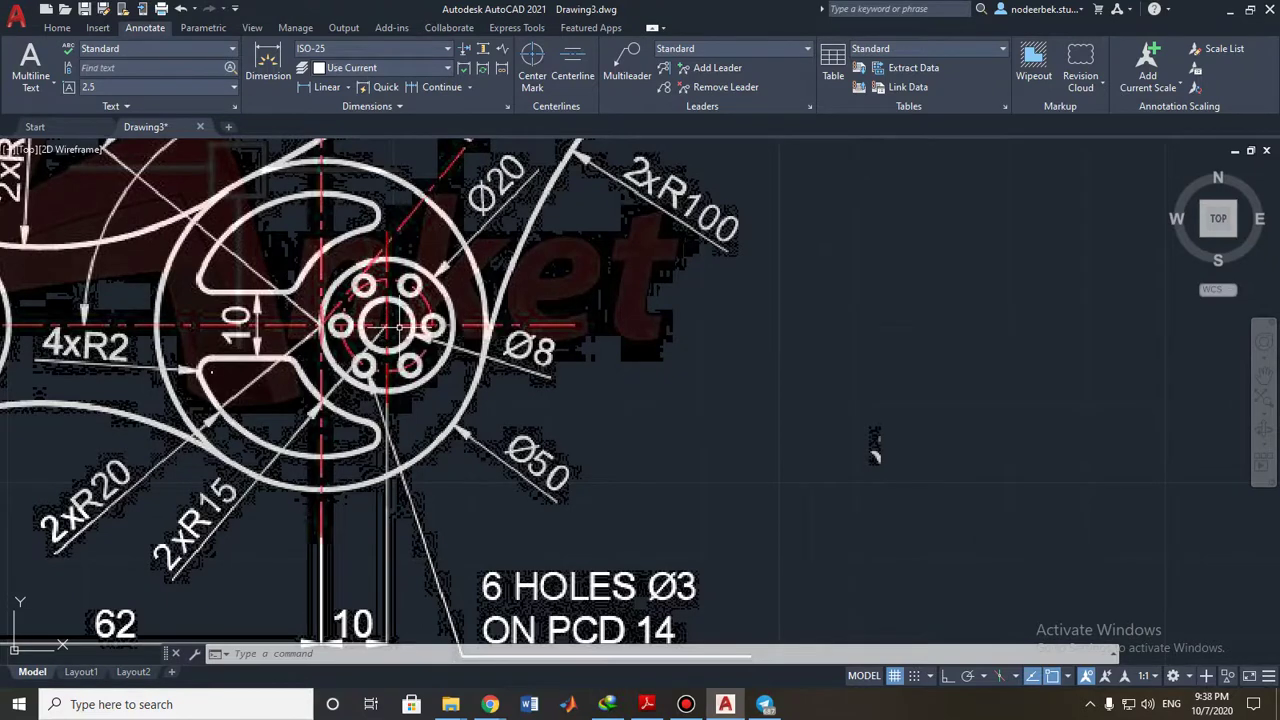
pyautogui.moveTo(400, 440); pyautogui.dragTo(402, 400, button='middle')
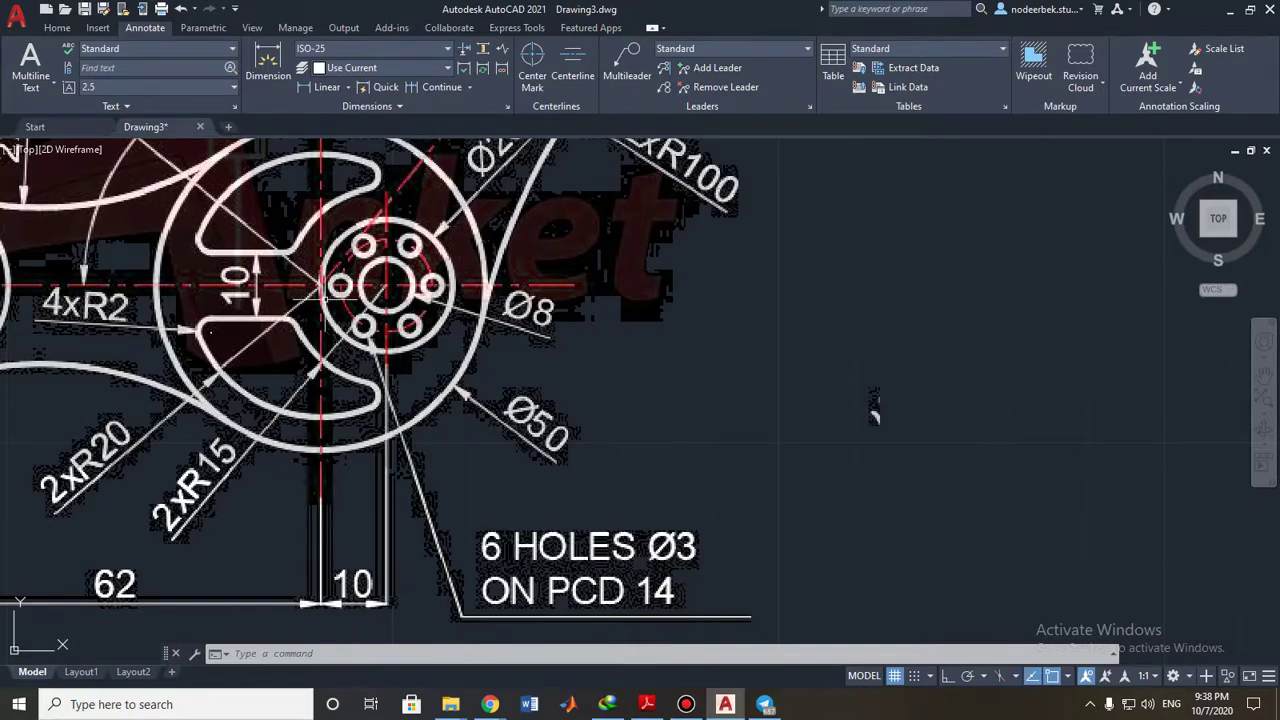
pyautogui.scroll(-2, 350, 310)
pyautogui.scroll(2, 350, 313)
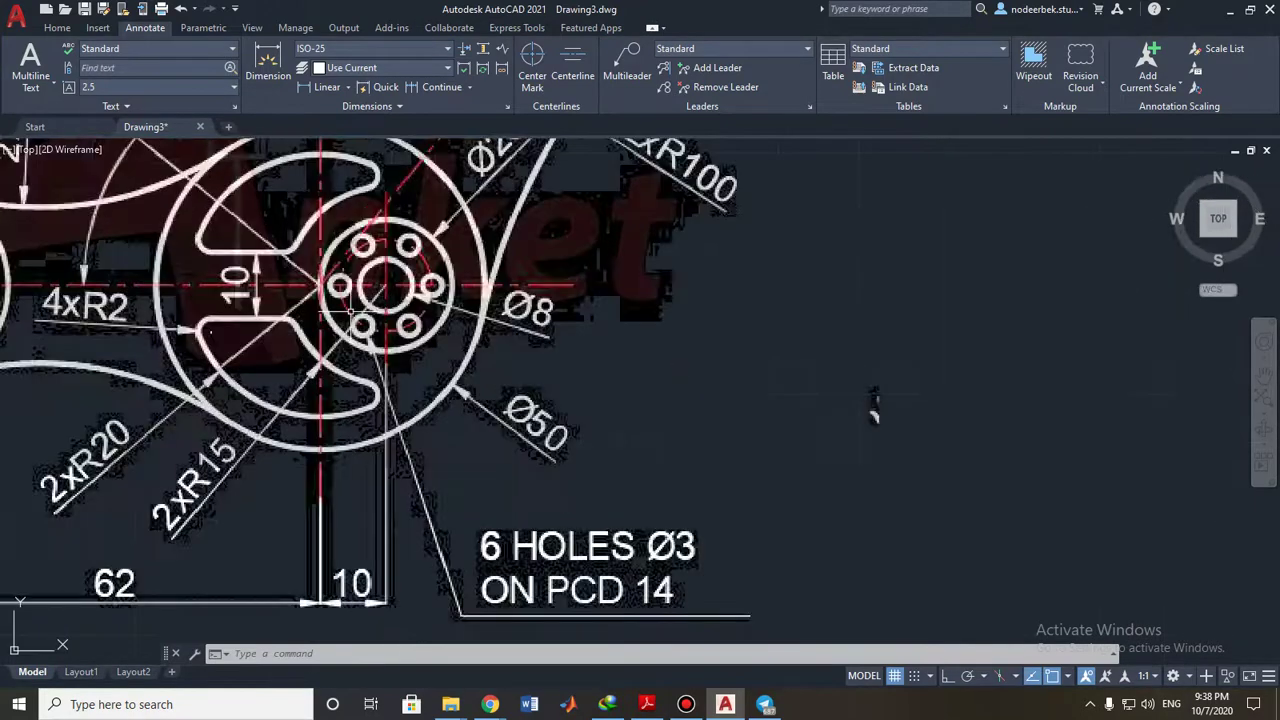
pyautogui.moveTo(385, 300); pyautogui.dragTo(387, 342, button='middle')
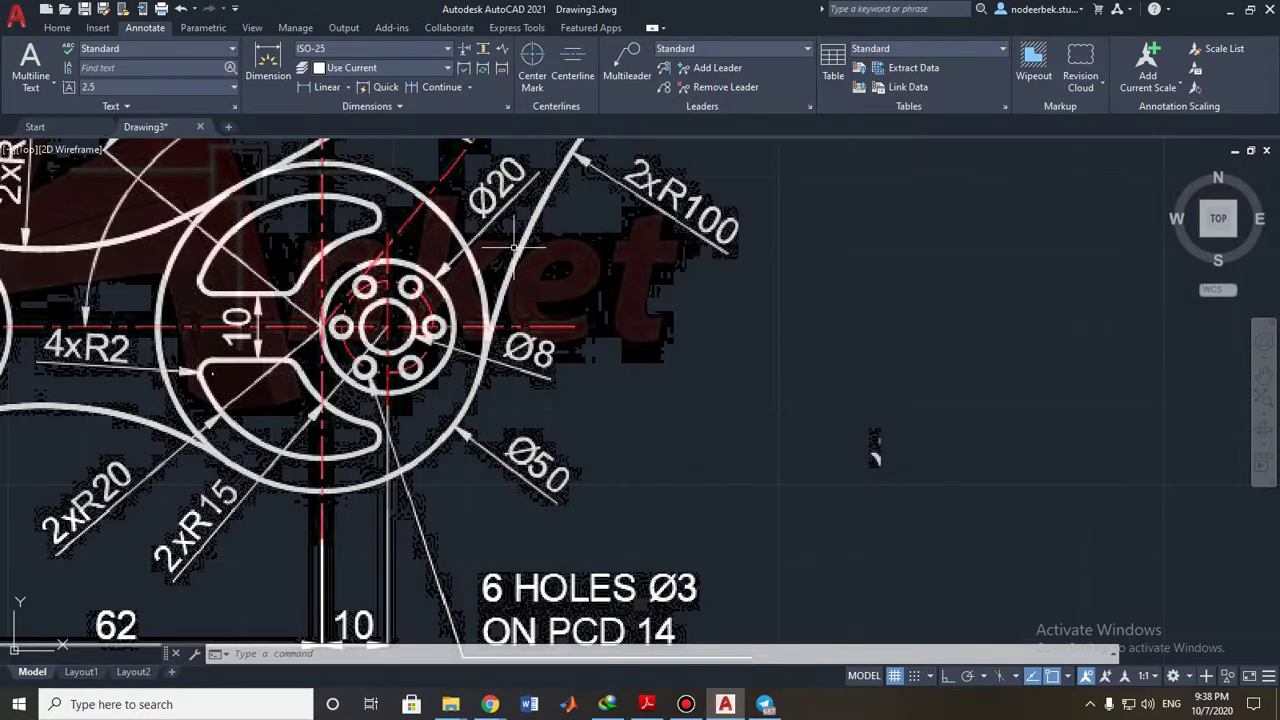
# Draw a circle of radius 10 inside the hub, centered 10 to the right of the hub's center using a temporary track point.
pyautogui.scroll(-1, 516, 250)
pyautogui.moveTo(814, 457); pyautogui.dragTo(682, 447, button='middle')
pyautogui.moveTo(936, 445); pyautogui.dragTo(646, 477, button='middle')
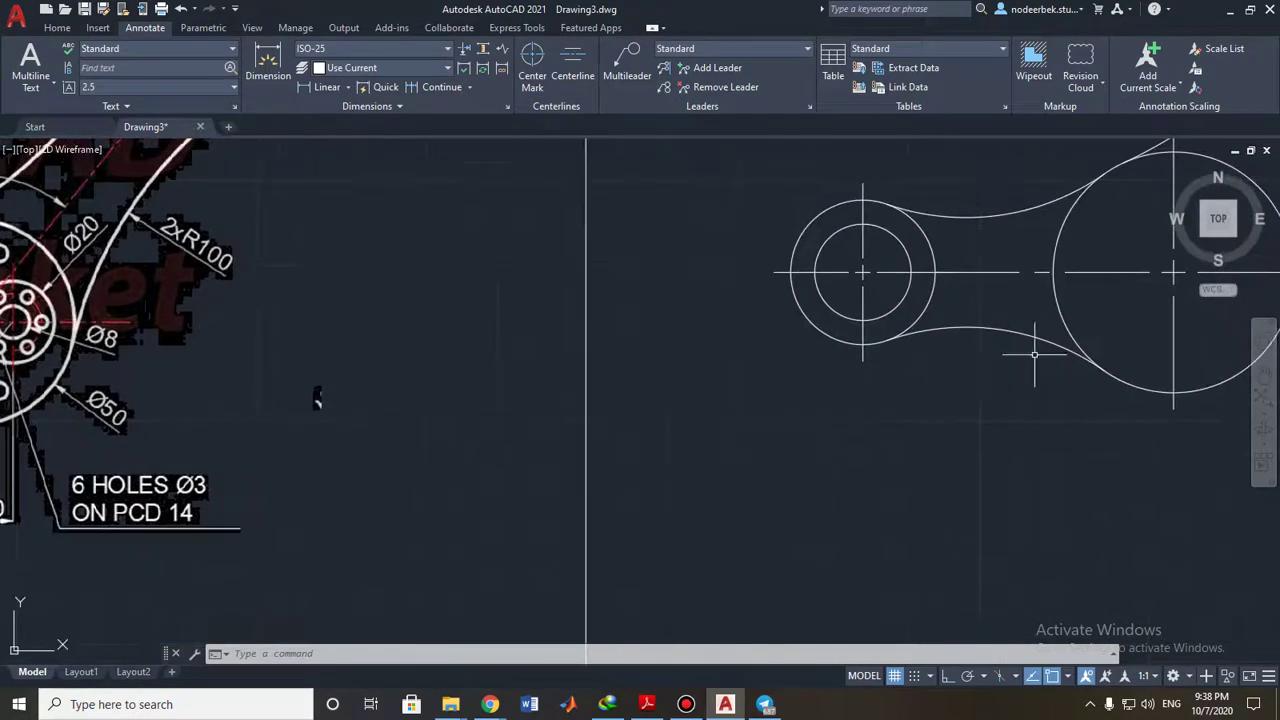
pyautogui.moveTo(1035, 355); pyautogui.dragTo(612, 469, button='middle')
pyautogui.scroll(1, 810, 410)
pyautogui.moveTo(810, 409); pyautogui.dragTo(766, 423, button='middle')
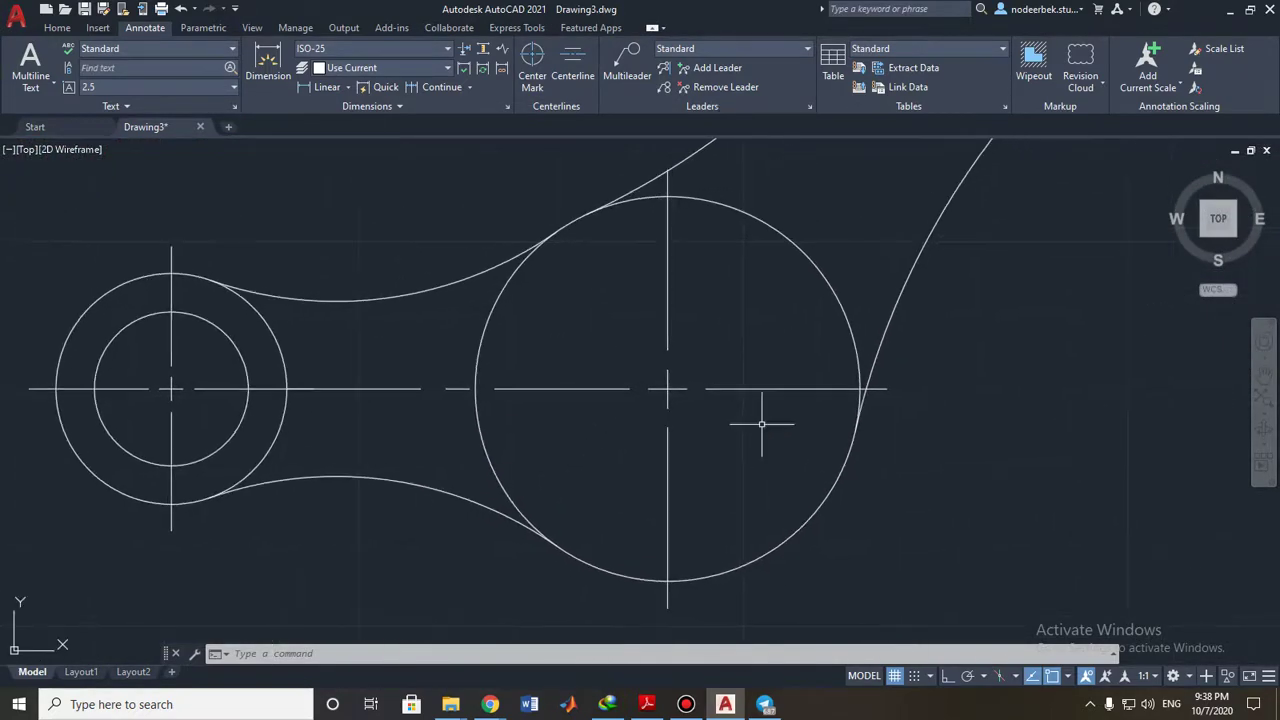
pyautogui.click(60, 27)
pyautogui.click(93, 60)
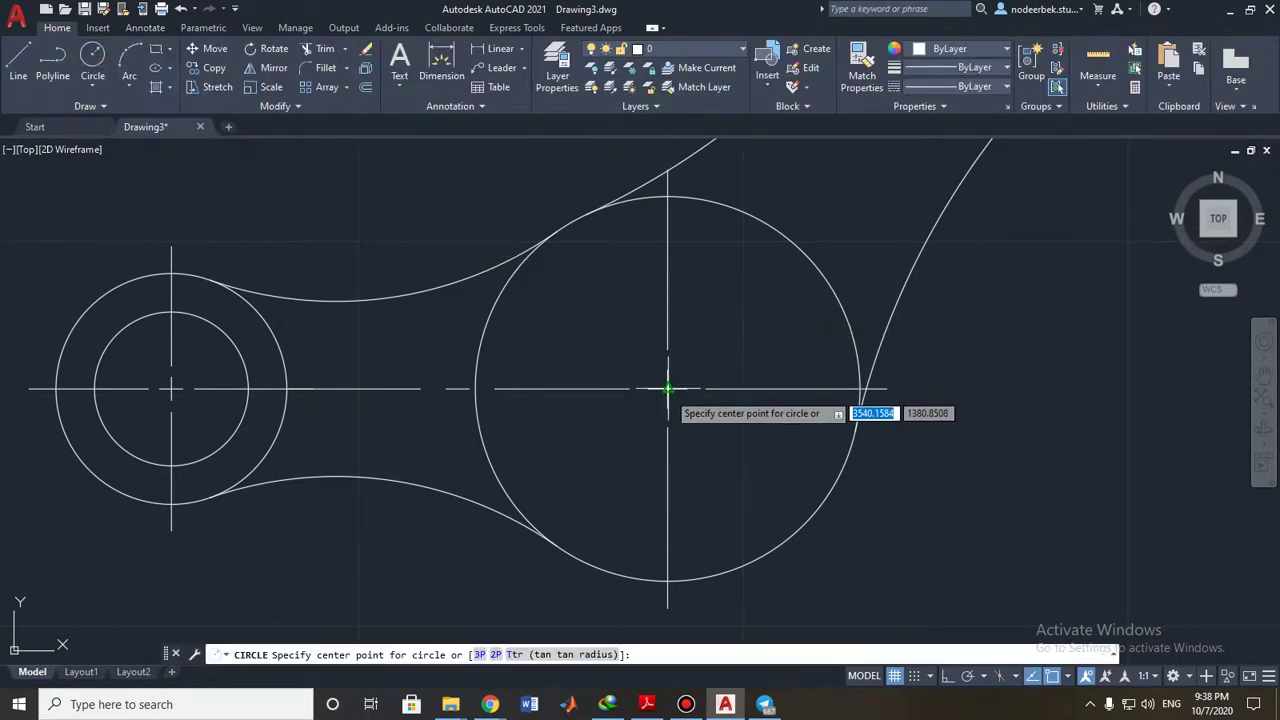
pyautogui.moveTo(777, 558); pyautogui.dragTo(708, 478, button='middle')
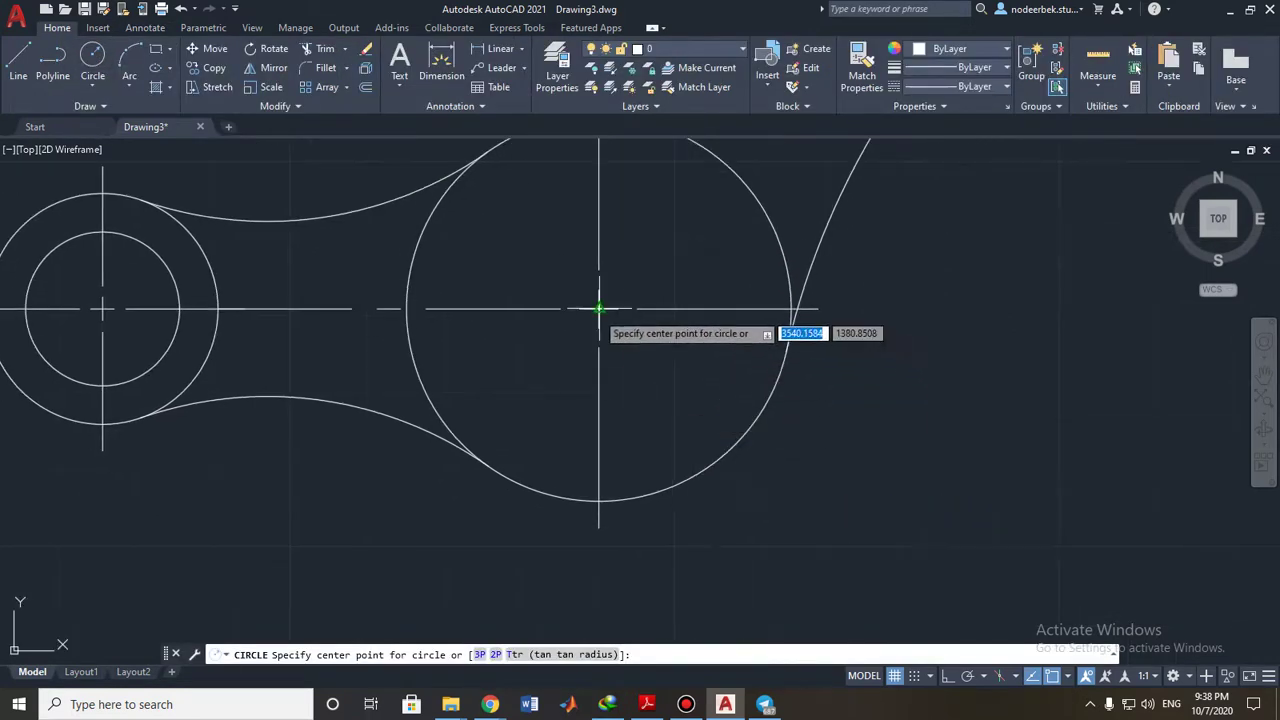
pyautogui.scroll(-3, 425, 561)
pyautogui.moveTo(368, 527); pyautogui.dragTo(571, 481, button='middle')
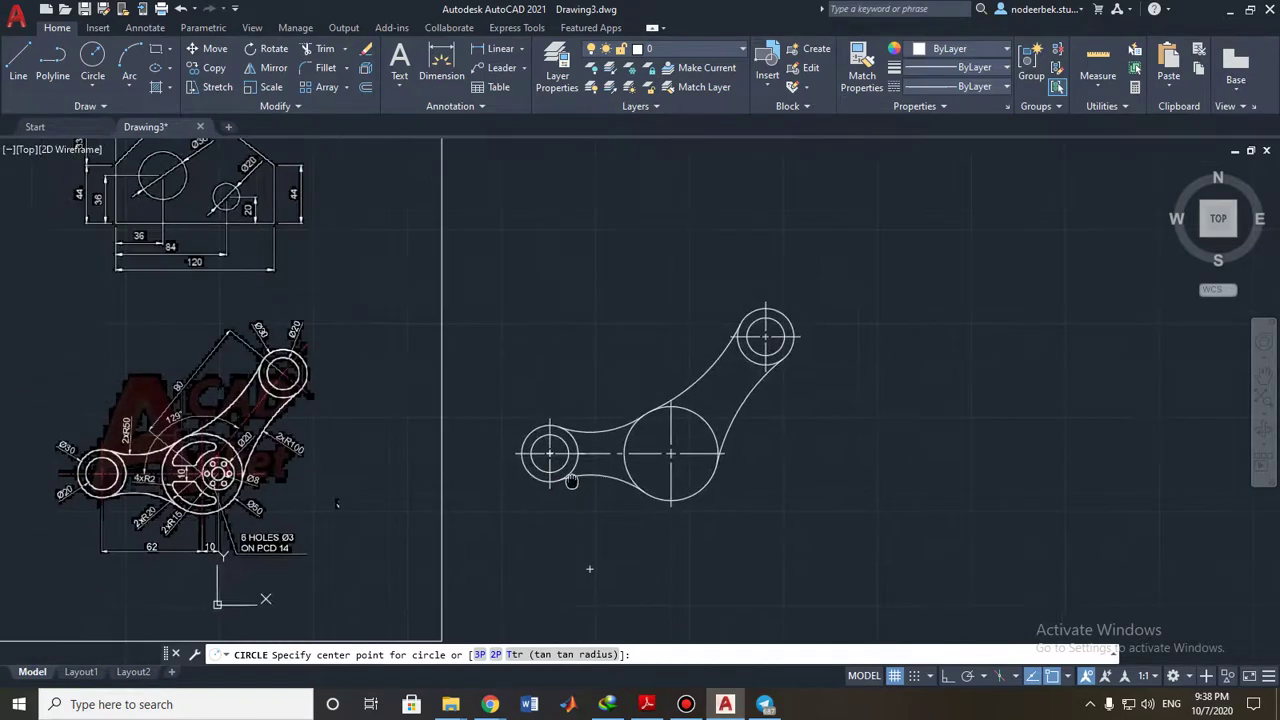
pyautogui.scroll(3, 206, 548)
pyautogui.scroll(-2, 206, 548)
pyautogui.scroll(-1, 606, 446)
pyautogui.moveTo(737, 408); pyautogui.dragTo(522, 426, button='middle')
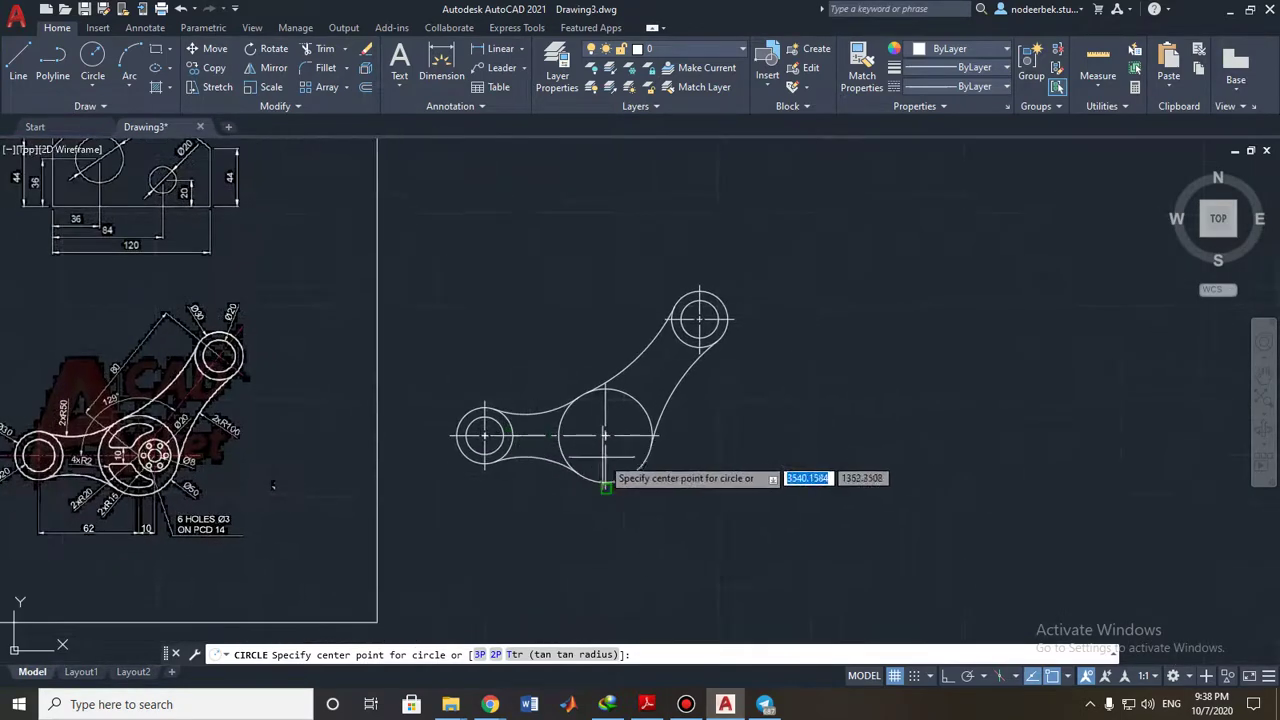
pyautogui.scroll(4, 605, 487)
pyautogui.keyDown('shift'); pyautogui.rightClick(555, 437); pyautogui.keyUp('shift')
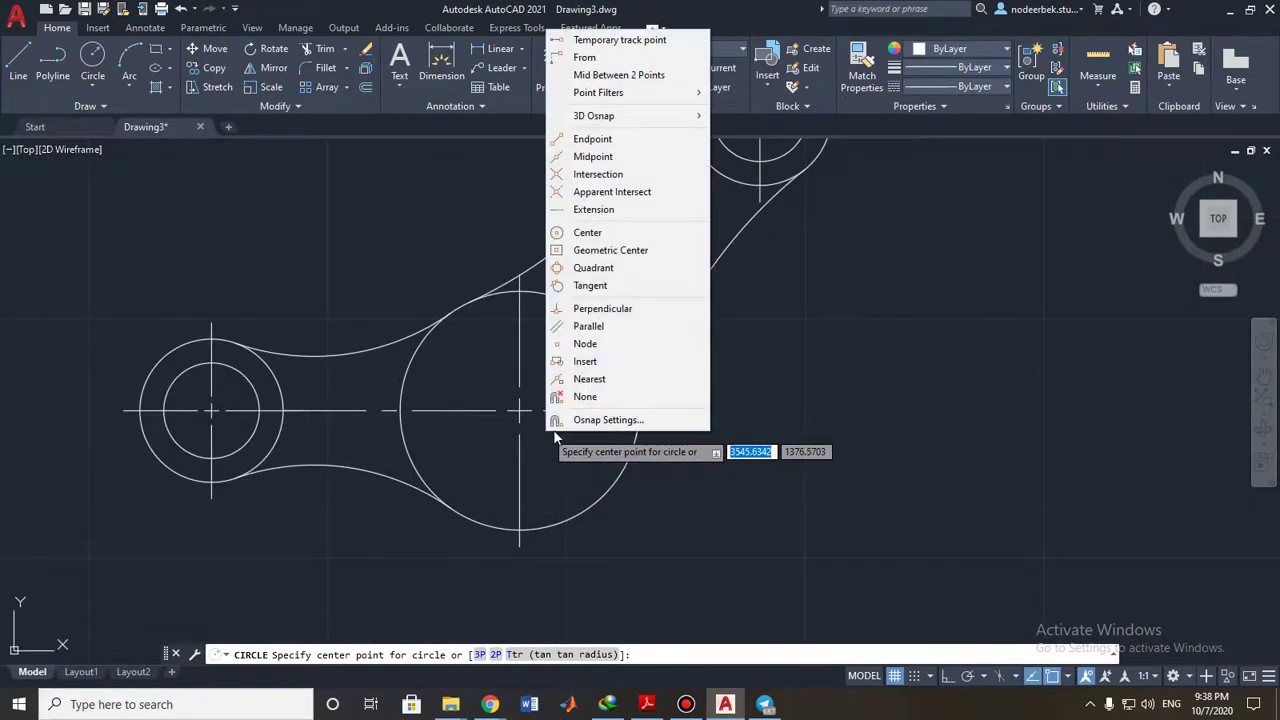
pyautogui.click(621, 40)
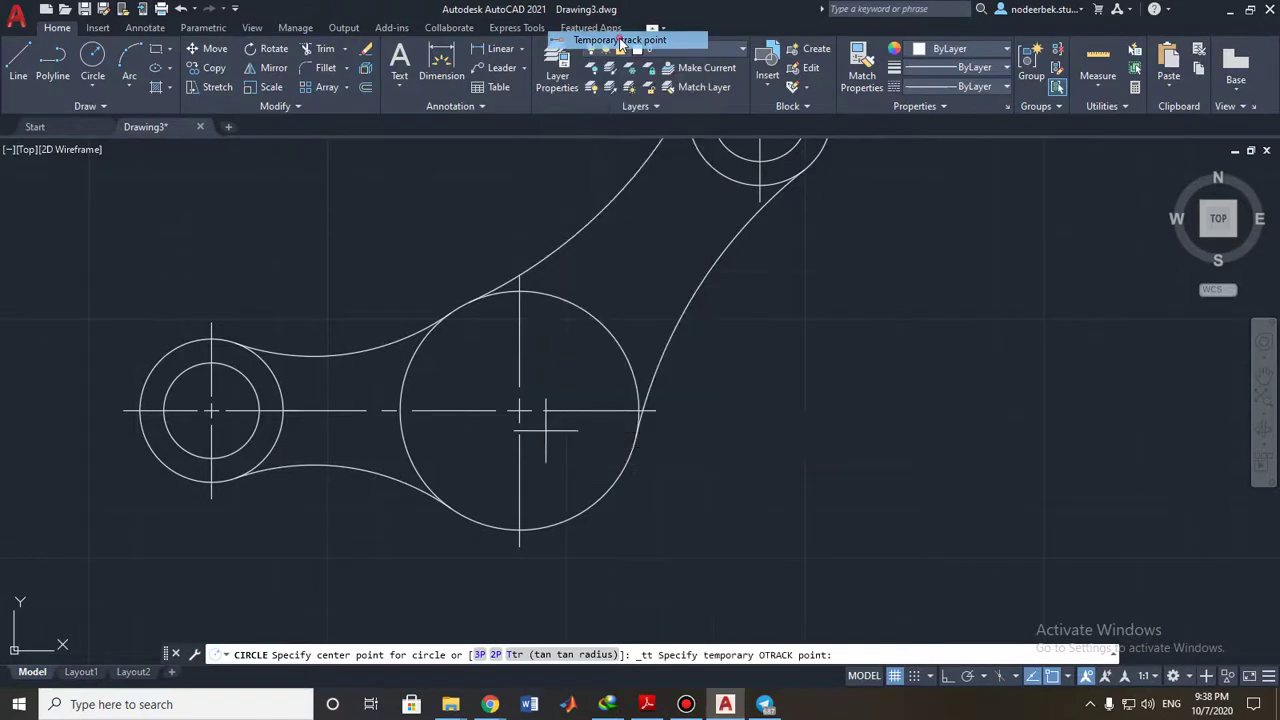
pyautogui.click(519, 410)
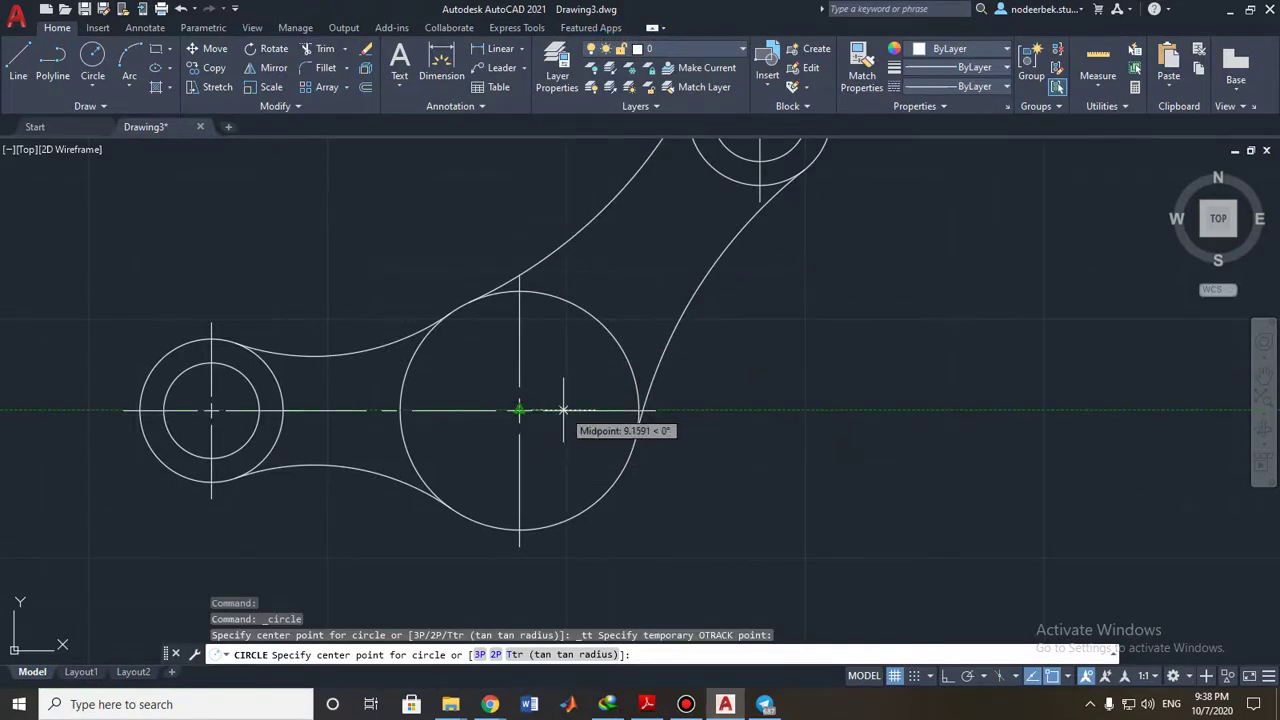
pyautogui.write('10')
pyautogui.press('Return')
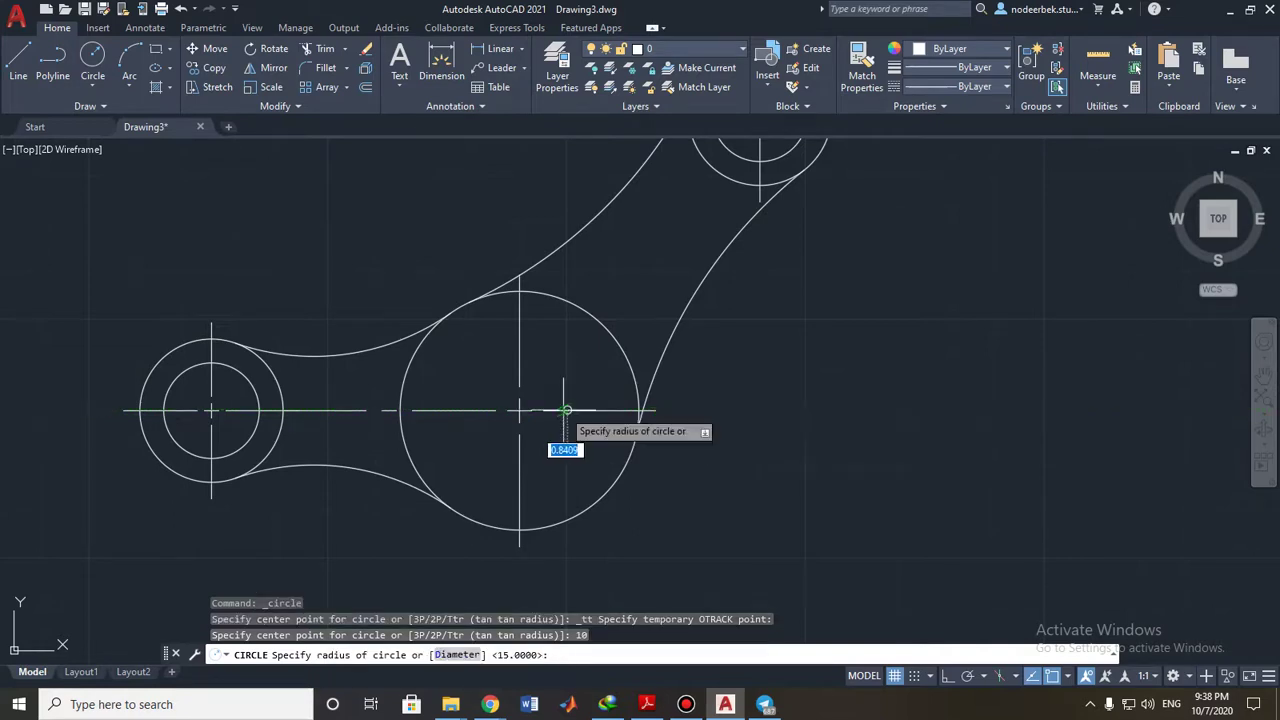
pyautogui.moveTo(557, 389); pyautogui.dragTo(560, 362, button='middle')
pyautogui.scroll(3, 567, 381)
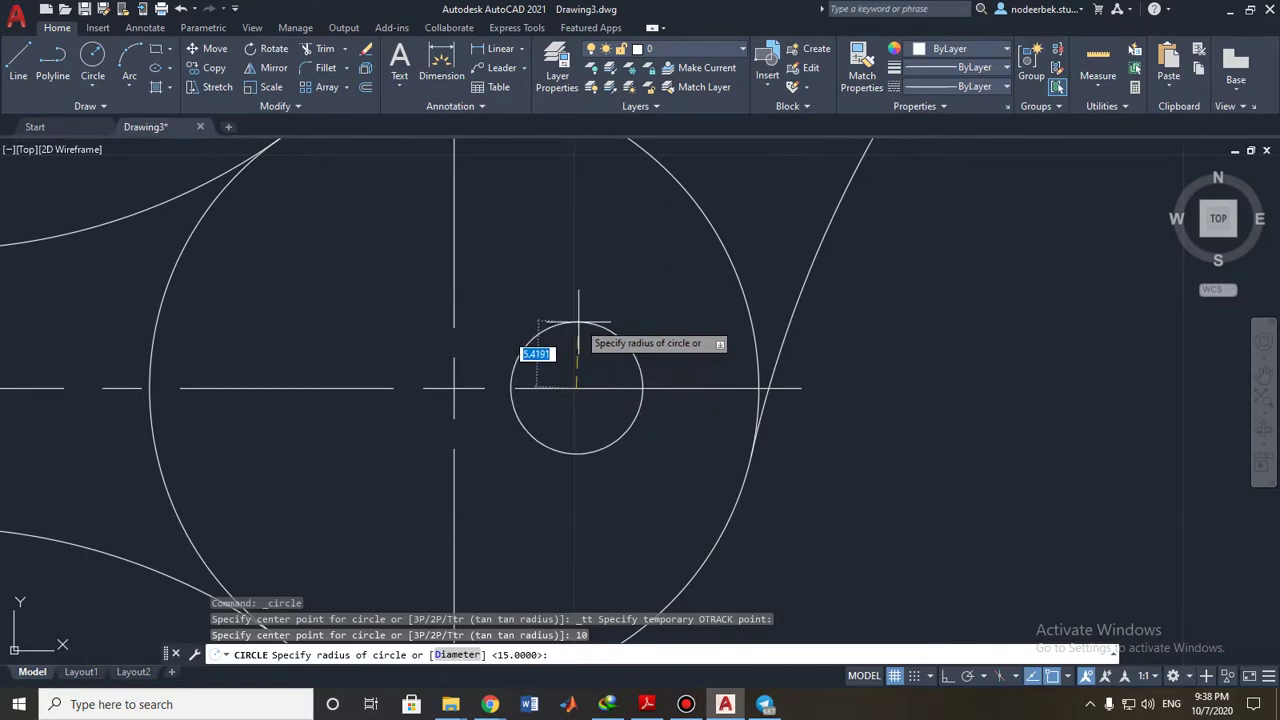
pyautogui.write('10')
pyautogui.press('Return')
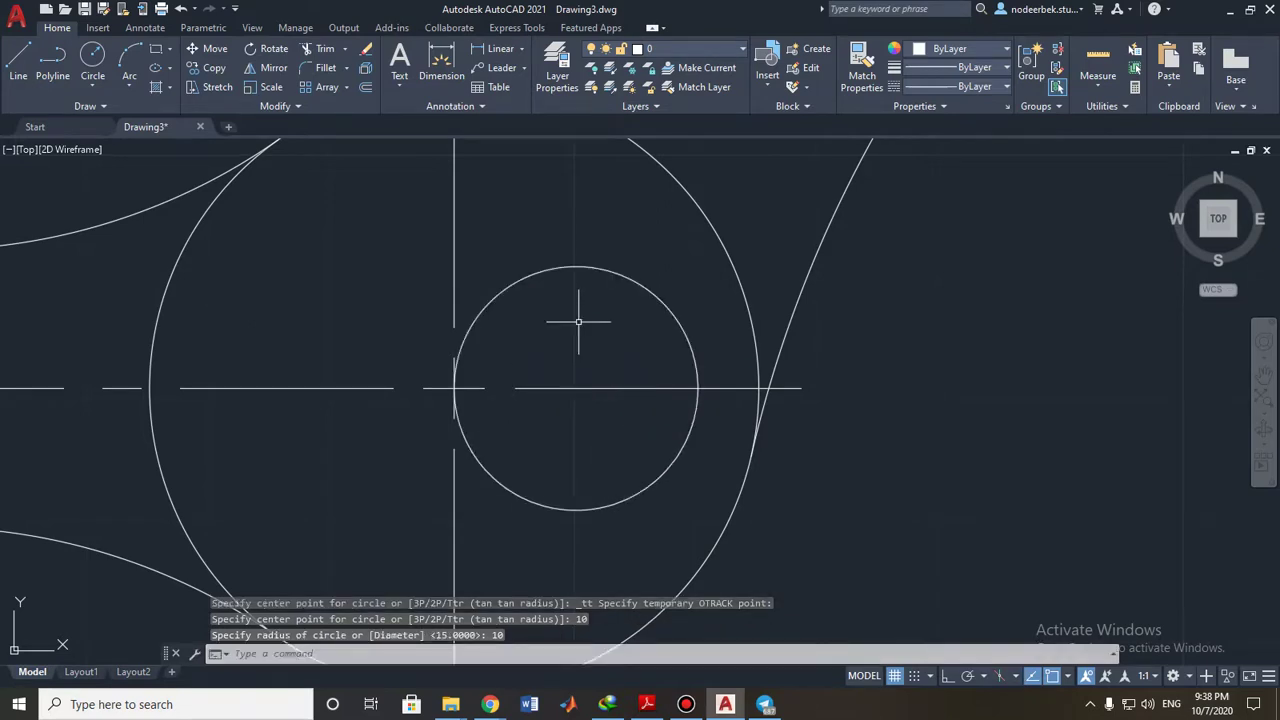
# Draw a circle of radius 4 concentric with the offset circle inside the hub.
pyautogui.press('Return')
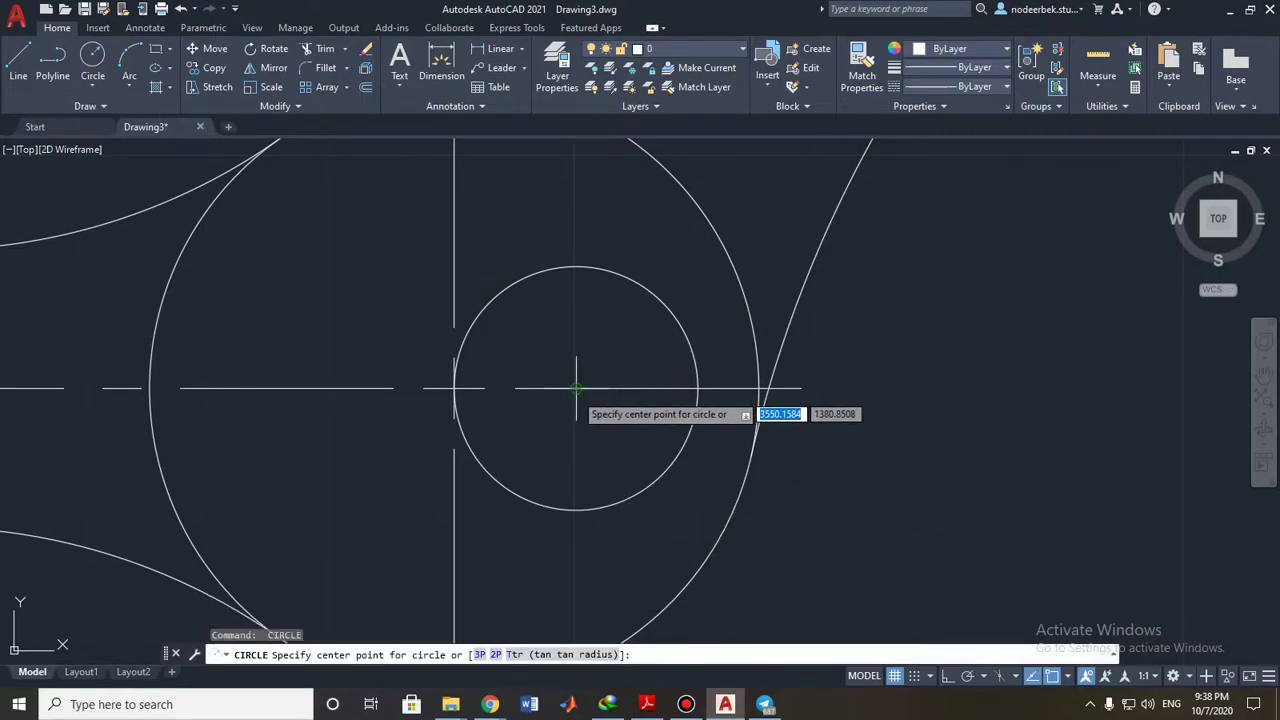
pyautogui.scroll(-1, 576, 388)
pyautogui.moveTo(576, 388); pyautogui.dragTo(821, 262, button='middle')
pyautogui.scroll(-2, 275, 428)
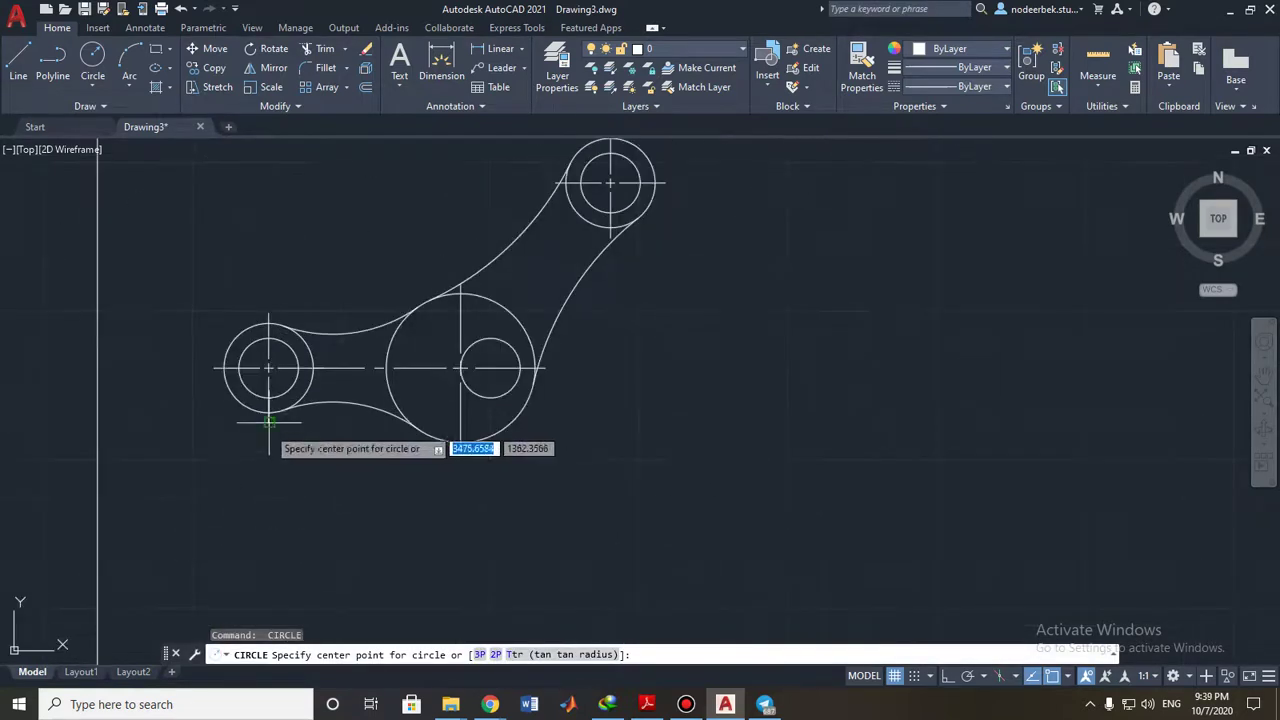
pyautogui.moveTo(269, 422); pyautogui.dragTo(646, 401, button='middle')
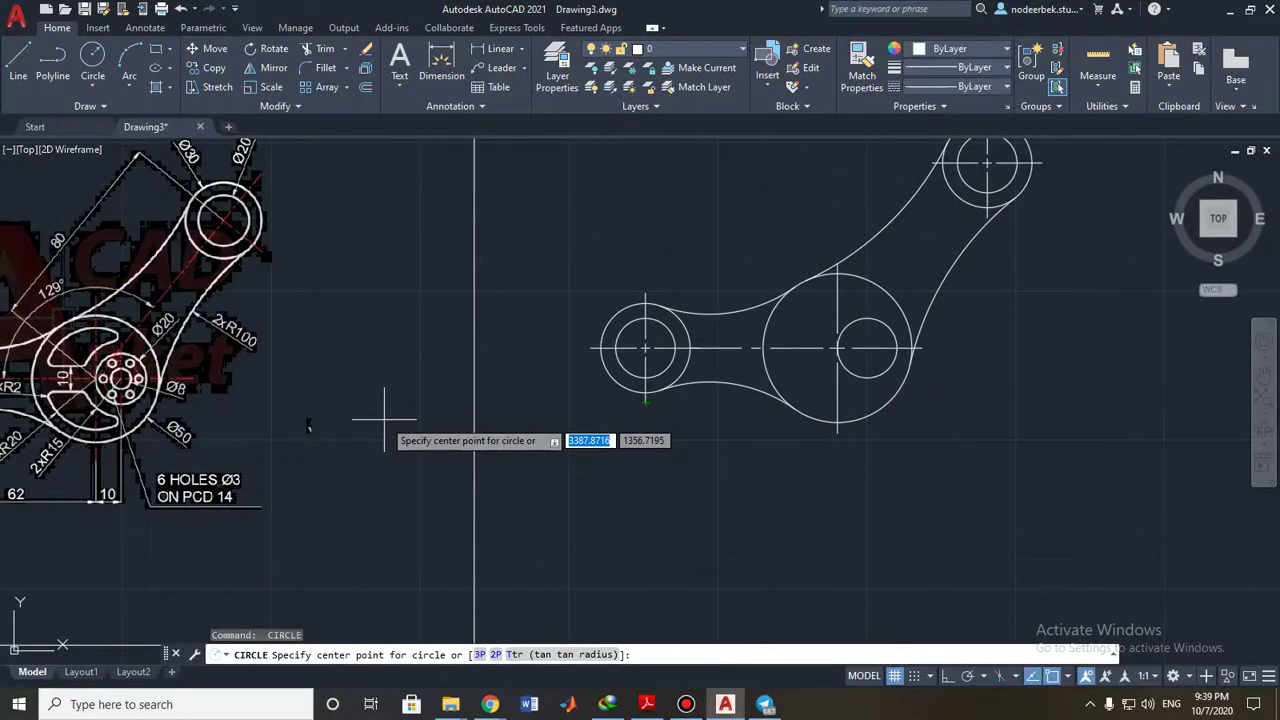
pyautogui.moveTo(846, 420); pyautogui.dragTo(646, 420, button='middle')
pyautogui.moveTo(278, 414)
pyautogui.mouseDown(button='middle')
pyautogui.moveTo(857, 383)
pyautogui.moveTo(343, 387)
pyautogui.mouseUp(button='middle')
pyautogui.scroll(3, 455, 388)
pyautogui.scroll(-3, 611, 388)
pyautogui.moveTo(813, 341)
pyautogui.mouseDown(button='middle')
pyautogui.moveTo(648, 374)
pyautogui.moveTo(543, 420)
pyautogui.mouseUp(button='middle')
pyautogui.scroll(3, 648, 368)
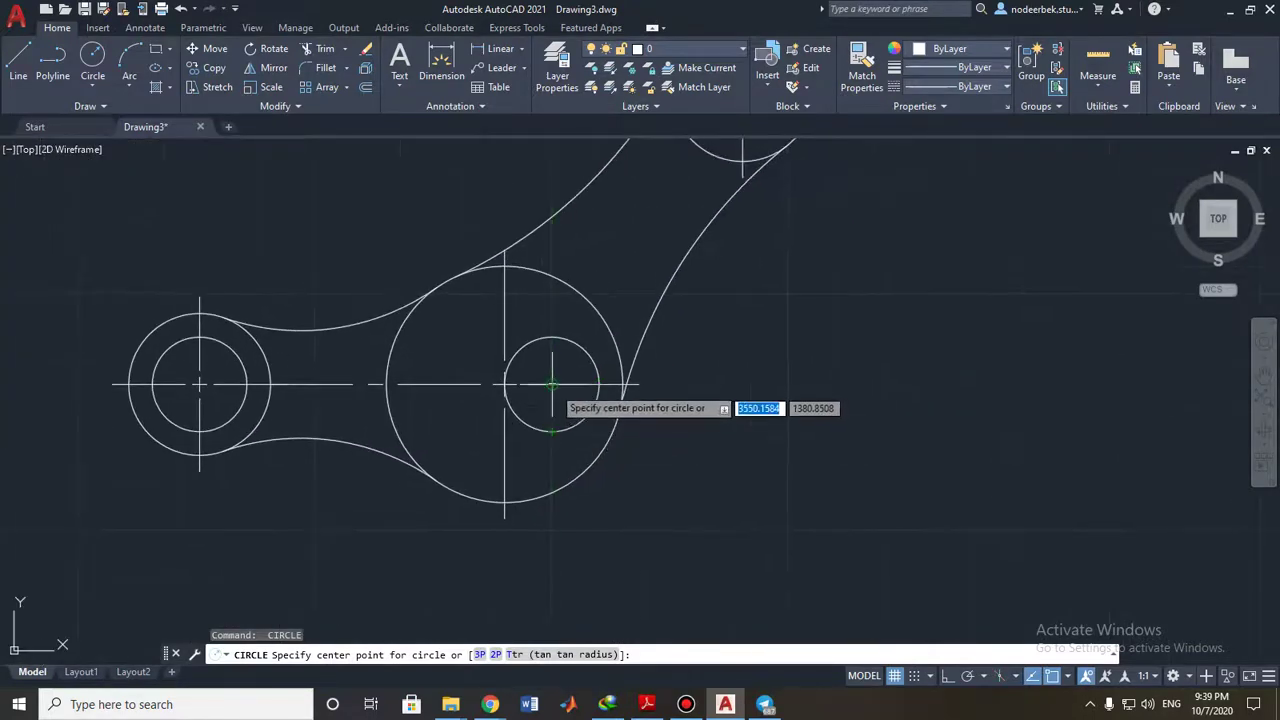
pyautogui.click(551, 384)
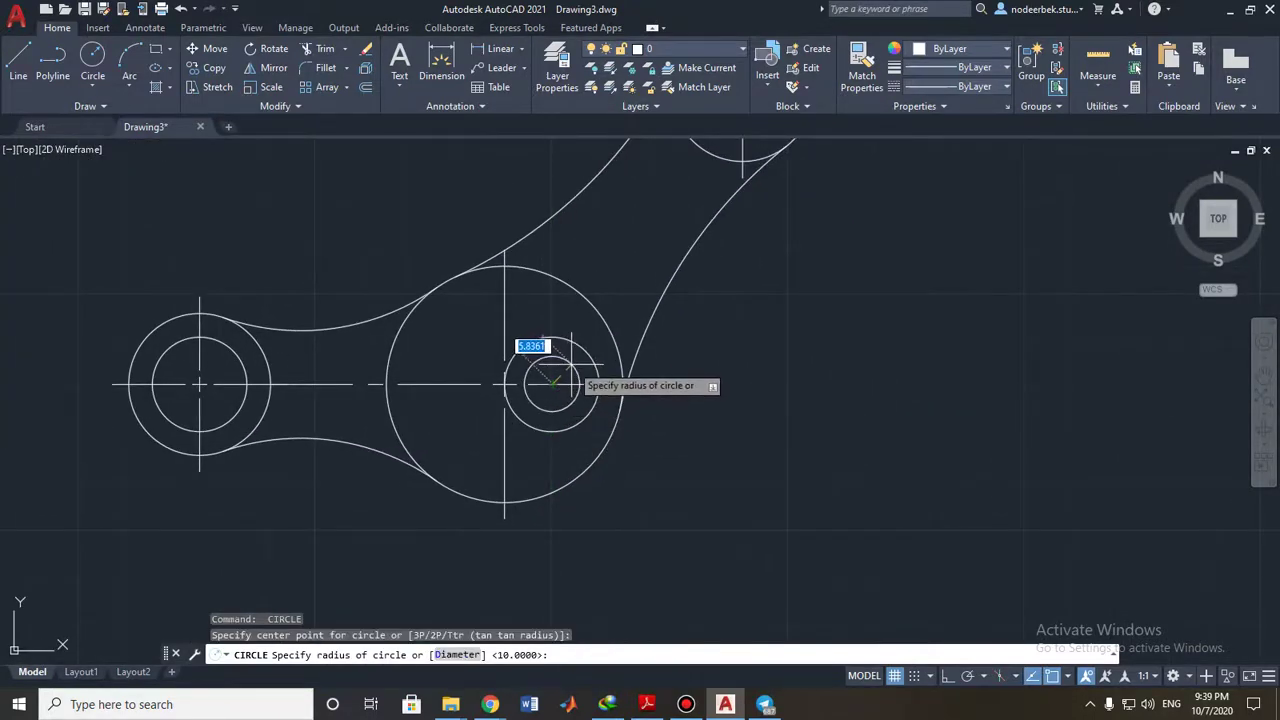
pyautogui.write('4')
pyautogui.press('Return')
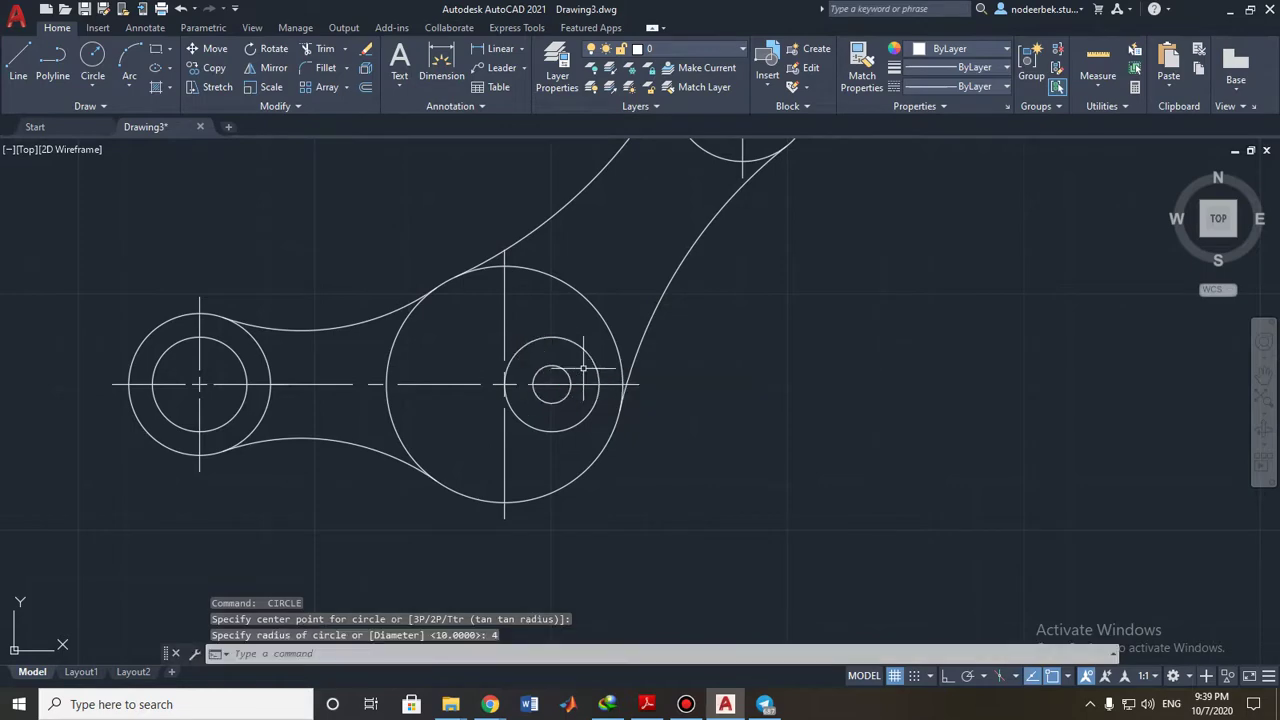
# Compare the two offset hub circles with the reference image and examine the small holes around the central bore.
pyautogui.scroll(-2, 640, 400)
pyautogui.moveTo(34, 466); pyautogui.dragTo(294, 447, button='middle')
pyautogui.moveTo(811, 427); pyautogui.dragTo(605, 432, button='middle')
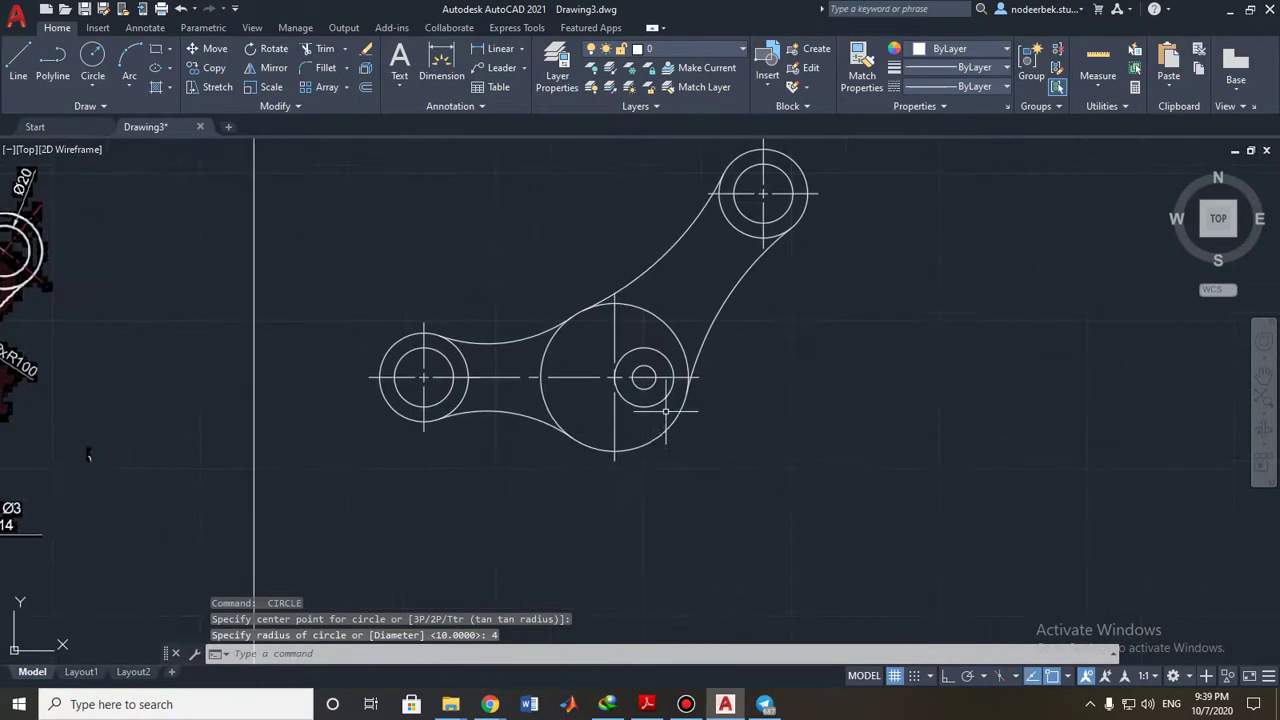
pyautogui.scroll(2, 670, 410)
pyautogui.scroll(4, 625, 424)
pyautogui.scroll(-4, 625, 425)
pyautogui.scroll(-2, 535, 437)
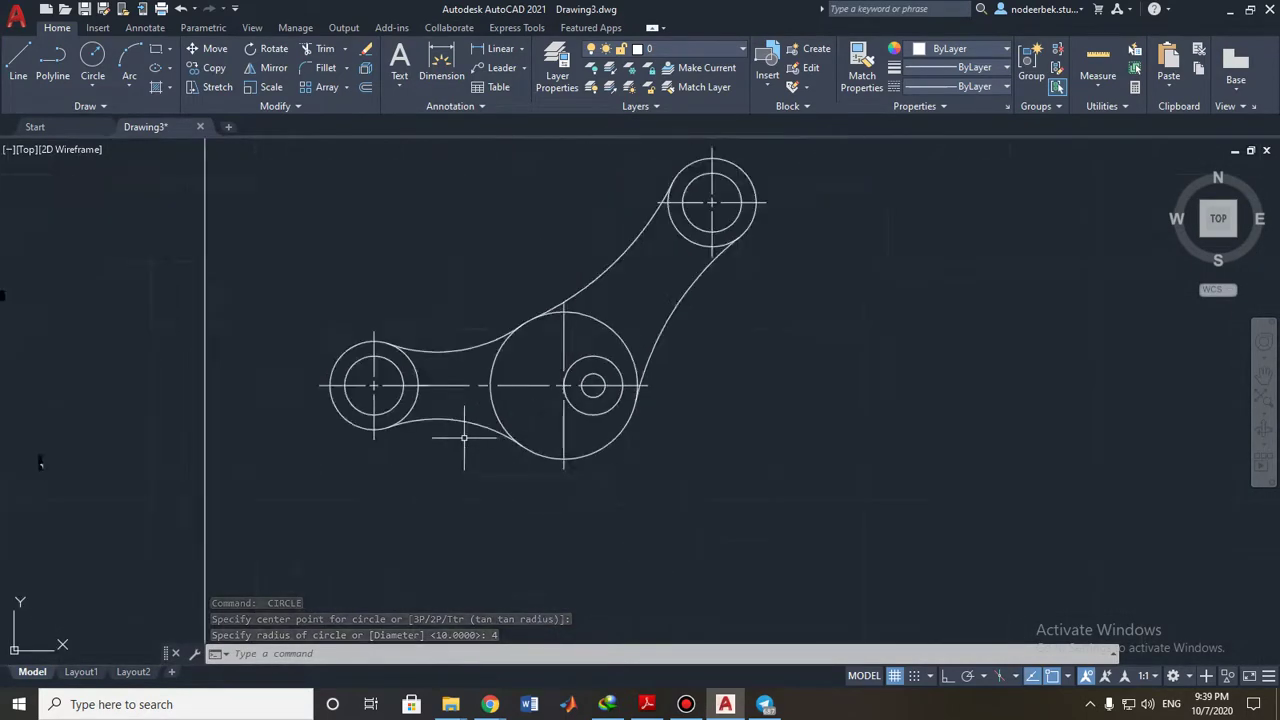
pyautogui.moveTo(41, 457); pyautogui.dragTo(429, 437, button='middle')
pyautogui.moveTo(221, 433); pyautogui.dragTo(497, 432, button='middle')
pyautogui.scroll(3, 501, 459)
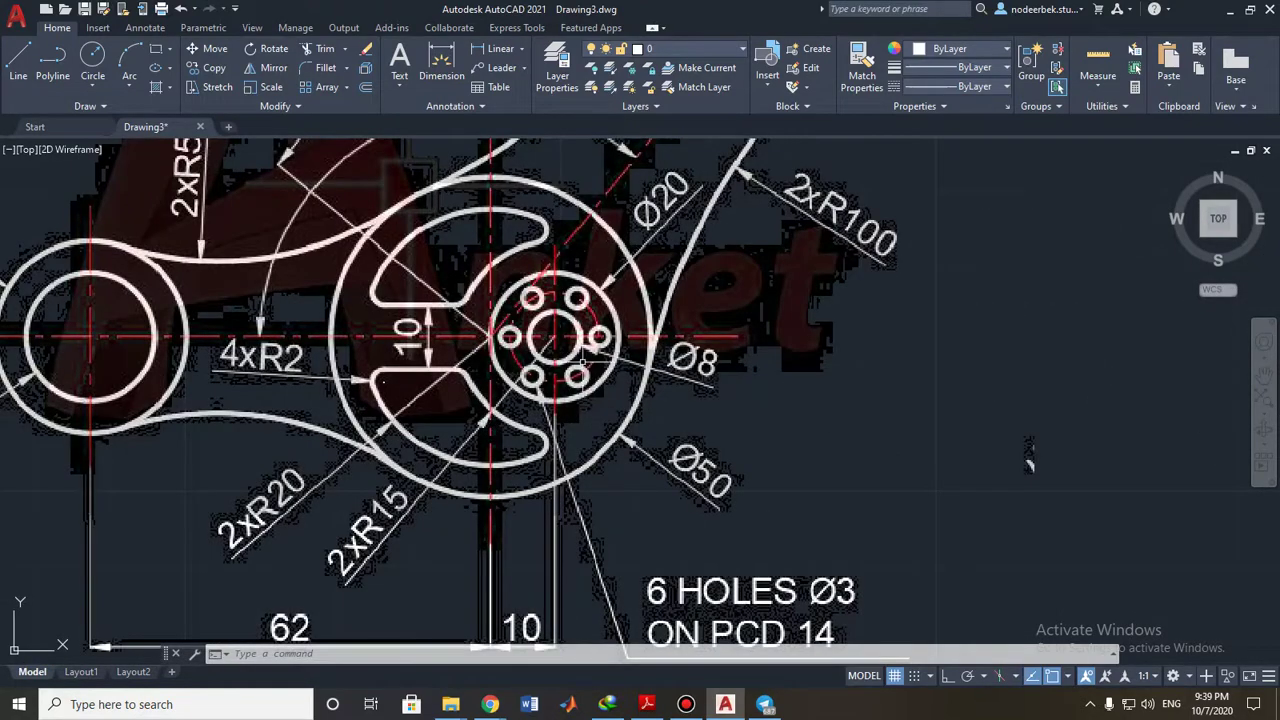
pyautogui.scroll(5, 575, 310)
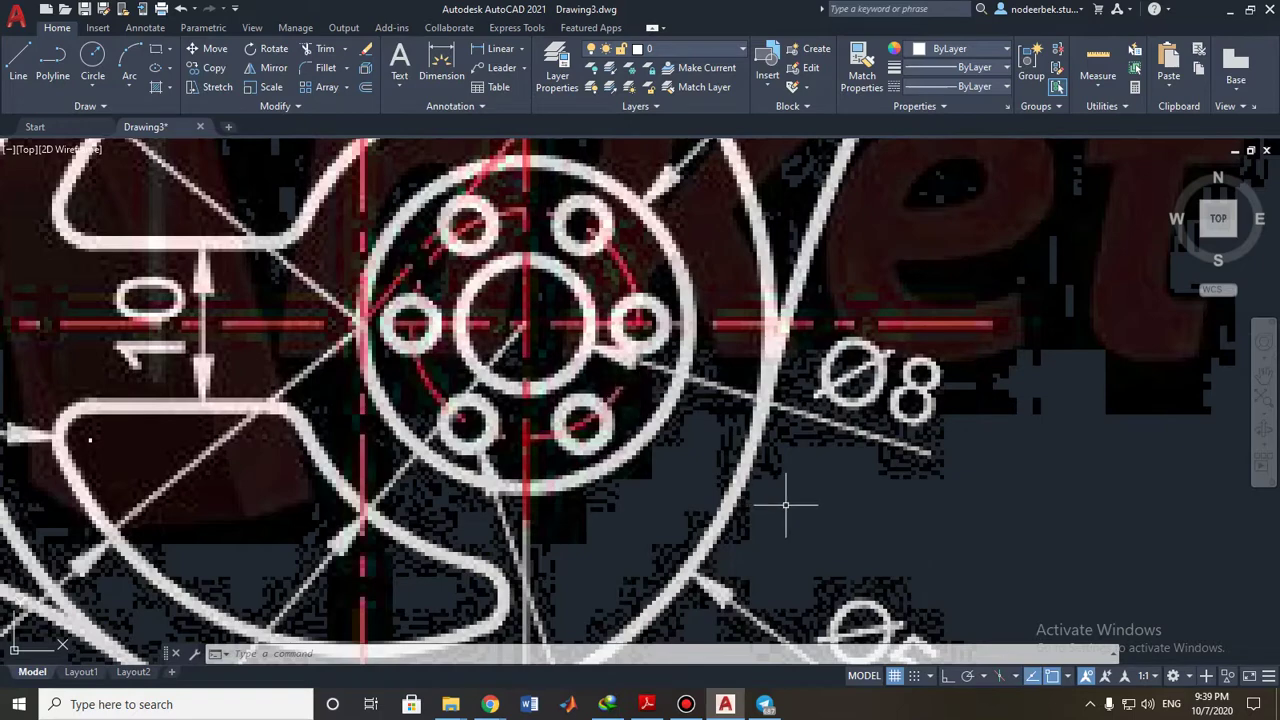
pyautogui.scroll(-5, 770, 495)
# Add a center mark to the 20 mm offset circle inside the hub.
pyautogui.moveTo(941, 396); pyautogui.dragTo(393, 424, button='middle')
pyautogui.moveTo(523, 435); pyautogui.dragTo(175, 408, button='middle')
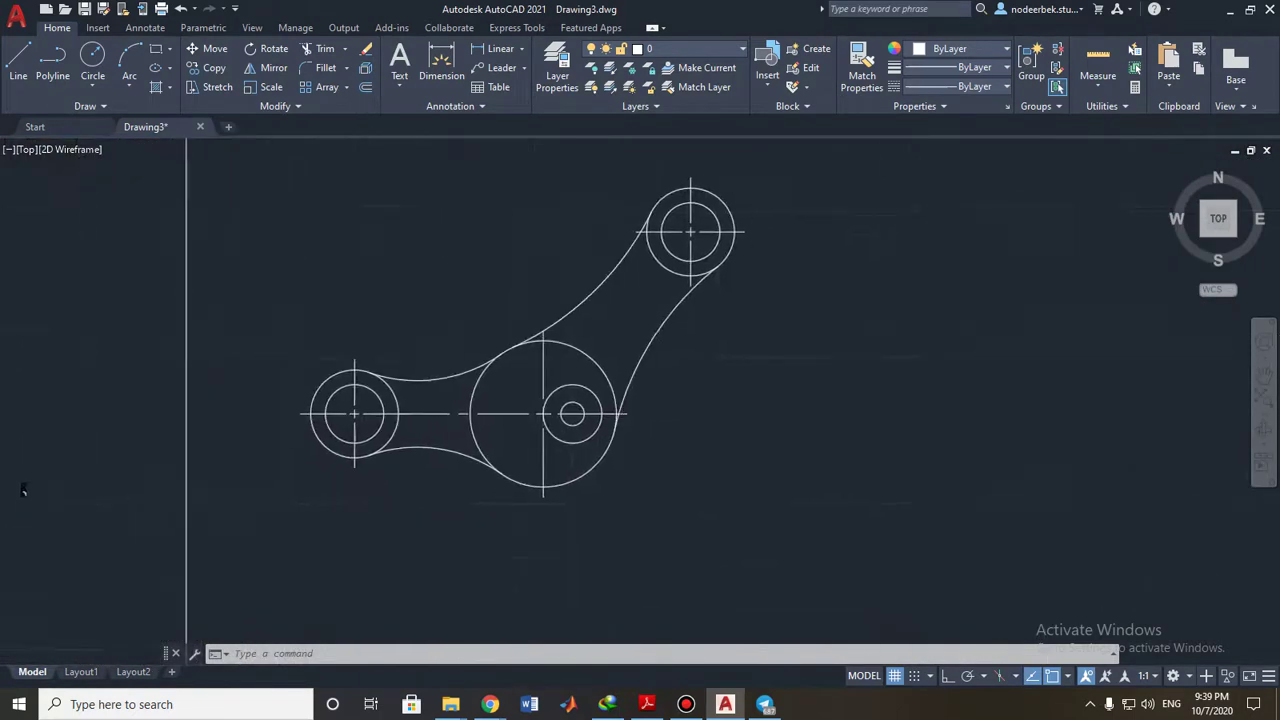
pyautogui.scroll(3, 590, 385)
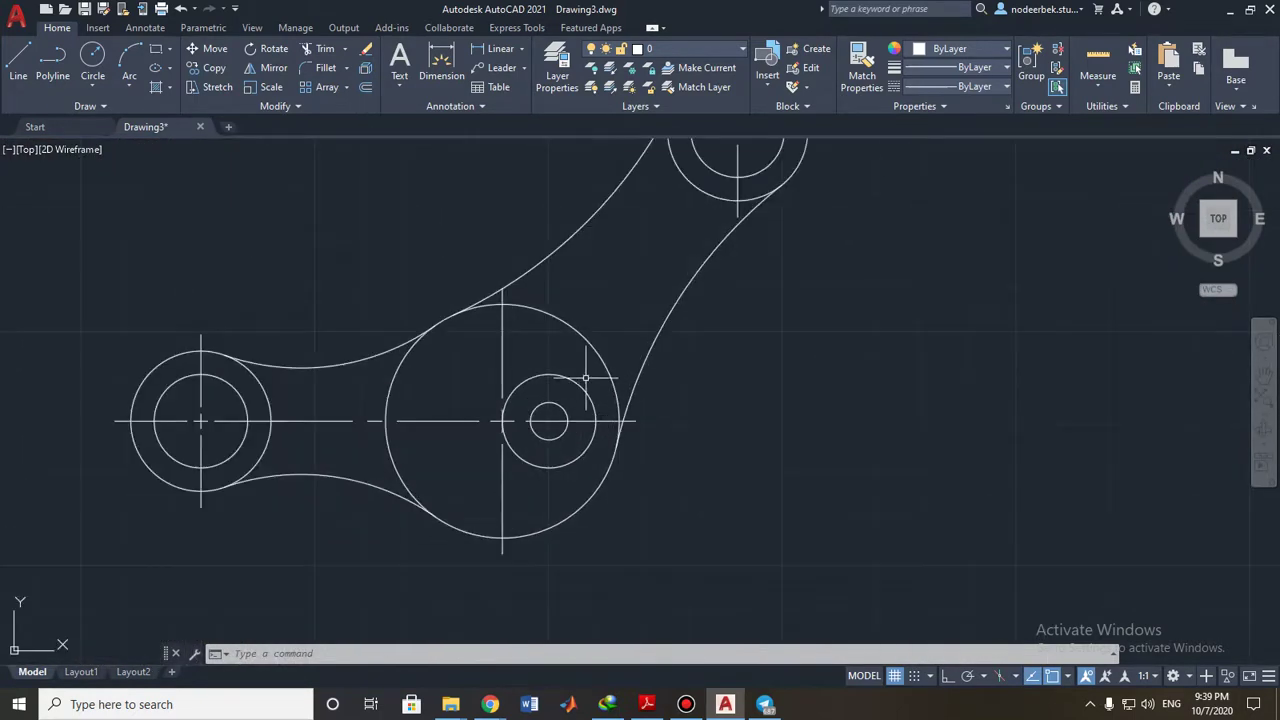
pyautogui.click(200, 27)
pyautogui.click(148, 29)
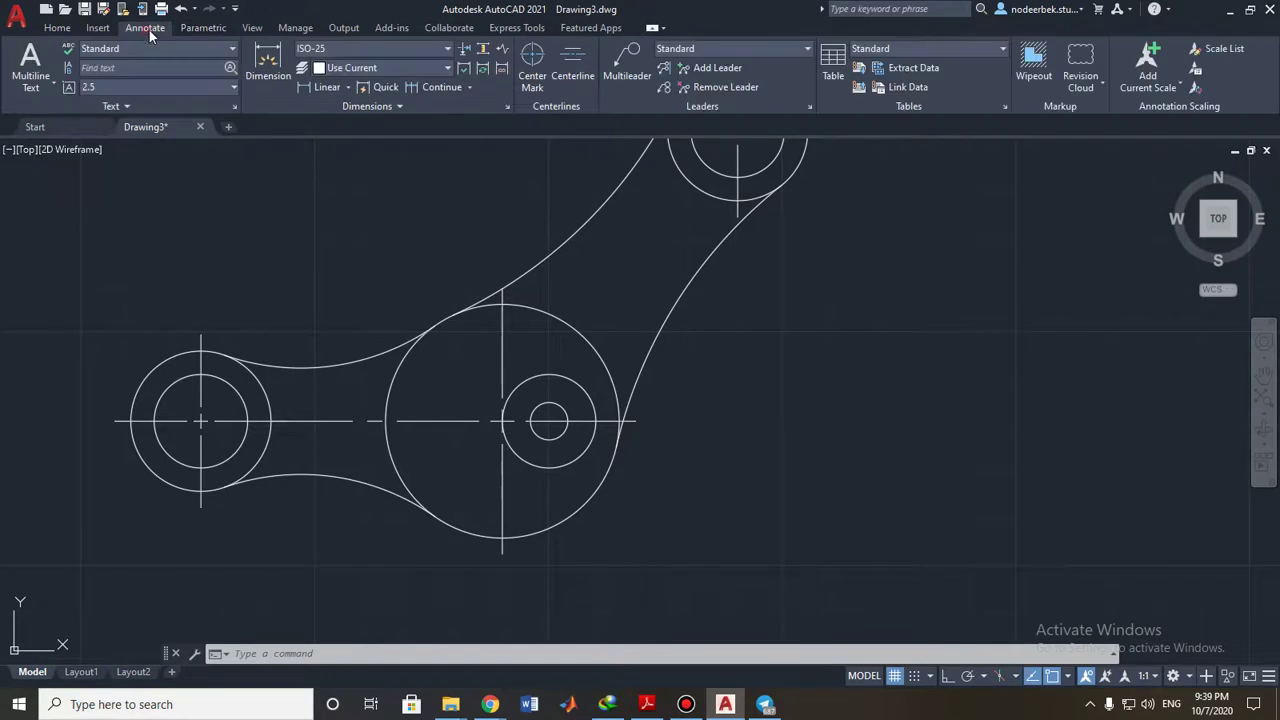
pyautogui.click(532, 62)
pyautogui.scroll(2, 520, 310)
pyautogui.click(564, 340)
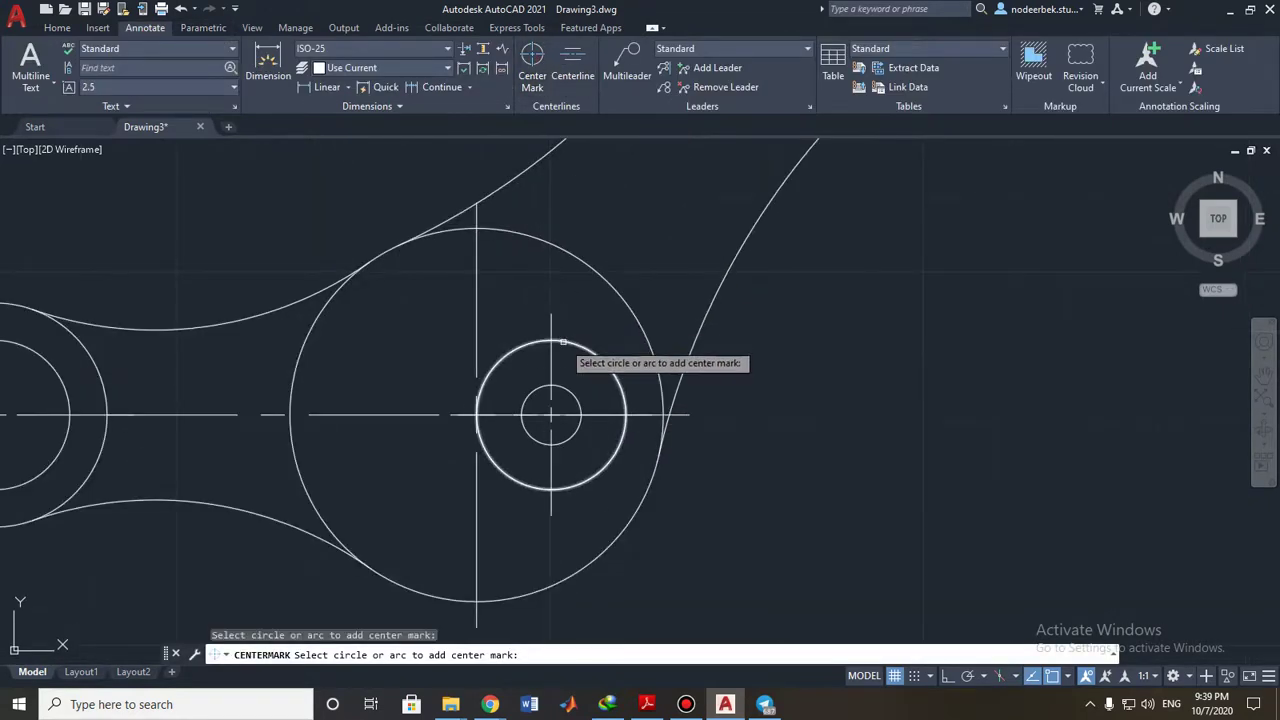
pyautogui.press('Escape')
# Examine the small-hole callout, hole spacing and slot dimensions of the hub in the reference image.
pyautogui.scroll(-1, 596, 373)
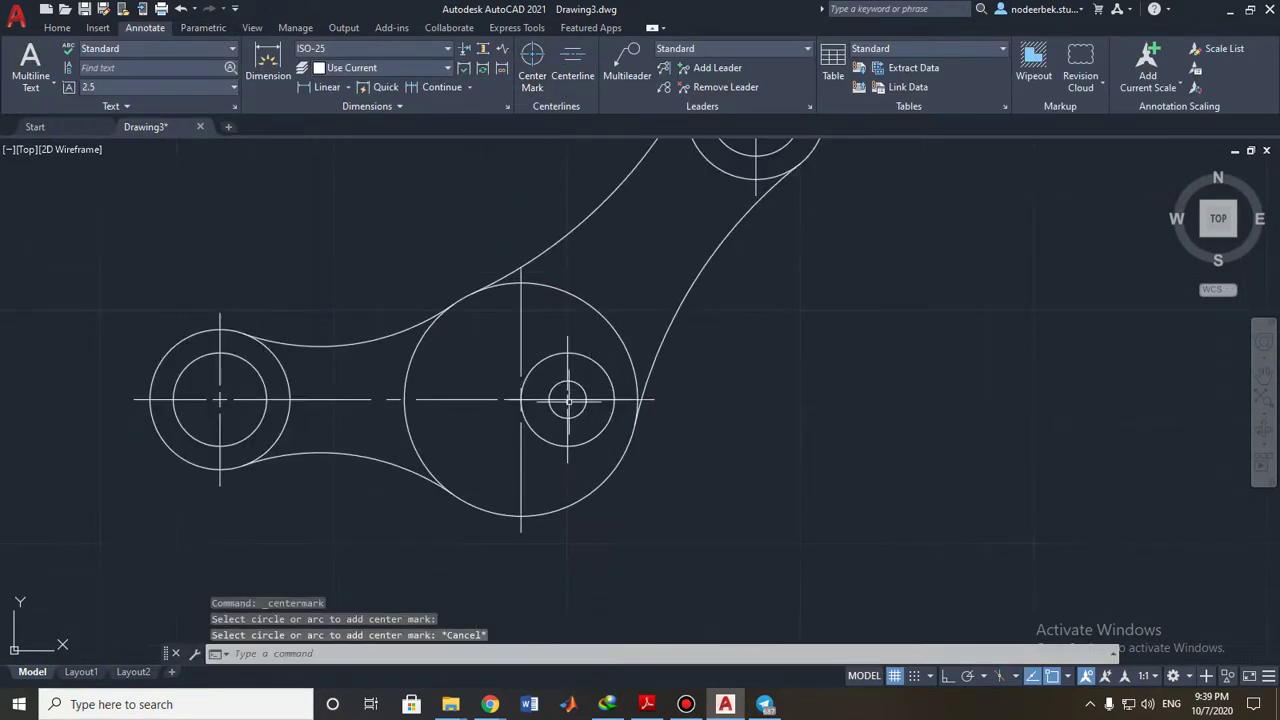
pyautogui.moveTo(407, 460); pyautogui.dragTo(622, 346, button='middle')
pyautogui.moveTo(310, 391)
pyautogui.mouseDown(button='middle')
pyautogui.moveTo(366, 379)
pyautogui.moveTo(186, 371)
pyautogui.mouseUp(button='middle')
pyautogui.scroll(1, 666, 322)
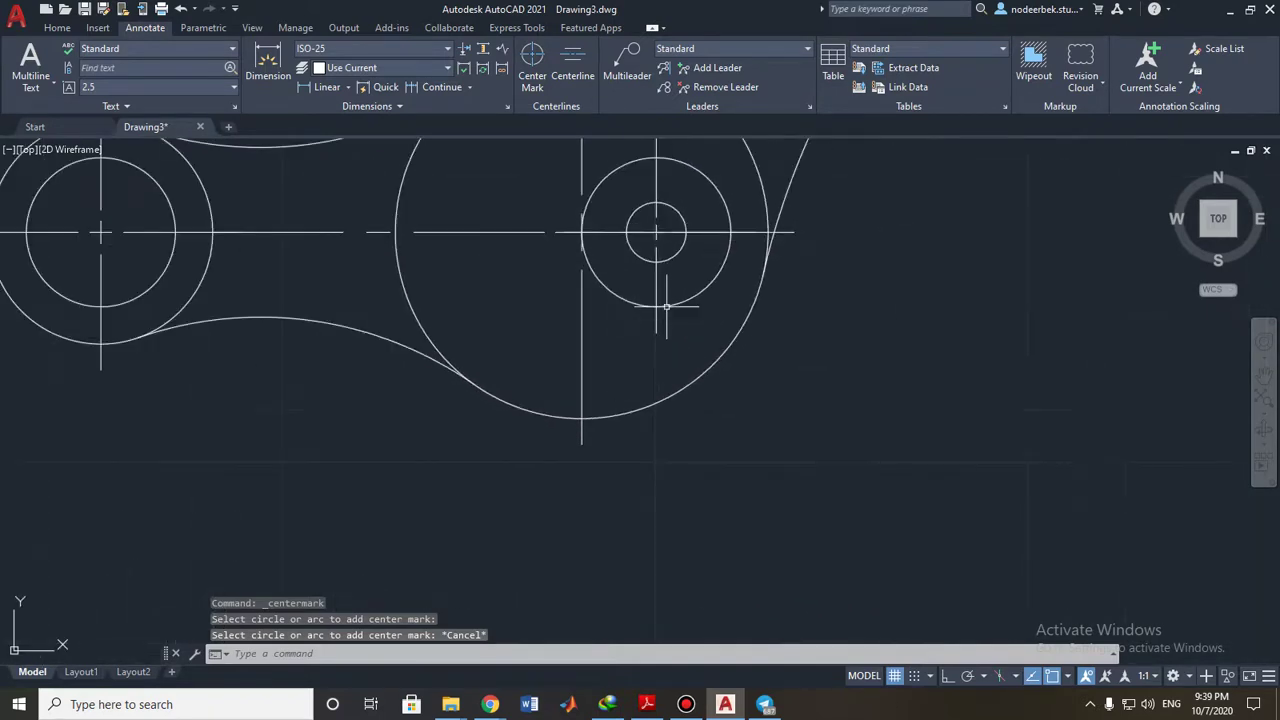
pyautogui.moveTo(666, 306); pyautogui.dragTo(561, 439, button='middle')
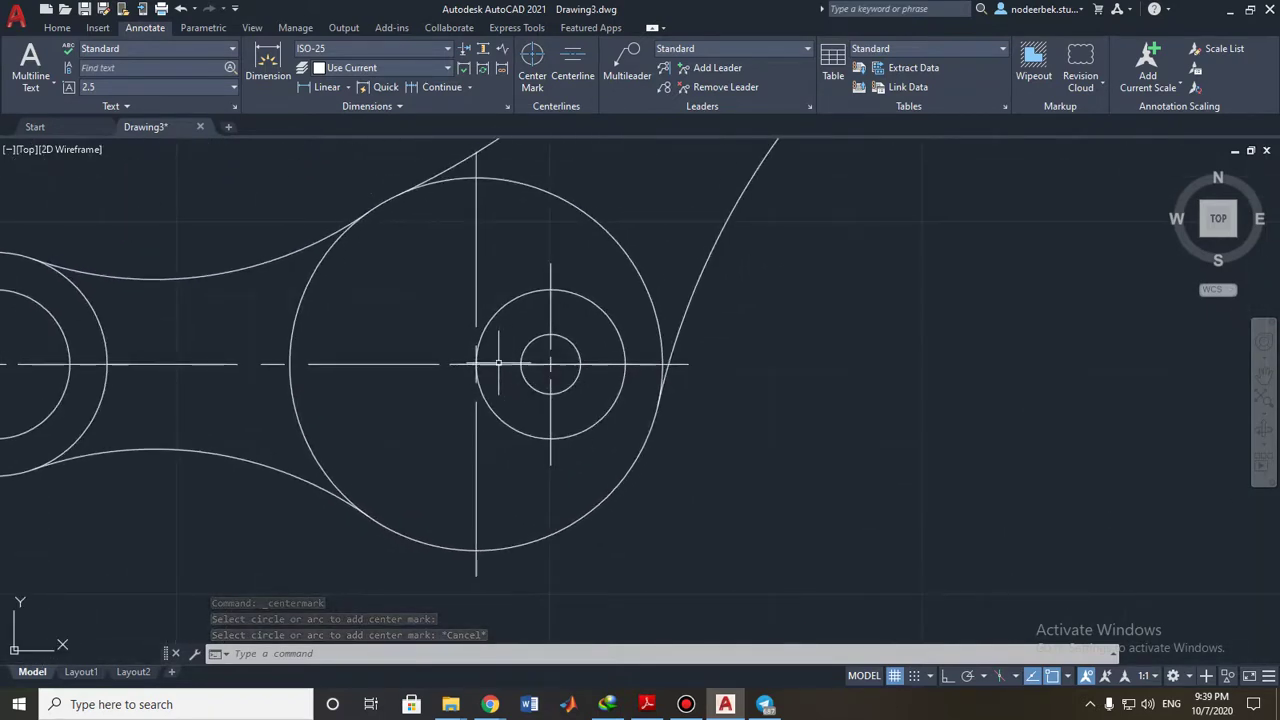
pyautogui.click(58, 28)
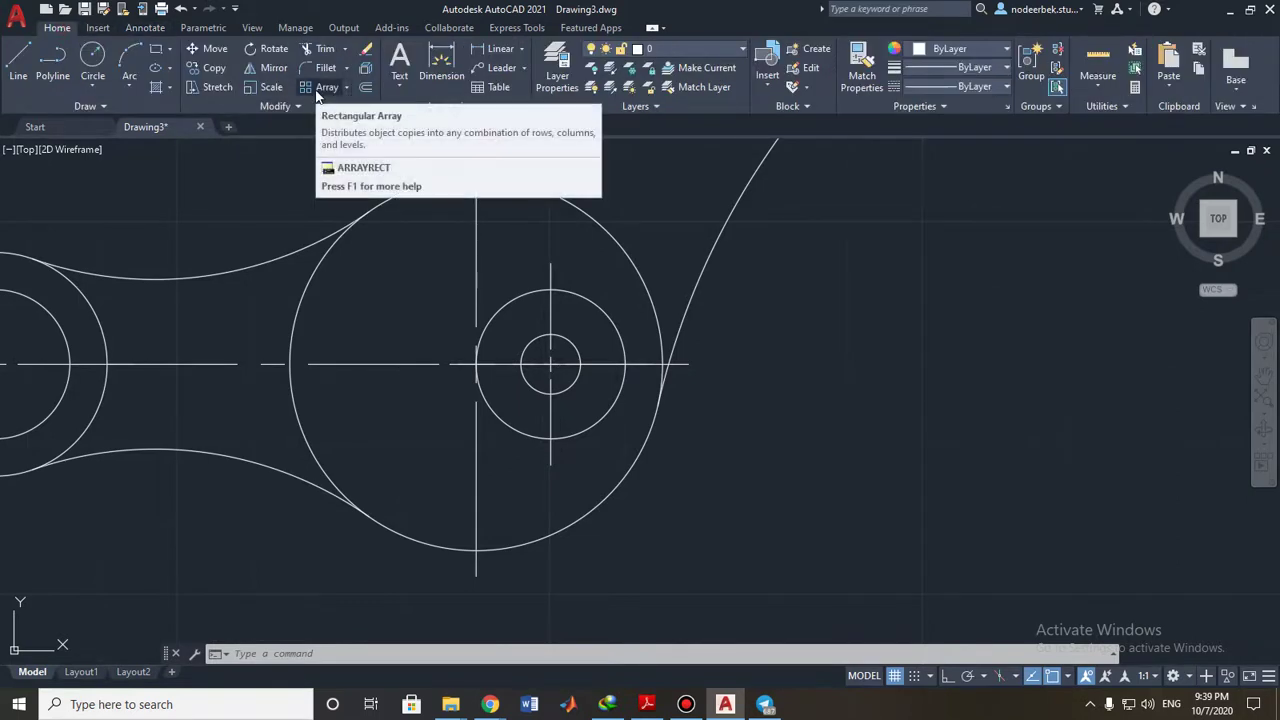
pyautogui.scroll(-3, 653, 348)
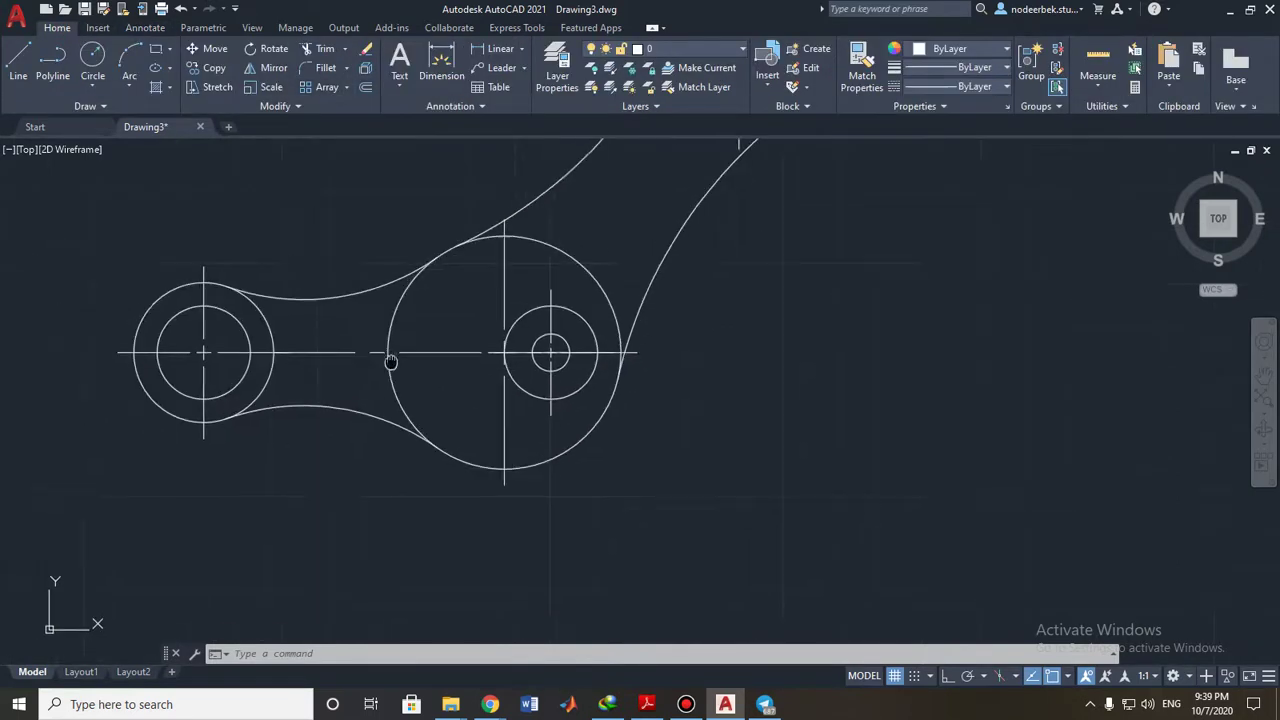
pyautogui.scroll(-1, 114, 414)
pyautogui.moveTo(357, 403); pyautogui.dragTo(655, 366, button='middle')
pyautogui.moveTo(182, 405)
pyautogui.mouseDown(button='middle')
pyautogui.moveTo(523, 397)
pyautogui.moveTo(284, 401)
pyautogui.mouseUp(button='middle')
pyautogui.scroll(8, 322, 401)
pyautogui.moveTo(386, 392)
pyautogui.mouseDown(button='middle')
pyautogui.moveTo(349, 416)
pyautogui.moveTo(305, 417)
pyautogui.moveTo(209, 551)
pyautogui.moveTo(342, 427)
pyautogui.moveTo(487, 420)
pyautogui.mouseUp(button='middle')
pyautogui.moveTo(403, 526)
pyautogui.mouseDown(button='middle')
pyautogui.moveTo(504, 422)
pyautogui.moveTo(408, 514)
pyautogui.mouseUp(button='middle')
pyautogui.scroll(-2, 414, 503)
pyautogui.moveTo(529, 545); pyautogui.dragTo(492, 346, button='middle')
pyautogui.scroll(2, 517, 449)
pyautogui.moveTo(583, 484); pyautogui.dragTo(420, 497, button='middle')
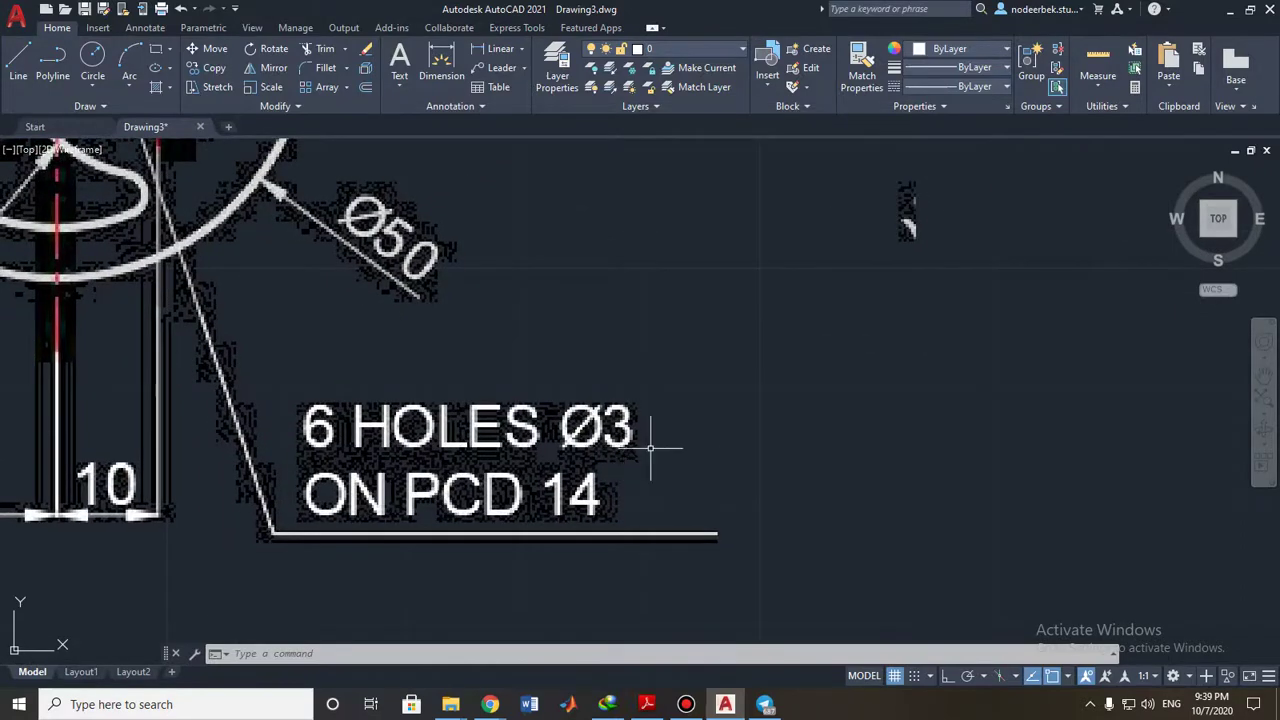
pyautogui.scroll(-1, 662, 450)
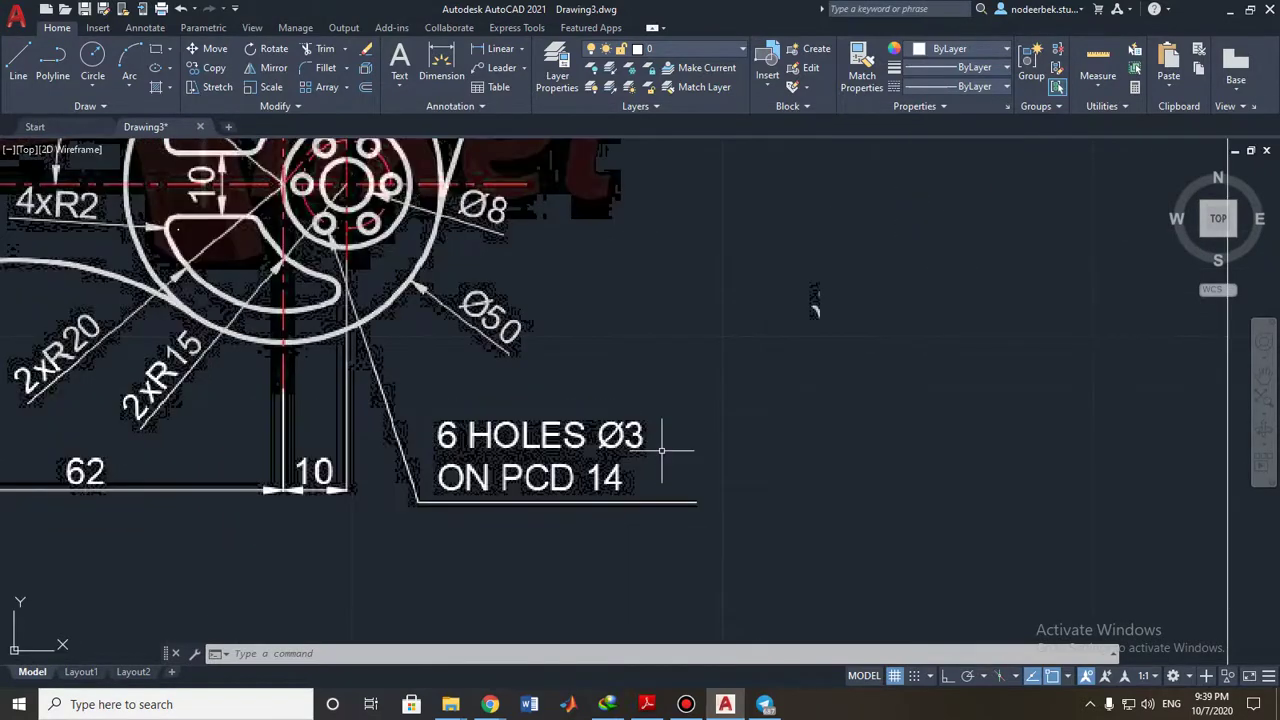
pyautogui.moveTo(605, 454); pyautogui.dragTo(680, 559, button='middle')
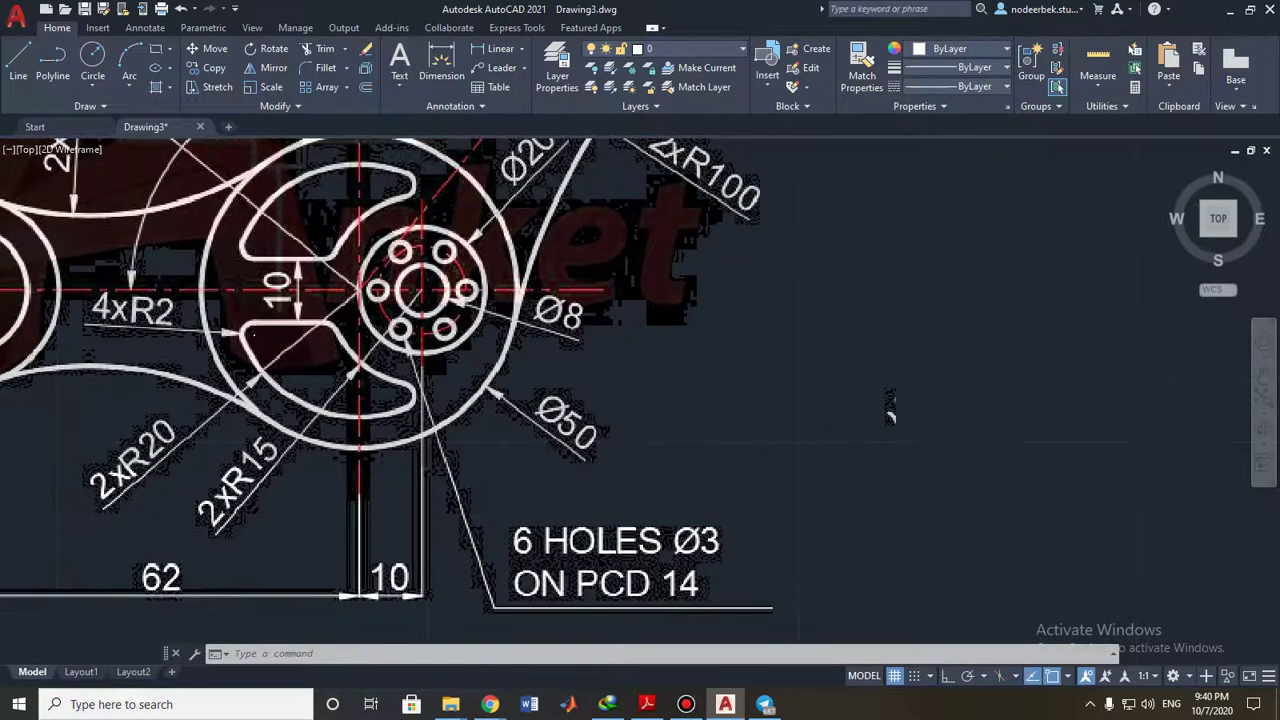
pyautogui.moveTo(481, 413); pyautogui.dragTo(511, 443, button='middle')
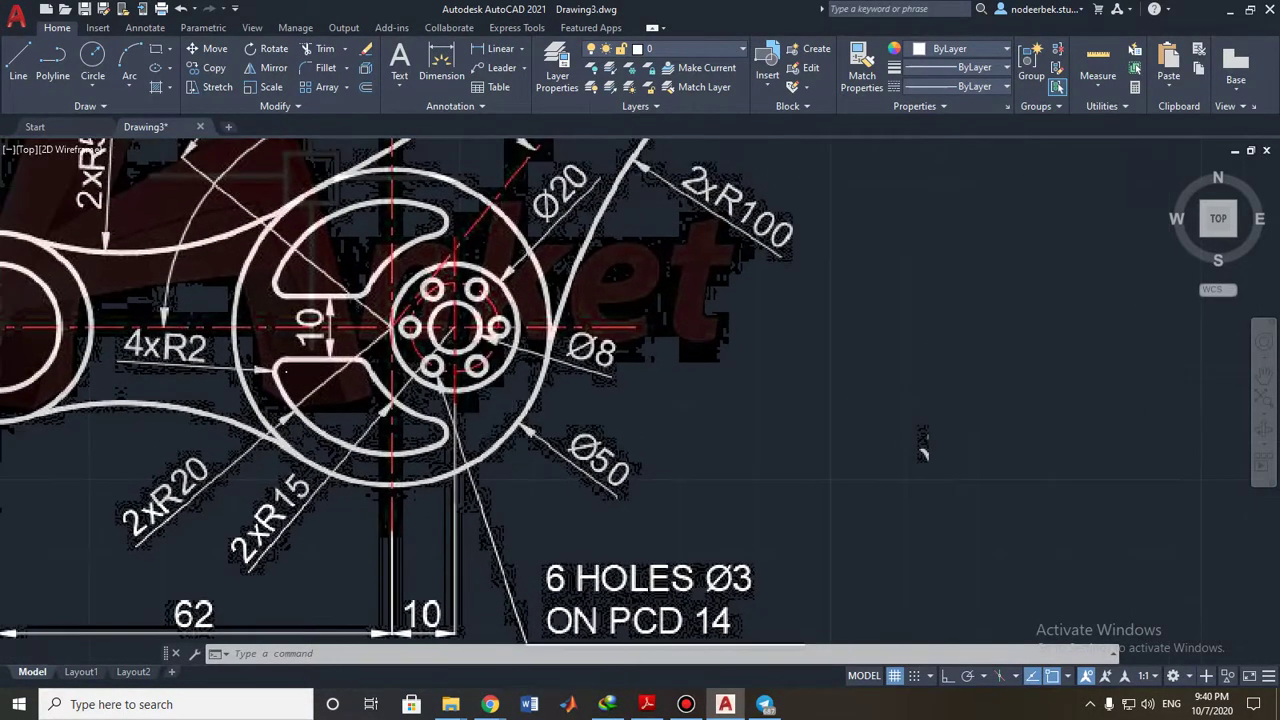
# Examine the six-hole pattern around the 8 mm bore and its callout in the hub of the reference image.
pyautogui.scroll(5, 497, 326)
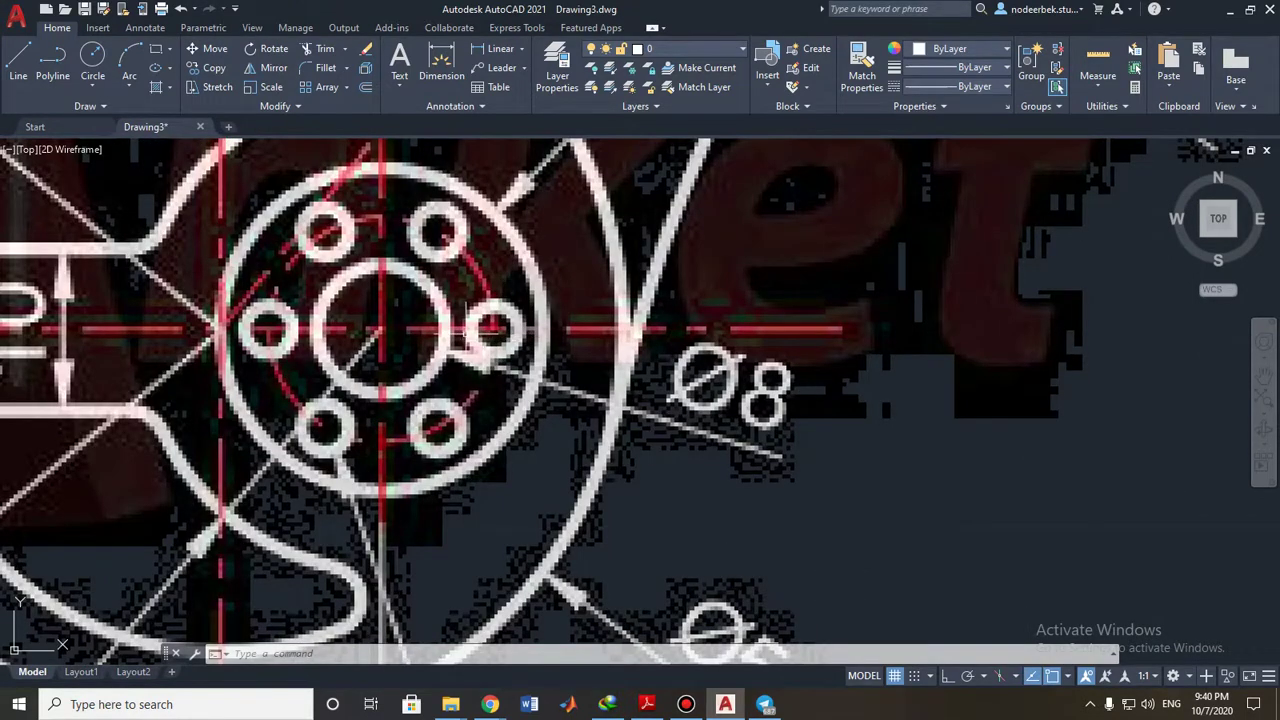
pyautogui.scroll(-2, 465, 332)
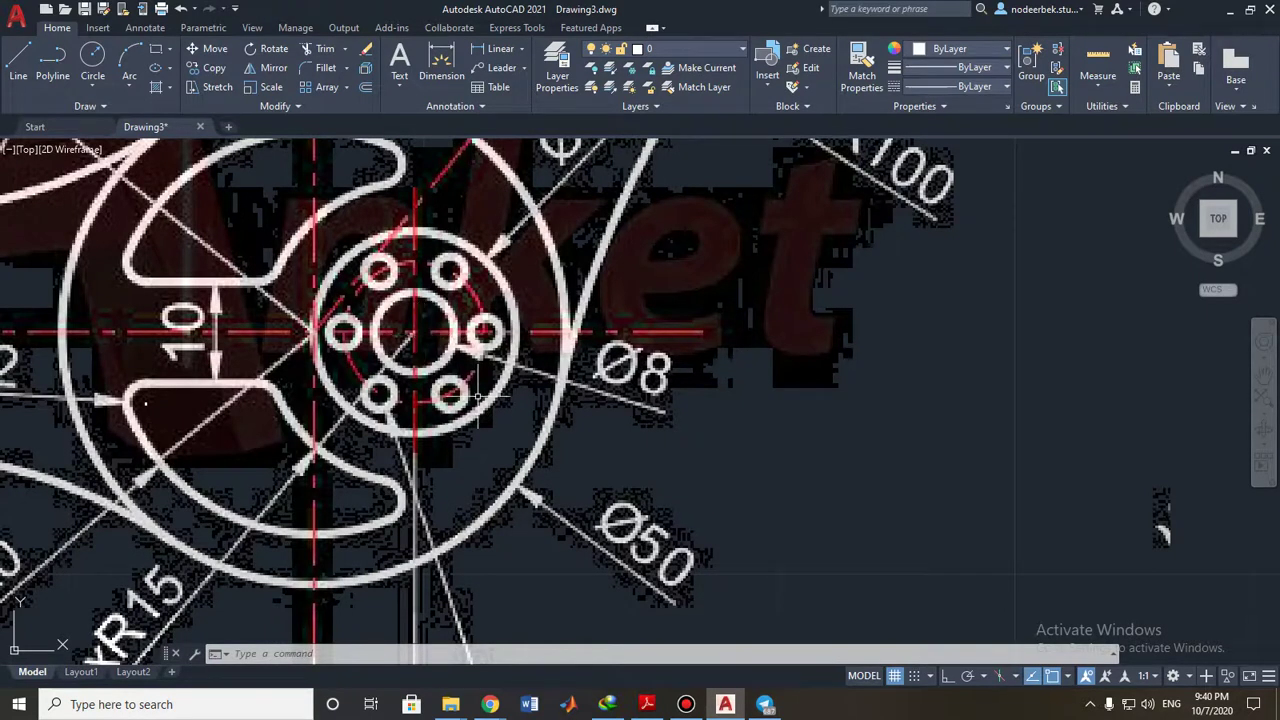
pyautogui.scroll(-2, 482, 395)
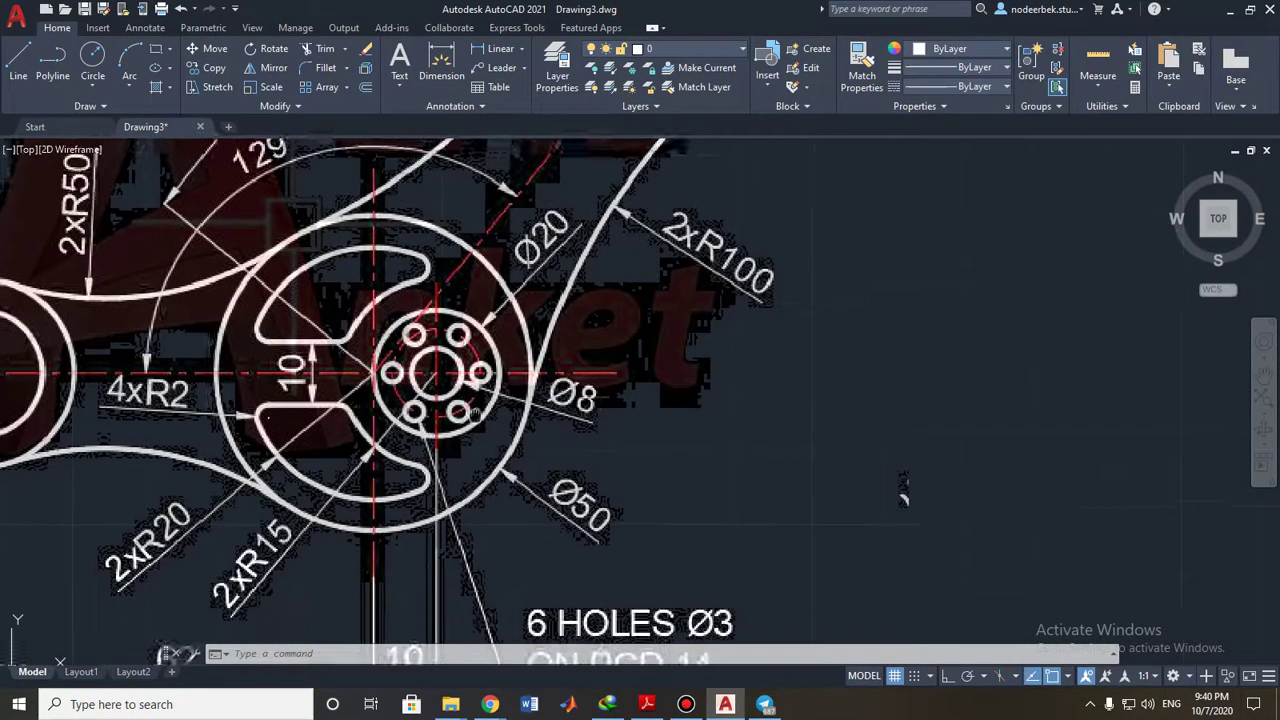
pyautogui.moveTo(474, 392); pyautogui.dragTo(476, 385, button='middle')
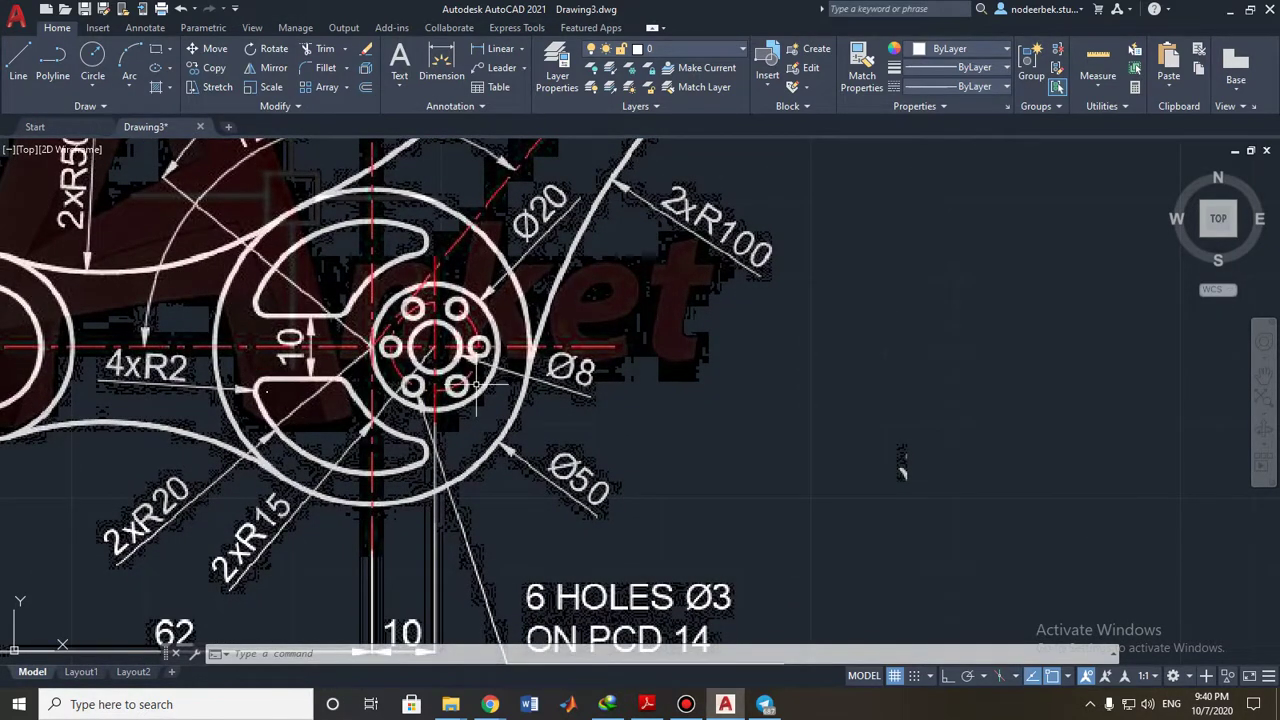
pyautogui.scroll(-2, 520, 400)
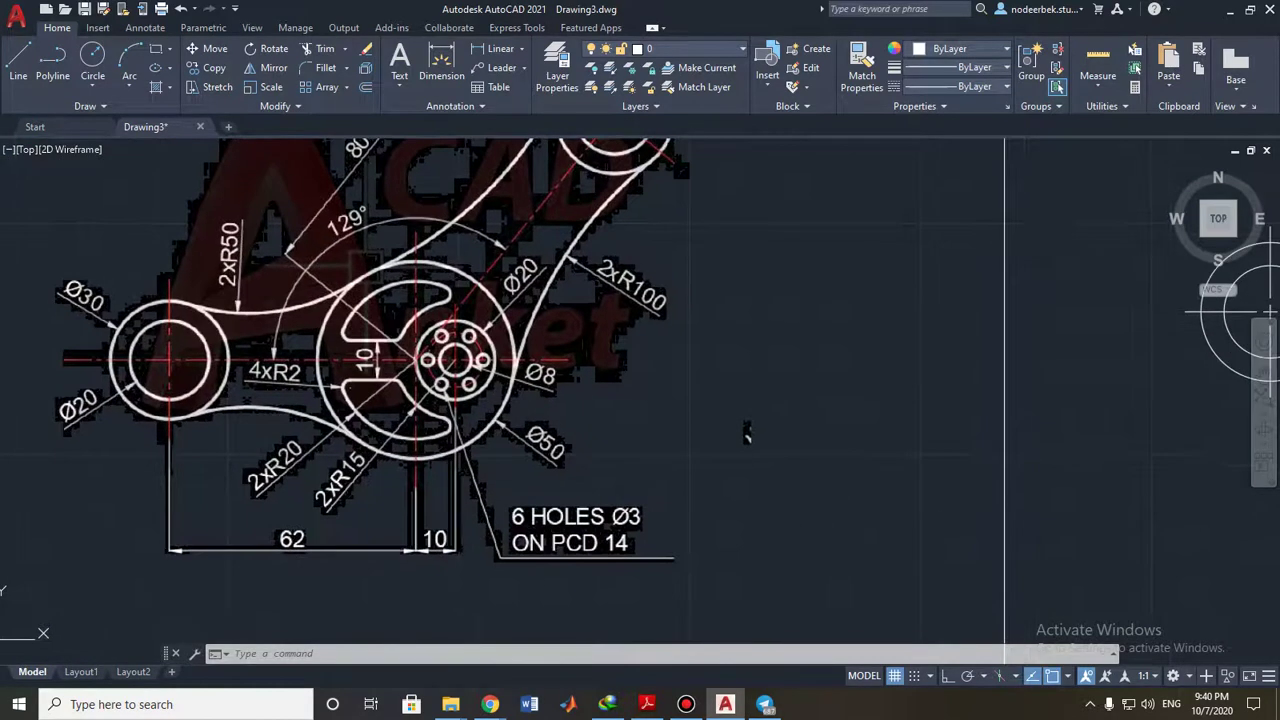
pyautogui.scroll(2, 520, 400)
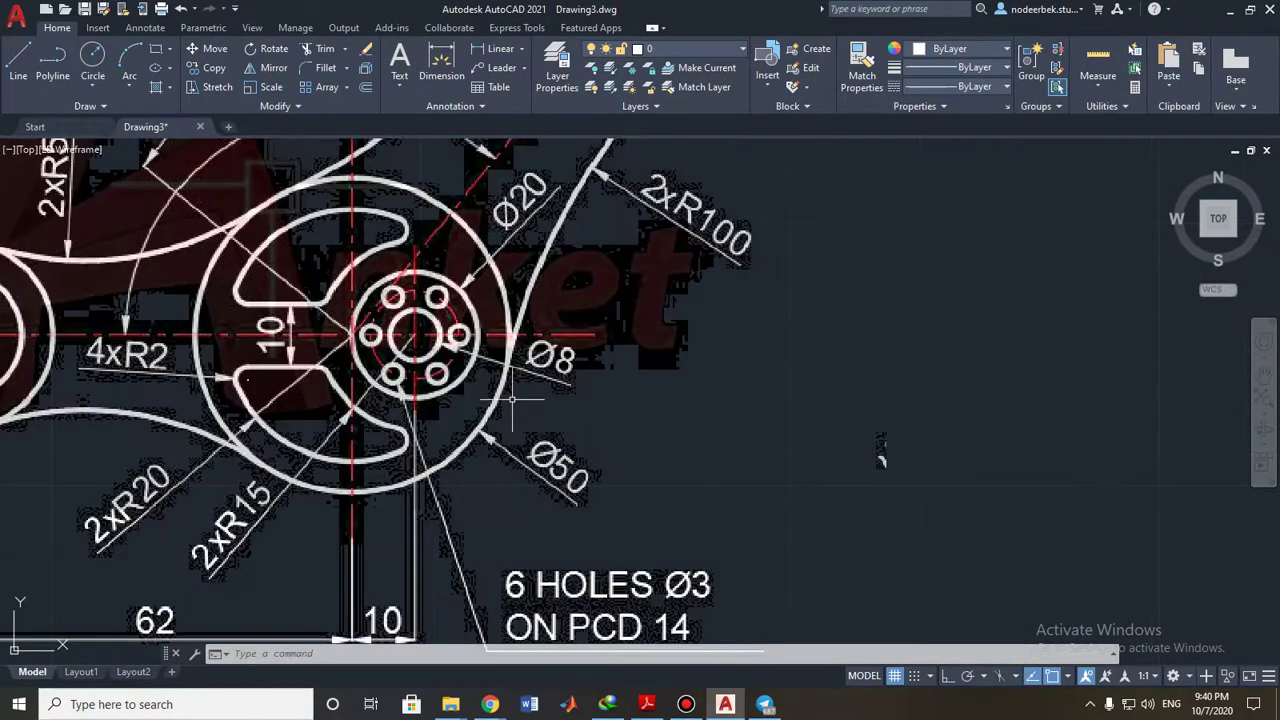
pyautogui.scroll(4, 452, 393)
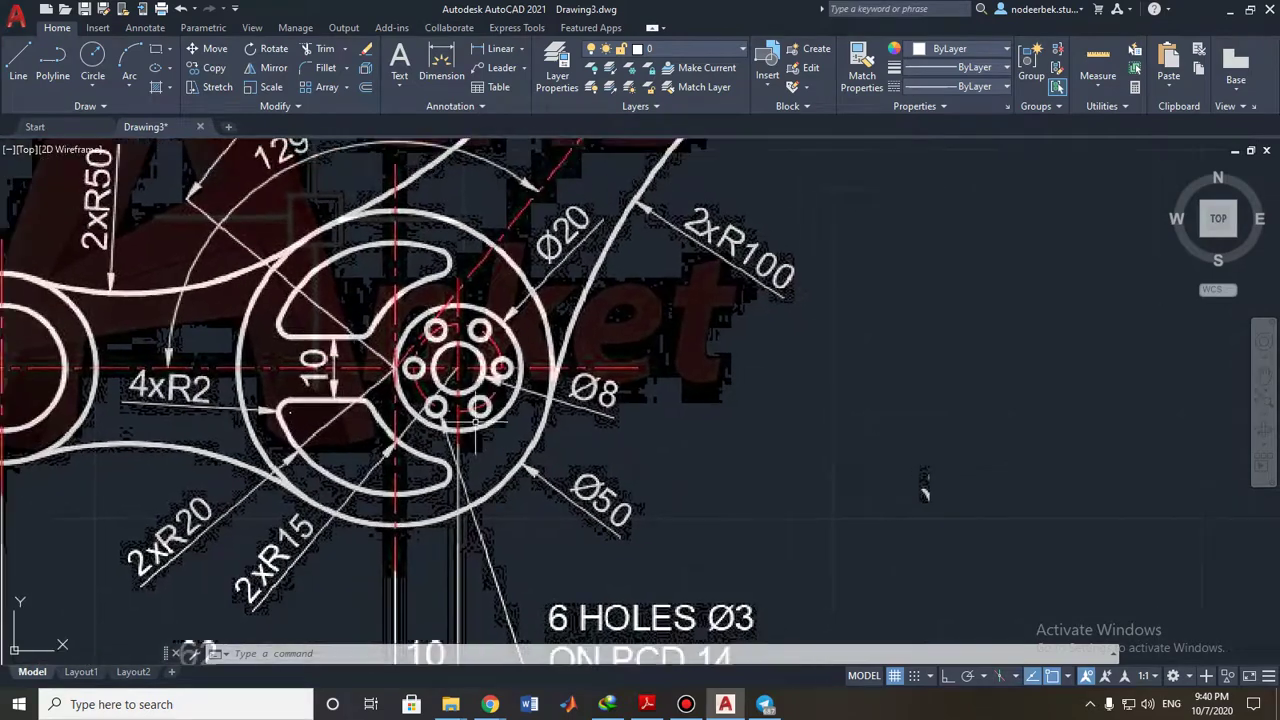
pyautogui.scroll(-3, 475, 422)
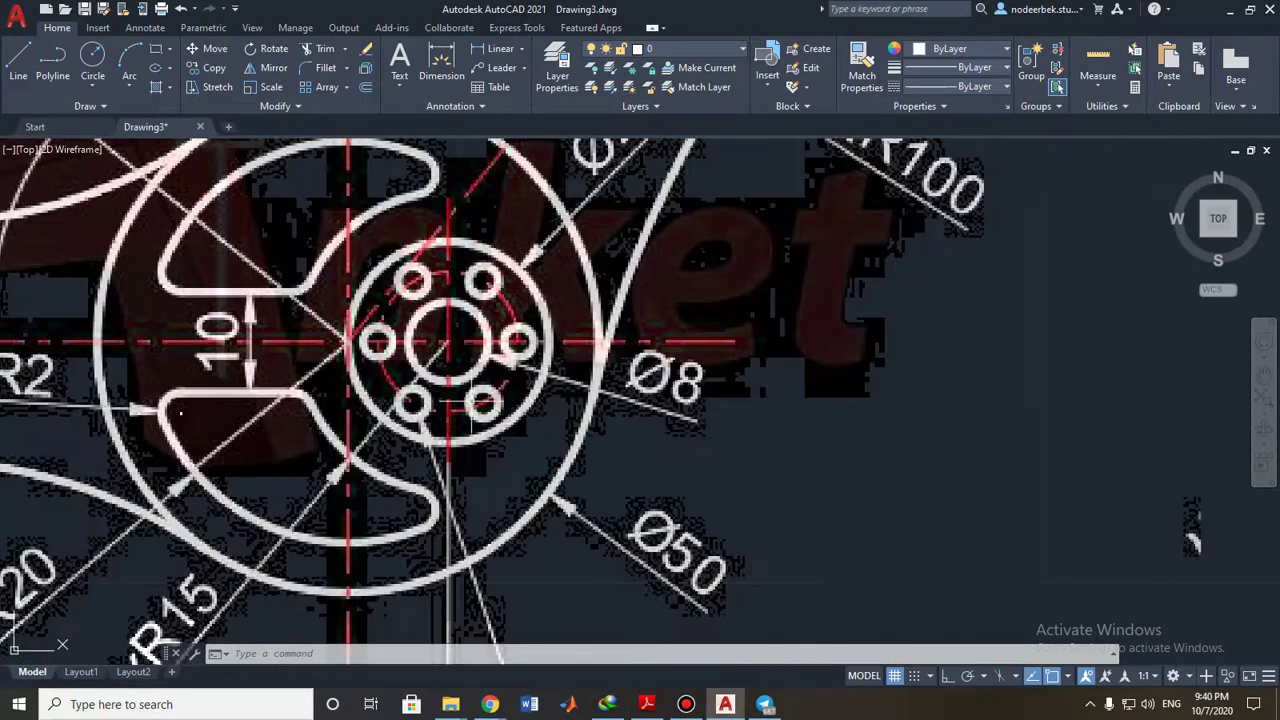
pyautogui.scroll(-2, 506, 405)
pyautogui.moveTo(921, 488); pyautogui.dragTo(831, 509, button='middle')
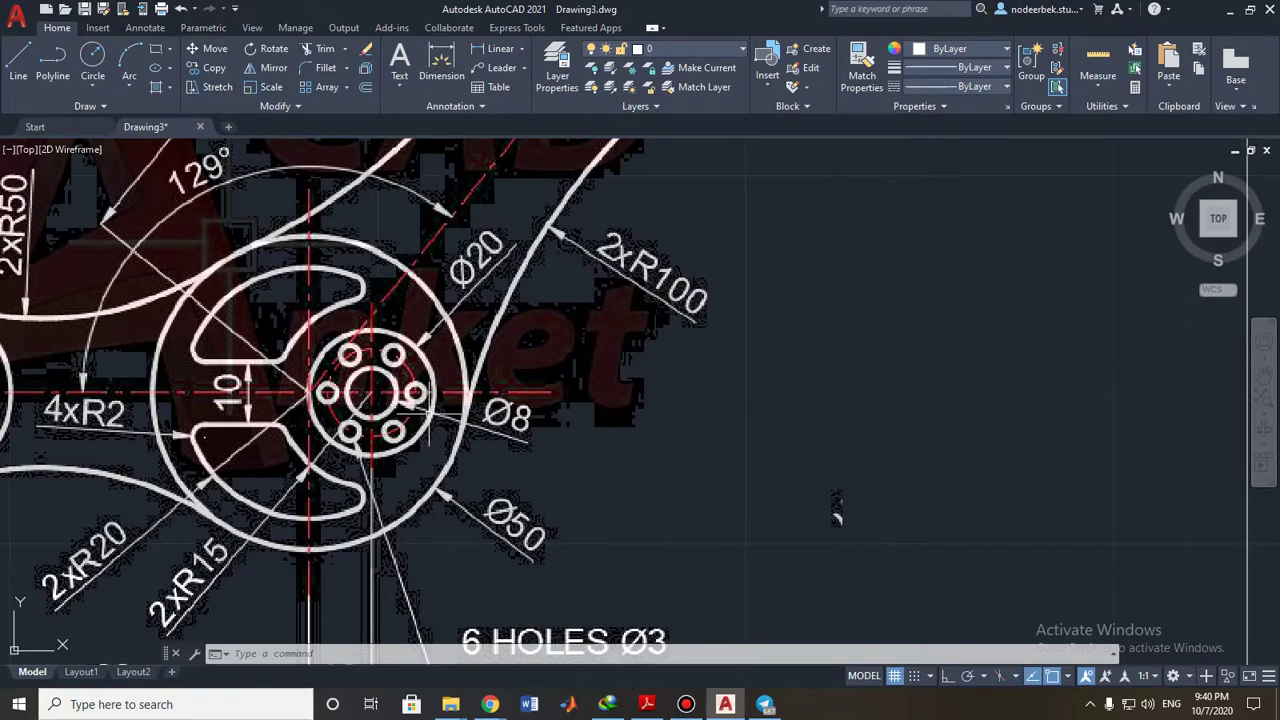
pyautogui.moveTo(838, 517)
pyautogui.mouseDown(button='middle')
pyautogui.moveTo(826, 432)
pyautogui.moveTo(923, 508)
pyautogui.moveTo(922, 560)
pyautogui.mouseUp(button='middle')
pyautogui.scroll(-3, 922, 560)
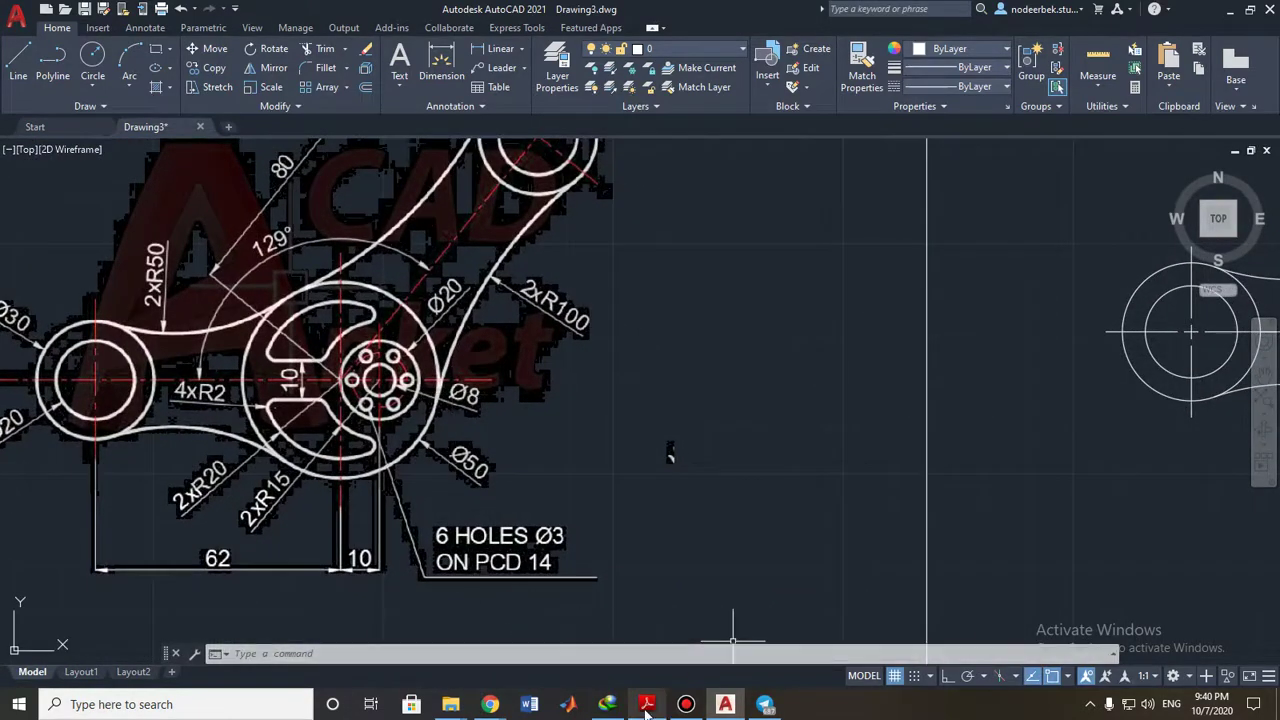
# Switch to Adobe Reader and examine the hub's small-hole callout, pitch circle and bore dimensions in Drawings_4.pdf.
pyautogui.hotkey('alt', 'Tab')
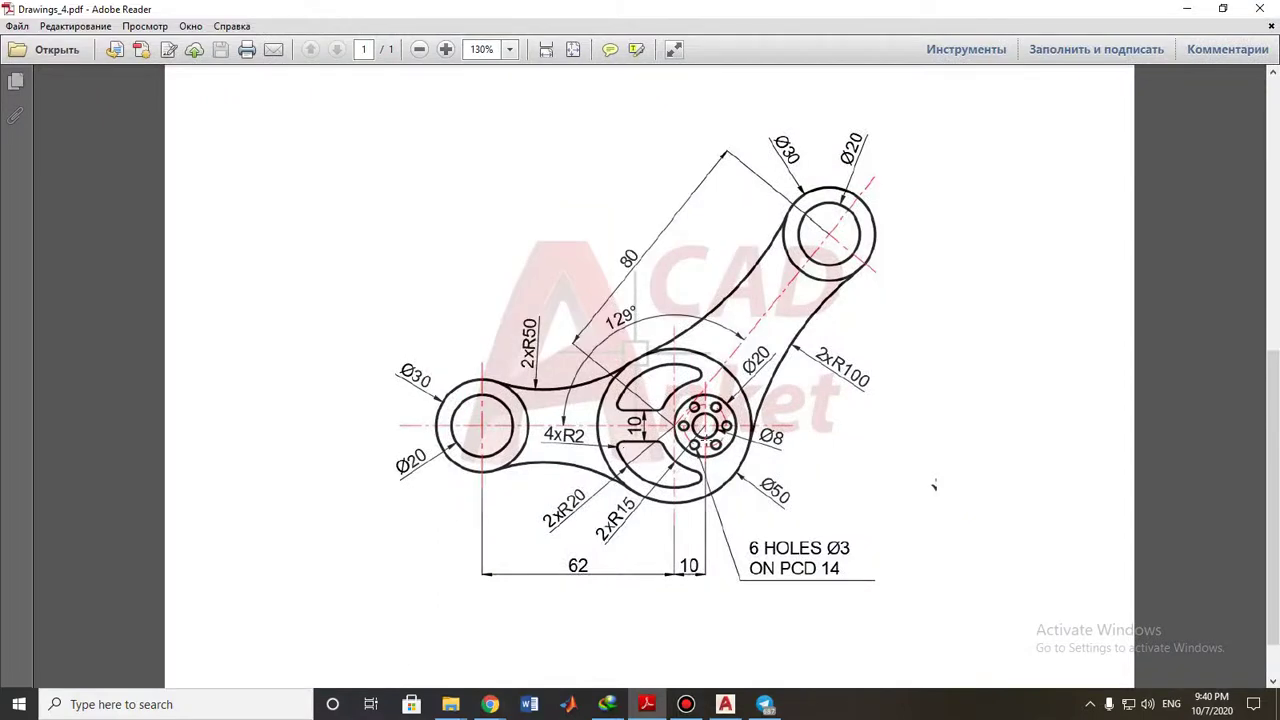
pyautogui.keyDown('ctrl'); pyautogui.scroll(3, 934, 485); pyautogui.keyUp('ctrl')
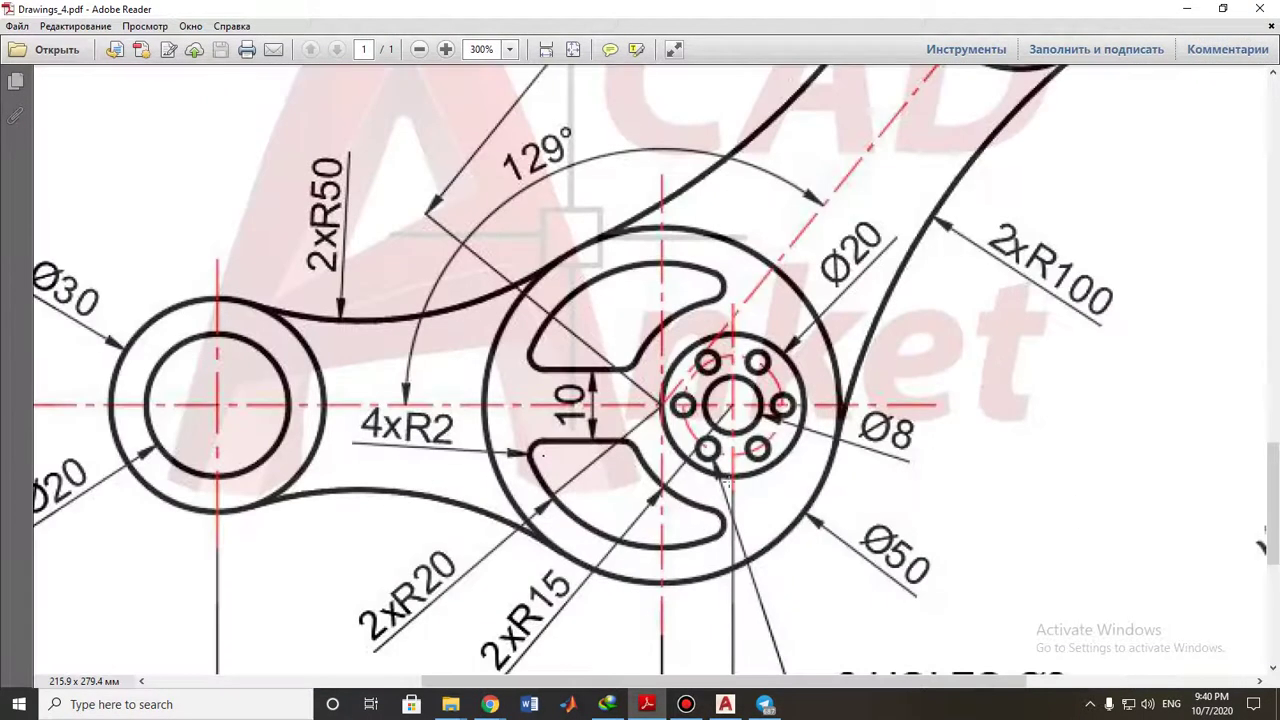
pyautogui.scroll(-2, 728, 475)
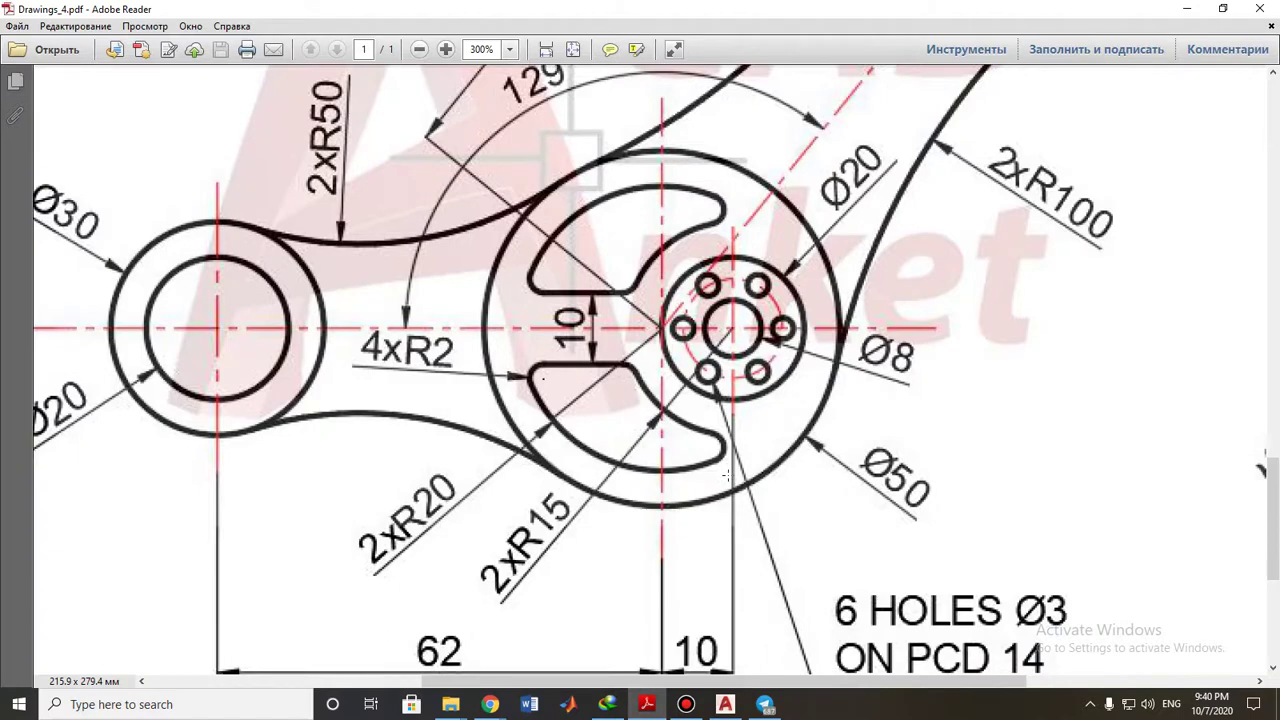
pyautogui.scroll(-2, 726, 476)
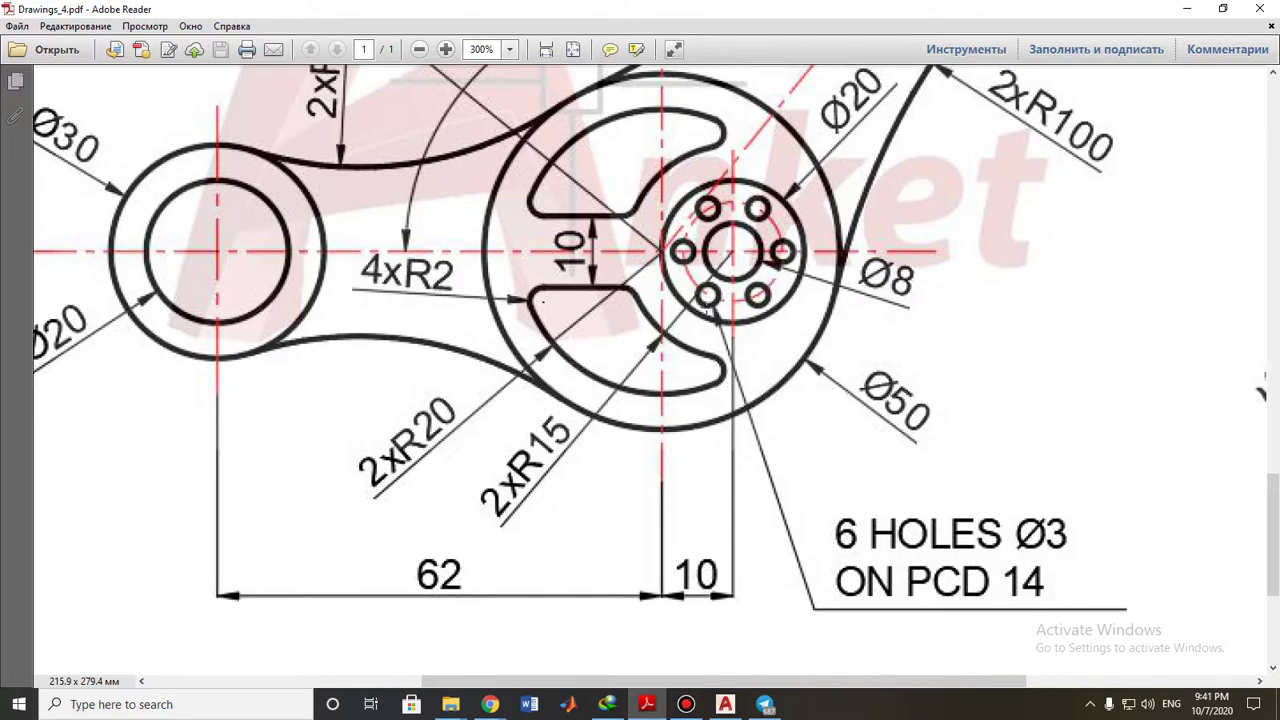
pyautogui.scroll(2, 792, 268)
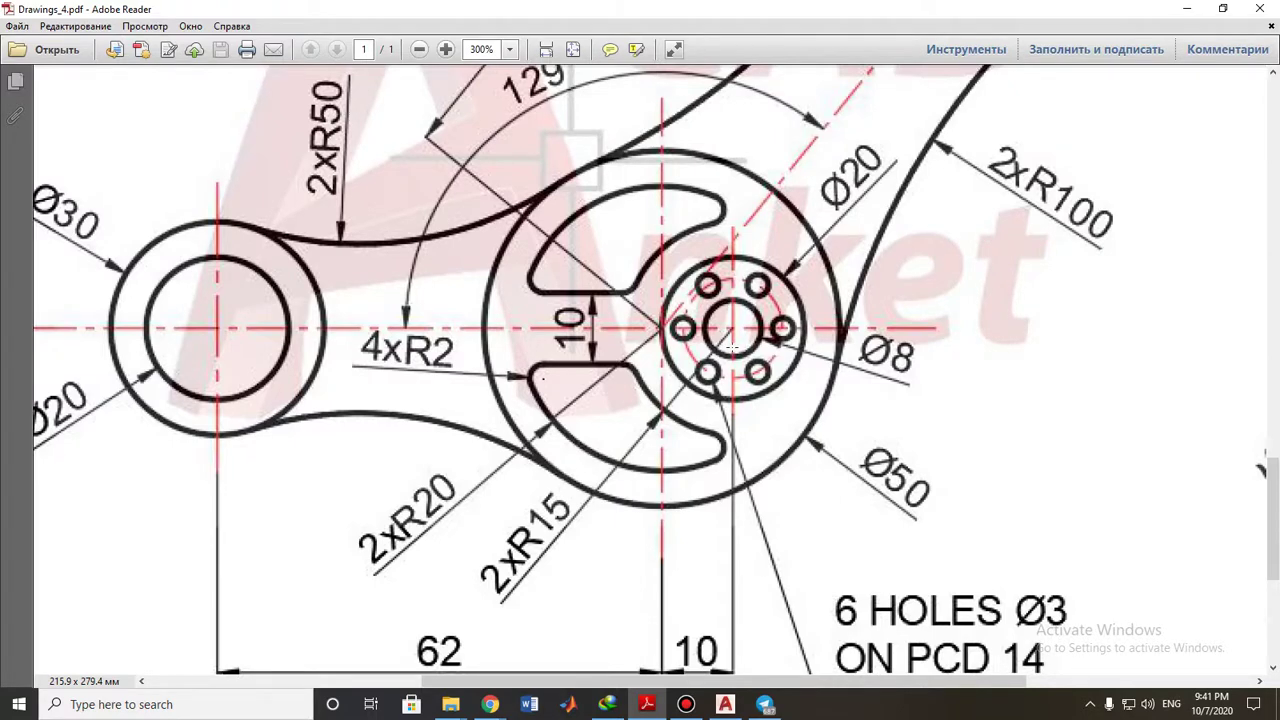
pyautogui.scroll(-2, 732, 346)
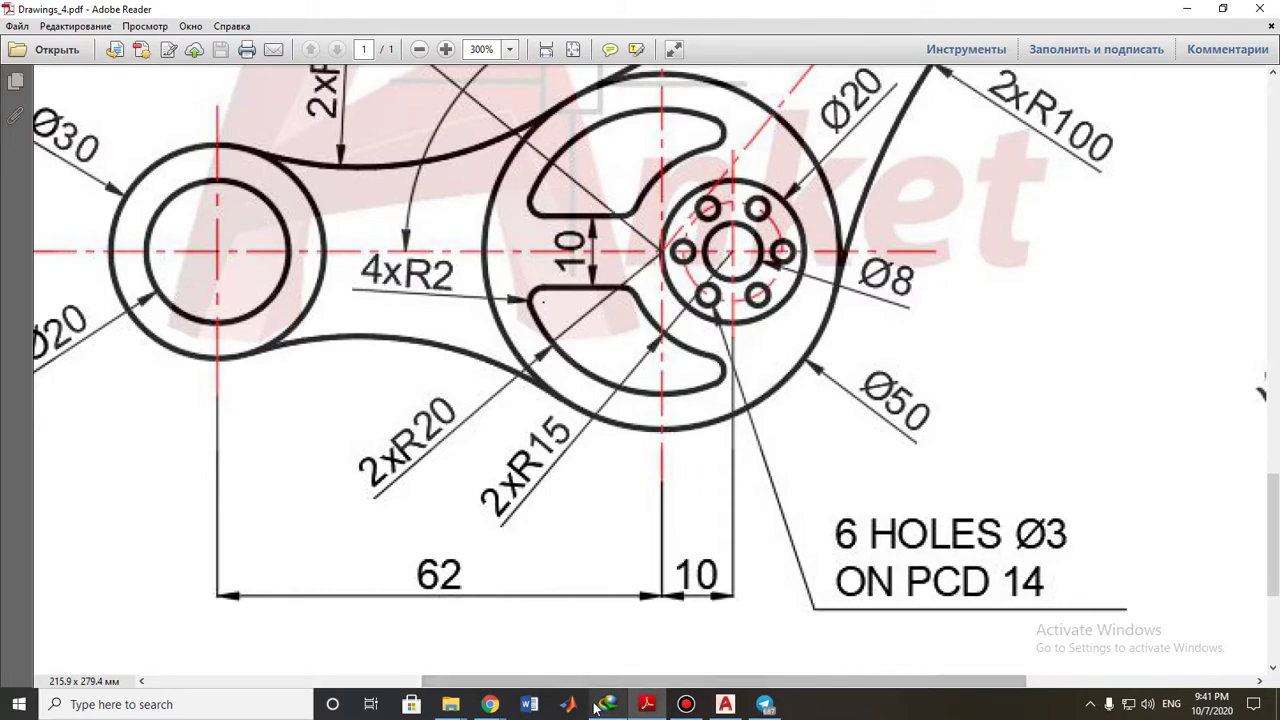
# Switch back to AutoCAD and compare the concentric circles drawn inside the hub with the hole pattern in the reference image.
pyautogui.click(724, 705)
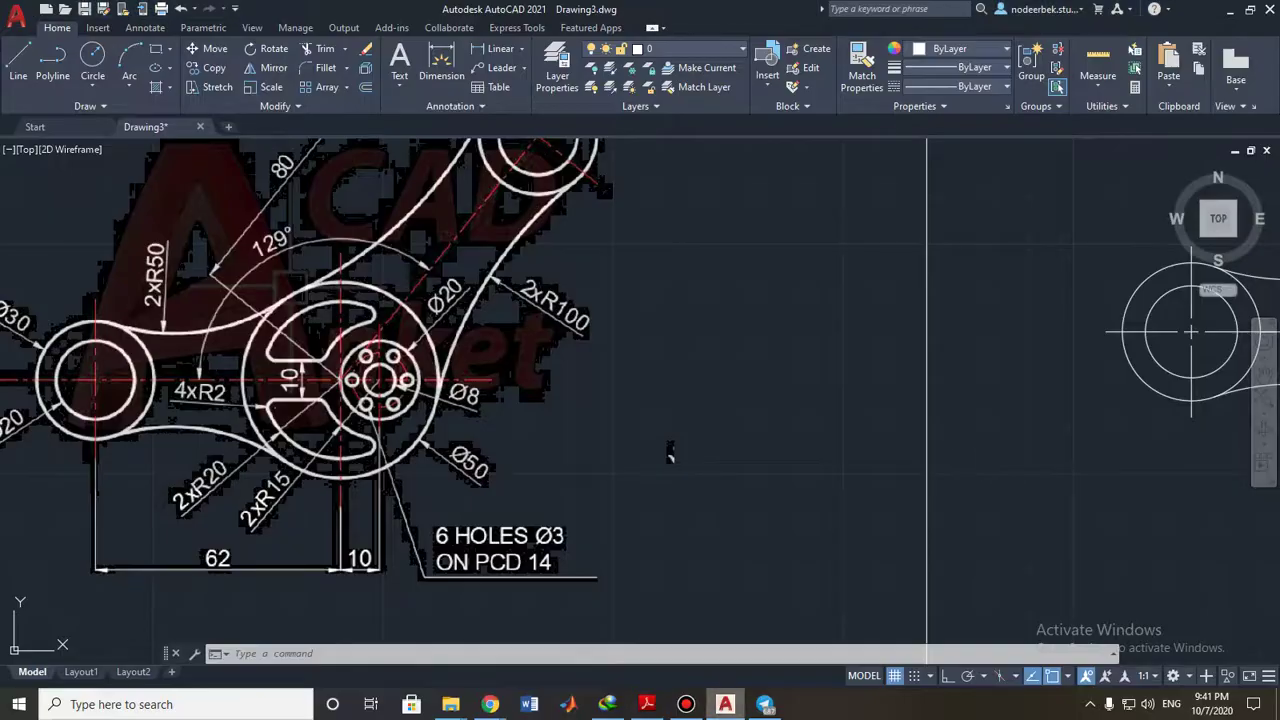
pyautogui.moveTo(669, 451); pyautogui.dragTo(223, 451, button='middle')
pyautogui.moveTo(1092, 418); pyautogui.dragTo(831, 429, button='middle')
pyautogui.scroll(4, 750, 306)
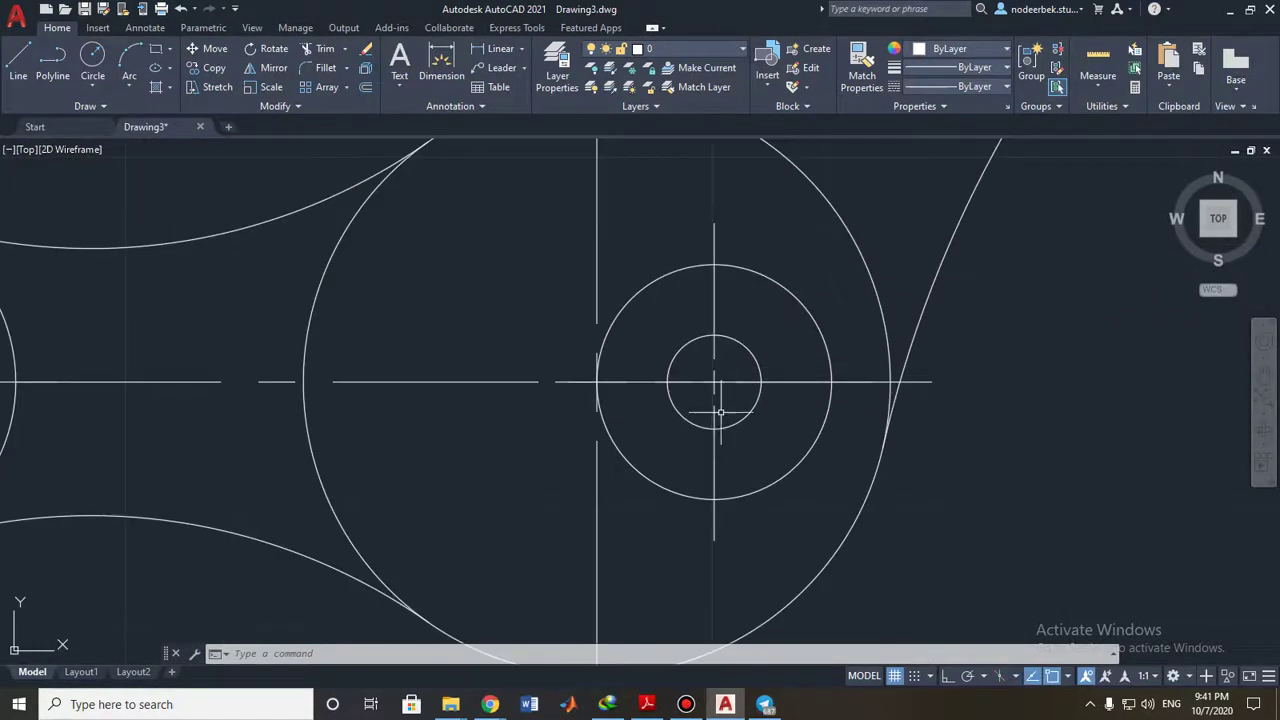
pyautogui.scroll(5, 720, 423)
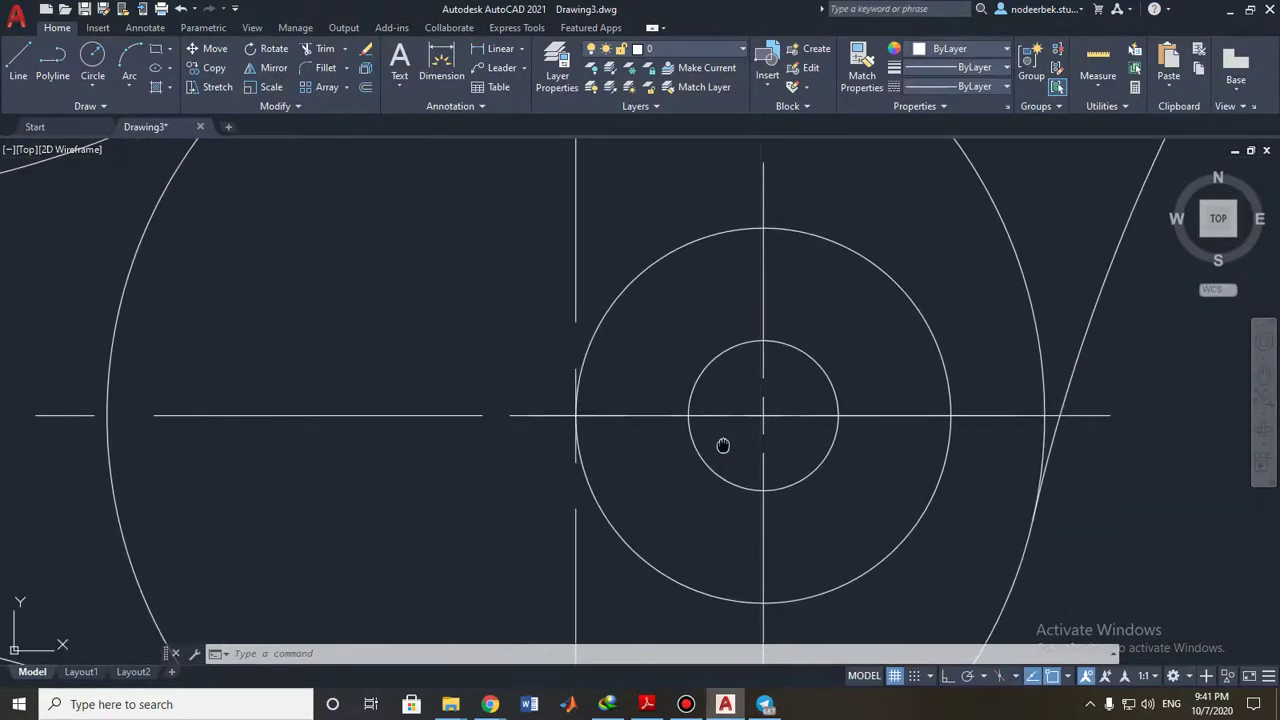
pyautogui.scroll(3, 740, 463)
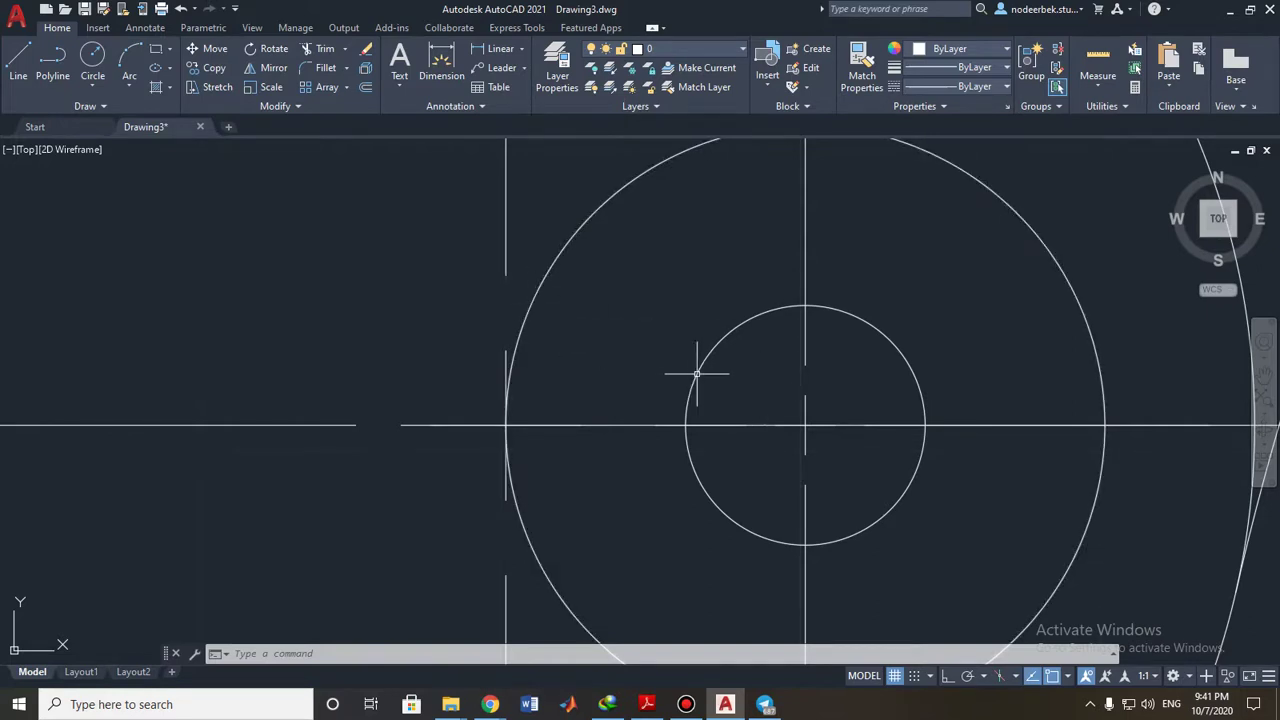
pyautogui.moveTo(618, 485)
pyautogui.mouseDown(button='middle')
pyautogui.moveTo(886, 461)
pyautogui.moveTo(908, 437)
pyautogui.mouseUp(button='middle')
pyautogui.scroll(-2, 880, 455)
pyautogui.scroll(-2, 805, 486)
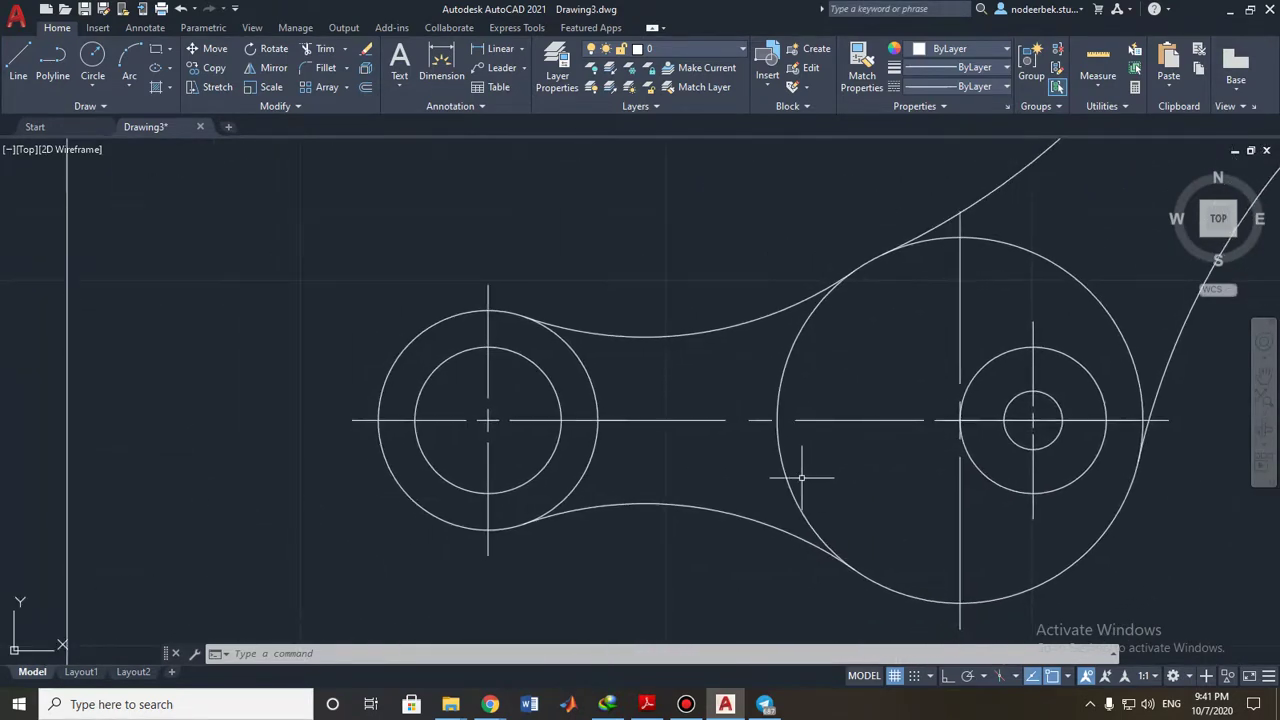
pyautogui.moveTo(623, 477); pyautogui.dragTo(943, 457, button='middle')
pyautogui.scroll(-2, 943, 457)
pyautogui.moveTo(236, 464); pyautogui.dragTo(537, 463, button='middle')
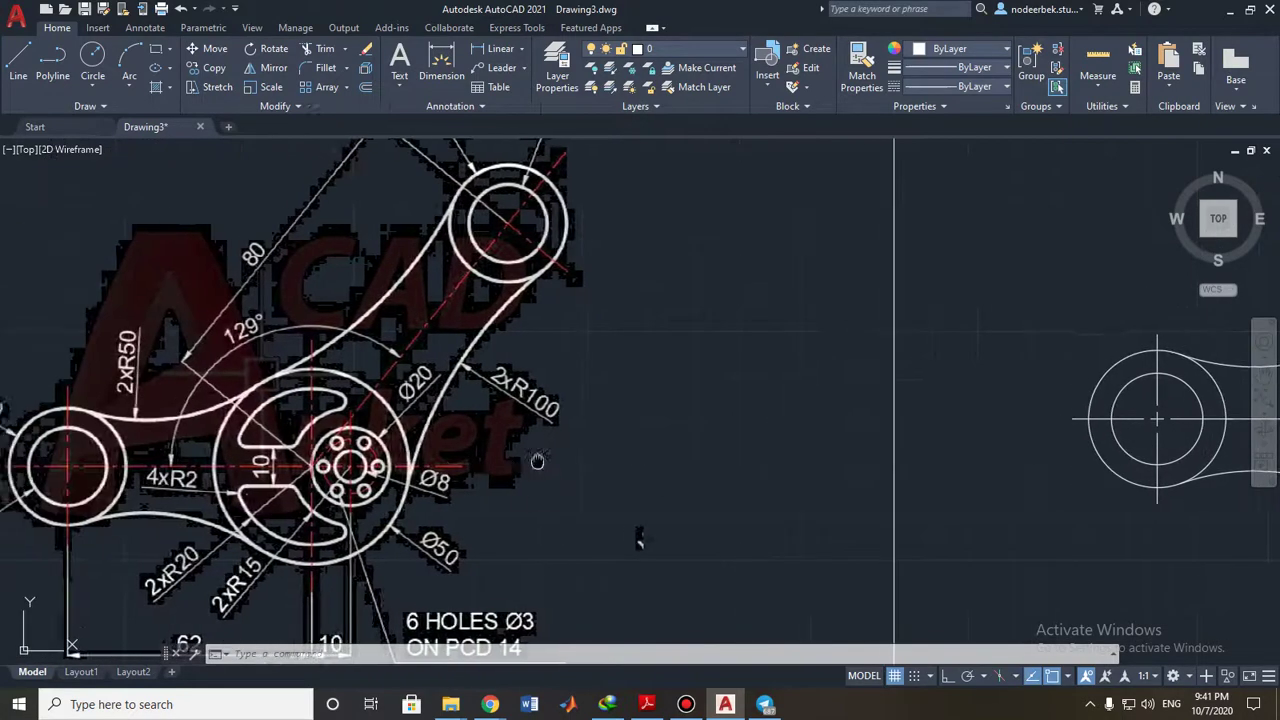
pyautogui.scroll(2, 376, 471)
pyautogui.moveTo(362, 485); pyautogui.dragTo(483, 457, button='middle')
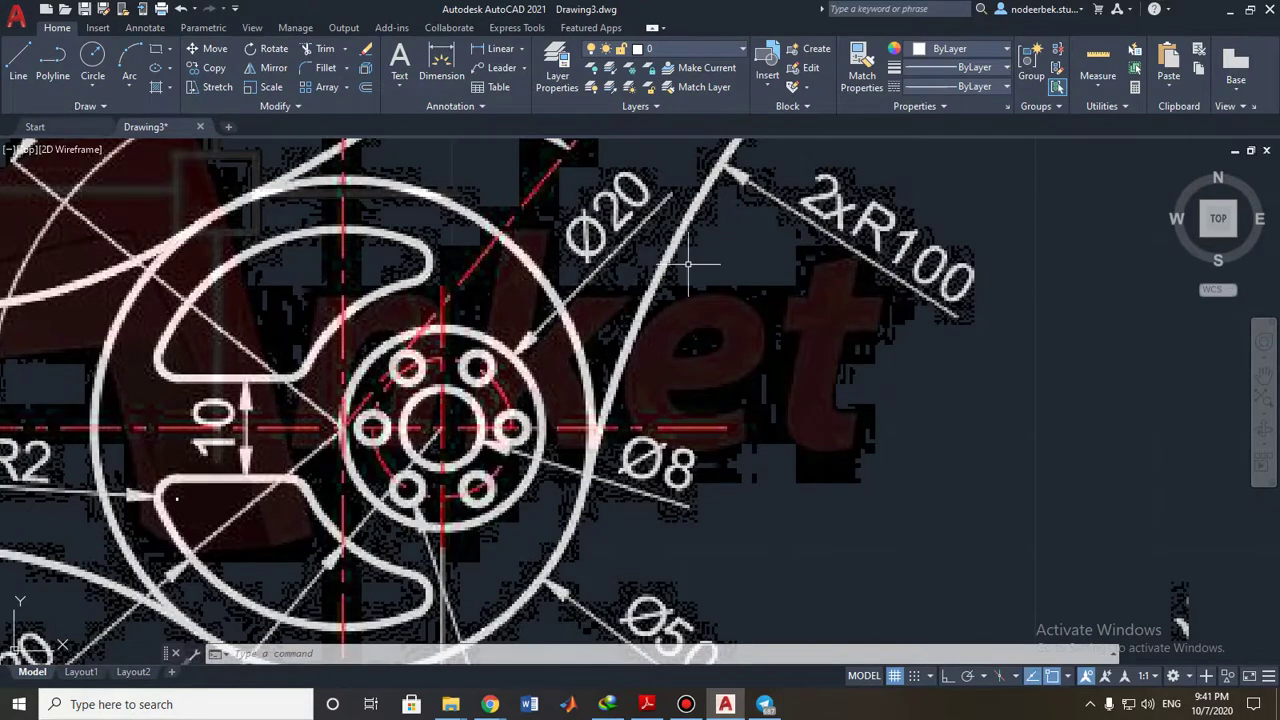
pyautogui.scroll(-1, 878, 352)
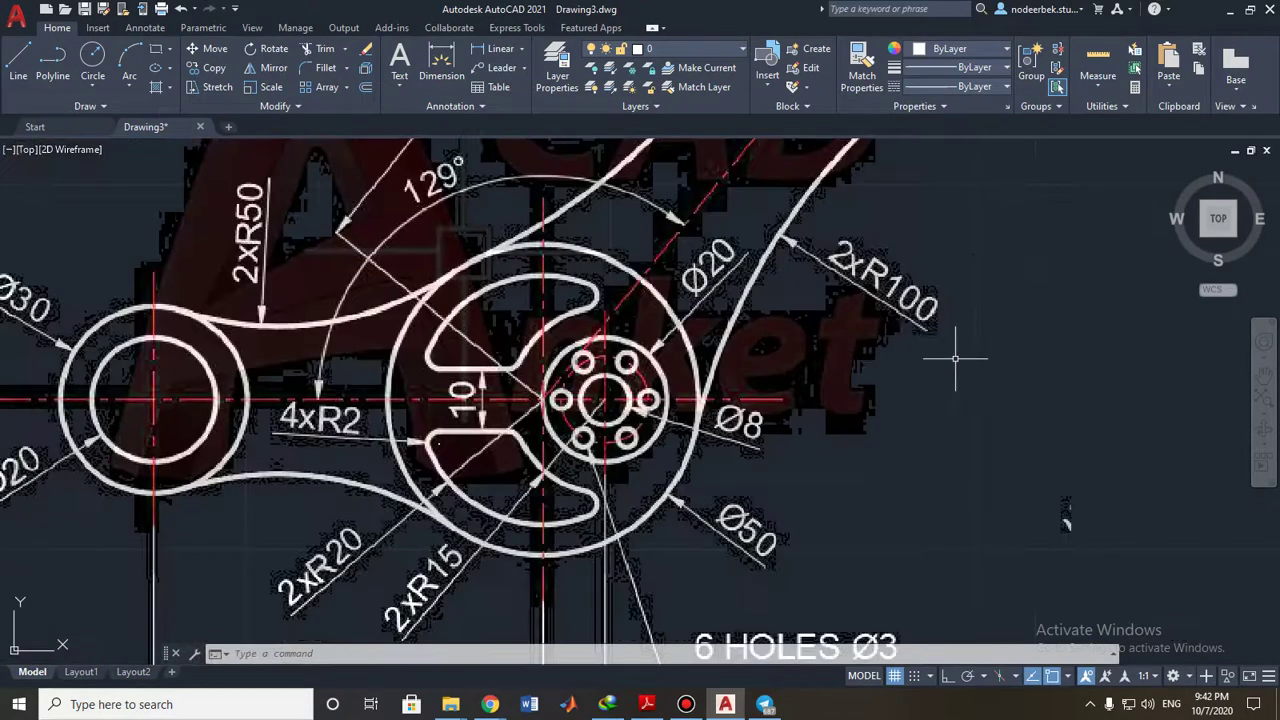
pyautogui.moveTo(911, 360); pyautogui.dragTo(451, 349, button='middle')
pyautogui.moveTo(1014, 362); pyautogui.dragTo(662, 362, button='middle')
pyautogui.scroll(-1, 826, 363)
pyautogui.moveTo(899, 351); pyautogui.dragTo(708, 349, button='middle')
pyautogui.moveTo(1020, 347); pyautogui.dragTo(743, 351, button='middle')
pyautogui.scroll(4, 864, 339)
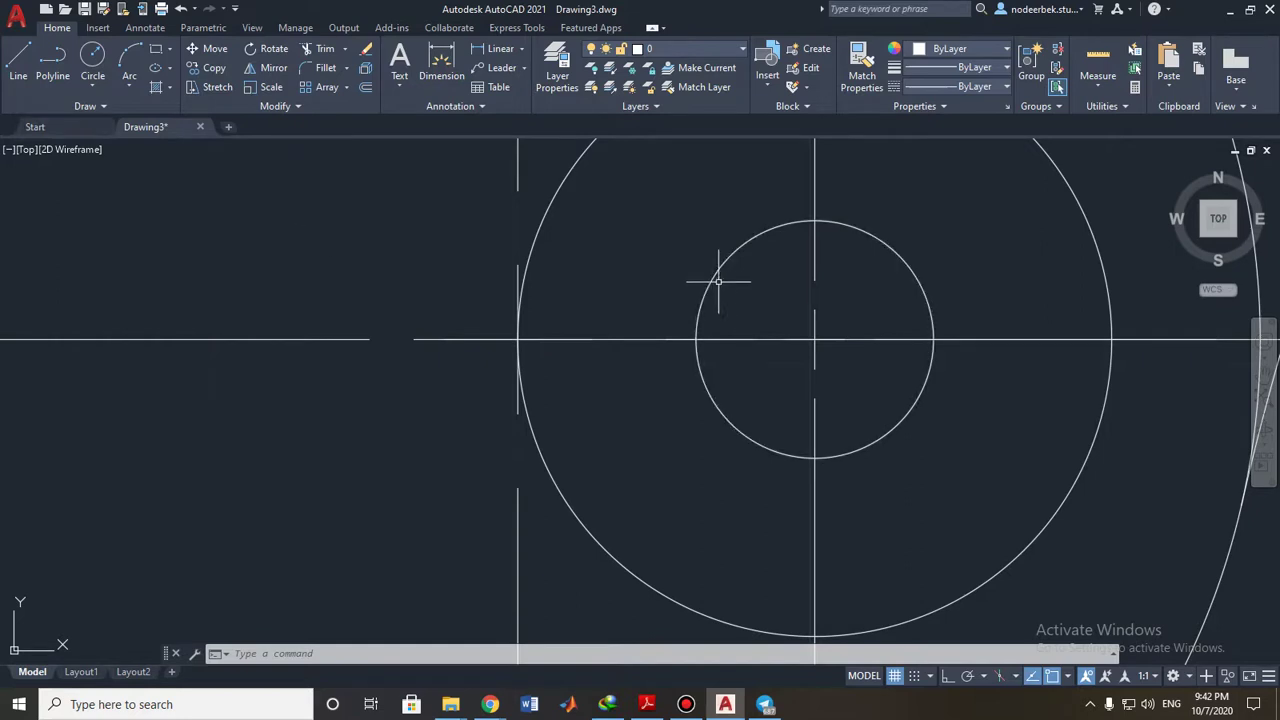
pyautogui.click(93, 57)
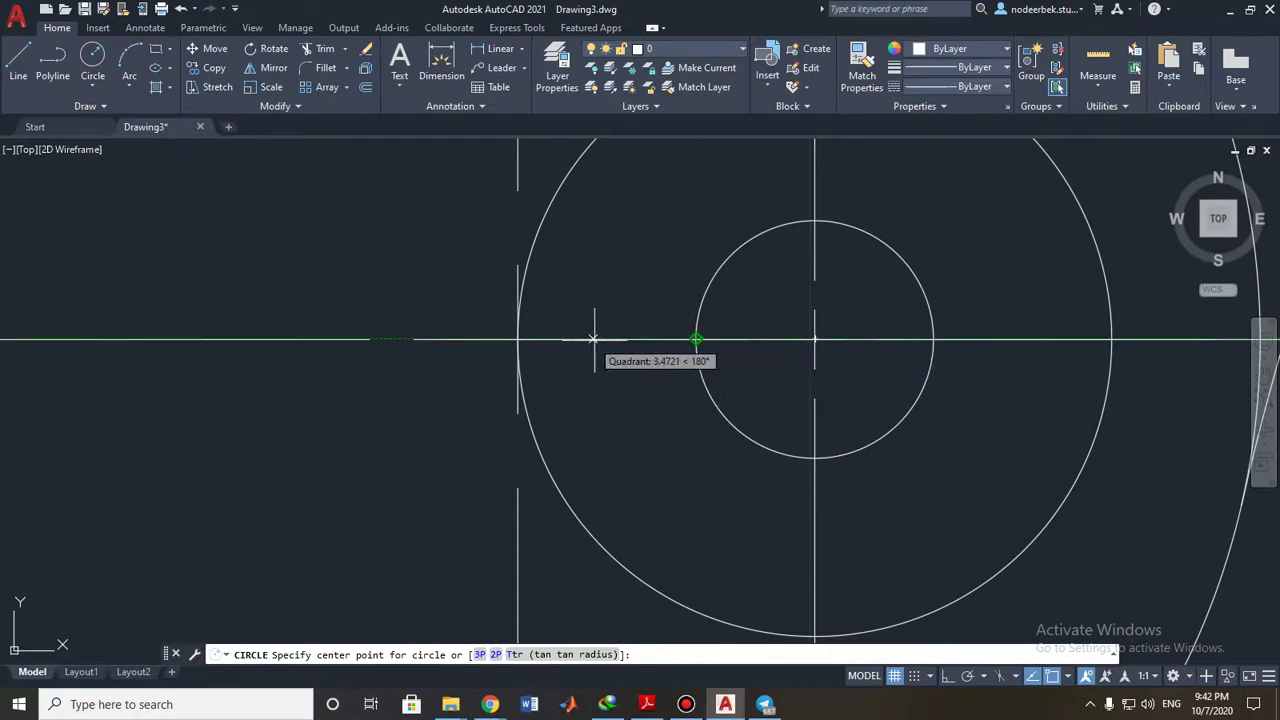
pyautogui.keyDown('shift'); pyautogui.rightClick(696, 340); pyautogui.keyUp('shift')
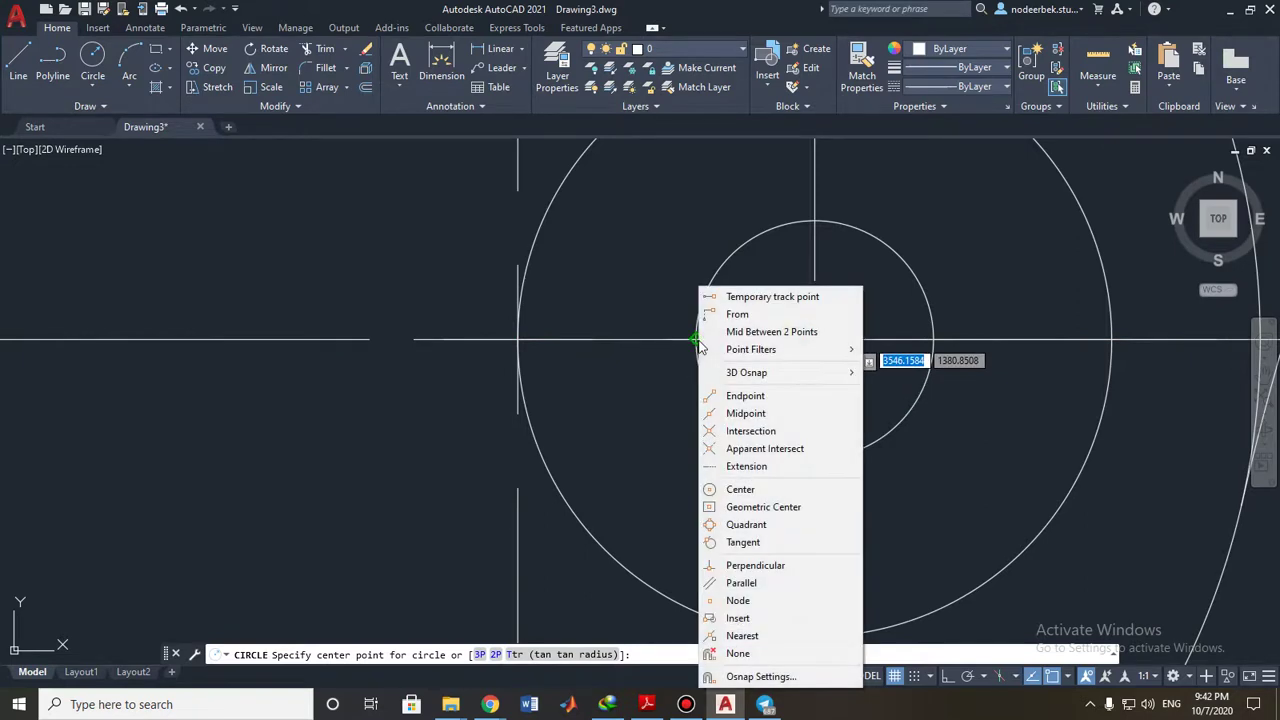
pyautogui.click(757, 289)
pyautogui.click(696, 340)
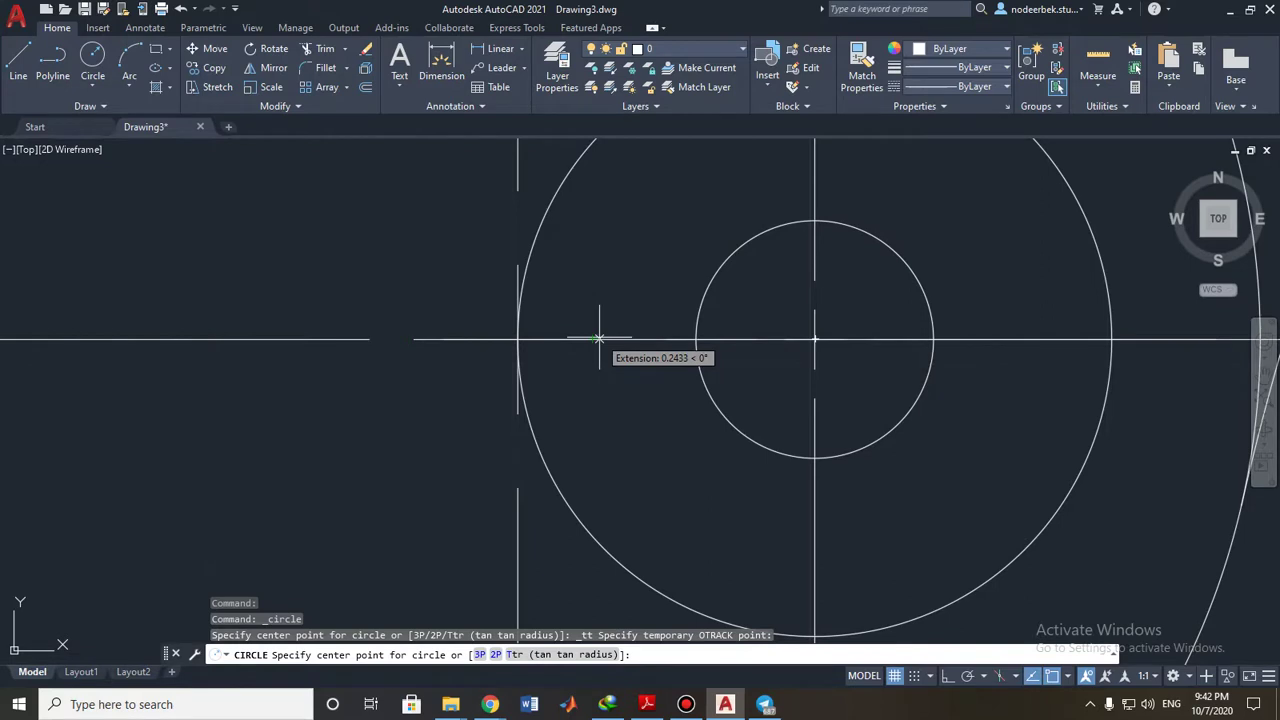
pyautogui.write('3')
pyautogui.press('Return')
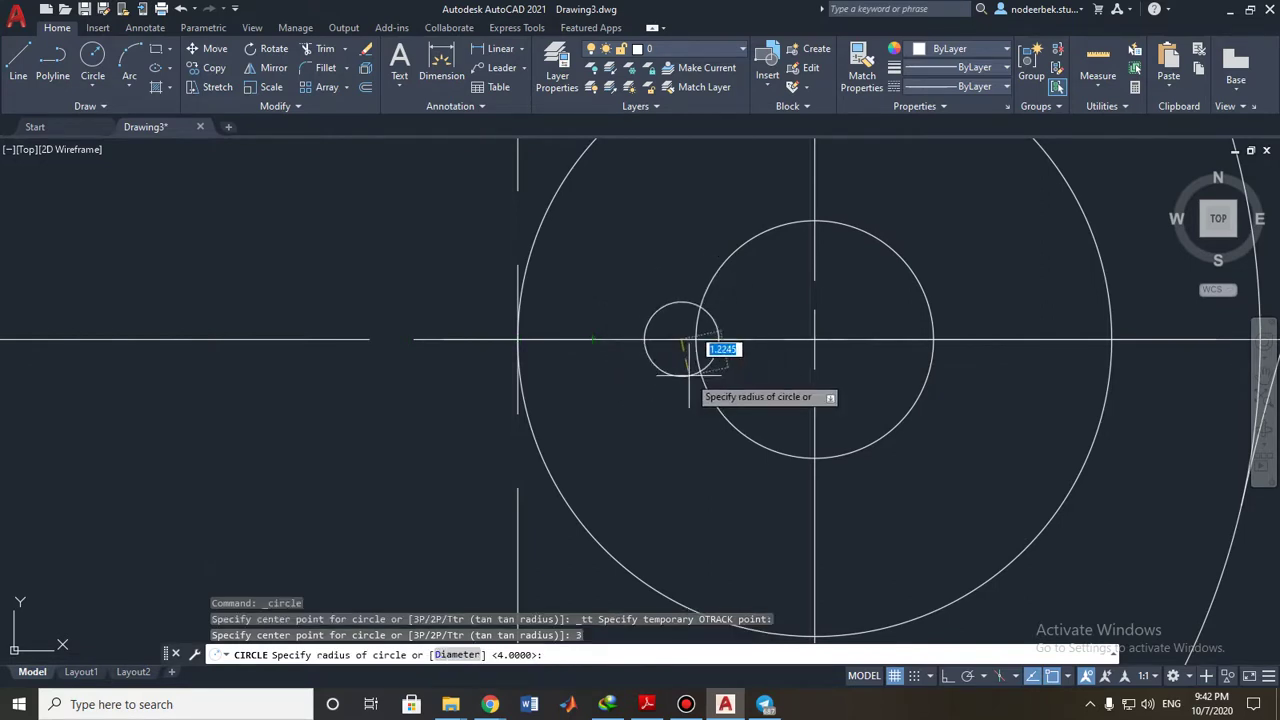
pyautogui.hotkey('ctrl', 'z')
pyautogui.press('Escape')
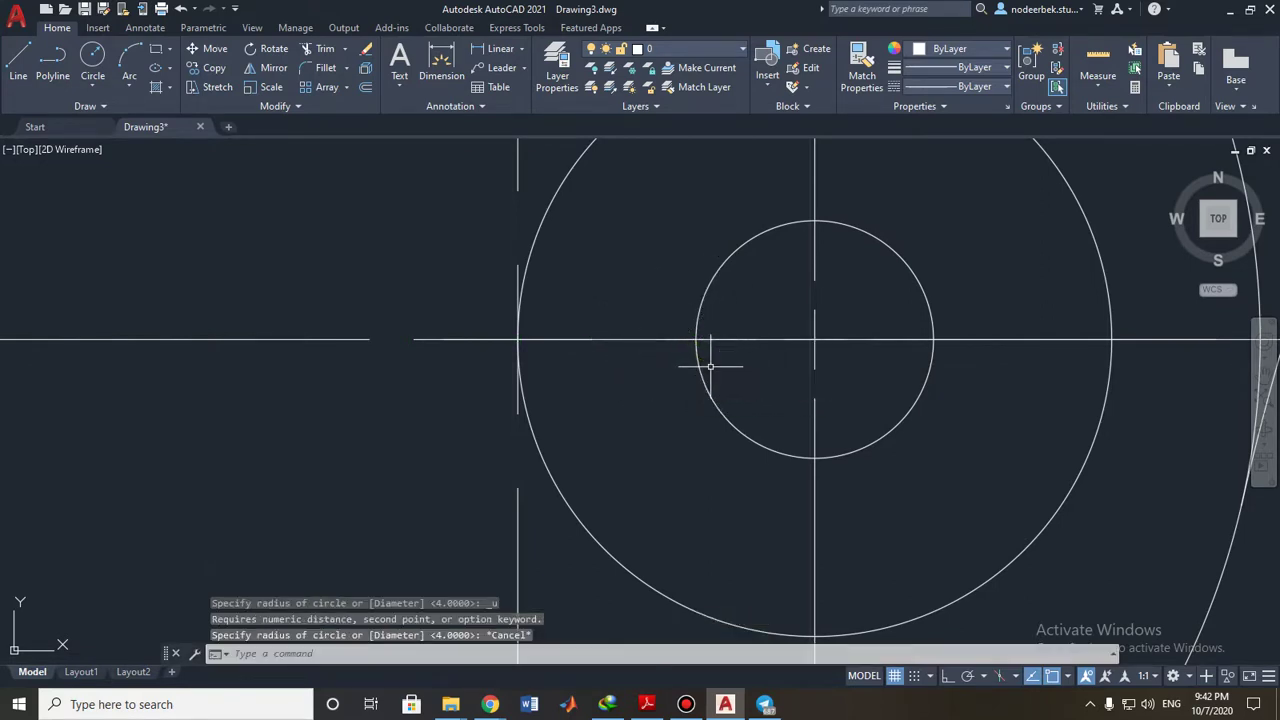
# Draw a 3 mm diameter circle on the horizontal centreline, centred 3 mm outward from the left quadrant of the 8 mm bore.
pyautogui.click(93, 60)
pyautogui.keyDown('shift'); pyautogui.rightClick(607, 283); pyautogui.keyUp('shift')
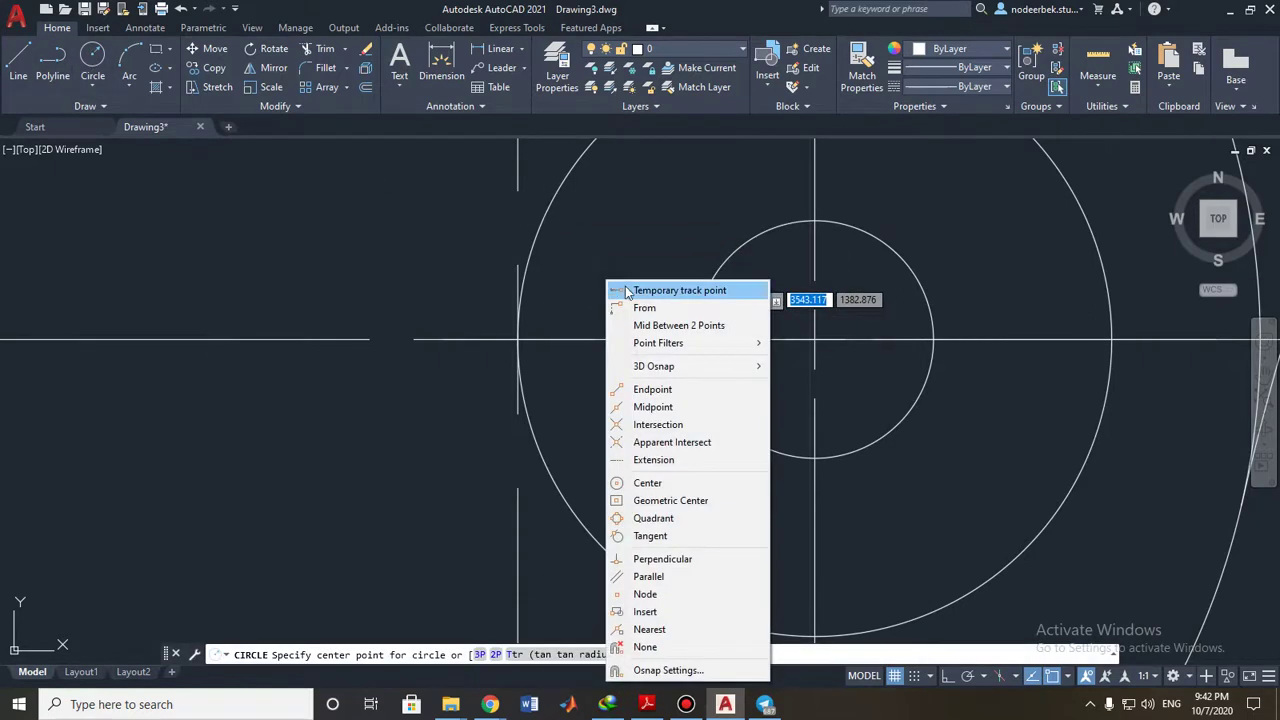
pyautogui.click(627, 291)
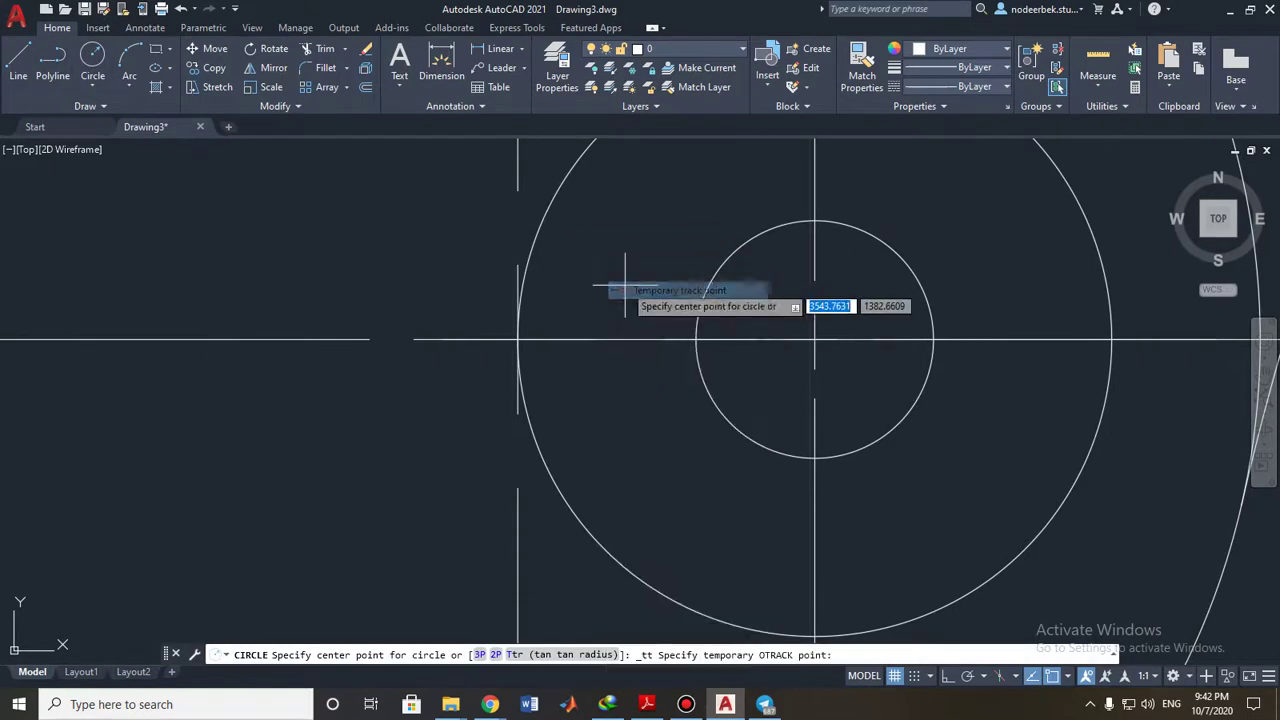
pyautogui.click(696, 340)
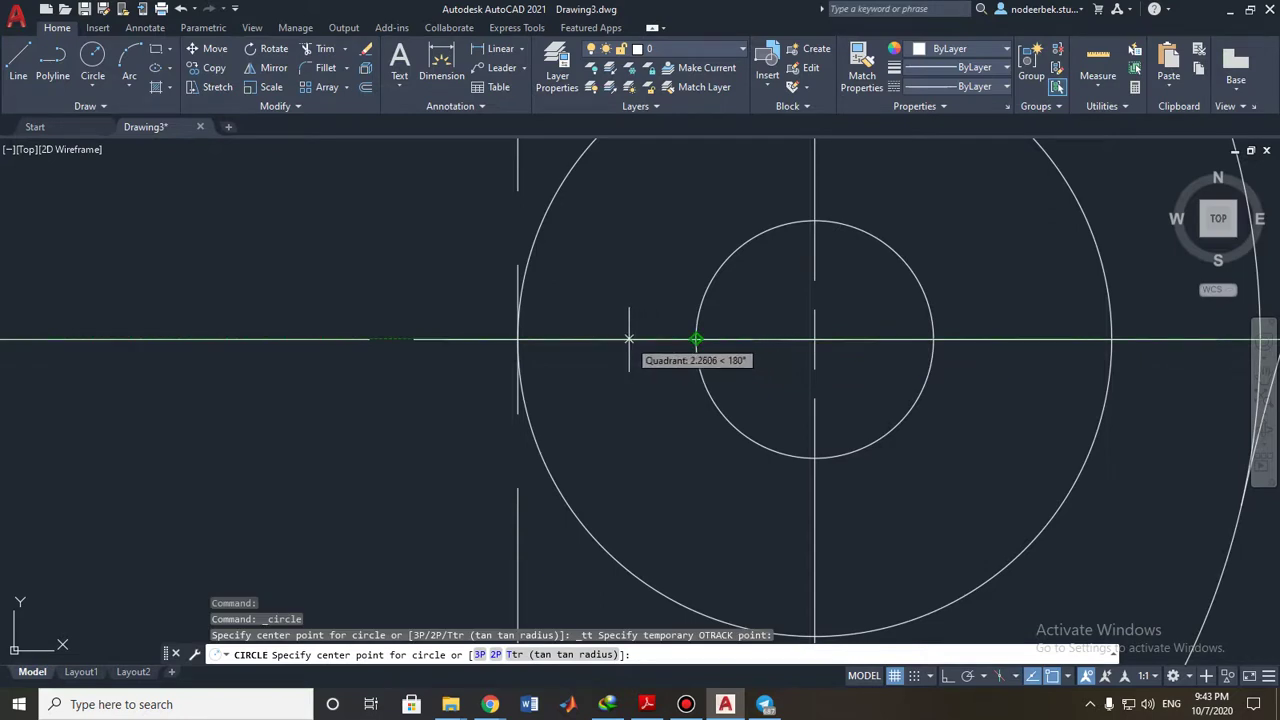
pyautogui.write('3')
pyautogui.press('Return')
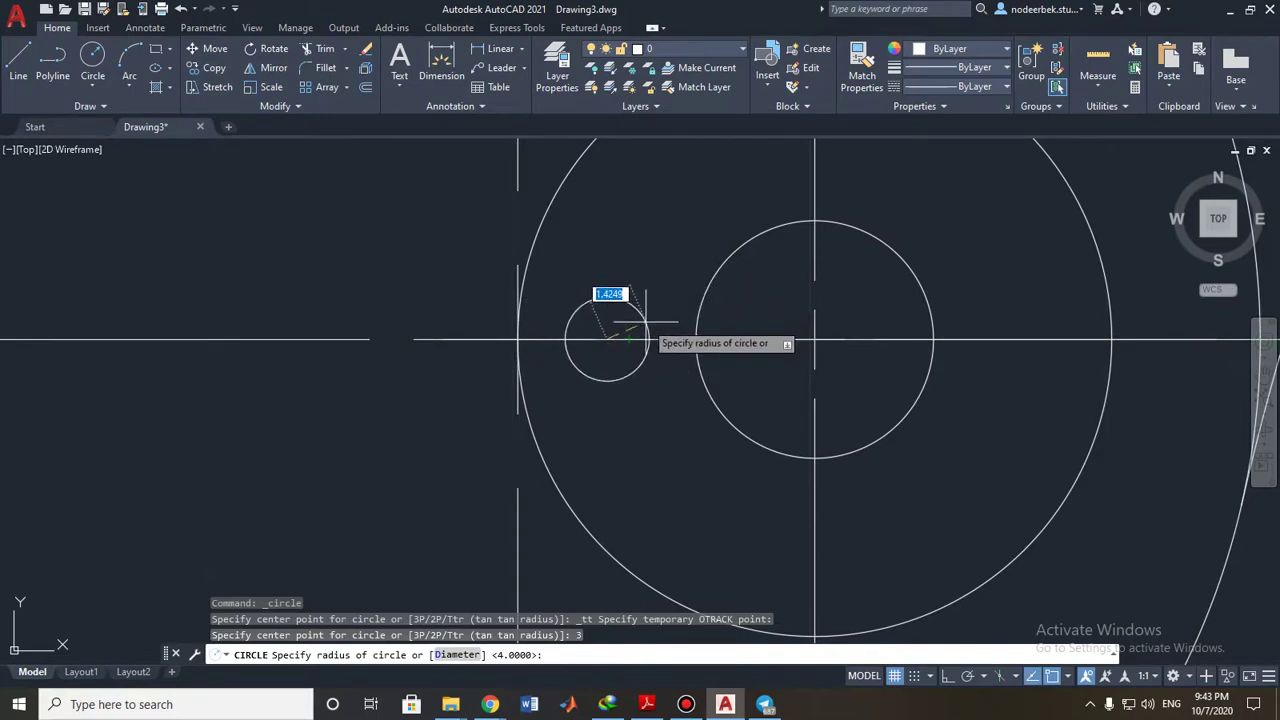
pyautogui.write('d')
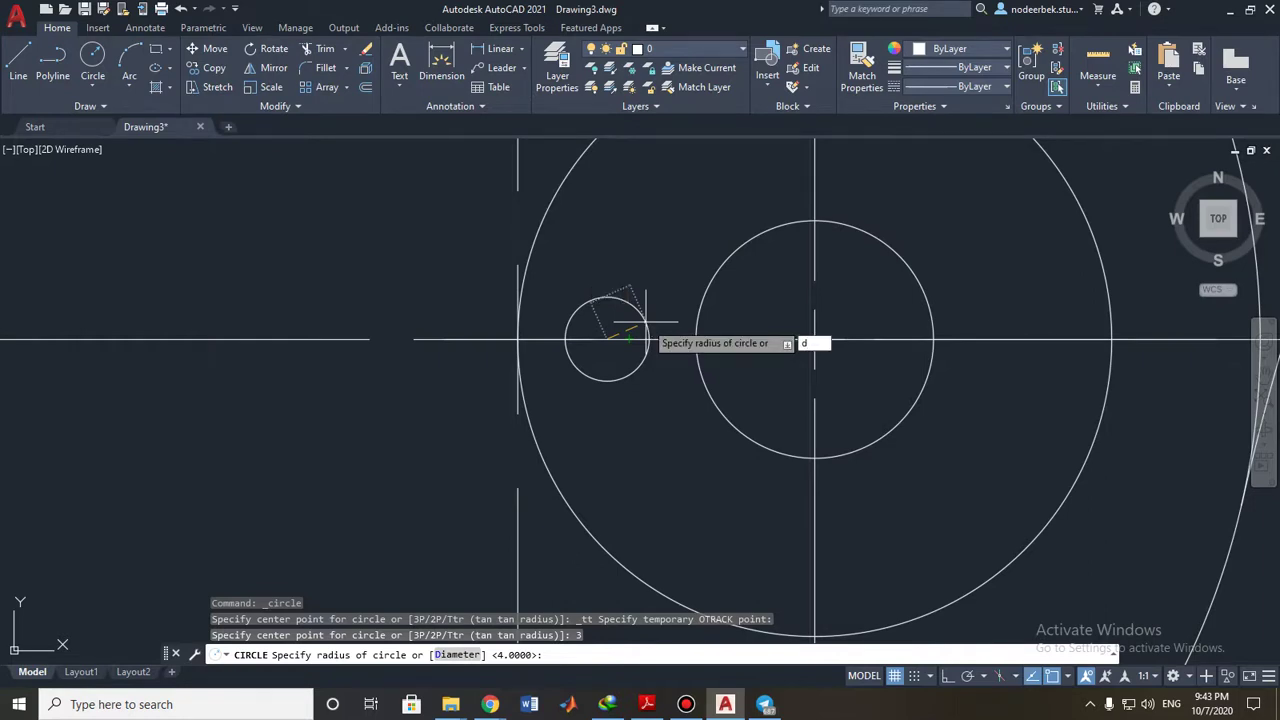
pyautogui.press('Return')
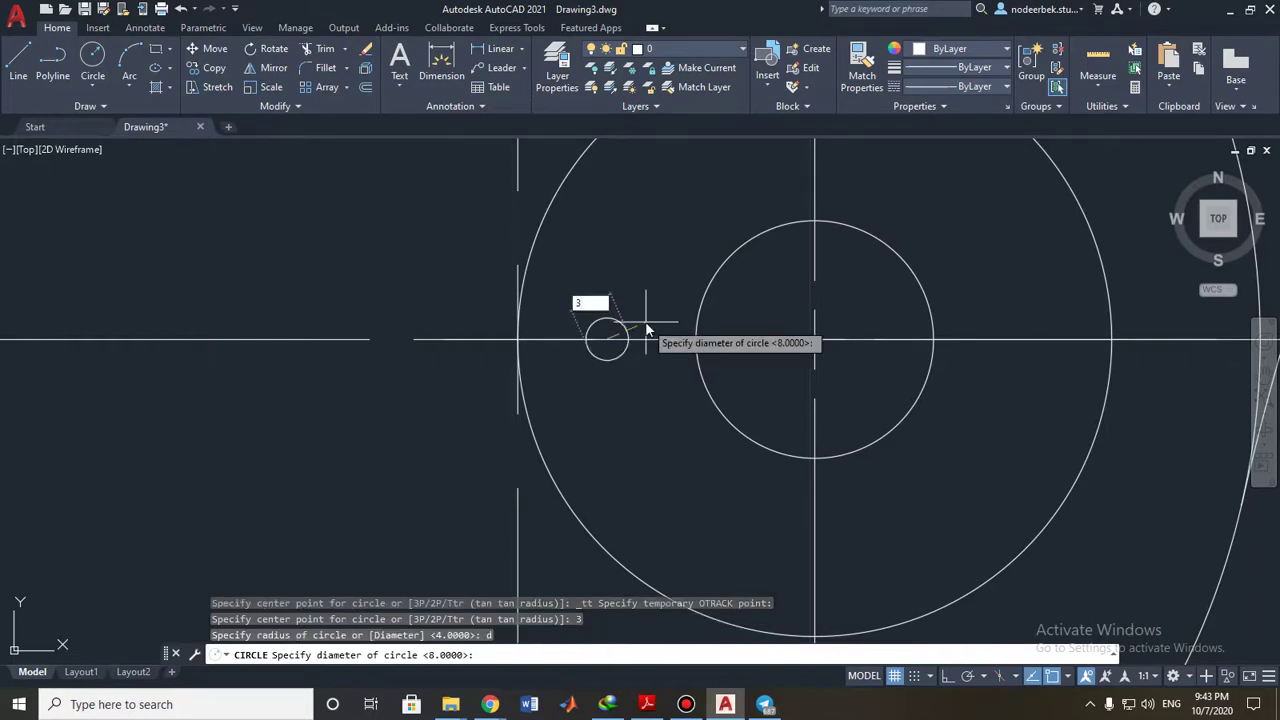
pyautogui.press('Return')
pyautogui.press('Escape')
# Check the hub's small-hole layout and pitch circle callout in the reference image against the newly drawn hole.
pyautogui.scroll(-1, 645, 322)
pyautogui.moveTo(82, 403)
pyautogui.mouseDown(button='middle')
pyautogui.moveTo(436, 325)
pyautogui.moveTo(736, 325)
pyautogui.mouseUp(button='middle')
pyautogui.scroll(-4, 430, 326)
pyautogui.scroll(1, 191, 355)
pyautogui.scroll(1, 411, 409)
pyautogui.moveTo(411, 409); pyautogui.dragTo(811, 443, button='middle')
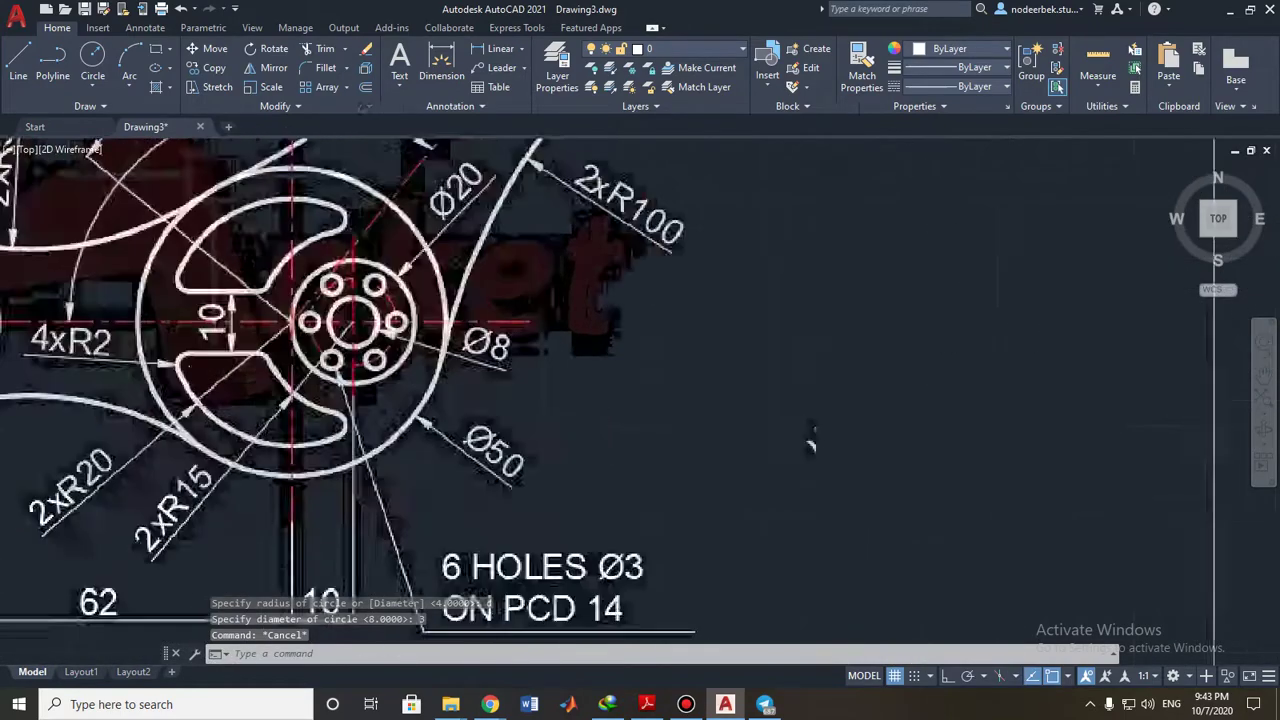
pyautogui.scroll(3, 304, 347)
pyautogui.scroll(-6, 385, 337)
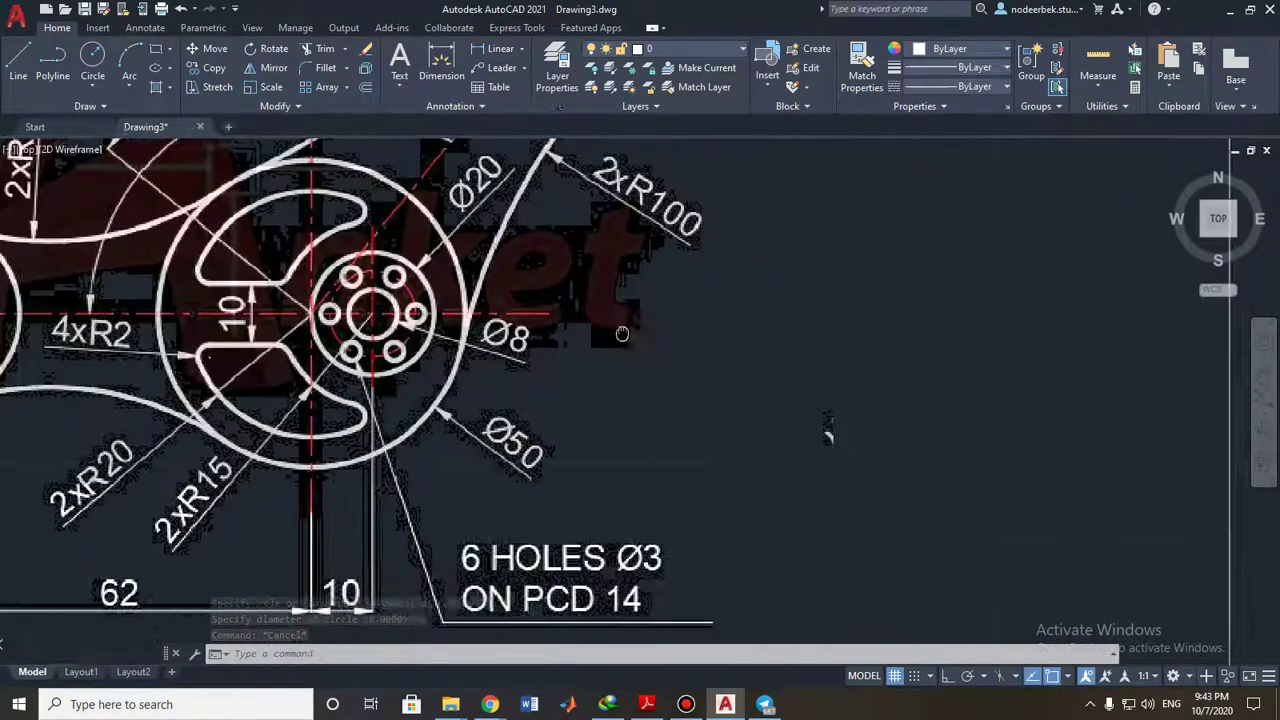
# Draw the pitch circle centred on the 8 mm bore, passing through the centre of the small 3 mm hole.
pyautogui.moveTo(822, 315); pyautogui.dragTo(395, 323, button='middle')
pyautogui.scroll(4, 711, 311)
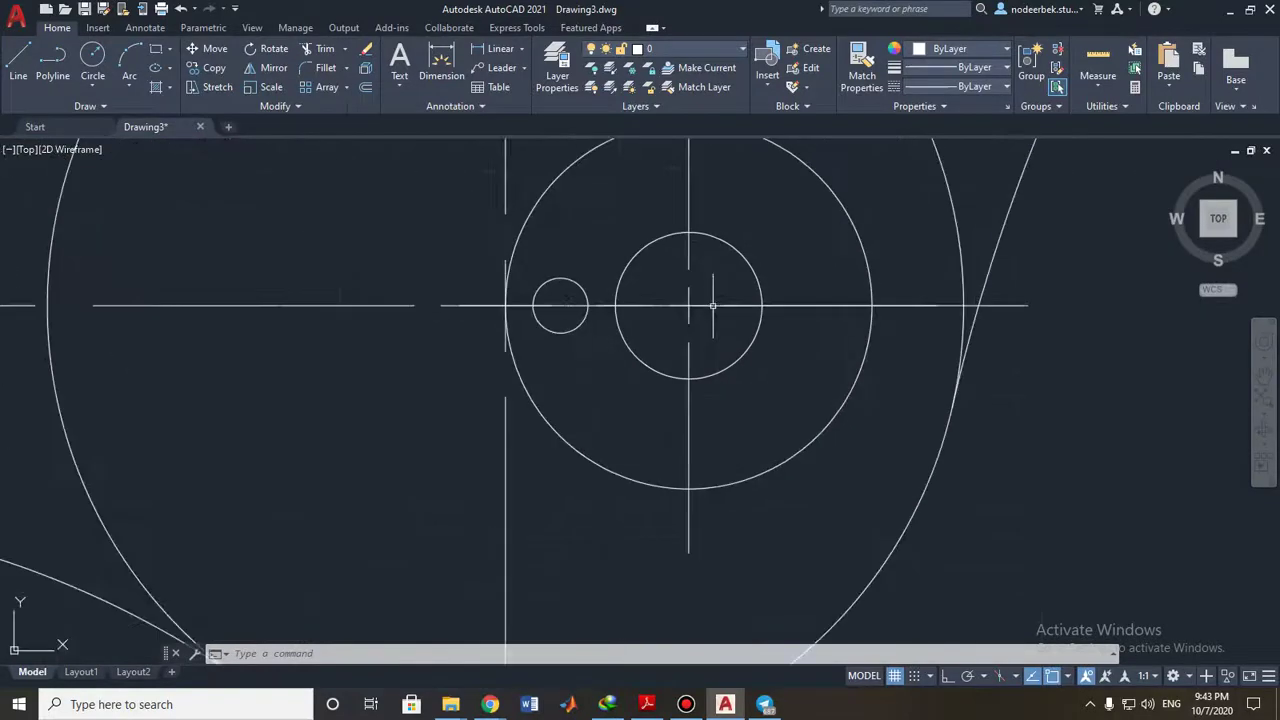
pyautogui.moveTo(712, 306); pyautogui.dragTo(641, 343, button='middle')
pyautogui.click(88, 58)
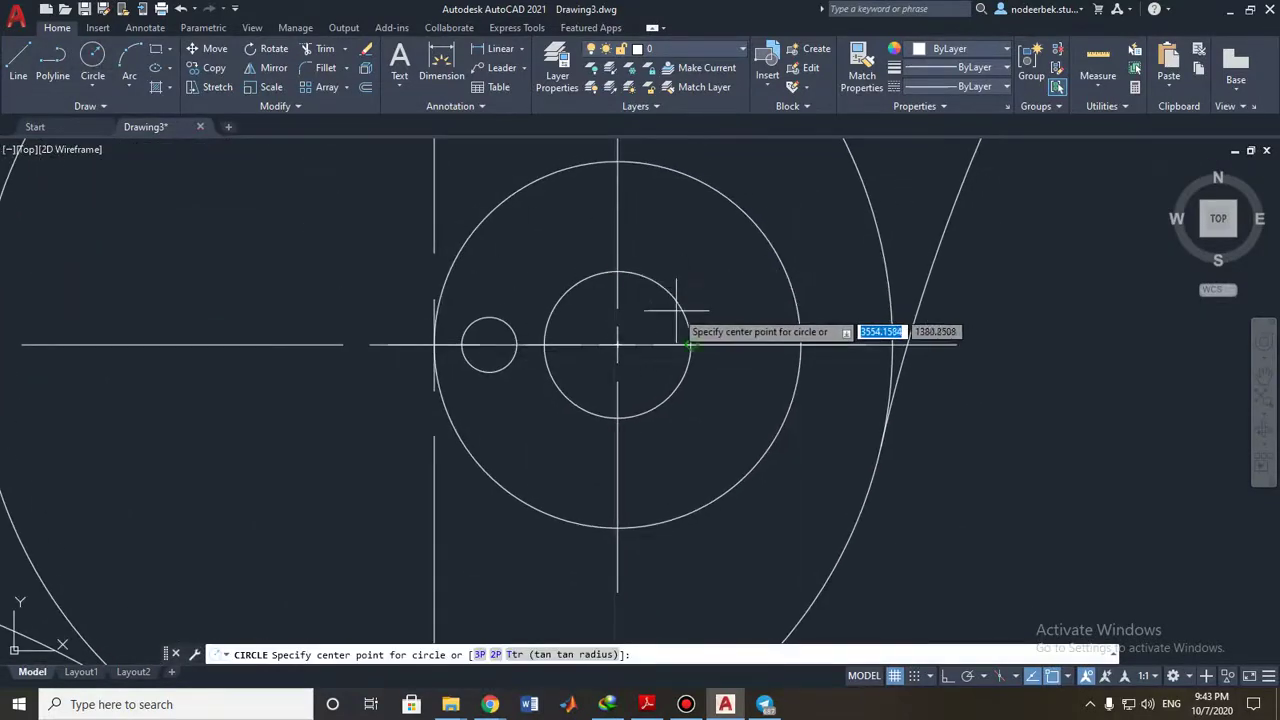
pyautogui.click(617, 345)
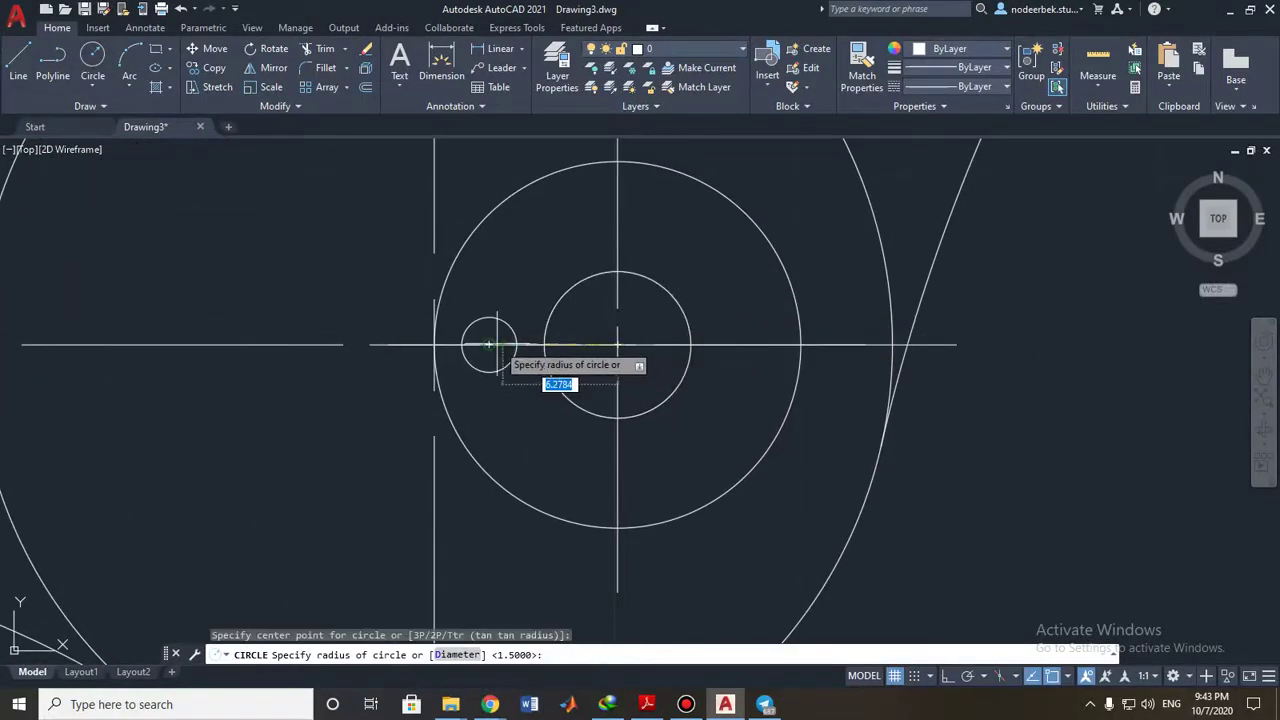
pyautogui.scroll(2, 489, 345)
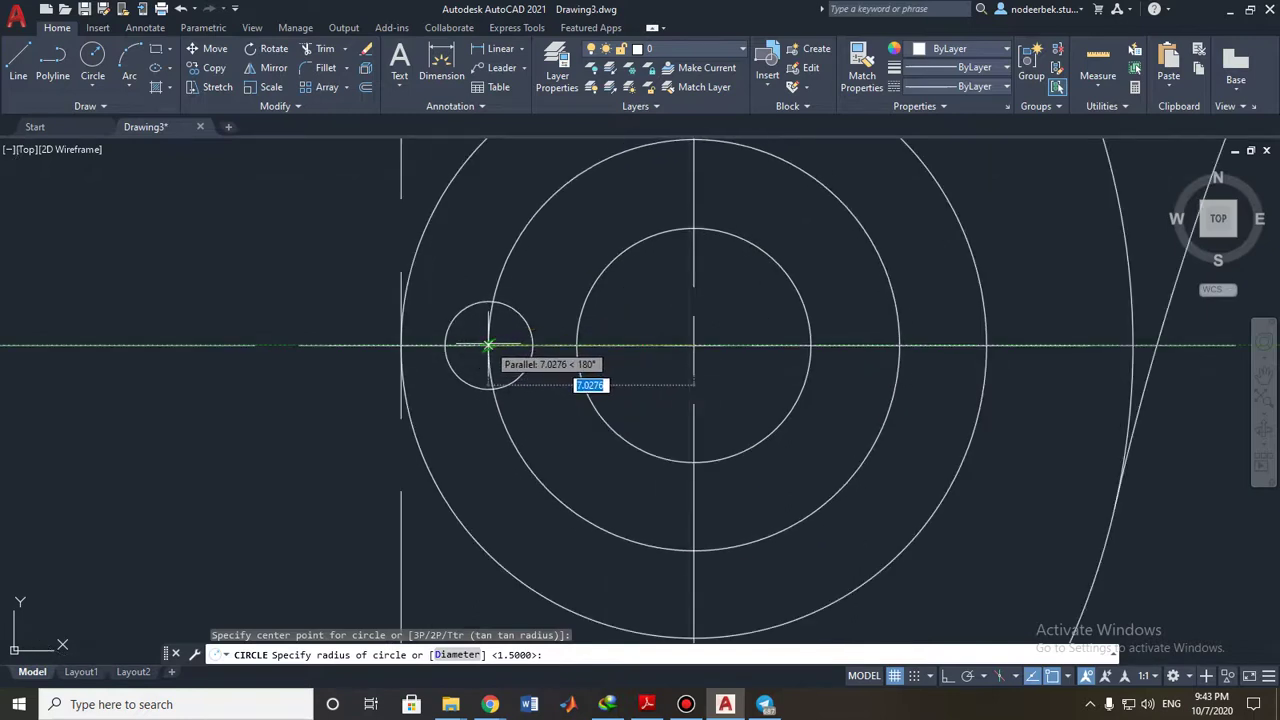
pyautogui.scroll(3, 489, 345)
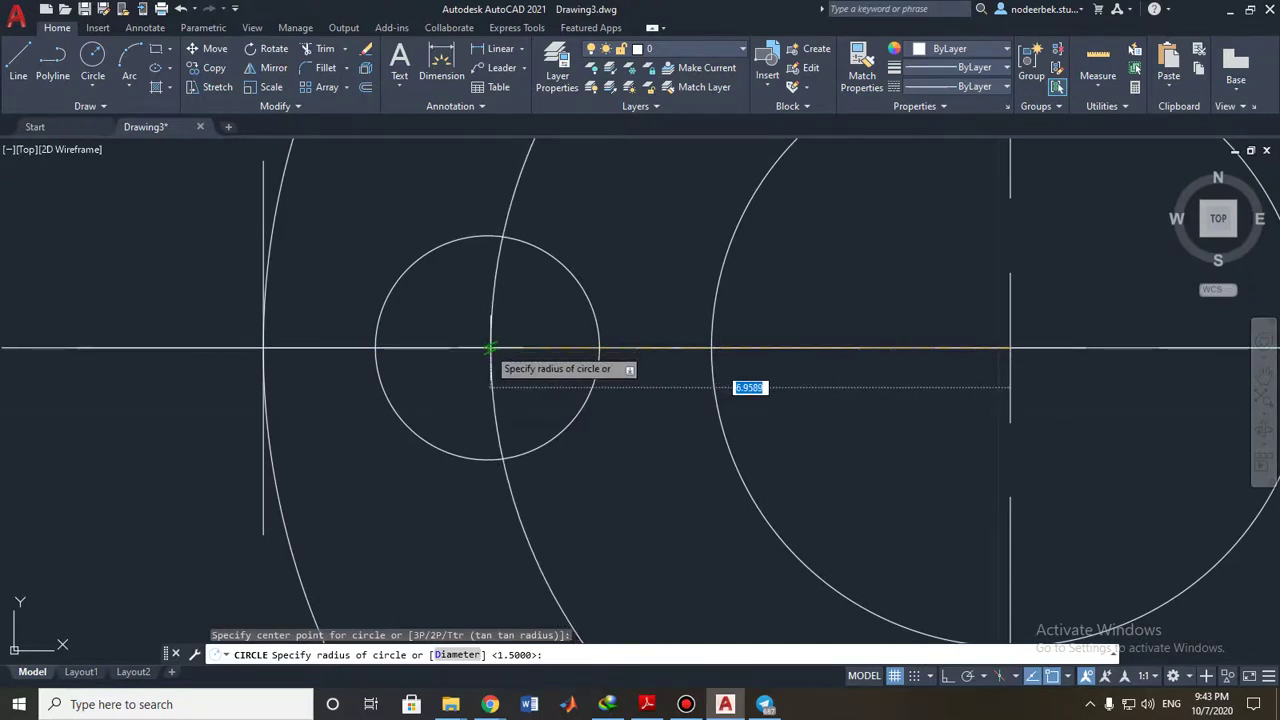
pyautogui.scroll(4, 490, 347)
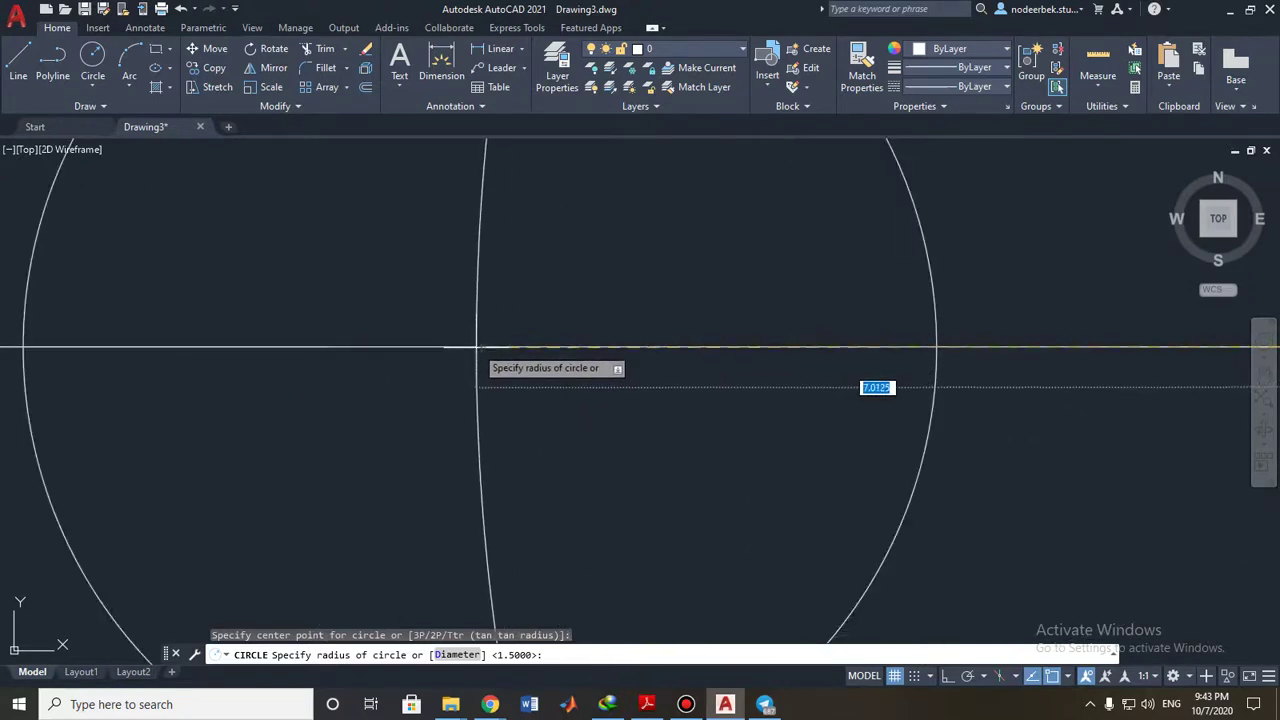
pyautogui.press('Escape')
pyautogui.scroll(-6, 500, 370)
pyautogui.moveTo(510, 364); pyautogui.dragTo(458, 405, button='middle')
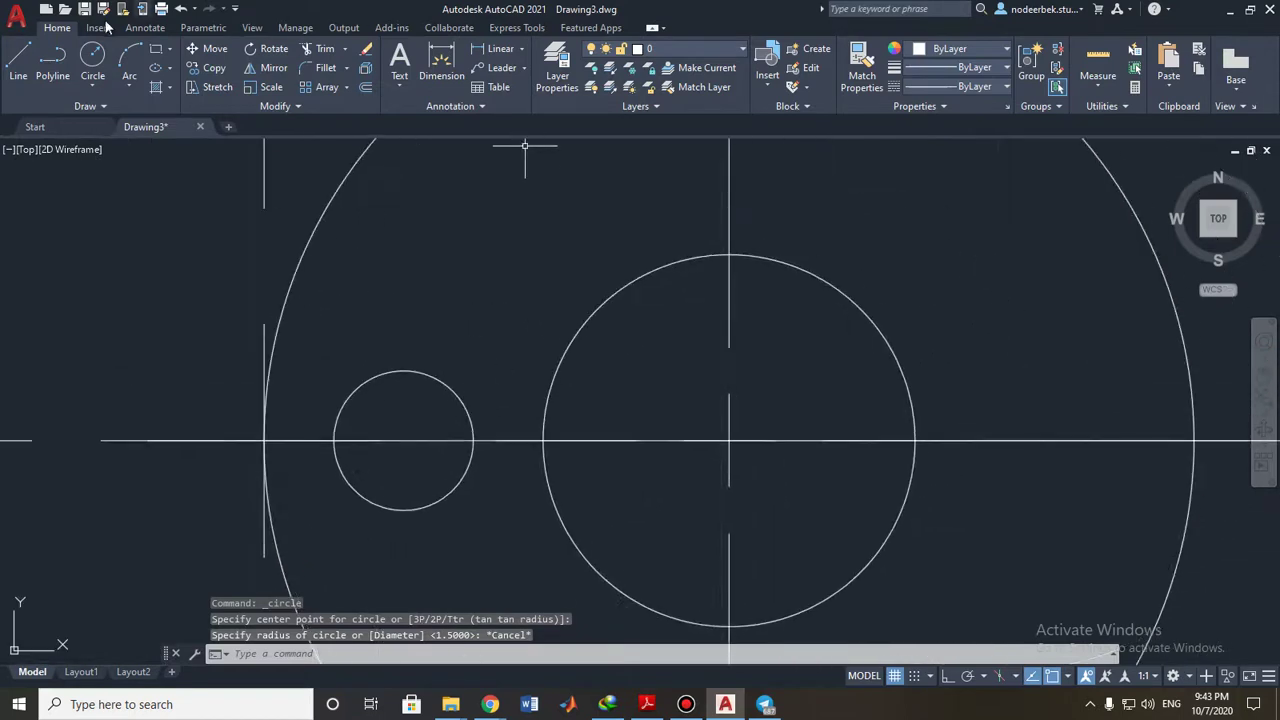
# Add a center mark to the small hole circle beside the inner concentric circle.
pyautogui.click(145, 27)
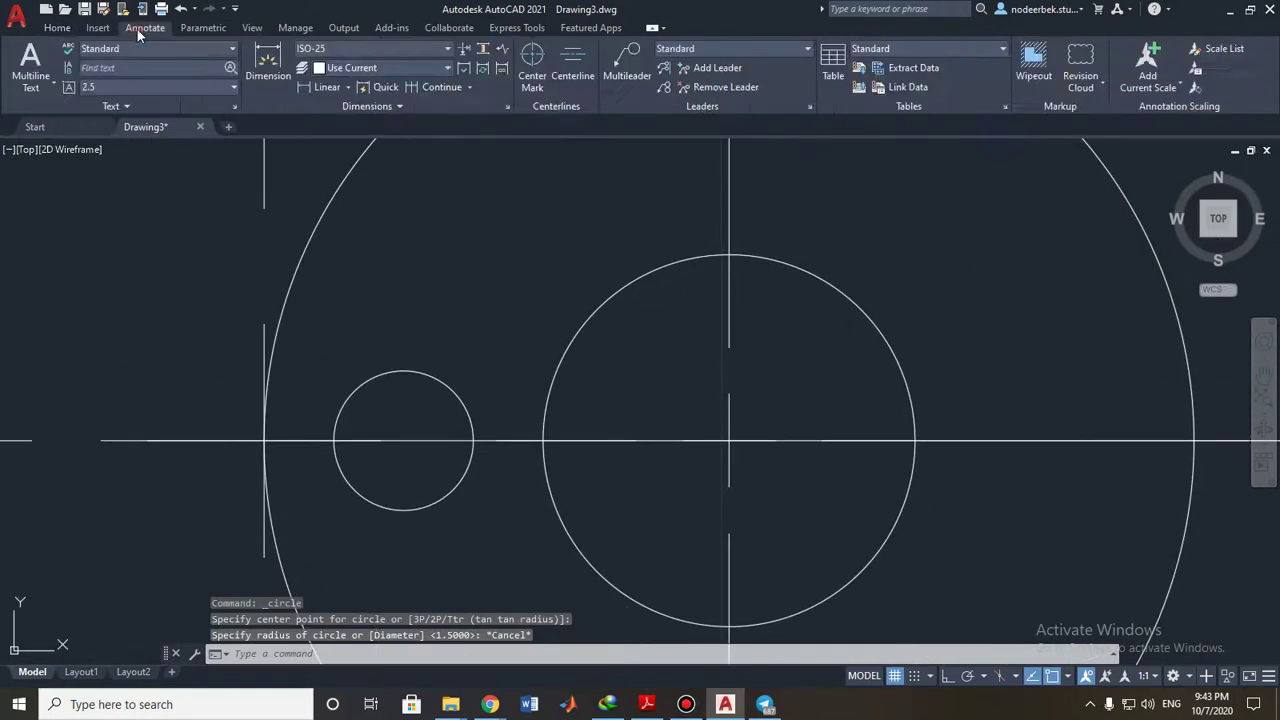
pyautogui.click(530, 62)
pyautogui.click(438, 365)
pyautogui.click(439, 378)
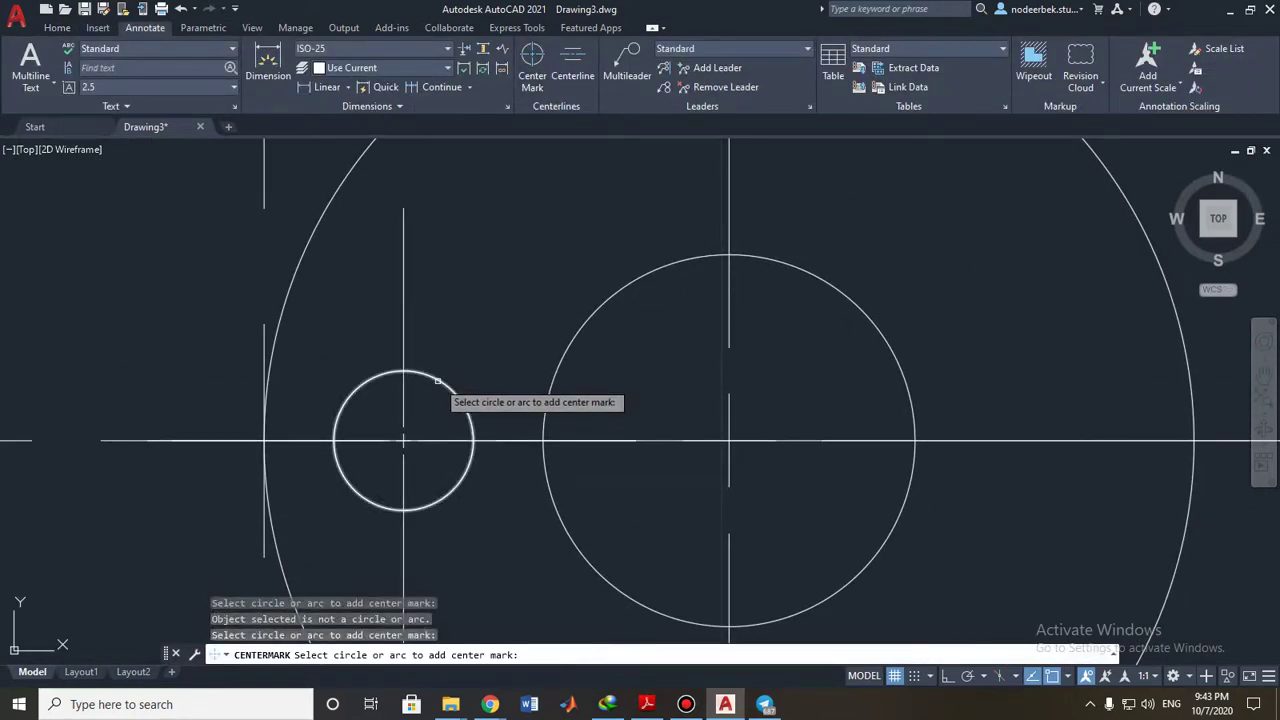
pyautogui.press('Escape')
# Draw a radius 7 circle from the centre of the concentric circles through the small hole's marked centre.
pyautogui.click(57, 27)
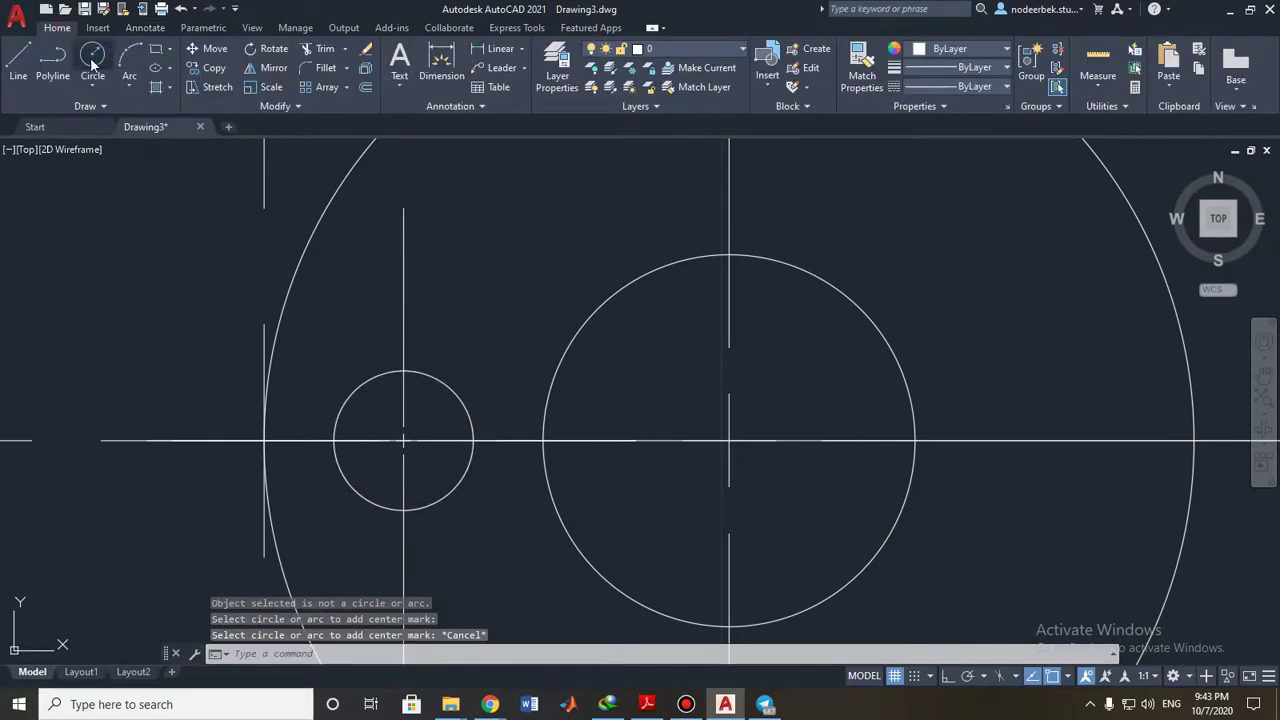
pyautogui.click(93, 58)
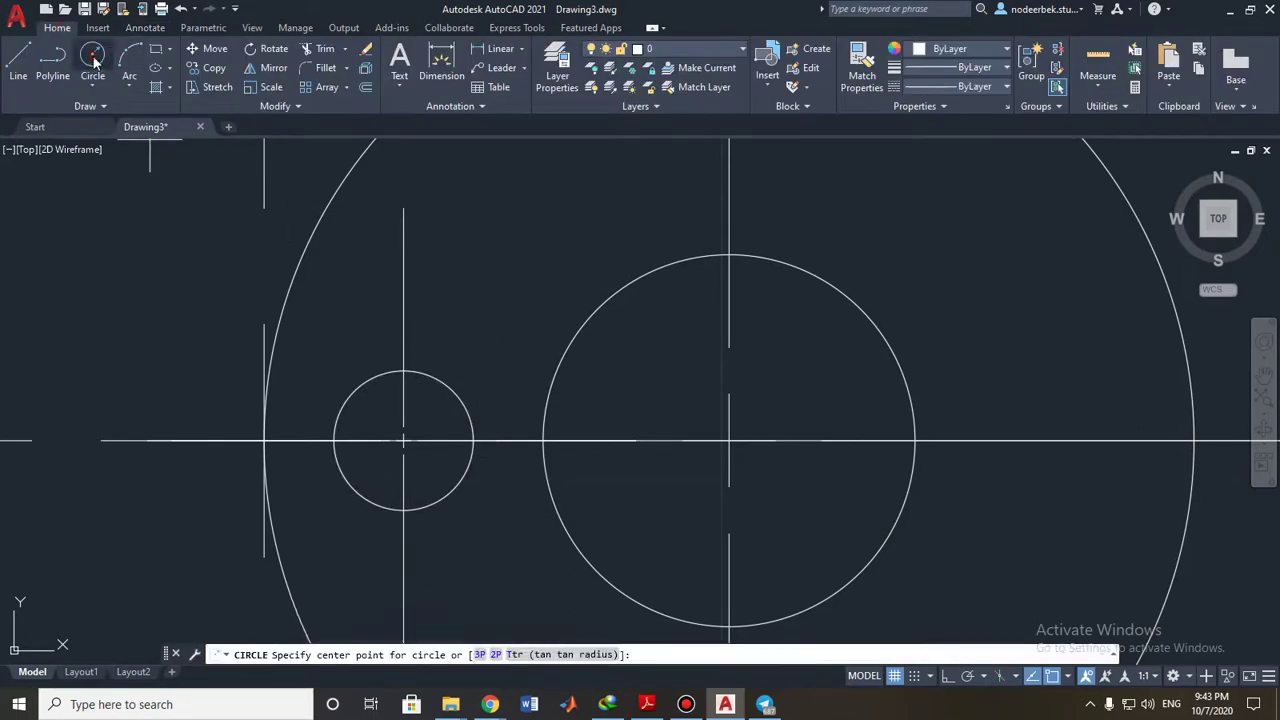
pyautogui.click(728, 440)
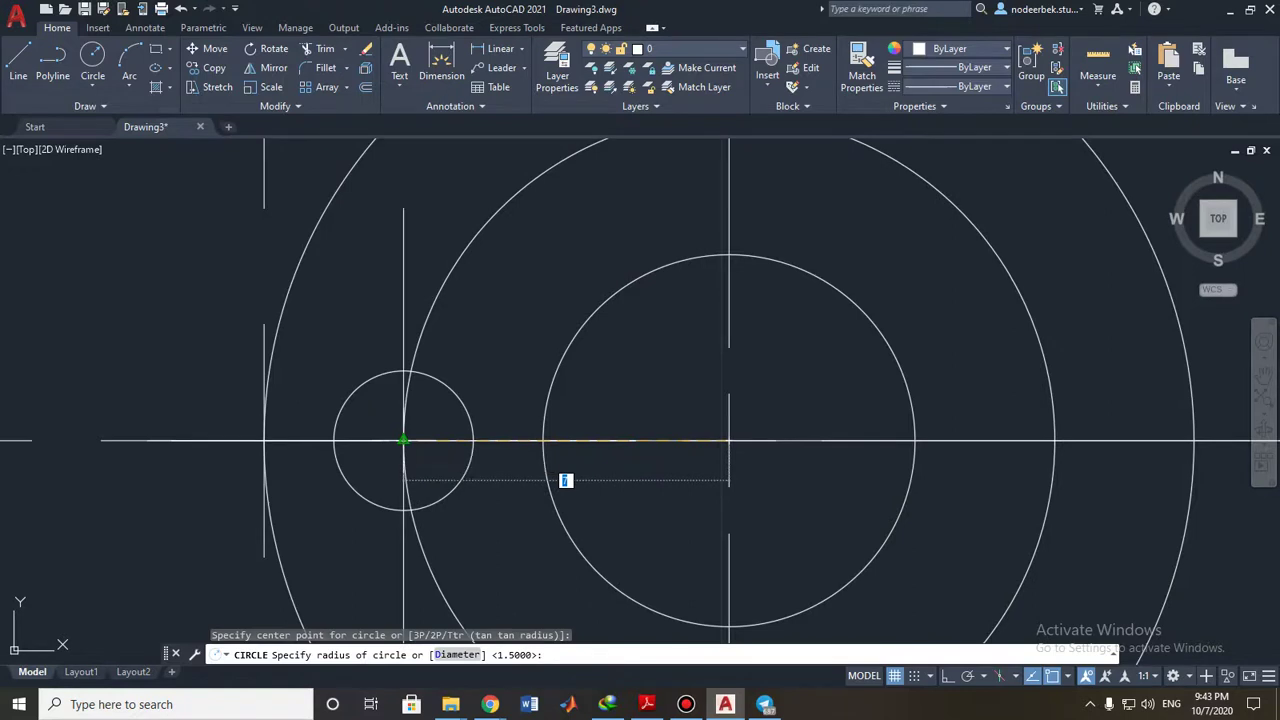
pyautogui.click(405, 439)
pyautogui.press('Escape')
pyautogui.scroll(-4, 430, 434)
pyautogui.press('Escape')
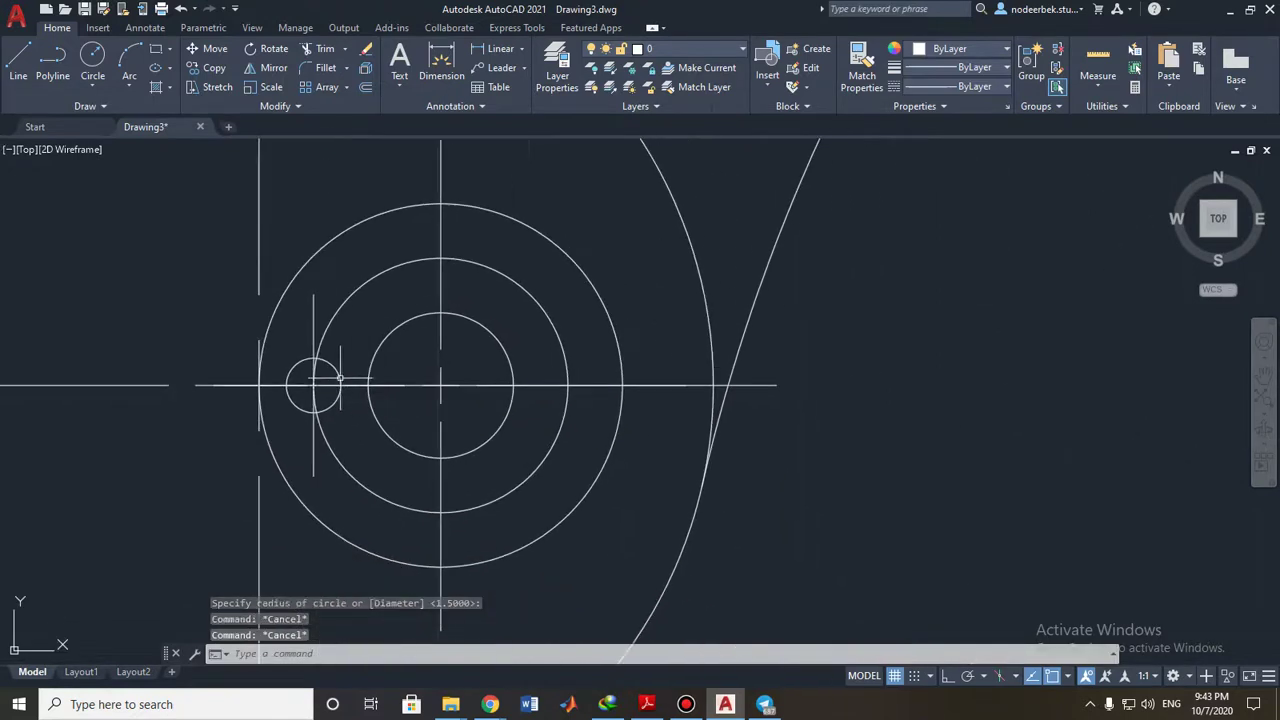
# Delete the center mark from the small hole circle.
pyautogui.click(313, 309)
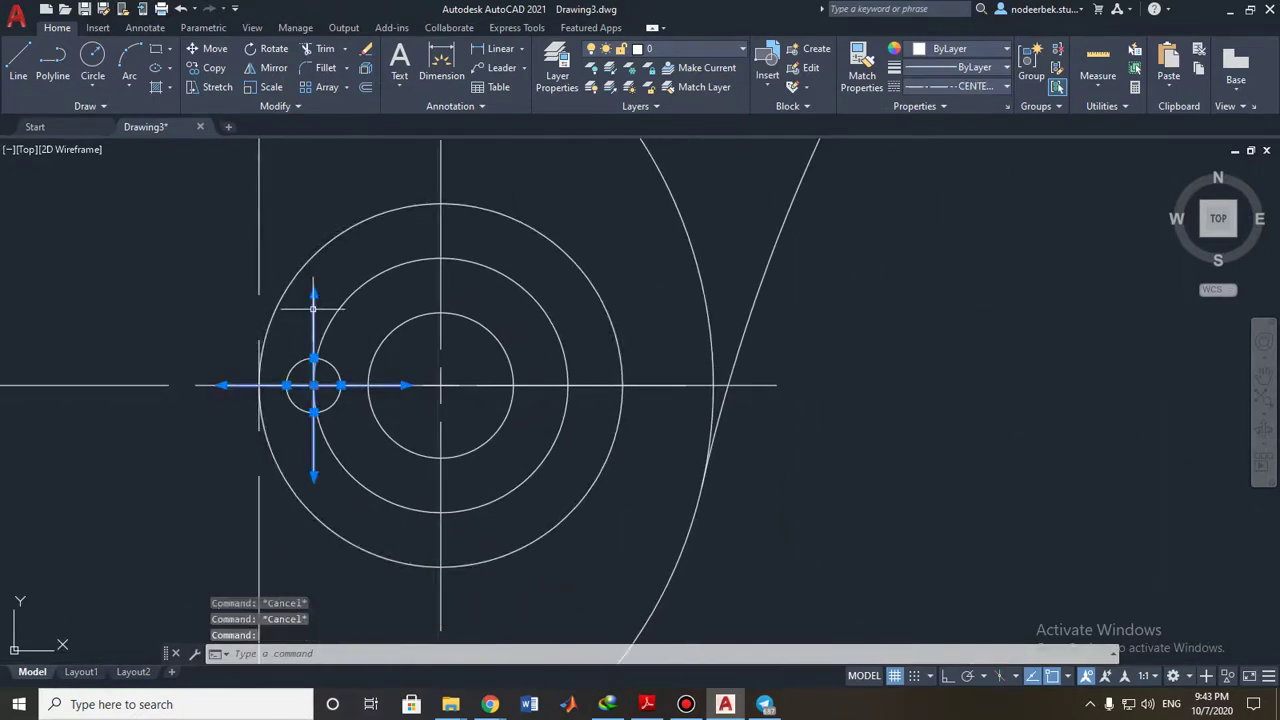
pyautogui.press('Delete')
pyautogui.scroll(4, 300, 380)
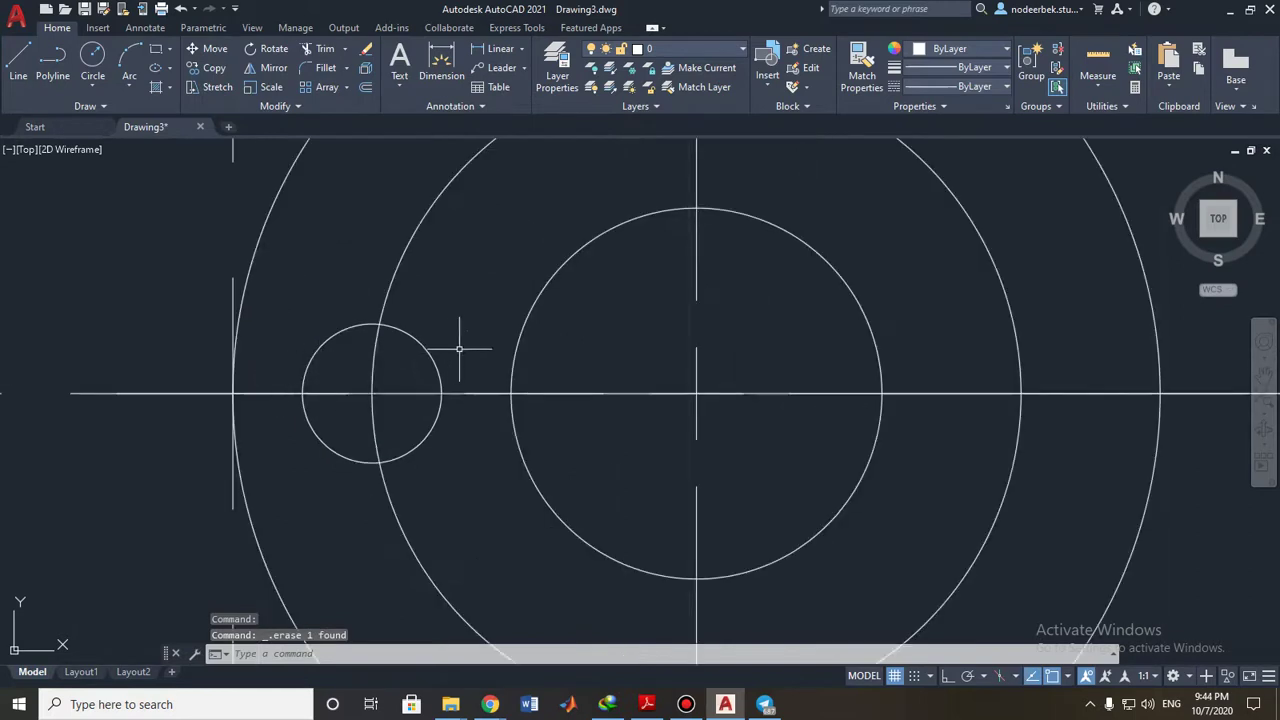
# Change the linetype of the circle passing through the small hole's centre to CENTER2.
pyautogui.scroll(-4, 473, 347)
pyautogui.moveTo(620, 345); pyautogui.dragTo(563, 363, button='middle')
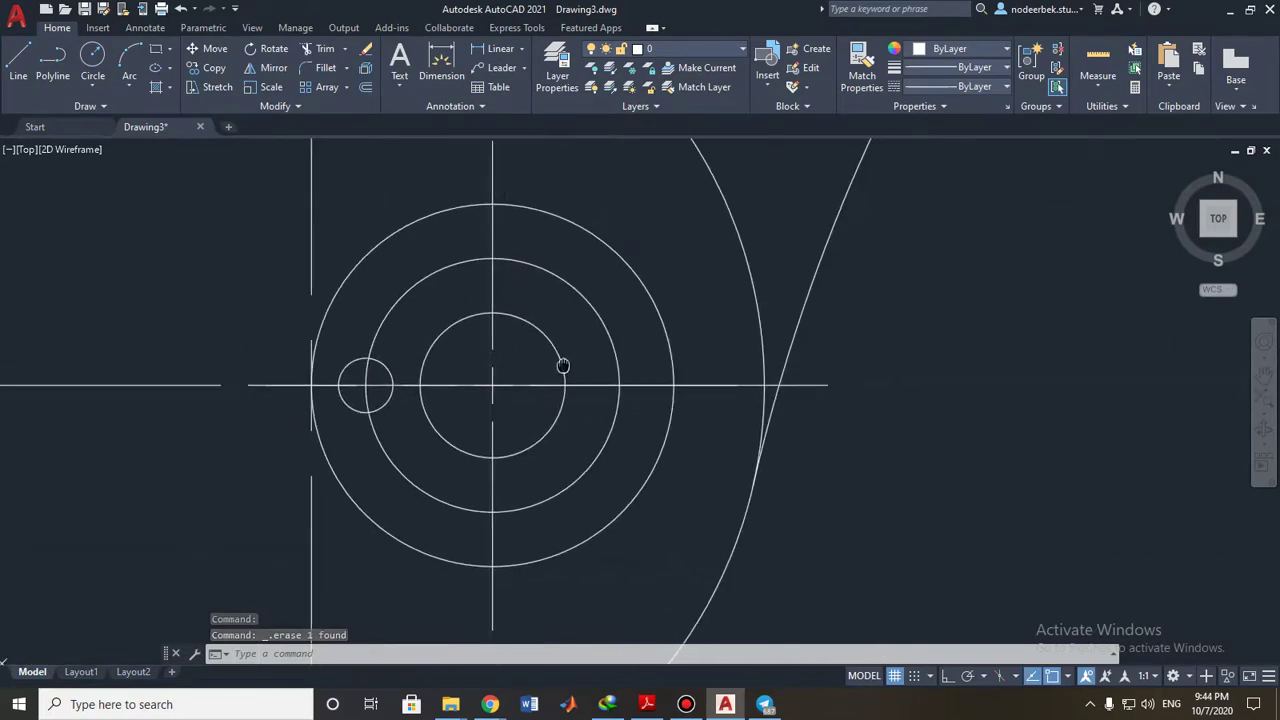
pyautogui.click(597, 313)
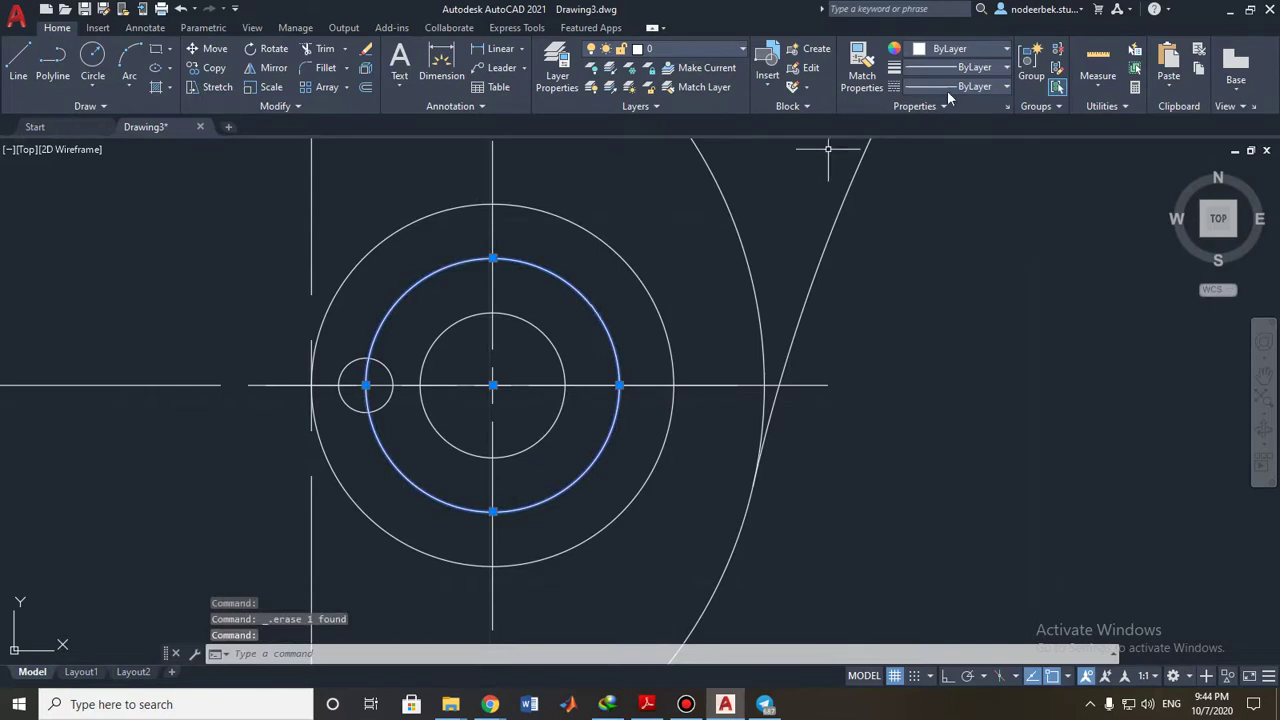
pyautogui.click(998, 87)
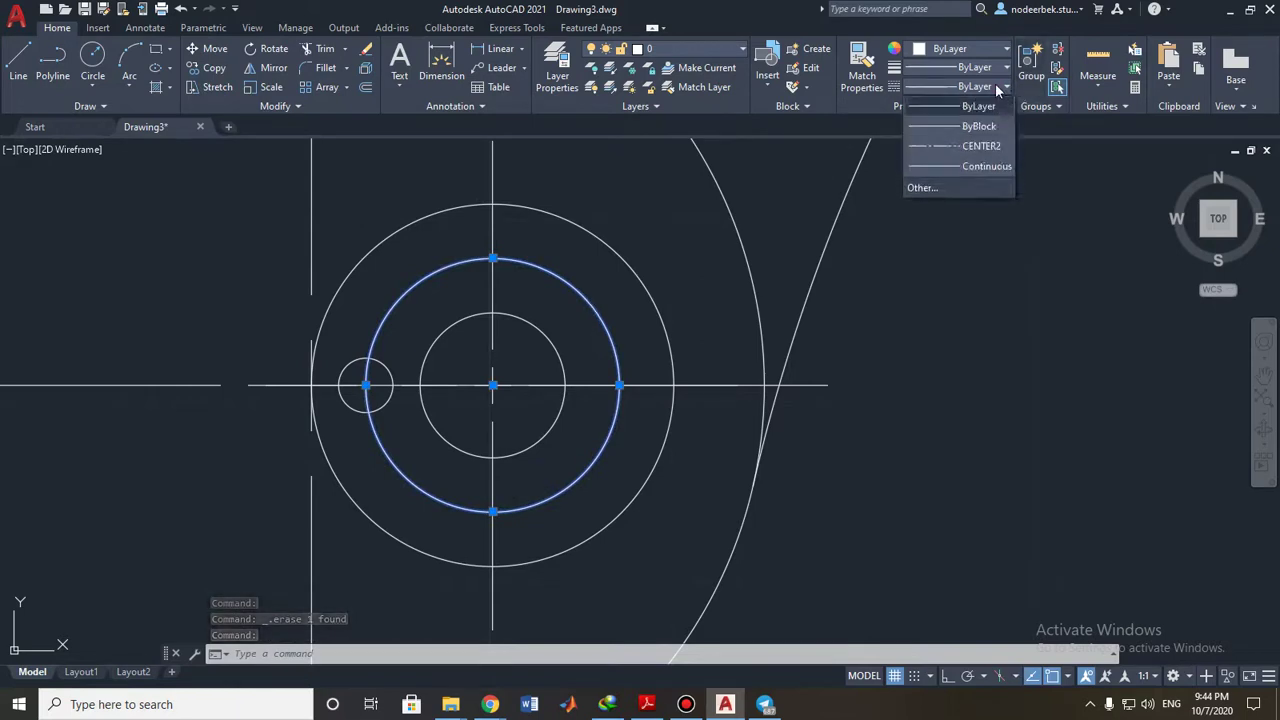
pyautogui.click(981, 148)
pyautogui.press('Escape')
pyautogui.scroll(-2, 794, 360)
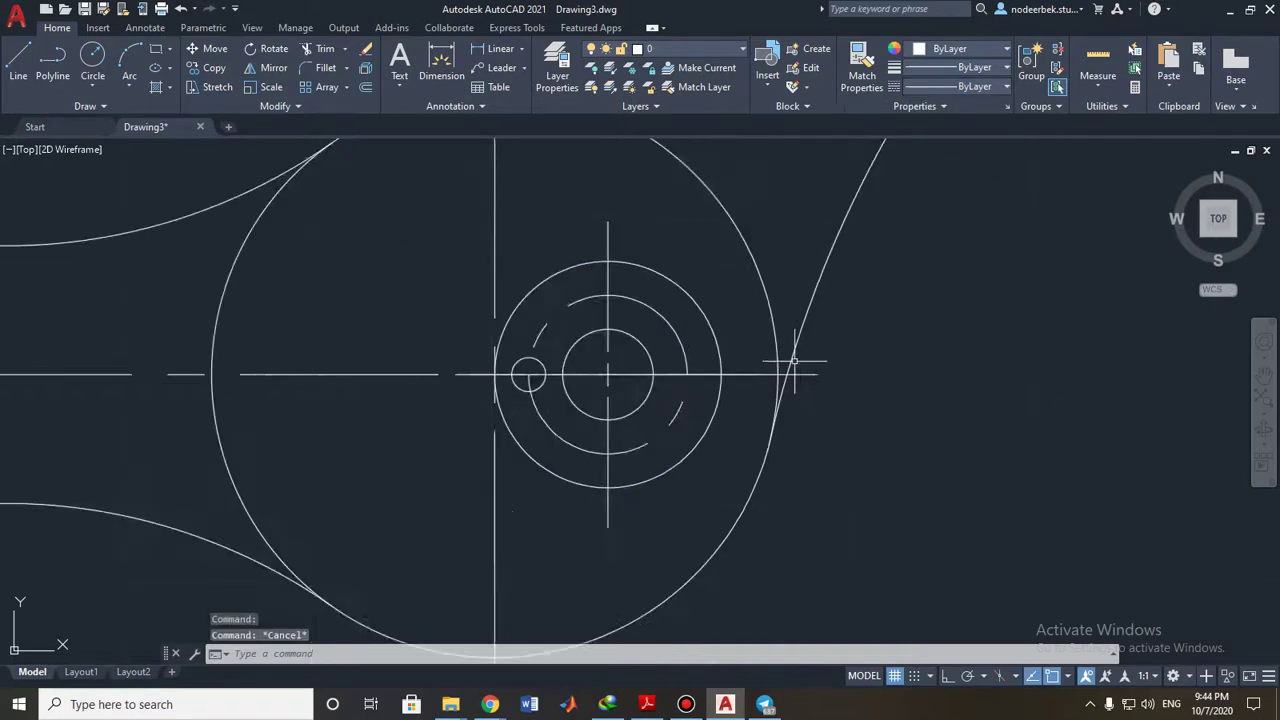
# Examine the reference drawing's callout for the small holes around the hub circle.
pyautogui.scroll(-3, 794, 360)
pyautogui.scroll(3, 662, 347)
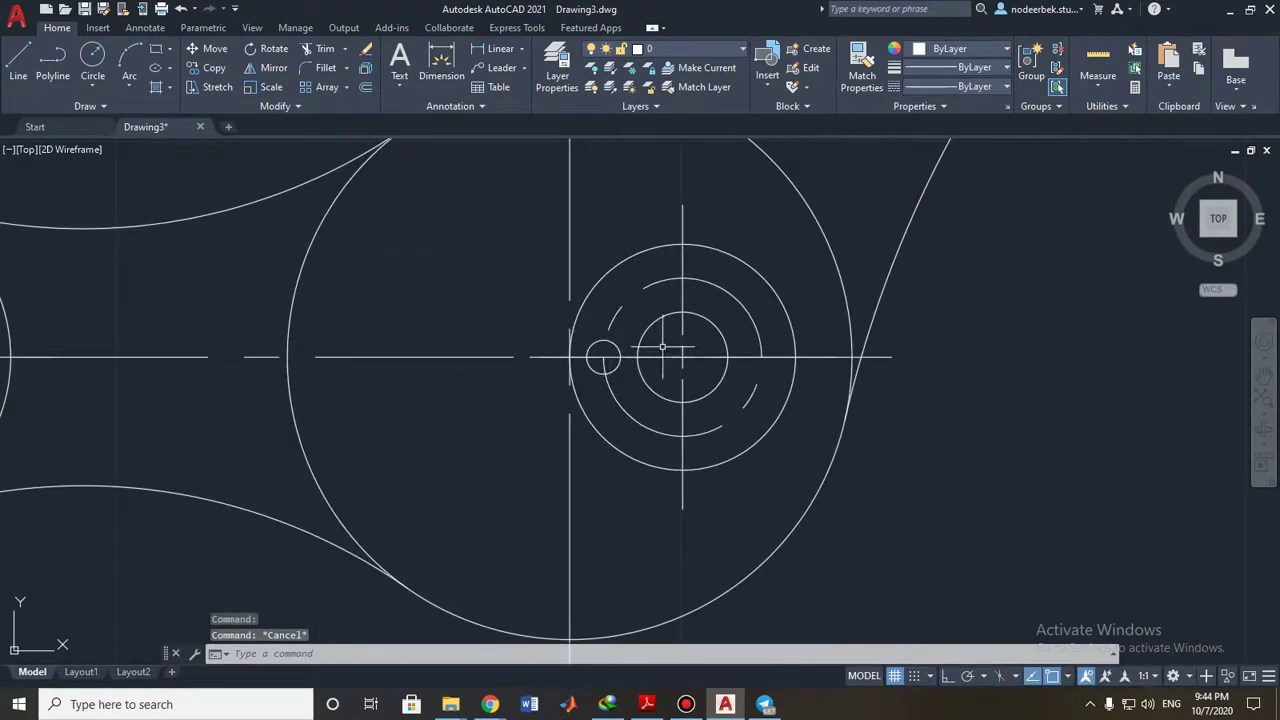
pyautogui.scroll(-2, 450, 422)
pyautogui.moveTo(383, 408); pyautogui.dragTo(896, 354, button='middle')
pyautogui.scroll(-2, 379, 423)
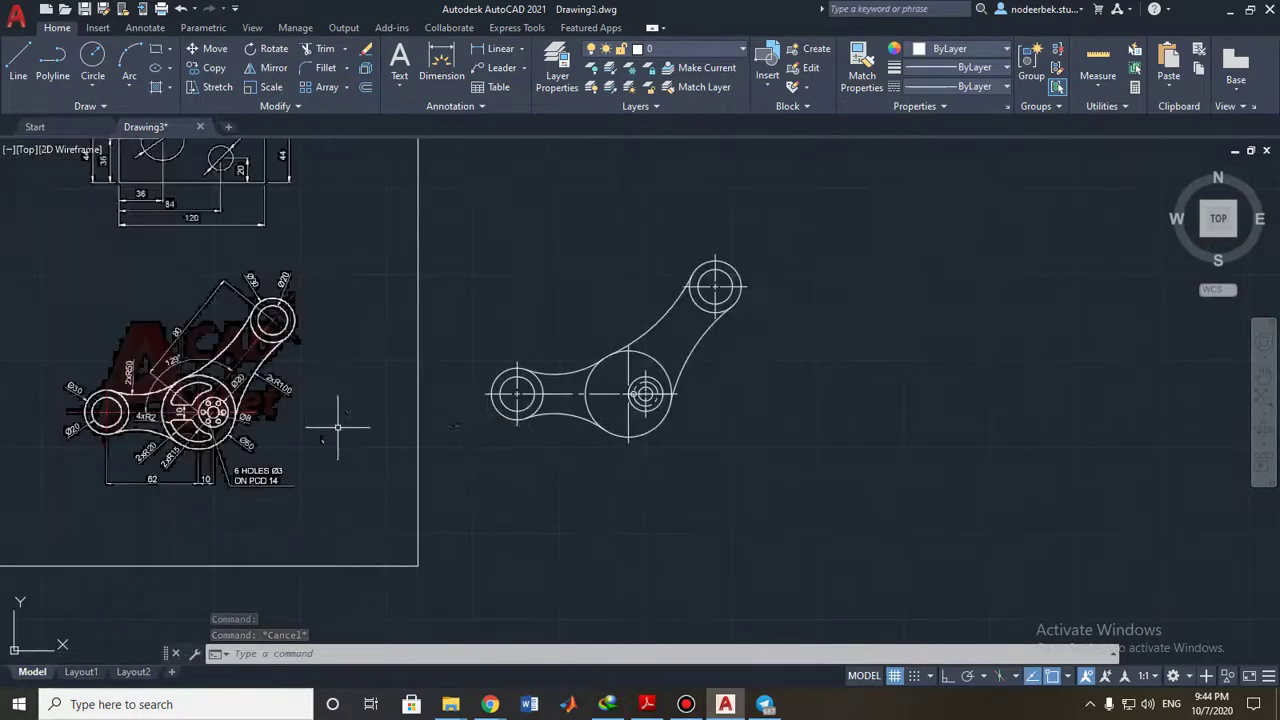
pyautogui.scroll(5, 158, 416)
pyautogui.scroll(-8, 358, 464)
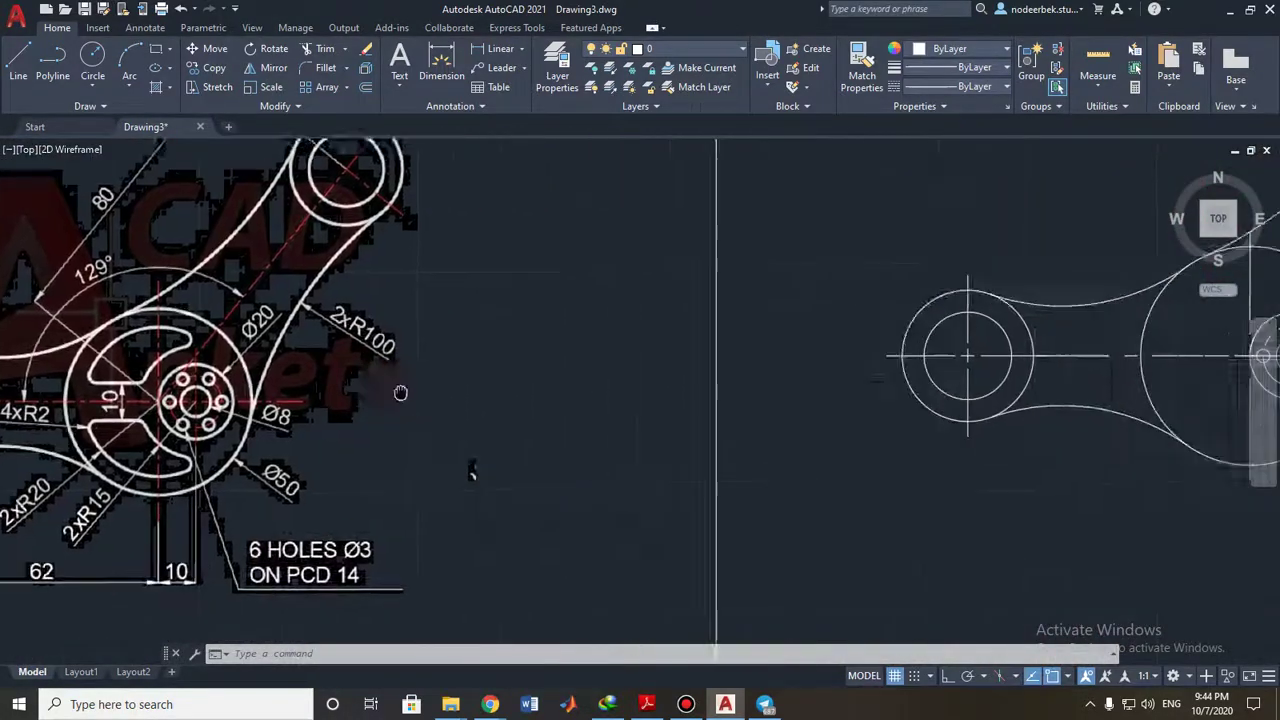
# Create a polar array of the small hole circle with 6 items over 360 degrees about the concentric circles' centre.
pyautogui.moveTo(991, 374); pyautogui.dragTo(580, 372, button='middle')
pyautogui.scroll(3, 682, 364)
pyautogui.moveTo(352, 386)
pyautogui.mouseDown(button='middle')
pyautogui.moveTo(600, 386)
pyautogui.moveTo(576, 397)
pyautogui.mouseUp(button='middle')
pyautogui.scroll(2, 600, 388)
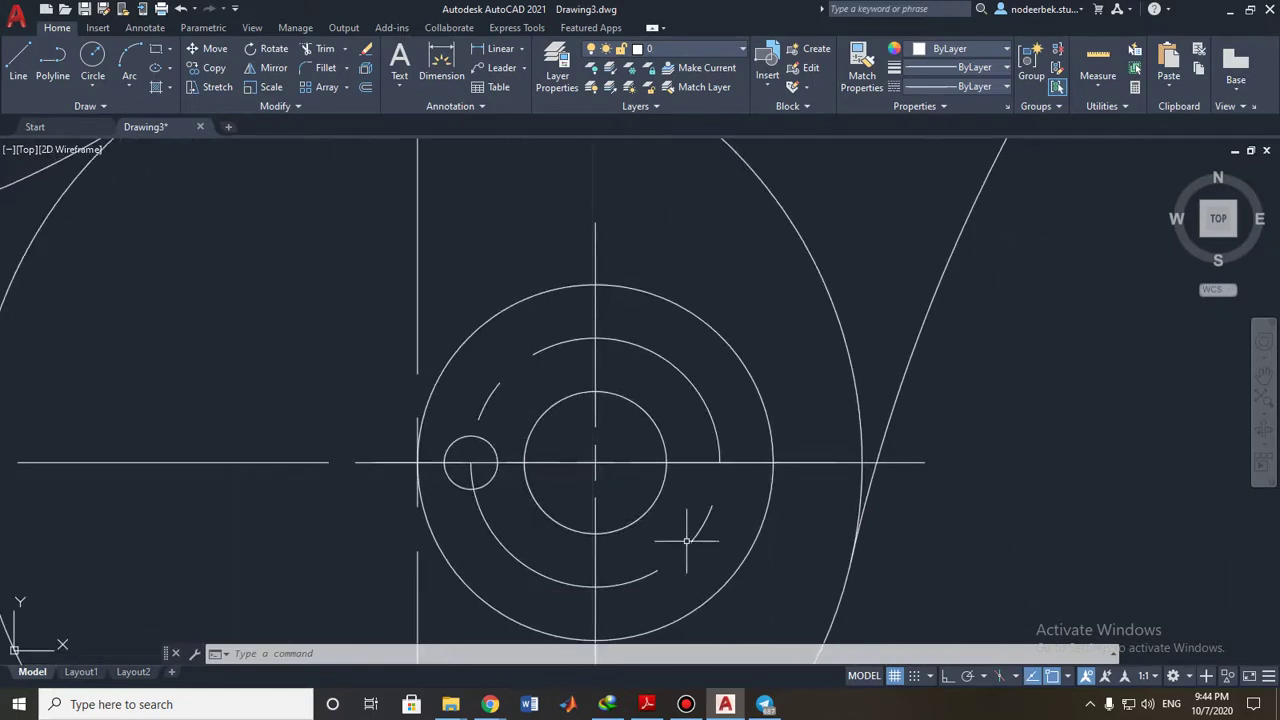
pyautogui.click(489, 440)
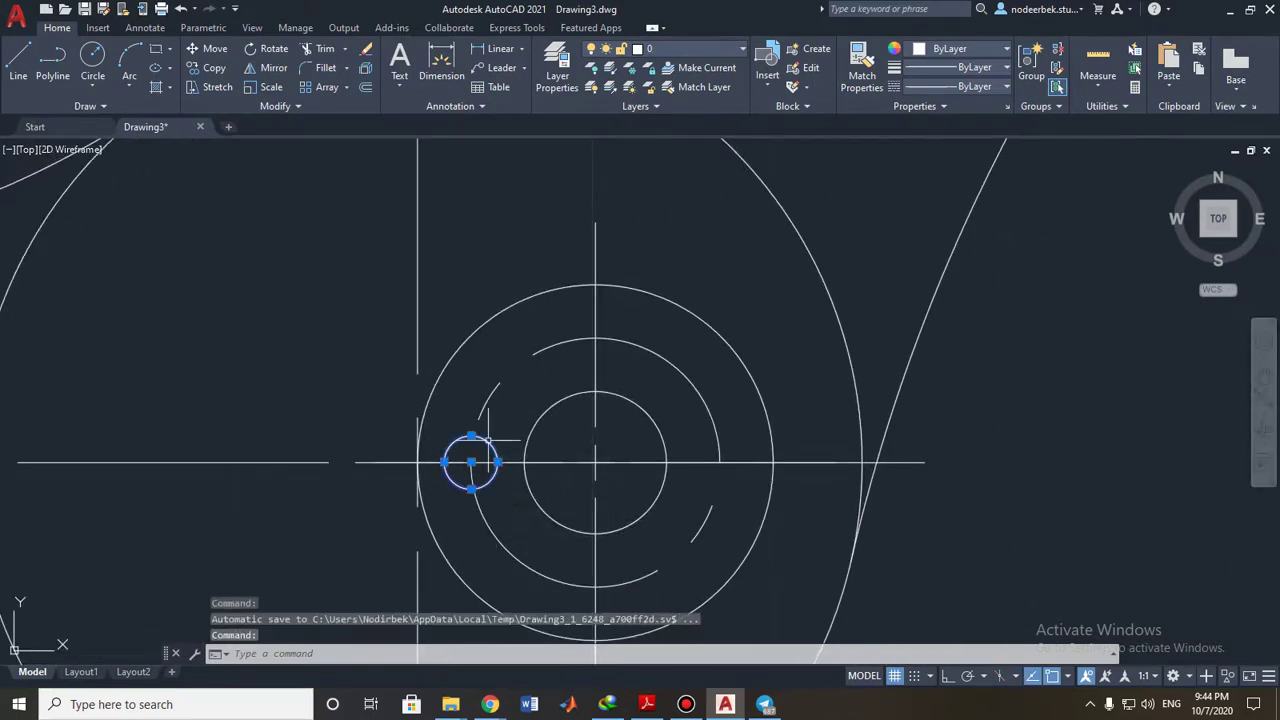
pyautogui.click(348, 87)
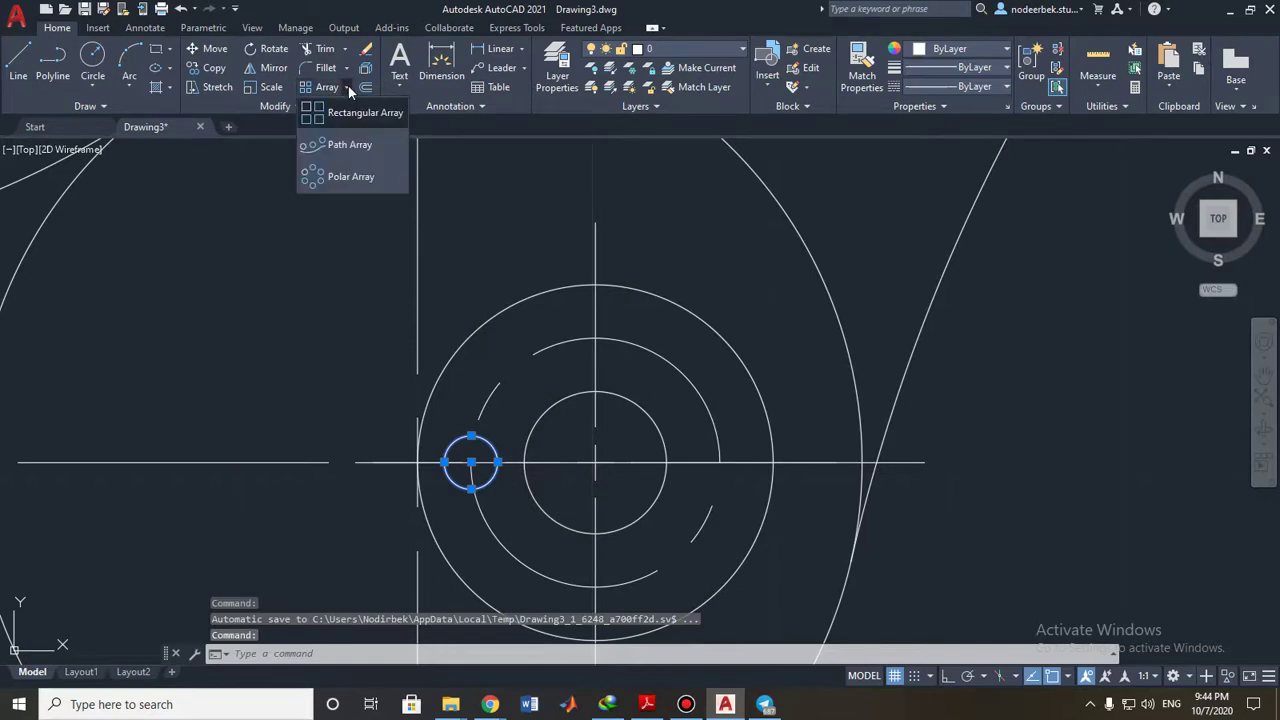
pyautogui.click(372, 180)
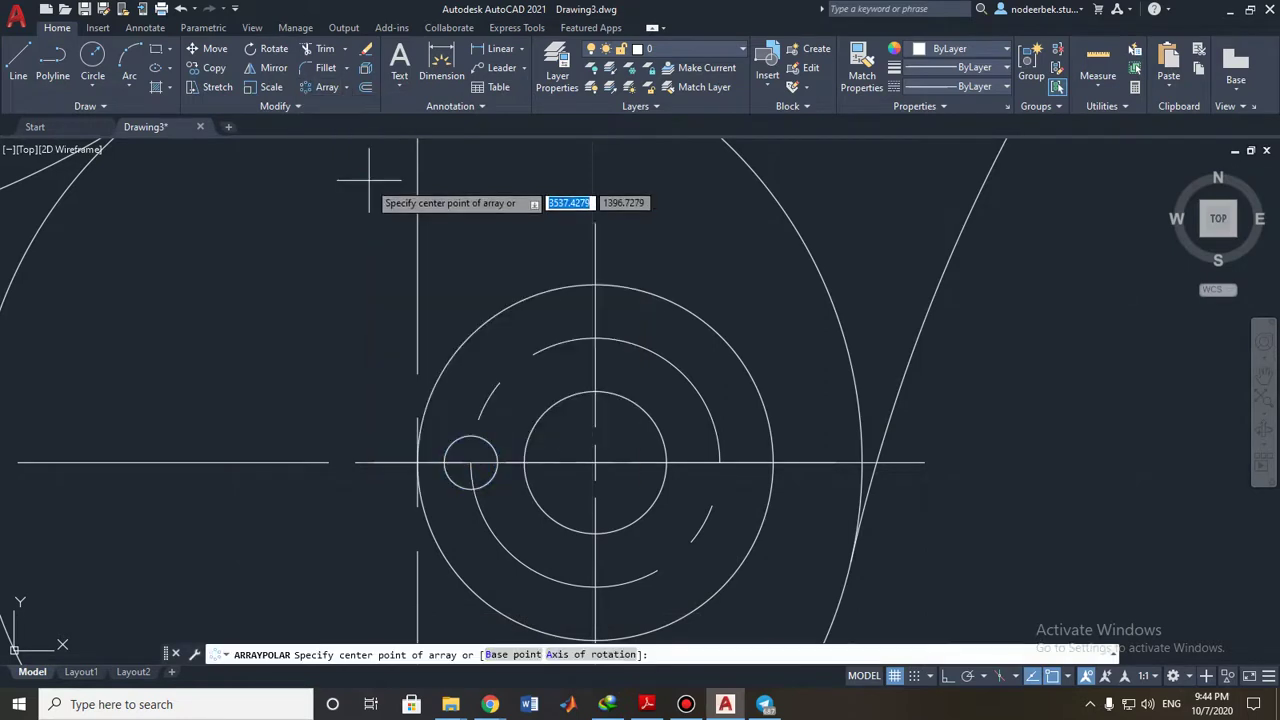
pyautogui.click(595, 462)
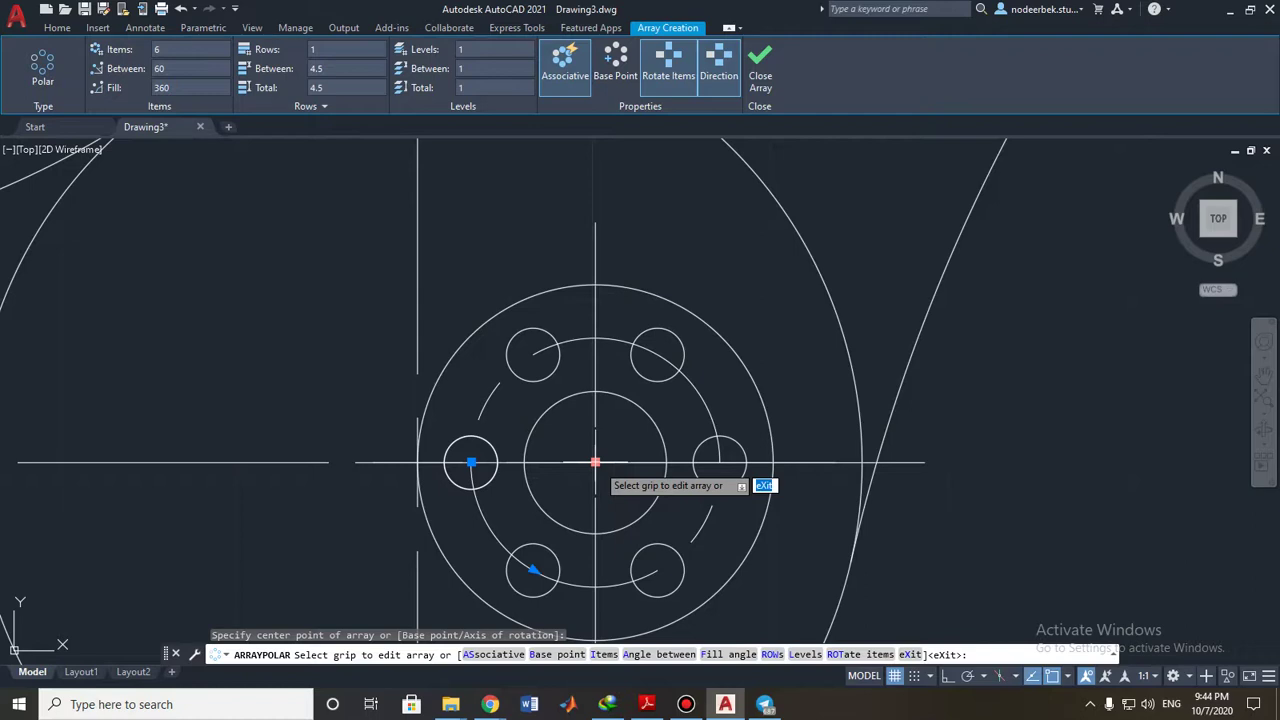
pyautogui.press('Escape')
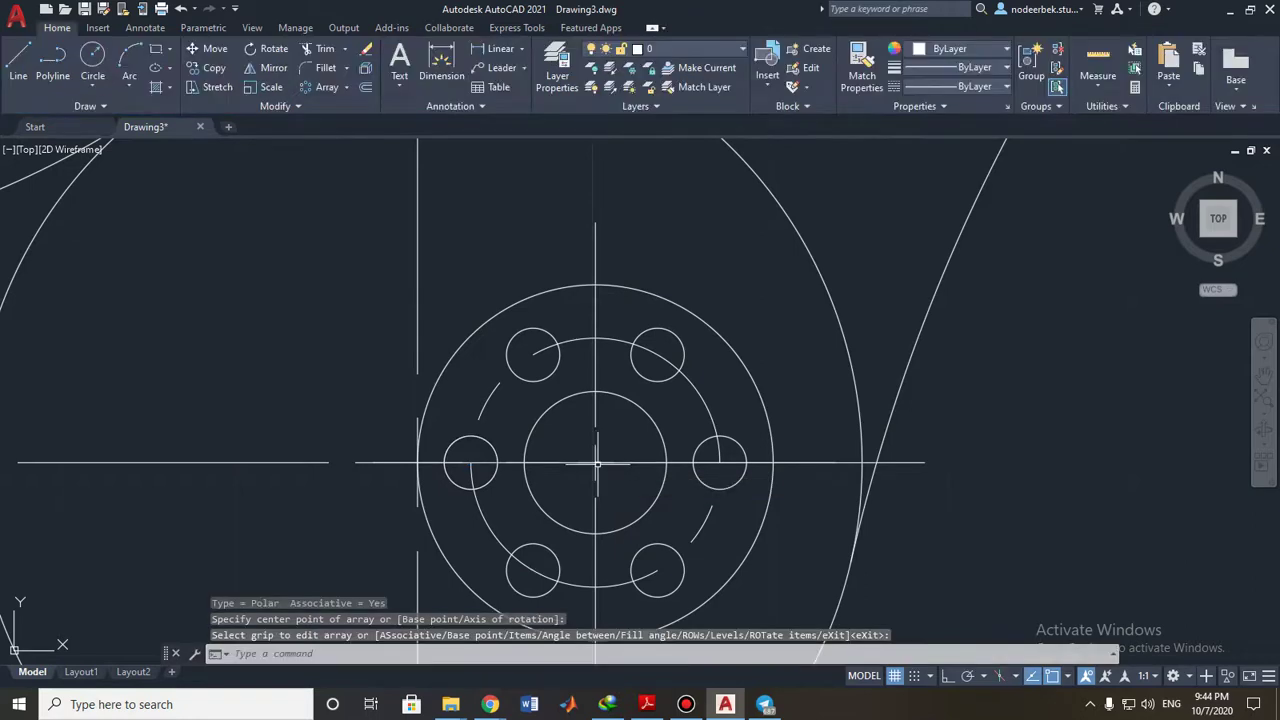
# Examine the reference drawing's dimensions for the two curved slots inside the Ø50 circle, including their radii and spacing.
pyautogui.scroll(-2, 585, 466)
pyautogui.scroll(-4, 585, 466)
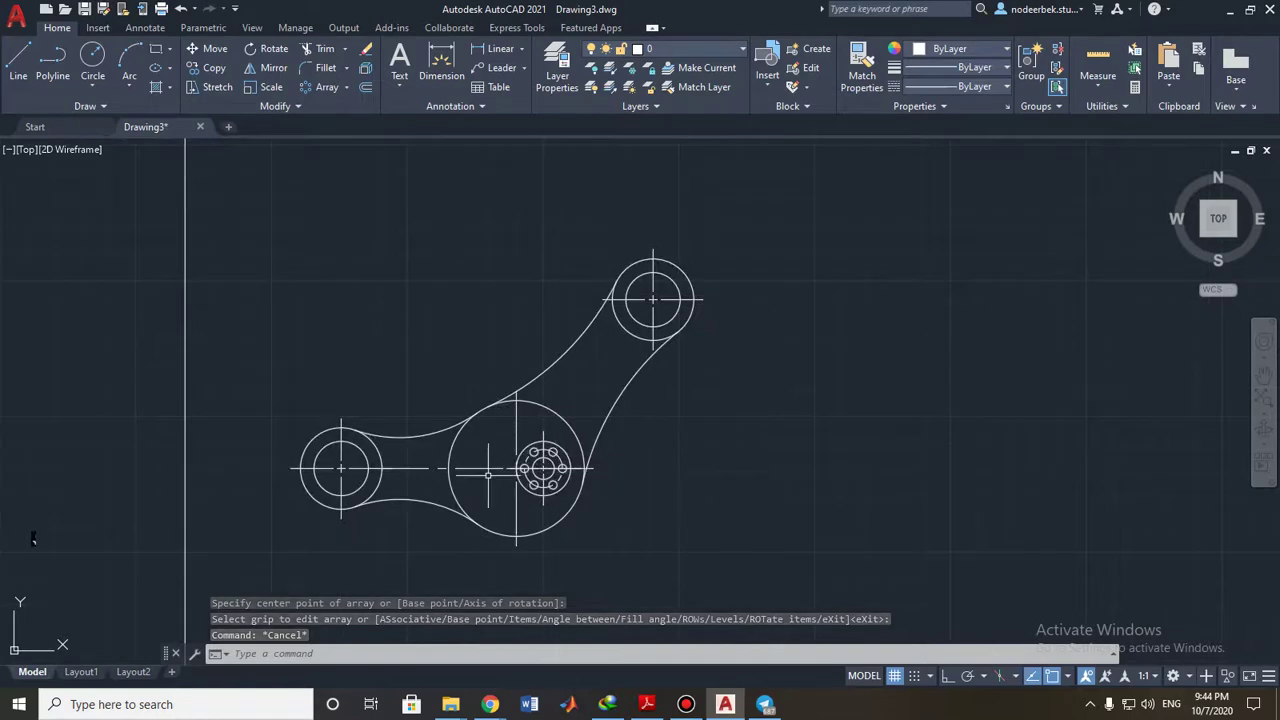
pyautogui.moveTo(33, 540); pyautogui.dragTo(203, 503, button='middle')
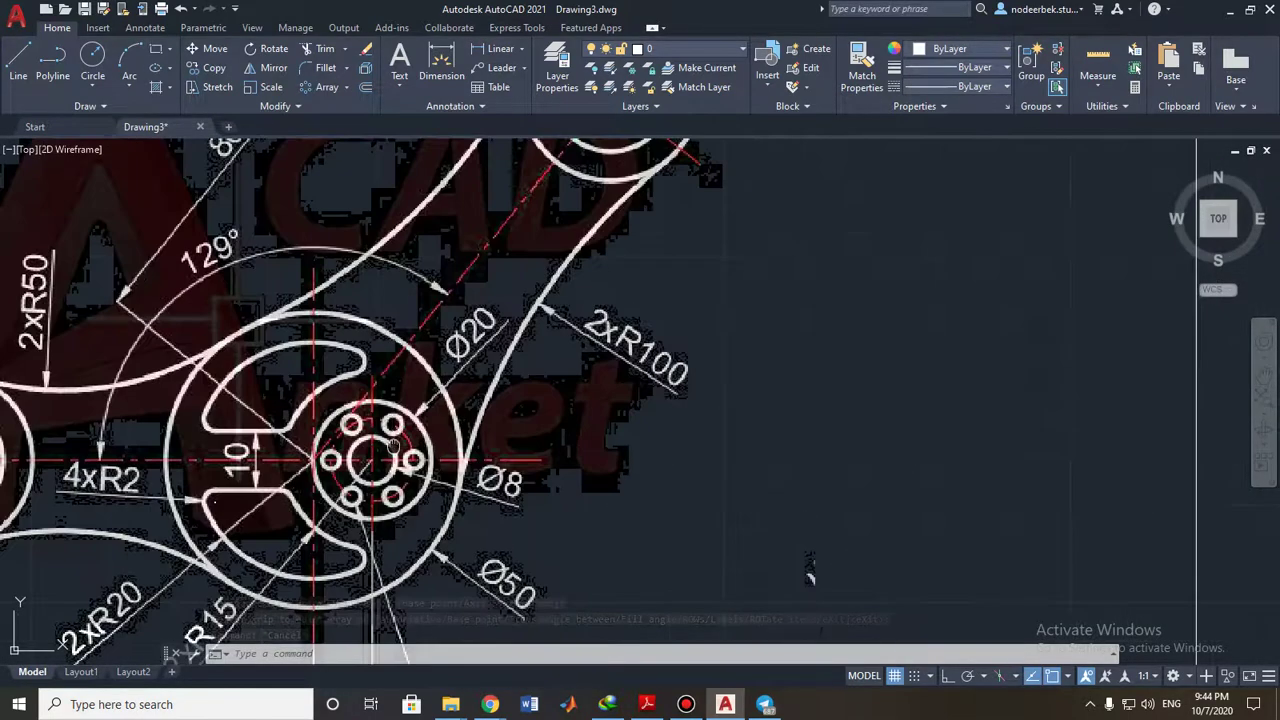
pyautogui.moveTo(809, 571); pyautogui.dragTo(1000, 620, button='middle')
pyautogui.scroll(1, 953, 627)
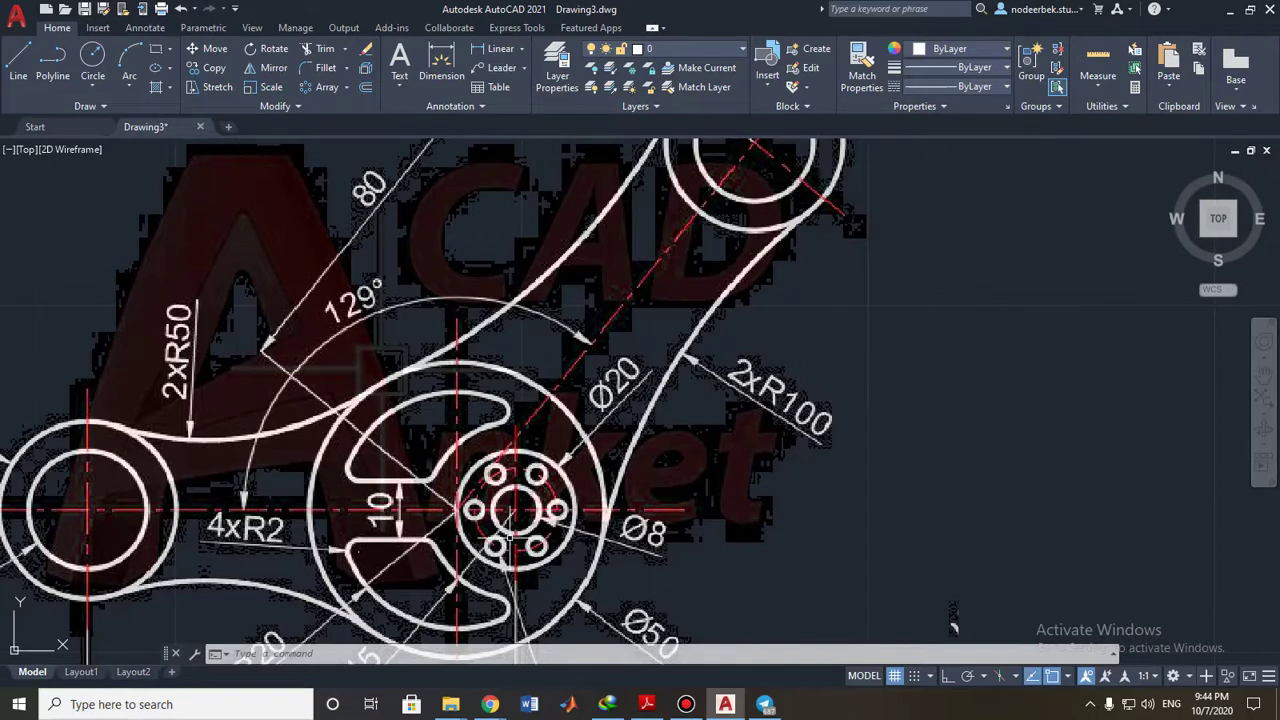
pyautogui.moveTo(475, 493); pyautogui.dragTo(620, 395, button='middle')
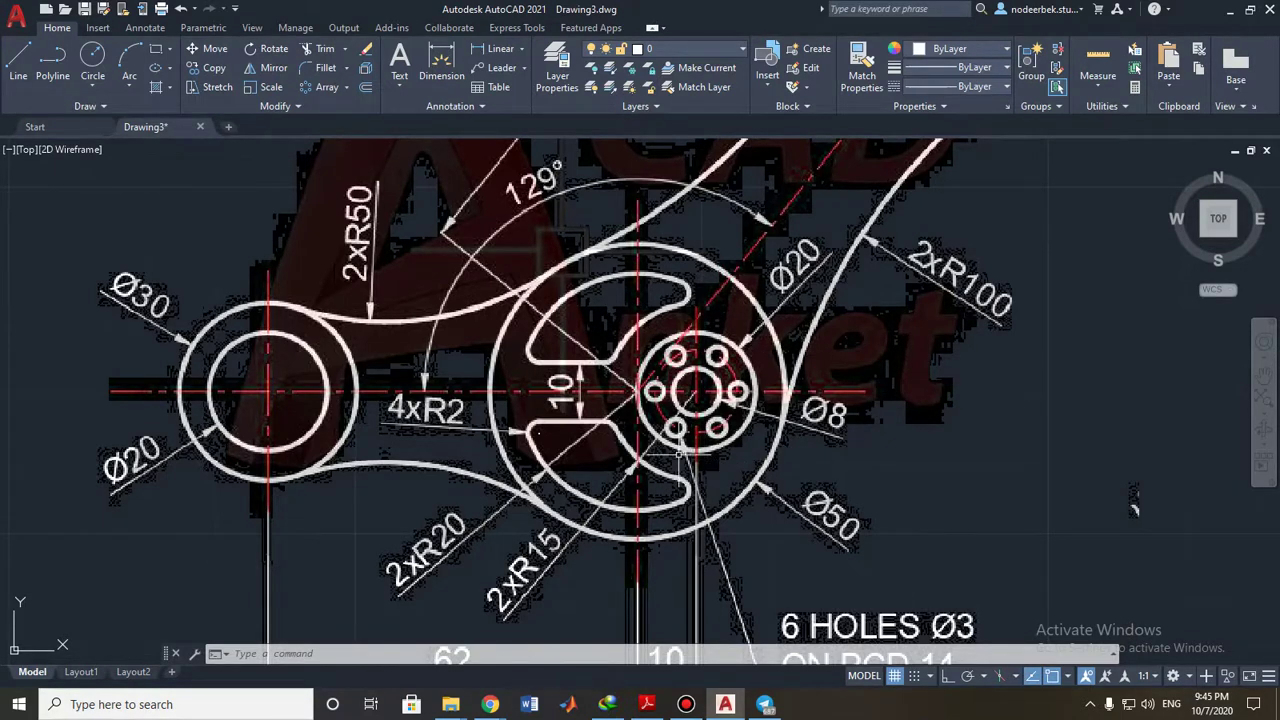
pyautogui.moveTo(700, 458); pyautogui.dragTo(811, 411, button='middle')
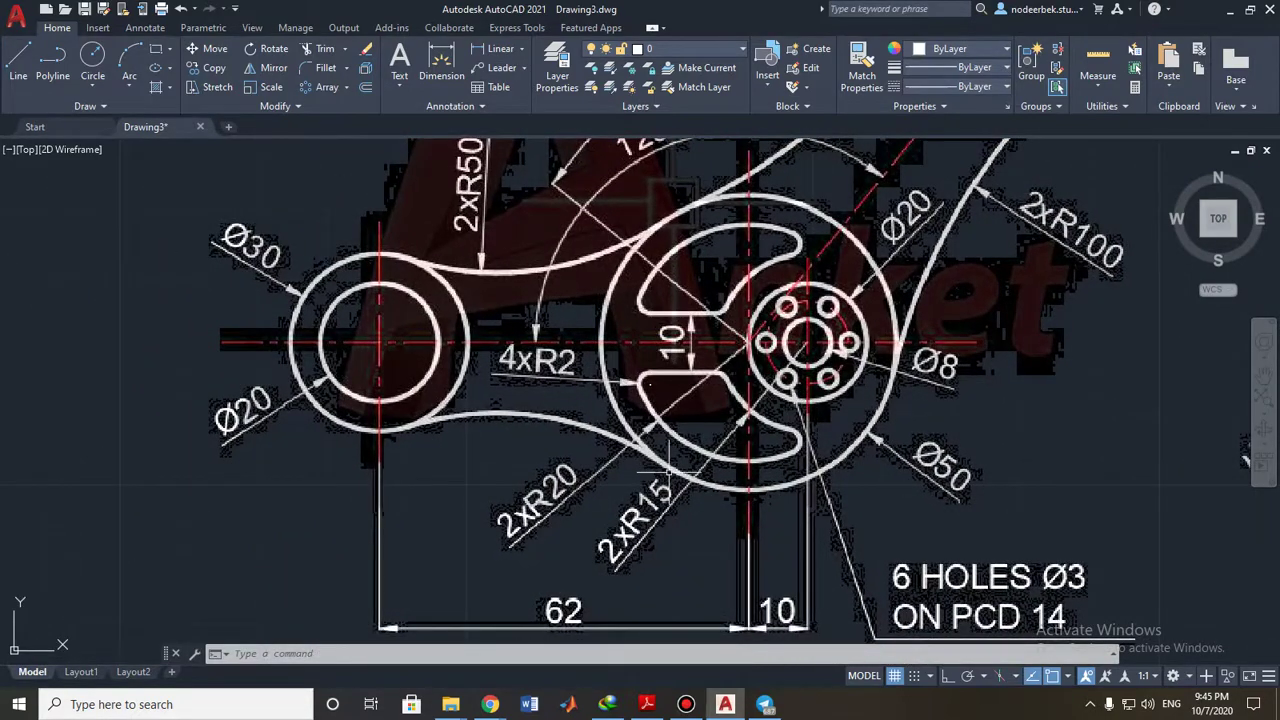
pyautogui.moveTo(668, 468); pyautogui.dragTo(720, 430, button='middle')
pyautogui.scroll(2, 608, 476)
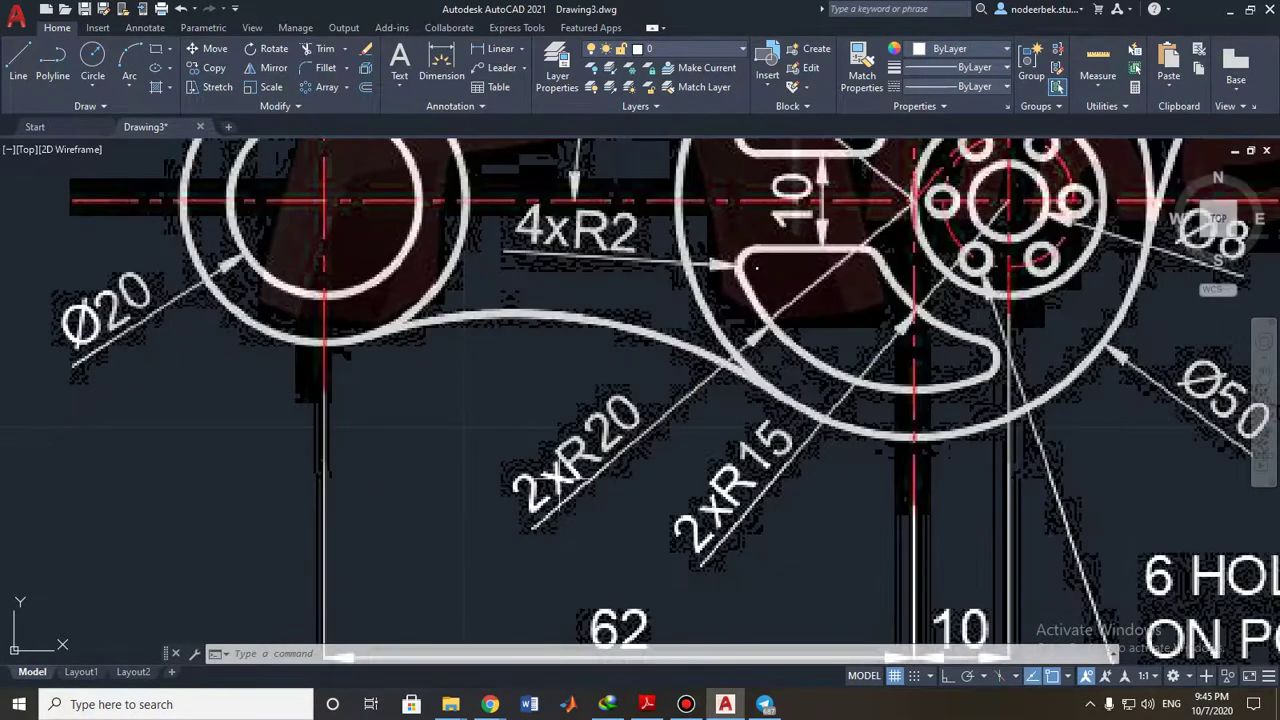
pyautogui.moveTo(793, 375); pyautogui.dragTo(588, 488, button='middle')
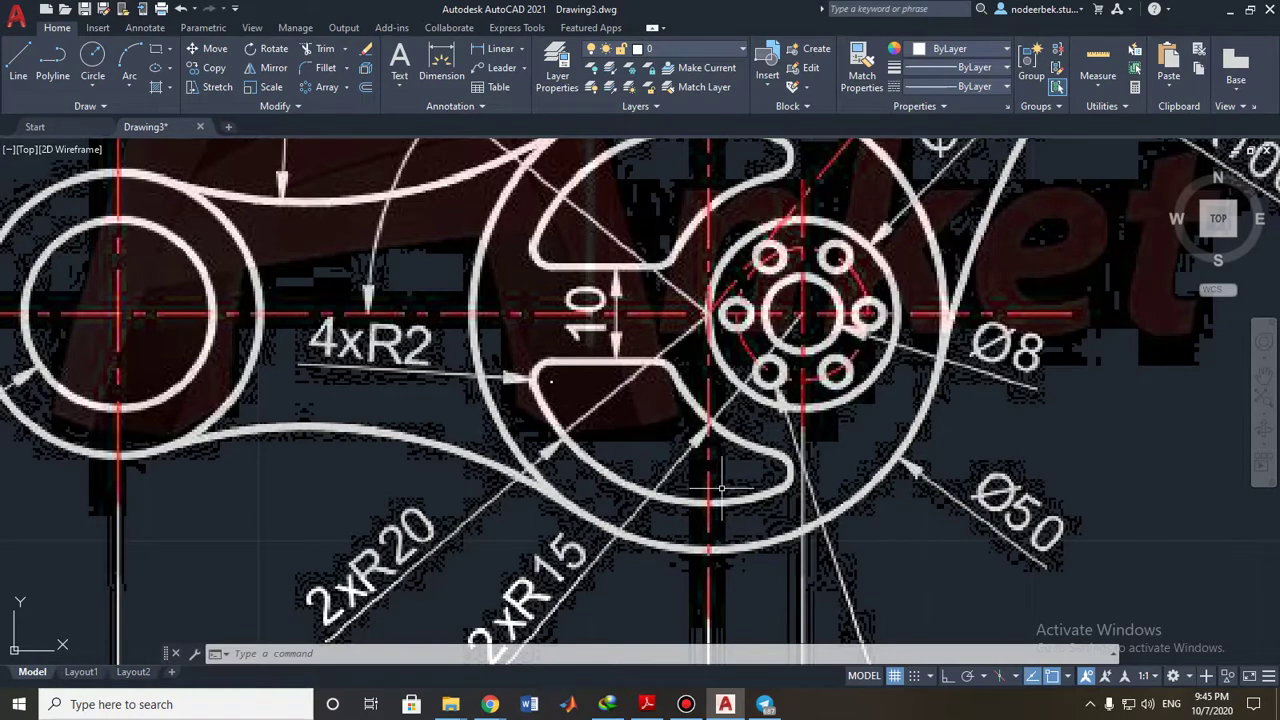
pyautogui.moveTo(674, 182); pyautogui.dragTo(672, 330, button='middle')
pyautogui.scroll(-3, 672, 330)
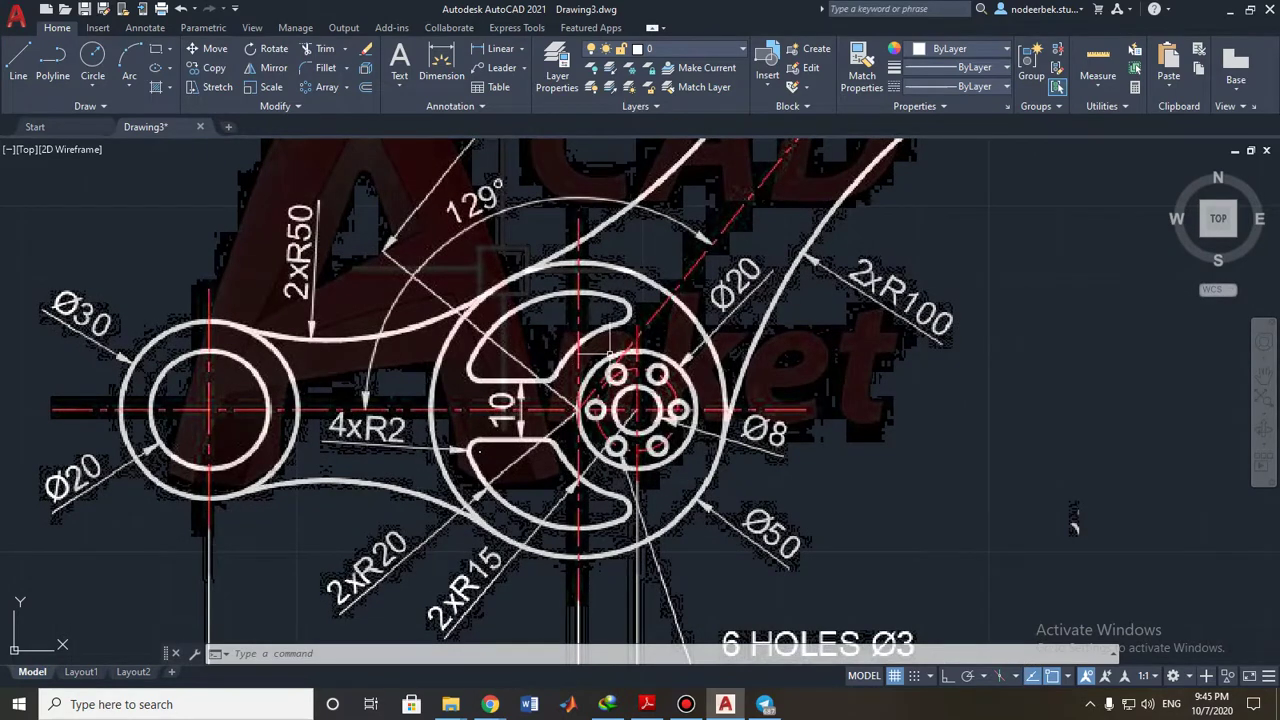
pyautogui.scroll(-1, 902, 366)
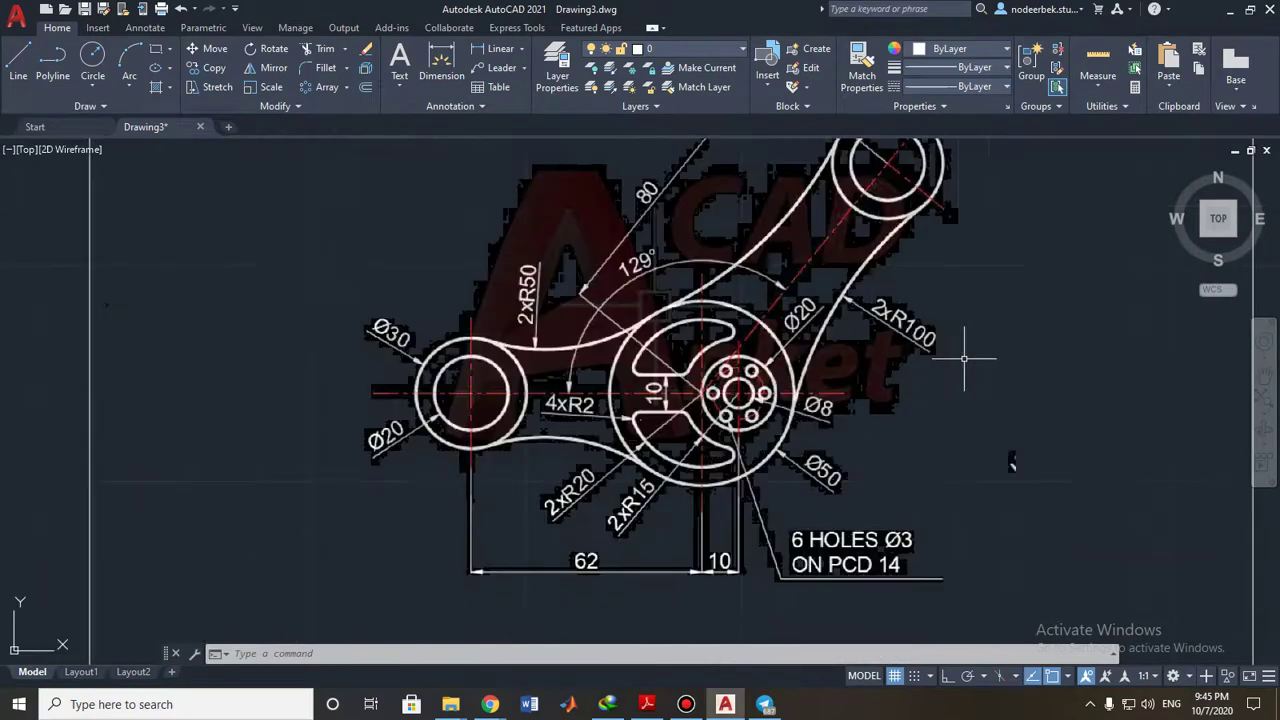
# Draw a circle of radius 20 centred on the Ø50 circle's centre for the slots' outer arcs.
pyautogui.moveTo(1198, 339); pyautogui.dragTo(849, 334, button='middle')
pyautogui.click(100, 70)
pyautogui.moveTo(722, 325); pyautogui.dragTo(275, 349, button='middle')
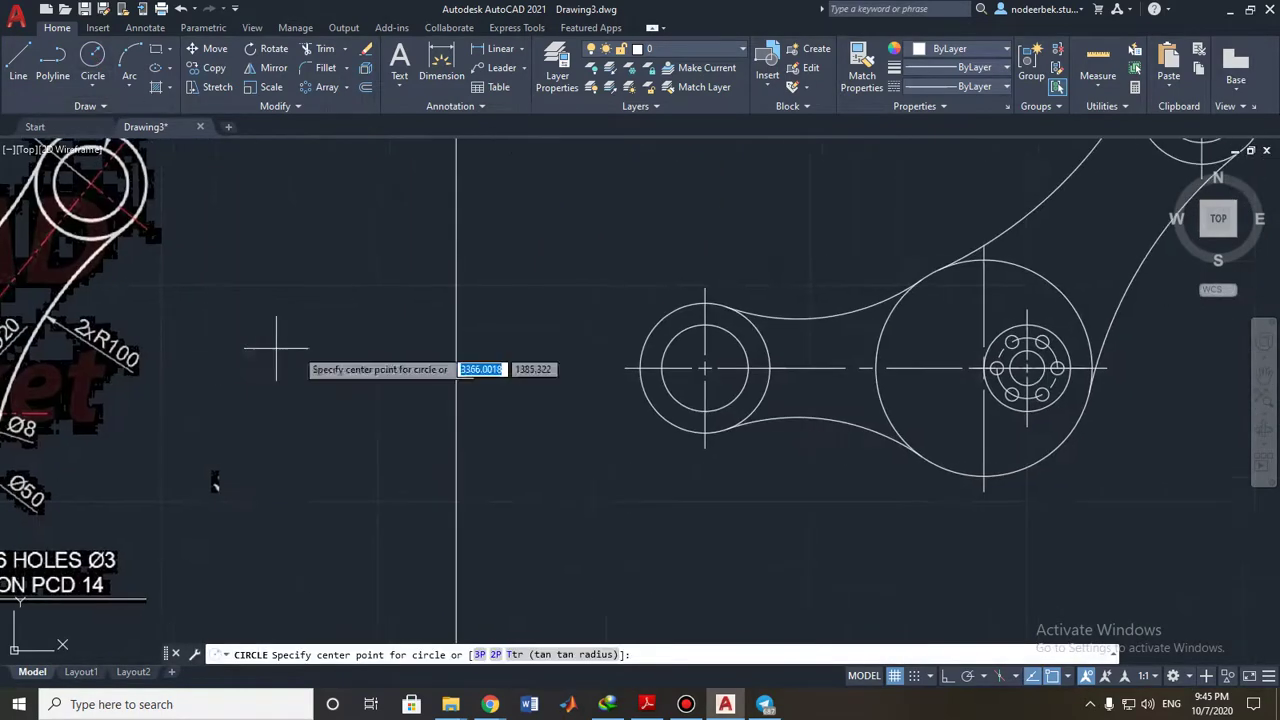
pyautogui.moveTo(906, 352); pyautogui.dragTo(614, 371, button='middle')
pyautogui.scroll(4, 661, 385)
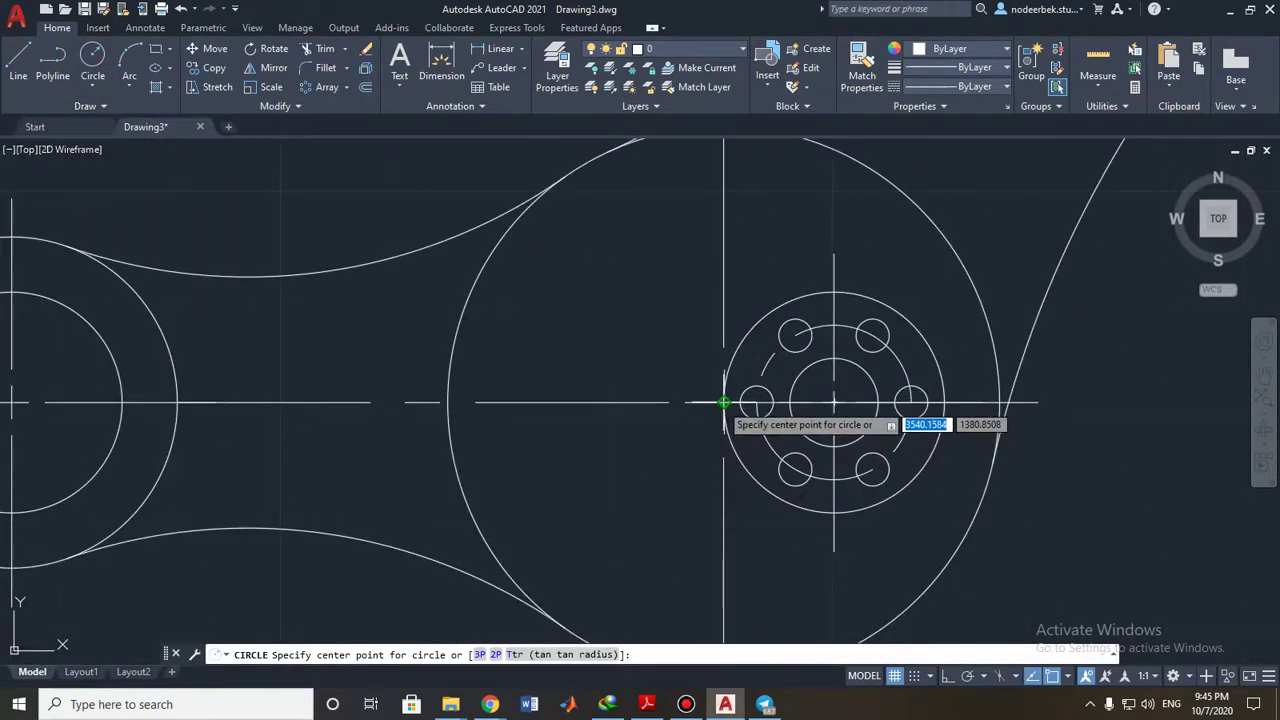
pyautogui.scroll(3, 725, 400)
pyautogui.click(762, 360)
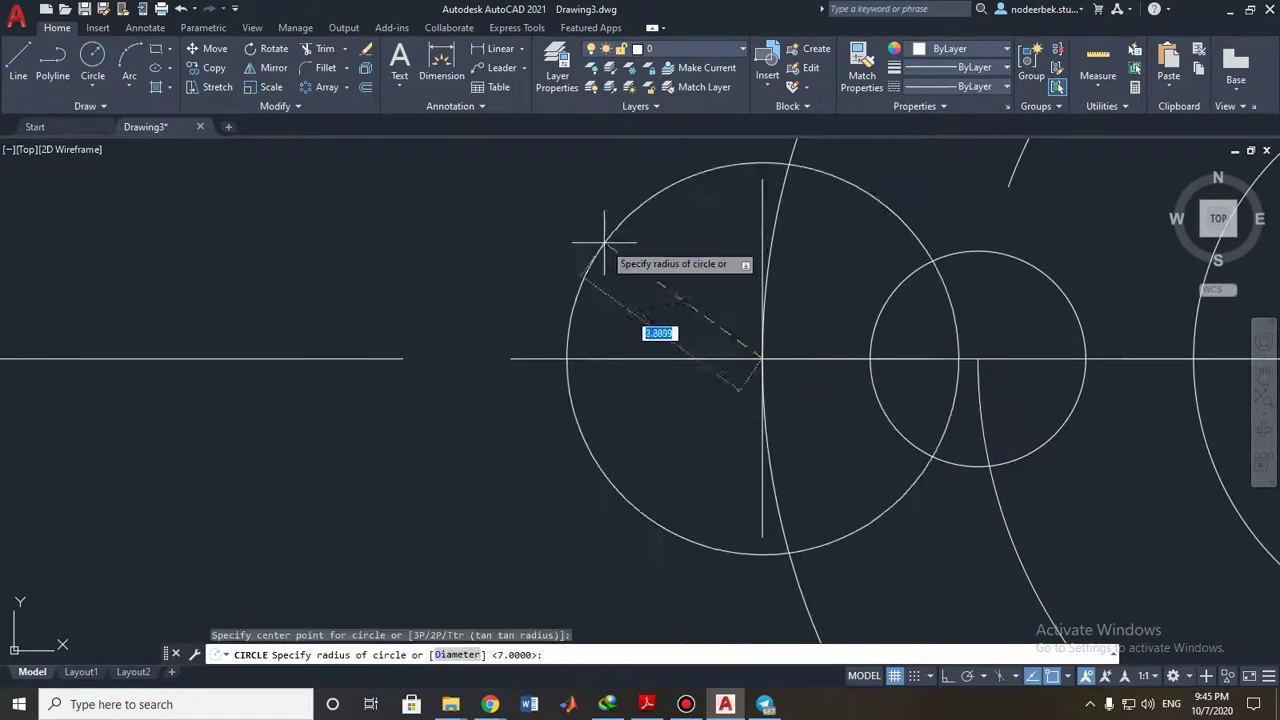
pyautogui.scroll(-4, 500, 408)
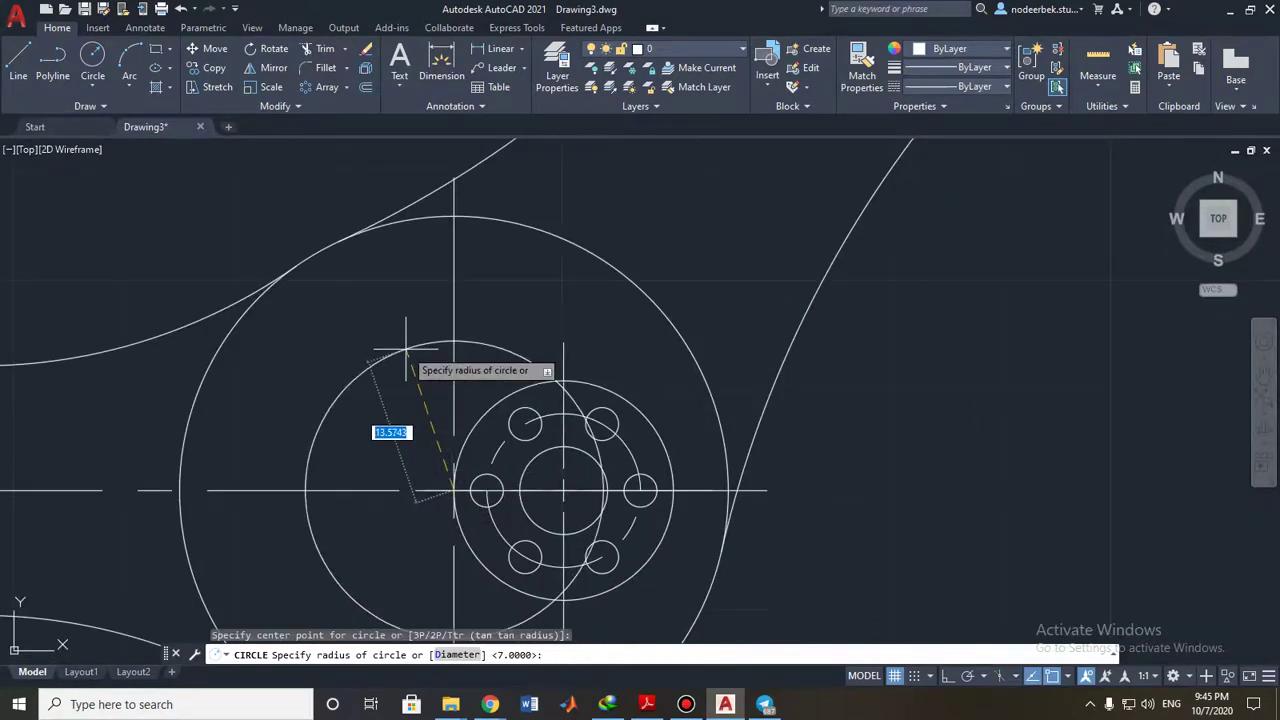
pyautogui.write('20')
pyautogui.press('Return')
# Examine the reference drawing's 2xR15 callout and the centre from which the slots' inner arcs are struck.
pyautogui.scroll(-2, 433, 398)
pyautogui.moveTo(362, 456); pyautogui.dragTo(574, 340, button='middle')
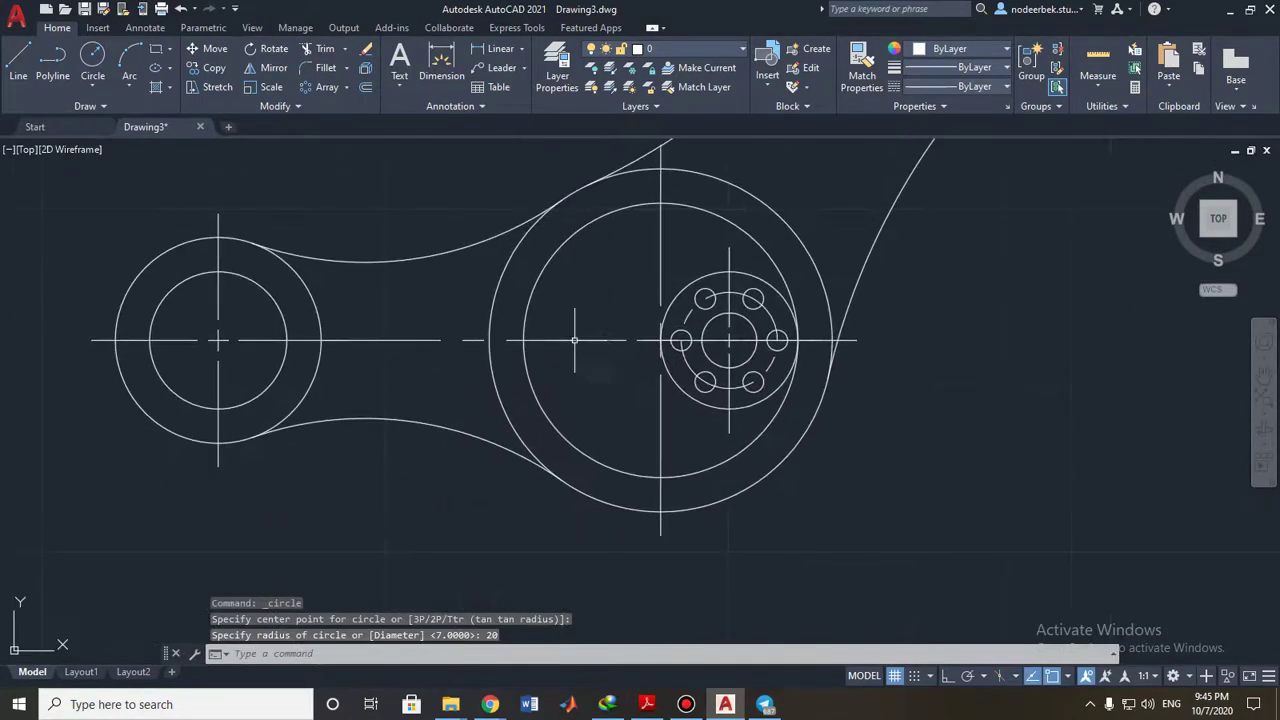
pyautogui.moveTo(402, 367)
pyautogui.mouseDown(button='middle')
pyautogui.moveTo(621, 344)
pyautogui.moveTo(523, 349)
pyautogui.moveTo(605, 351)
pyautogui.mouseUp(button='middle')
pyautogui.scroll(-2, 621, 344)
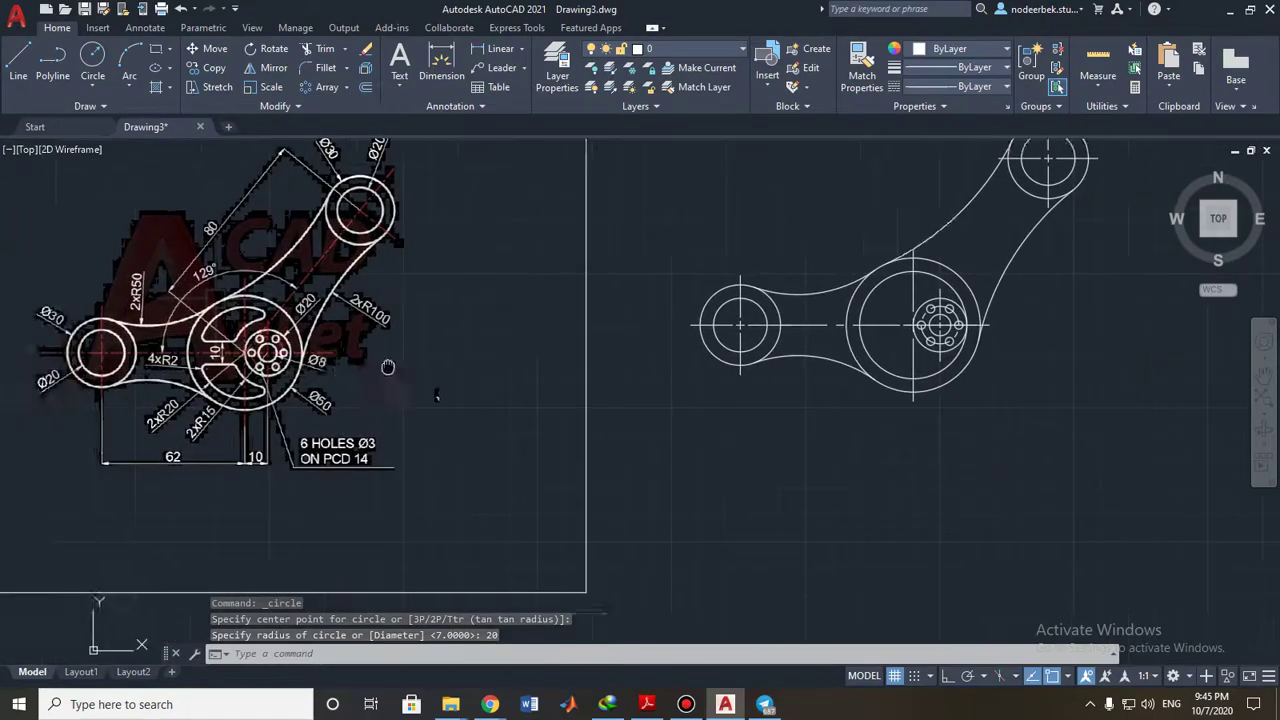
pyautogui.scroll(2, 121, 374)
pyautogui.scroll(1, 452, 371)
pyautogui.moveTo(493, 346); pyautogui.dragTo(473, 420, button='middle')
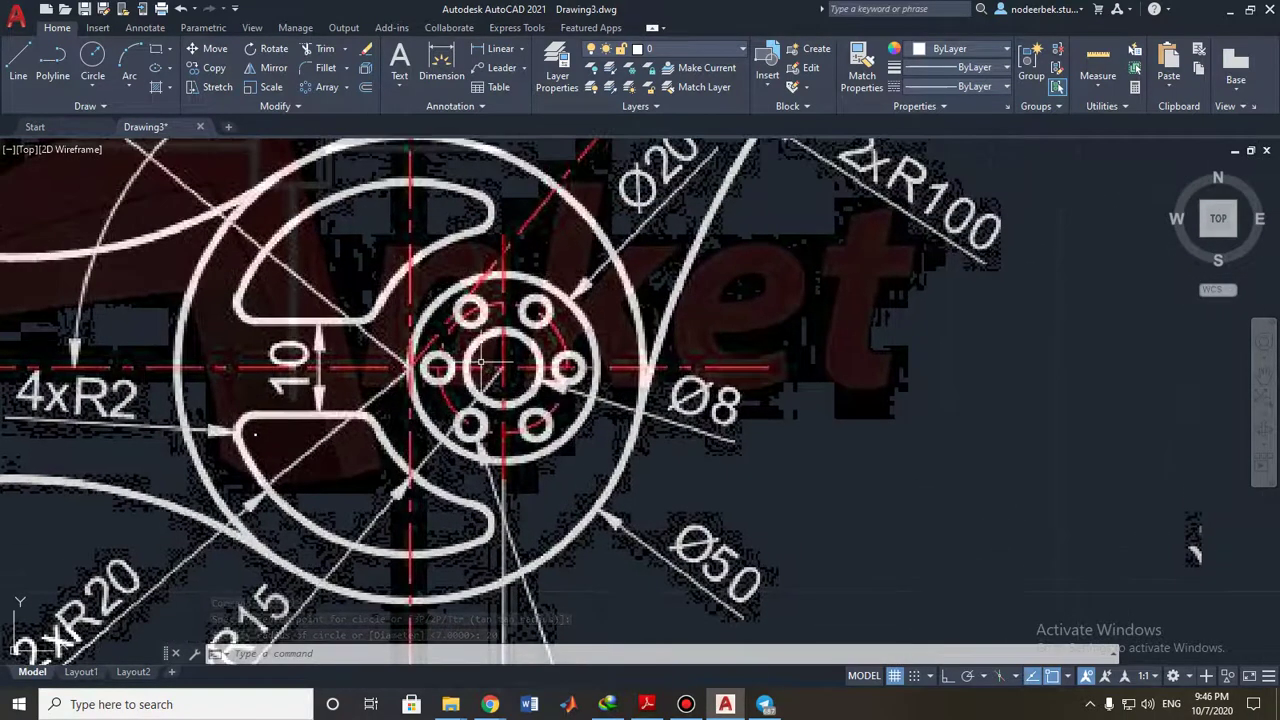
pyautogui.scroll(-2, 484, 361)
pyautogui.scroll(5, 456, 385)
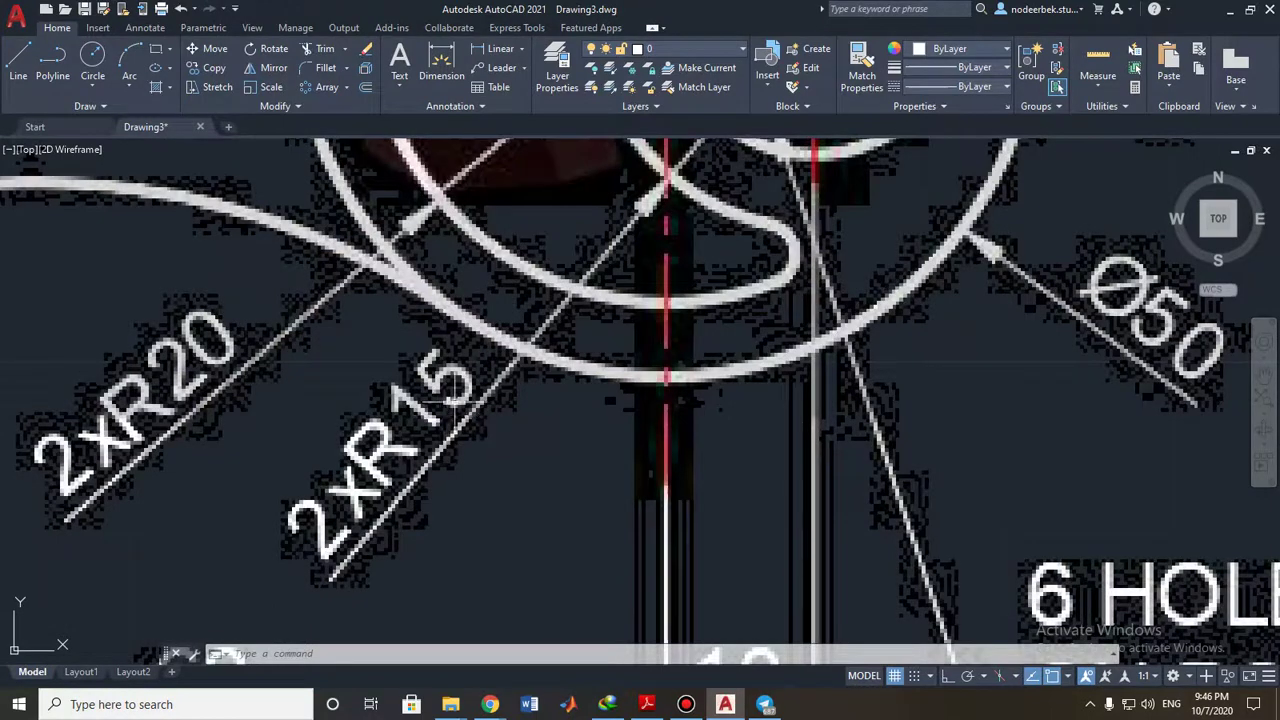
pyautogui.scroll(-4, 456, 385)
pyautogui.scroll(3, 444, 425)
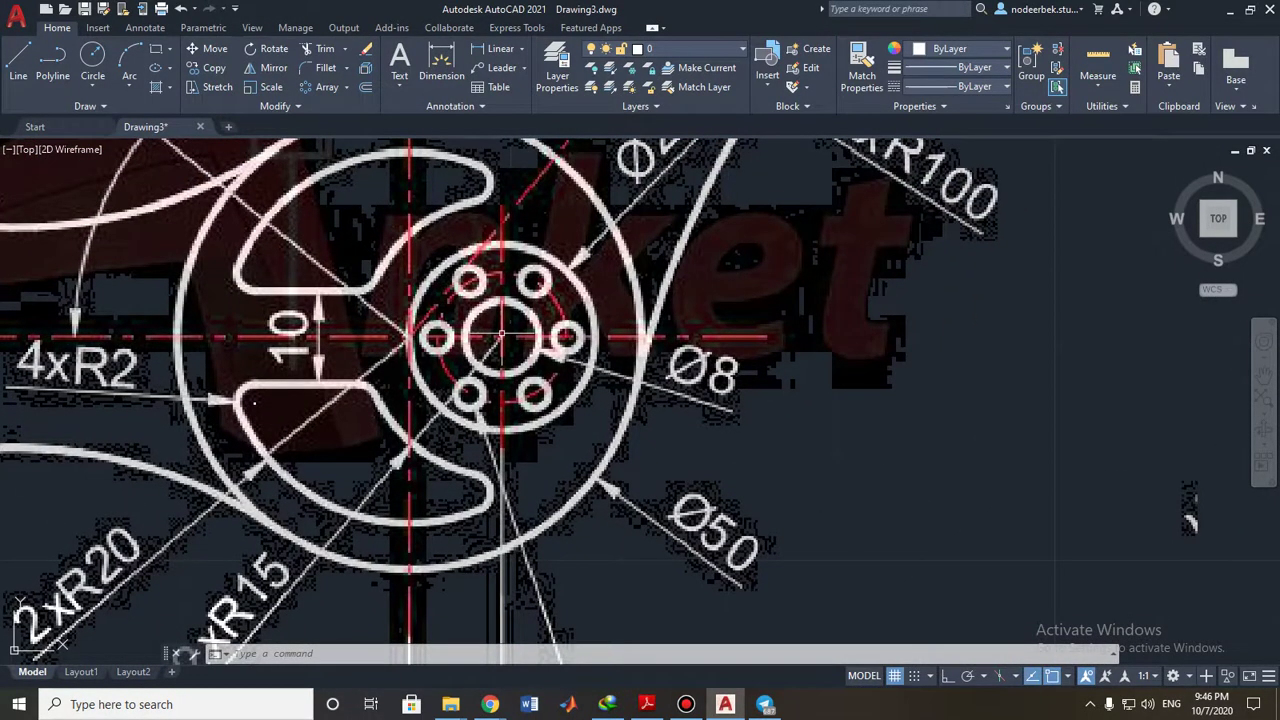
pyautogui.scroll(4, 500, 338)
pyautogui.scroll(-4, 500, 338)
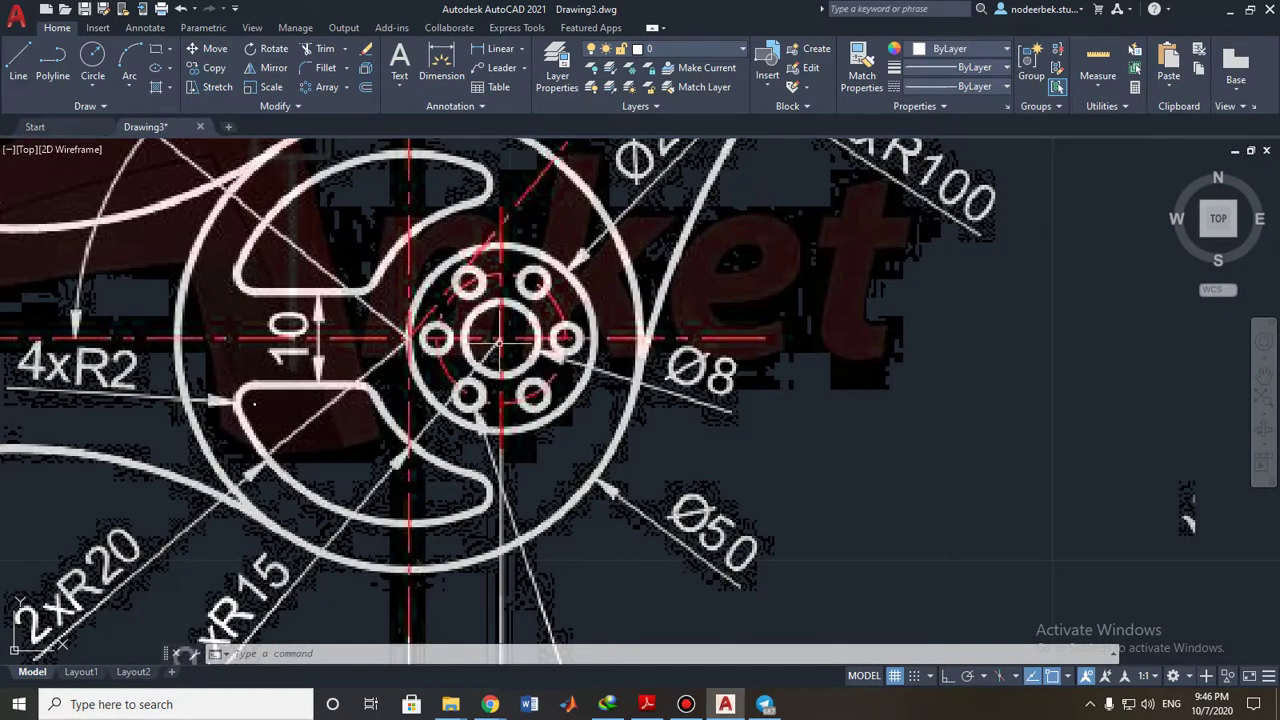
pyautogui.scroll(-4, 502, 351)
# Draw a circle of radius 15 centred on the six-hole hub for the slots' inner arcs.
pyautogui.moveTo(732, 388); pyautogui.dragTo(363, 405, button='middle')
pyautogui.moveTo(1151, 406); pyautogui.dragTo(597, 423, button='middle')
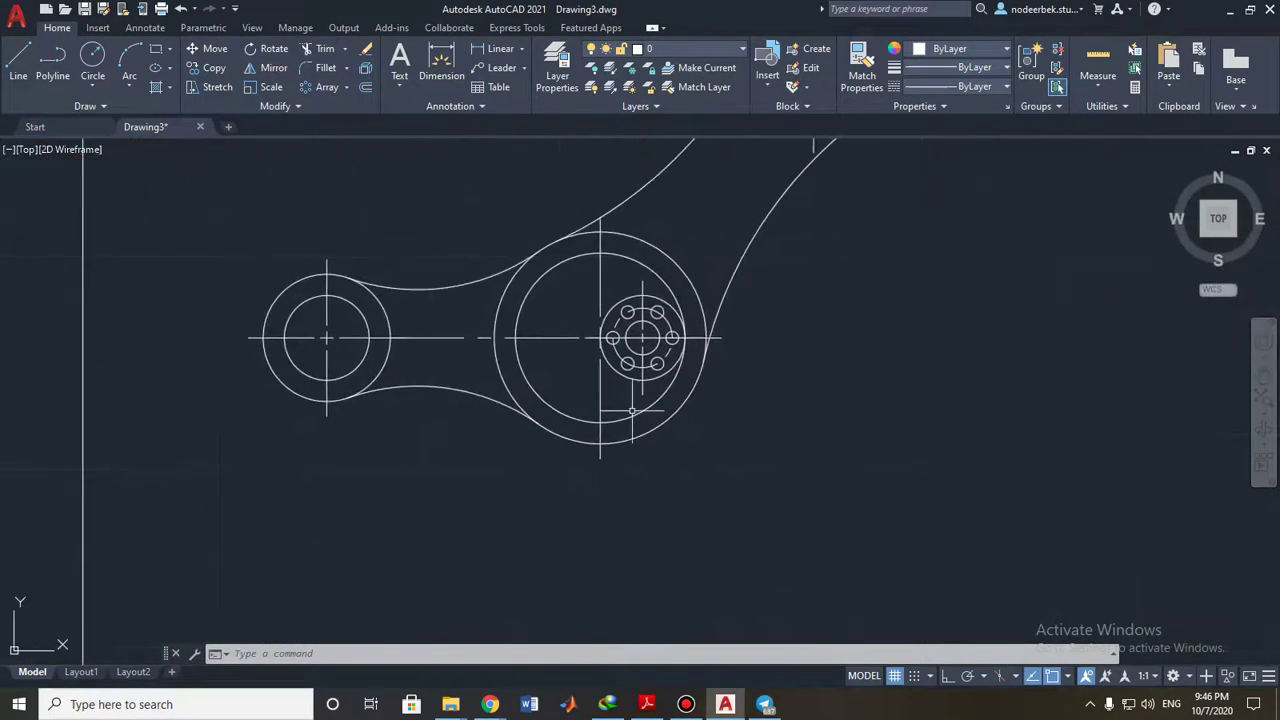
pyautogui.scroll(2, 637, 326)
pyautogui.moveTo(637, 325); pyautogui.dragTo(632, 383, button='middle')
pyautogui.click(92, 58)
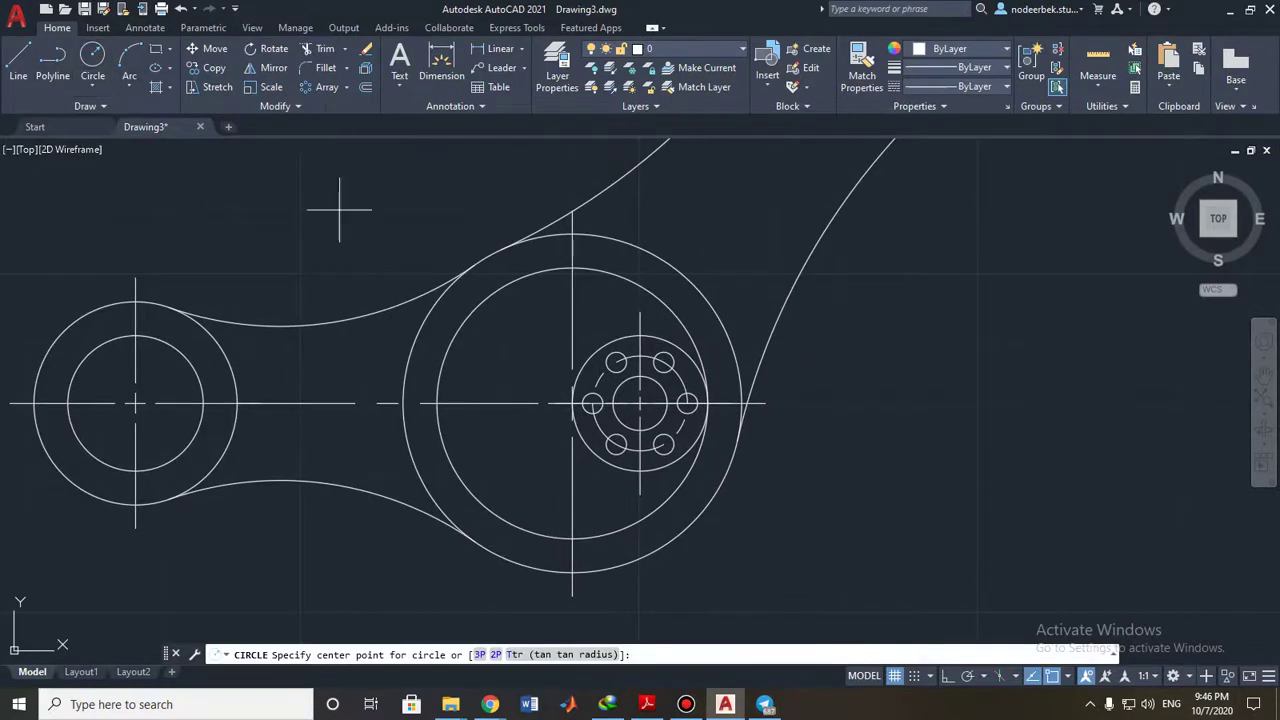
pyautogui.click(640, 403)
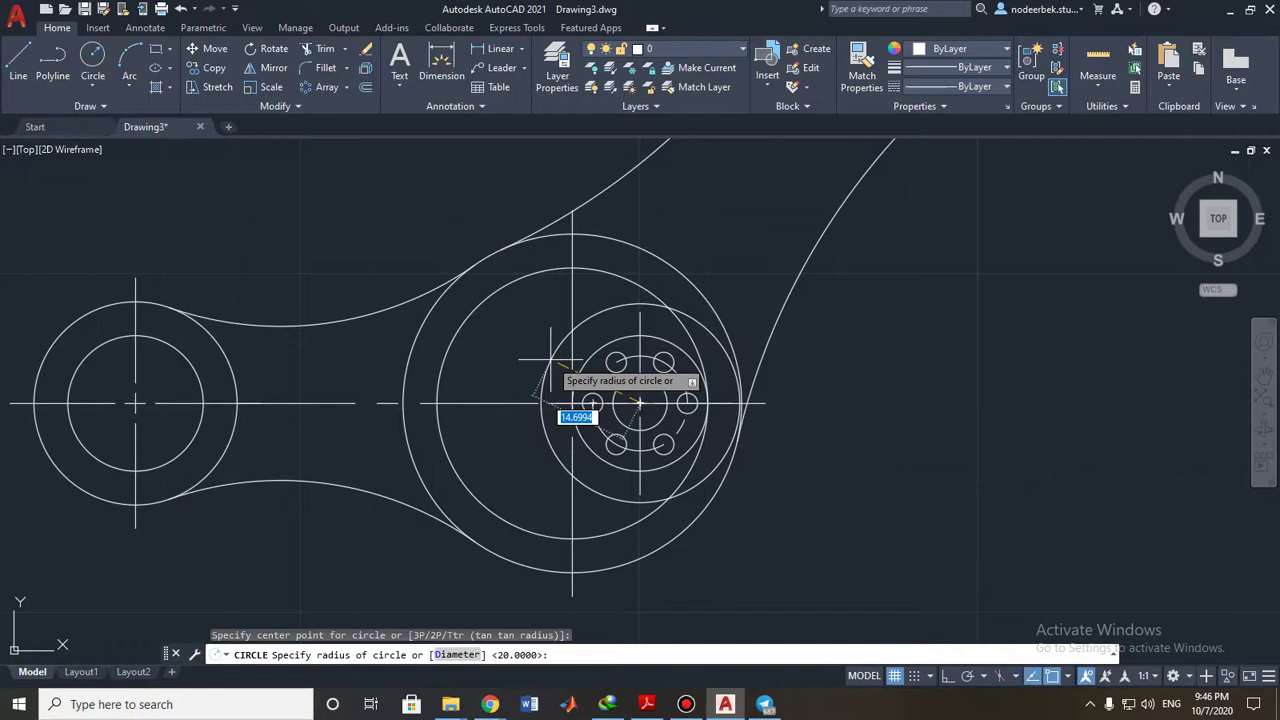
pyautogui.press('BackSpace')
pyautogui.write('15')
pyautogui.press('Return')
pyautogui.press('Escape')
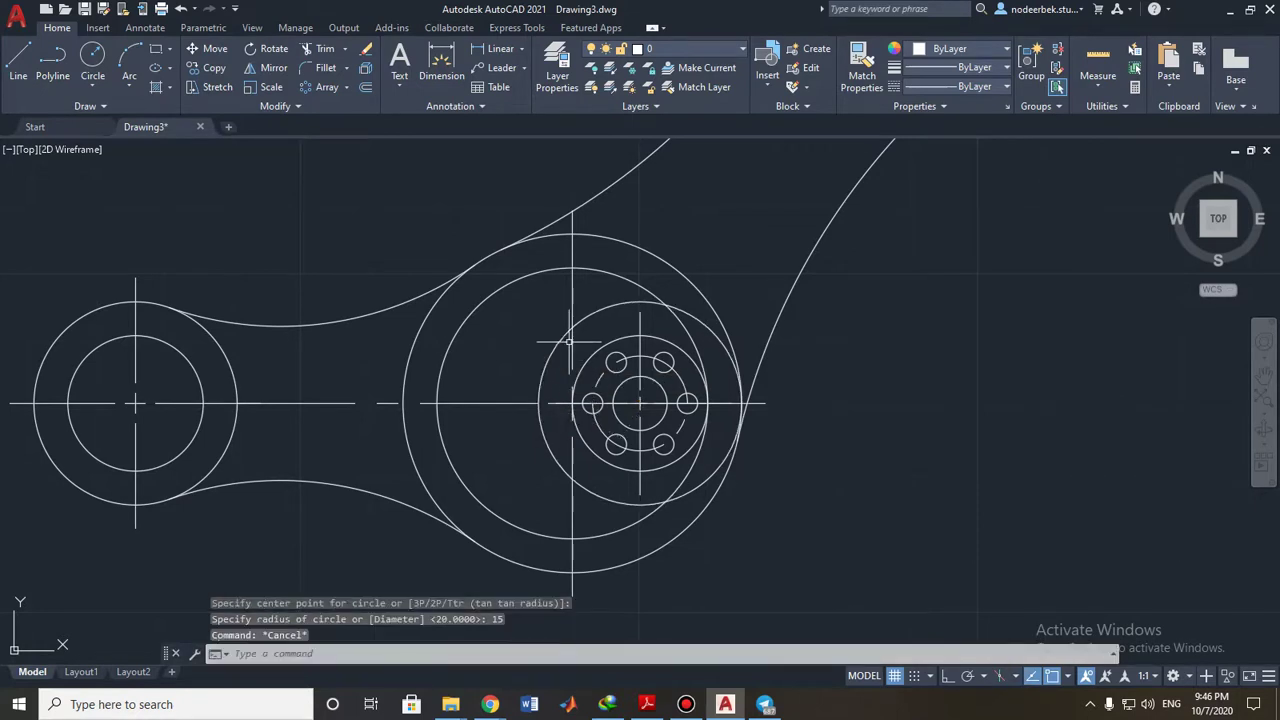
# Compare the redrawn circles with the reference drawing's slot spacing and corner radius dimensions inside the Ø50 circle.
pyautogui.scroll(-2, 426, 483)
pyautogui.moveTo(426, 483)
pyautogui.mouseDown(button='middle')
pyautogui.moveTo(717, 386)
pyautogui.moveTo(613, 426)
pyautogui.mouseUp(button='middle')
pyautogui.scroll(2, 613, 403)
pyautogui.scroll(-3, 610, 400)
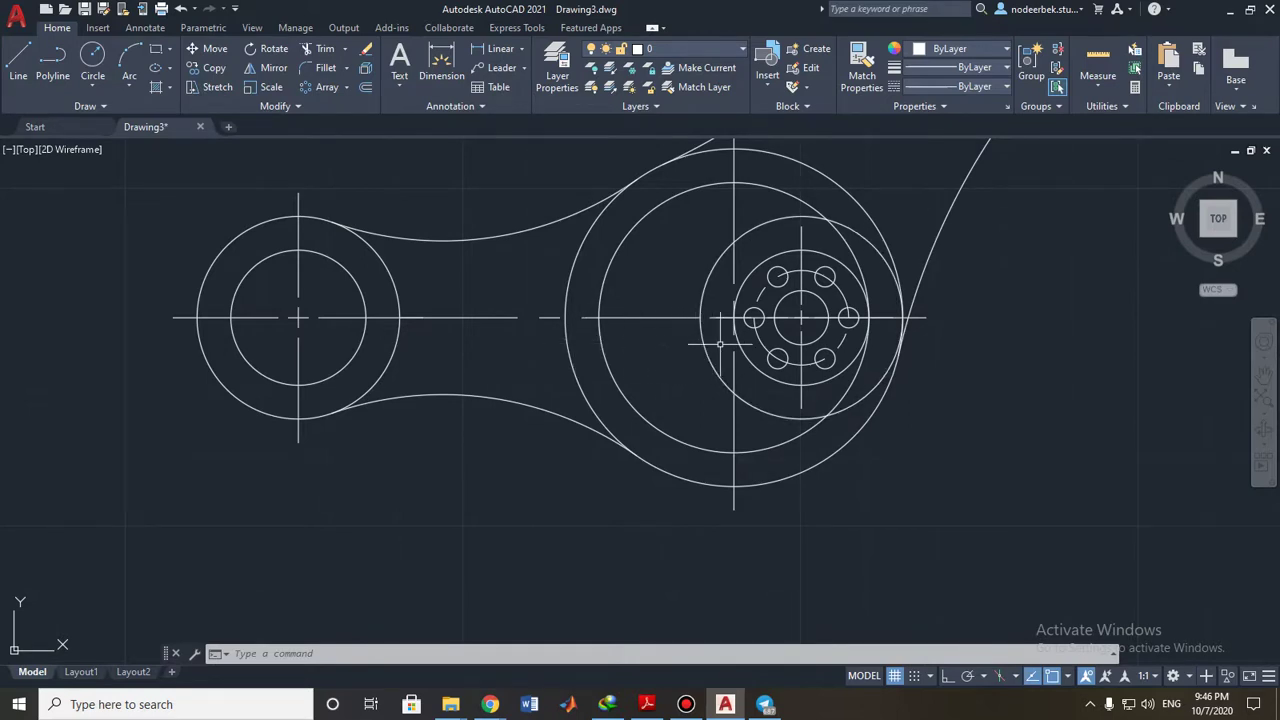
pyautogui.moveTo(705, 343)
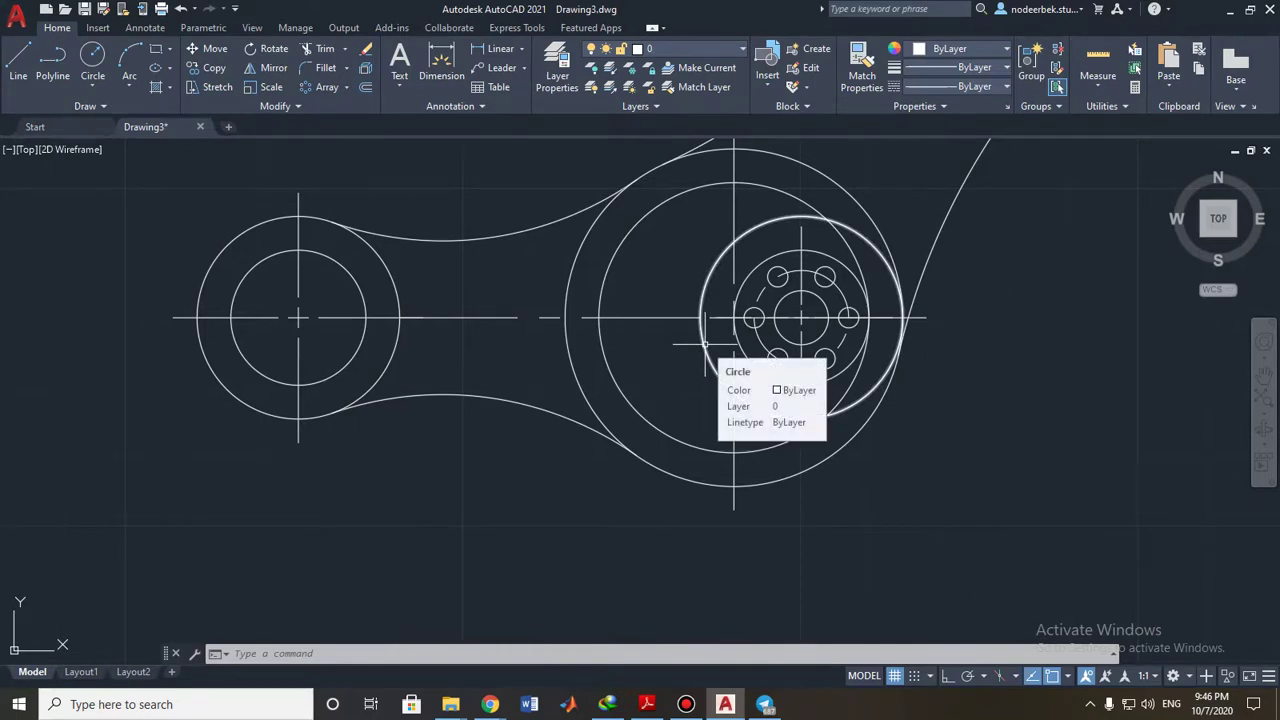
pyautogui.moveTo(705, 343); pyautogui.dragTo(648, 345, button='middle')
pyautogui.moveTo(608, 285); pyautogui.dragTo(552, 287, button='middle')
pyautogui.moveTo(410, 330); pyautogui.dragTo(905, 308, button='middle')
pyautogui.moveTo(304, 329); pyautogui.dragTo(899, 326, button='middle')
pyautogui.scroll(-2, 510, 475)
pyautogui.moveTo(510, 475); pyautogui.dragTo(850, 375, button='middle')
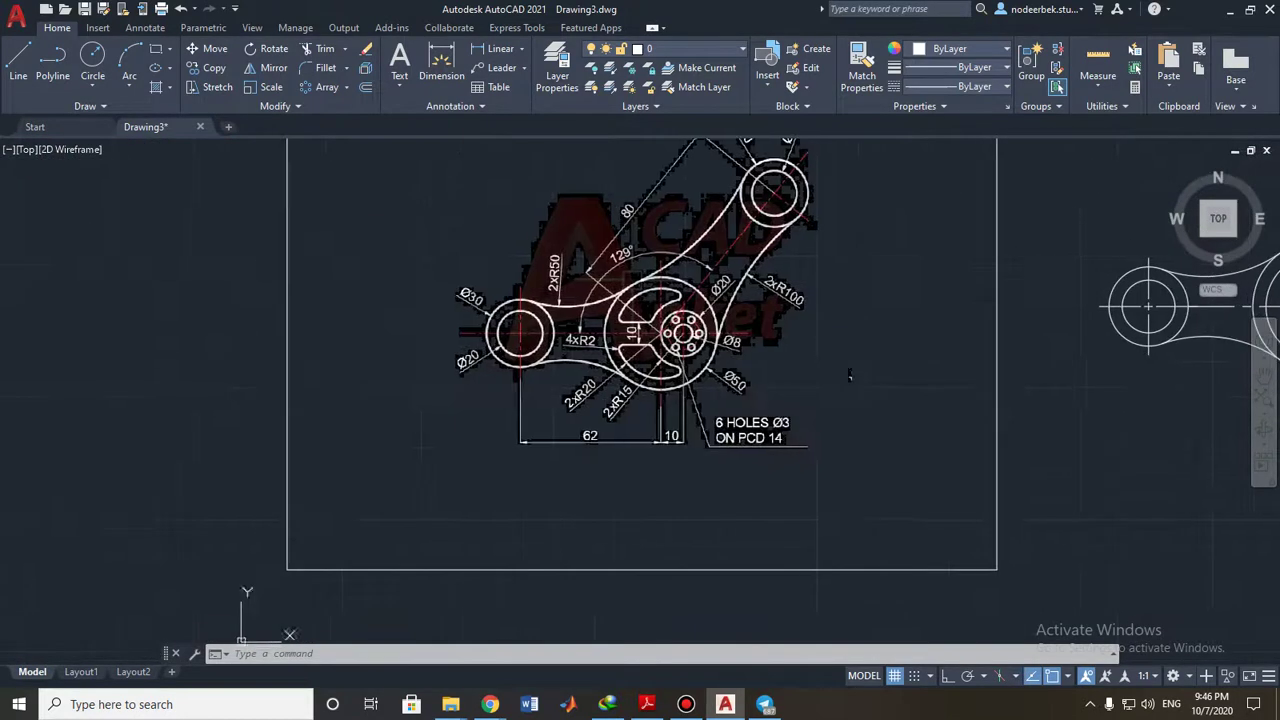
pyautogui.scroll(4, 680, 332)
pyautogui.scroll(1, 560, 318)
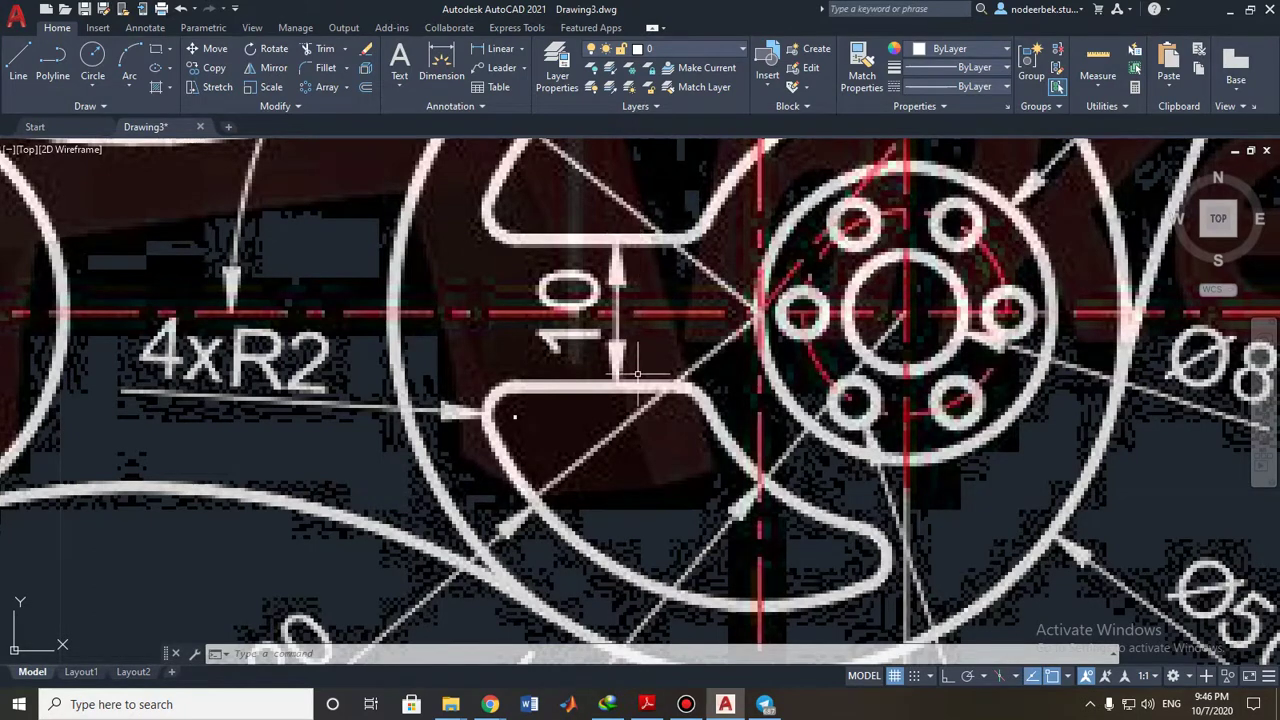
pyautogui.scroll(-5, 638, 378)
pyautogui.scroll(-2, 843, 357)
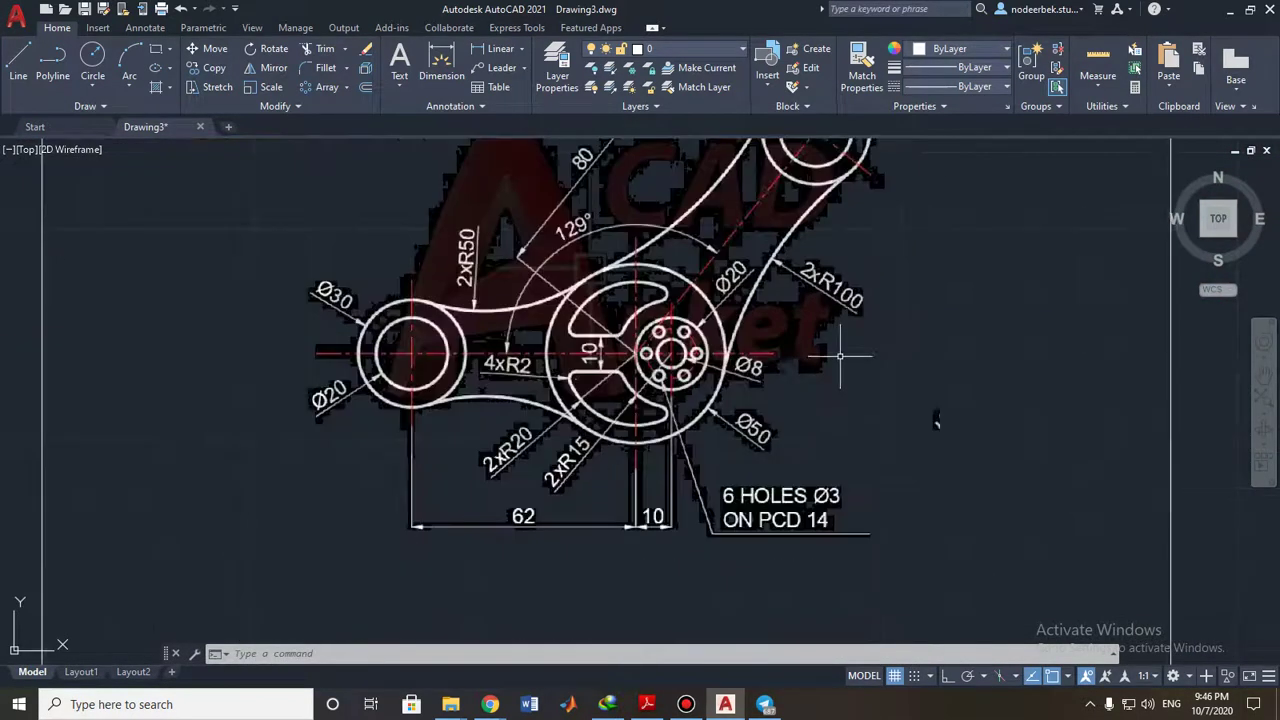
pyautogui.moveTo(843, 357); pyautogui.dragTo(408, 352, button='middle')
pyautogui.moveTo(798, 354)
pyautogui.mouseDown(button='middle')
pyautogui.moveTo(583, 354)
pyautogui.moveTo(595, 353)
pyautogui.mouseUp(button='middle')
pyautogui.scroll(5, 865, 347)
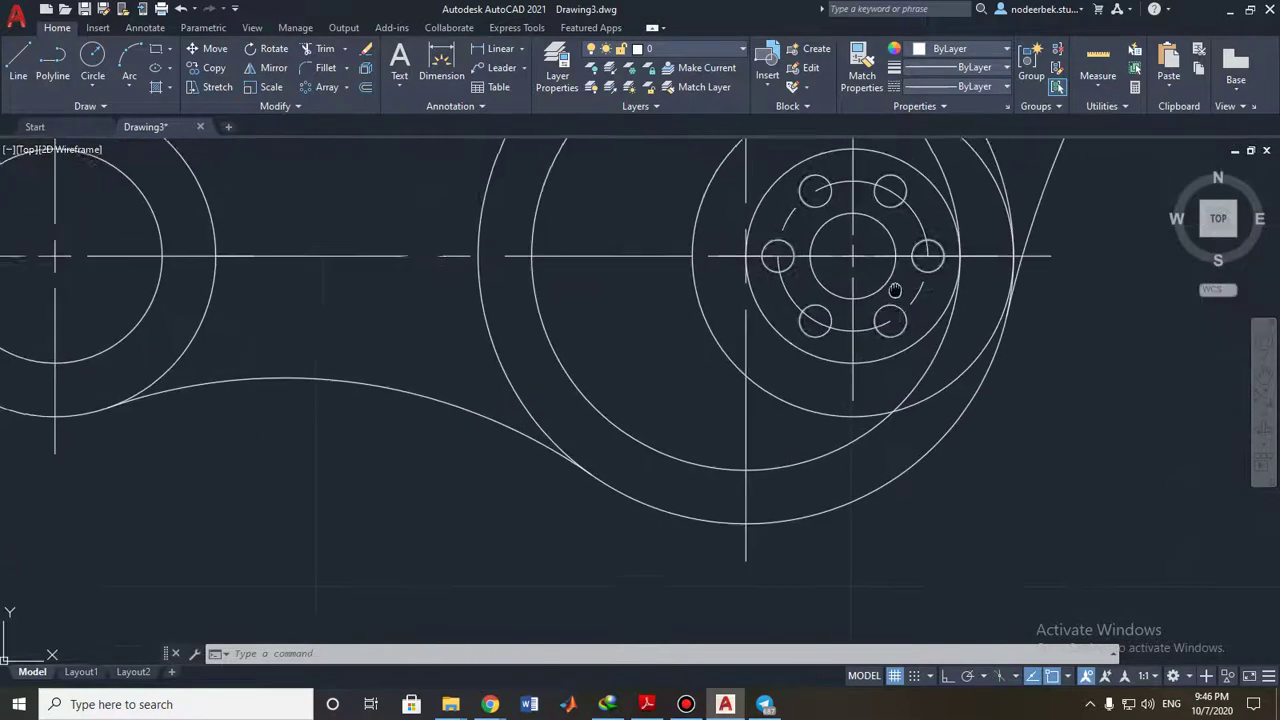
pyautogui.scroll(-4, 525, 371)
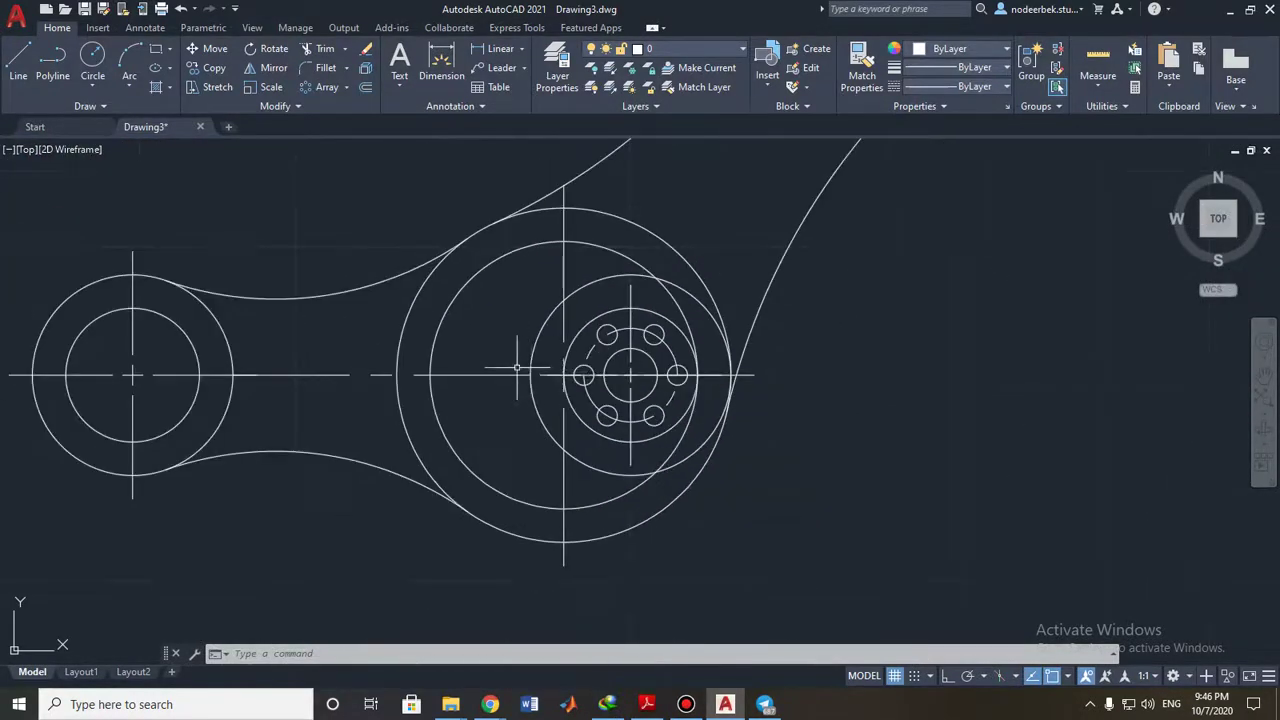
pyautogui.moveTo(505, 369); pyautogui.dragTo(652, 366, button='middle')
pyautogui.scroll(2, 648, 366)
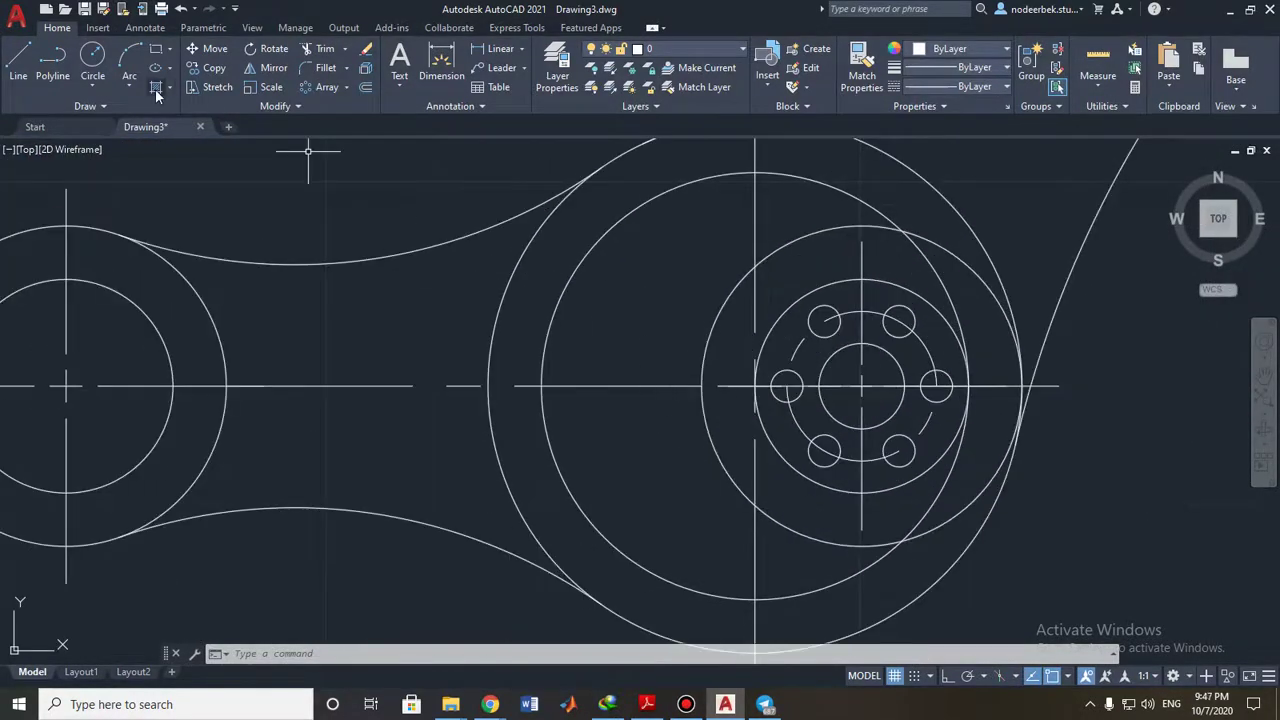
pyautogui.click(18, 62)
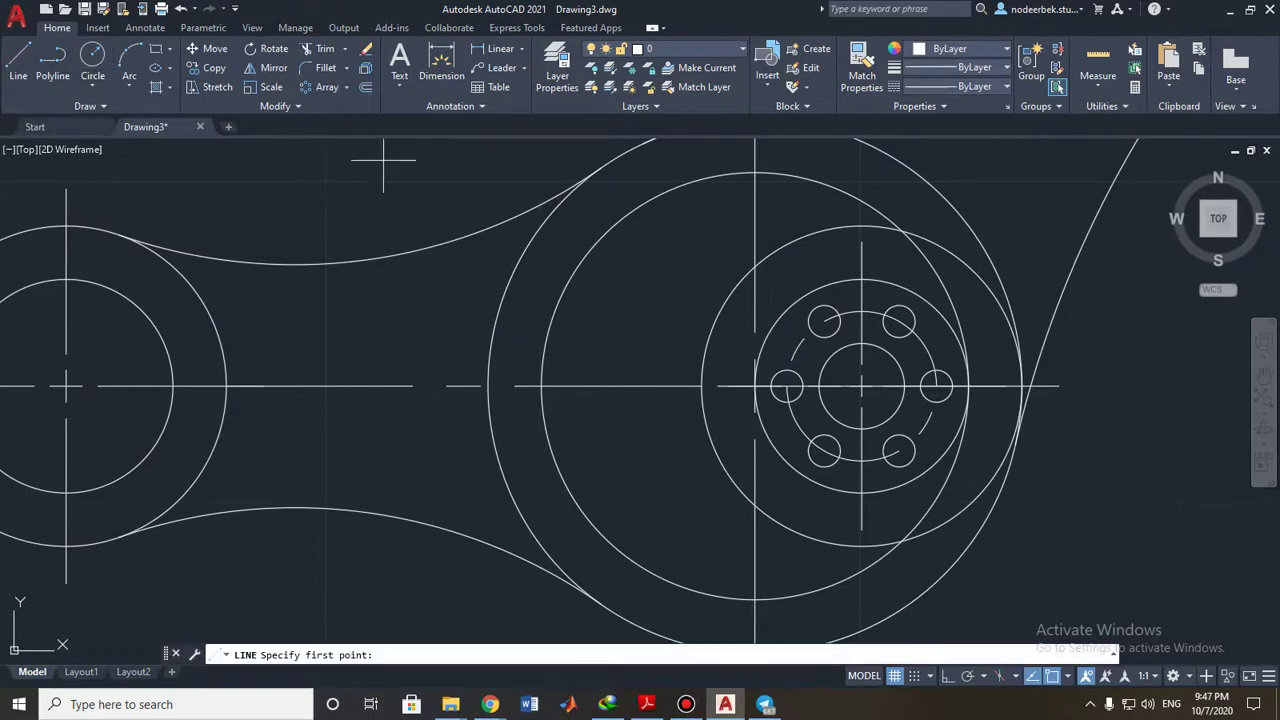
pyautogui.click(702, 386)
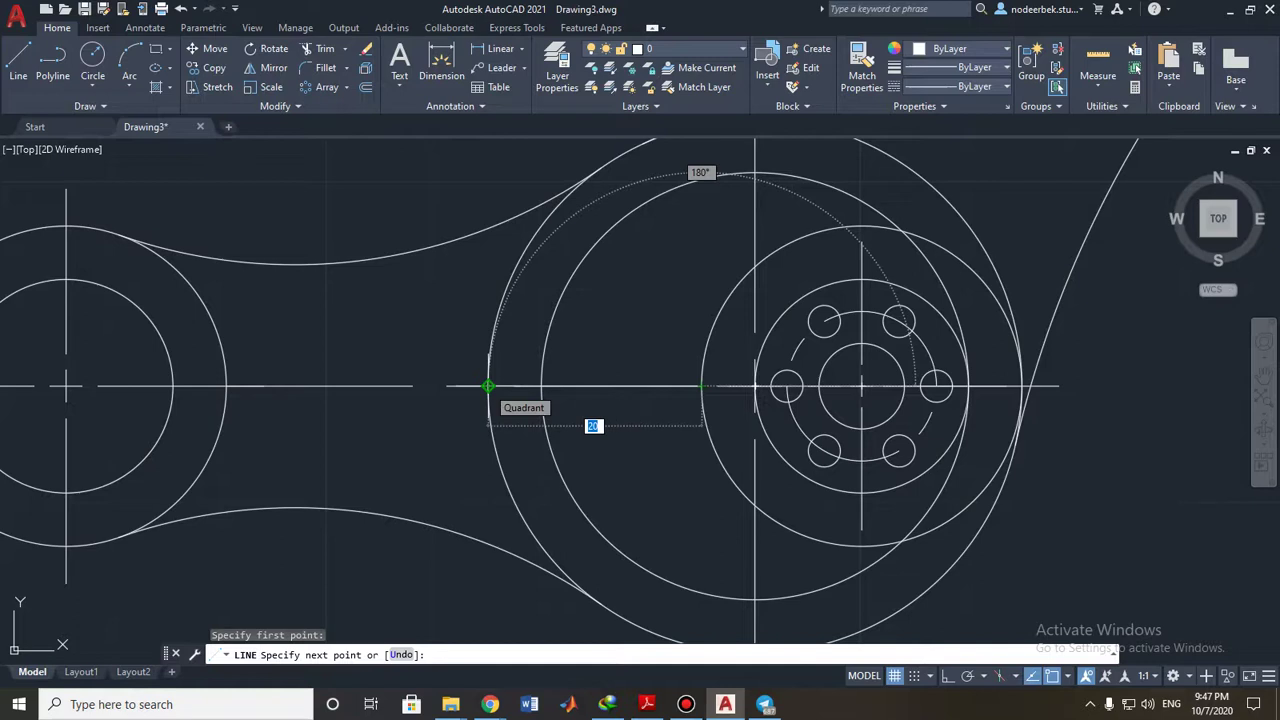
pyautogui.press('Escape')
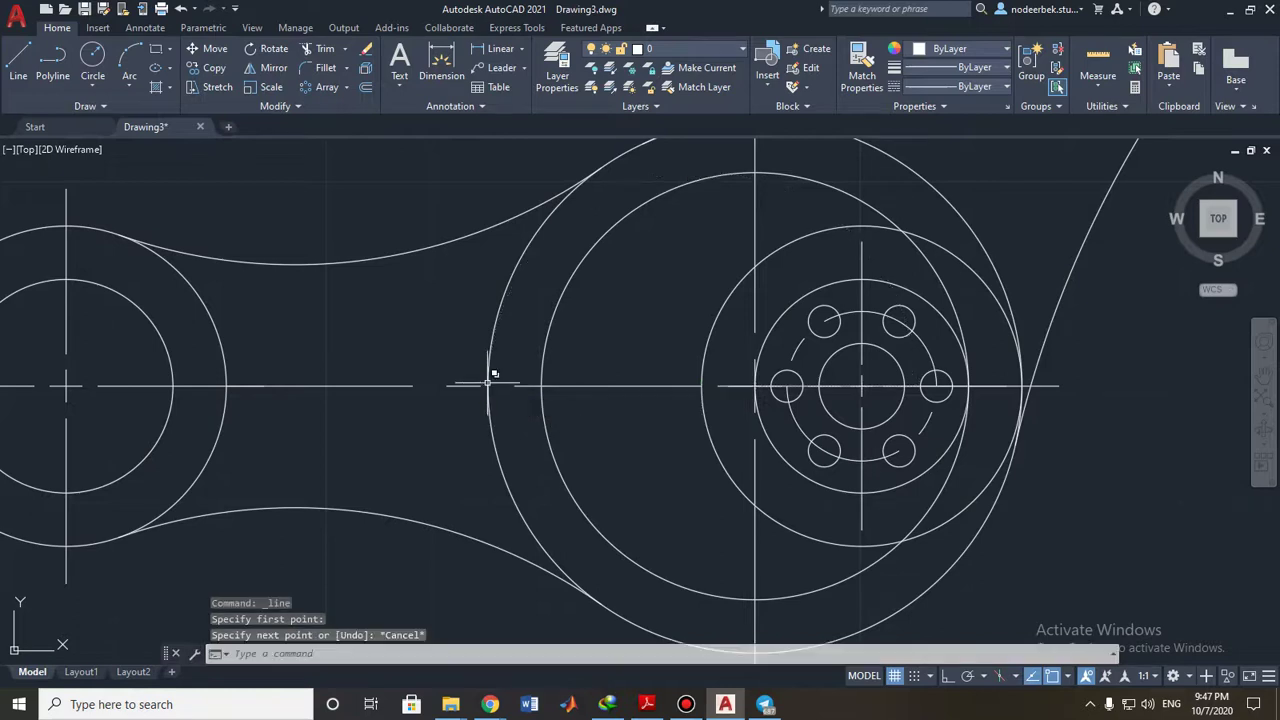
# Draw a 25 mm horizontal line from the Ø50 circle's centre to its left quadrant.
pyautogui.click(18, 62)
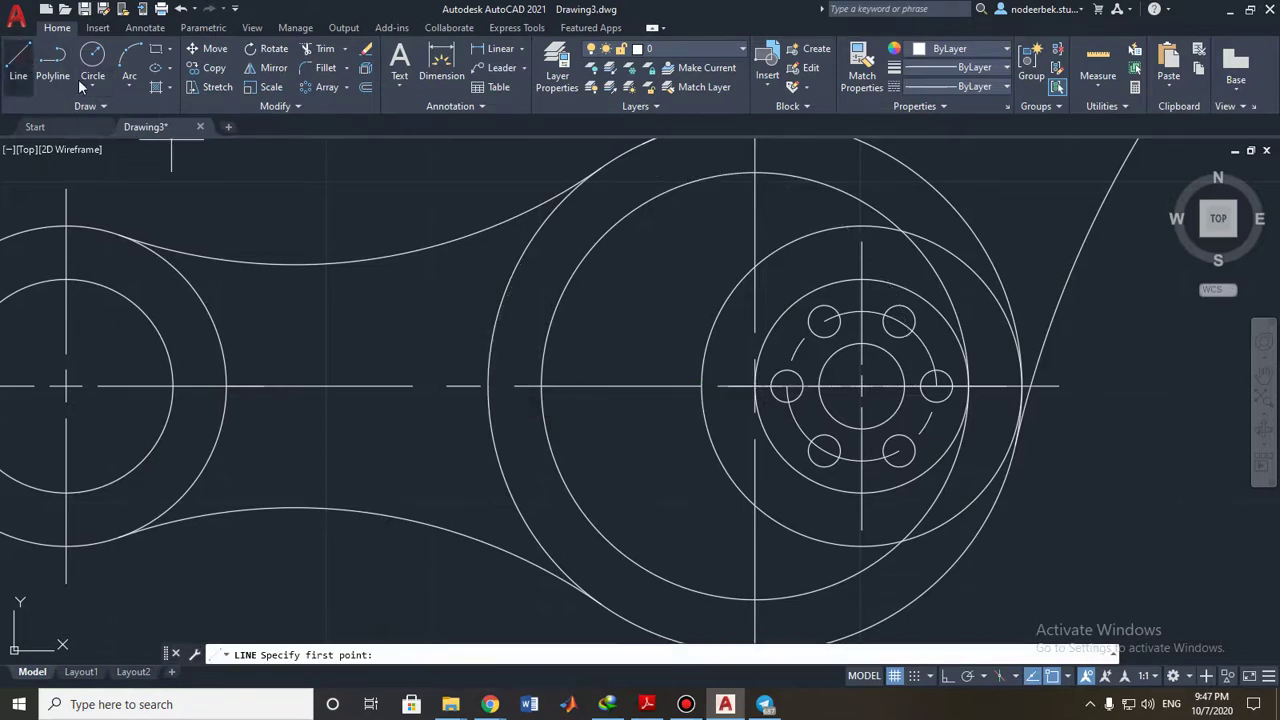
pyautogui.click(755, 386)
pyautogui.write('25')
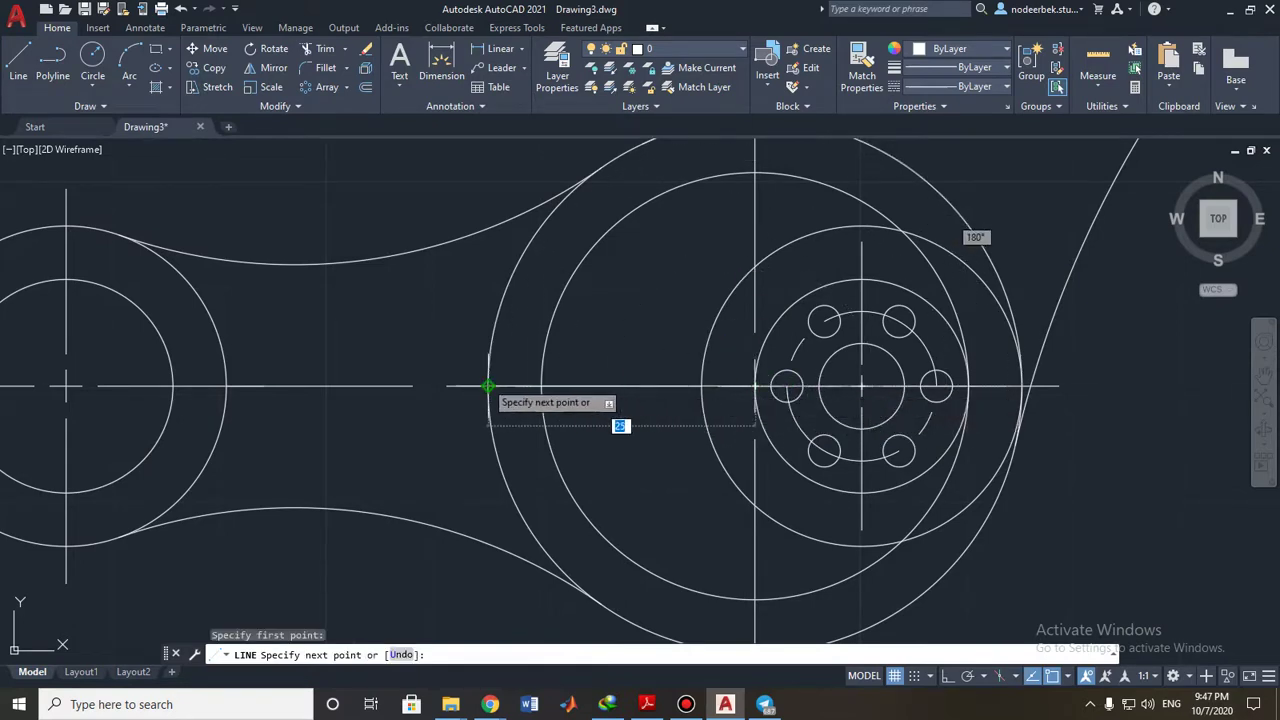
pyautogui.click(488, 386)
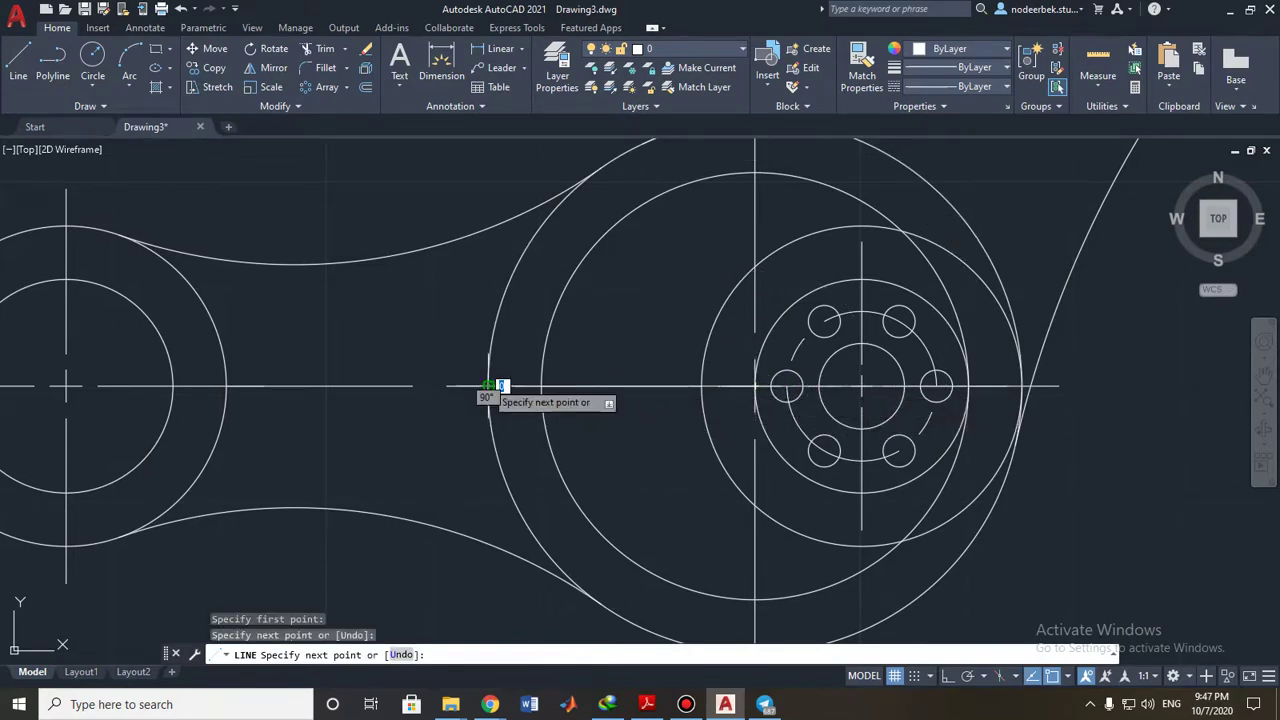
pyautogui.press('Escape')
# Offset the horizontal line between the Ø50 circle's centre and left quadrant 5 mm upward.
pyautogui.click(516, 392)
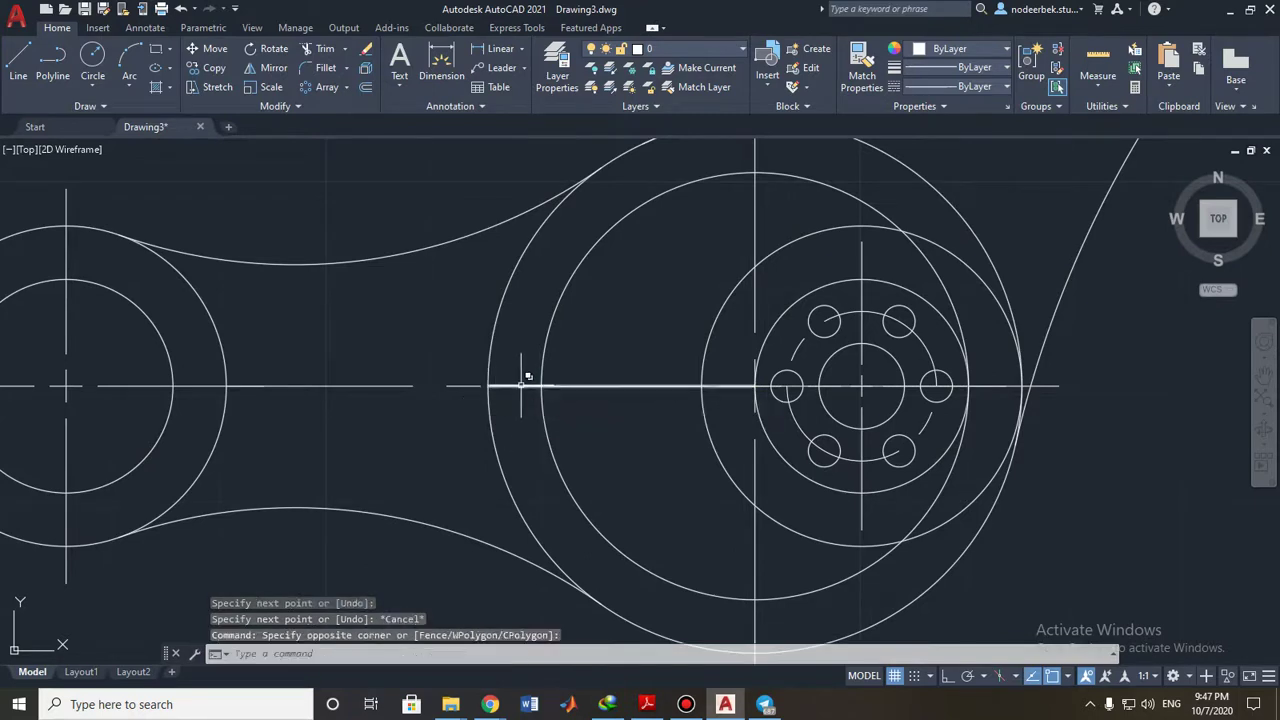
pyautogui.click(520, 385)
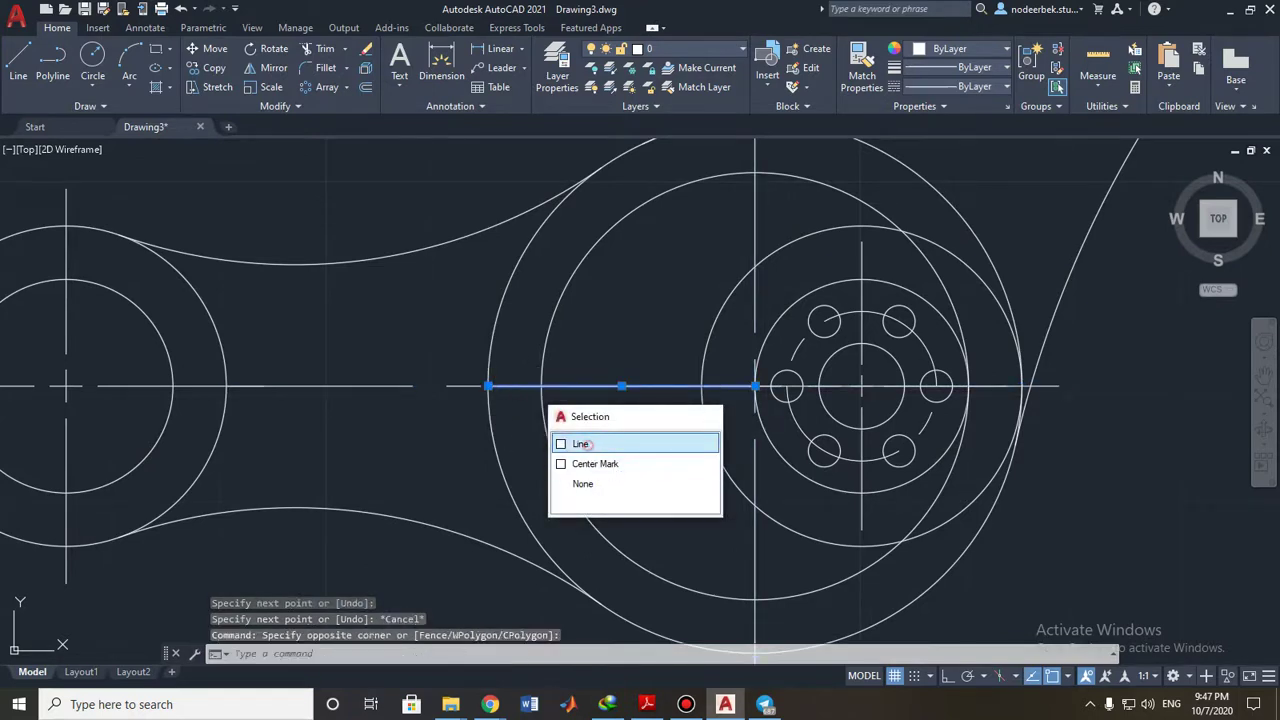
pyautogui.click(584, 444)
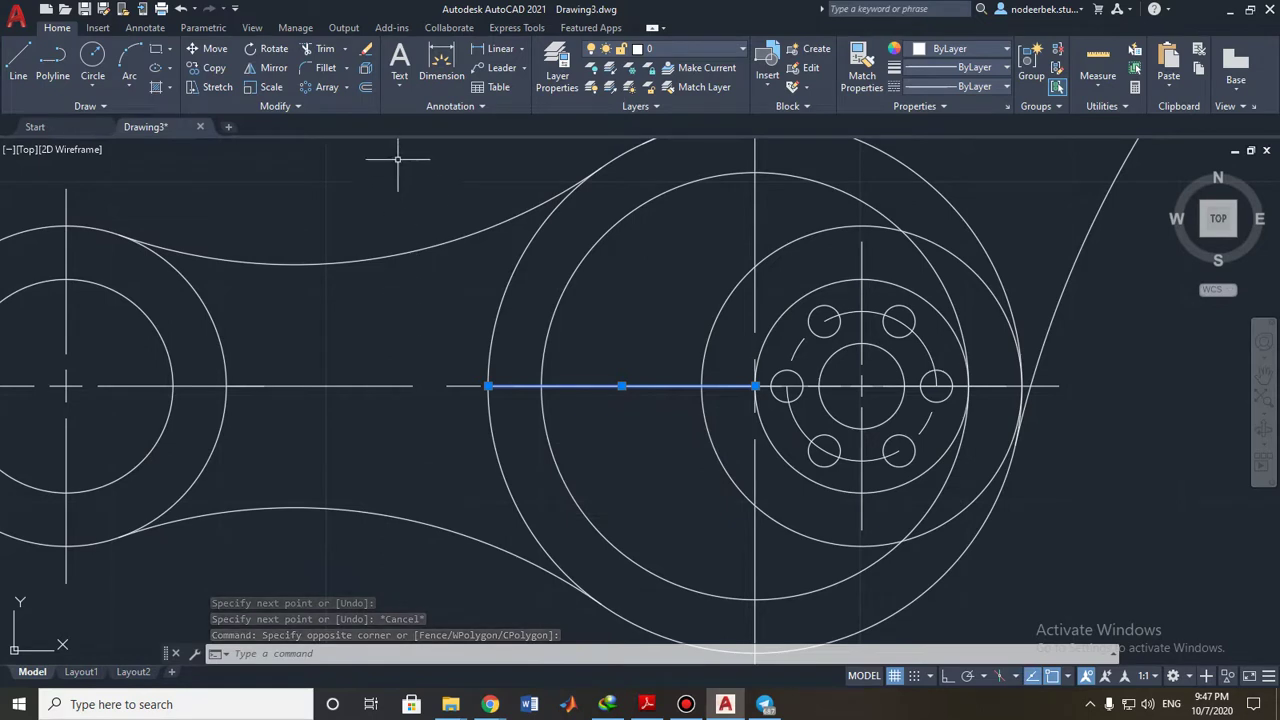
pyautogui.click(365, 89)
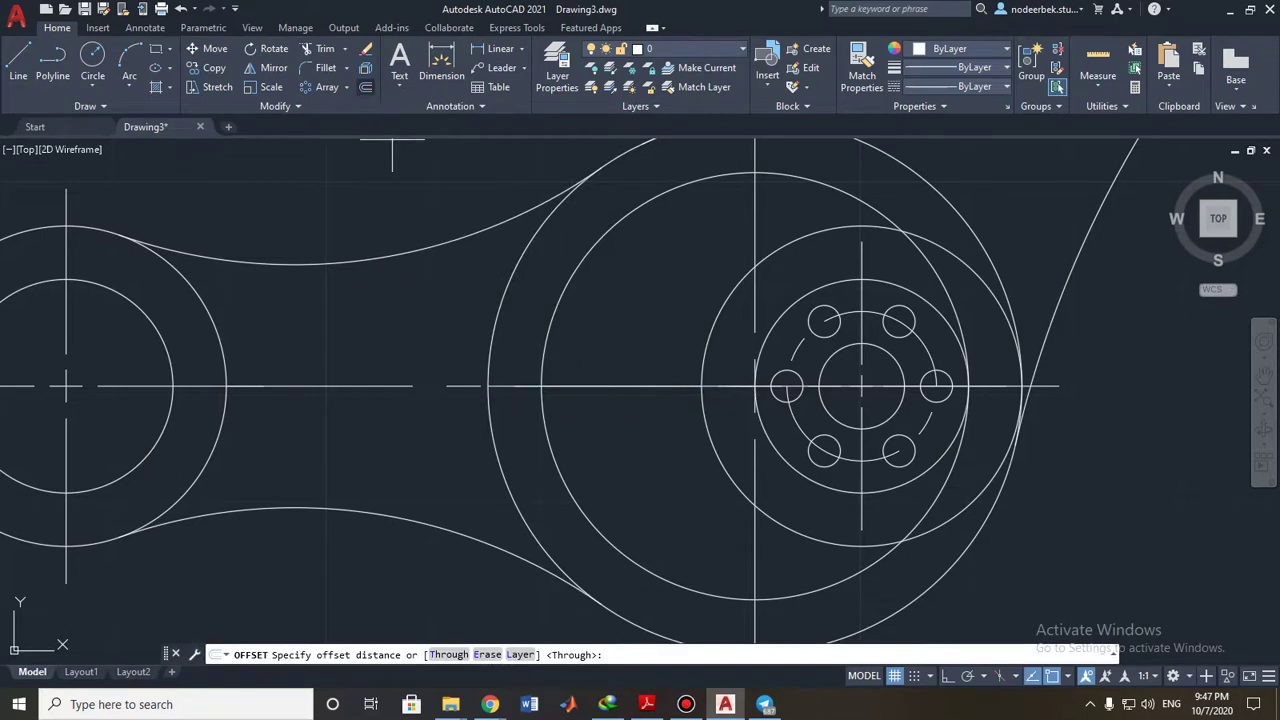
pyautogui.click(488, 386)
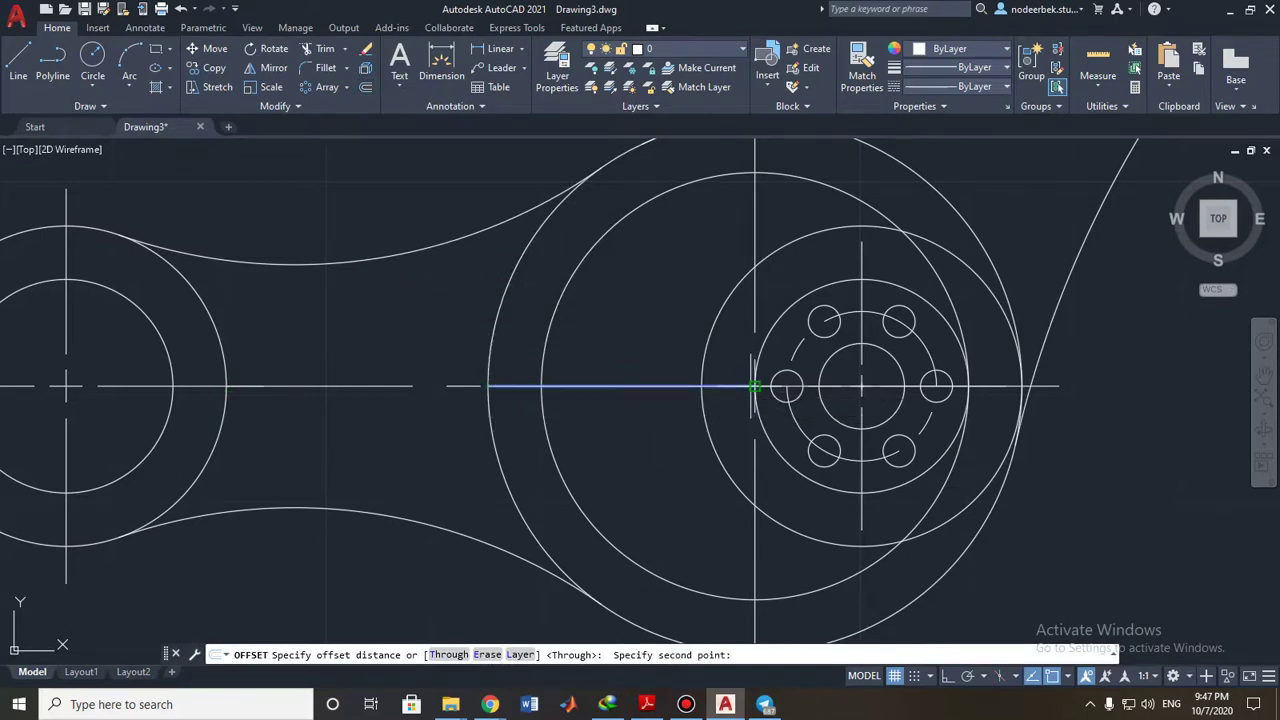
pyautogui.click(752, 386)
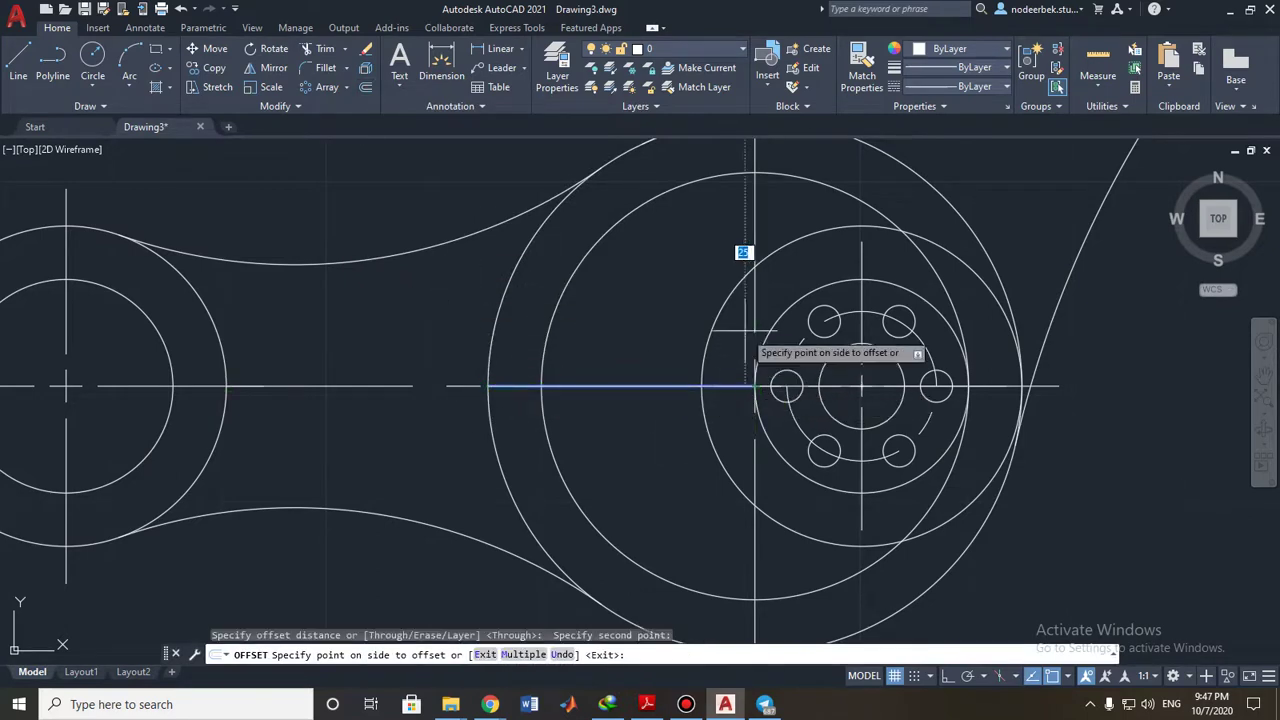
pyautogui.click(658, 308)
pyautogui.press('Escape')
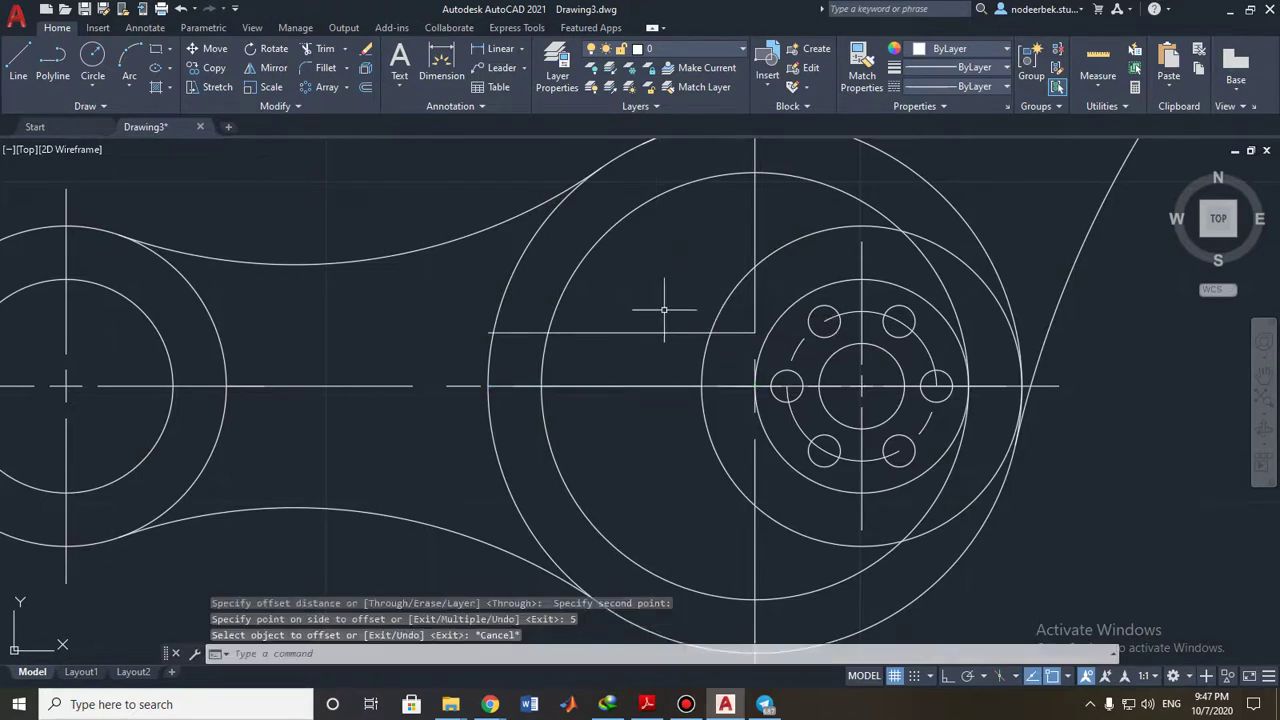
pyautogui.click(635, 331)
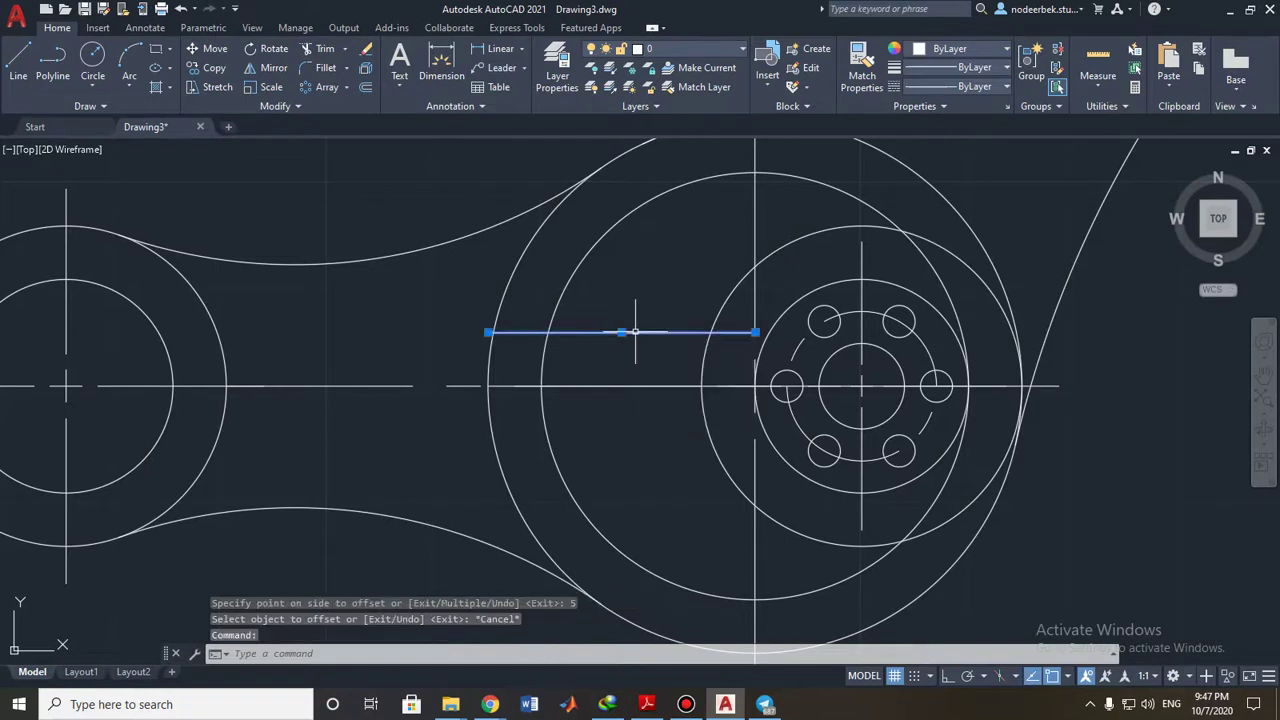
pyautogui.click(274, 68)
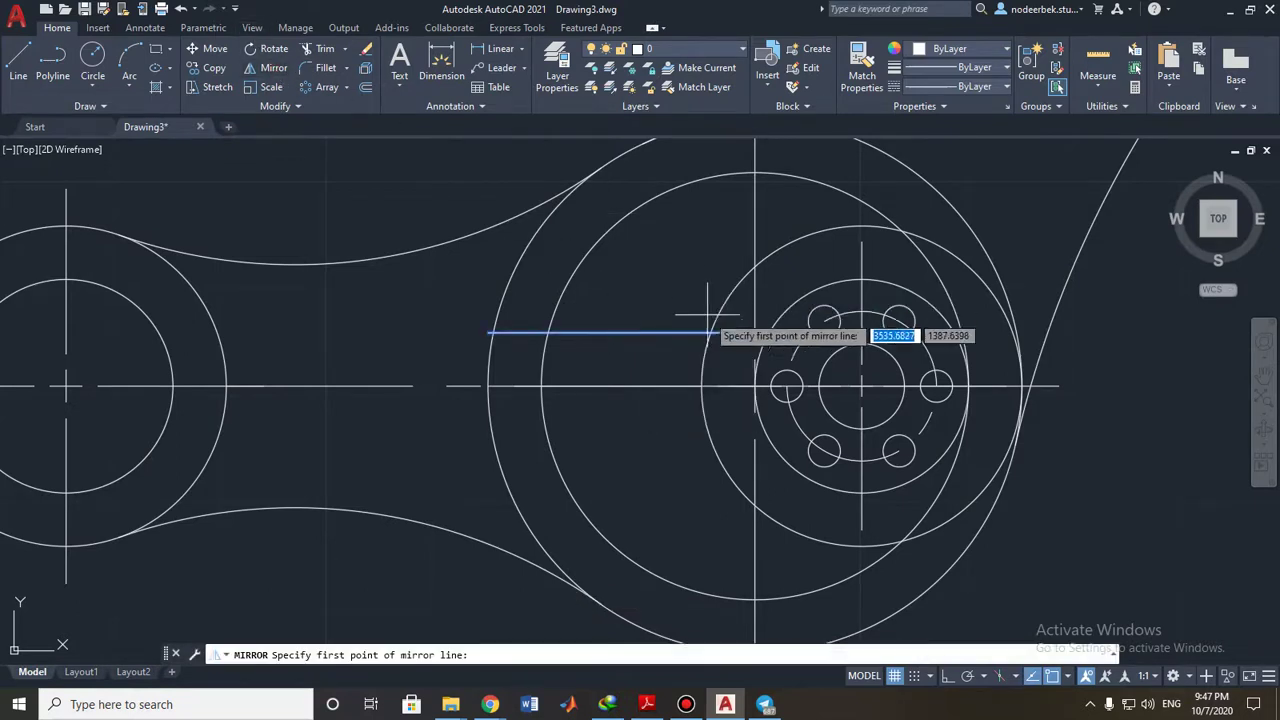
pyautogui.click(755, 385)
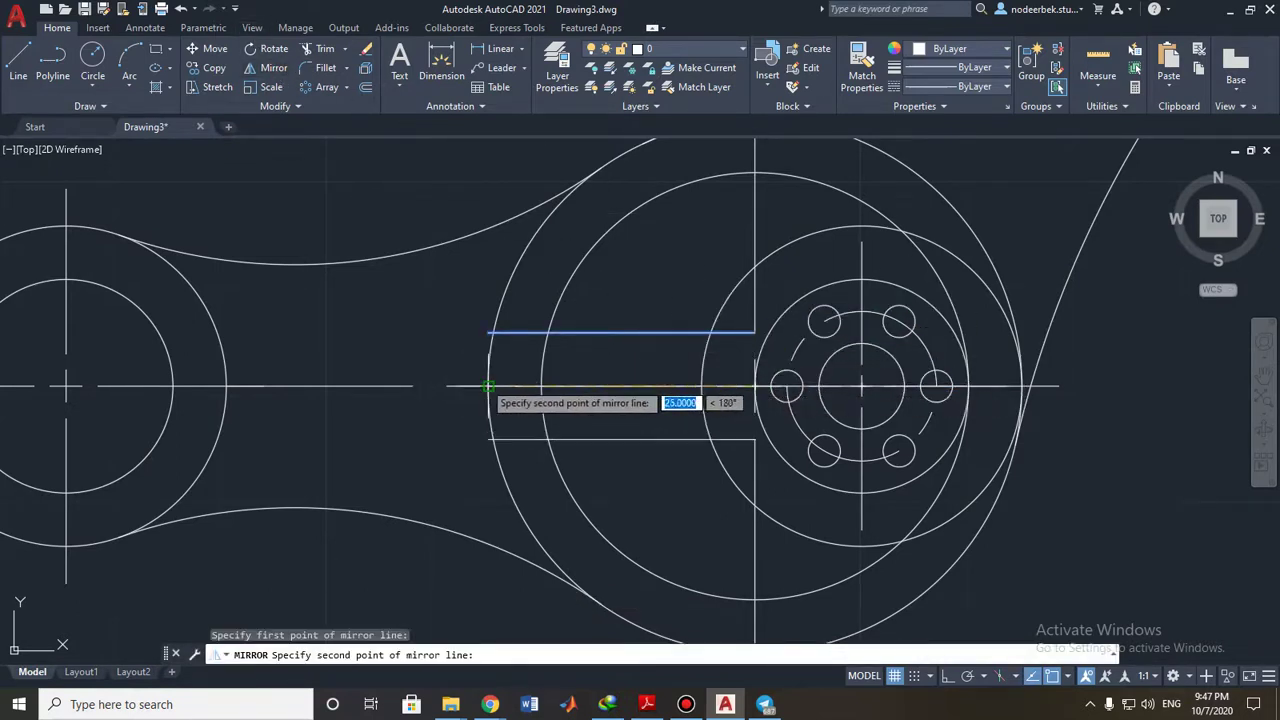
pyautogui.click(489, 385)
pyautogui.press('Escape')
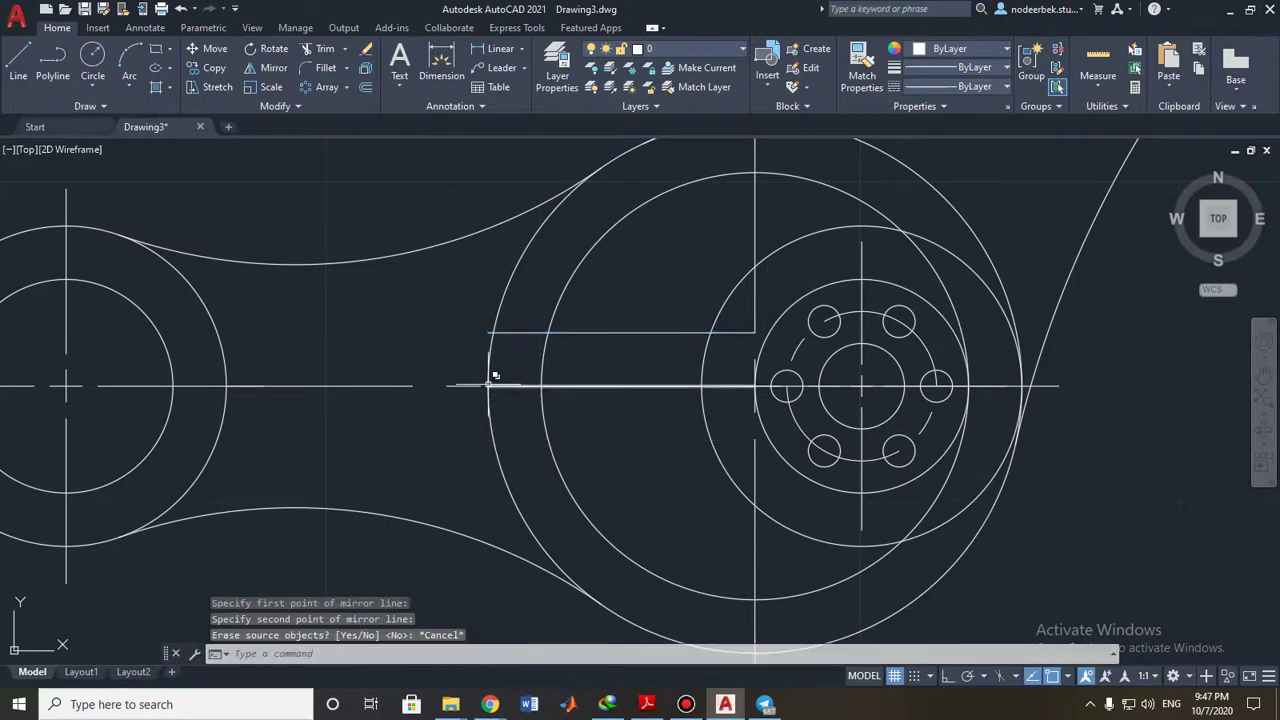
pyautogui.press('Escape')
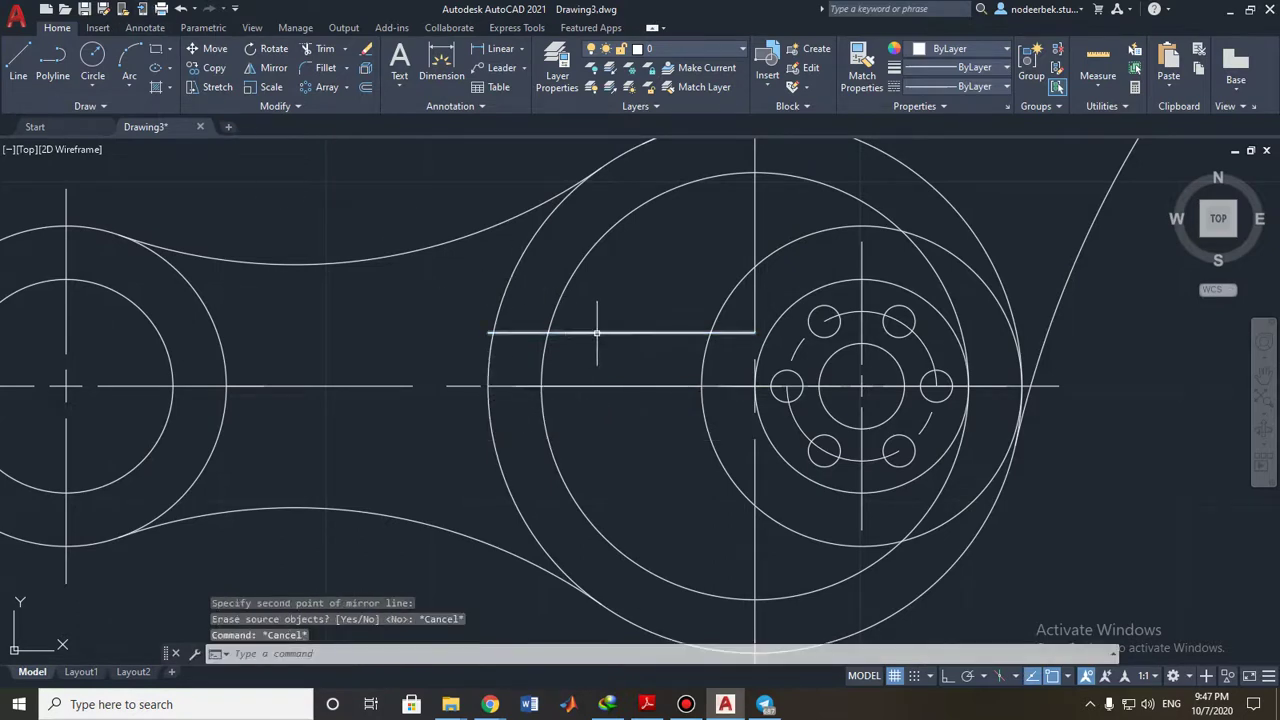
# Mirror the offset line below the 25 mm horizontal construction line, keeping the source, and erase that construction line.
pyautogui.click(597, 332)
pyautogui.click(266, 66)
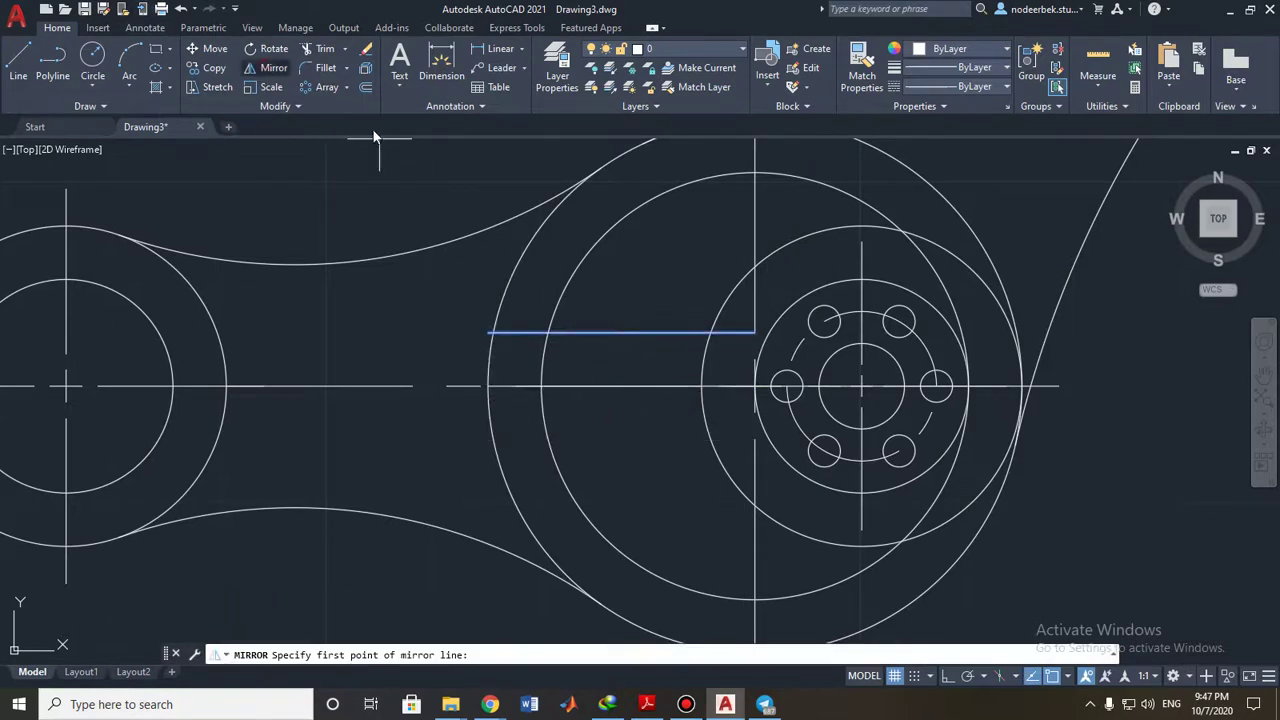
pyautogui.click(752, 385)
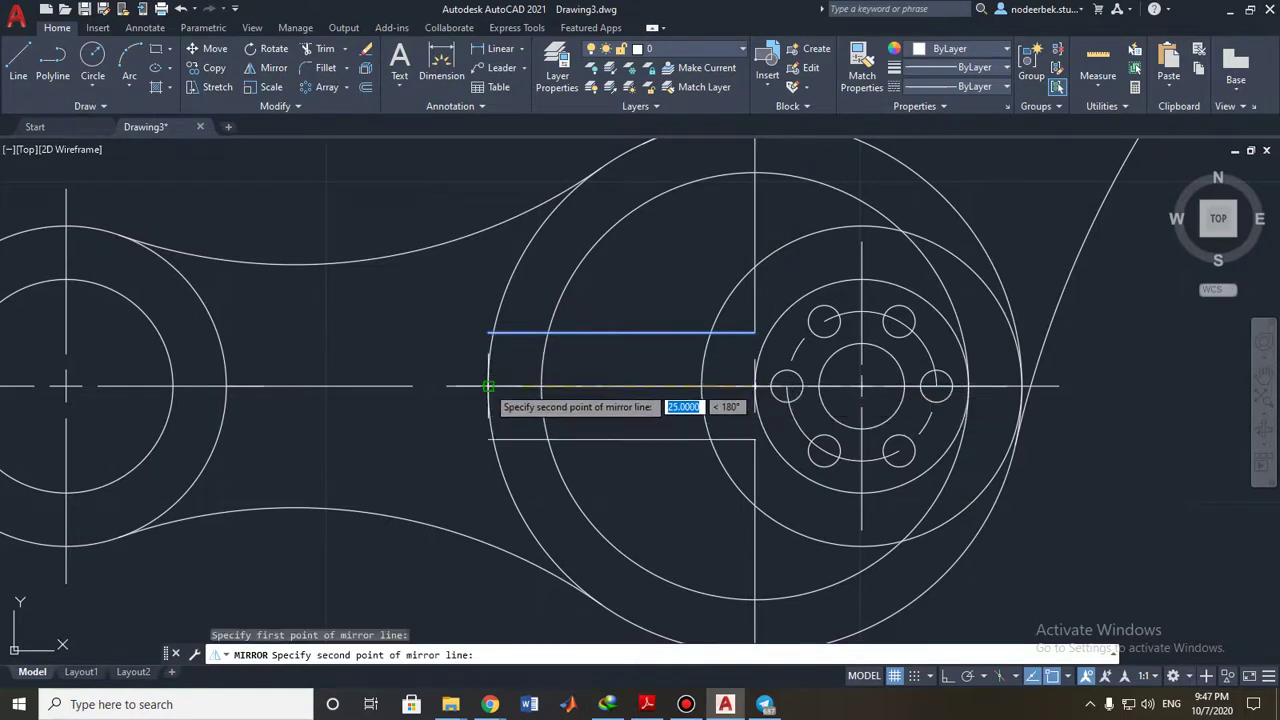
pyautogui.click(488, 385)
pyautogui.press('Return')
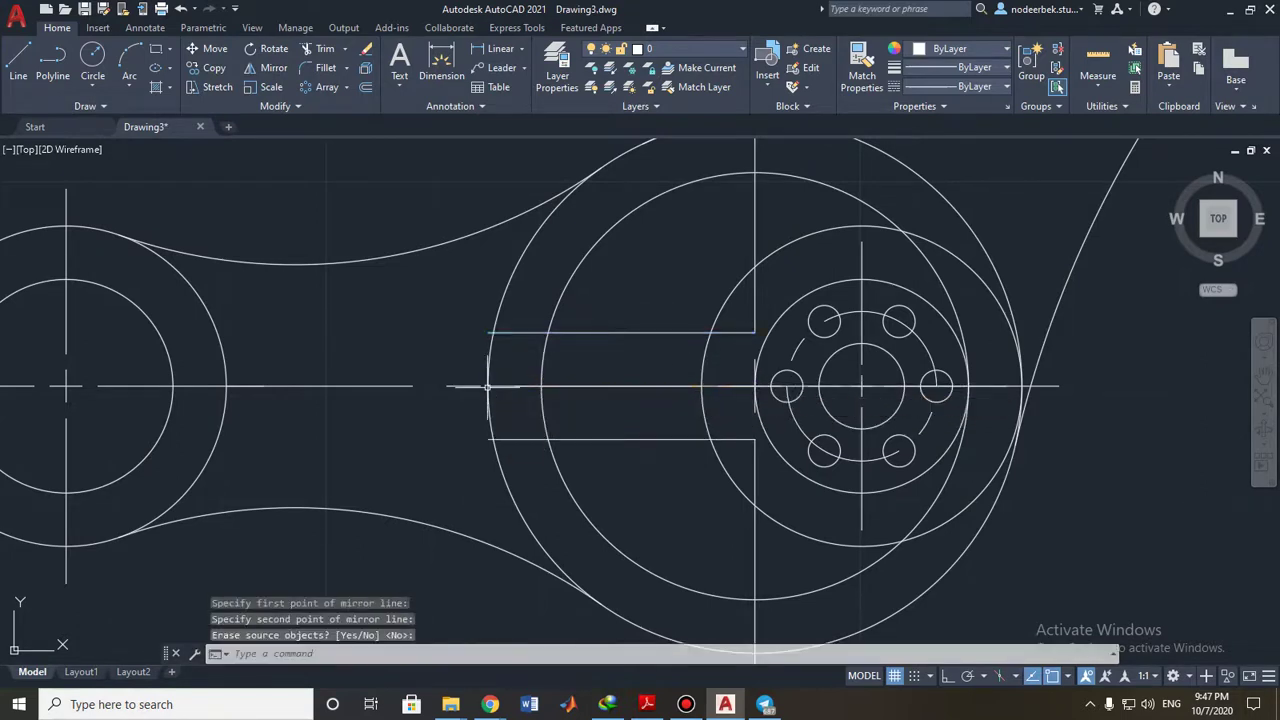
pyautogui.press('Escape')
pyautogui.click(507, 386)
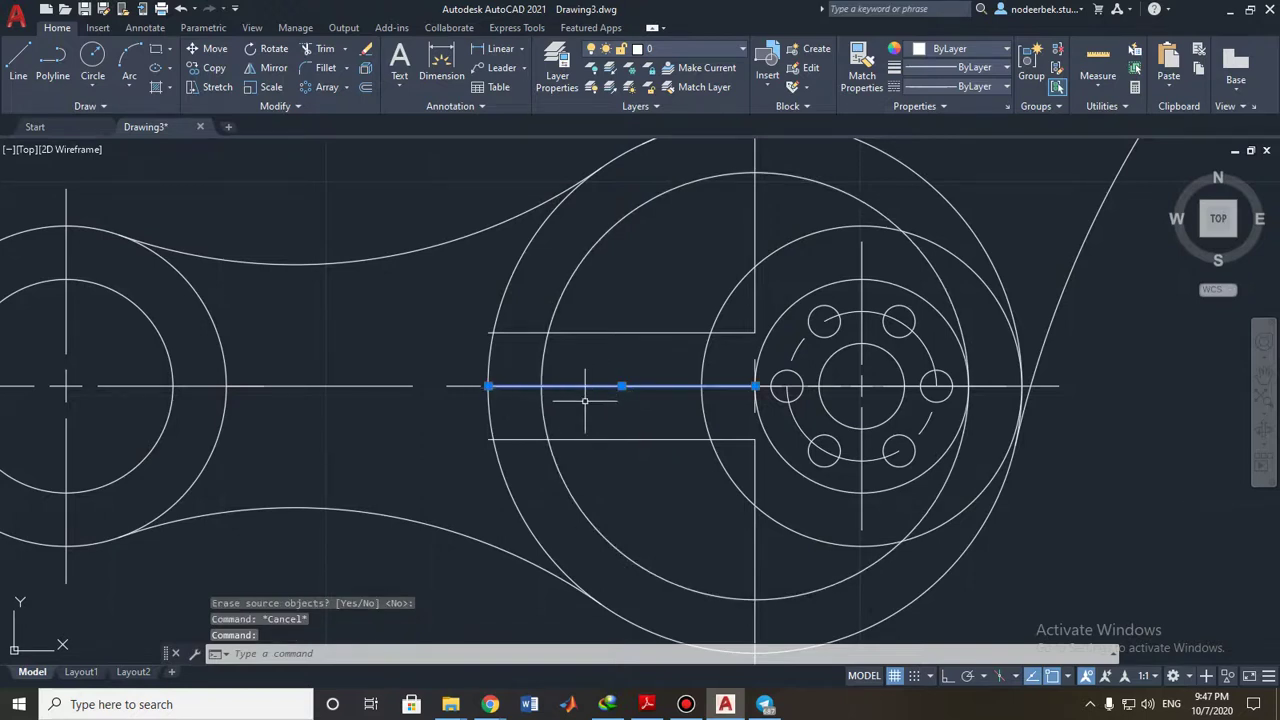
pyautogui.press('Delete')
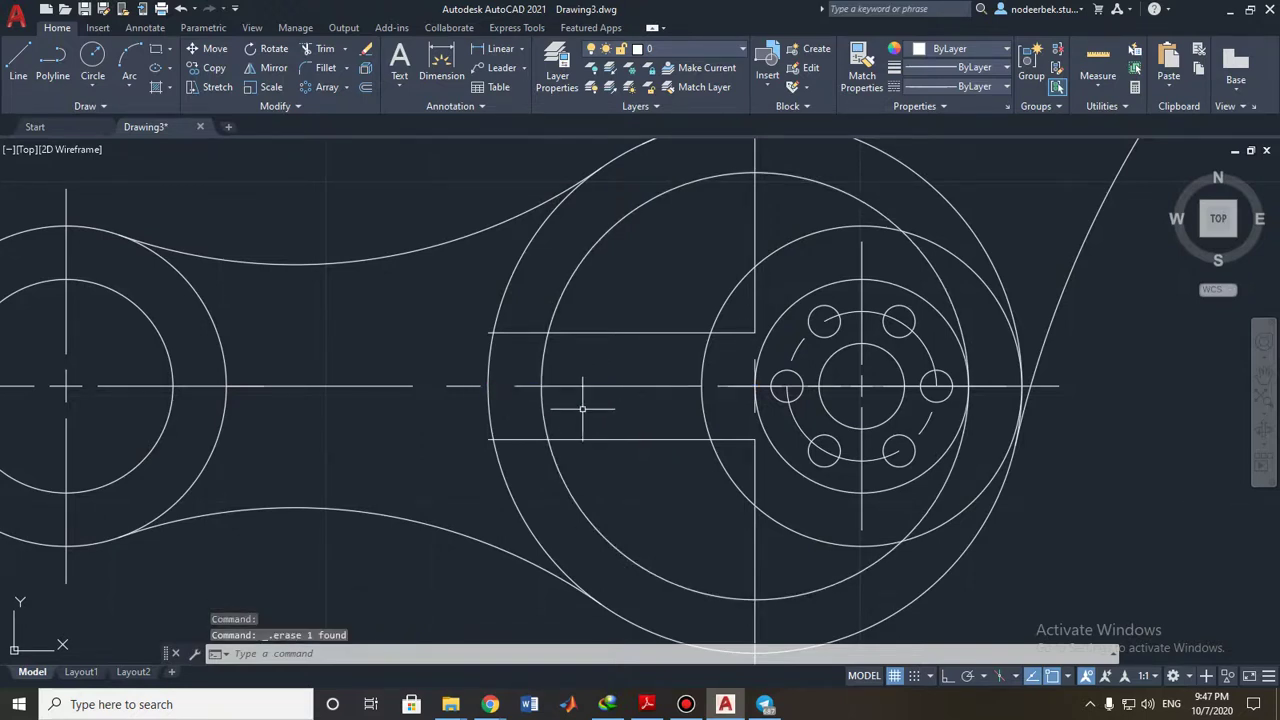
# Trim the outer ends of both horizontal slot lines back to the R20 circle.
pyautogui.moveTo(609, 414); pyautogui.dragTo(625, 450, button='middle')
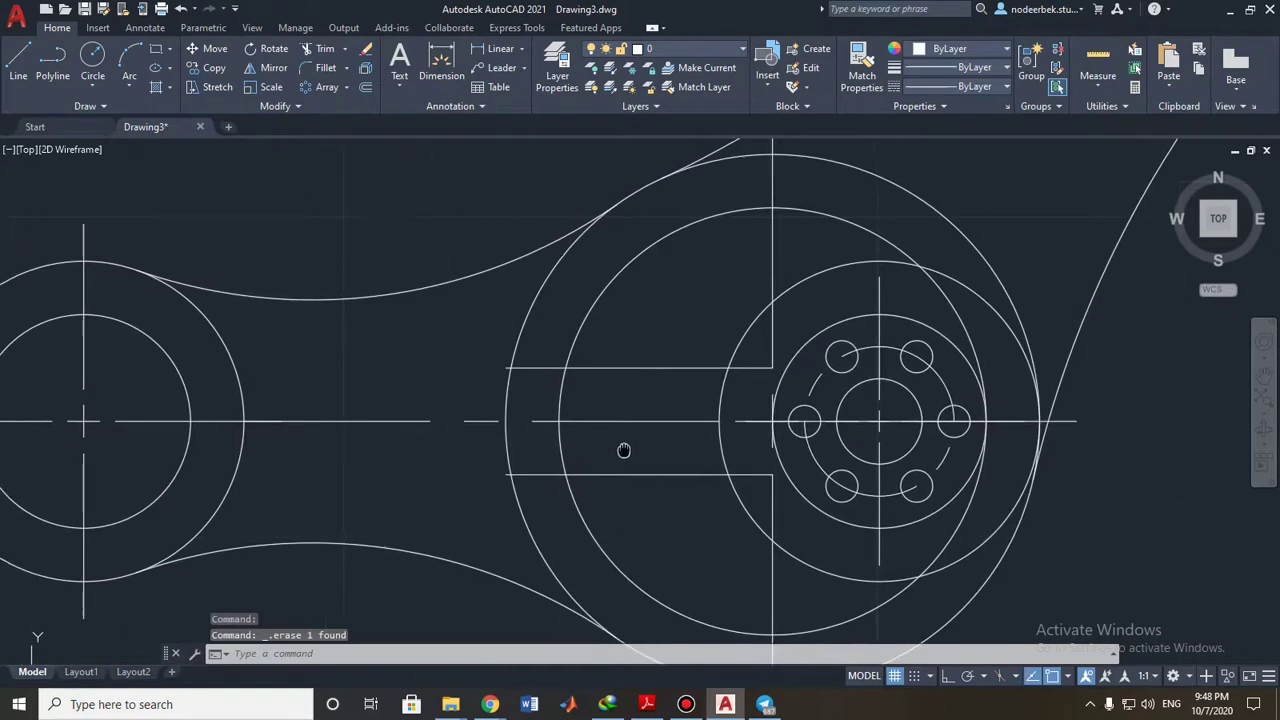
pyautogui.click(325, 52)
pyautogui.scroll(5, 443, 337)
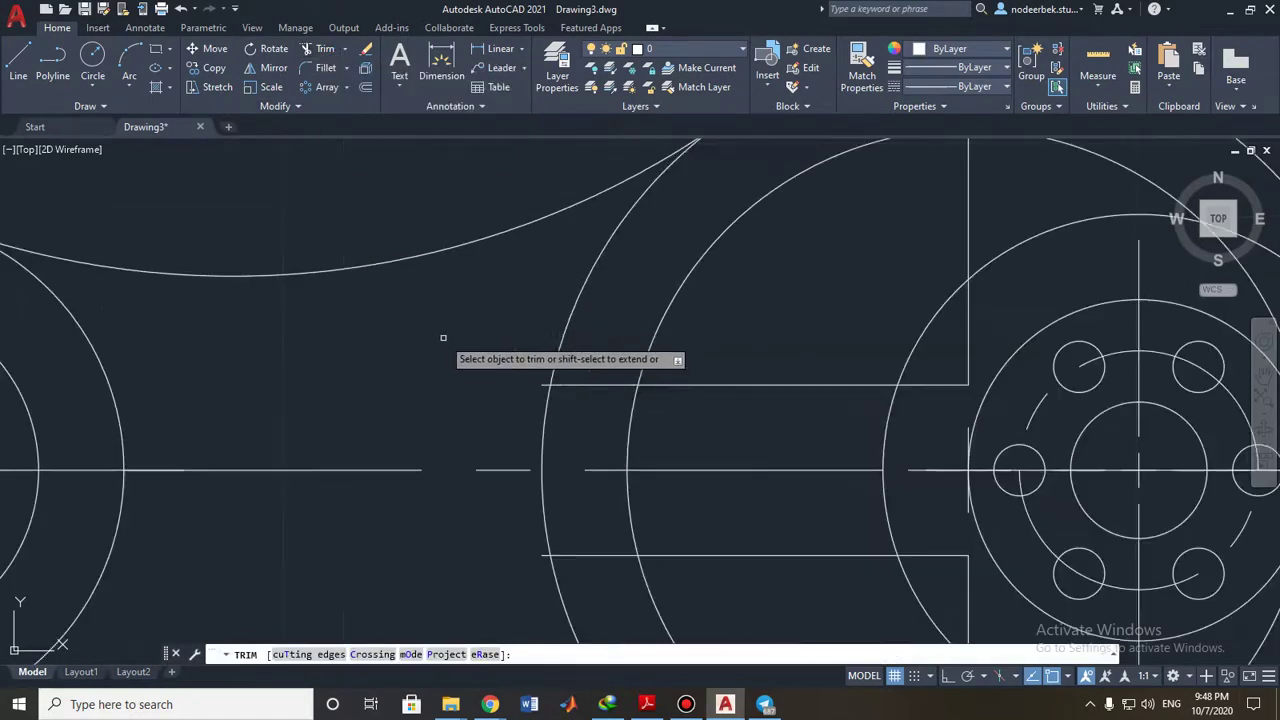
pyautogui.click(533, 227)
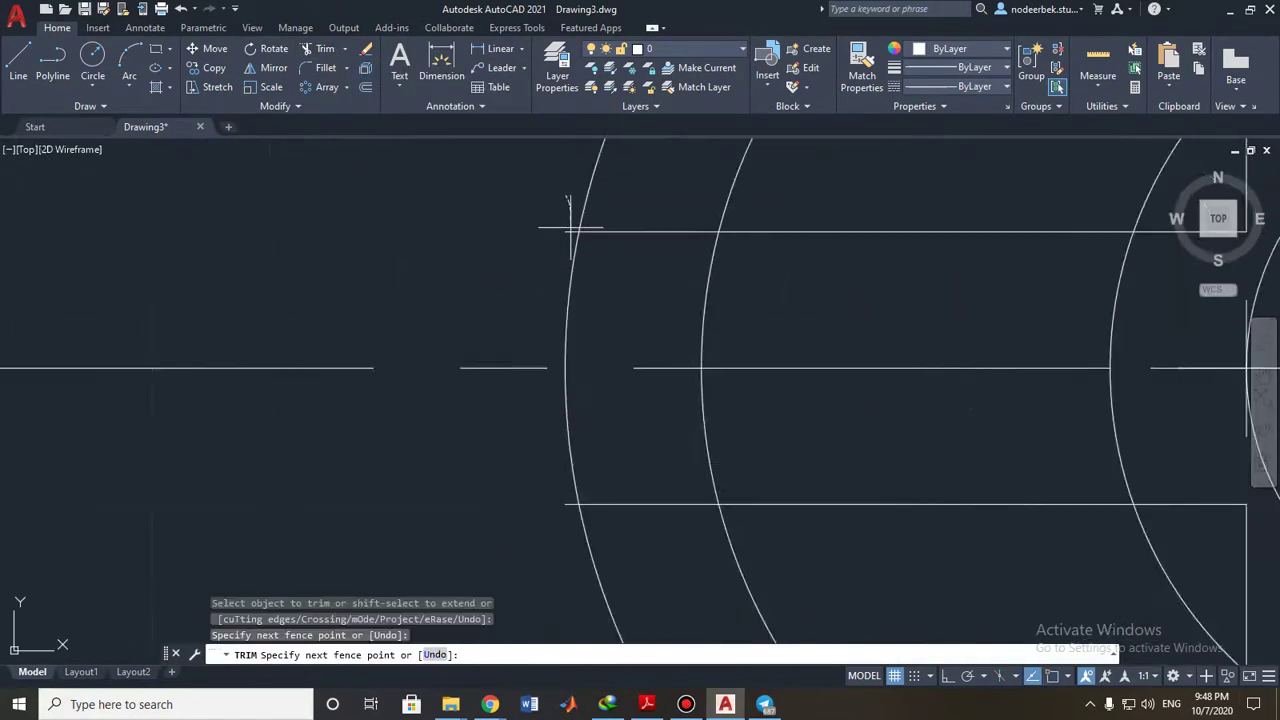
pyautogui.press('Return')
pyautogui.press('Return')
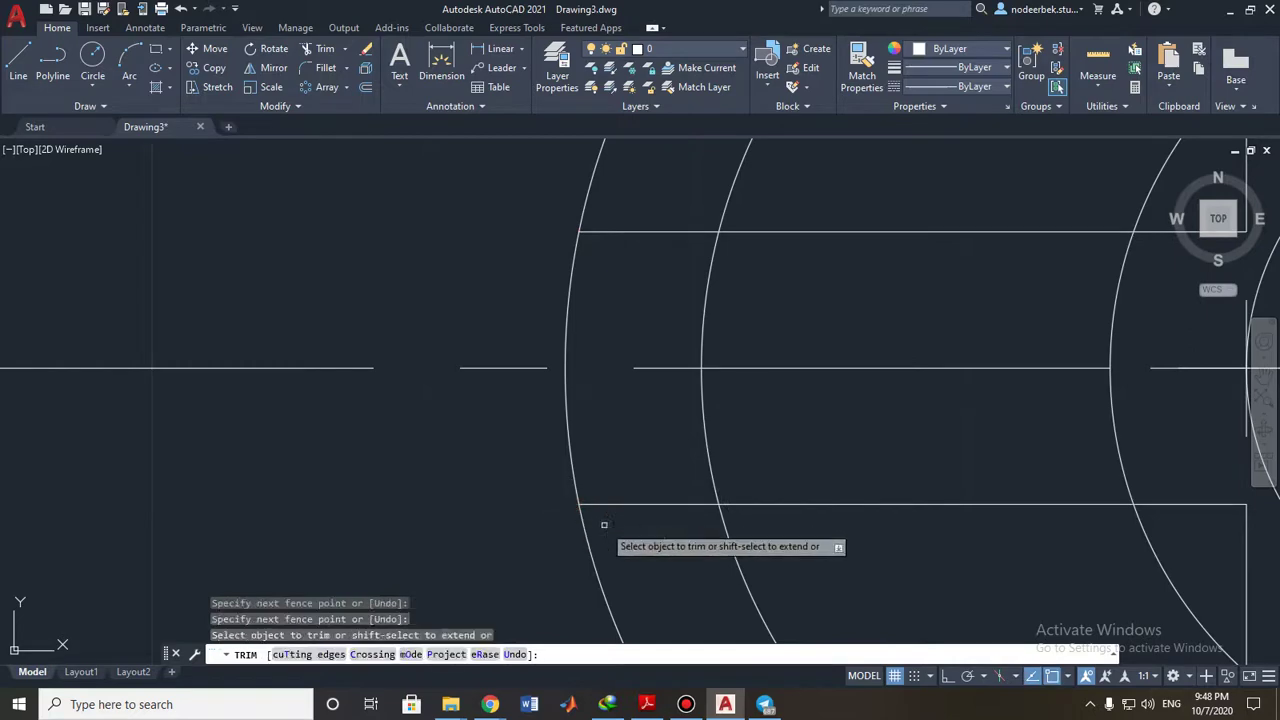
pyautogui.scroll(-3, 650, 480)
pyautogui.click(637, 288)
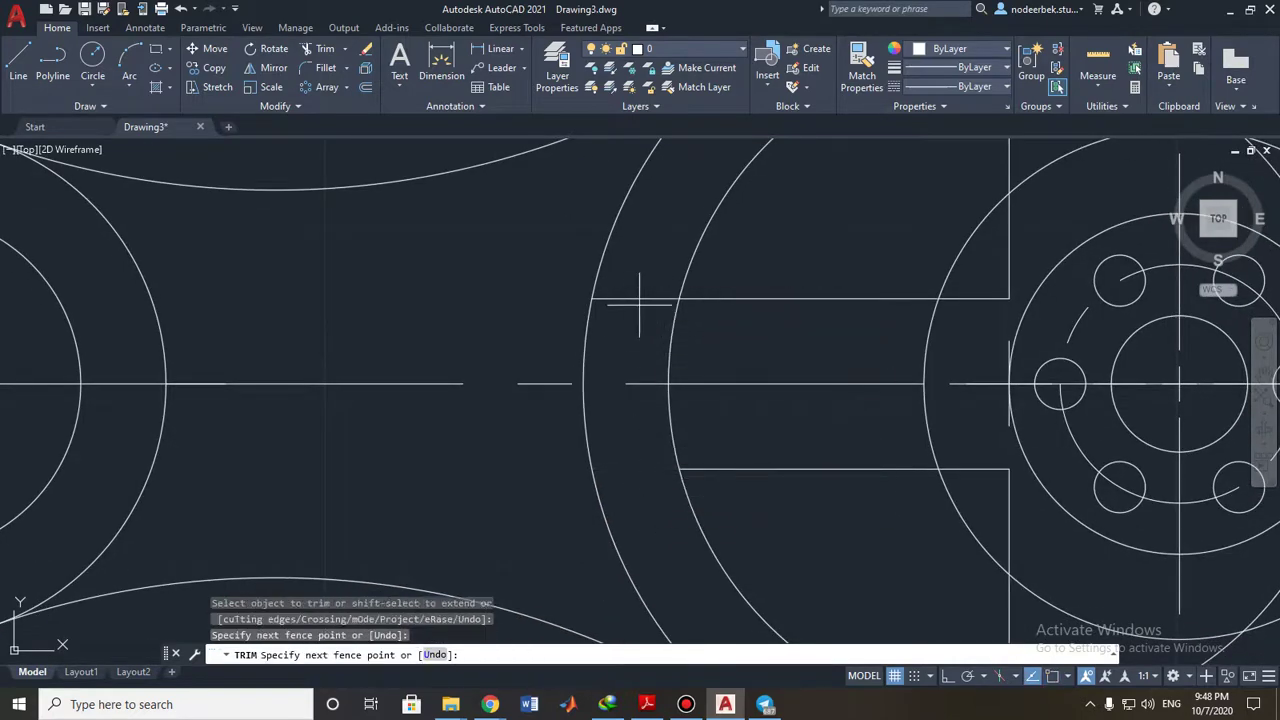
pyautogui.click(640, 325)
pyautogui.scroll(-1, 778, 428)
# Try trimming the R15 circle's part outside the R20 circle, and undo that trim.
pyautogui.moveTo(780, 417); pyautogui.dragTo(586, 386, button='middle')
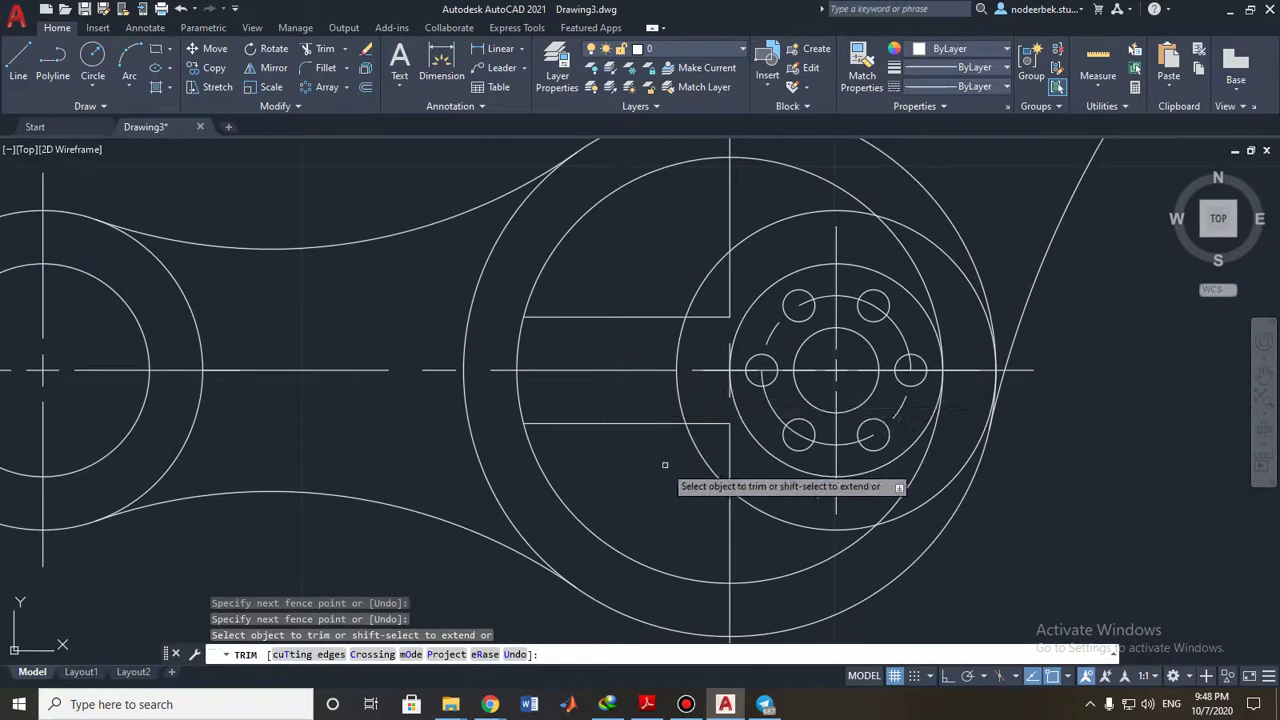
pyautogui.scroll(-3, 664, 464)
pyautogui.scroll(3, 677, 471)
pyautogui.scroll(-1, 614, 380)
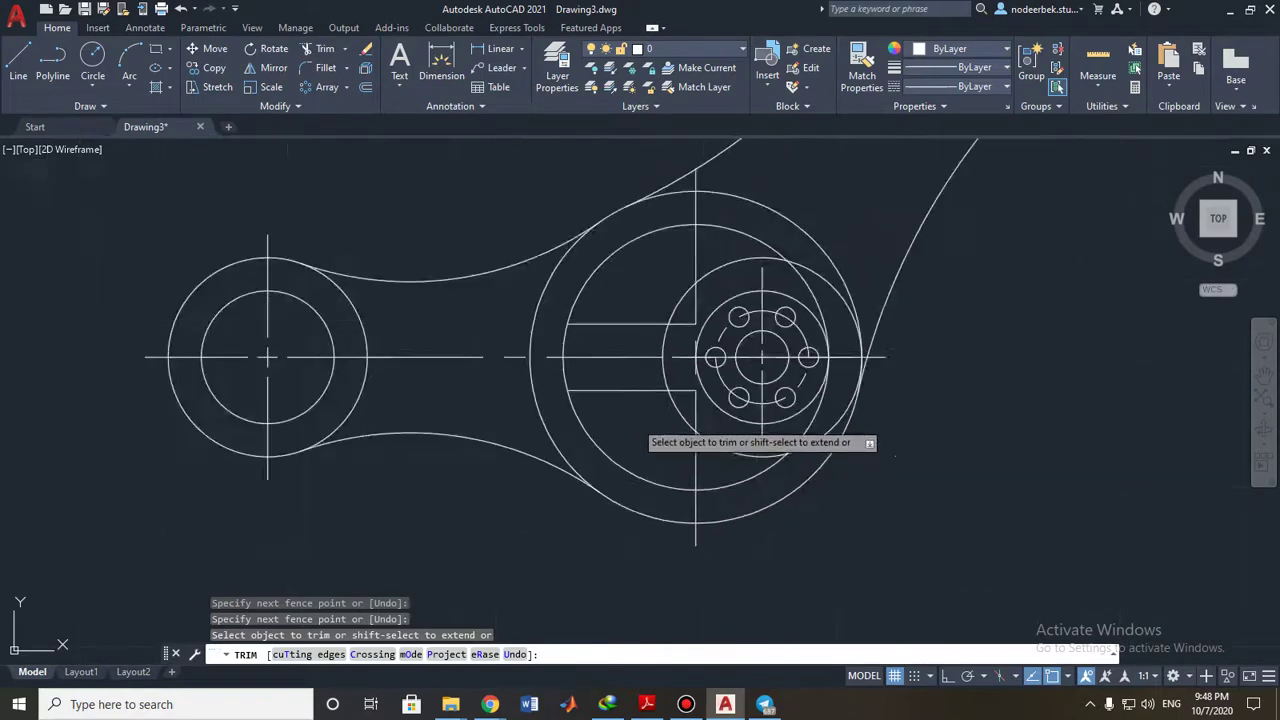
pyautogui.scroll(2, 635, 426)
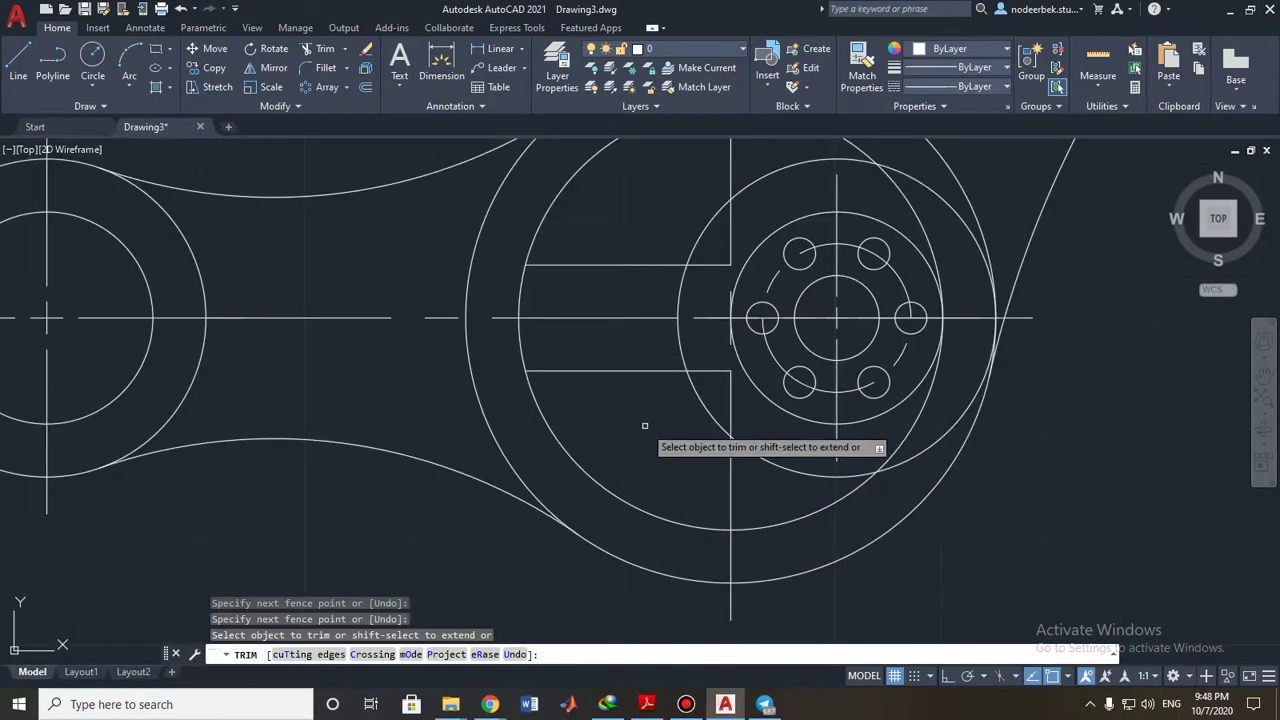
pyautogui.moveTo(634, 403)
pyautogui.mouseDown(button='middle')
pyautogui.moveTo(629, 477)
pyautogui.moveTo(588, 430)
pyautogui.mouseUp(button='middle')
pyautogui.moveTo(833, 251); pyautogui.dragTo(671, 336, button='middle')
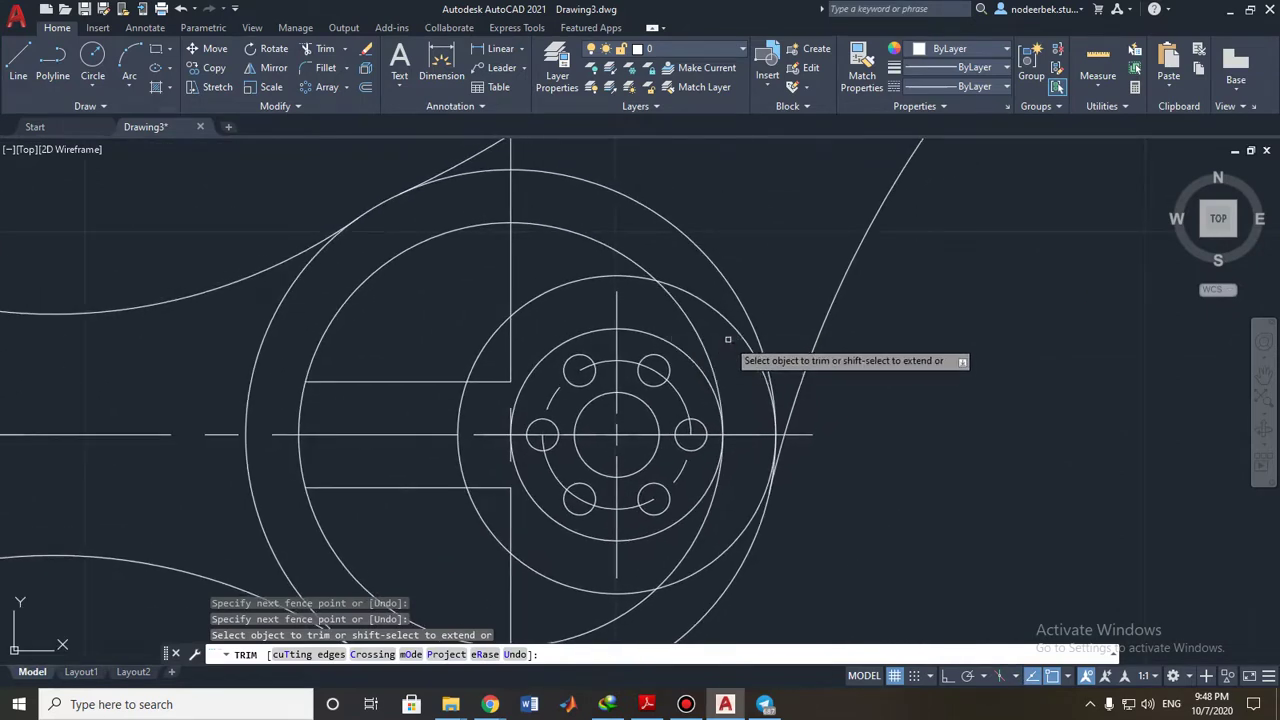
pyautogui.click(718, 287)
pyautogui.click(729, 331)
pyautogui.click(728, 430)
pyautogui.click(730, 388)
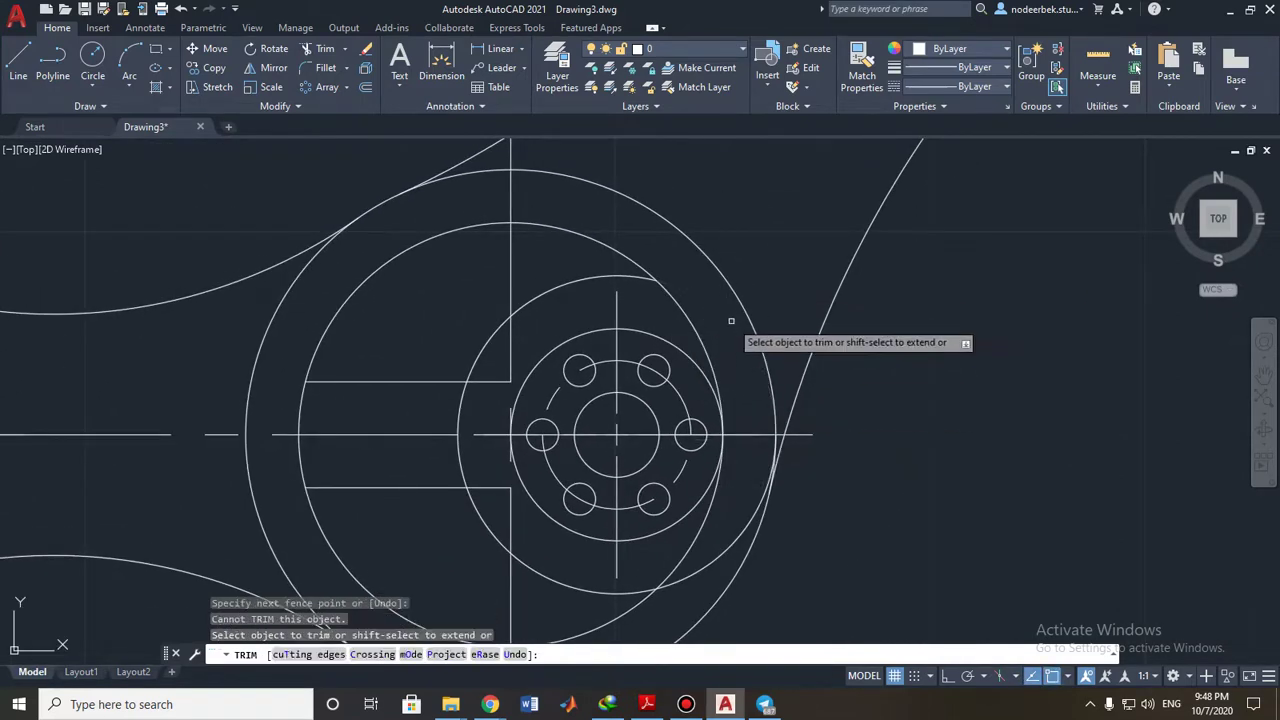
pyautogui.hotkey('ctrl', 'z')
# Trim away the upper and lower parts of the R15 circle that lie outside the R20 circle.
pyautogui.scroll(-6, 797, 366)
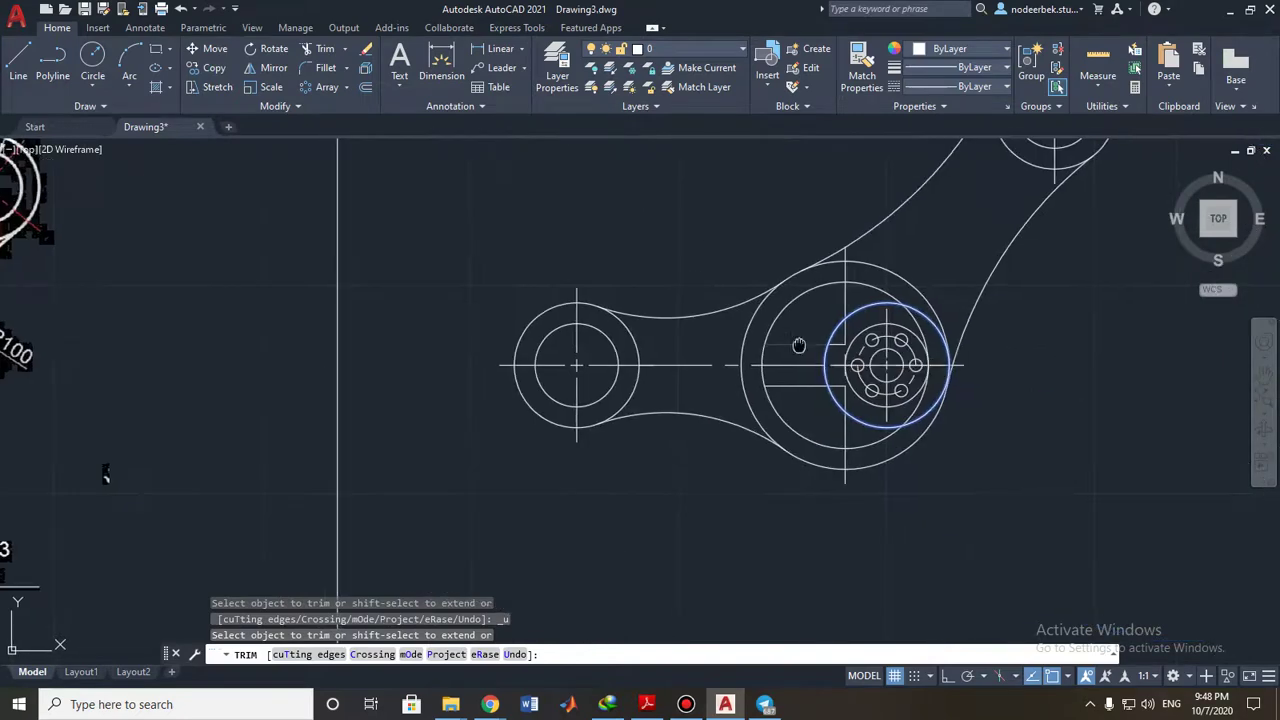
pyautogui.scroll(4, 814, 343)
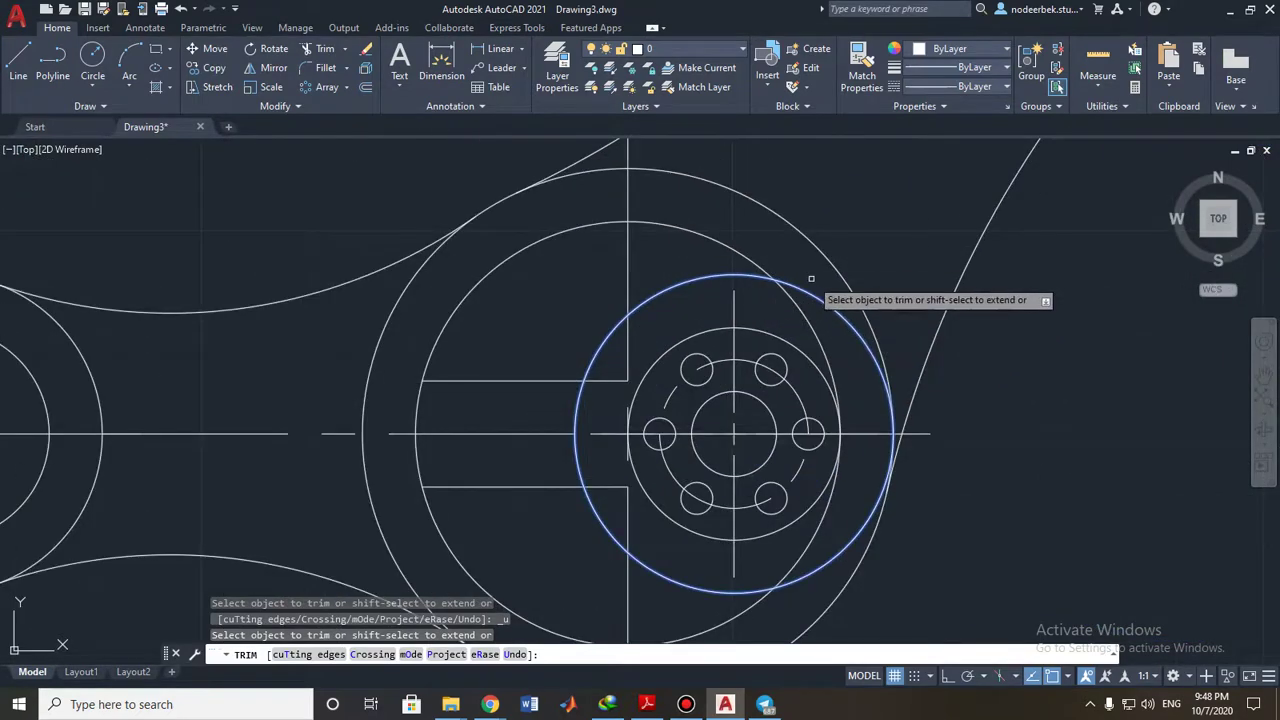
pyautogui.click(811, 278)
pyautogui.click(830, 324)
pyautogui.moveTo(839, 494); pyautogui.dragTo(831, 374, button='middle')
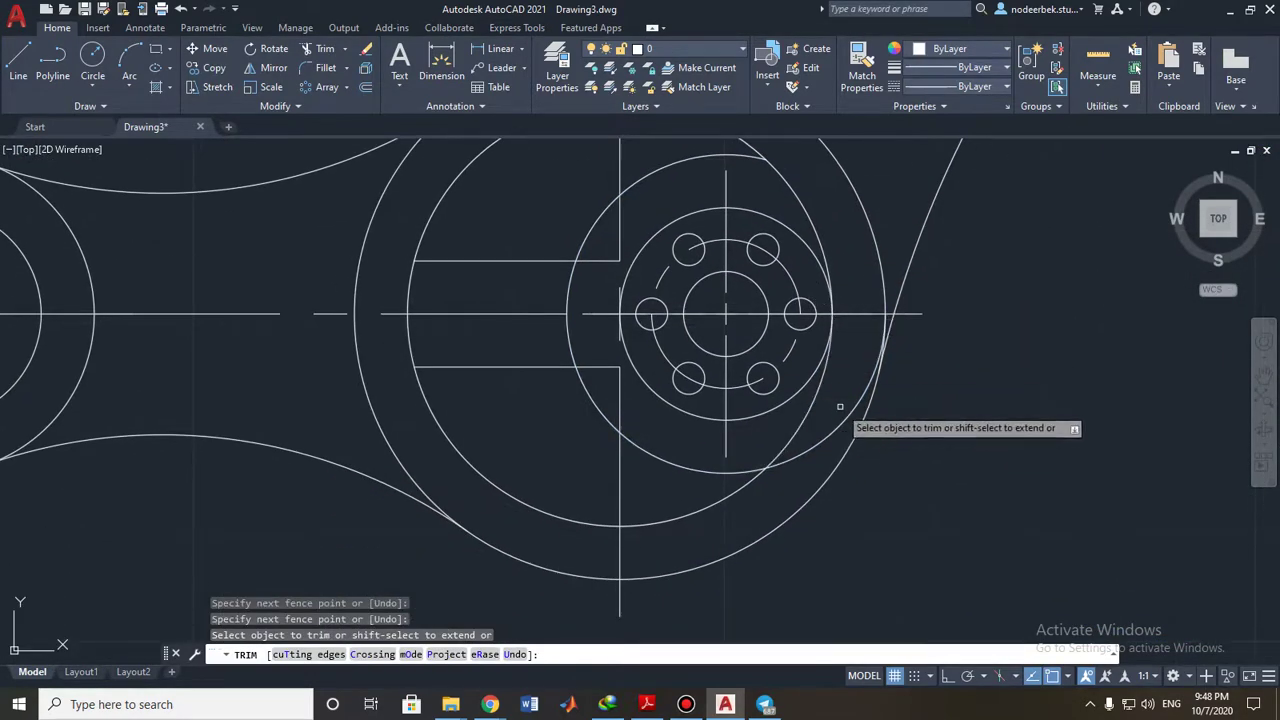
pyautogui.click(840, 407)
pyautogui.click(826, 448)
pyautogui.press('Escape')
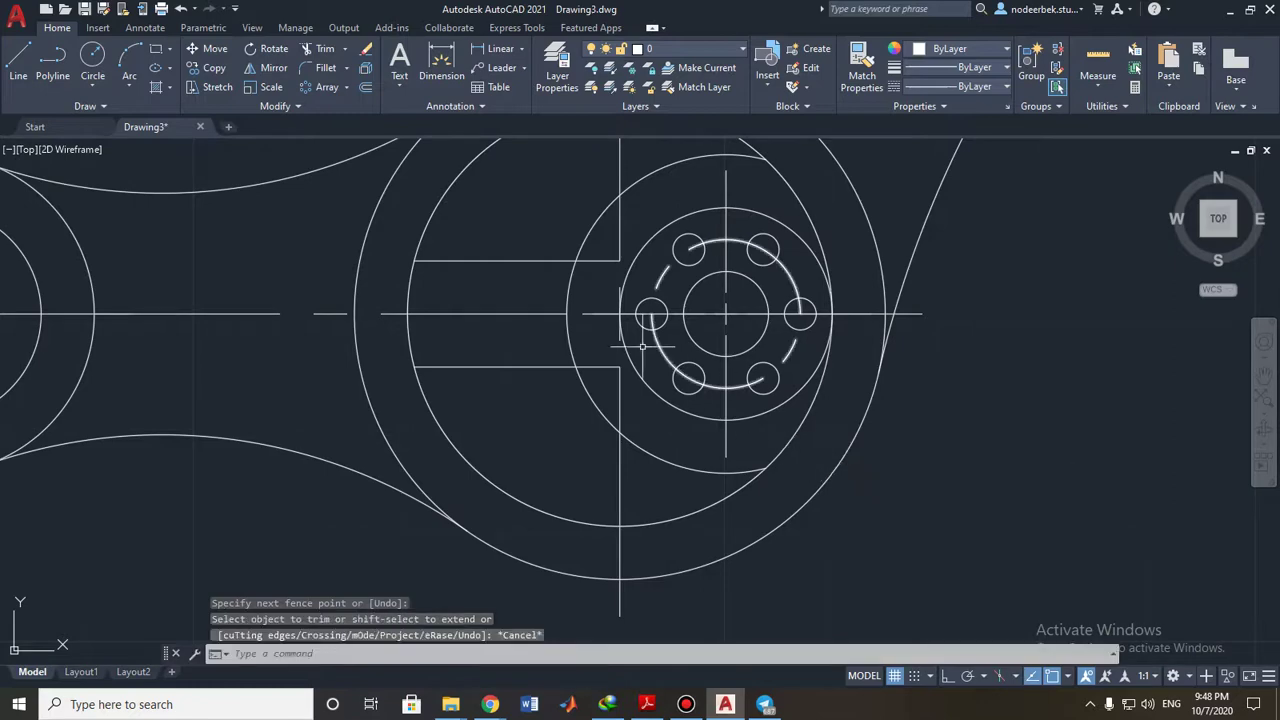
# Examine the slot outlines in the reference drawing, including their corner radii, inner and outer arcs, and the spacing between them.
pyautogui.moveTo(569, 277); pyautogui.dragTo(577, 420, button='middle')
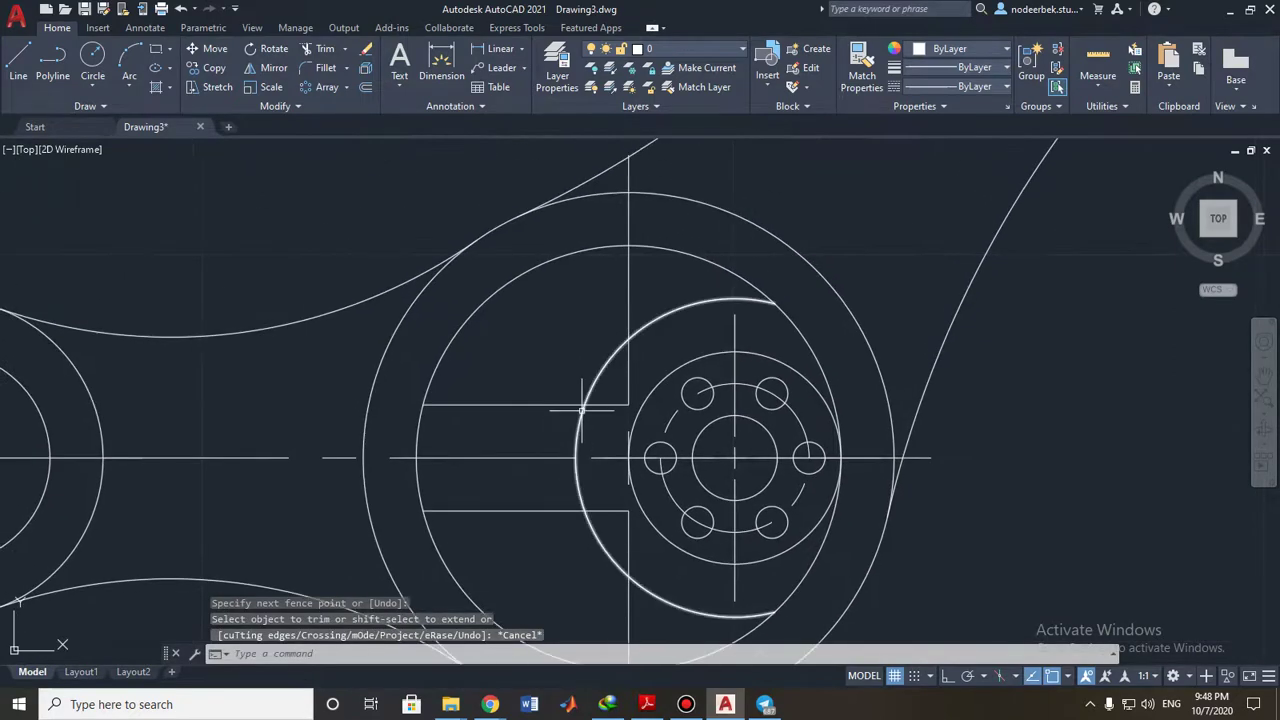
pyautogui.click(316, 50)
pyautogui.scroll(-6, 300, 375)
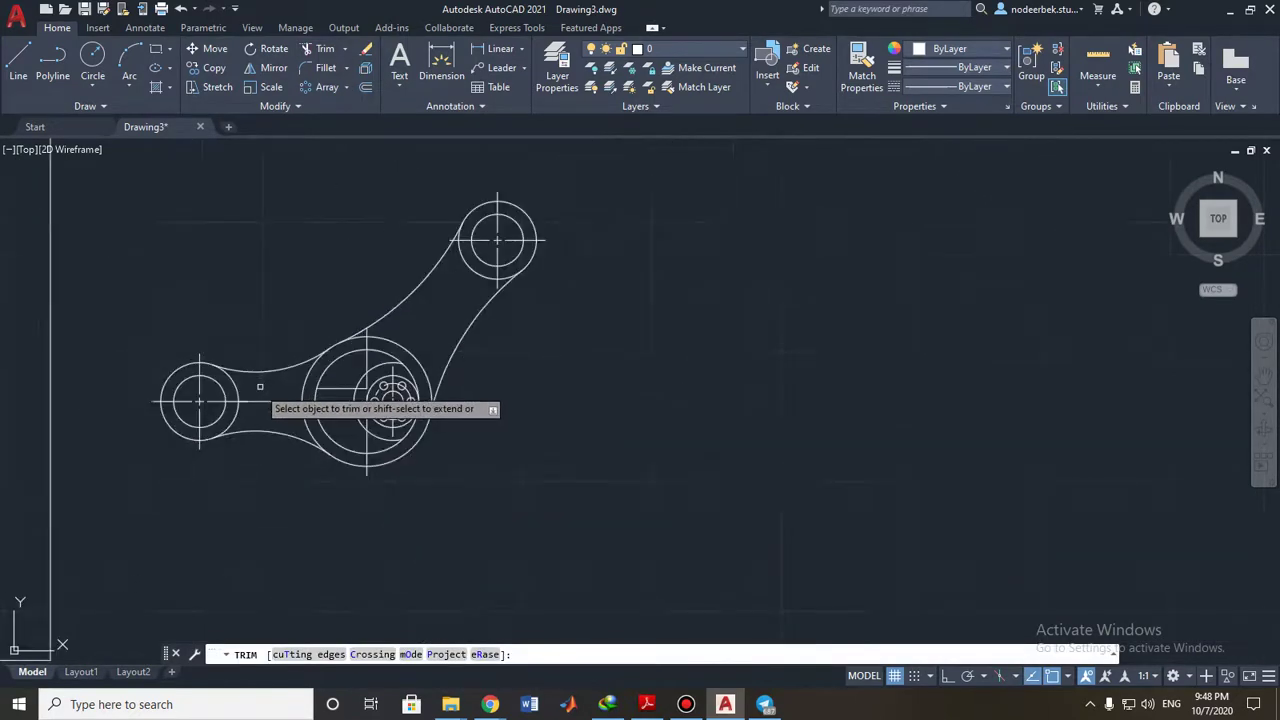
pyautogui.scroll(-2, 205, 386)
pyautogui.moveTo(180, 386); pyautogui.dragTo(755, 377, button='middle')
pyautogui.scroll(4, 528, 386)
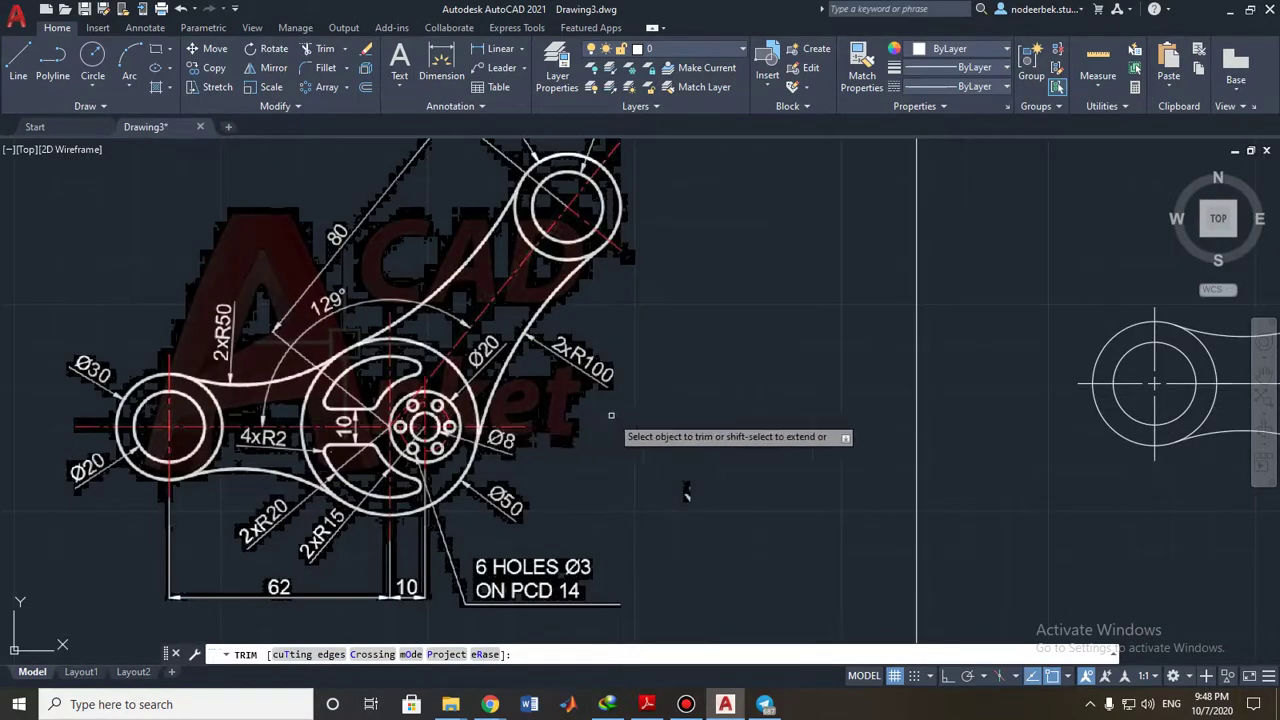
pyautogui.moveTo(686, 492)
pyautogui.mouseDown(button='middle')
pyautogui.moveTo(699, 410)
pyautogui.moveTo(789, 456)
pyautogui.moveTo(780, 428)
pyautogui.mouseUp(button='middle')
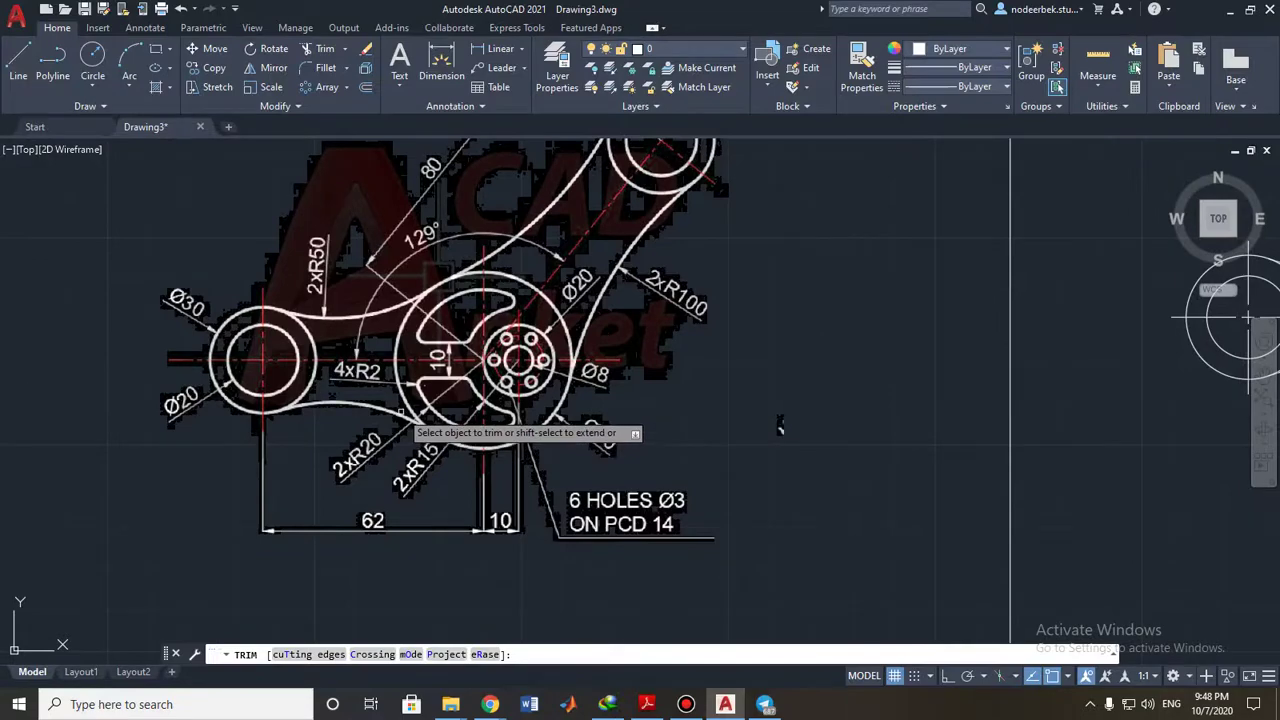
pyautogui.scroll(6, 404, 392)
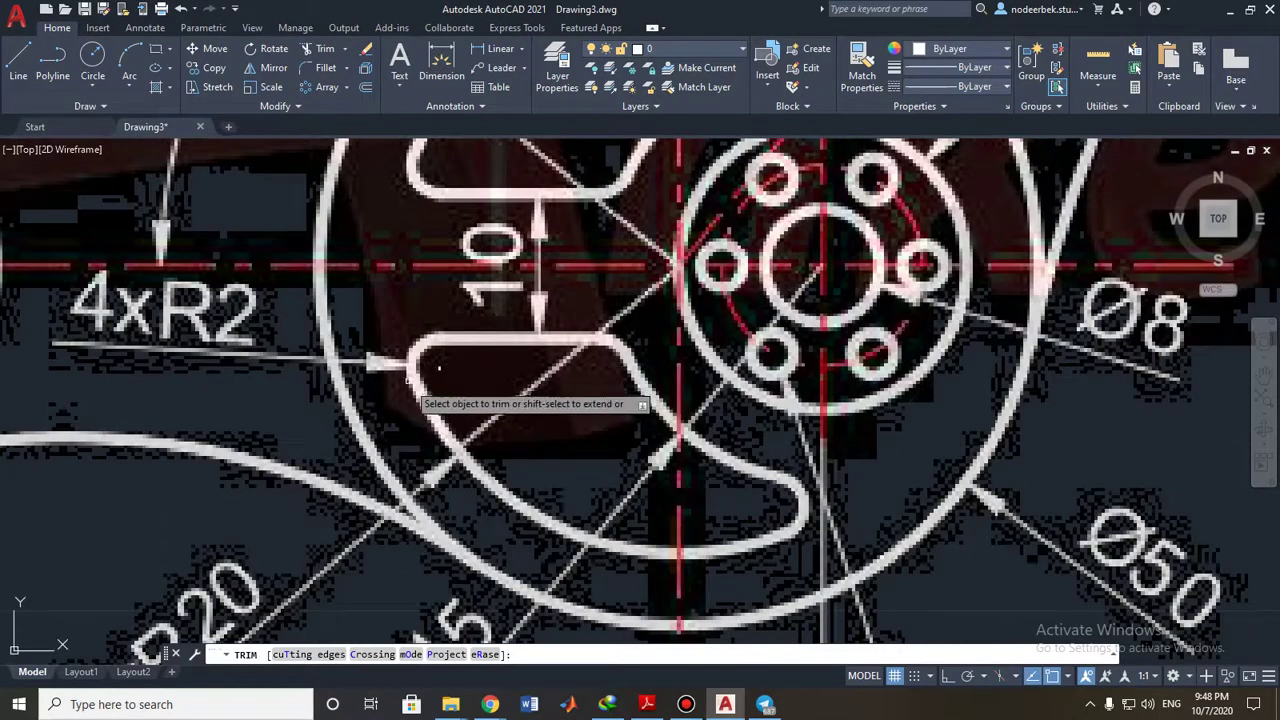
pyautogui.scroll(-2, 436, 380)
pyautogui.moveTo(290, 375); pyautogui.dragTo(384, 401, button='middle')
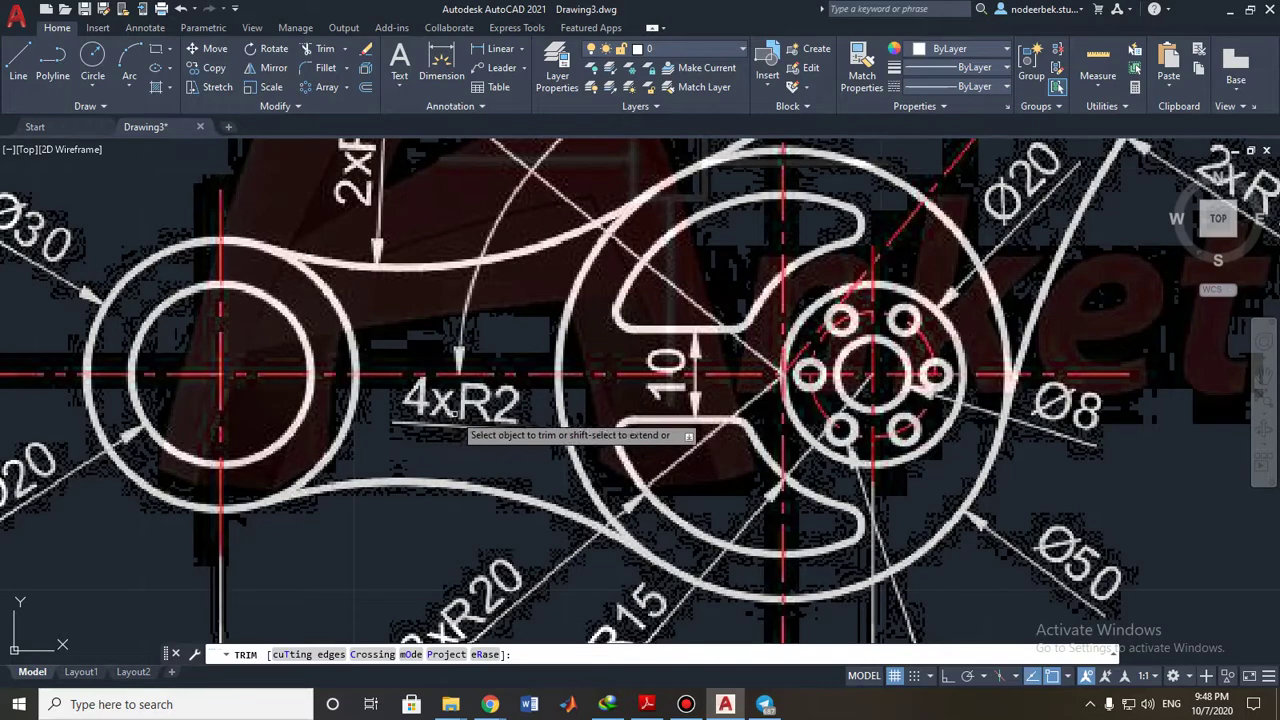
pyautogui.scroll(-2, 551, 401)
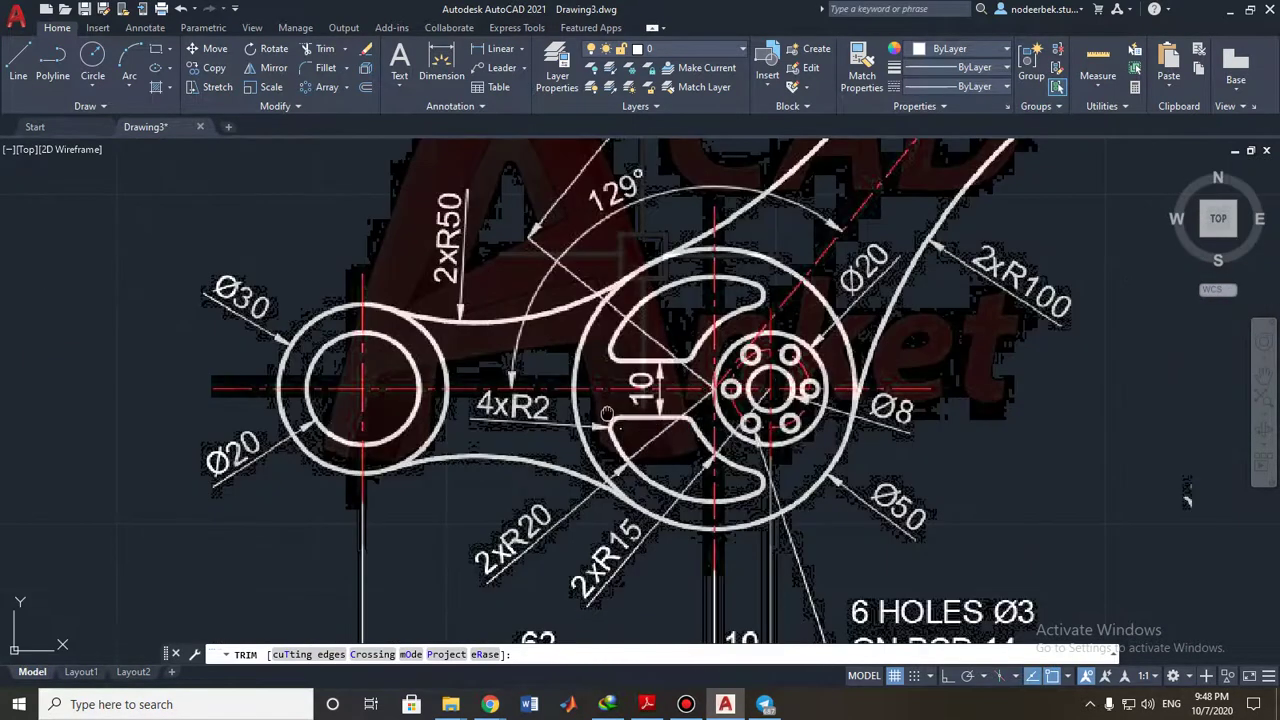
pyautogui.moveTo(551, 401)
pyautogui.mouseDown(button='middle')
pyautogui.moveTo(538, 394)
pyautogui.moveTo(528, 322)
pyautogui.moveTo(489, 344)
pyautogui.mouseUp(button='middle')
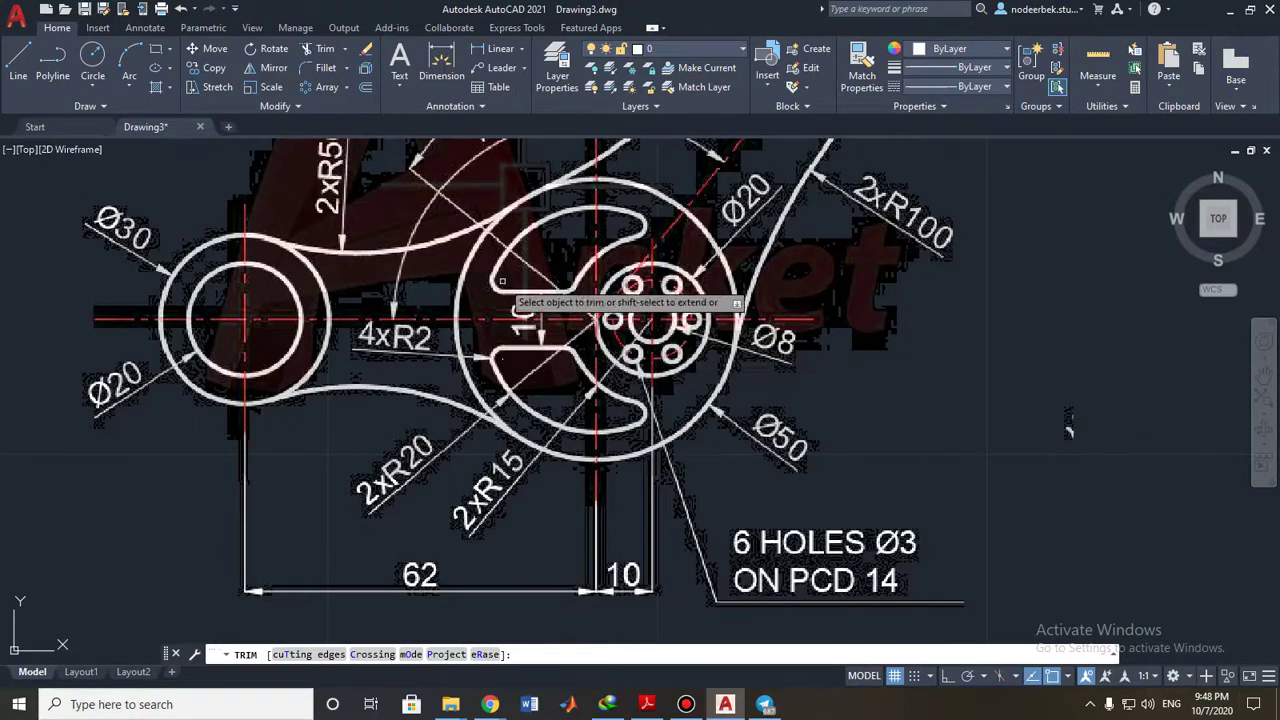
pyautogui.scroll(-1, 619, 352)
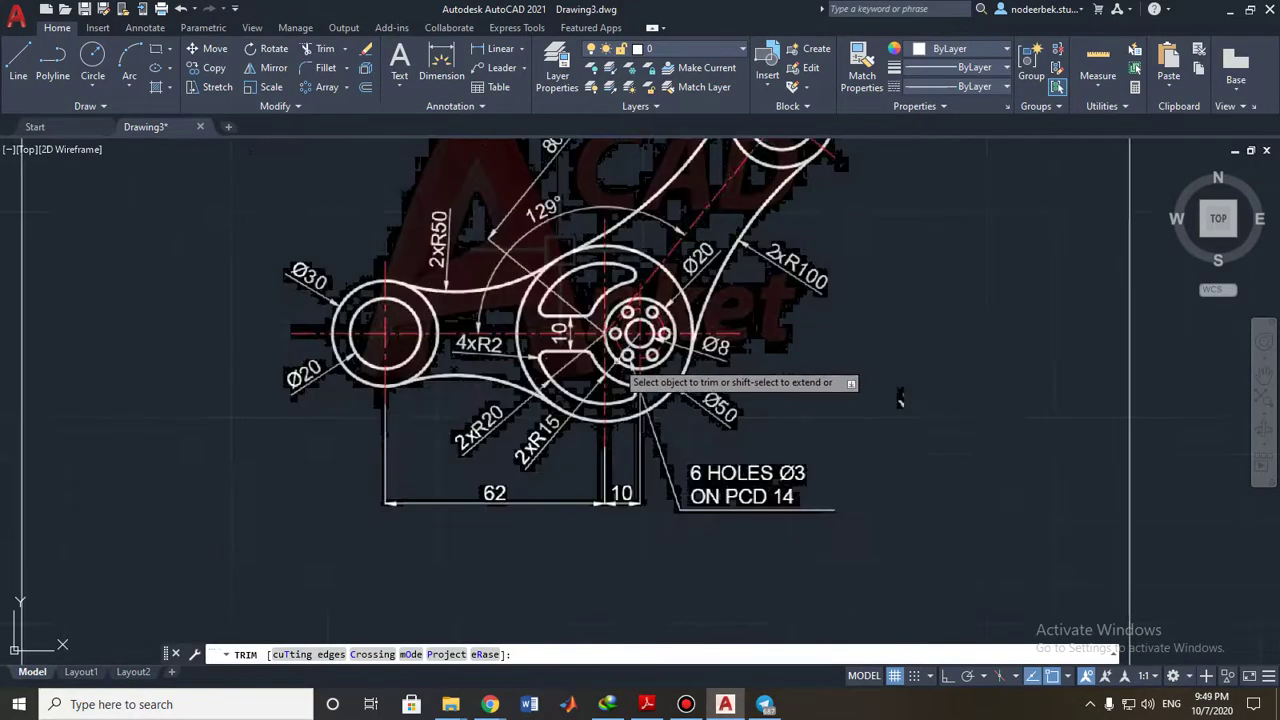
pyautogui.moveTo(642, 374); pyautogui.dragTo(597, 361, button='middle')
pyautogui.scroll(1, 605, 389)
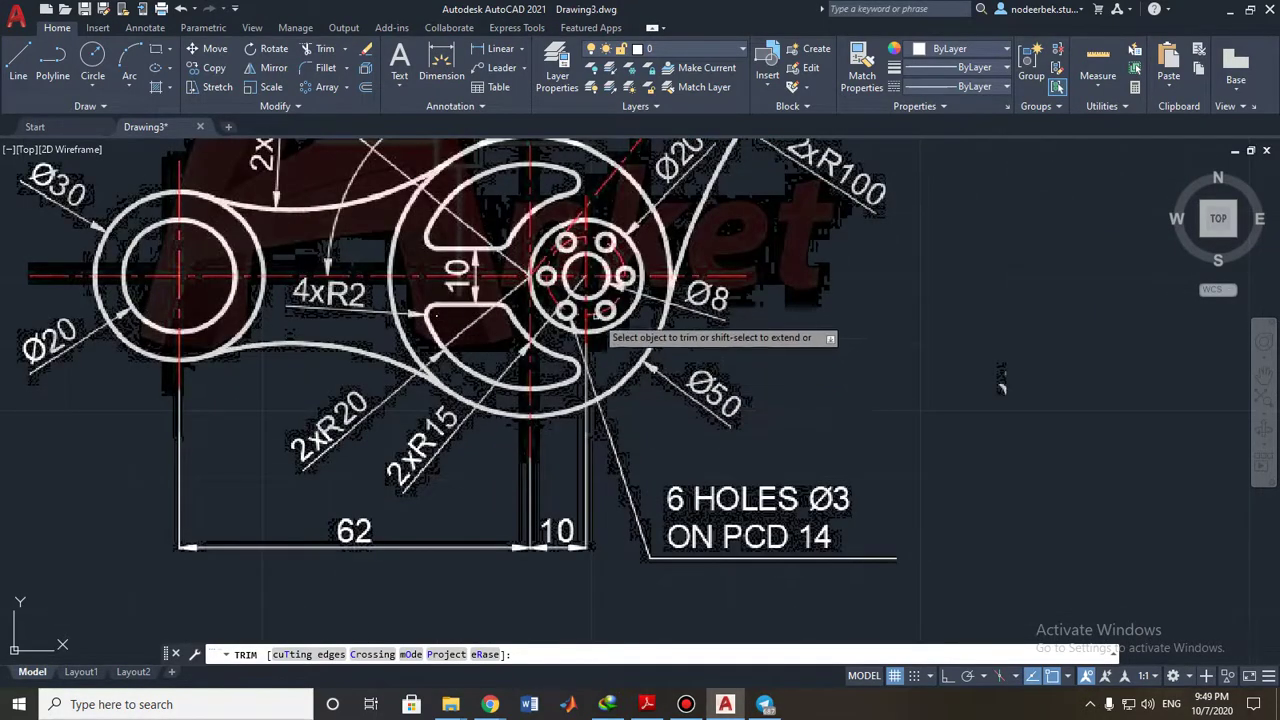
pyautogui.scroll(1, 592, 350)
pyautogui.scroll(-1, 590, 352)
pyautogui.moveTo(589, 358); pyautogui.dragTo(558, 355, button='middle')
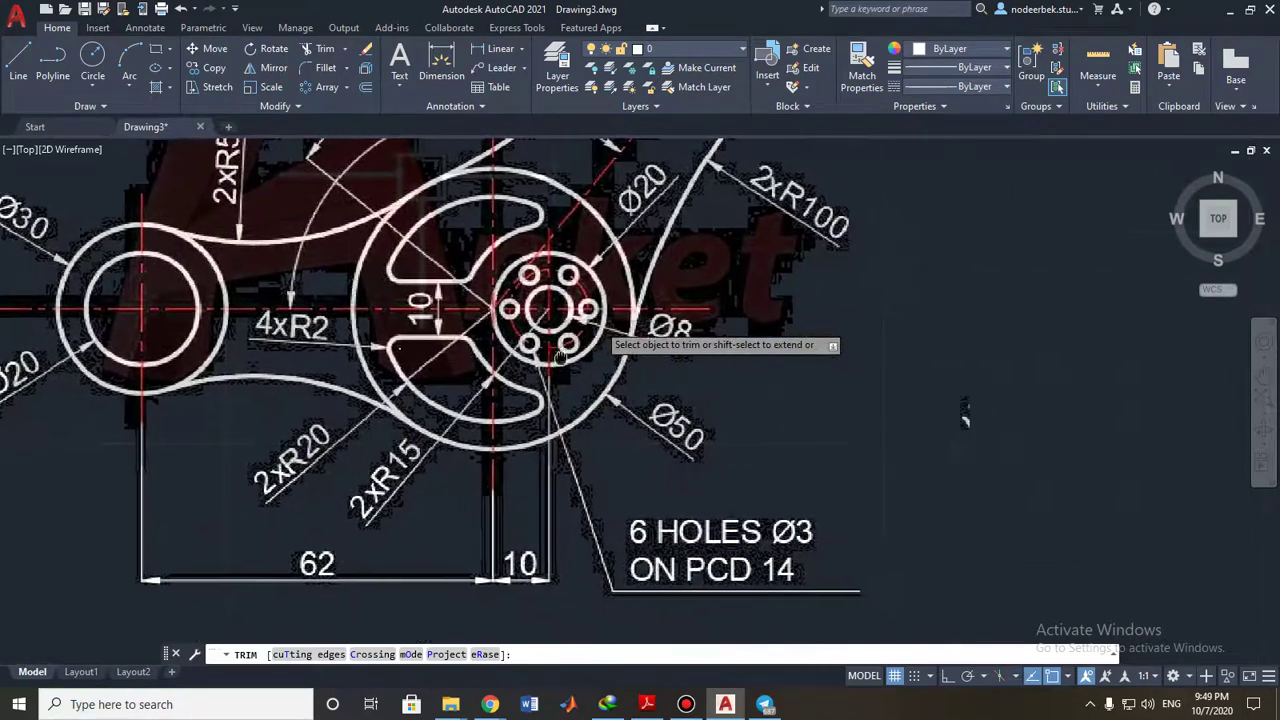
# Fillet the upper slot's outer corner, between its horizontal line and the R20 circle, with a radius of 2.
pyautogui.scroll(-2, 563, 386)
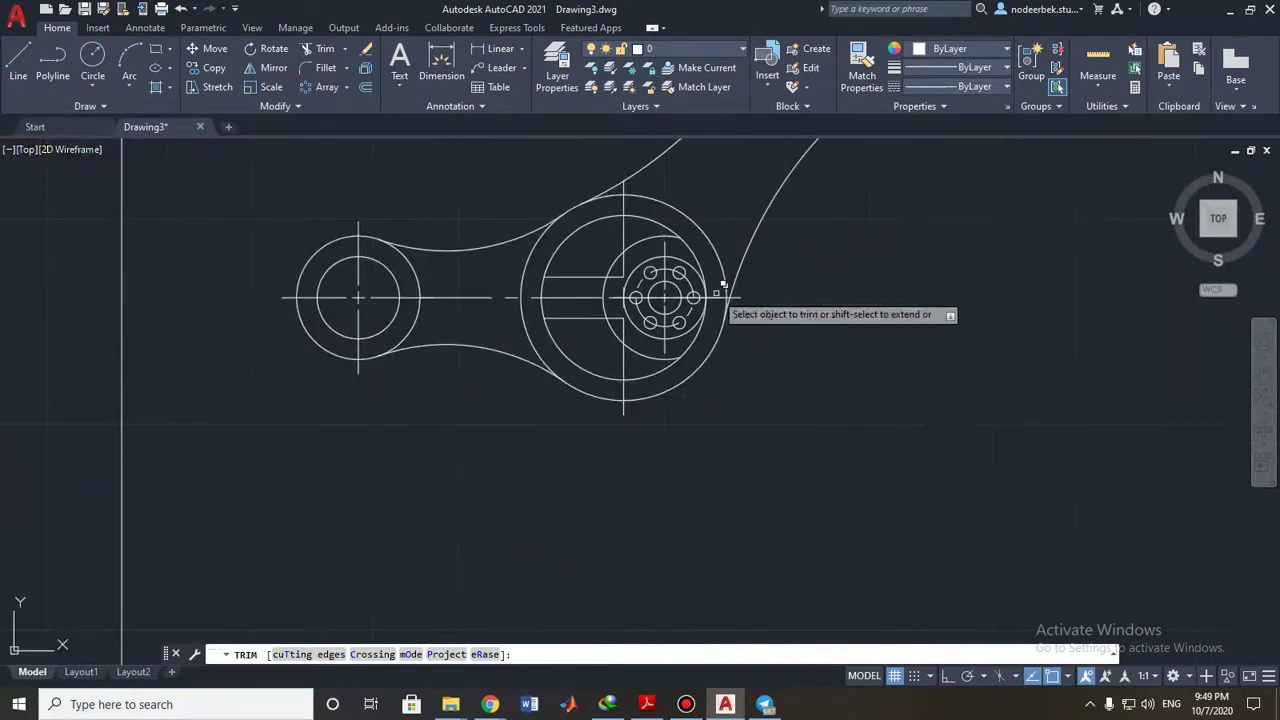
pyautogui.scroll(4, 716, 292)
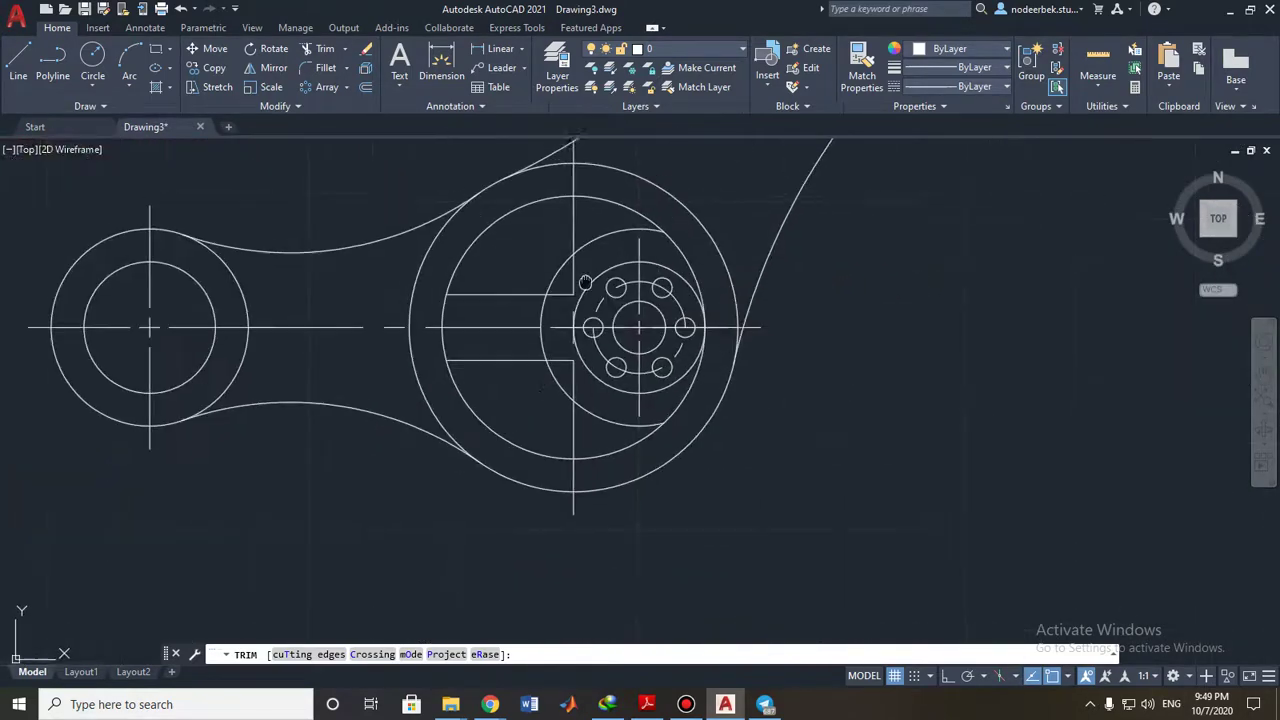
pyautogui.click(315, 66)
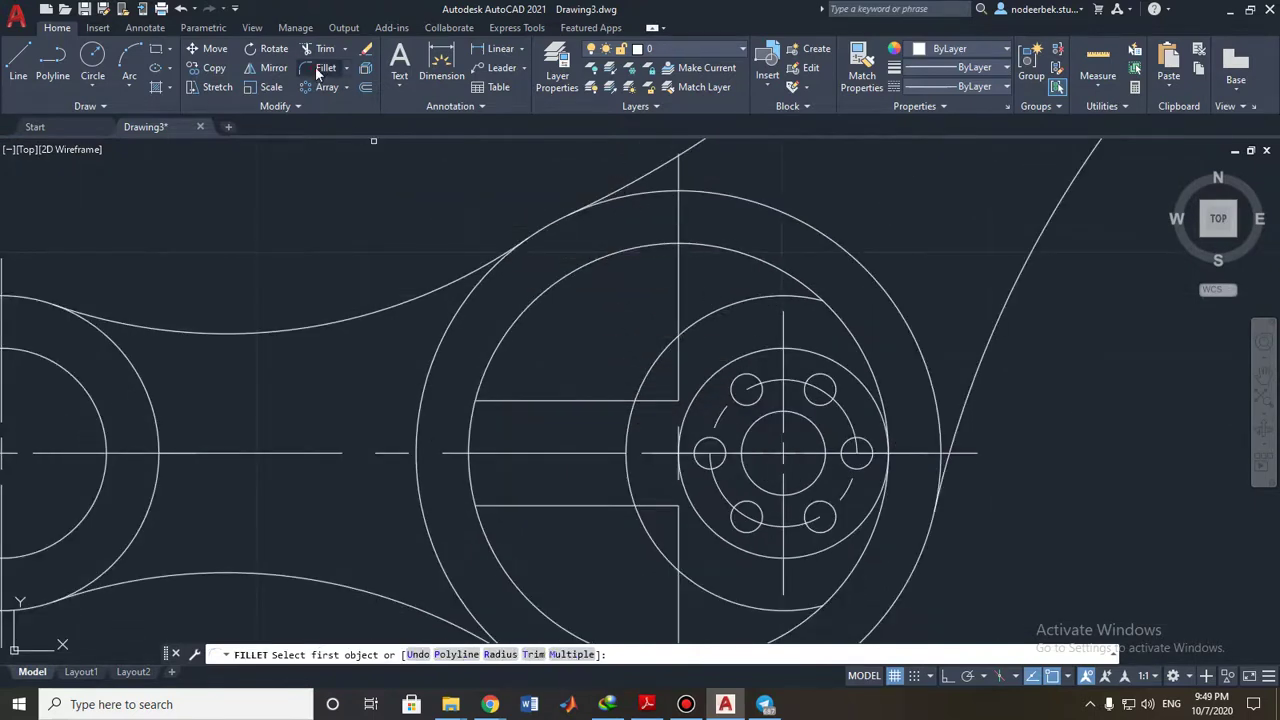
pyautogui.click(500, 654)
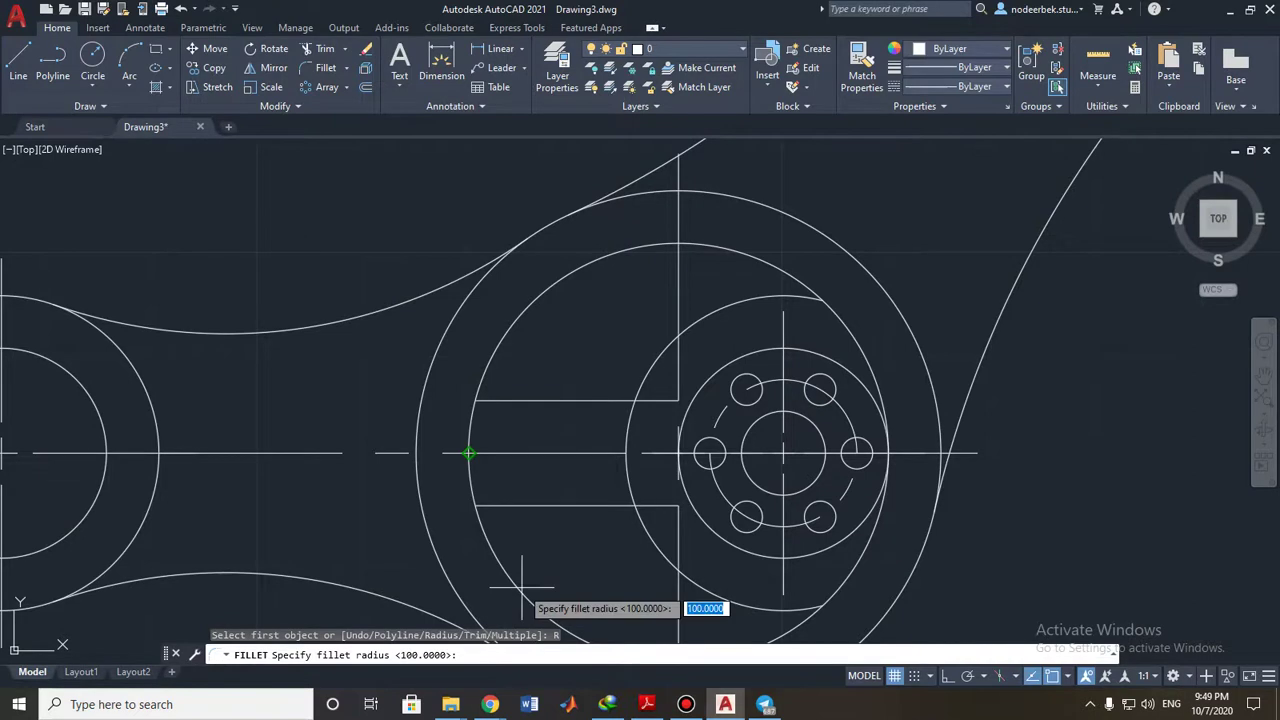
pyautogui.write('2')
pyautogui.press('Return')
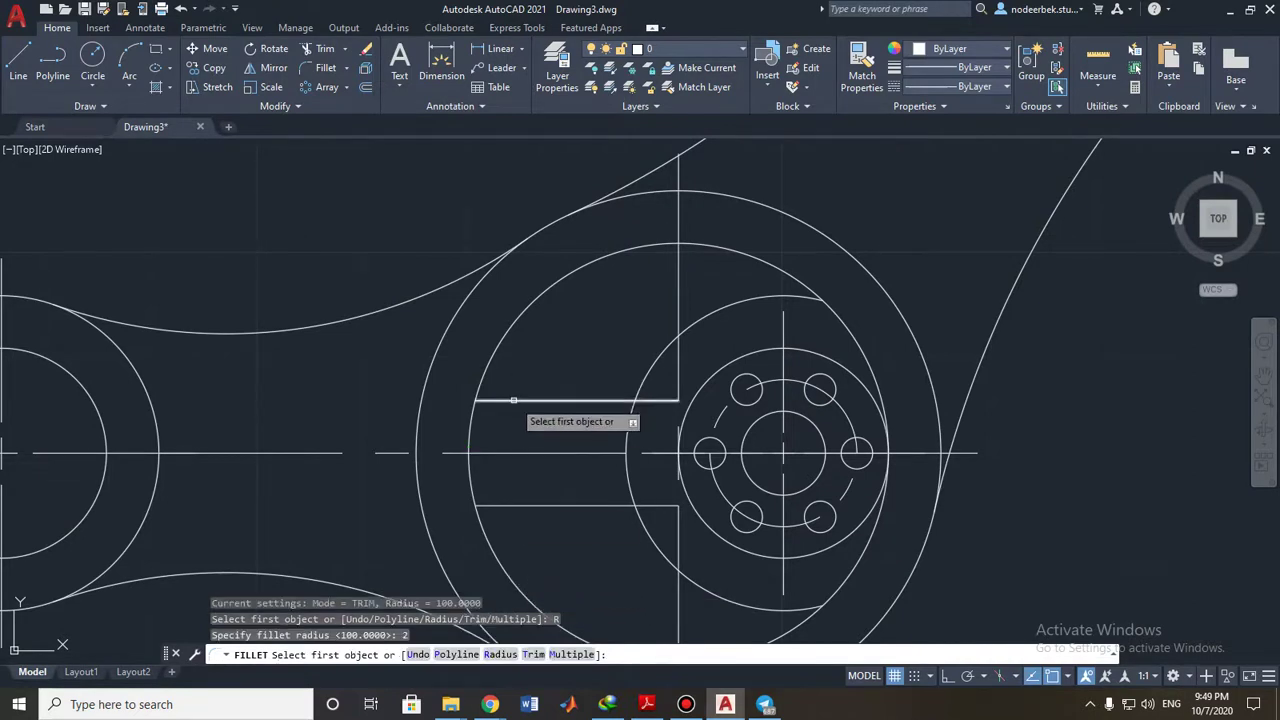
pyautogui.scroll(4, 513, 399)
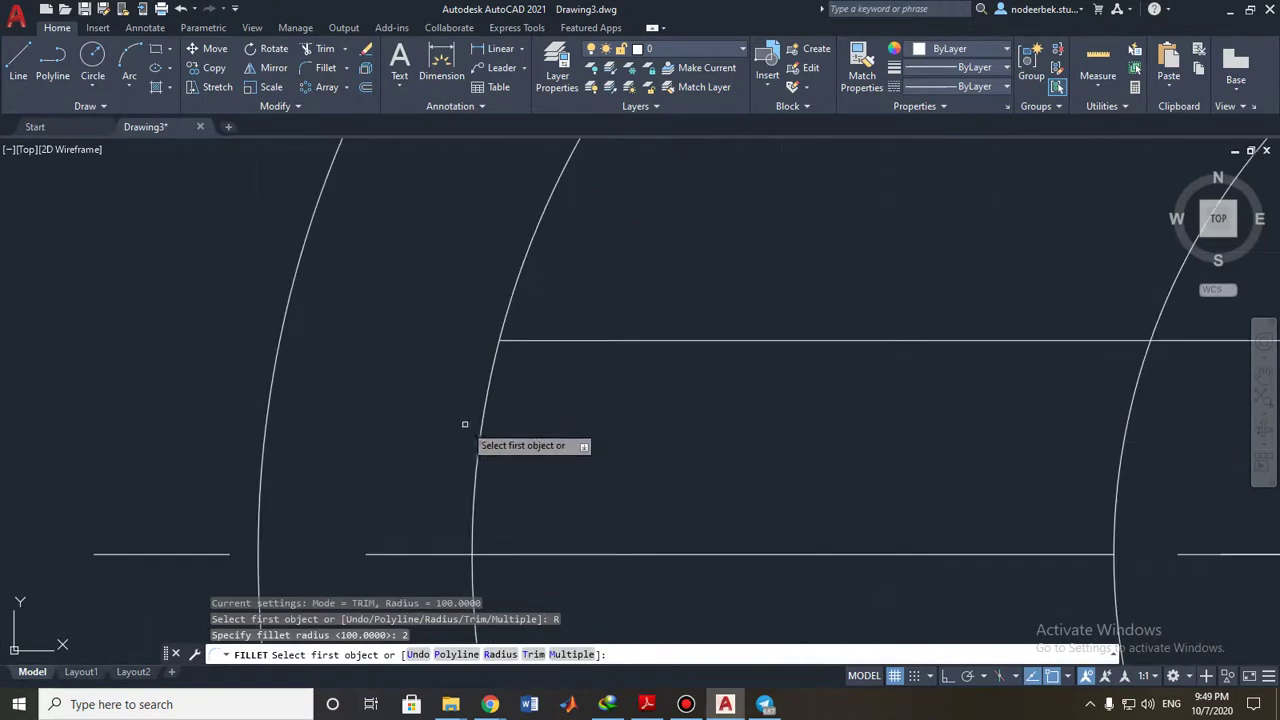
pyautogui.click(586, 341)
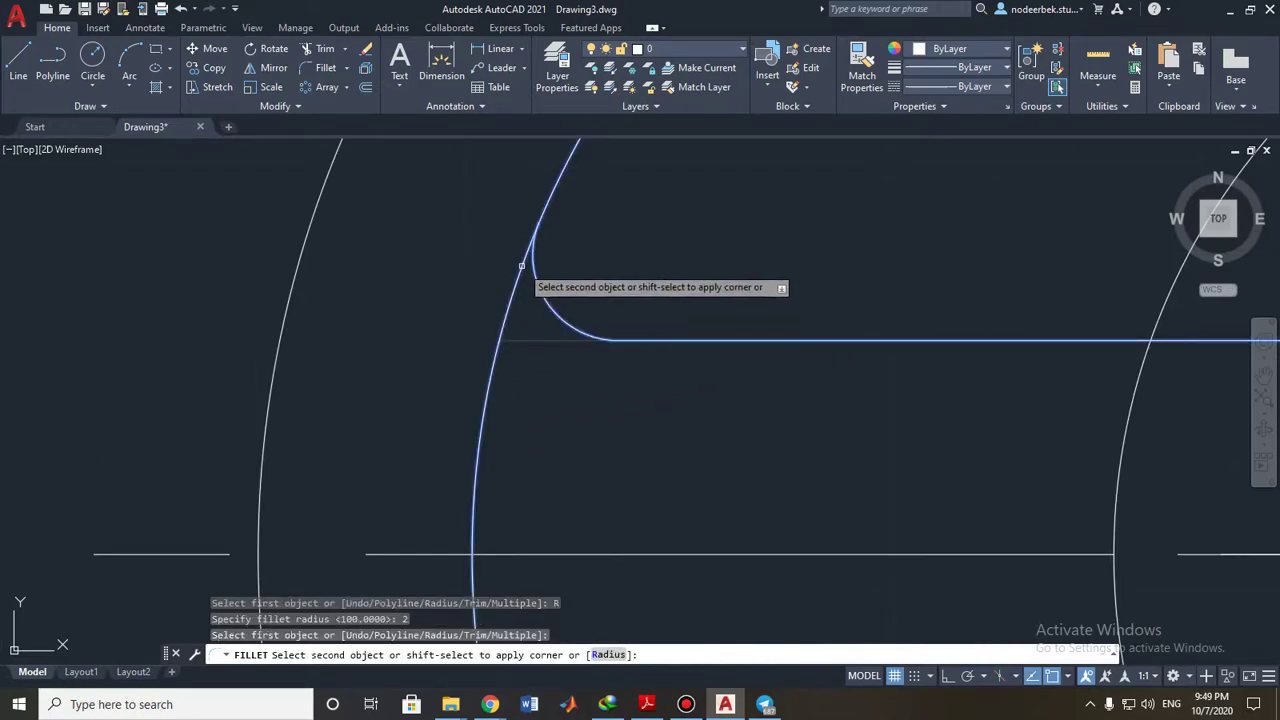
pyautogui.click(521, 266)
pyautogui.scroll(-5, 537, 423)
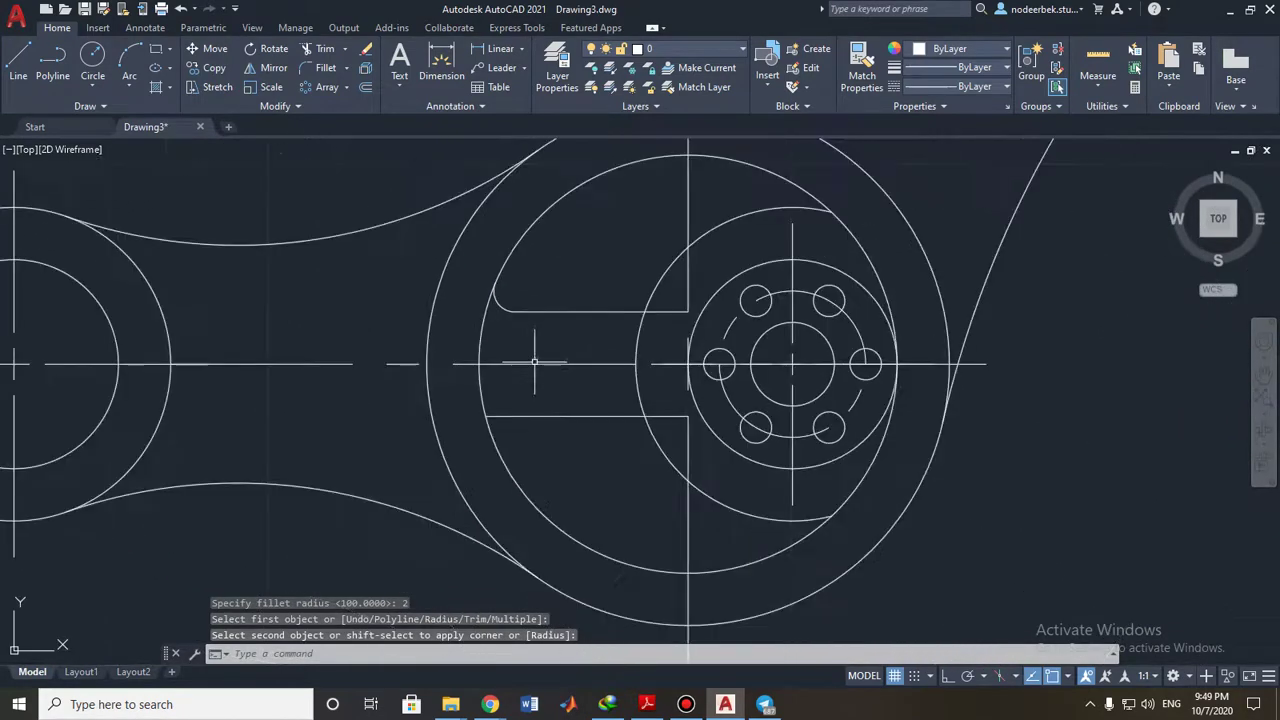
# Fillet the lower slot's outer corner, between its horizontal line and the R20 circle, with the same radius of 2.
pyautogui.press('space')
pyautogui.click(535, 416)
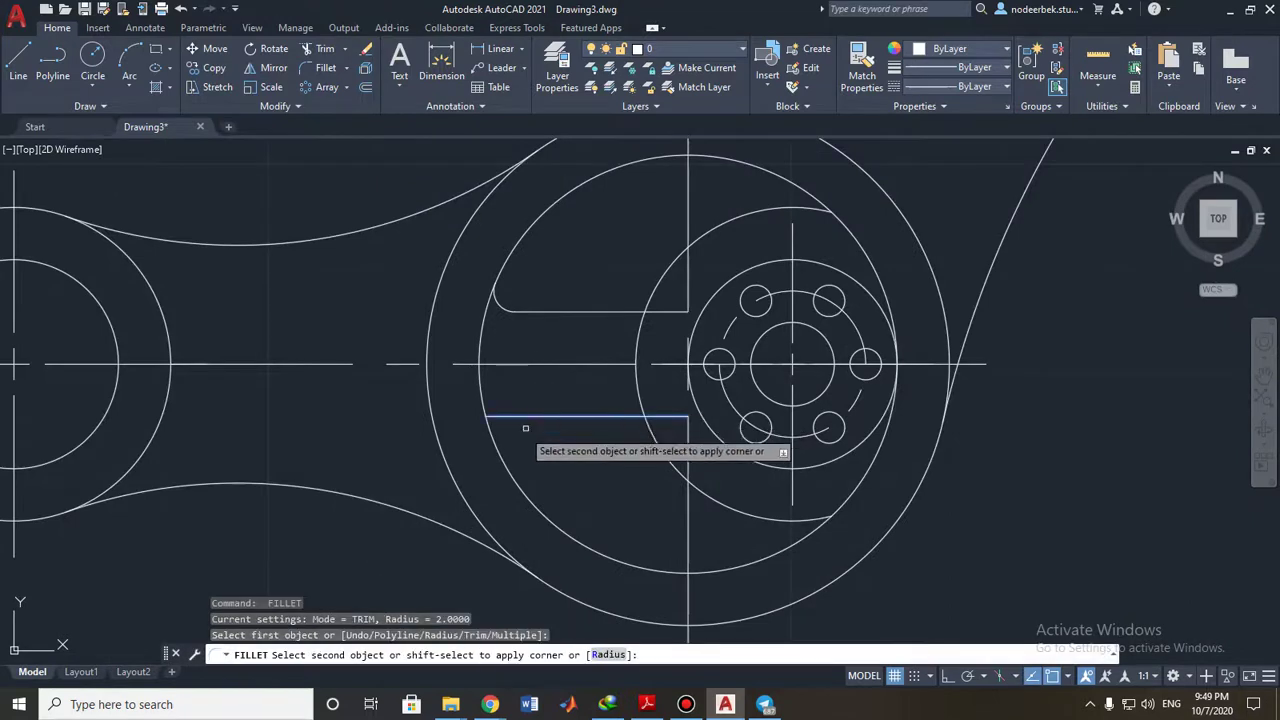
pyautogui.click(501, 474)
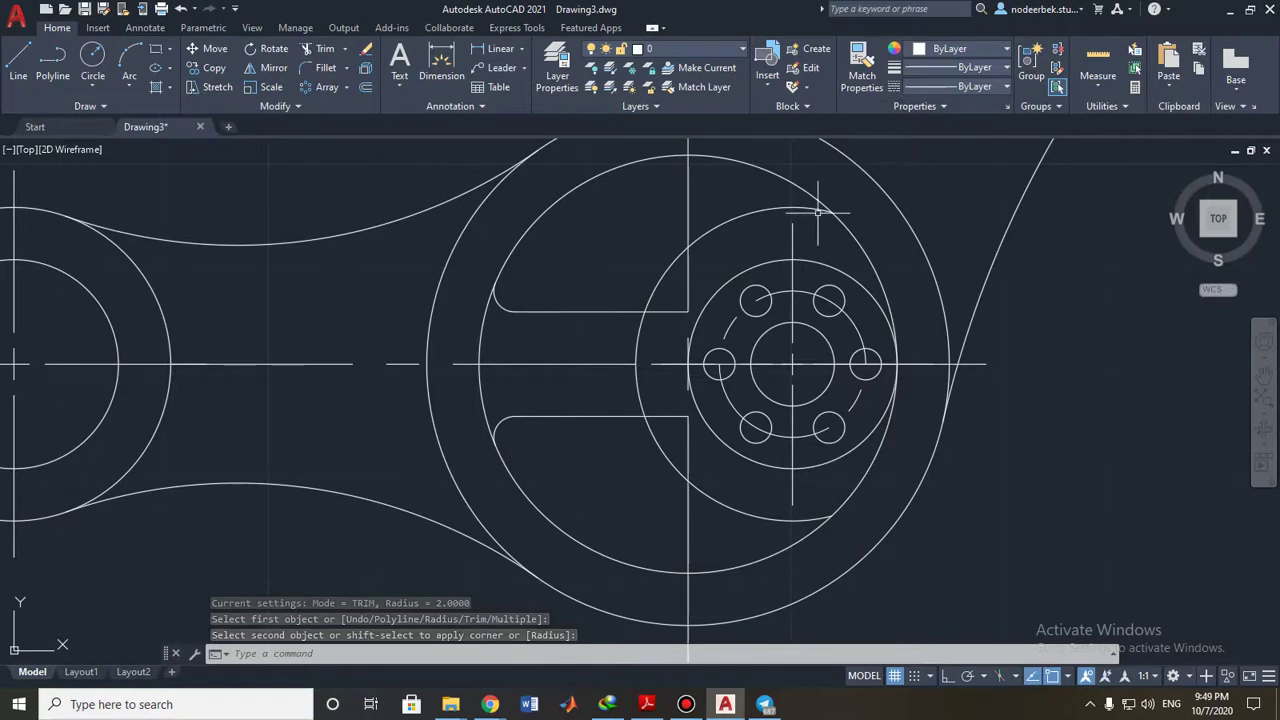
pyautogui.press('Escape')
pyautogui.press('Escape')
# Trim away the part of the R20 circle that runs around the hole pattern between the two ends of the R15 arc.
pyautogui.click(323, 49)
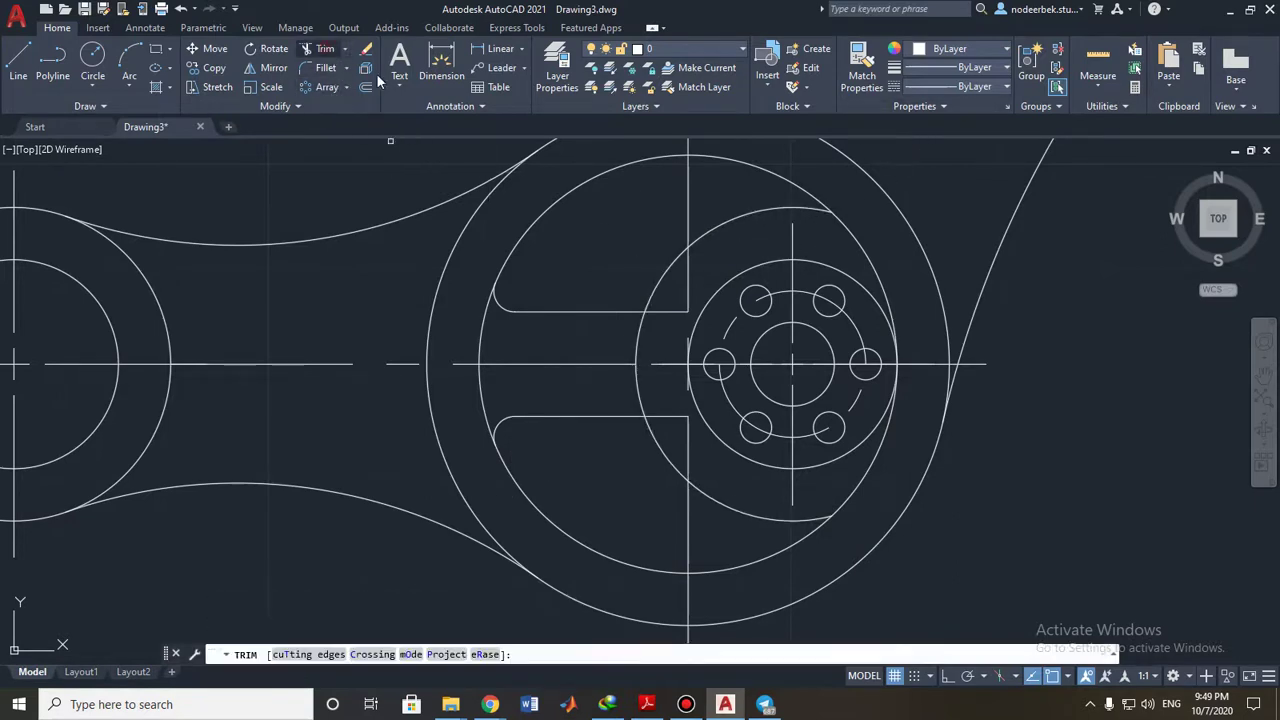
pyautogui.moveTo(874, 226); pyautogui.dragTo(868, 300)
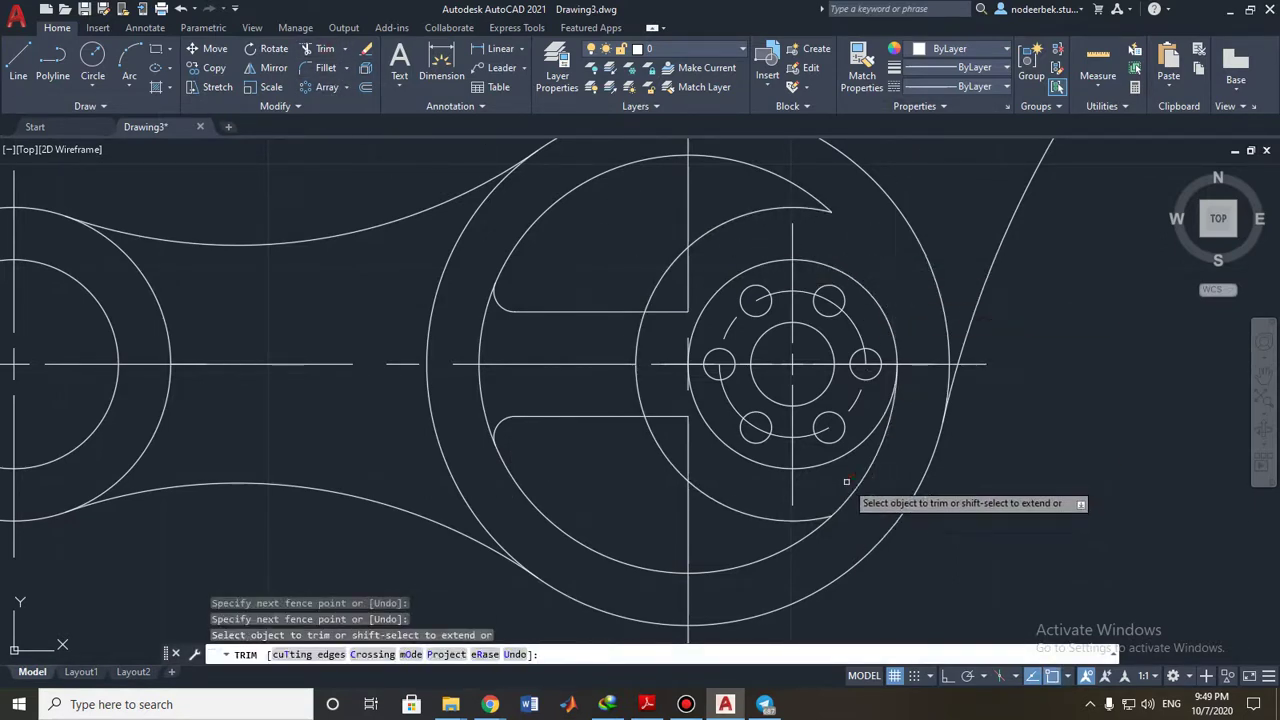
pyautogui.moveTo(846, 482); pyautogui.dragTo(861, 499)
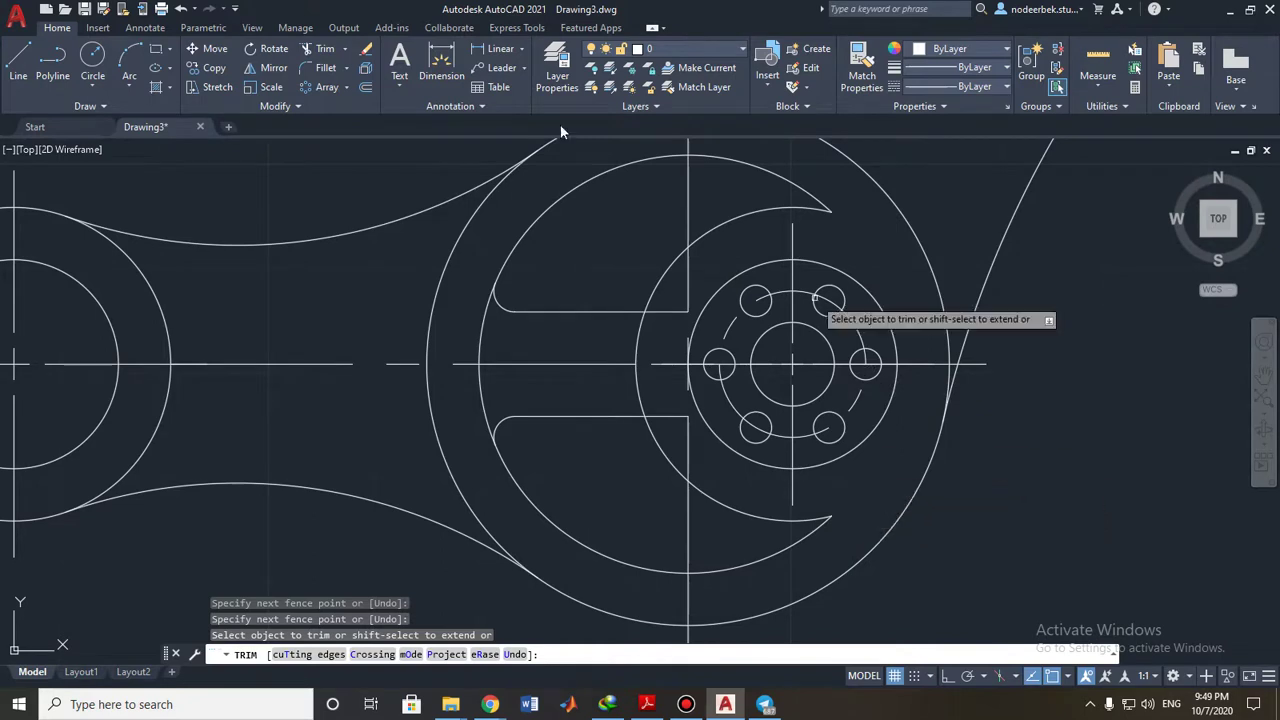
# Fillet the pointed tips of the upper and lower slots, where the R15 and R20 arcs meet, with radius 2.
pyautogui.click(322, 68)
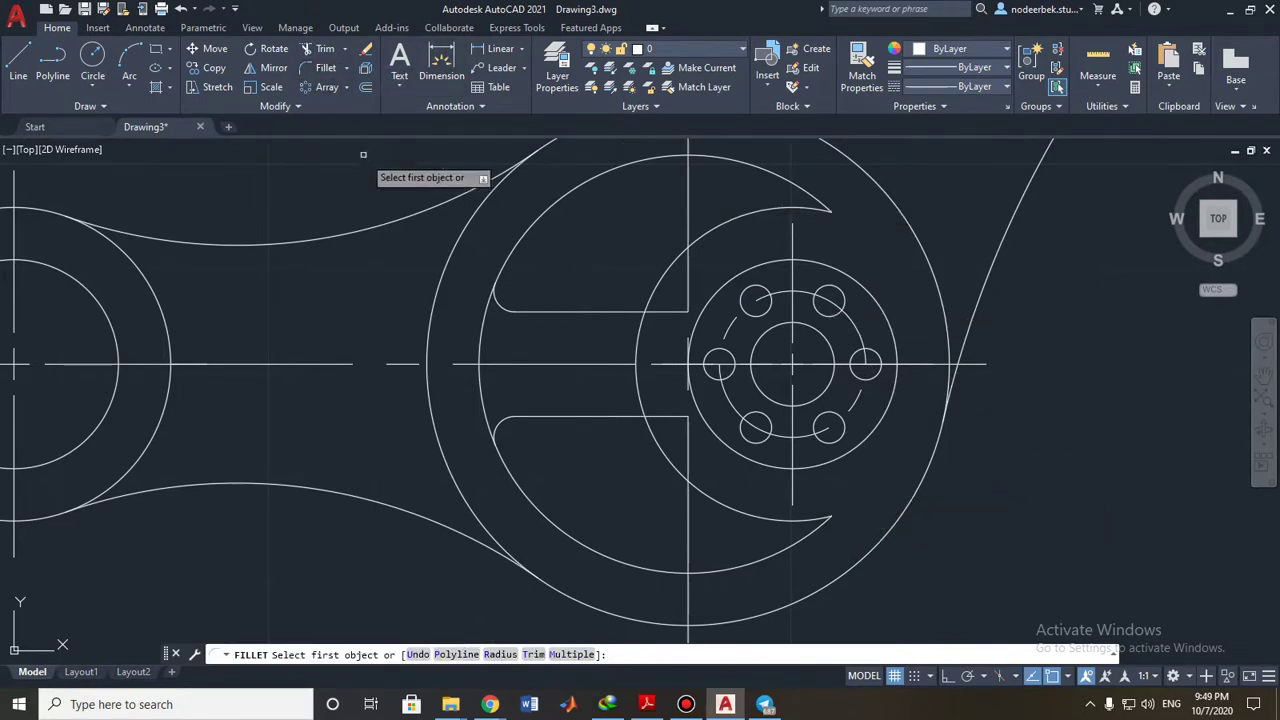
pyautogui.click(779, 208)
pyautogui.click(798, 186)
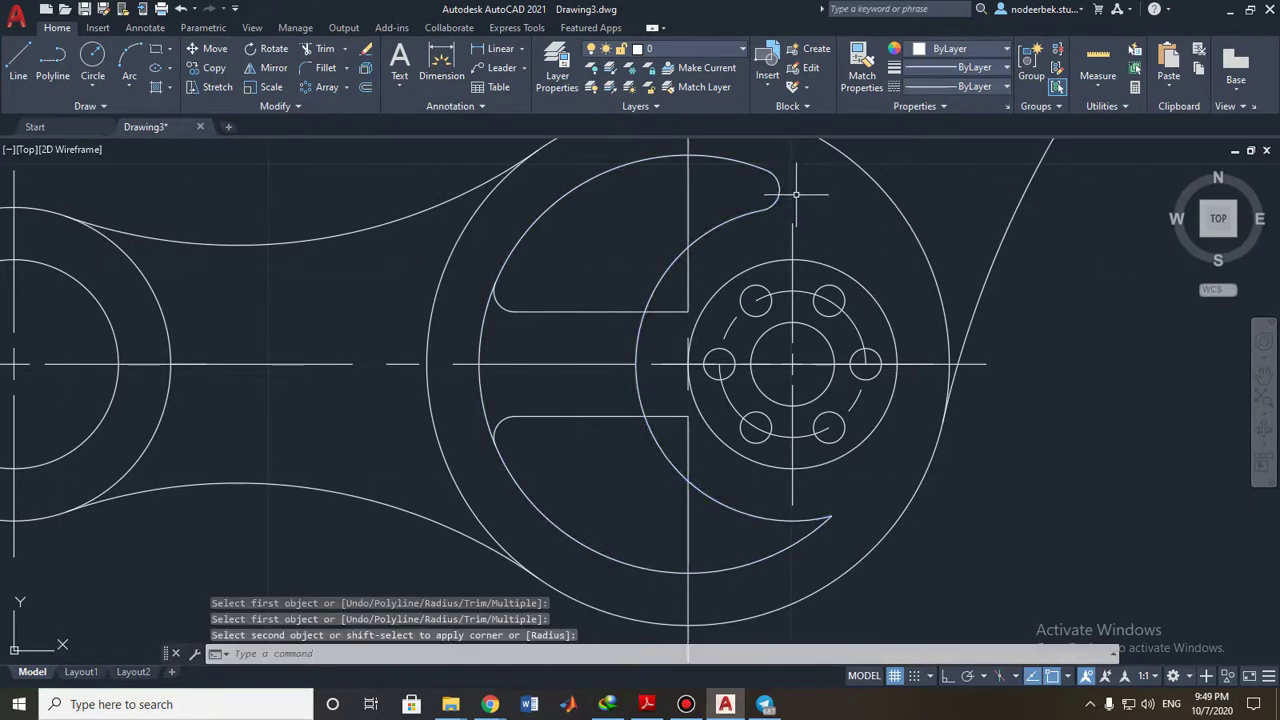
pyautogui.moveTo(862, 430)
pyautogui.mouseDown(button='middle')
pyautogui.moveTo(841, 380)
pyautogui.moveTo(817, 409)
pyautogui.mouseUp(button='middle')
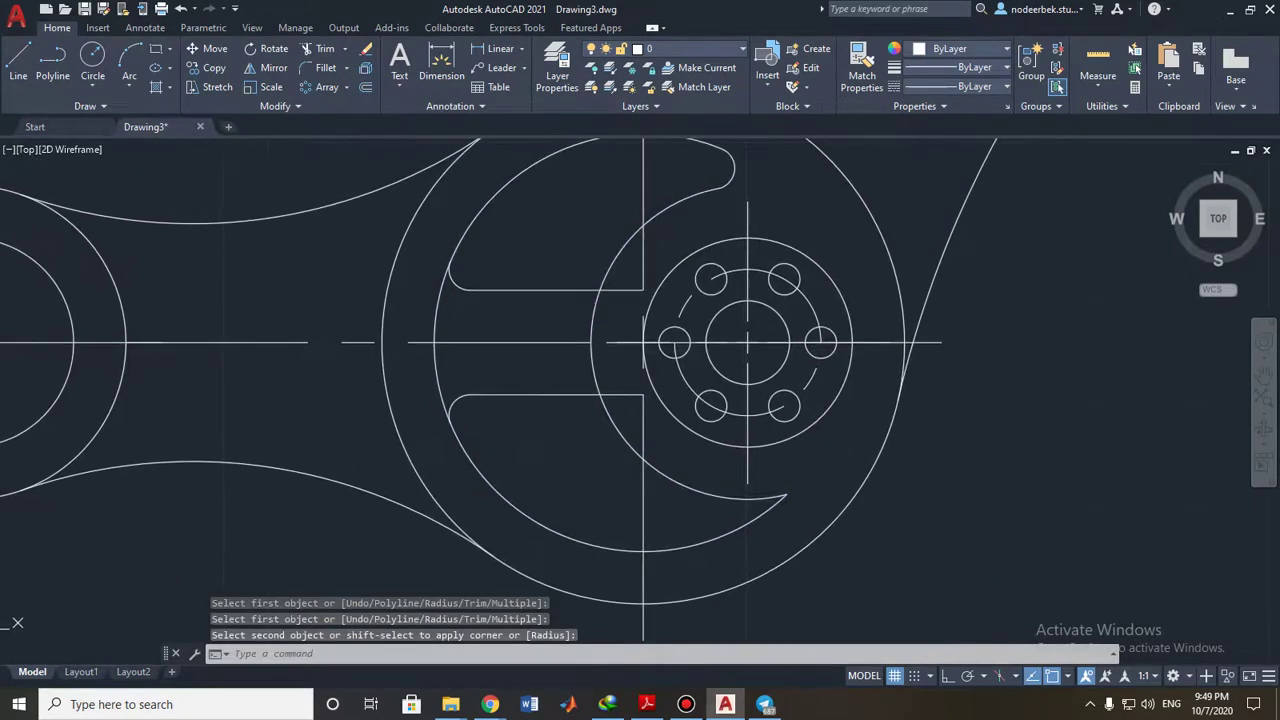
pyautogui.press('Return')
pyautogui.click(728, 518)
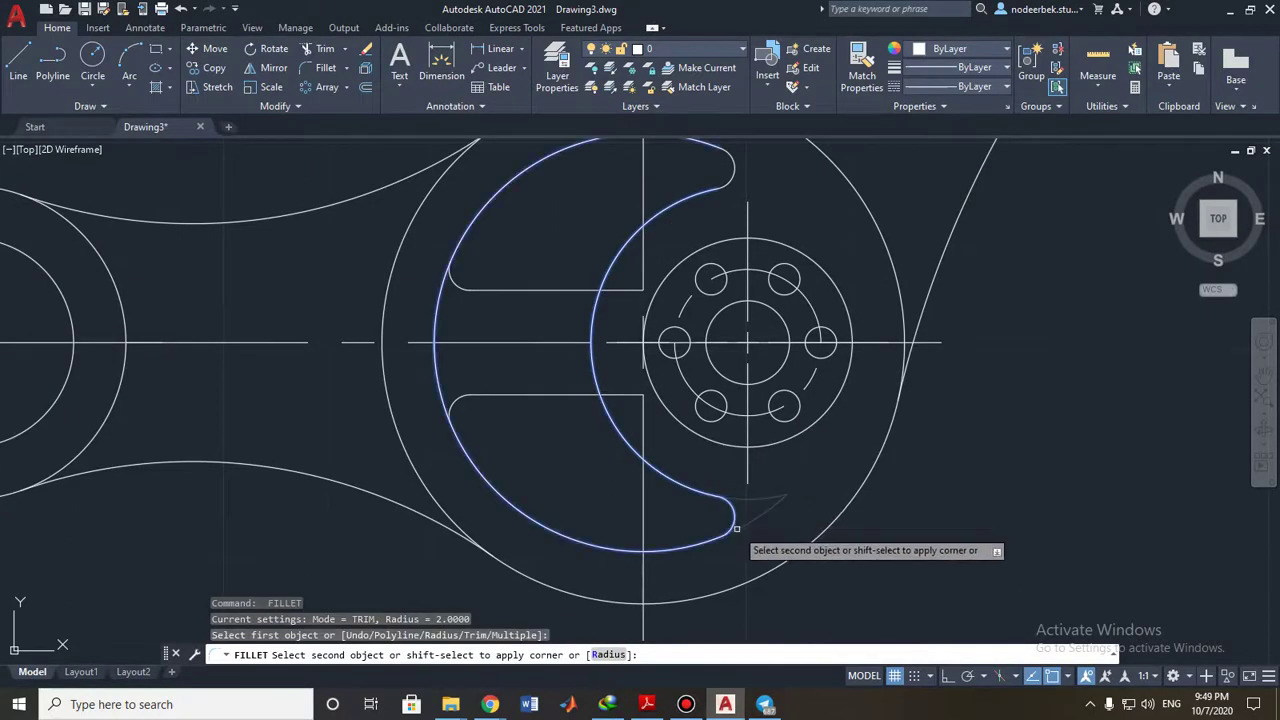
pyautogui.click(731, 530)
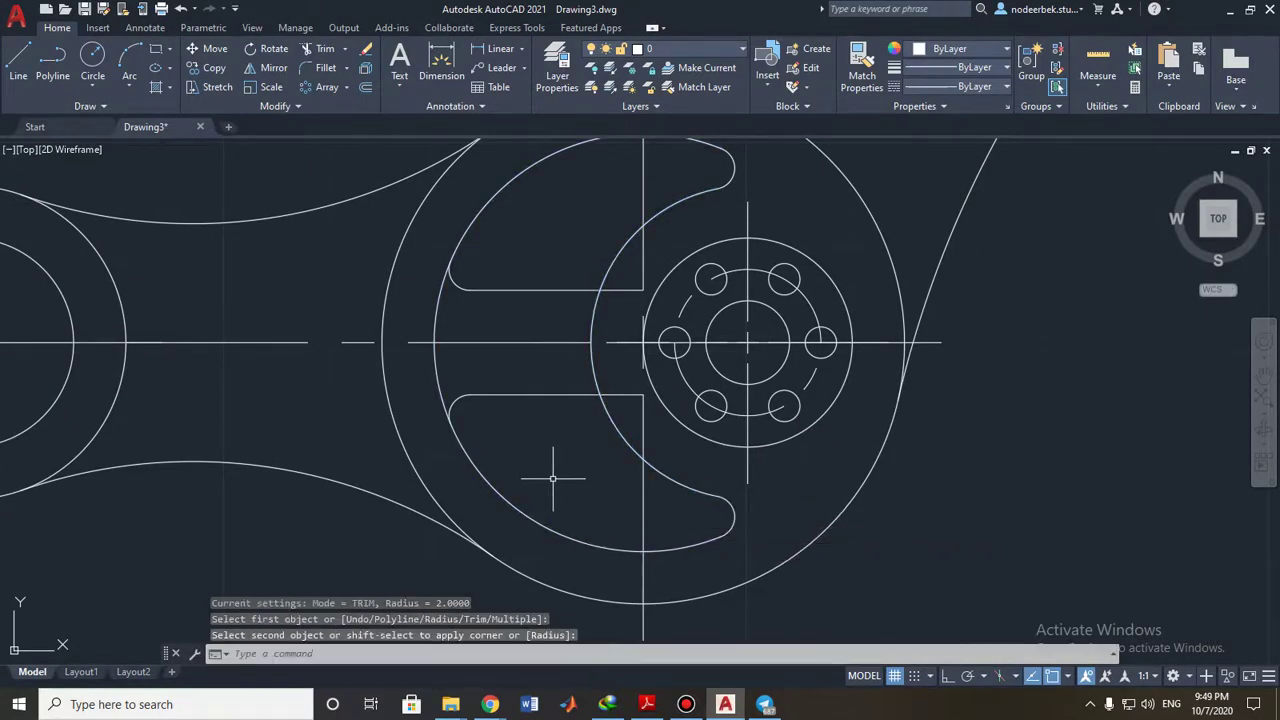
pyautogui.press('Escape')
pyautogui.press('Escape')
# Trim the R15 and R20 arc portions that lie between the two horizontal slot lines.
pyautogui.moveTo(505, 289)
pyautogui.mouseDown(button='middle')
pyautogui.moveTo(514, 366)
pyautogui.moveTo(499, 344)
pyautogui.mouseUp(button='middle')
pyautogui.click(318, 48)
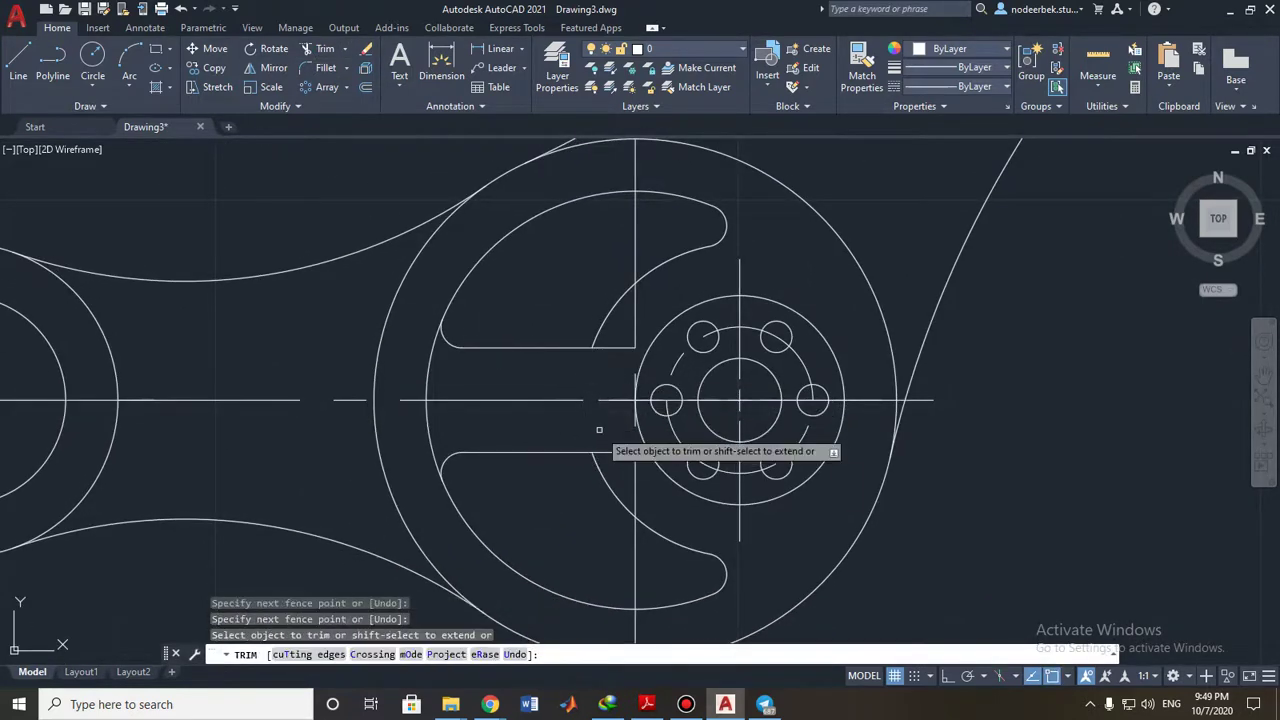
pyautogui.click(416, 433)
pyautogui.click(455, 424)
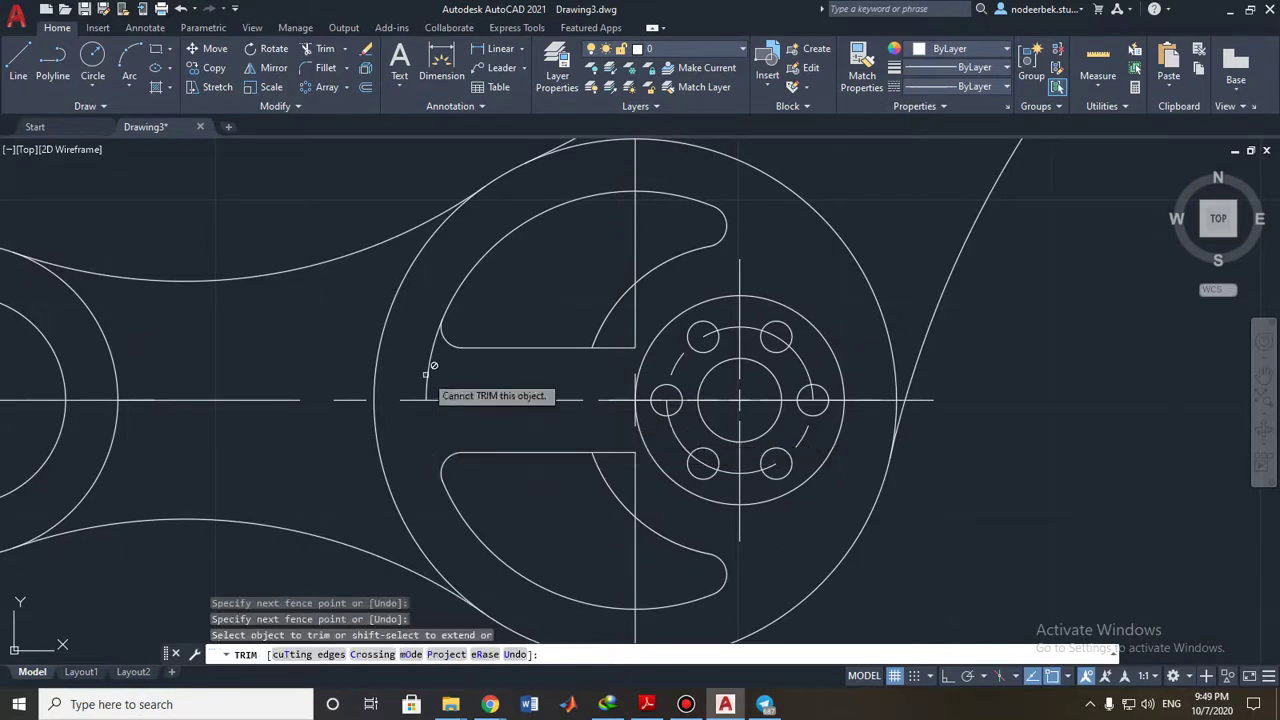
pyautogui.click(410, 356)
pyautogui.click(465, 374)
pyautogui.press('Escape')
pyautogui.scroll(-2, 484, 412)
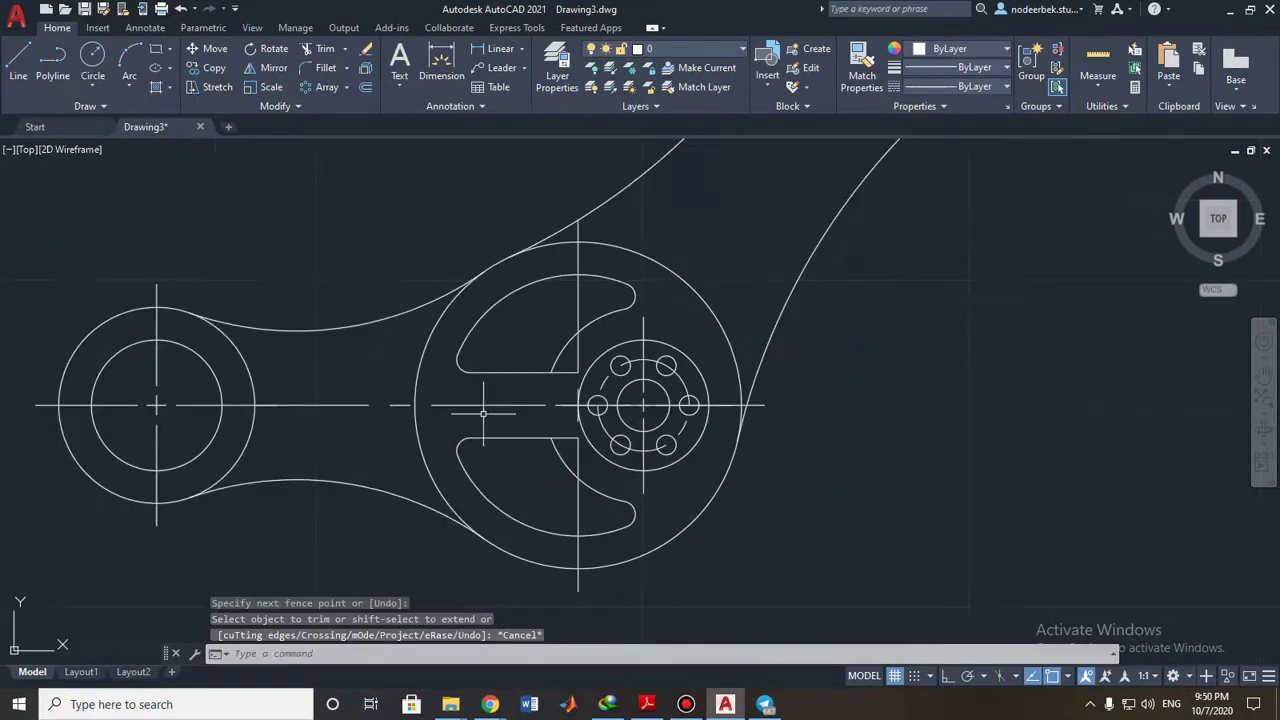
# Trim the inner ends of both horizontal slot lines back to the R15 arcs.
pyautogui.scroll(2, 551, 410)
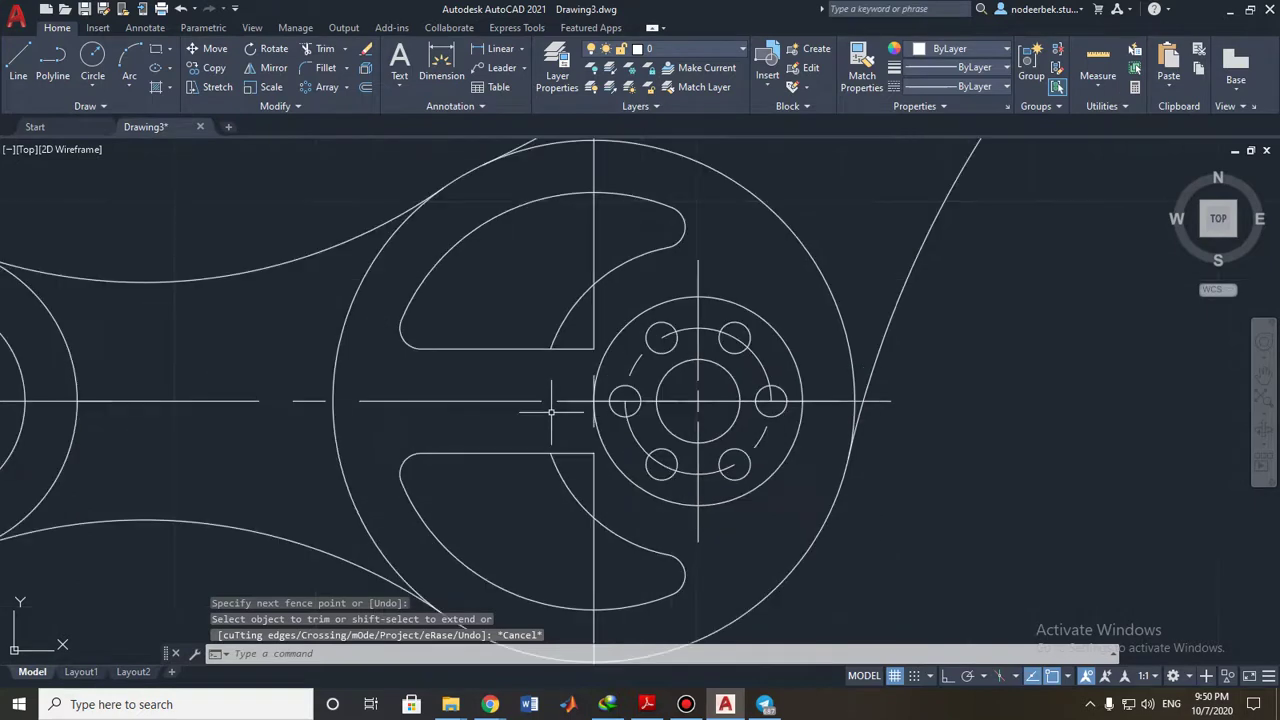
pyautogui.click(576, 453)
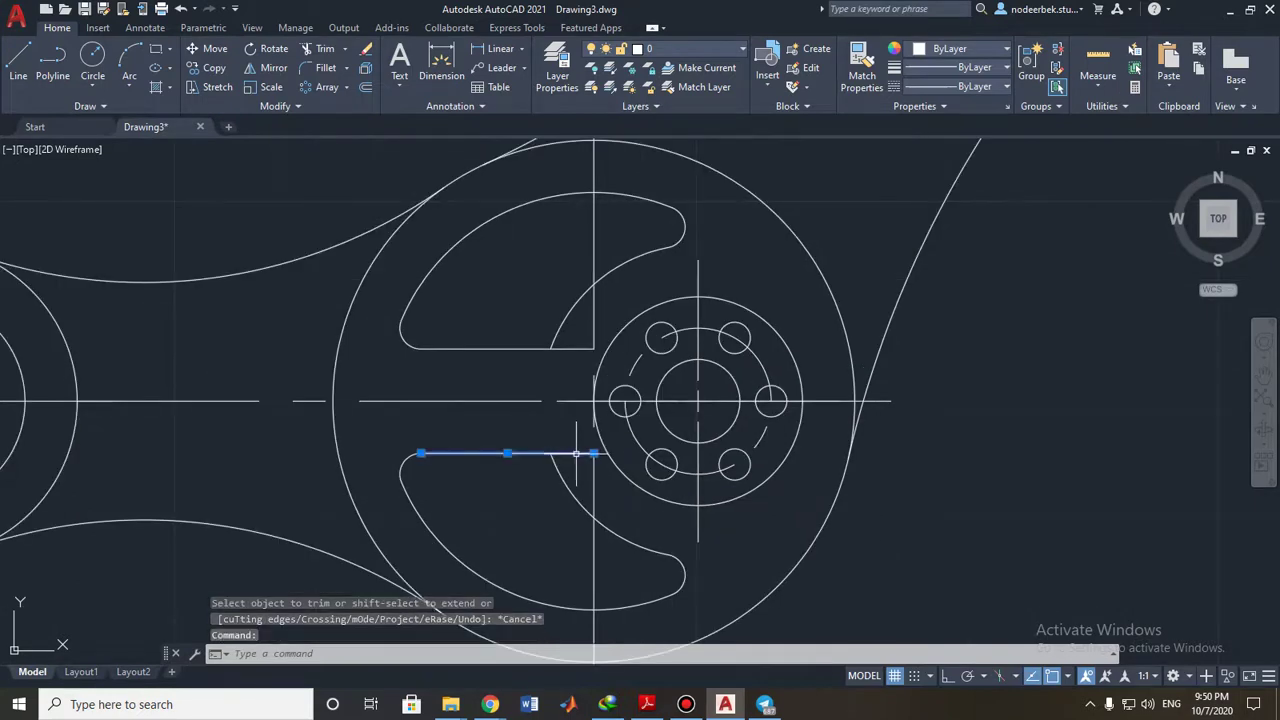
pyautogui.press('Escape')
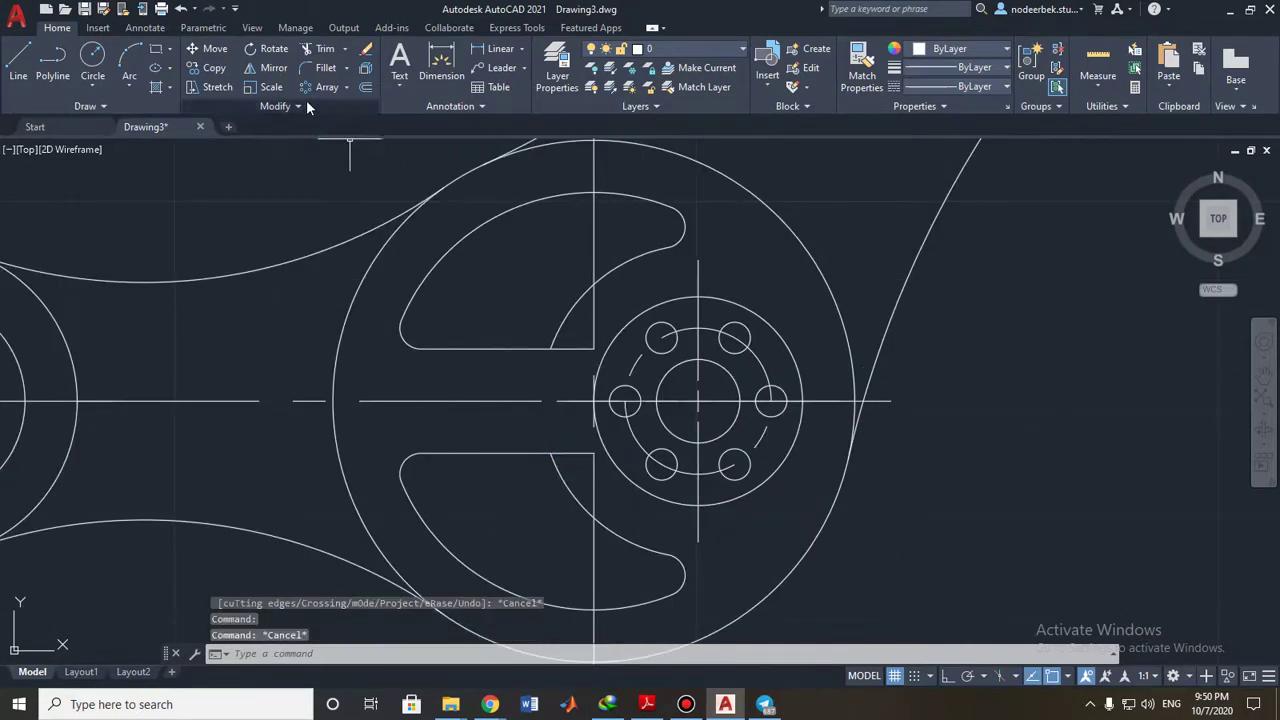
pyautogui.click(325, 50)
pyautogui.moveTo(529, 276); pyautogui.dragTo(475, 263, button='middle')
pyautogui.click(529, 340)
pyautogui.click(526, 358)
pyautogui.click(521, 429)
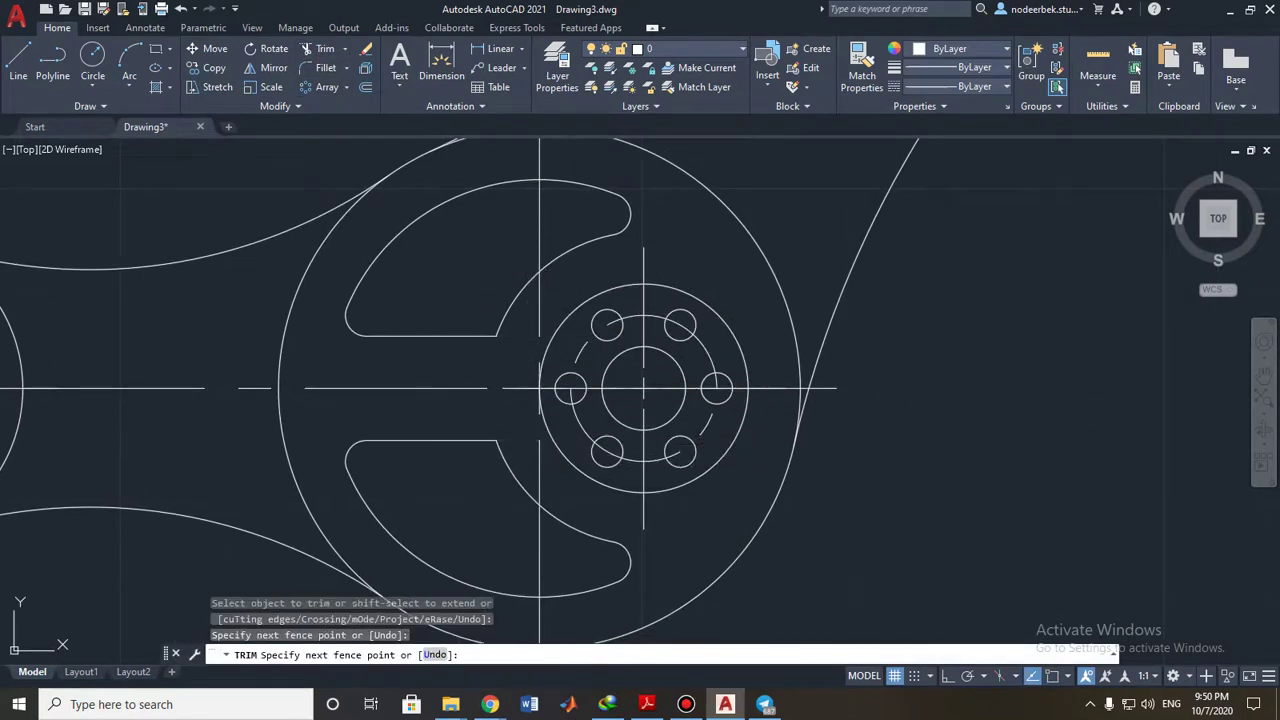
pyautogui.click(520, 449)
# Fillet the inner corners of both slots, between the horizontal lines and the R15 arcs, with radius 2.
pyautogui.click(330, 68)
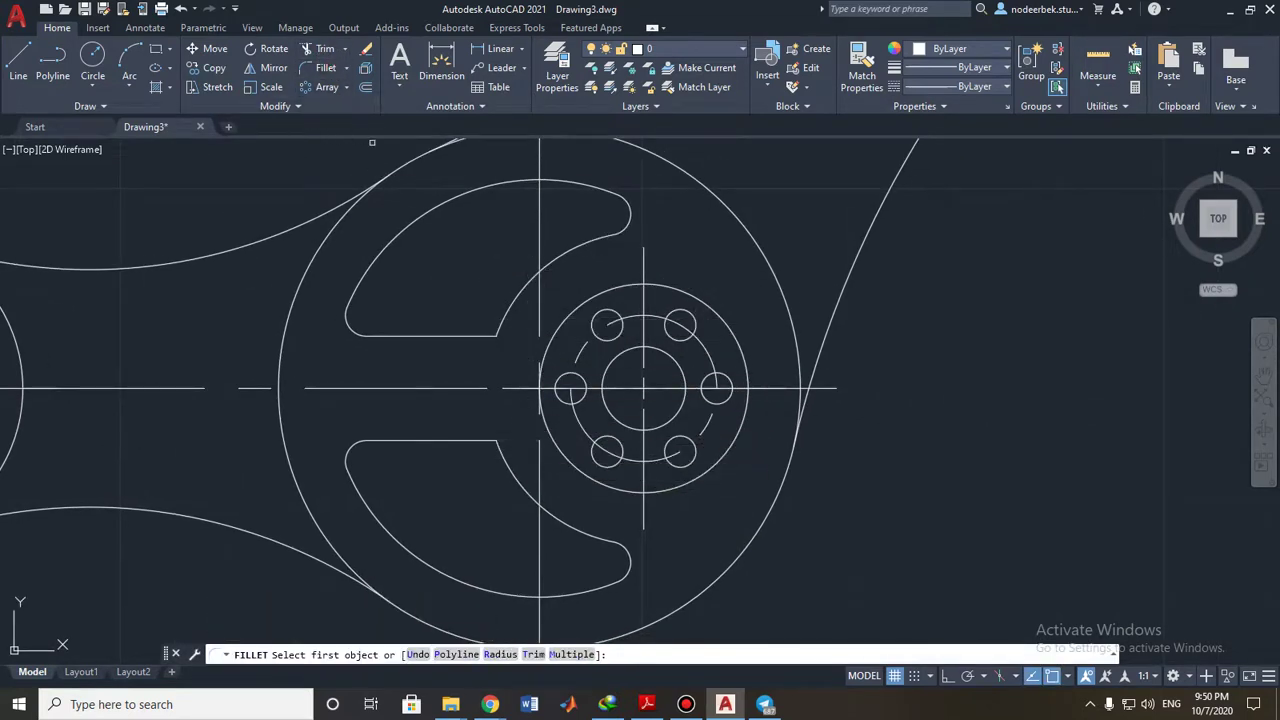
pyautogui.click(467, 337)
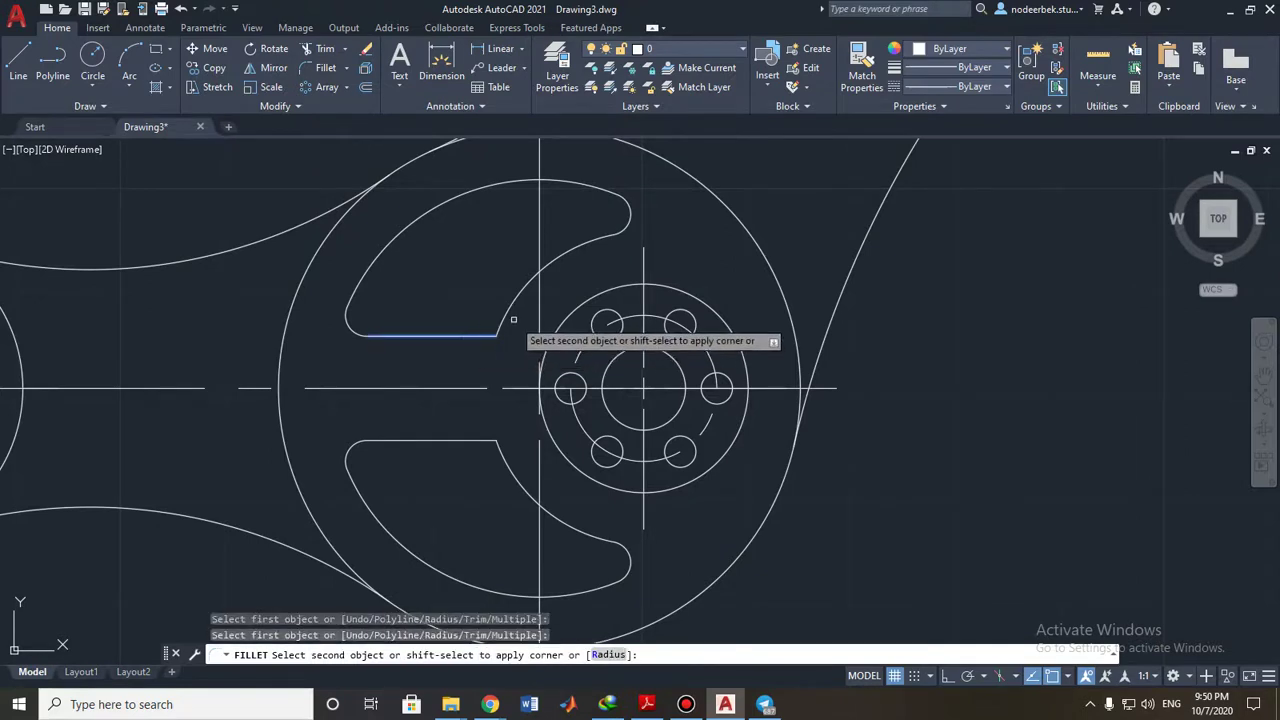
pyautogui.click(508, 312)
pyautogui.press('Escape')
pyautogui.press('Escape')
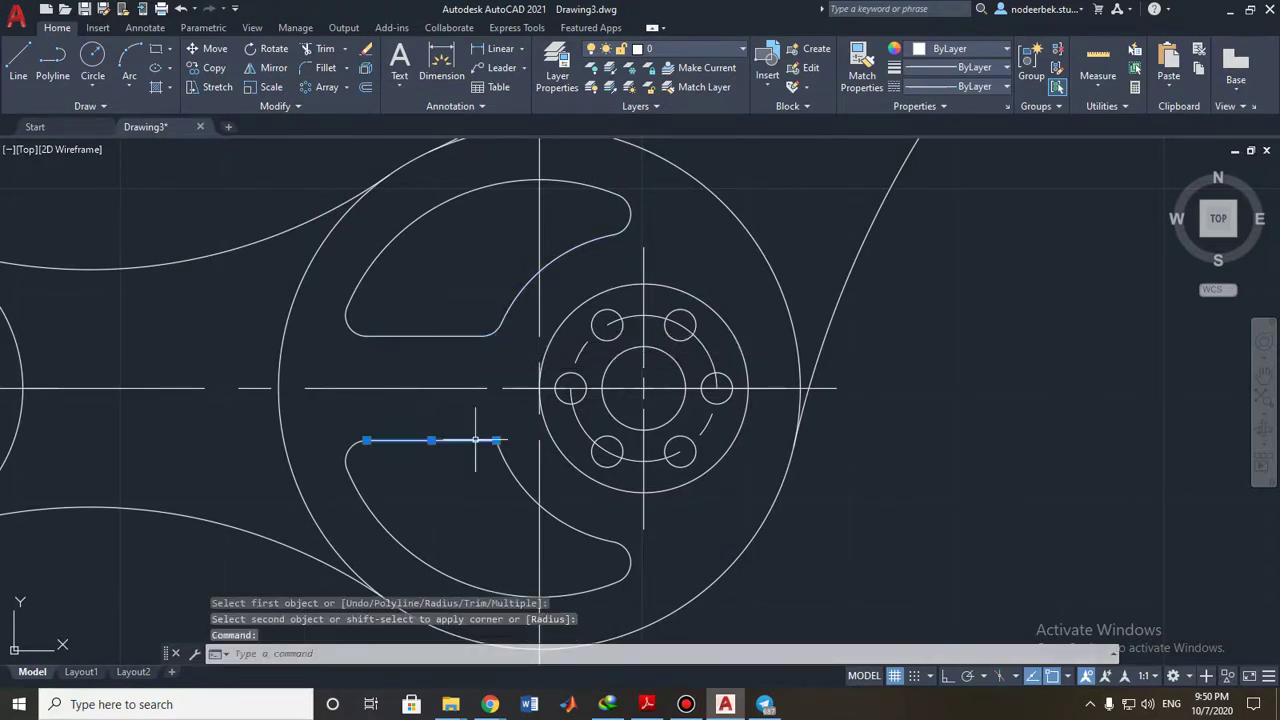
pyautogui.press('Return')
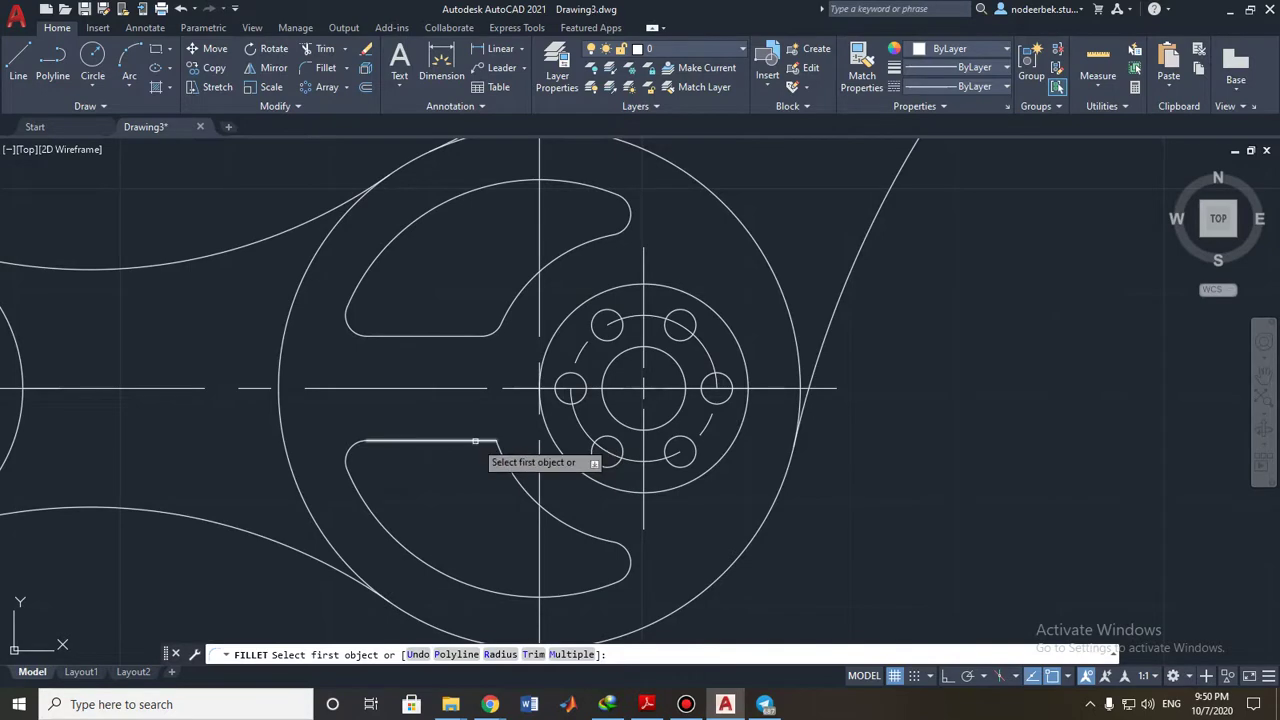
pyautogui.click(486, 442)
pyautogui.click(501, 457)
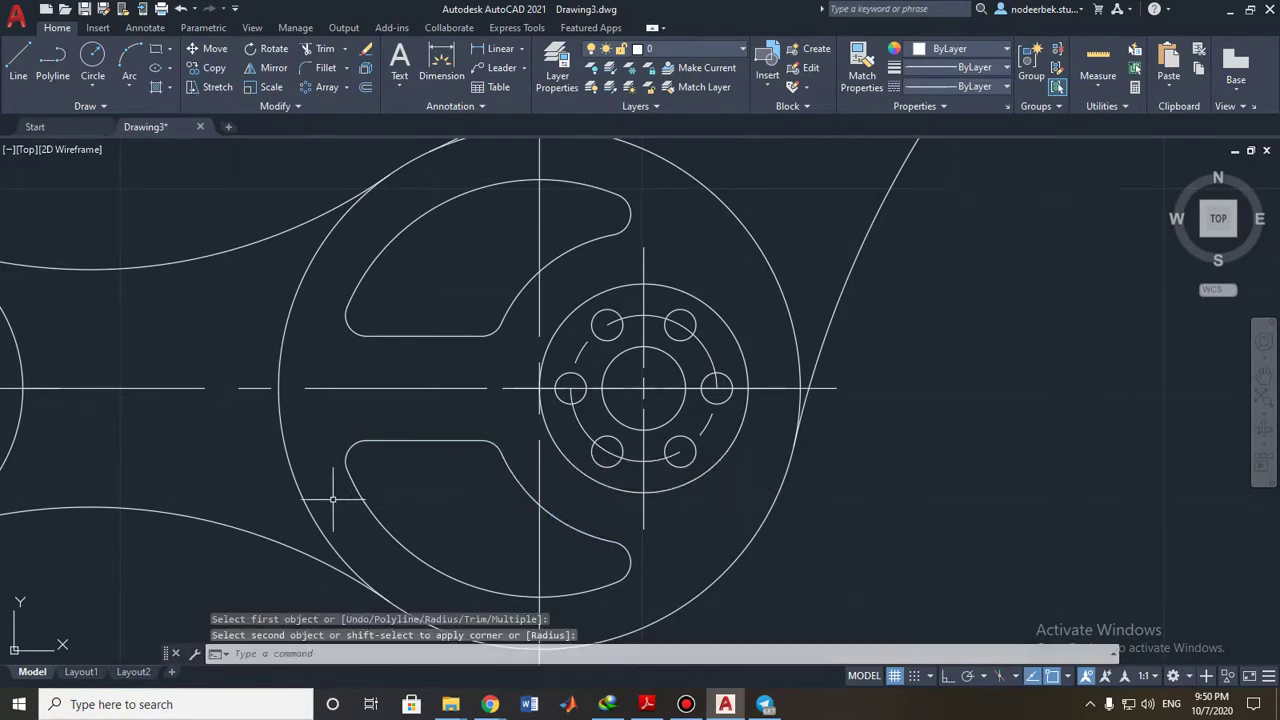
# Compare the redrawn slots and bracket outline with the dimensioned reference drawing, especially the slot corners and arcs.
pyautogui.scroll(-1, 333, 499)
pyautogui.moveTo(304, 495); pyautogui.dragTo(788, 430, button='middle')
pyautogui.scroll(-2, 337, 426)
pyautogui.moveTo(123, 468); pyautogui.dragTo(631, 432, button='middle')
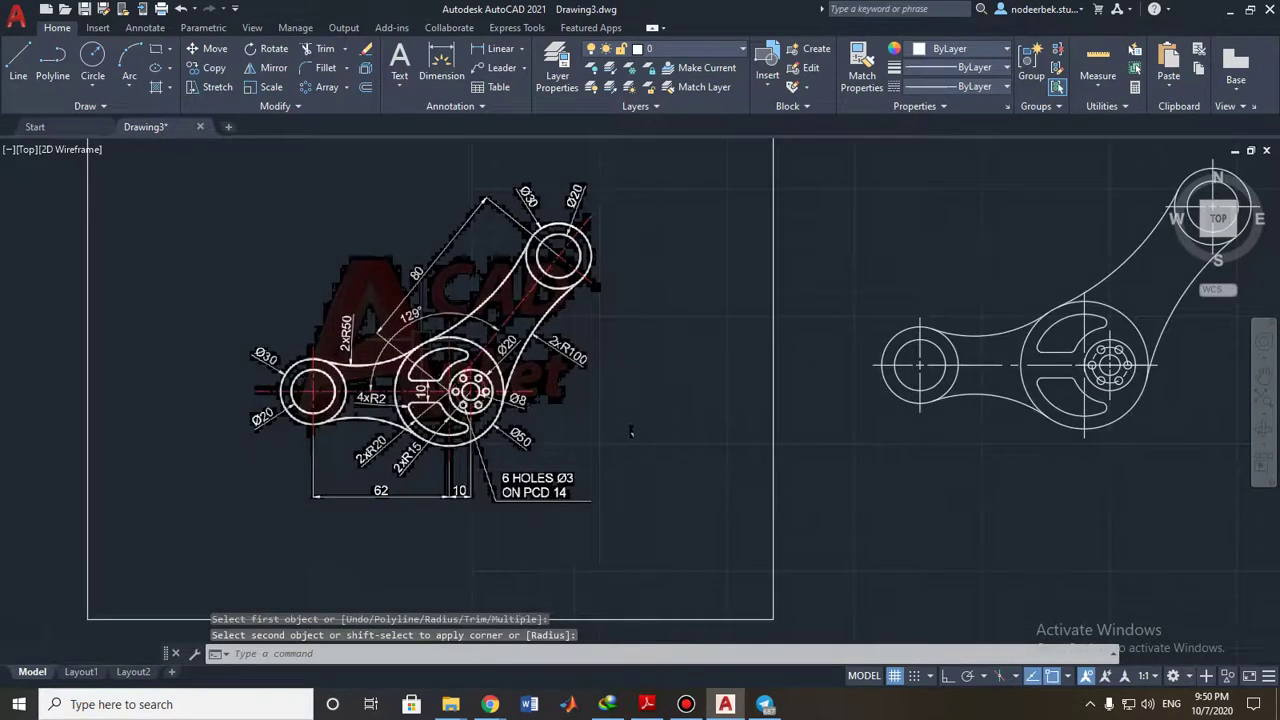
pyautogui.scroll(4, 631, 431)
pyautogui.scroll(-4, 351, 434)
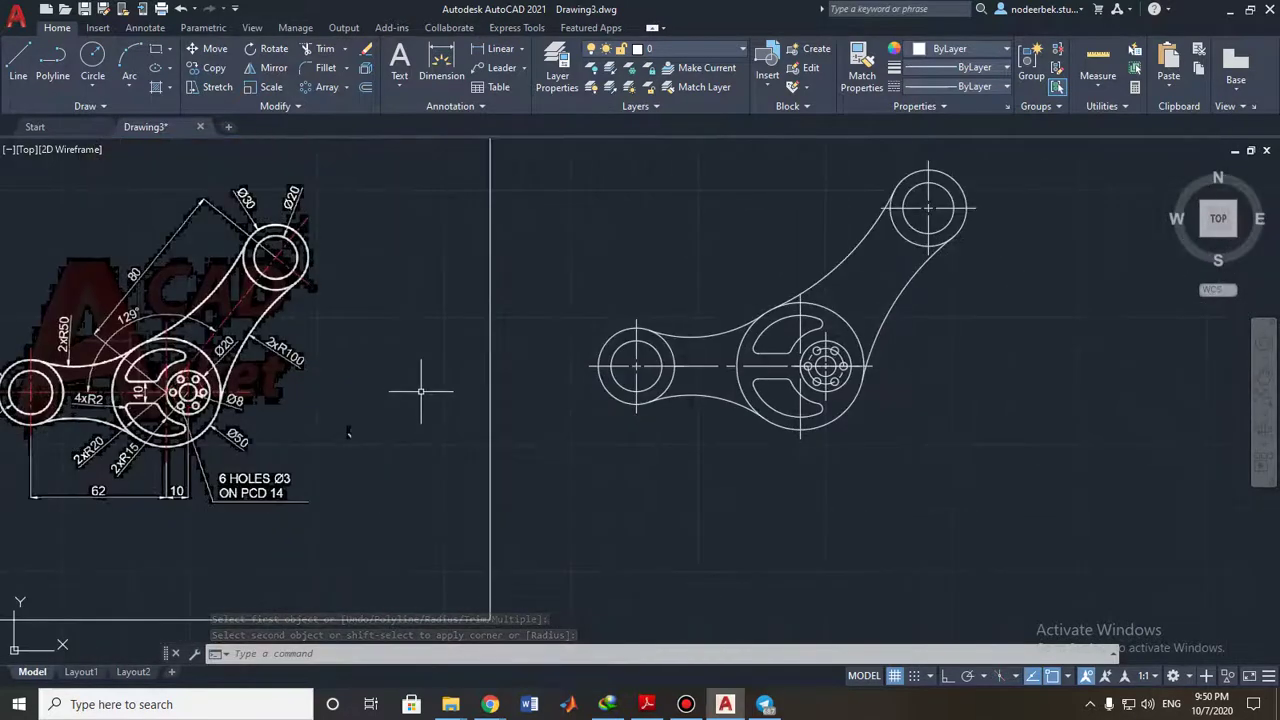
pyautogui.scroll(5, 815, 367)
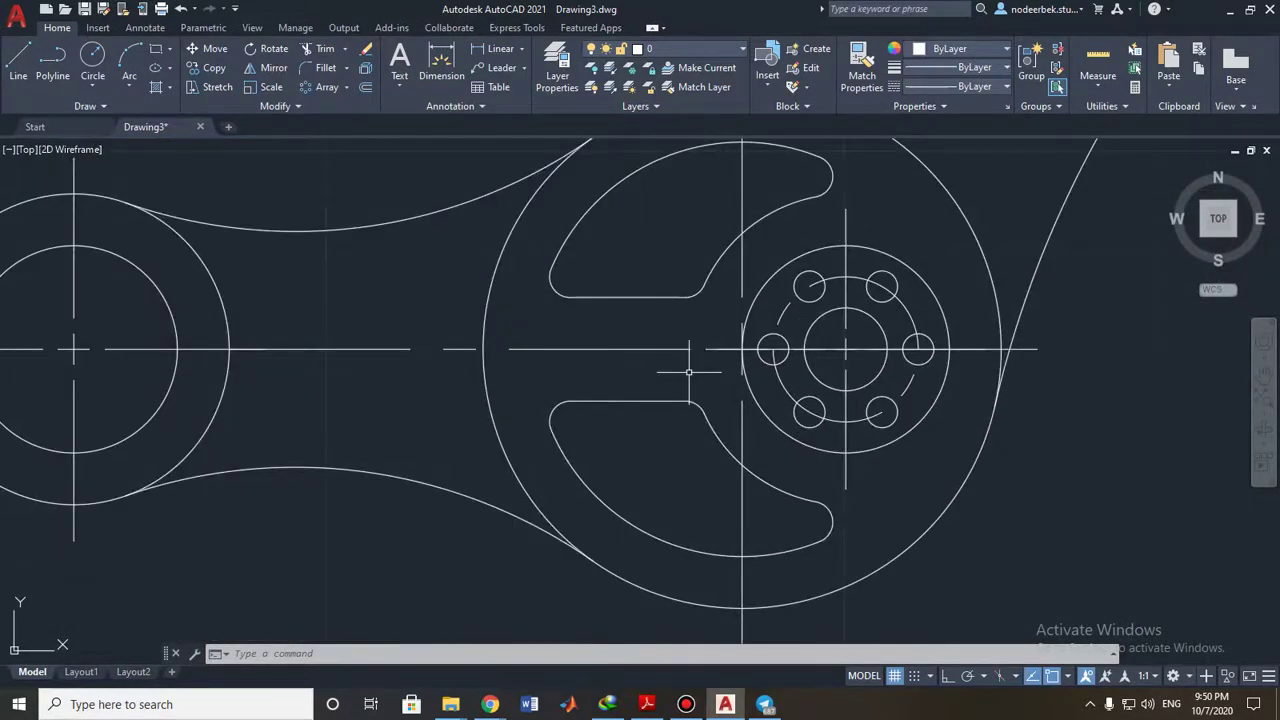
pyautogui.scroll(-2, 689, 372)
pyautogui.scroll(-2, 537, 383)
pyautogui.moveTo(537, 383); pyautogui.dragTo(1035, 329, button='middle')
pyautogui.moveTo(433, 347); pyautogui.dragTo(638, 350, button='middle')
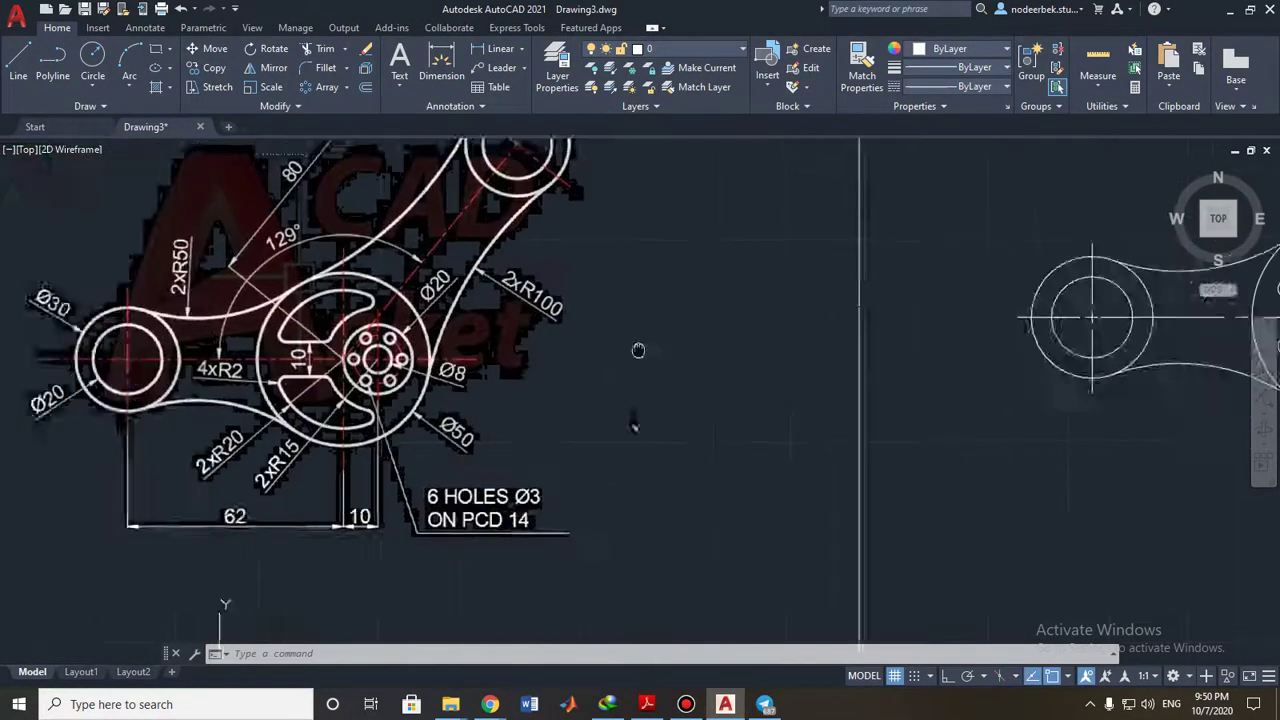
pyautogui.scroll(4, 481, 348)
pyautogui.scroll(-4, 470, 344)
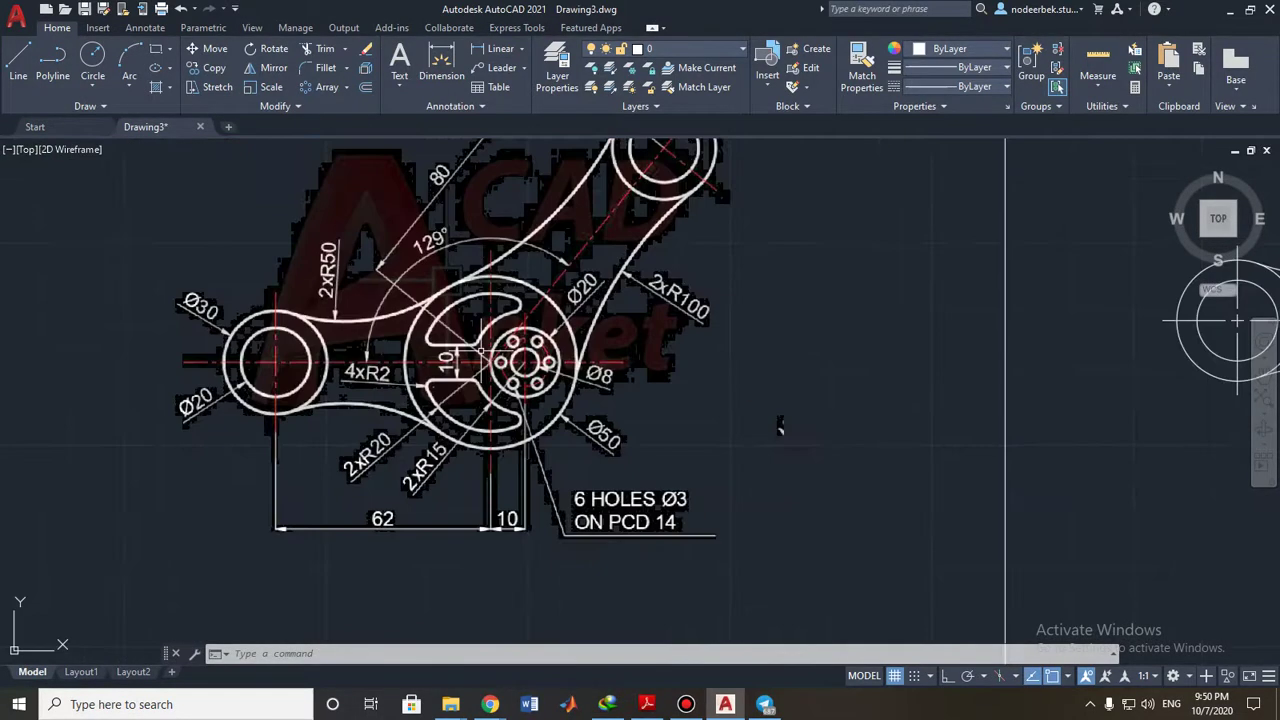
# Examine the complete redrawn bracket side by side with the dimensioned reference, from the slots to the upper arm.
pyautogui.moveTo(780, 428); pyautogui.dragTo(155, 428, button='middle')
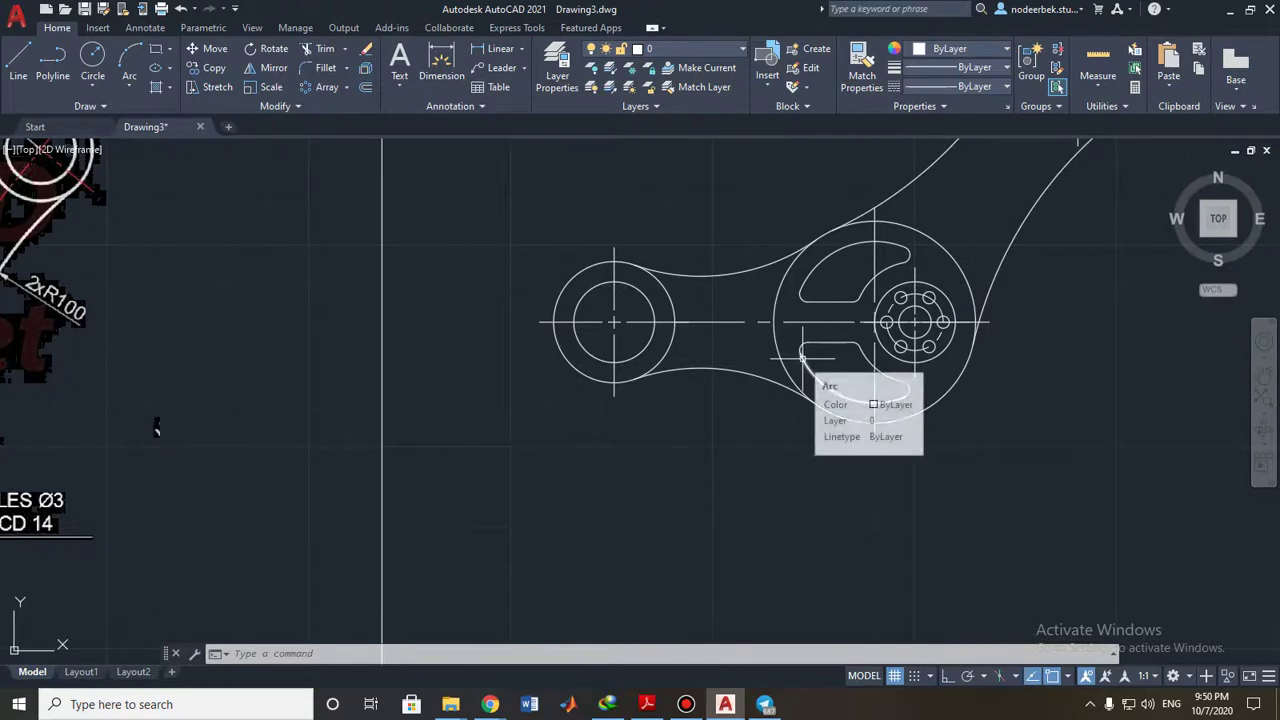
pyautogui.moveTo(1014, 374)
pyautogui.mouseDown(button='middle')
pyautogui.moveTo(866, 408)
pyautogui.moveTo(785, 452)
pyautogui.mouseUp(button='middle')
pyautogui.press('Escape')
pyautogui.scroll(-2, 722, 414)
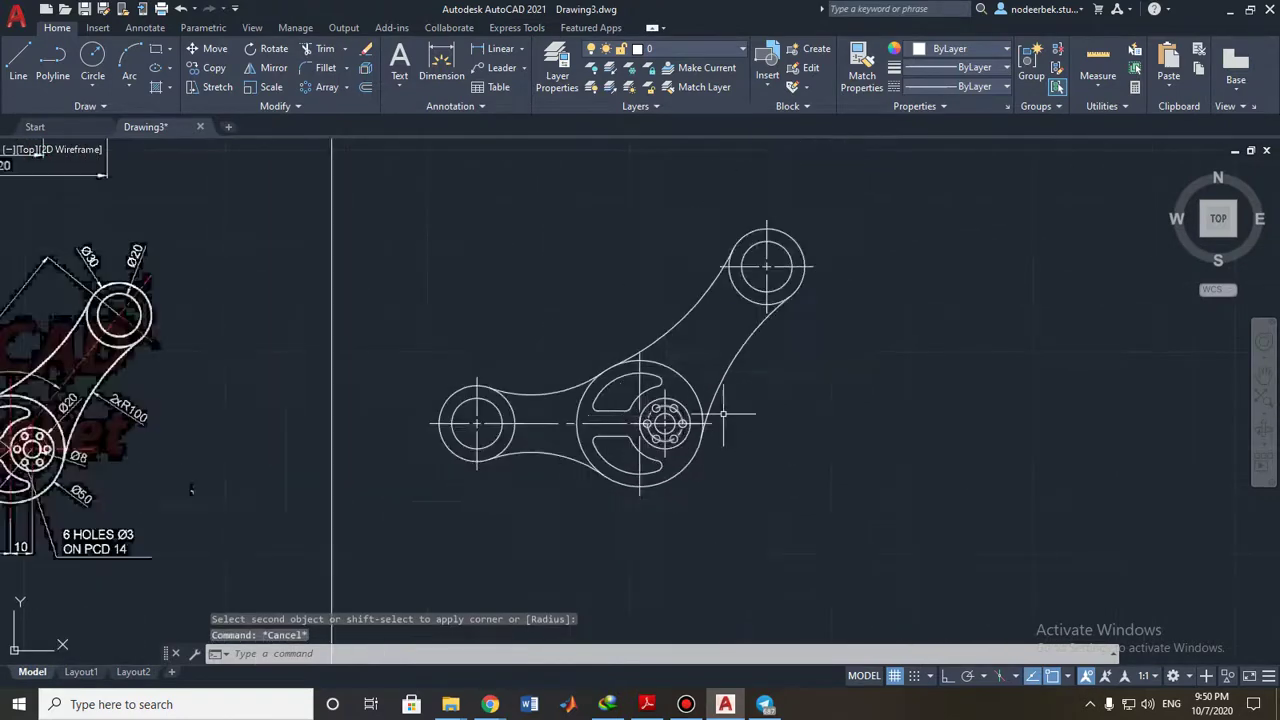
pyautogui.moveTo(615, 415); pyautogui.dragTo(848, 404, button='middle')
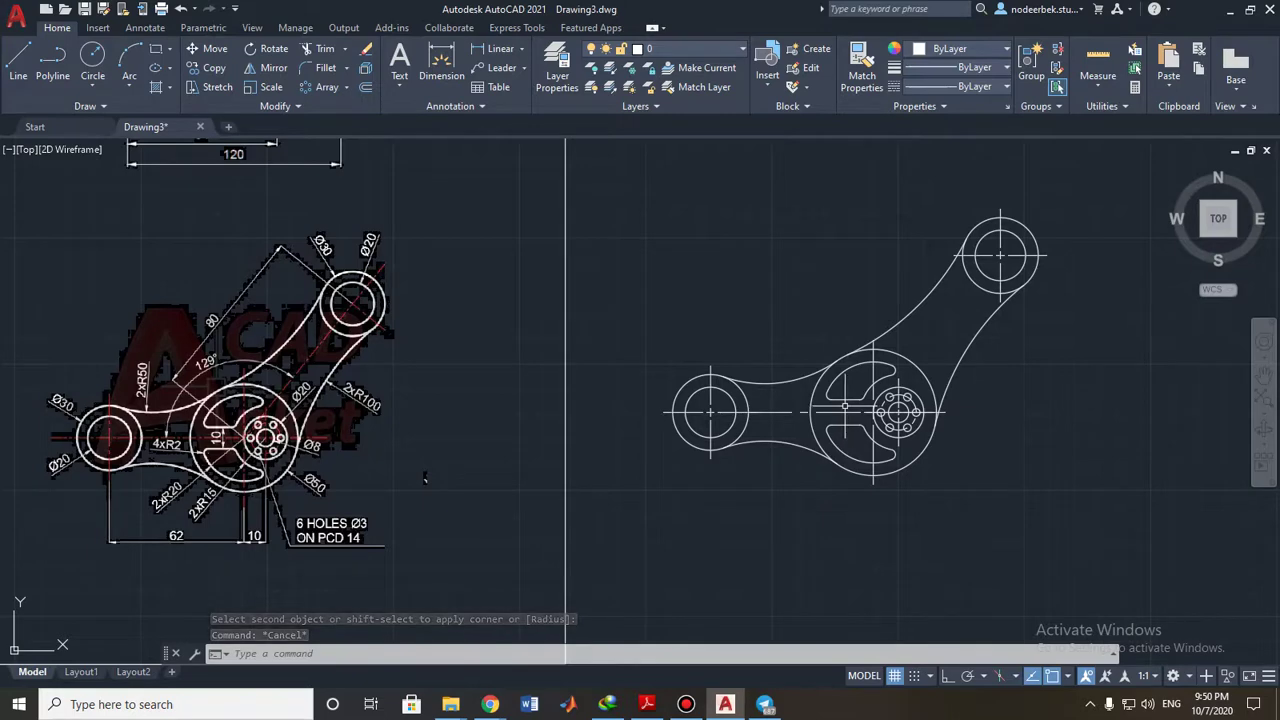
pyautogui.press('Escape')
pyautogui.press('Escape')
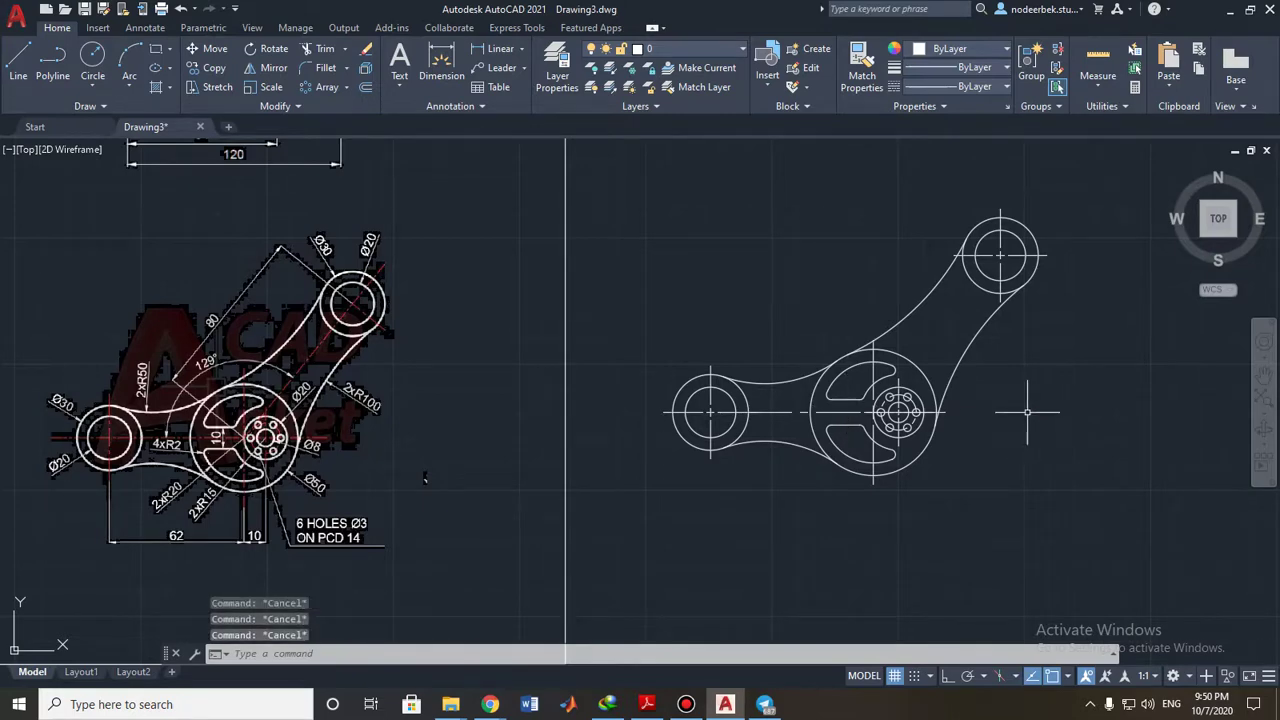
# Set the colour of all centre marks, the horizontal centreline and the bolt-hole pitch circle to yellow 248,215,49.
pyautogui.moveTo(1035, 391); pyautogui.dragTo(982, 404, button='middle')
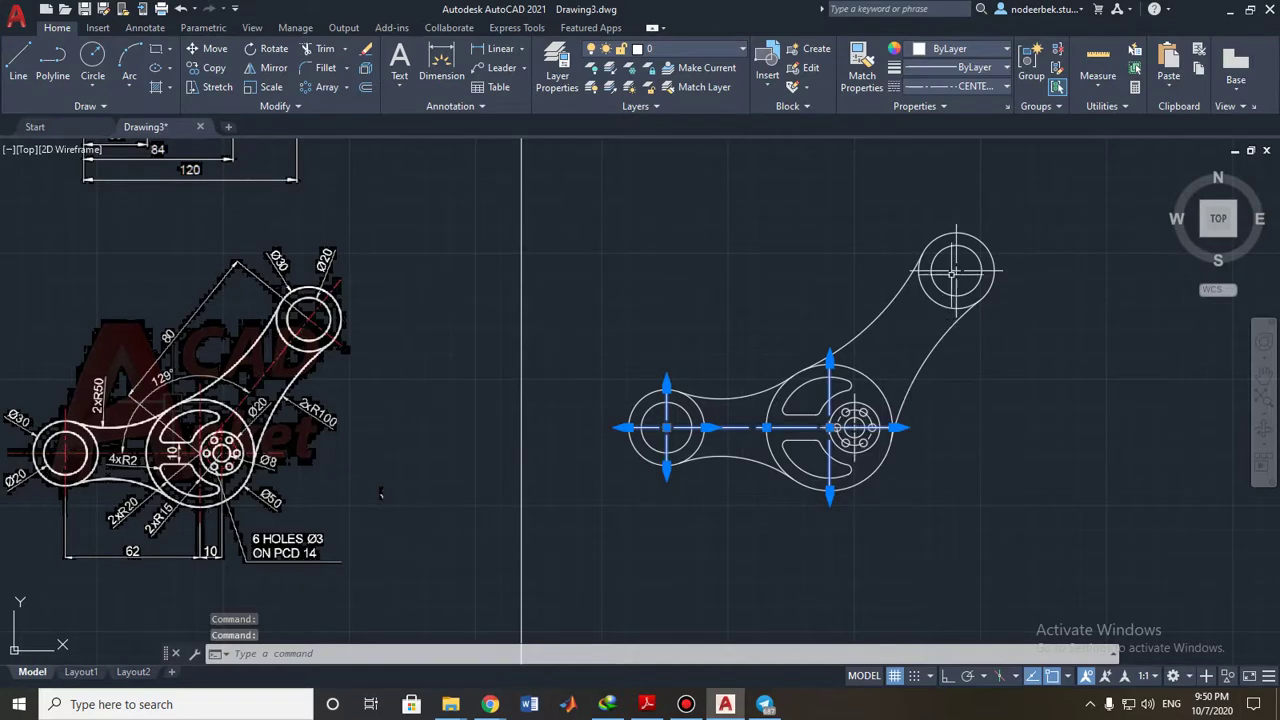
pyautogui.scroll(4, 971, 369)
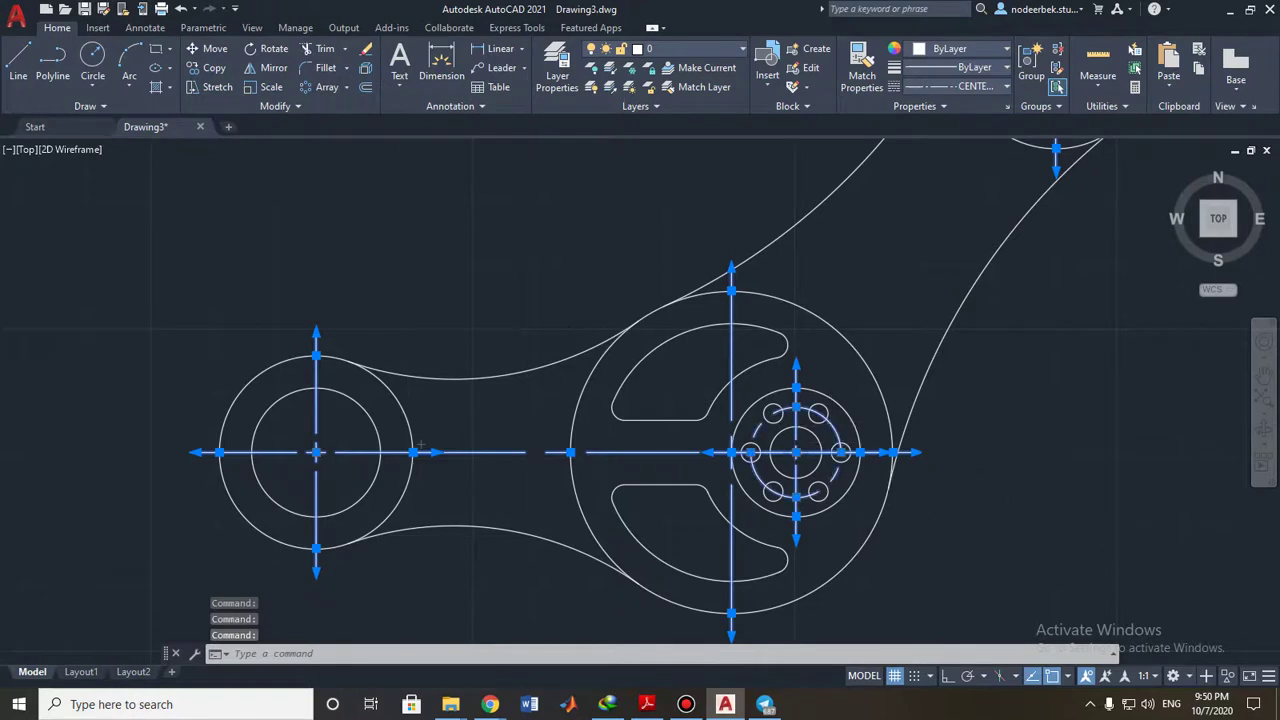
pyautogui.scroll(-3, 974, 414)
pyautogui.scroll(1, 895, 452)
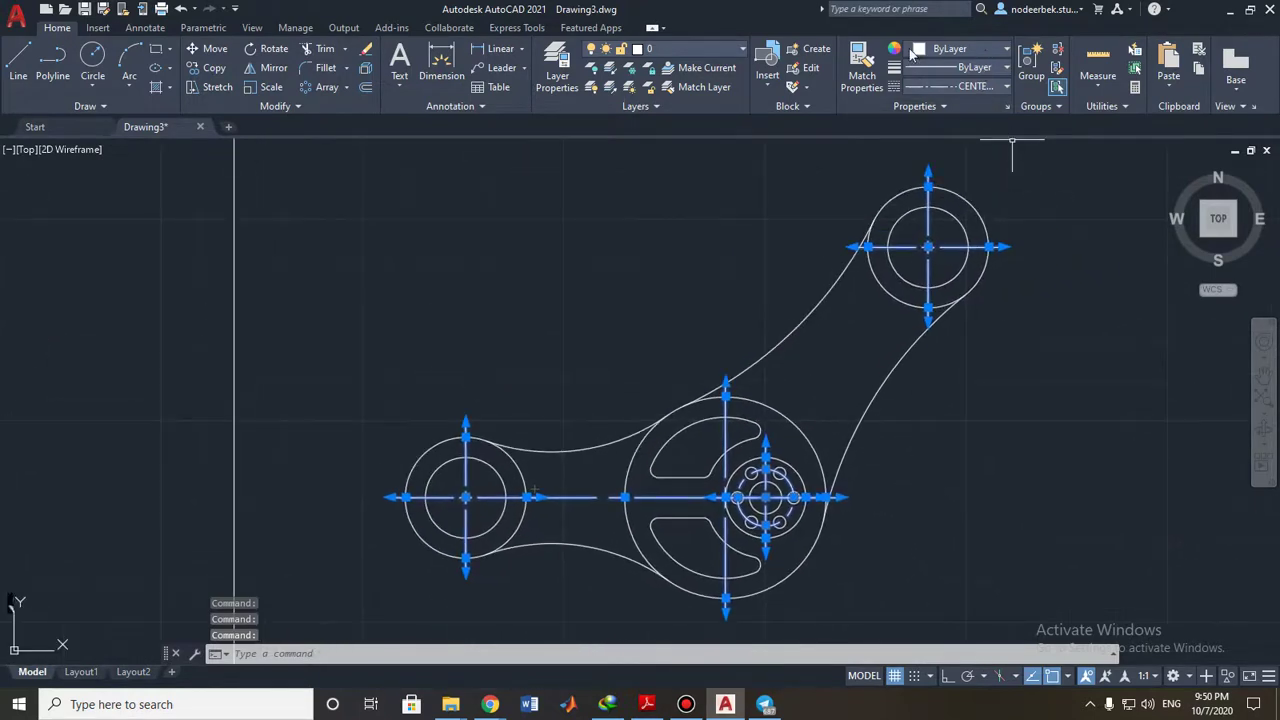
pyautogui.click(1006, 50)
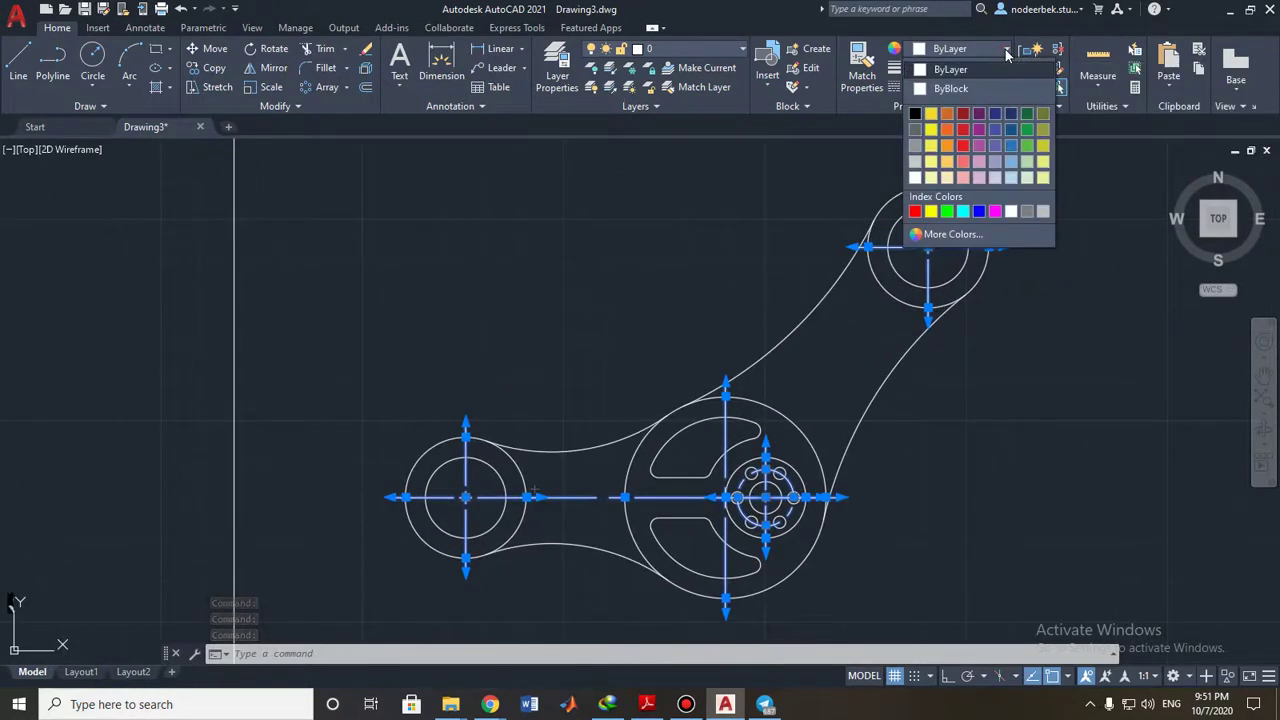
pyautogui.click(933, 120)
pyautogui.press('Escape')
pyautogui.scroll(-2, 454, 192)
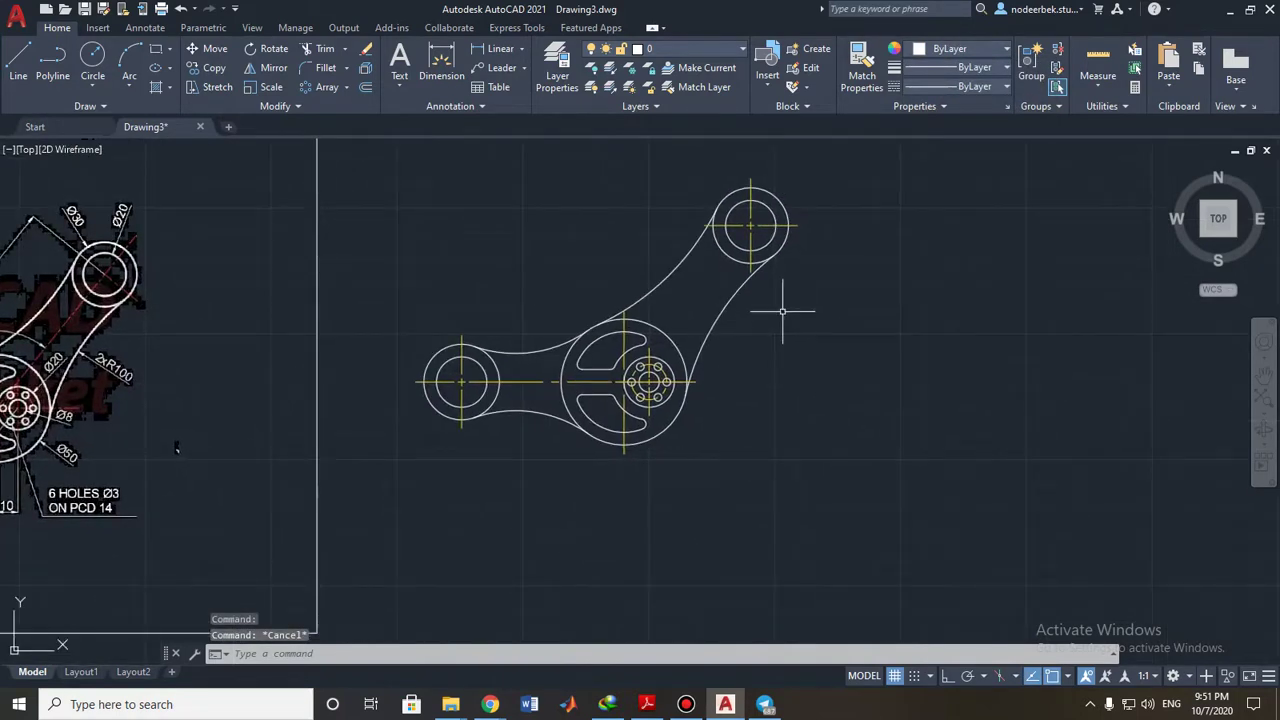
# Compare the bracket's centrelines with the reference, especially the orientation of the centre mark at the upper Ø30 boss.
pyautogui.moveTo(753, 338); pyautogui.dragTo(819, 340, button='middle')
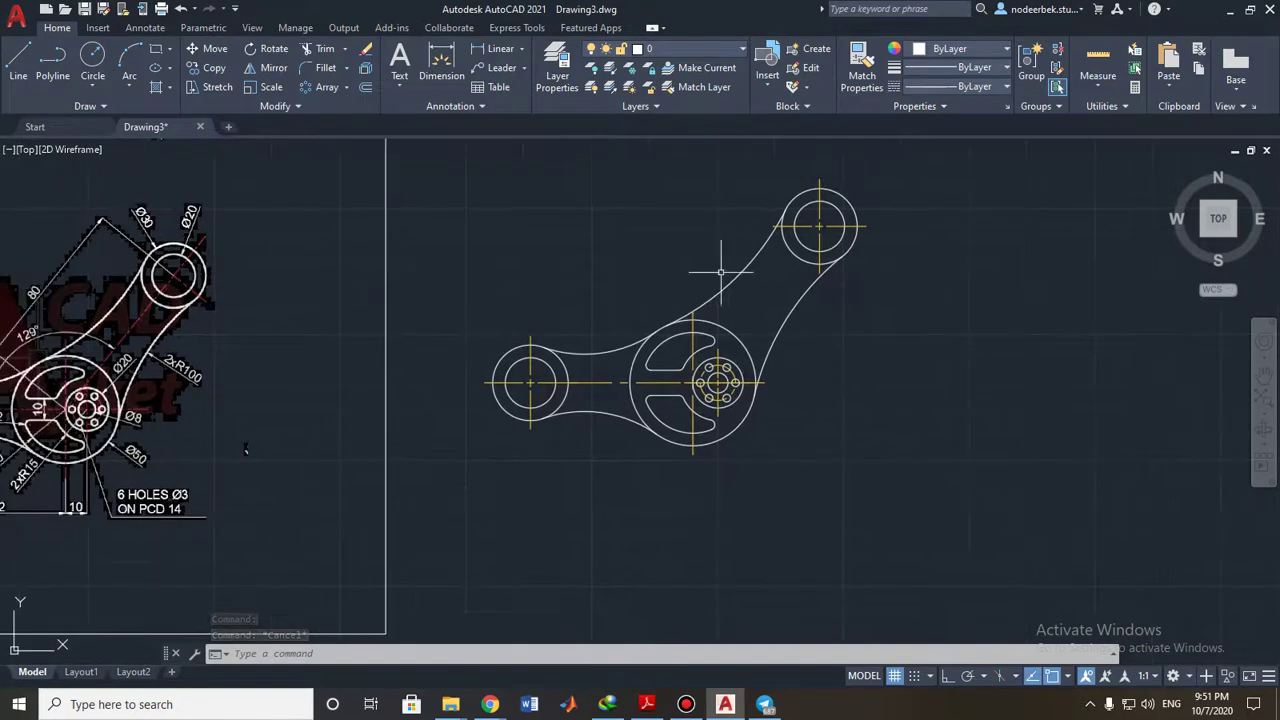
pyautogui.scroll(2, 733, 355)
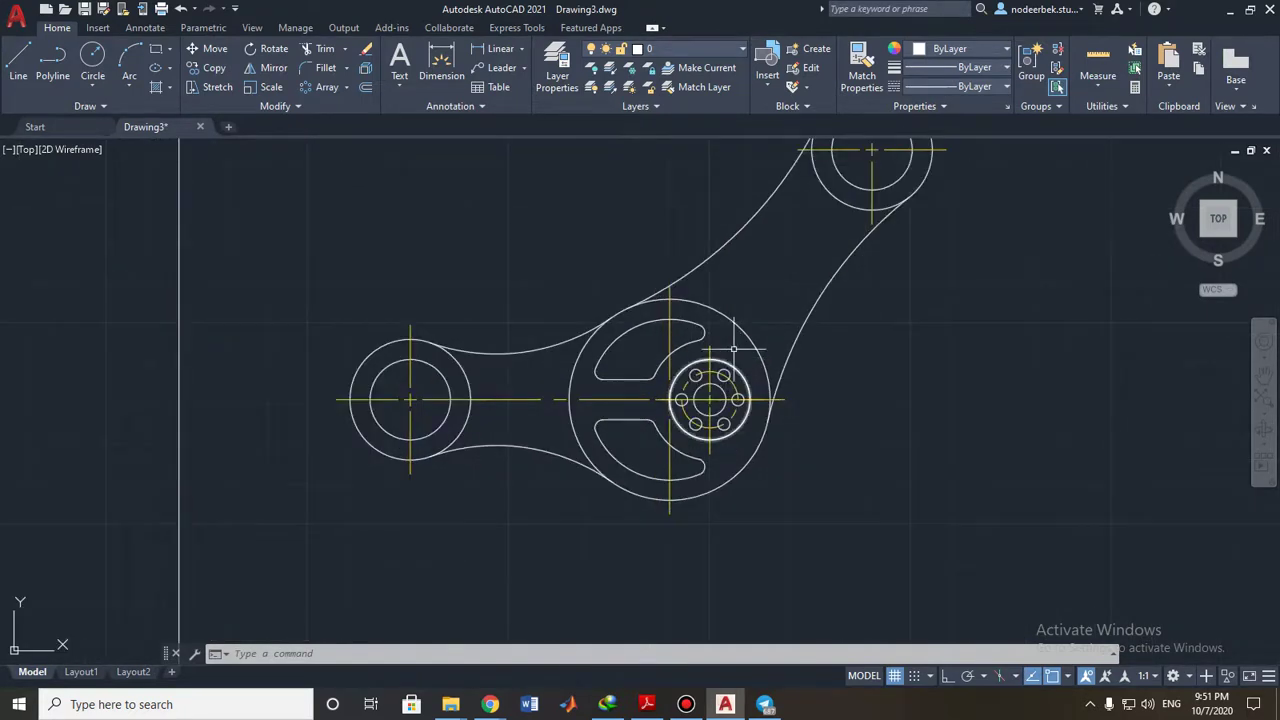
pyautogui.moveTo(777, 311); pyautogui.dragTo(749, 326, button='middle')
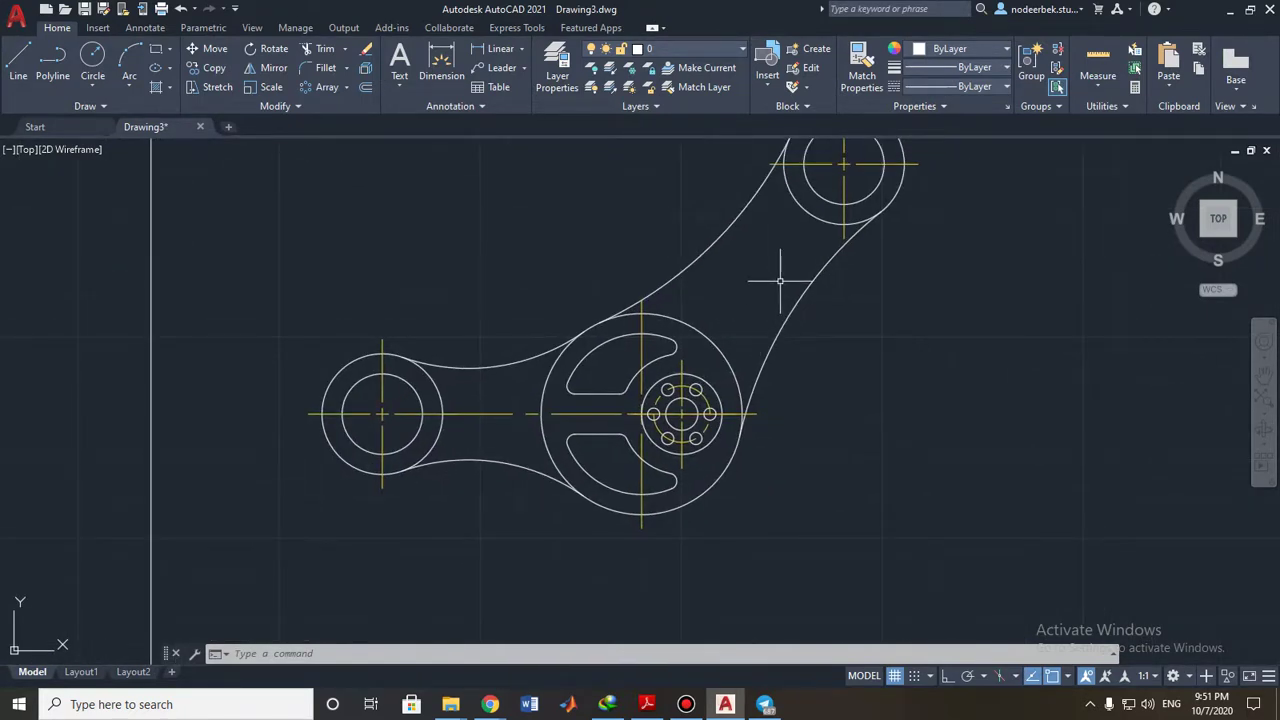
pyautogui.moveTo(780, 281); pyautogui.dragTo(684, 344, button='middle')
pyautogui.scroll(-2, 708, 310)
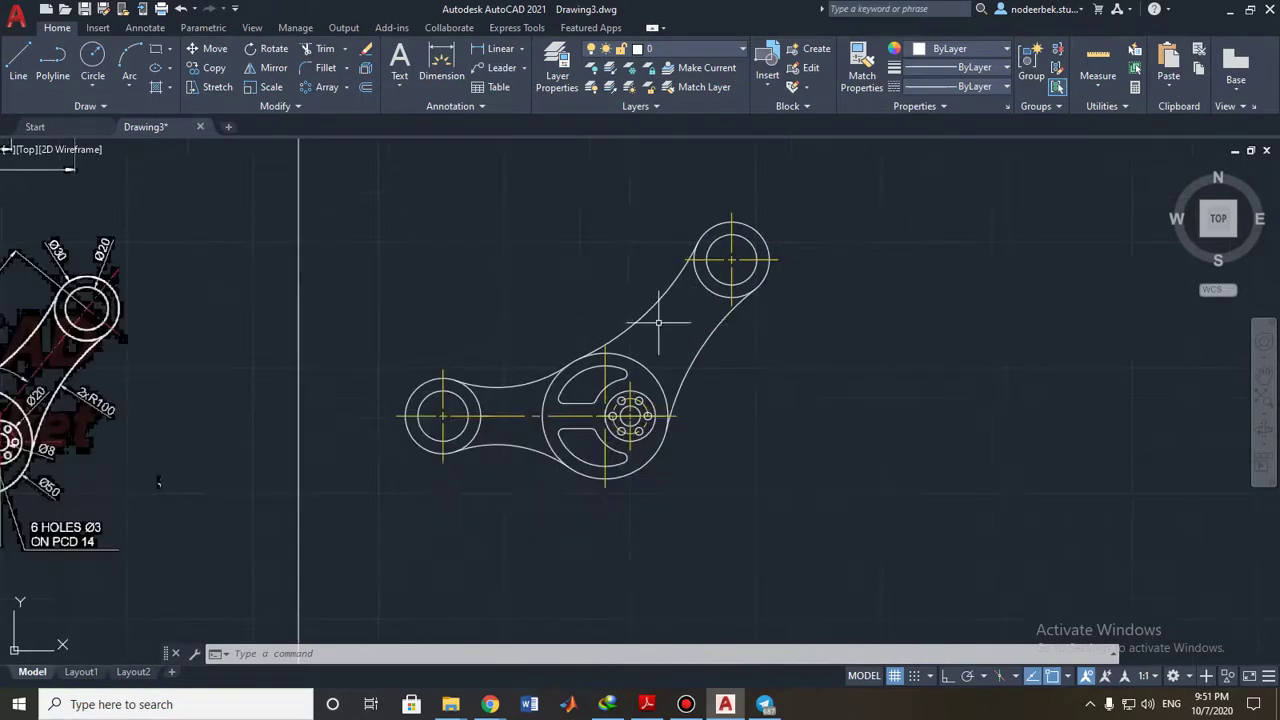
pyautogui.moveTo(605, 338); pyautogui.dragTo(731, 342, button='middle')
pyautogui.scroll(-2, 572, 344)
pyautogui.moveTo(572, 344)
pyautogui.mouseDown(button='middle')
pyautogui.moveTo(674, 326)
pyautogui.moveTo(597, 308)
pyautogui.mouseUp(button='middle')
pyautogui.moveTo(840, 279); pyautogui.dragTo(773, 325, button='middle')
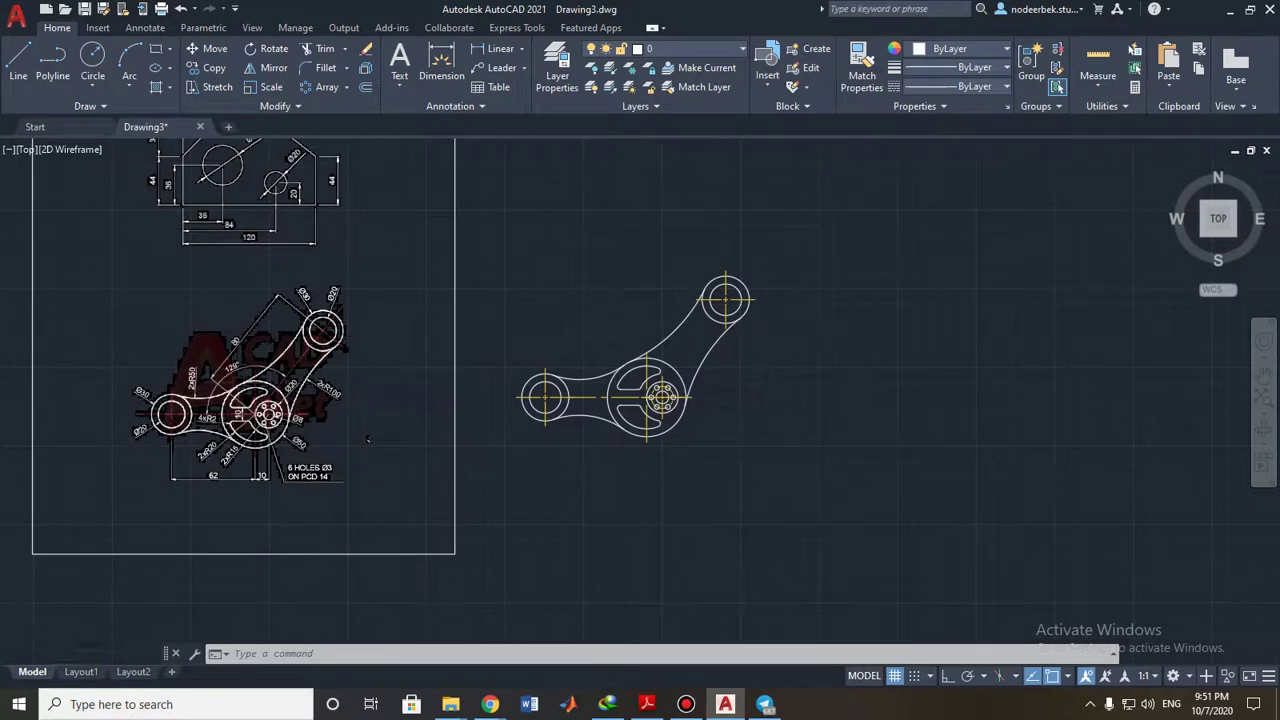
pyautogui.scroll(1, 368, 439)
pyautogui.moveTo(368, 439)
pyautogui.mouseDown(button='middle')
pyautogui.moveTo(448, 503)
pyautogui.moveTo(398, 504)
pyautogui.mouseUp(button='middle')
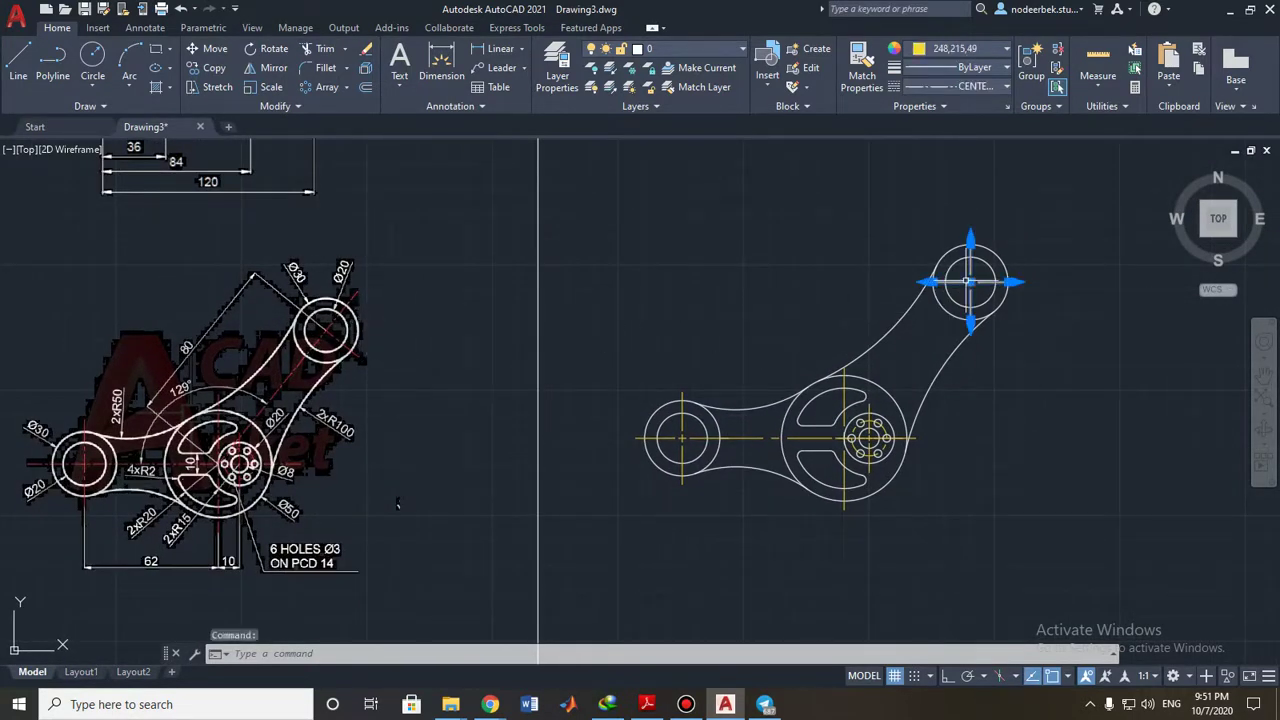
pyautogui.press('Escape')
pyautogui.press('Escape')
pyautogui.moveTo(397, 503)
pyautogui.mouseDown(button='middle')
pyautogui.moveTo(466, 466)
pyautogui.moveTo(512, 461)
pyautogui.mouseUp(button='middle')
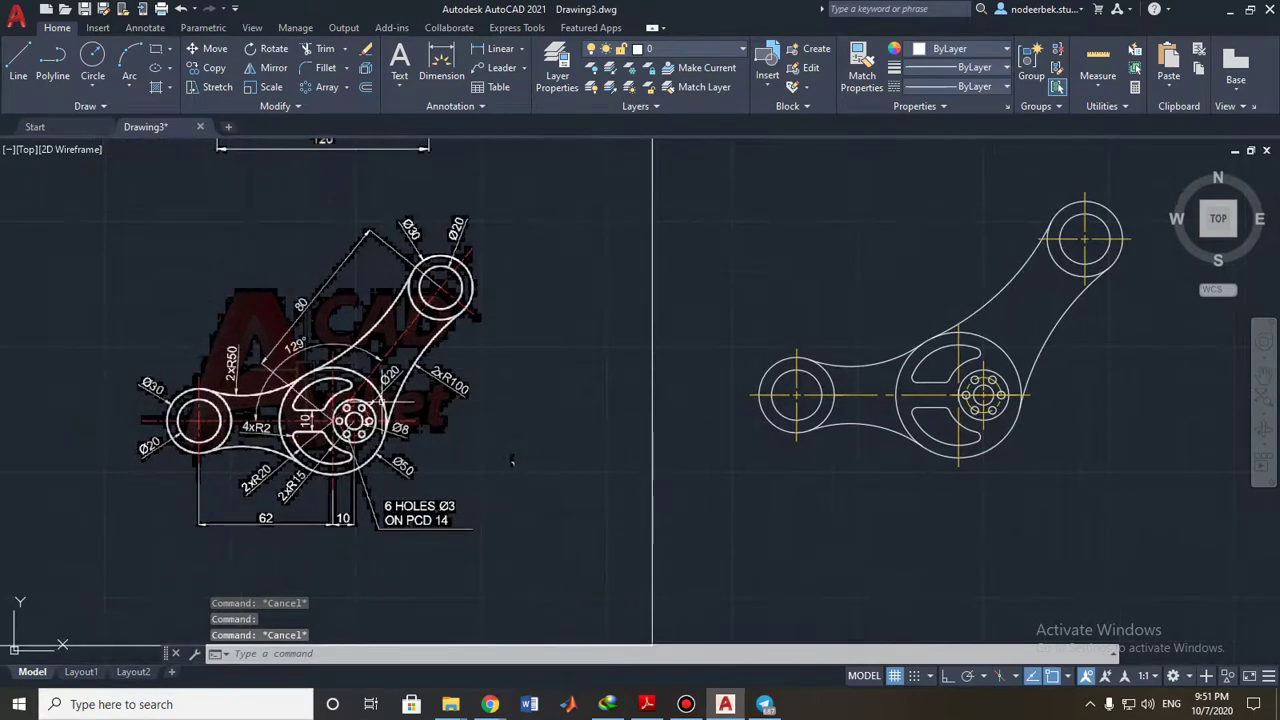
# Rotate the centre mark of the upper Ø30 boss by 51° about the boss centre.
pyautogui.moveTo(1050, 319); pyautogui.dragTo(745, 410, button='middle')
pyautogui.scroll(1, 863, 329)
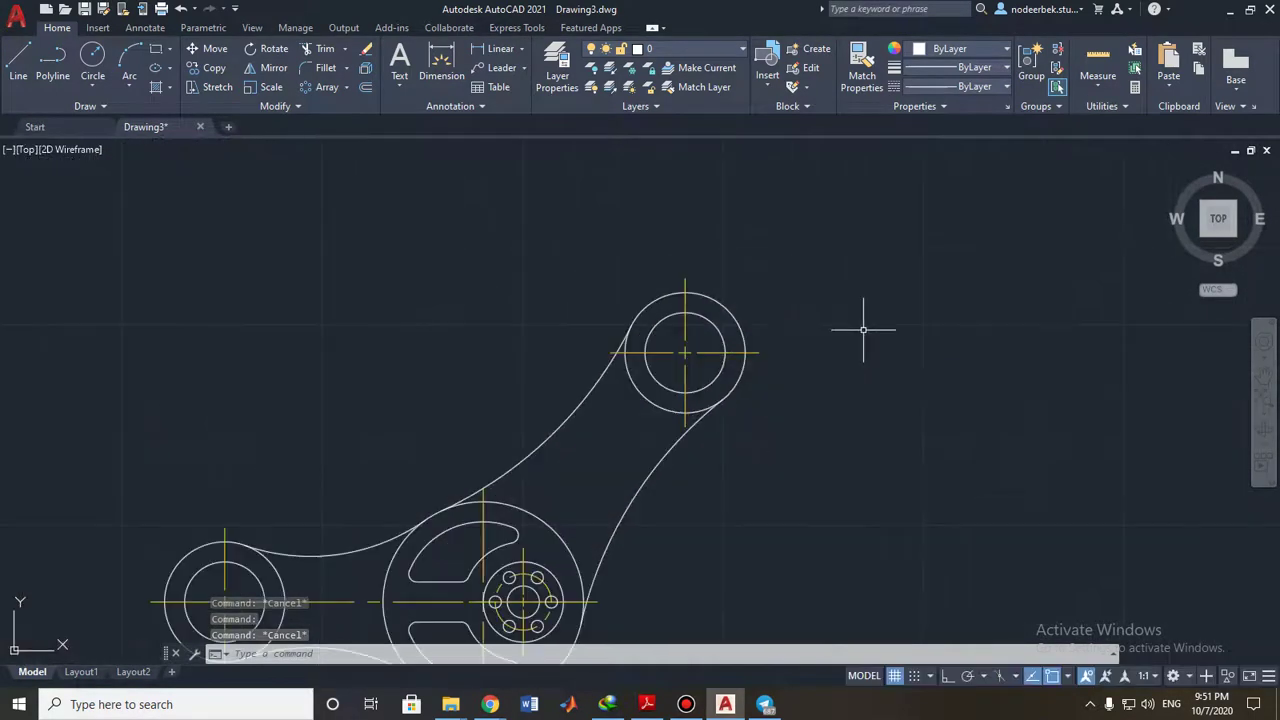
pyautogui.moveTo(820, 329); pyautogui.dragTo(895, 268, button='middle')
pyautogui.click(738, 291)
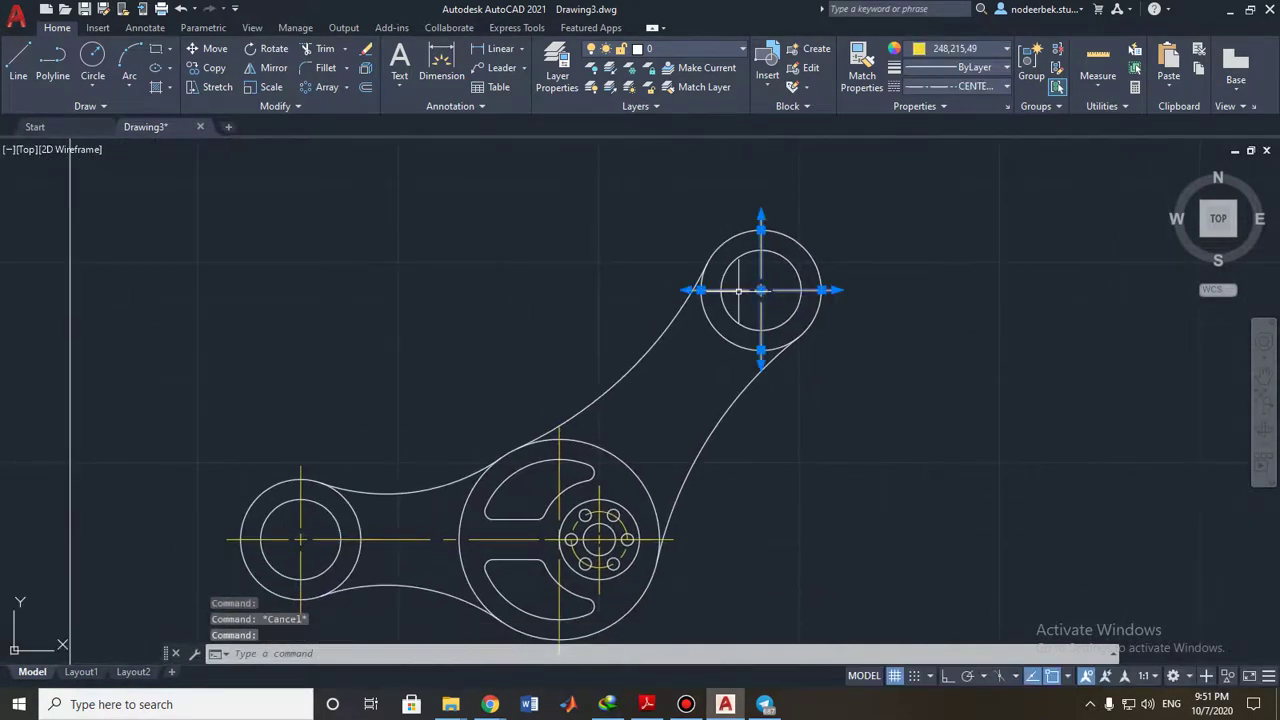
pyautogui.click(274, 52)
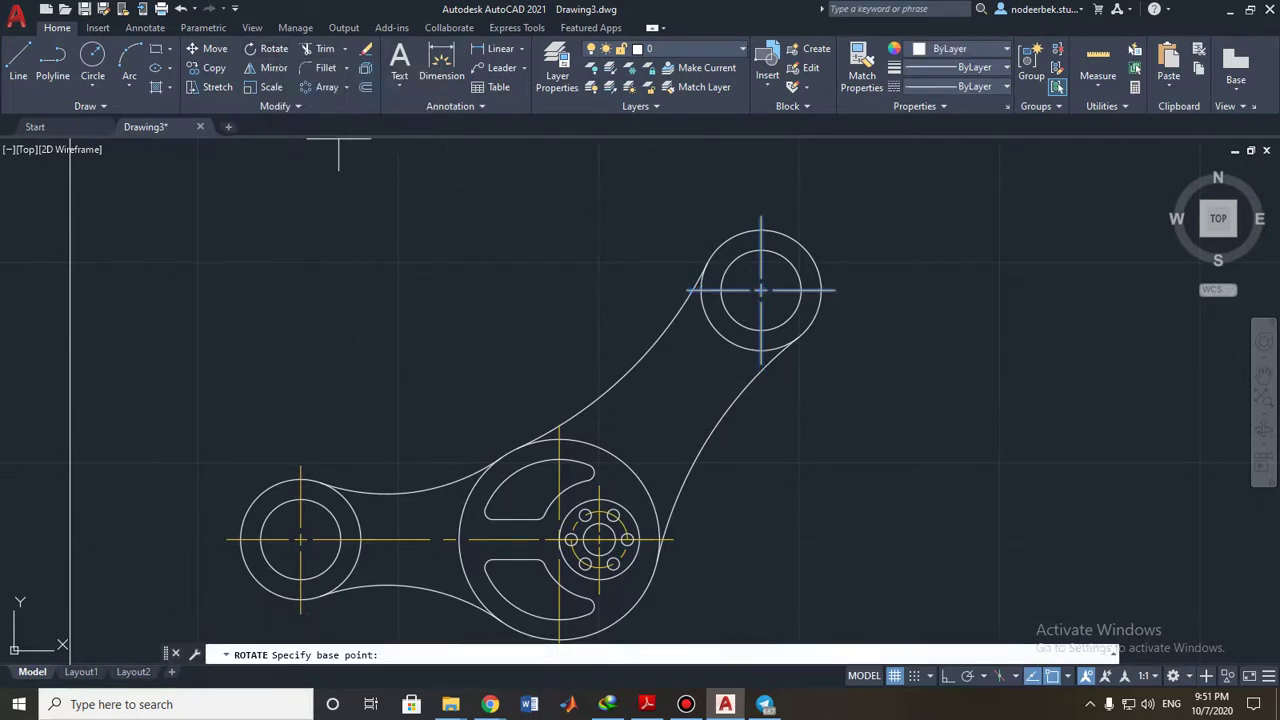
pyautogui.click(761, 290)
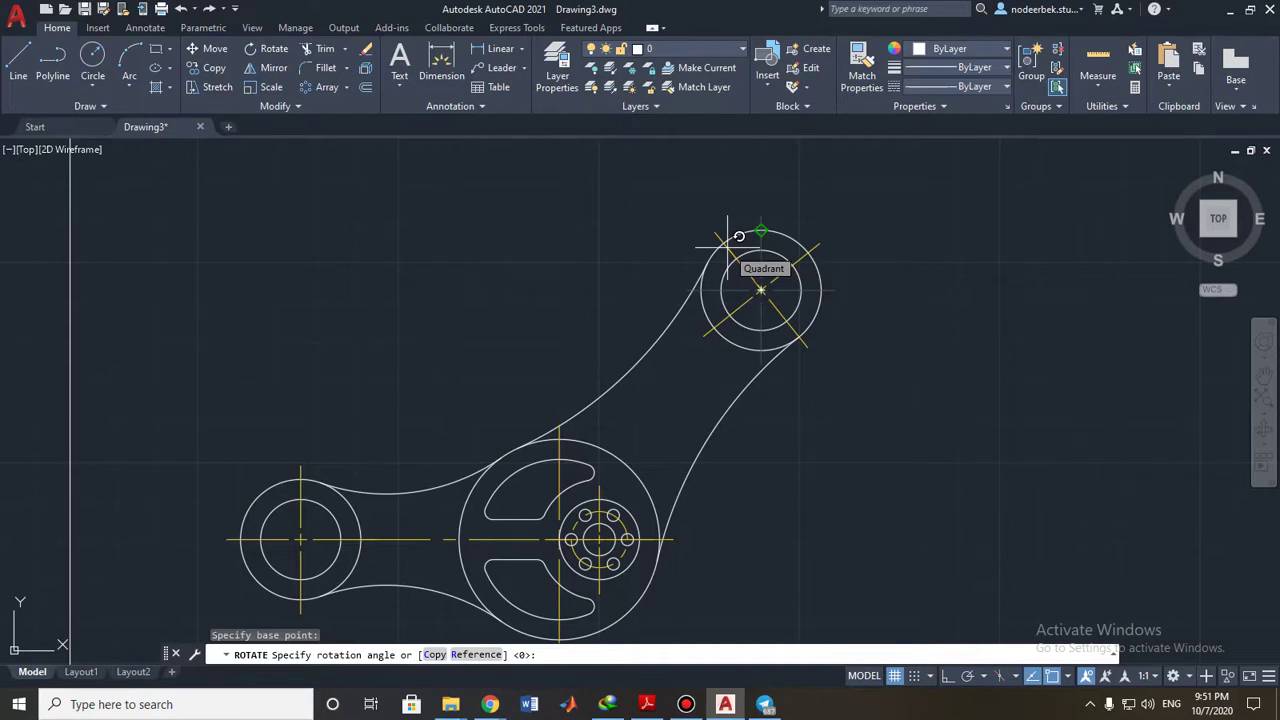
pyautogui.write('51')
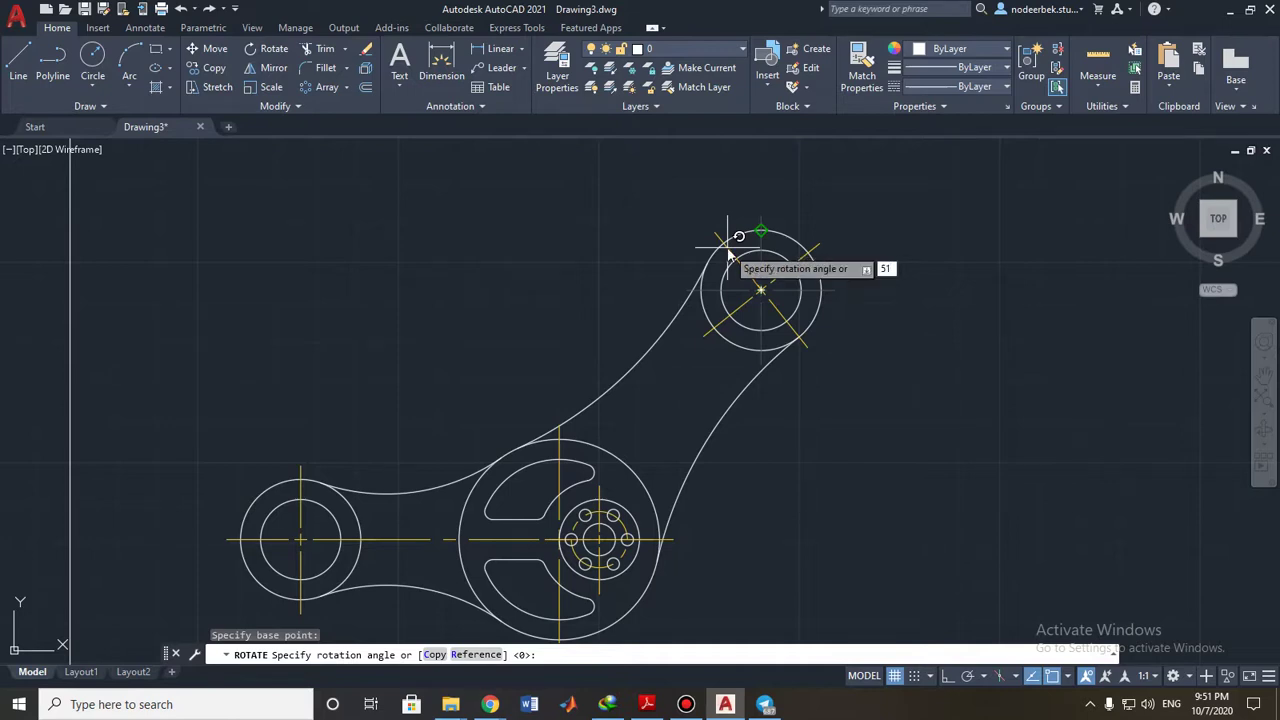
pyautogui.press('Return')
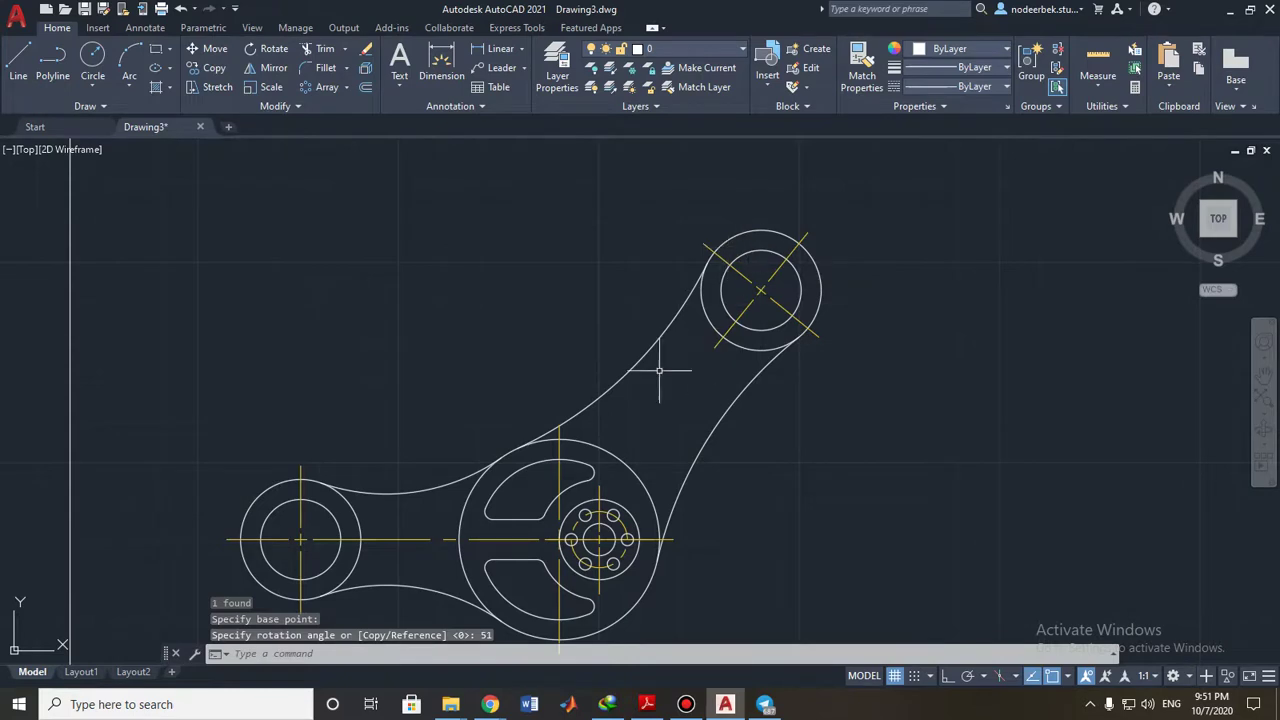
pyautogui.moveTo(617, 374); pyautogui.dragTo(699, 277, button='middle')
pyautogui.press('Escape')
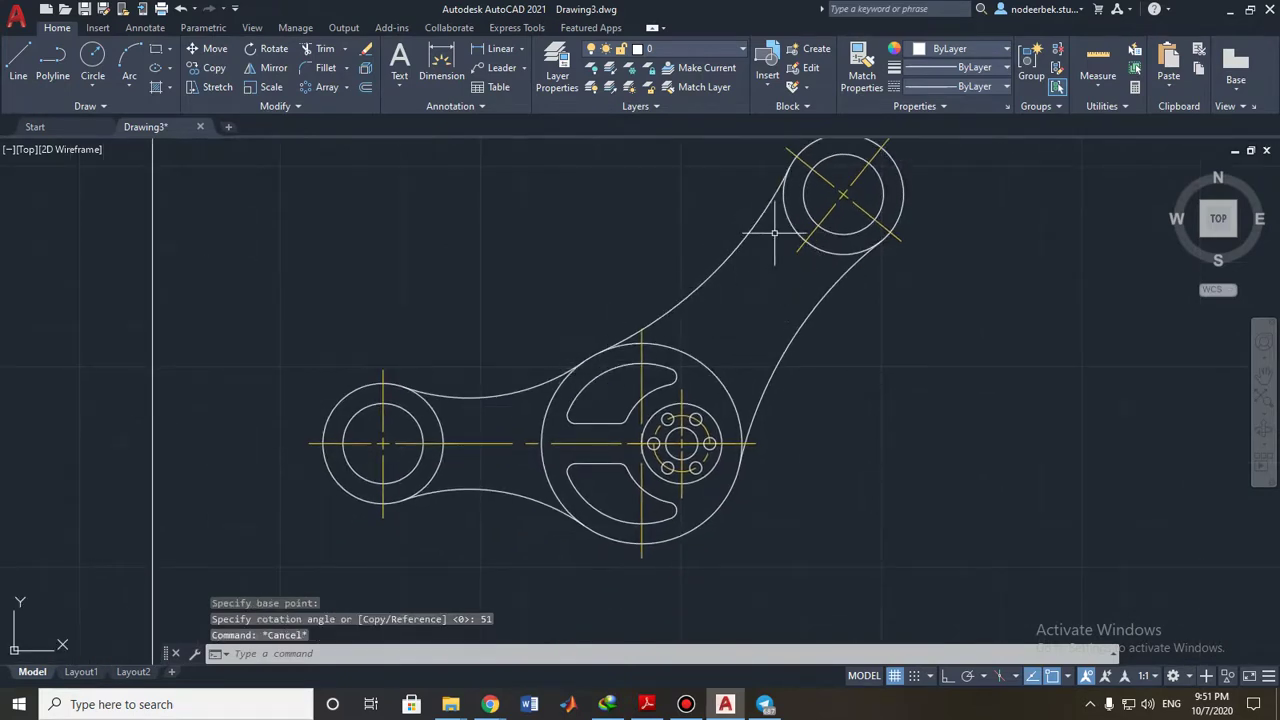
# Extend the lower arm of the rotated centre mark down to the centre of the Ø50 circle.
pyautogui.click(826, 218)
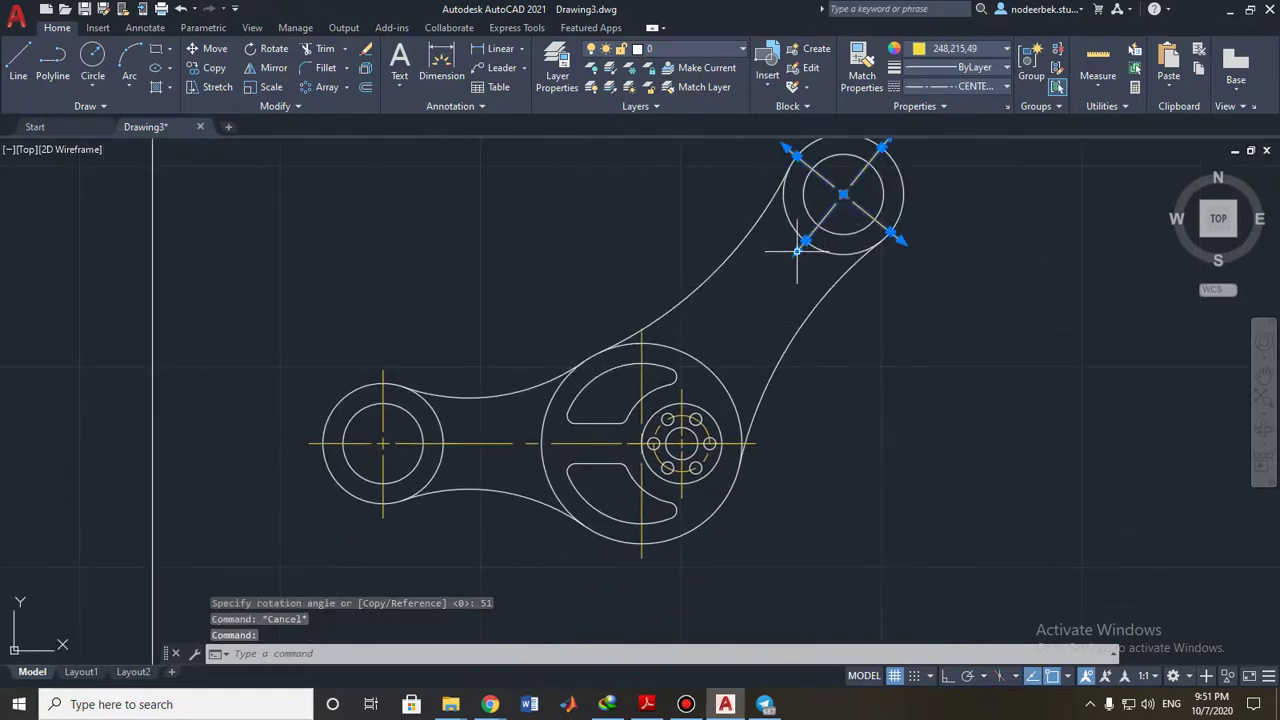
pyautogui.click(797, 251)
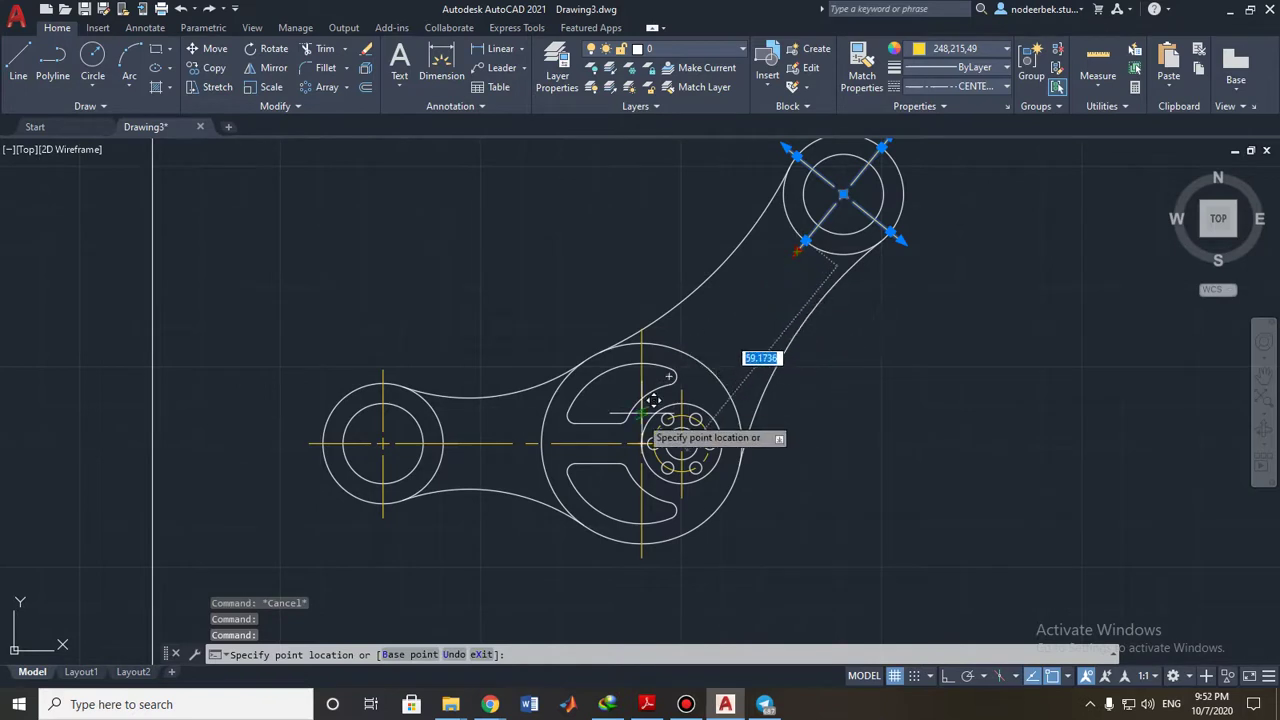
pyautogui.moveTo(597, 433); pyautogui.dragTo(554, 351, button='middle')
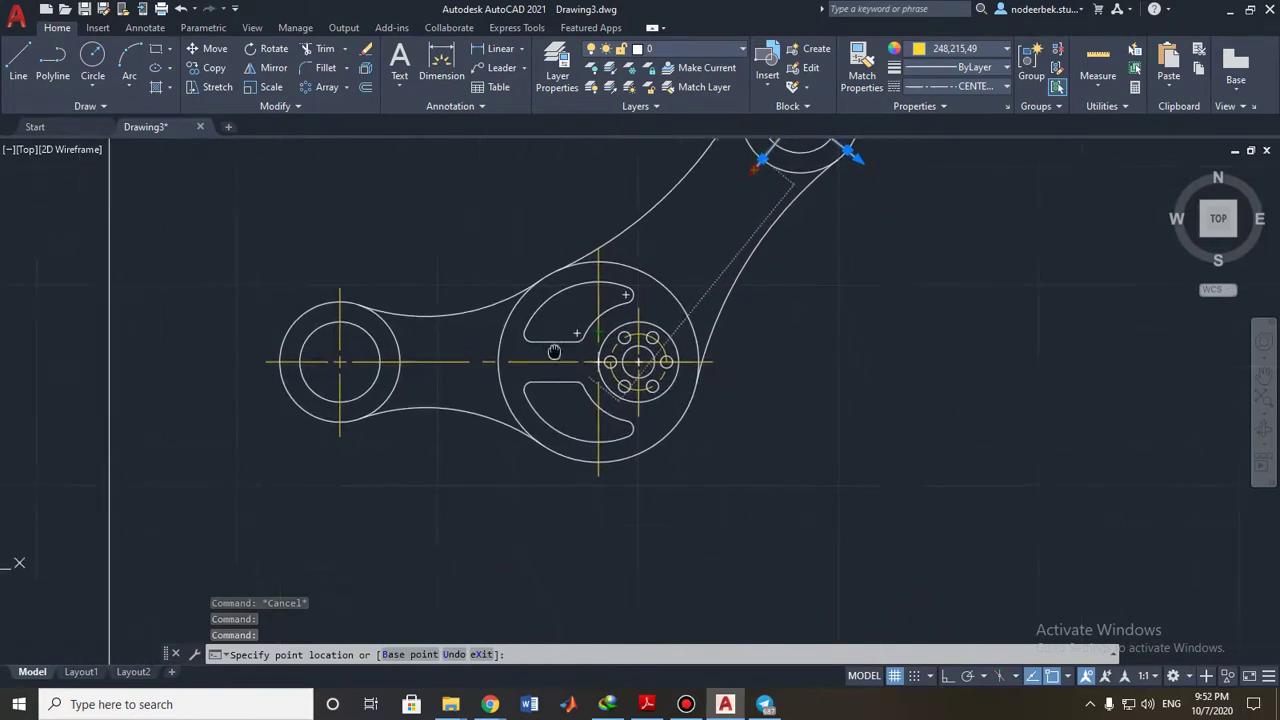
pyautogui.scroll(5, 575, 355)
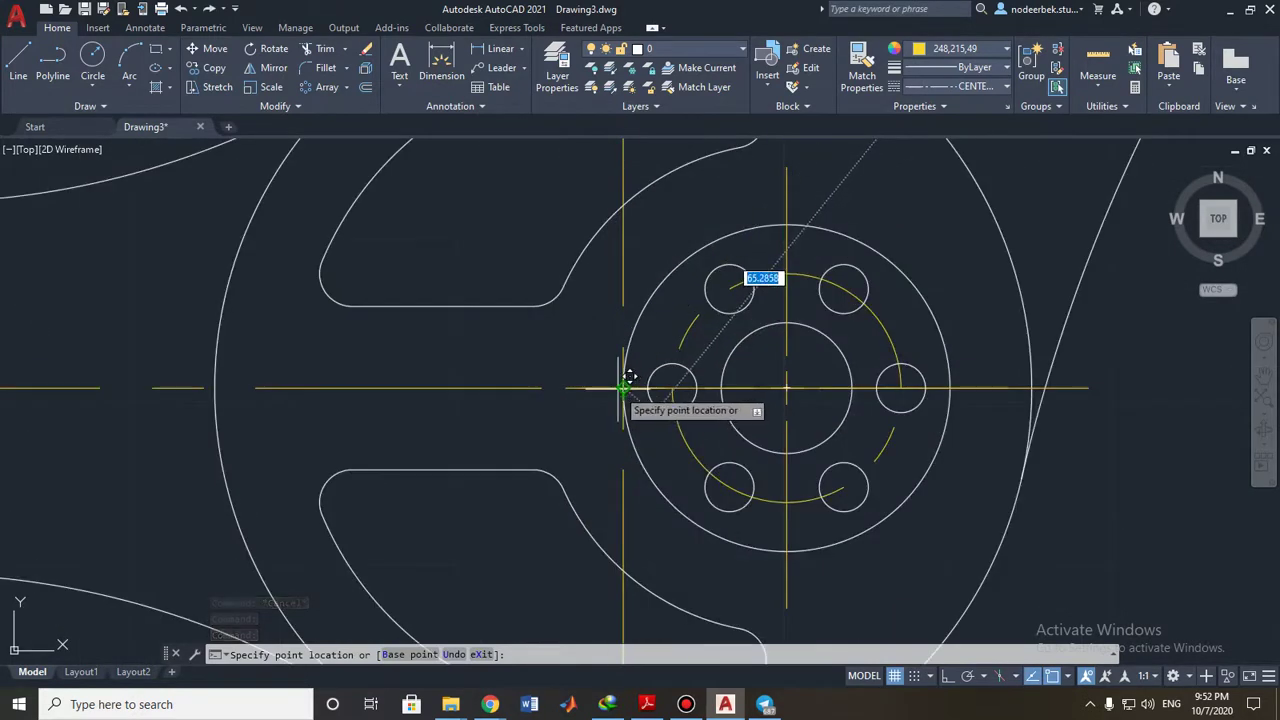
pyautogui.click(624, 386)
pyautogui.scroll(-4, 714, 330)
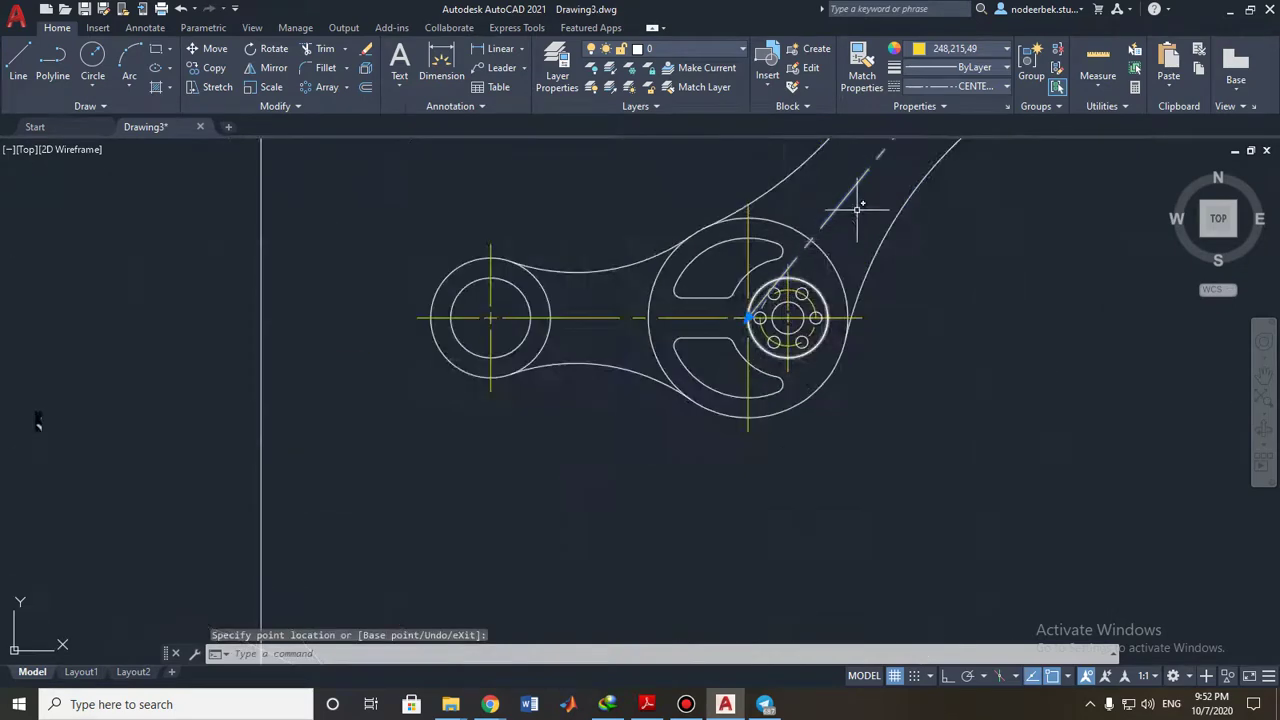
pyautogui.moveTo(857, 207); pyautogui.dragTo(608, 404, button='middle')
pyautogui.press('Escape')
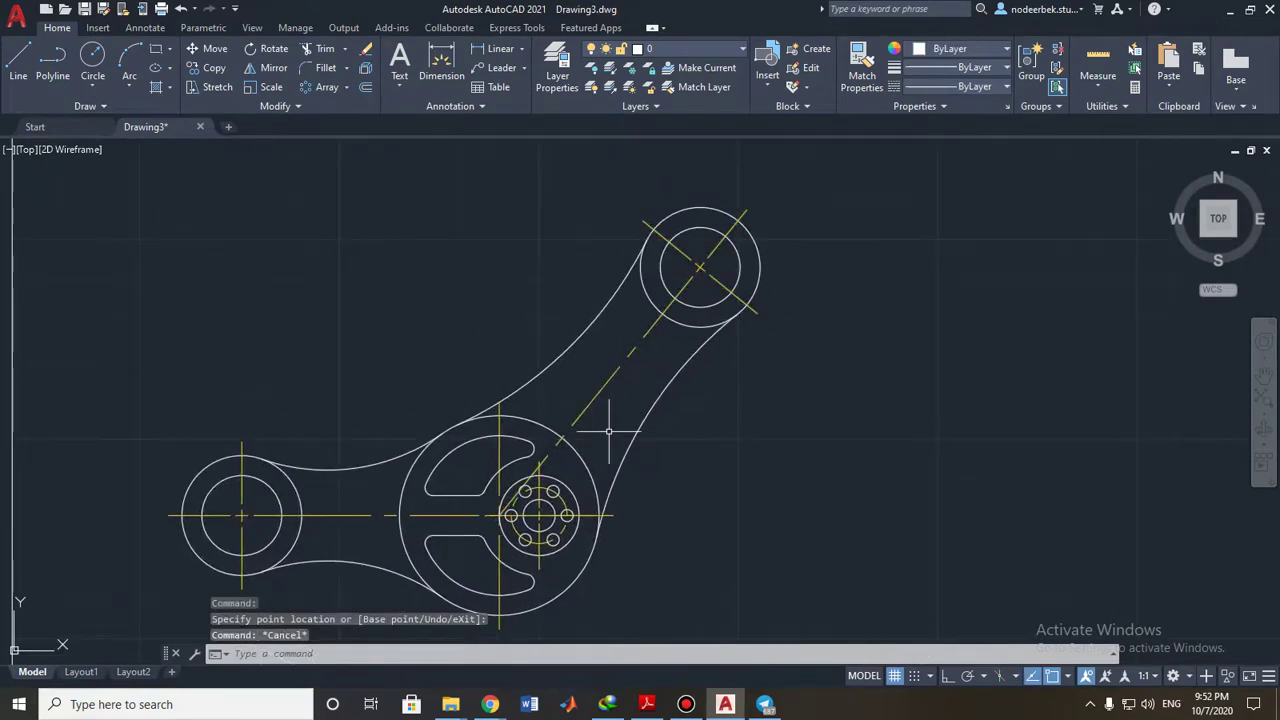
# Dimension the angle between the horizontal centreline and the inclined arm axis, placing the dimension arc above the Ø50 circle.
pyautogui.scroll(-5, 608, 431)
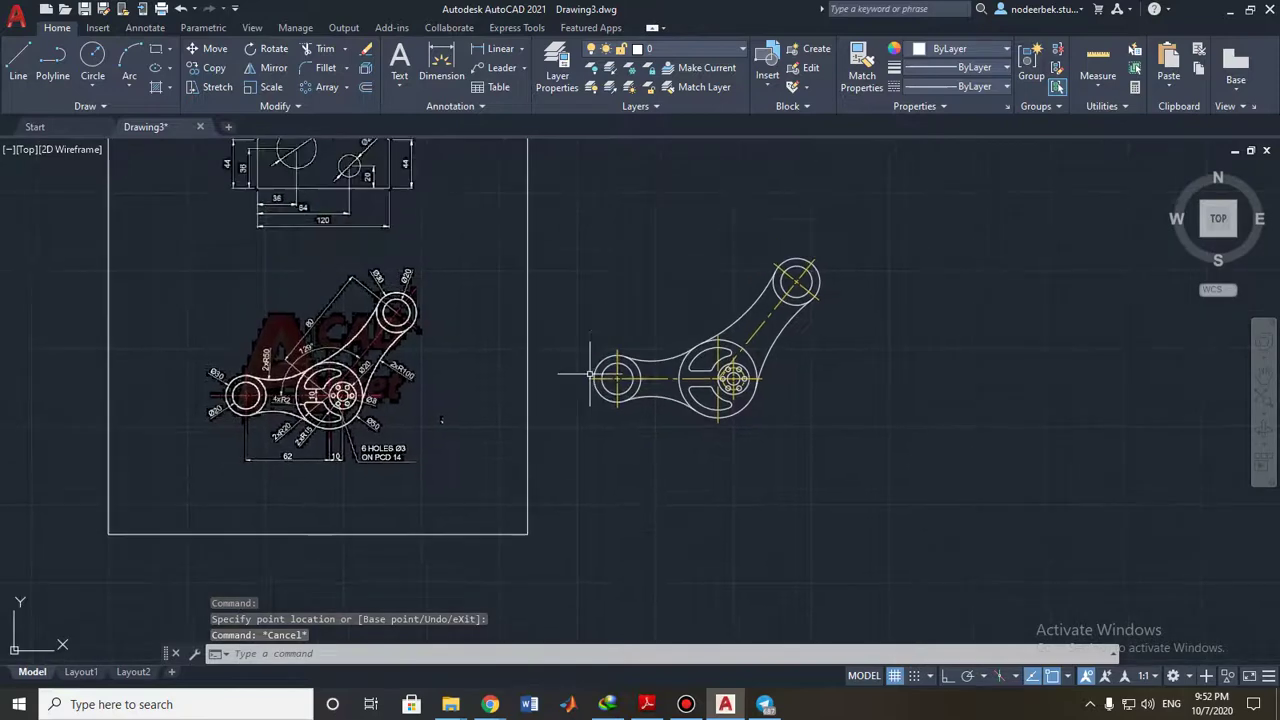
pyautogui.scroll(2, 530, 368)
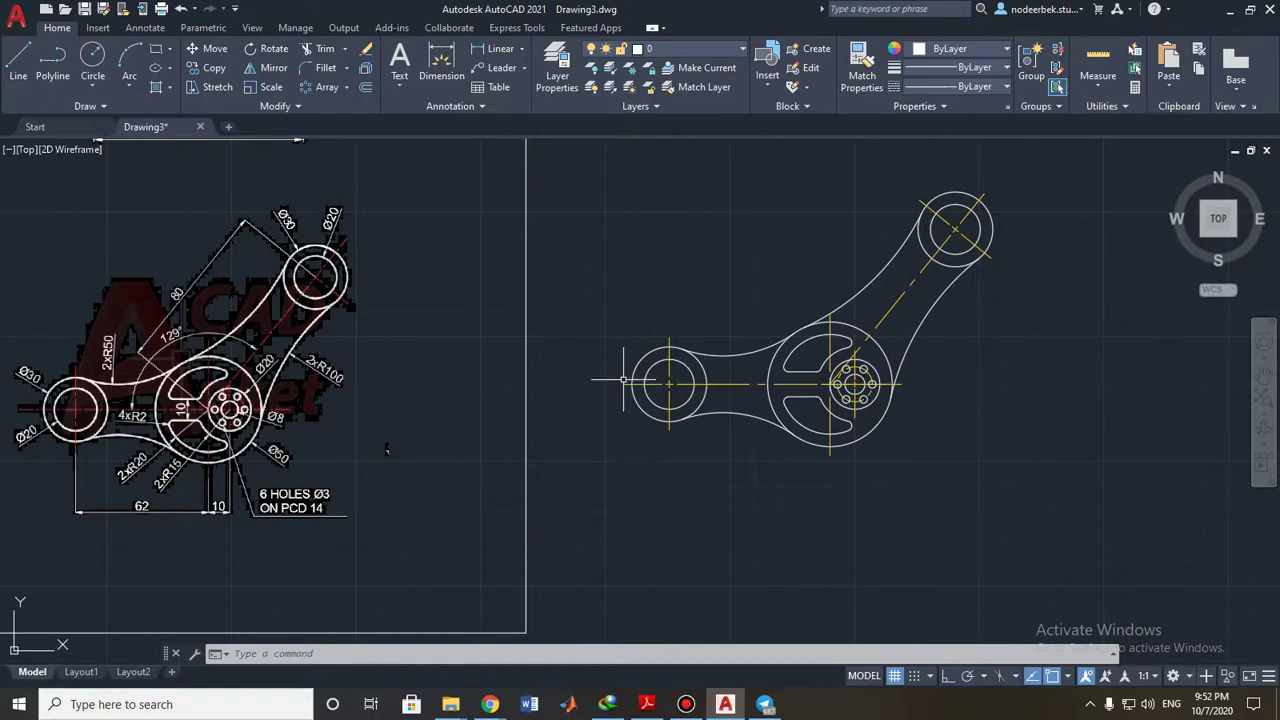
pyautogui.moveTo(617, 314)
pyautogui.mouseDown(button='middle')
pyautogui.moveTo(626, 350)
pyautogui.moveTo(642, 354)
pyautogui.mouseUp(button='middle')
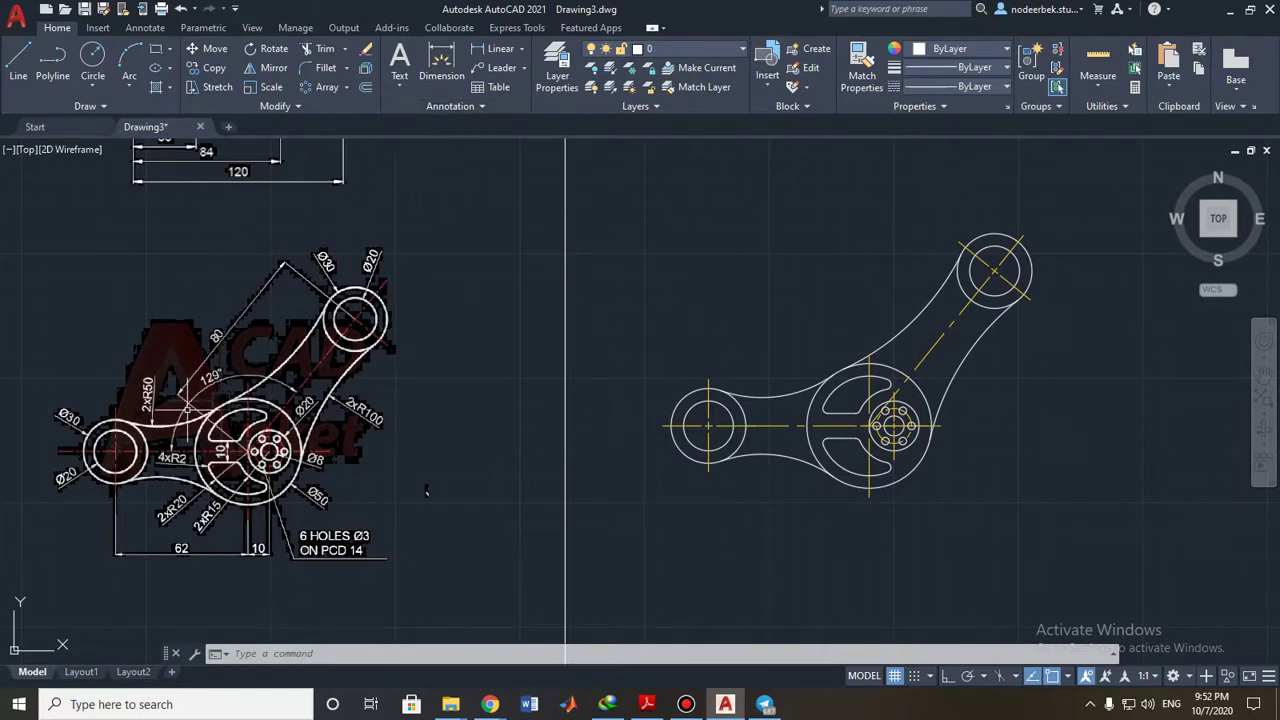
pyautogui.click(522, 49)
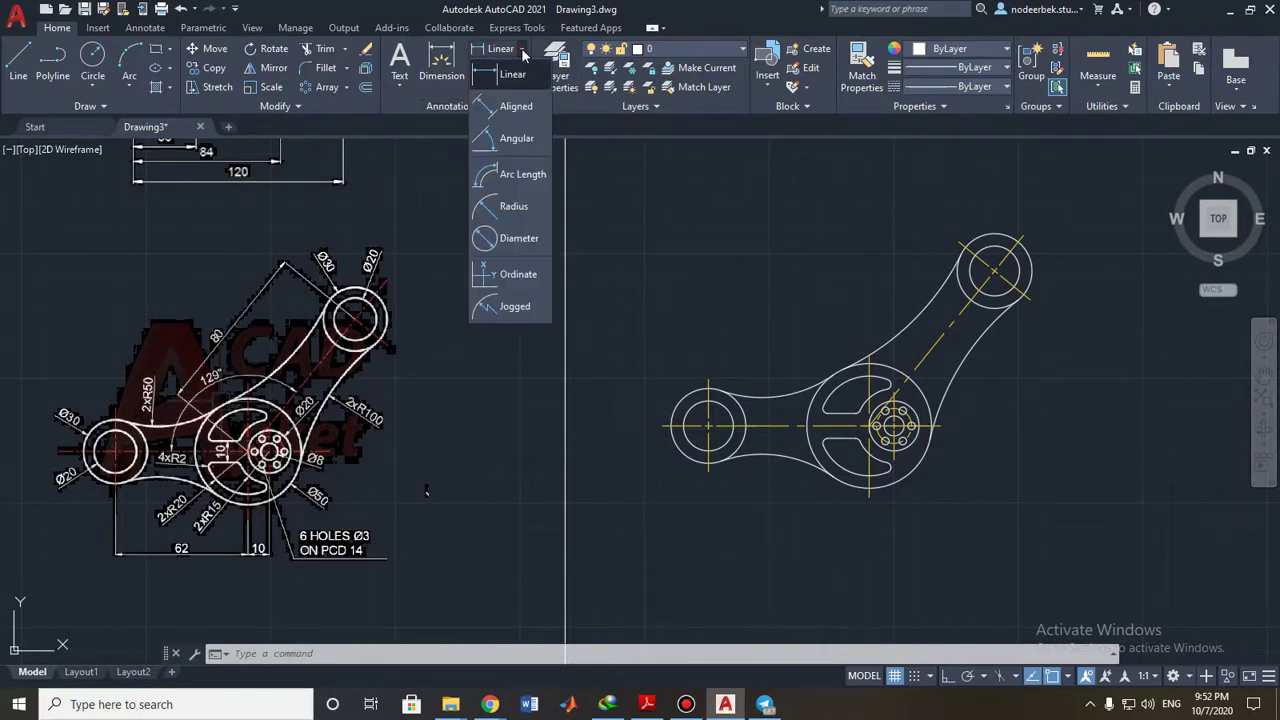
pyautogui.click(519, 145)
pyautogui.moveTo(557, 186); pyautogui.dragTo(426, 170, button='middle')
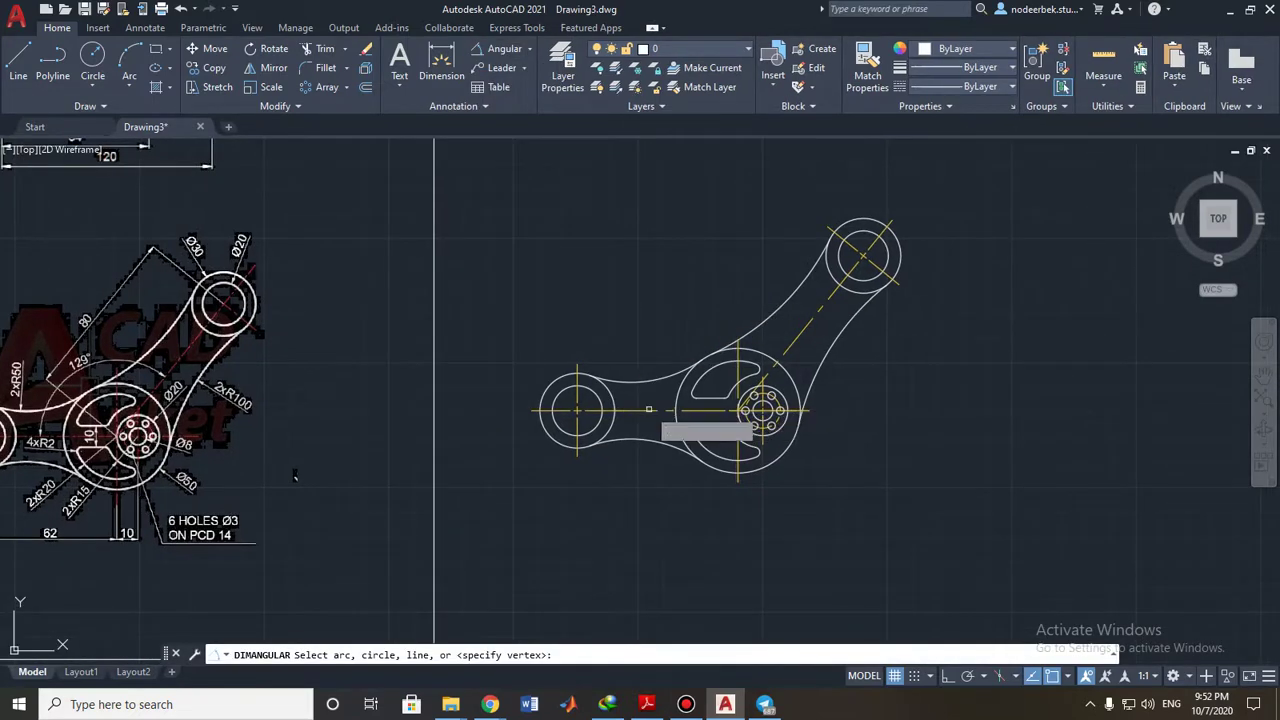
pyautogui.click(649, 410)
pyautogui.click(797, 335)
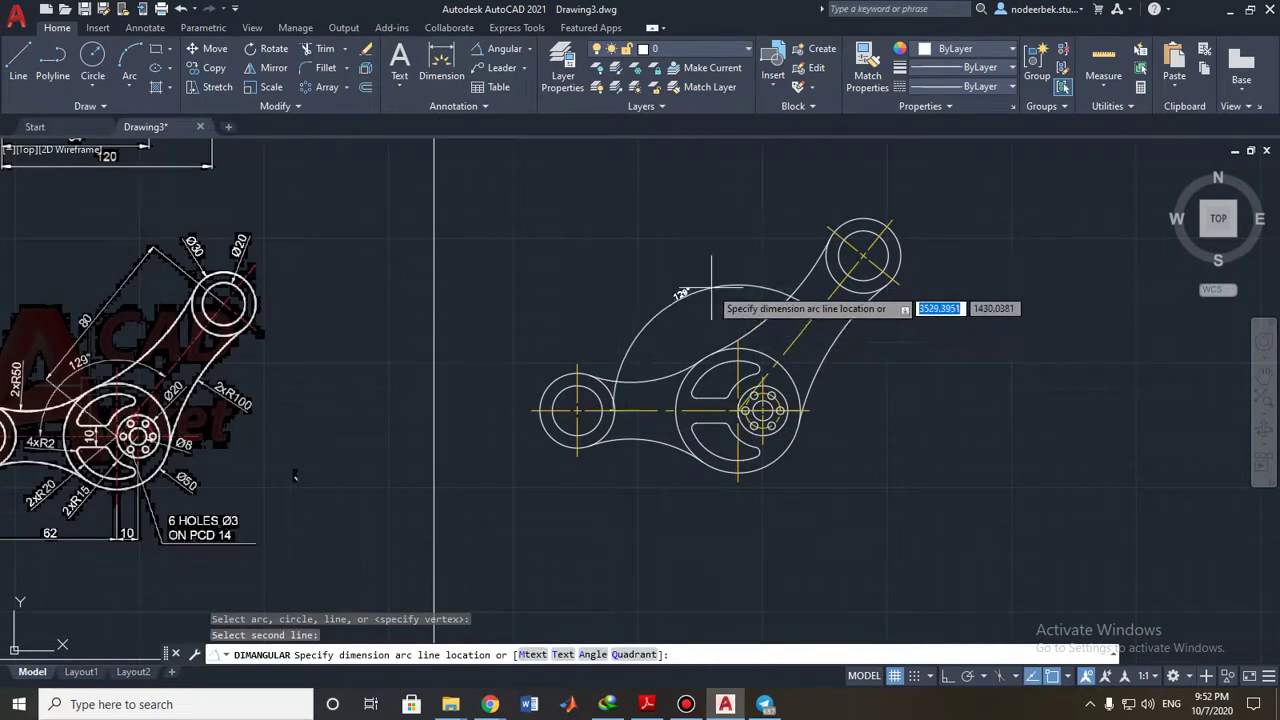
pyautogui.moveTo(703, 327); pyautogui.dragTo(686, 288, button='middle')
pyautogui.scroll(2, 685, 287)
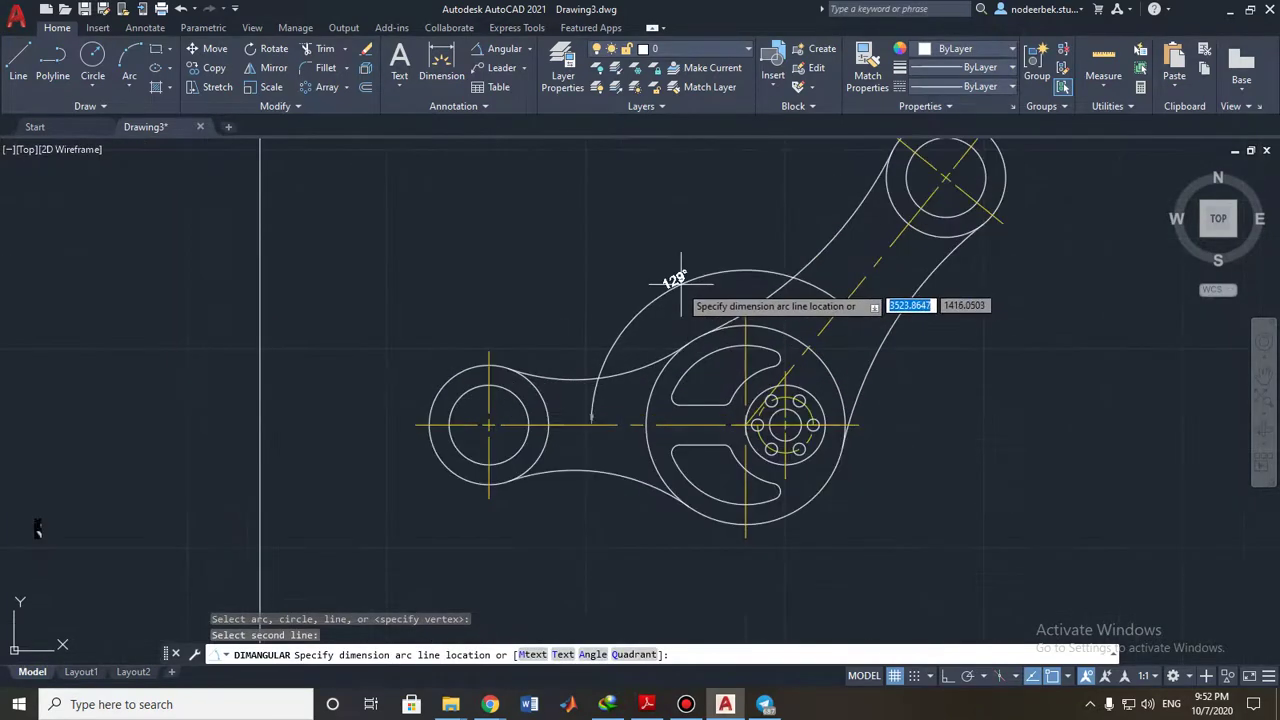
pyautogui.click(666, 271)
pyautogui.scroll(-2, 650, 370)
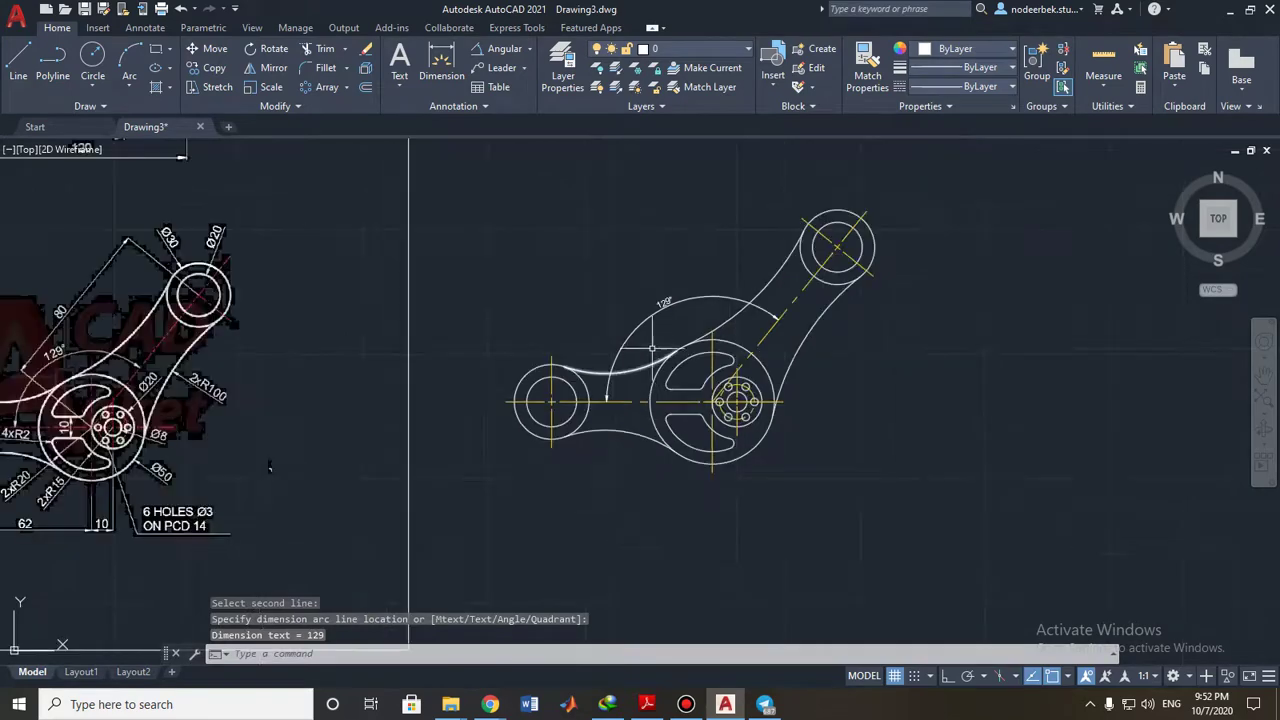
# Add a diameter dimension to the lower-left bolt hole, with its text outside the Ø50 circle to the lower right.
pyautogui.moveTo(428, 436)
pyautogui.mouseDown(button='middle')
pyautogui.moveTo(502, 376)
pyautogui.moveTo(678, 328)
pyautogui.mouseUp(button='middle')
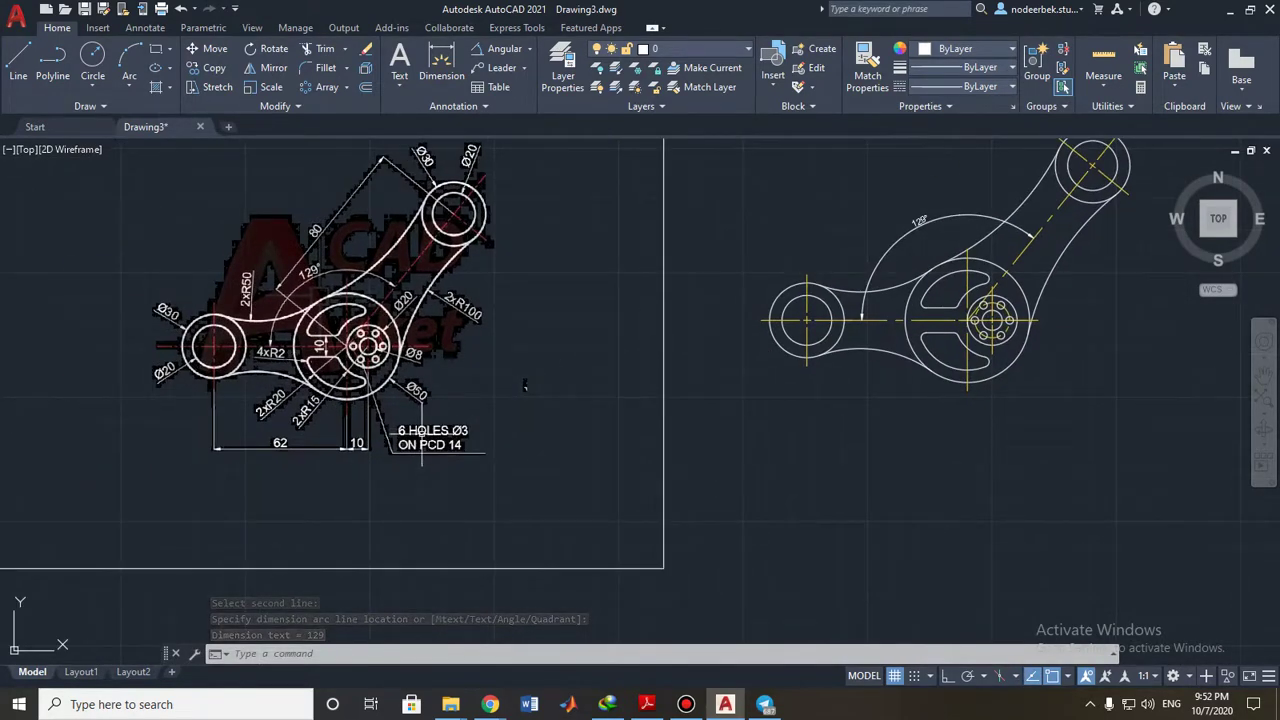
pyautogui.moveTo(859, 430); pyautogui.dragTo(737, 400, button='middle')
pyautogui.press('Escape')
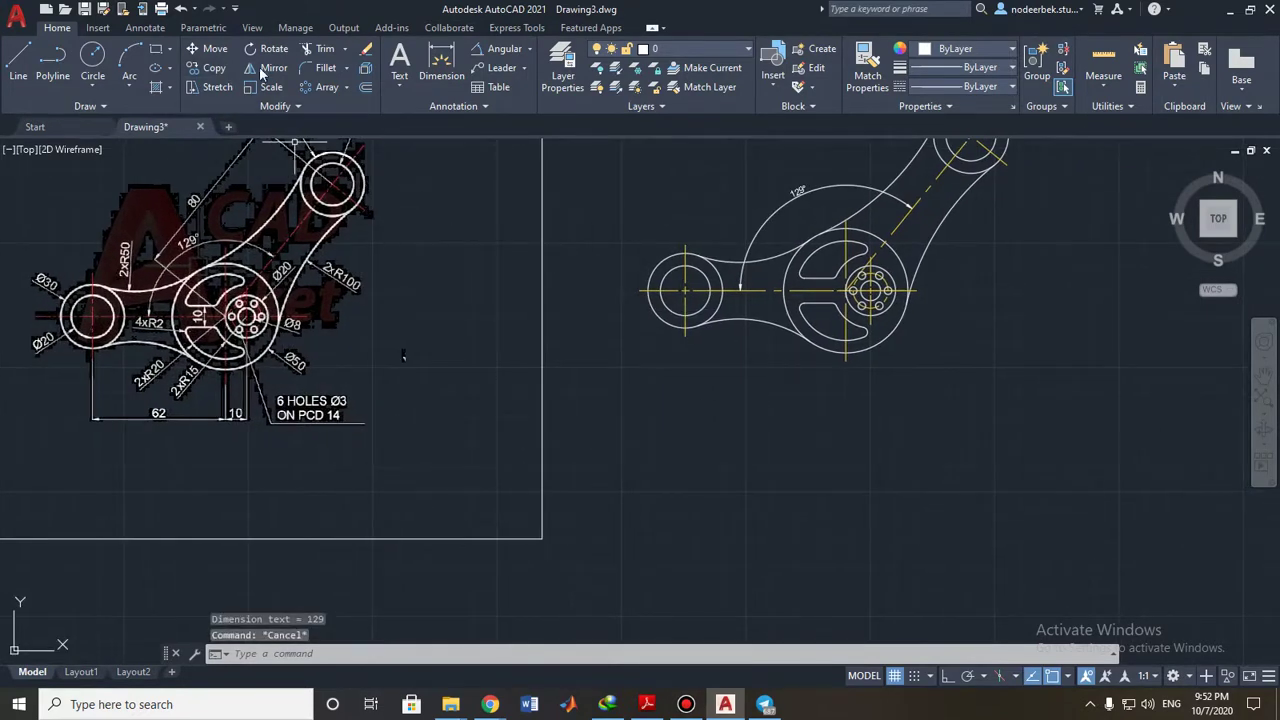
pyautogui.click(528, 50)
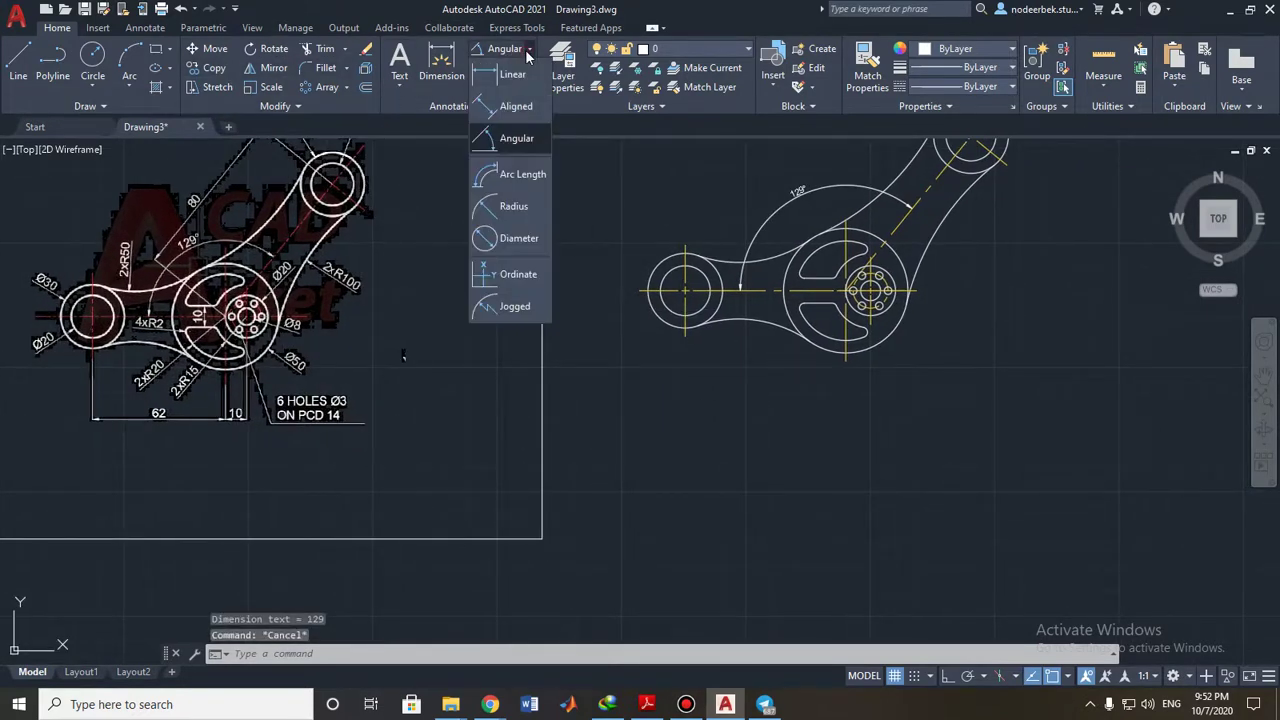
pyautogui.click(518, 238)
pyautogui.scroll(2, 385, 360)
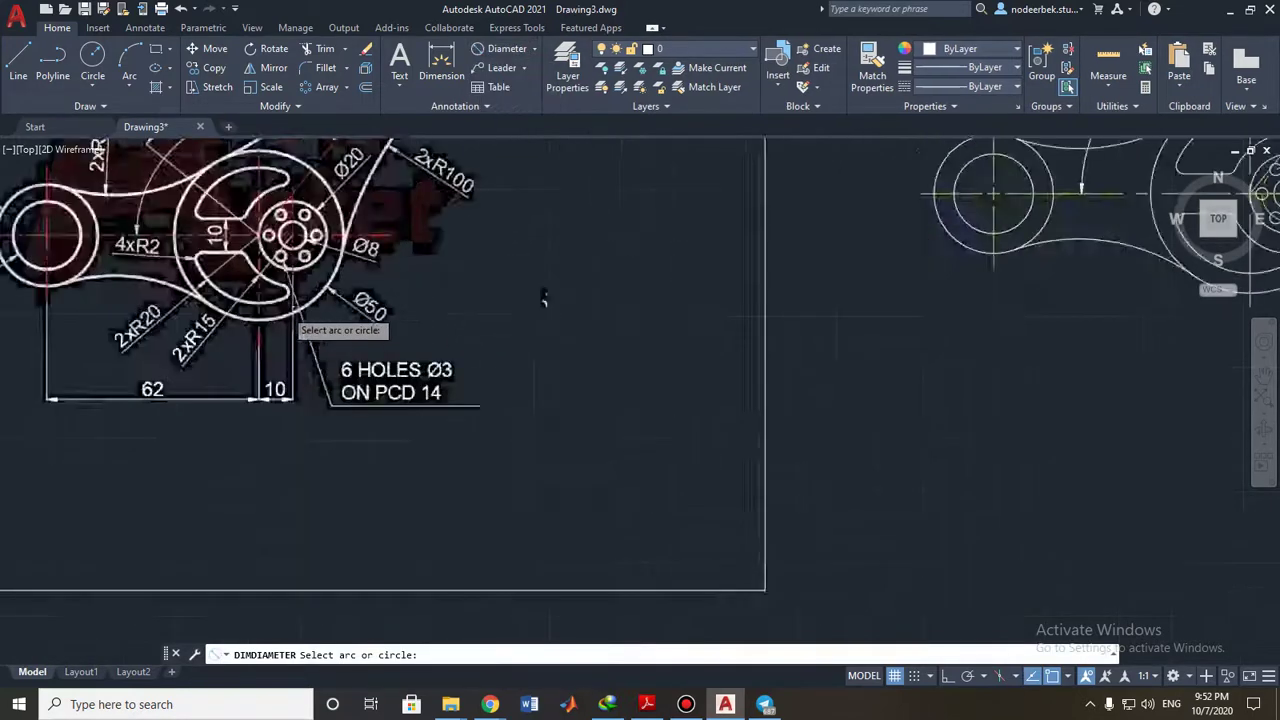
pyautogui.scroll(1, 286, 311)
pyautogui.scroll(-1, 298, 312)
pyautogui.moveTo(769, 303); pyautogui.dragTo(274, 280, button='middle')
pyautogui.moveTo(852, 262); pyautogui.dragTo(804, 271, button='middle')
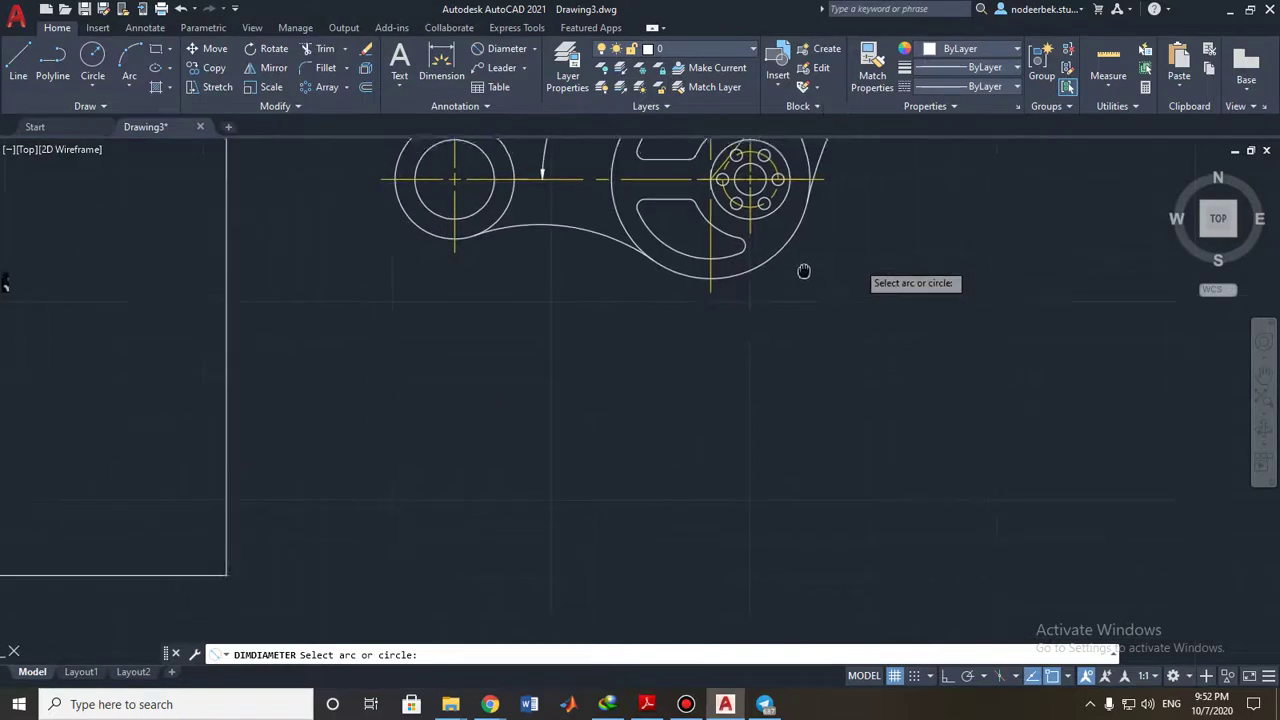
pyautogui.scroll(2, 634, 314)
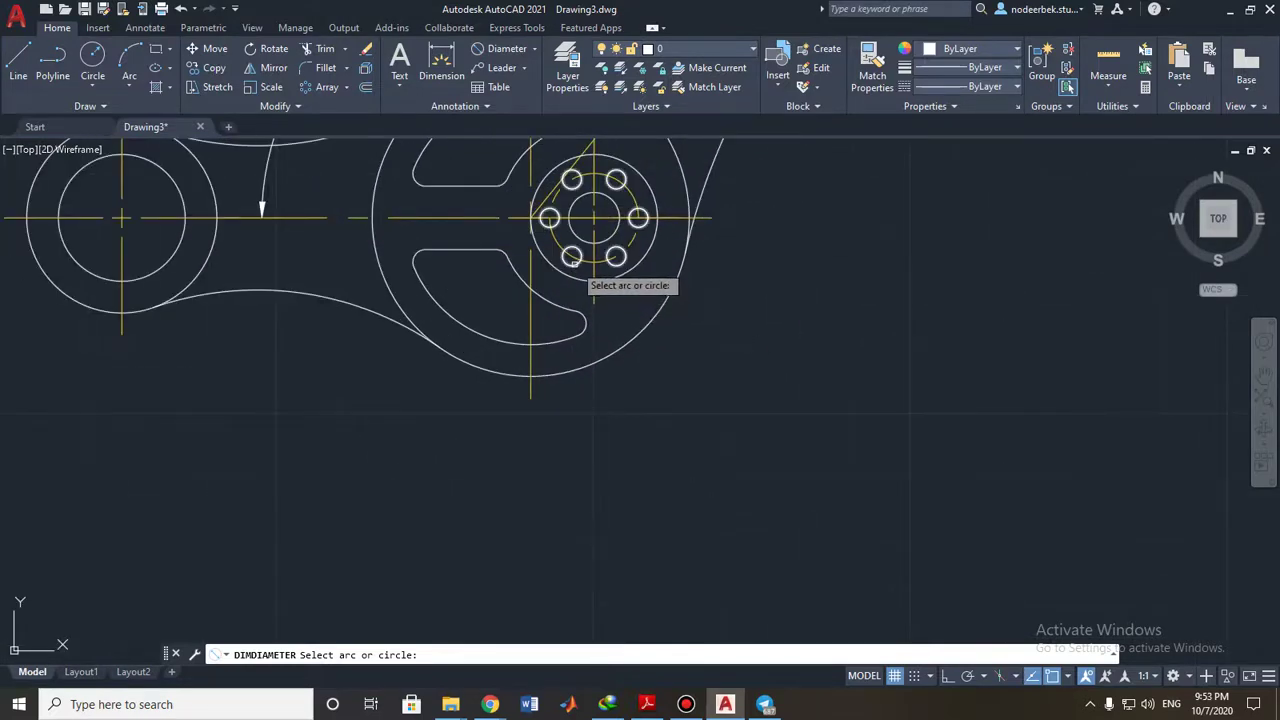
pyautogui.click(572, 257)
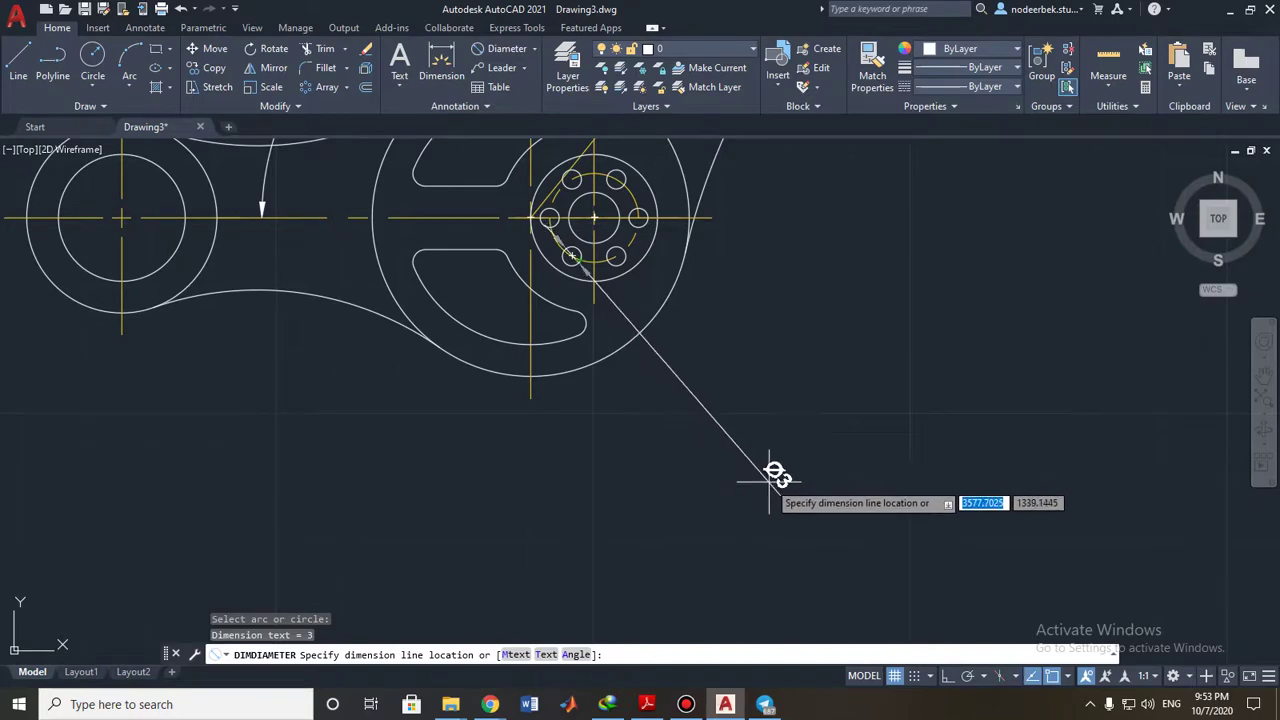
pyautogui.click(787, 487)
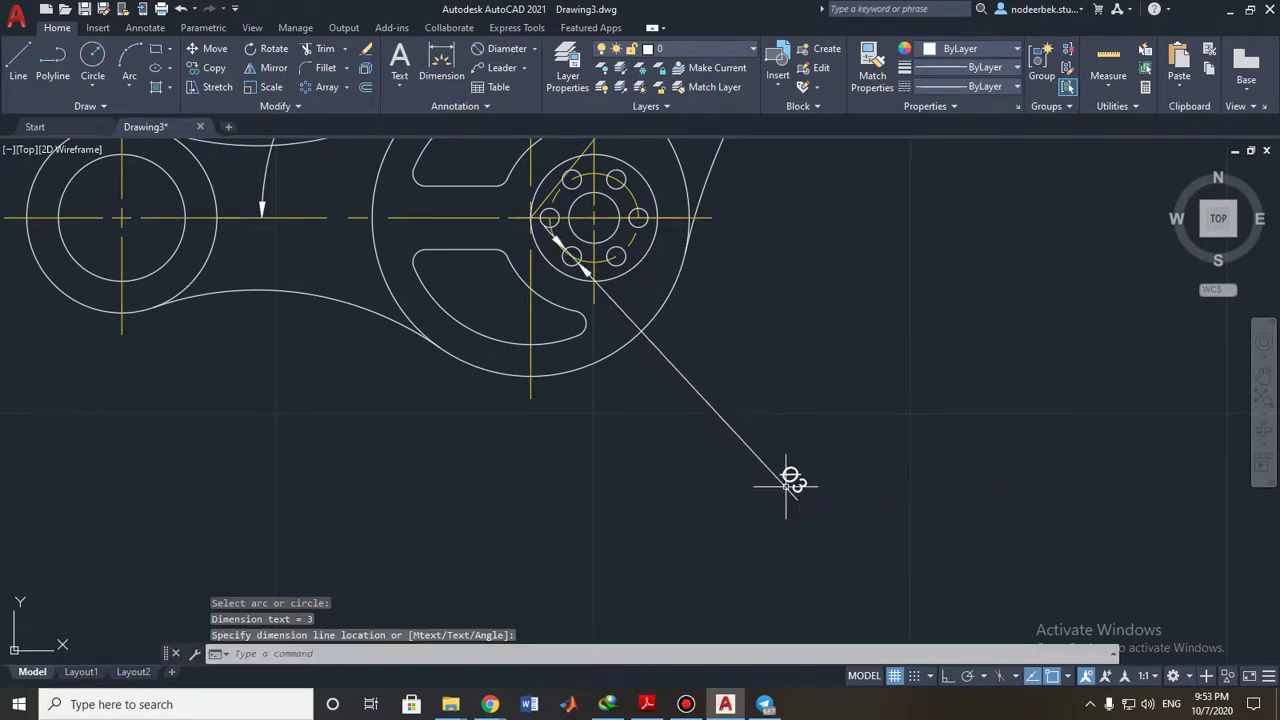
# Extend the bolt hole's diameter dimension text to read "6 HOLES Ø3 ON PCD 14", keeping the Ø3 value field.
pyautogui.scroll(-2, 550, 457)
pyautogui.moveTo(546, 448); pyautogui.dragTo(935, 325, button='middle')
pyautogui.moveTo(107, 365); pyautogui.dragTo(386, 367, button='middle')
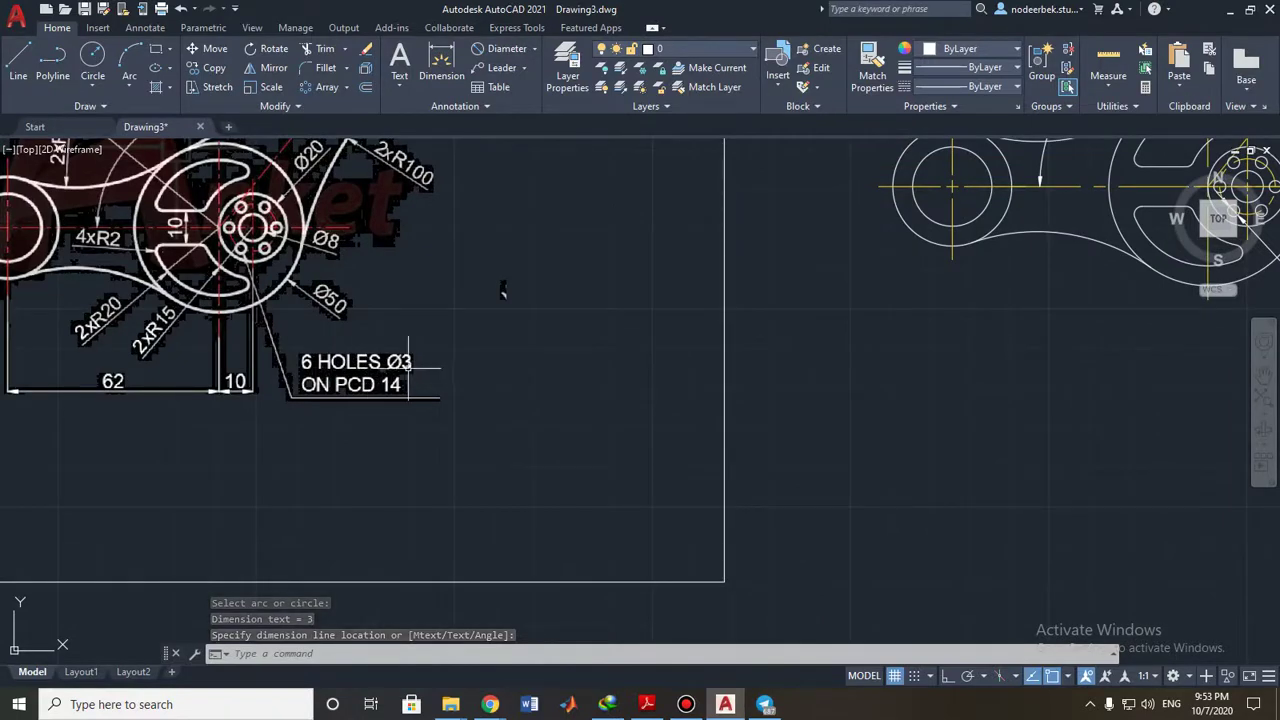
pyautogui.moveTo(943, 380); pyautogui.dragTo(555, 403, button='middle')
pyautogui.moveTo(987, 400); pyautogui.dragTo(1034, 400, button='middle')
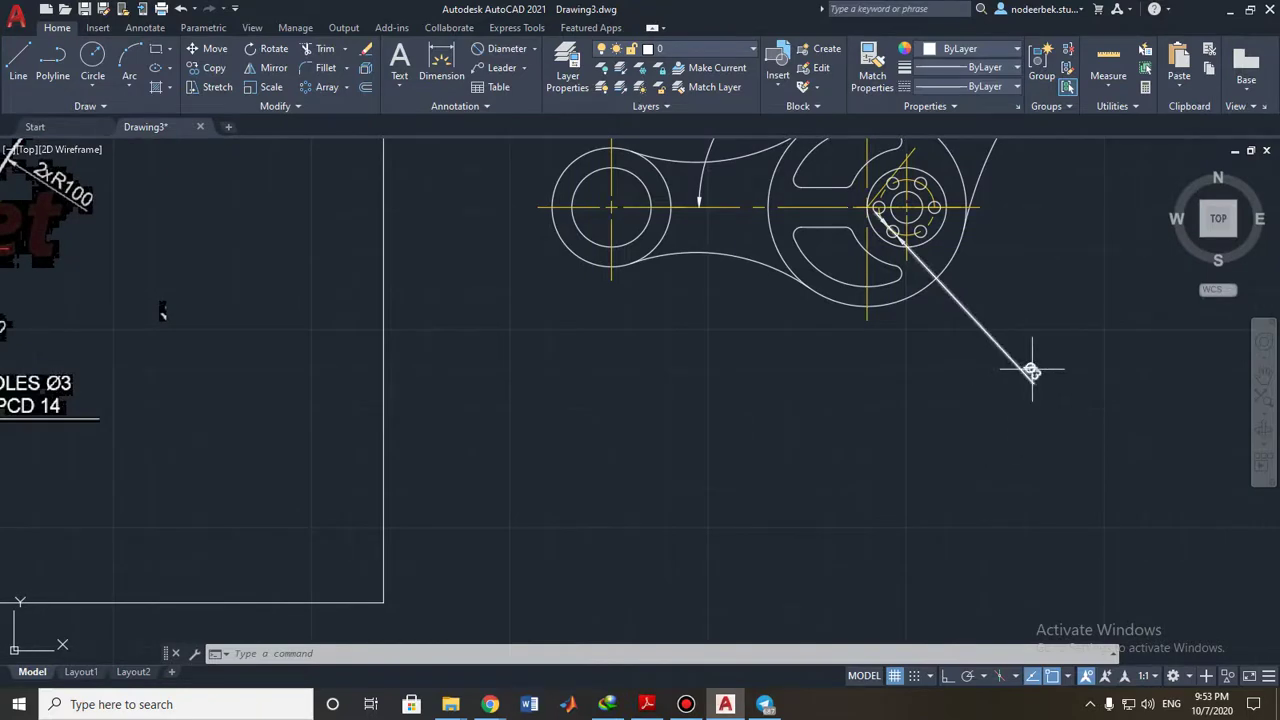
pyautogui.doubleClick(1032, 370)
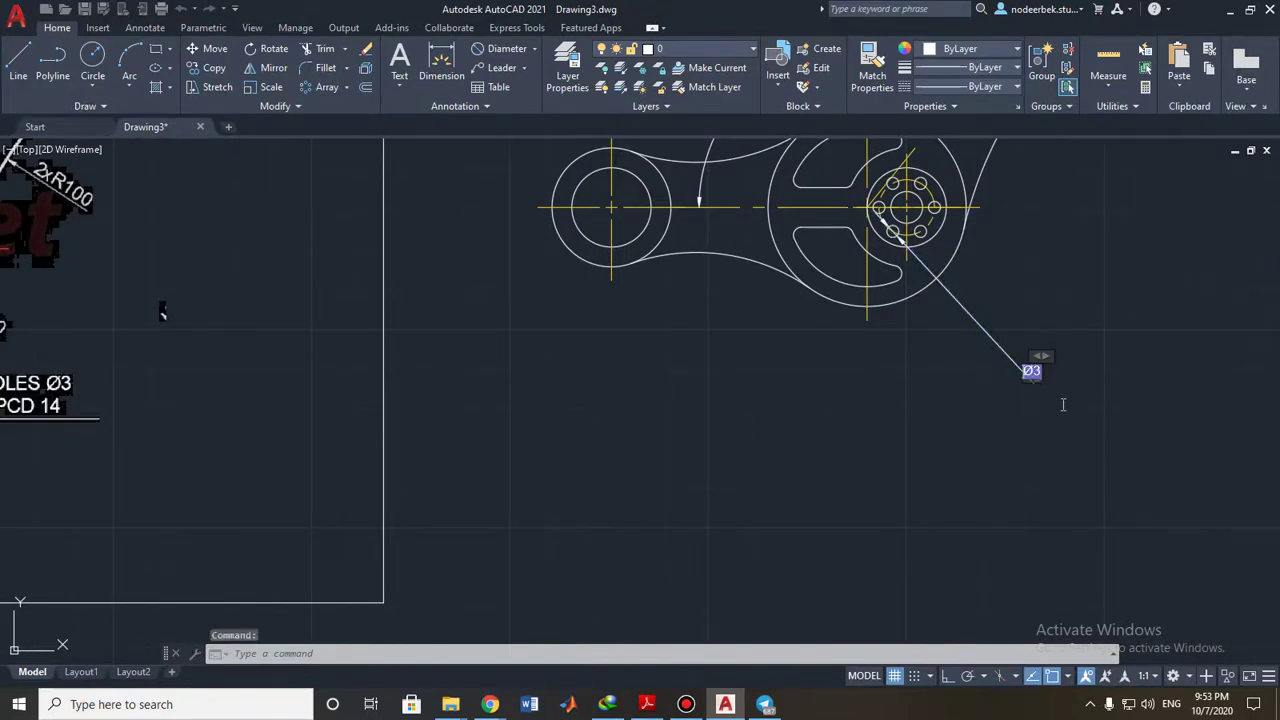
pyautogui.write('asd')
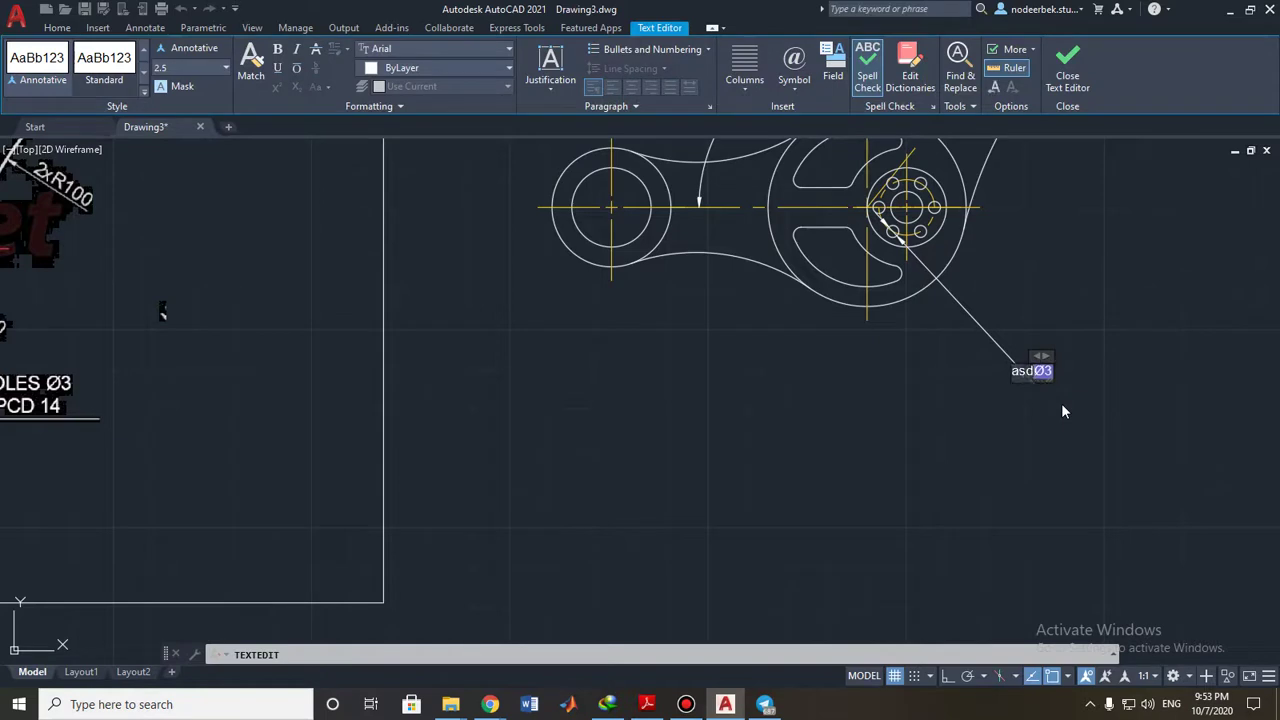
pyautogui.press('BackSpace')
pyautogui.press('BackSpace')
pyautogui.press('BackSpace')
pyautogui.moveTo(956, 405); pyautogui.dragTo(1010, 398, button='middle')
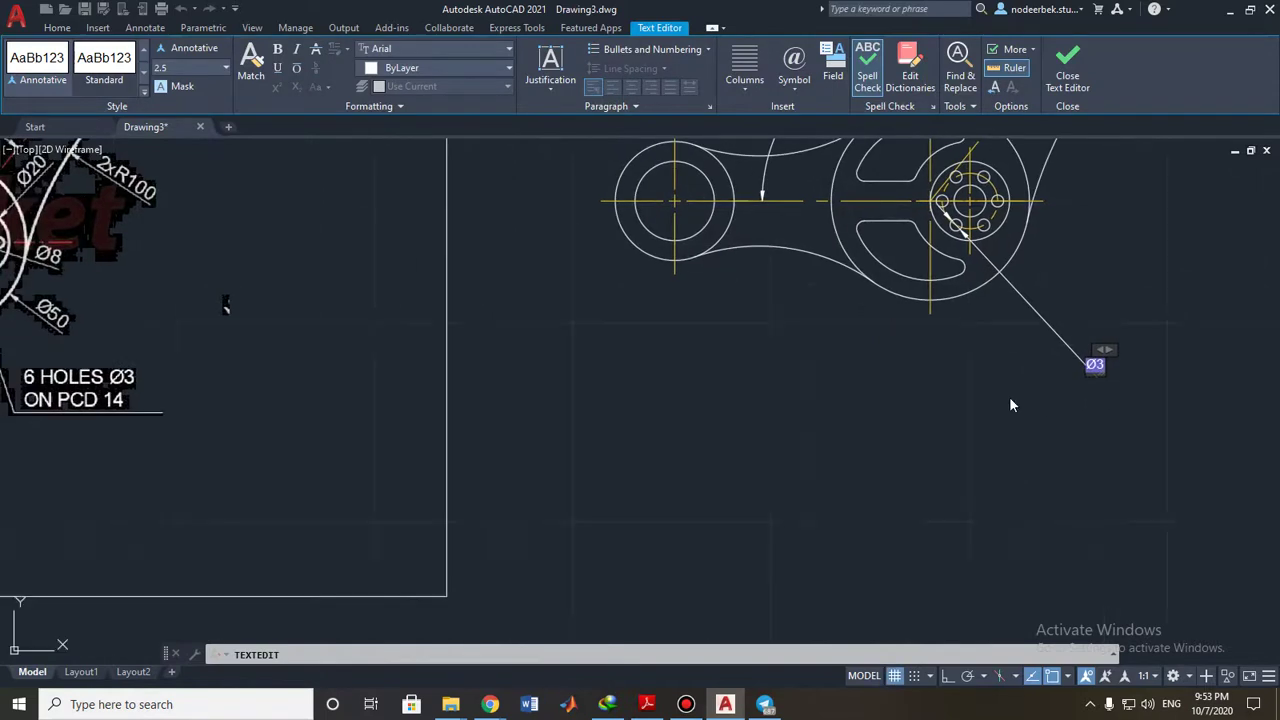
pyautogui.write('6 HOLE')
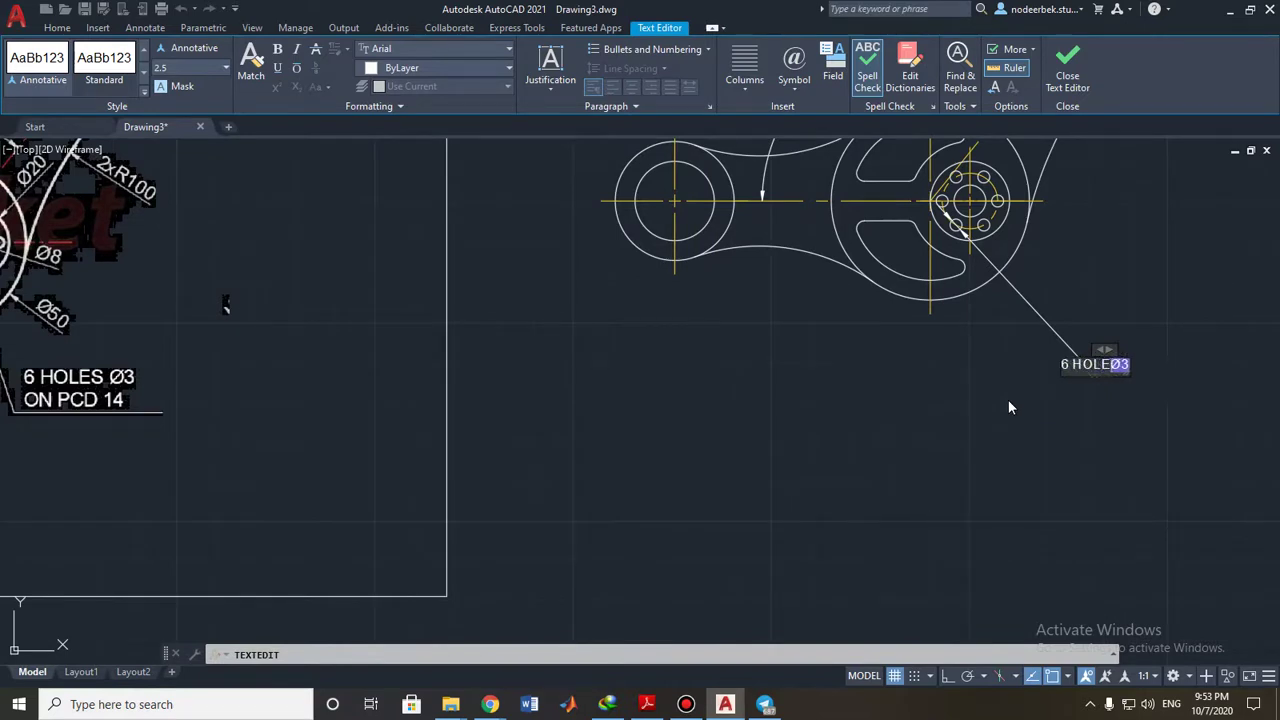
pyautogui.write('S Ø3')
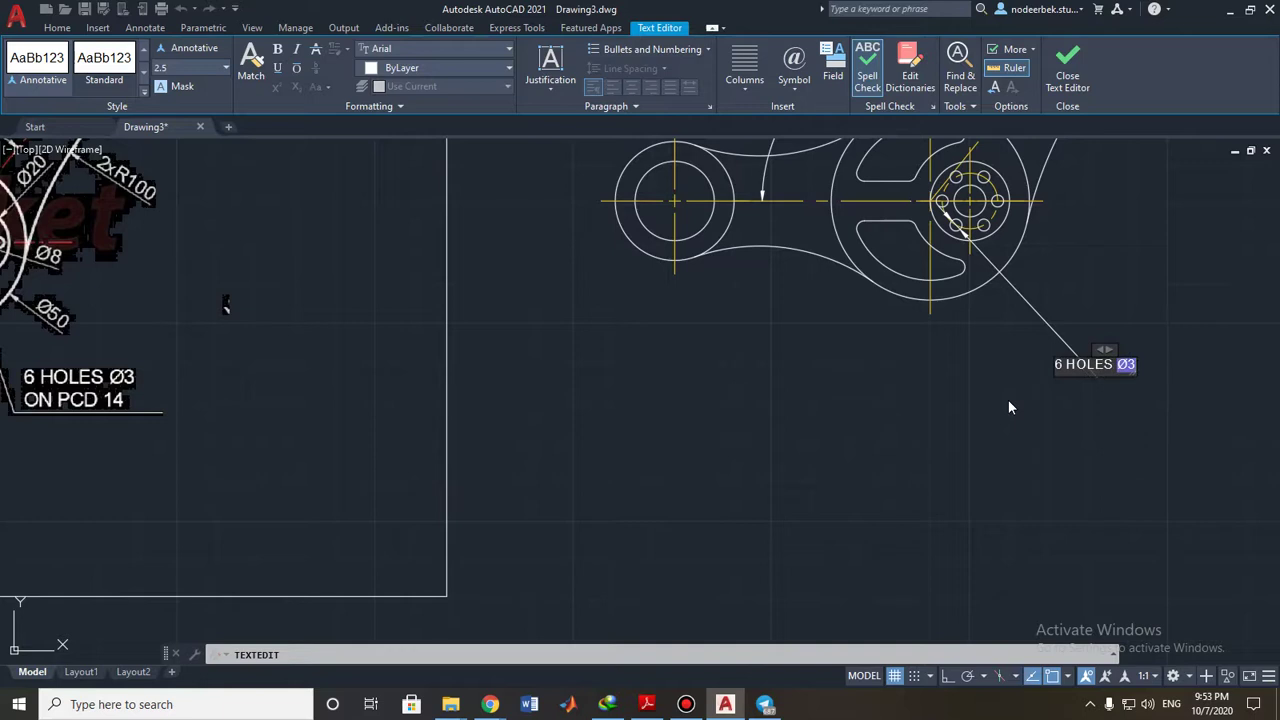
pyautogui.write(' ON PCD')
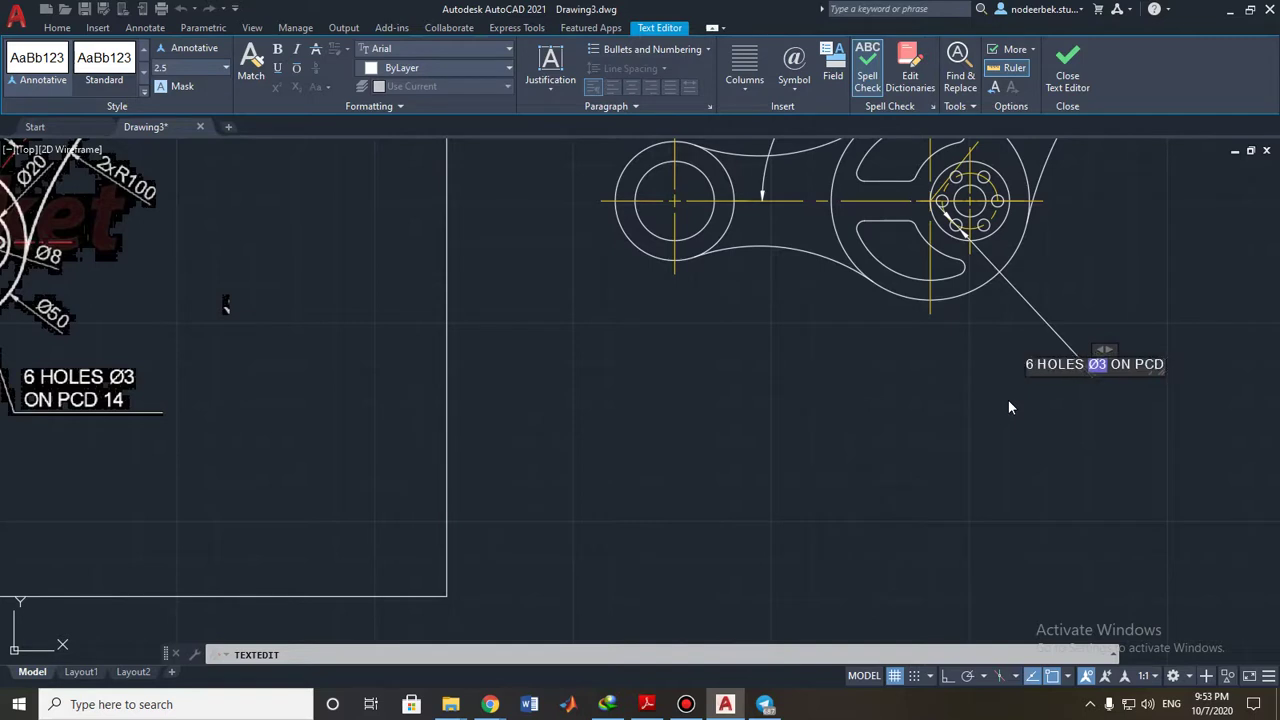
pyautogui.write(' 14')
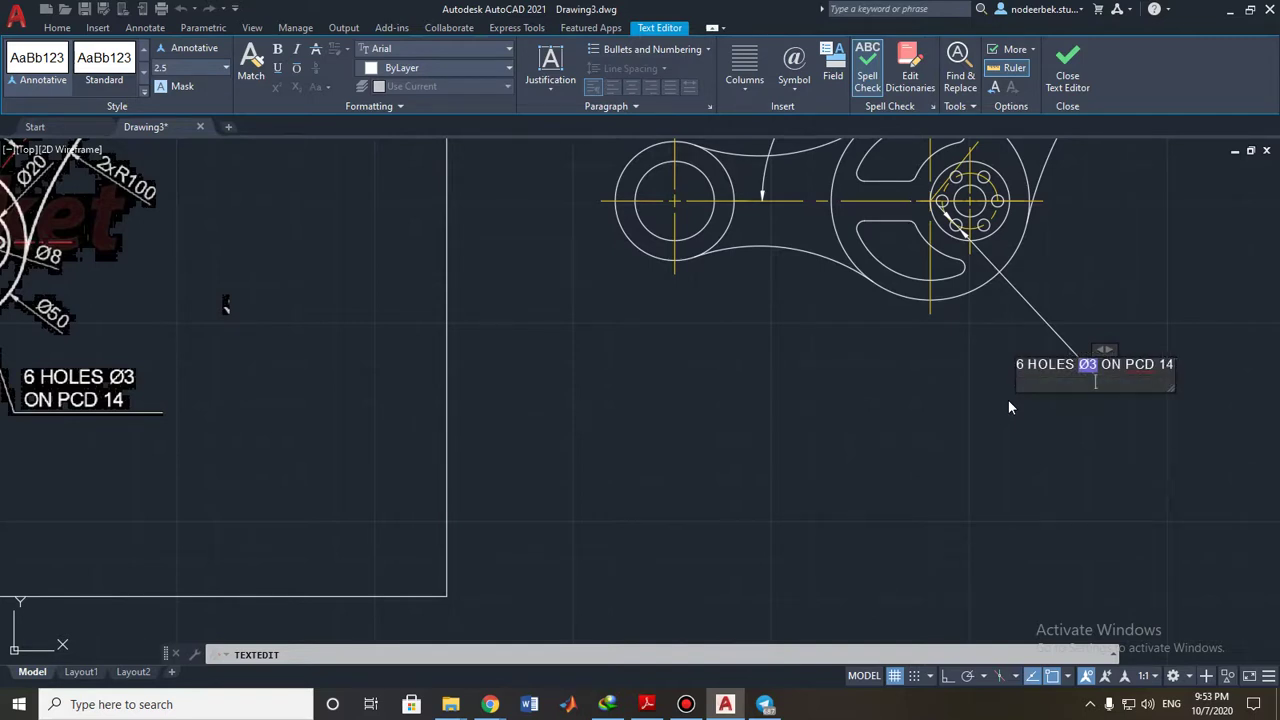
pyautogui.click(1008, 400)
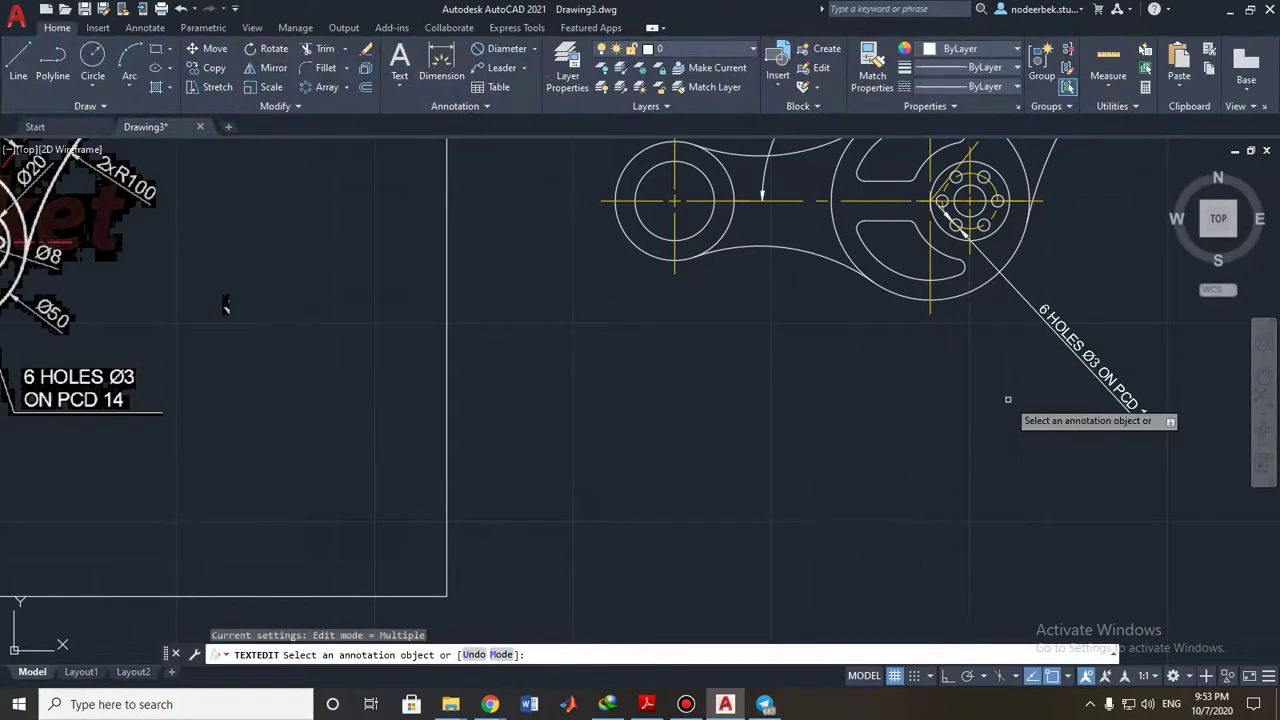
pyautogui.moveTo(848, 386)
pyautogui.mouseDown(button='middle')
pyautogui.moveTo(840, 412)
pyautogui.moveTo(798, 447)
pyautogui.mouseUp(button='middle')
pyautogui.scroll(-3, 798, 447)
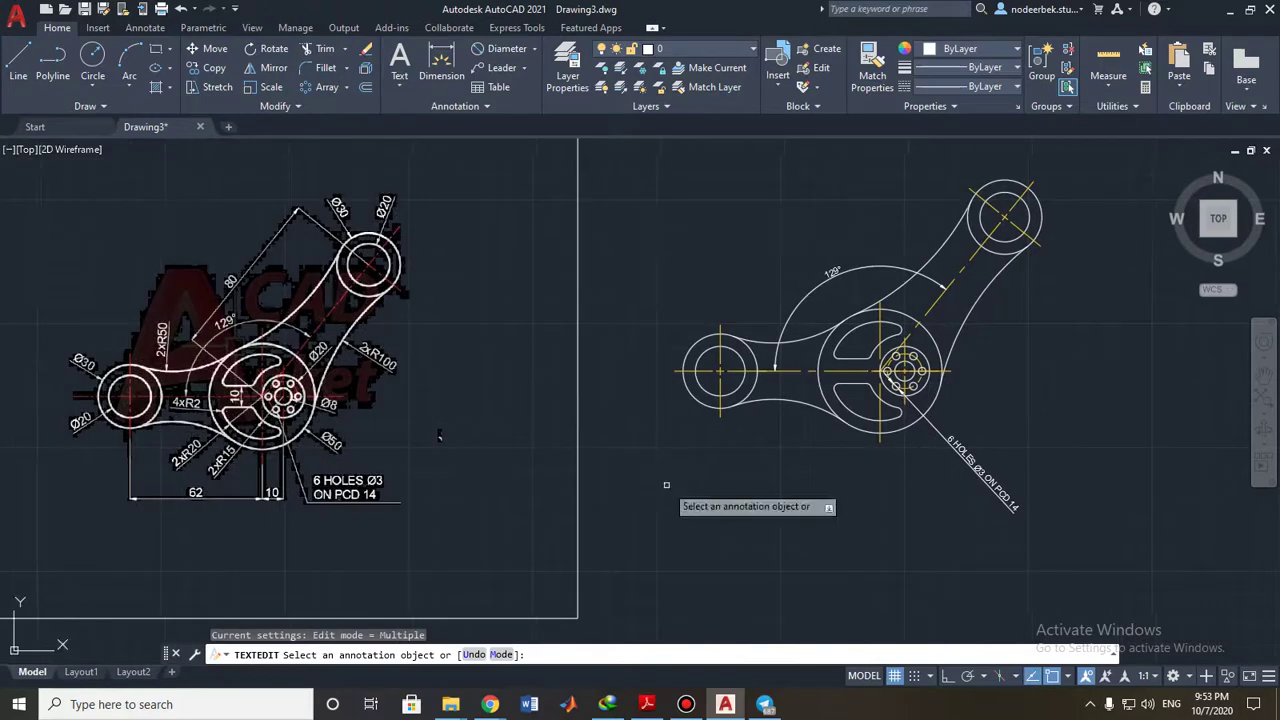
pyautogui.press('Escape')
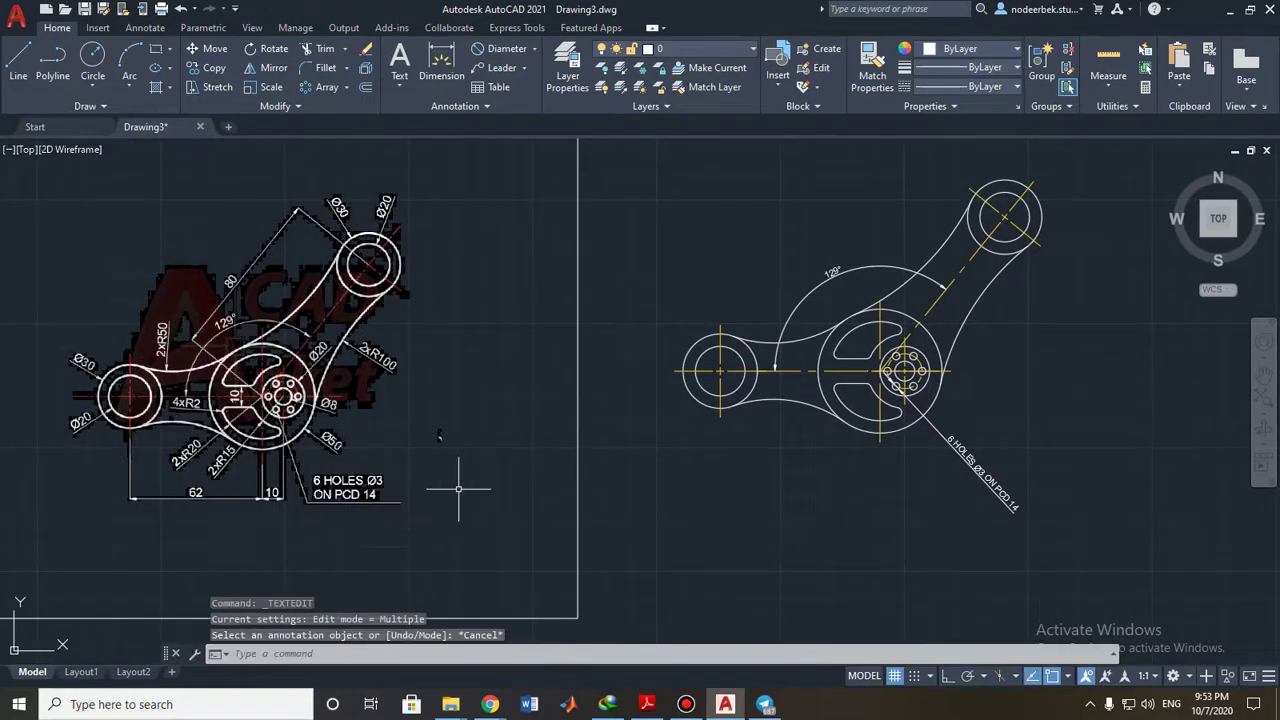
# Modify the ISO-25 dimension style to use ISO standard text alignment, and close the Dimension Style Manager.
pyautogui.scroll(2, 1060, 538)
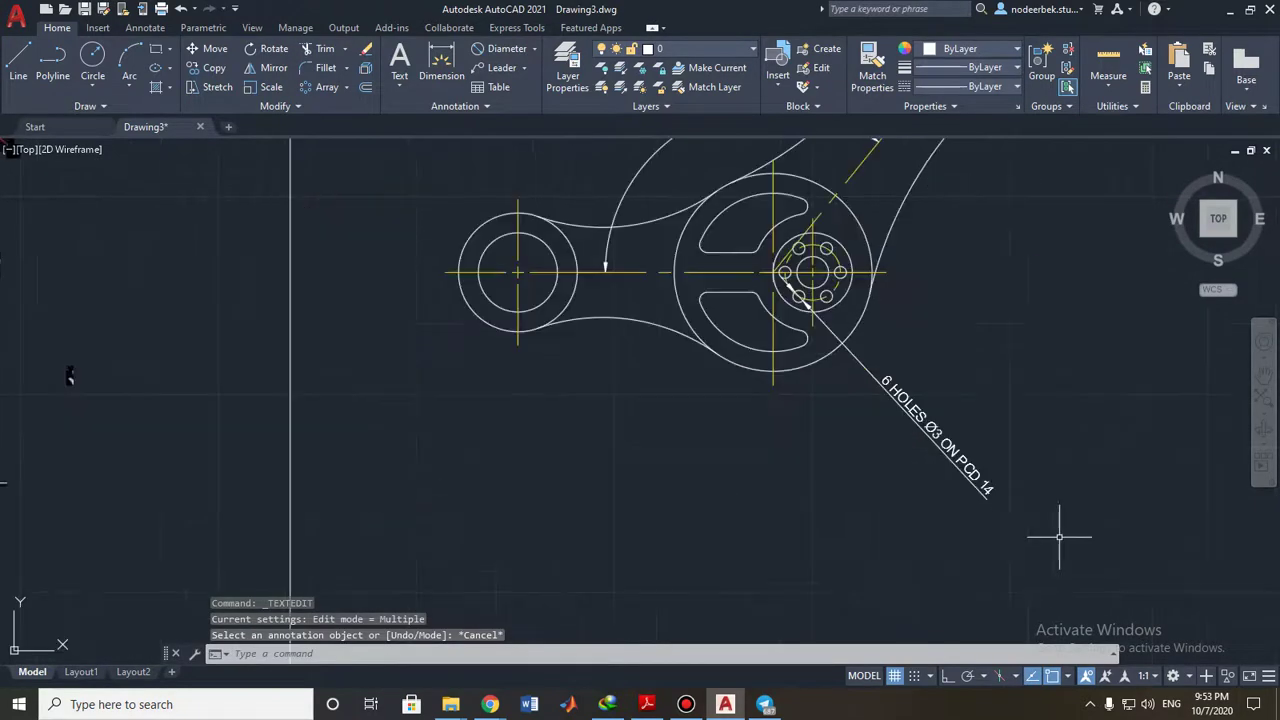
pyautogui.scroll(-2, 847, 472)
pyautogui.moveTo(800, 474)
pyautogui.mouseDown(button='middle')
pyautogui.moveTo(896, 503)
pyautogui.moveTo(865, 513)
pyautogui.mouseUp(button='middle')
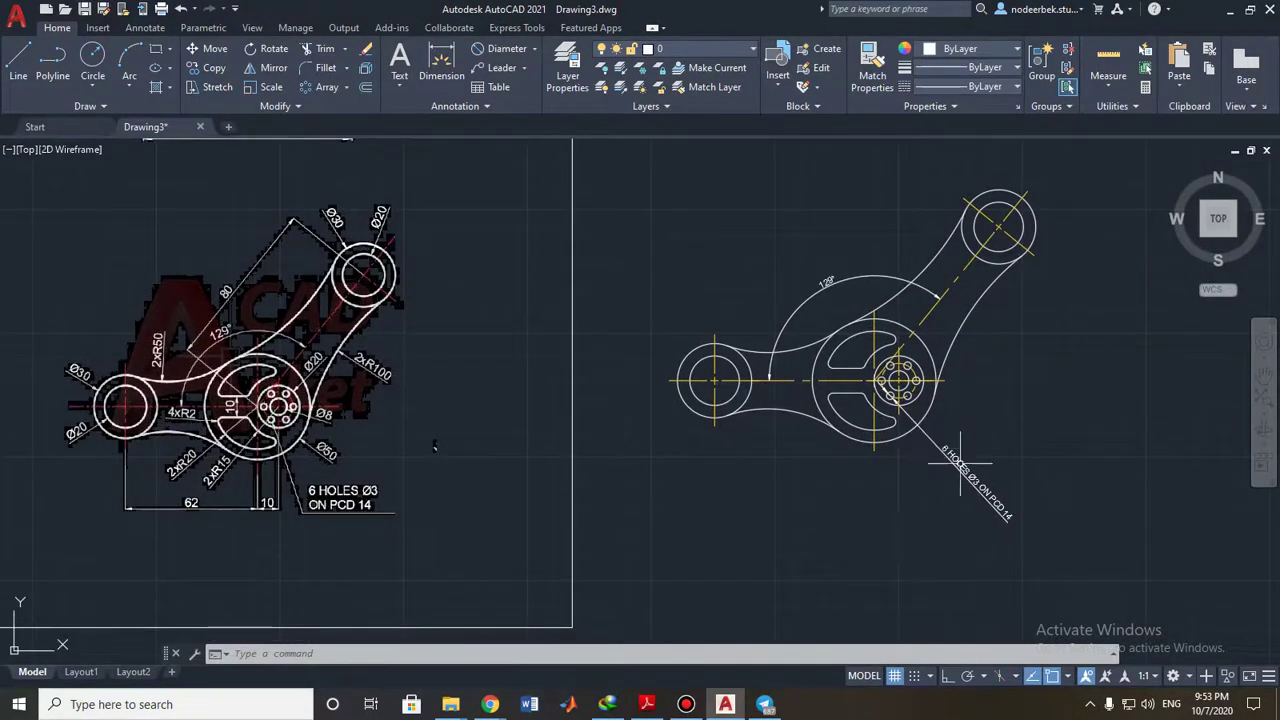
pyautogui.click(163, 28)
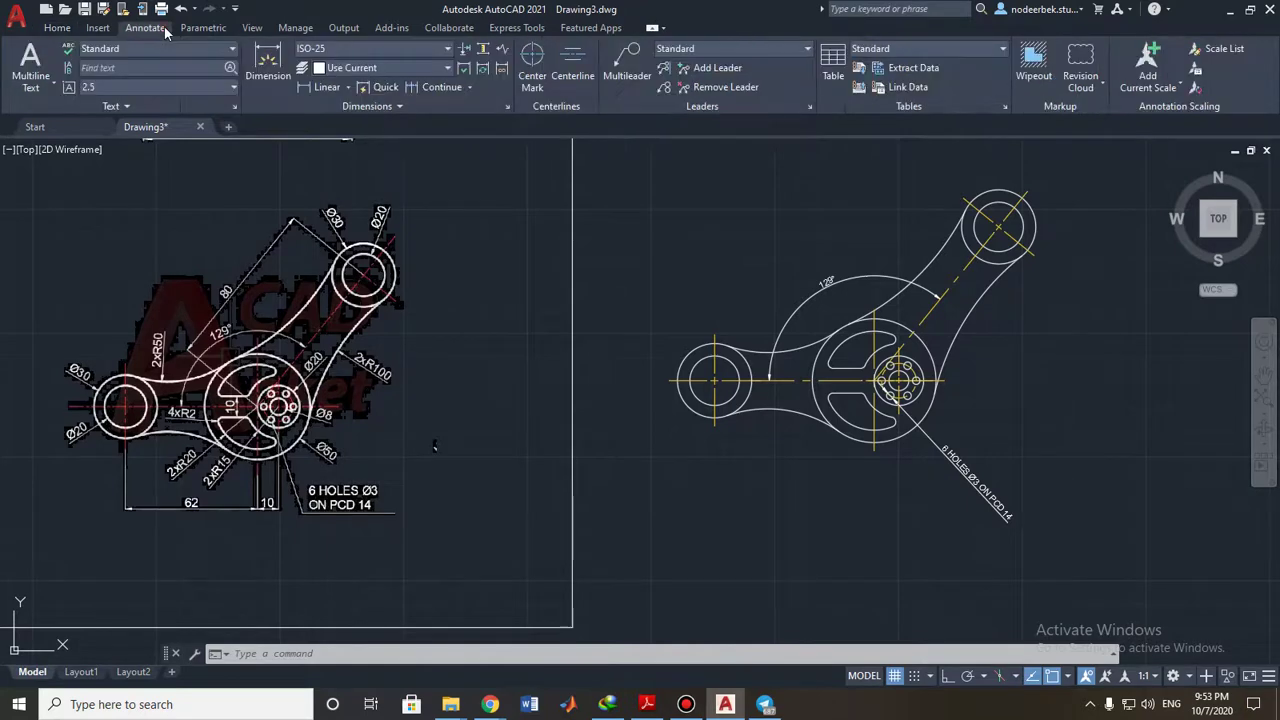
pyautogui.click(508, 106)
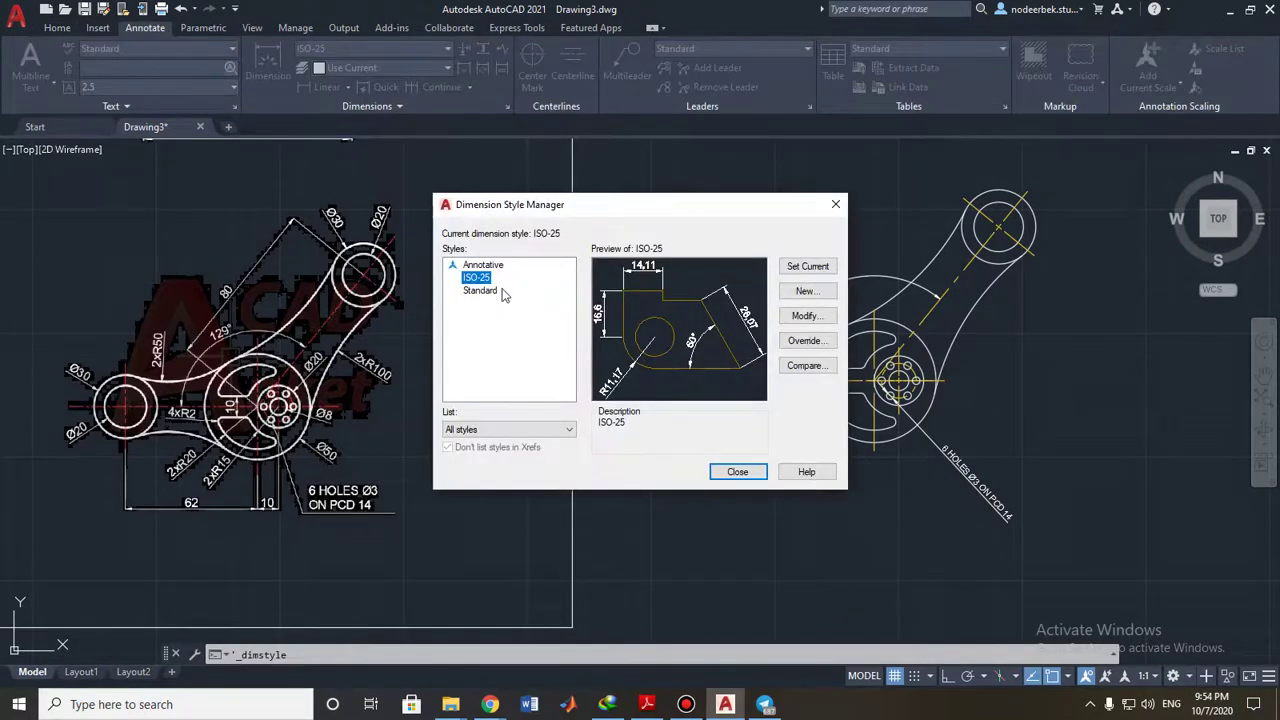
pyautogui.click(806, 316)
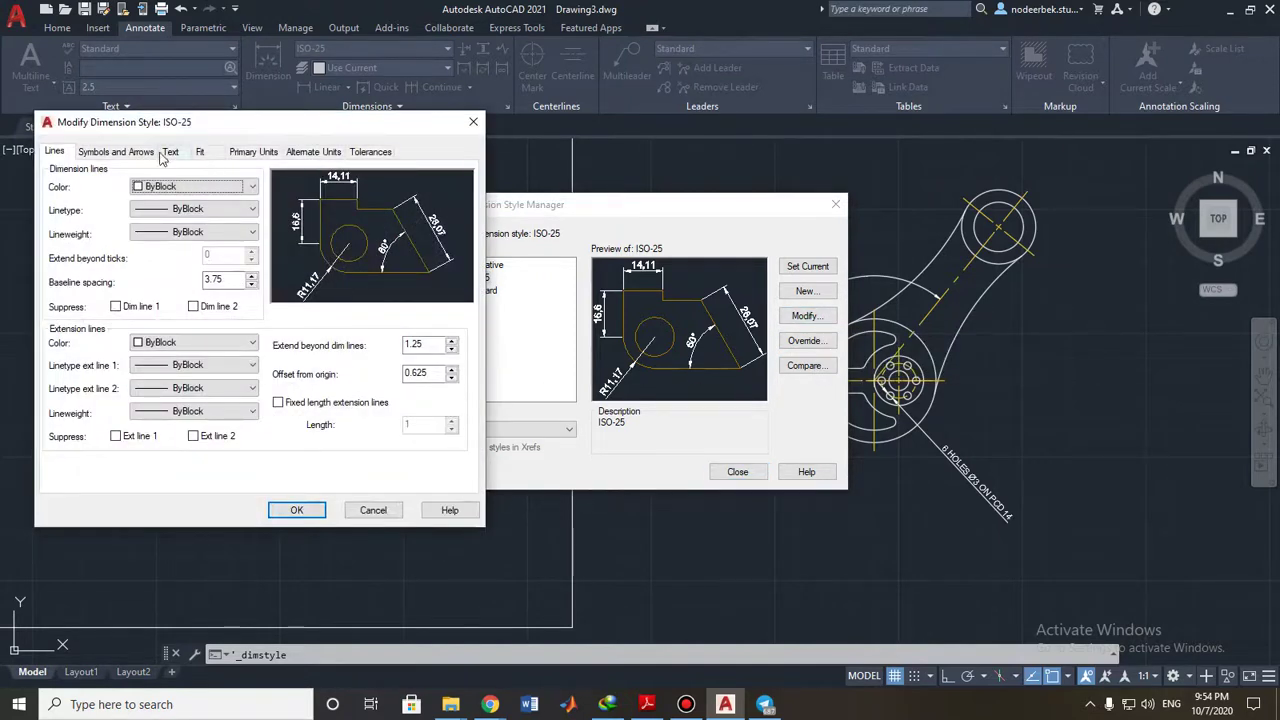
pyautogui.click(172, 153)
pyautogui.click(117, 153)
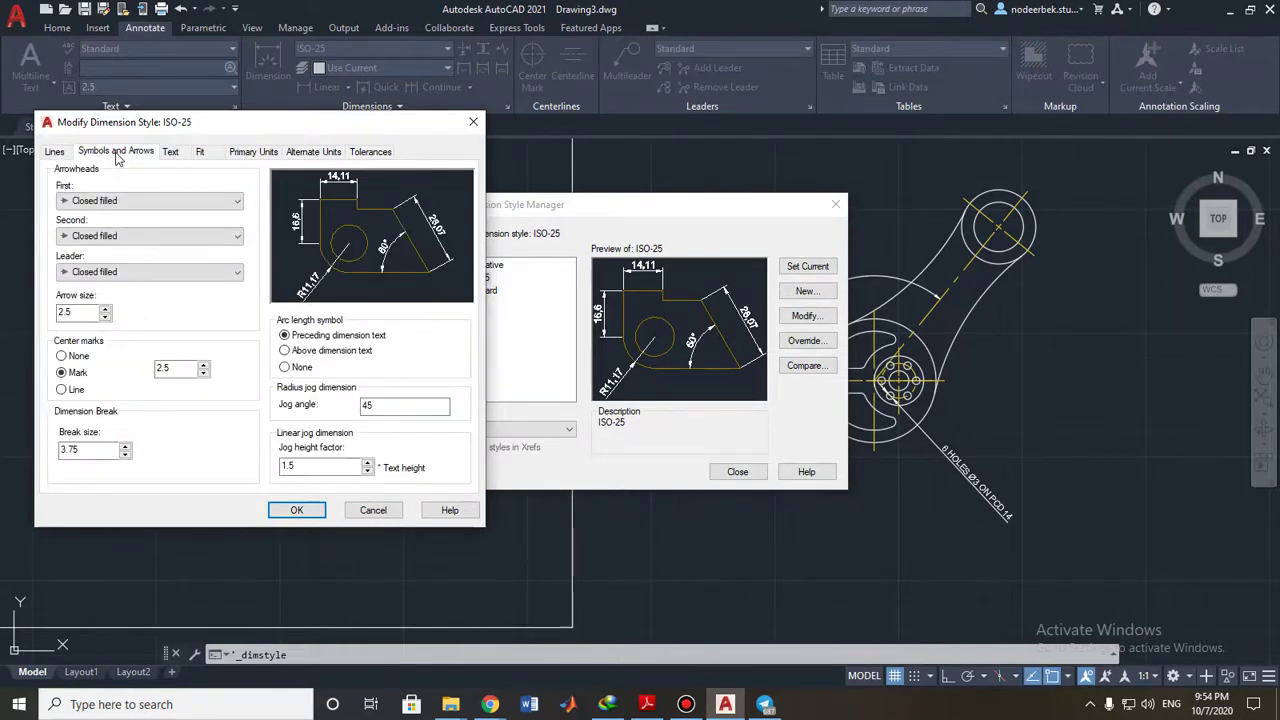
pyautogui.click(172, 152)
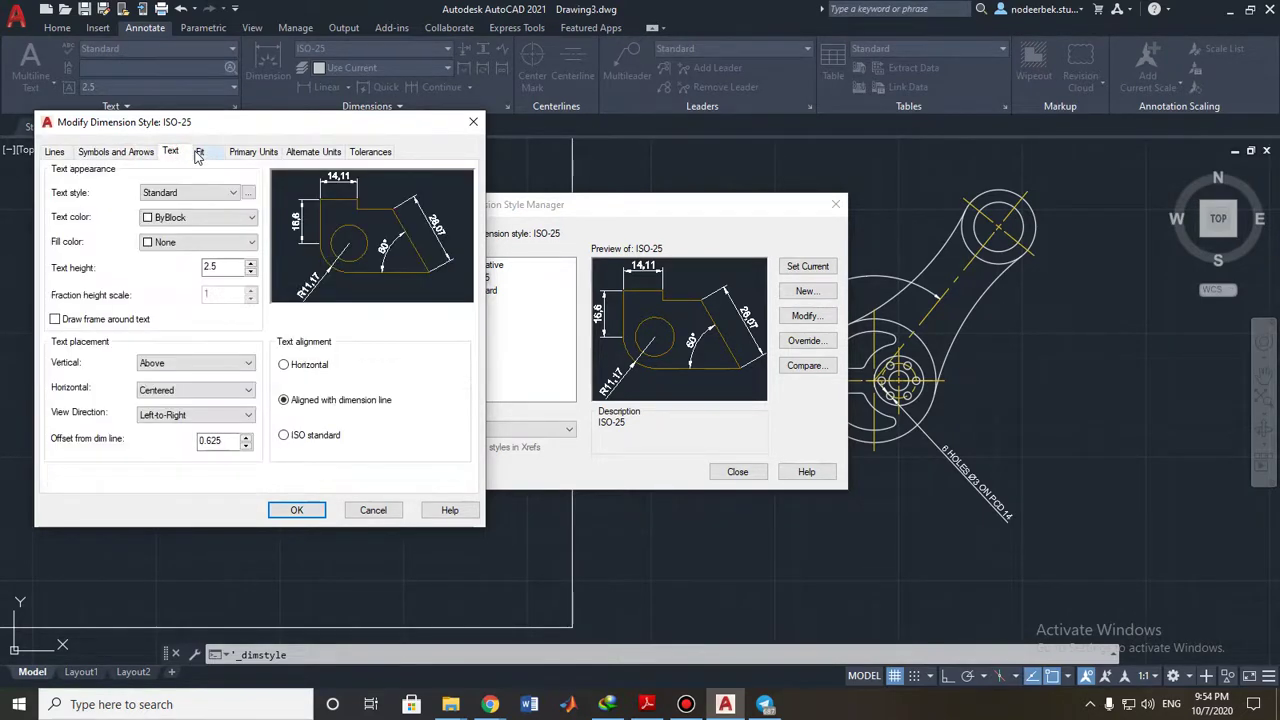
pyautogui.click(284, 366)
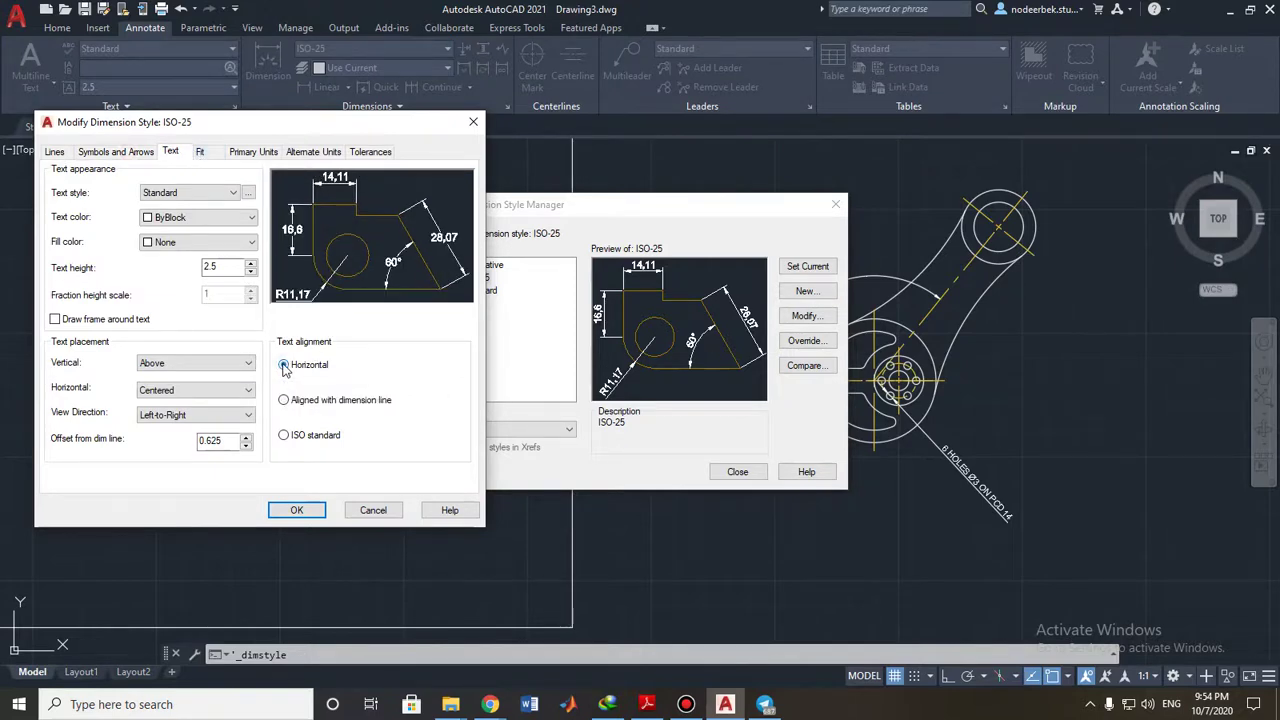
pyautogui.click(285, 436)
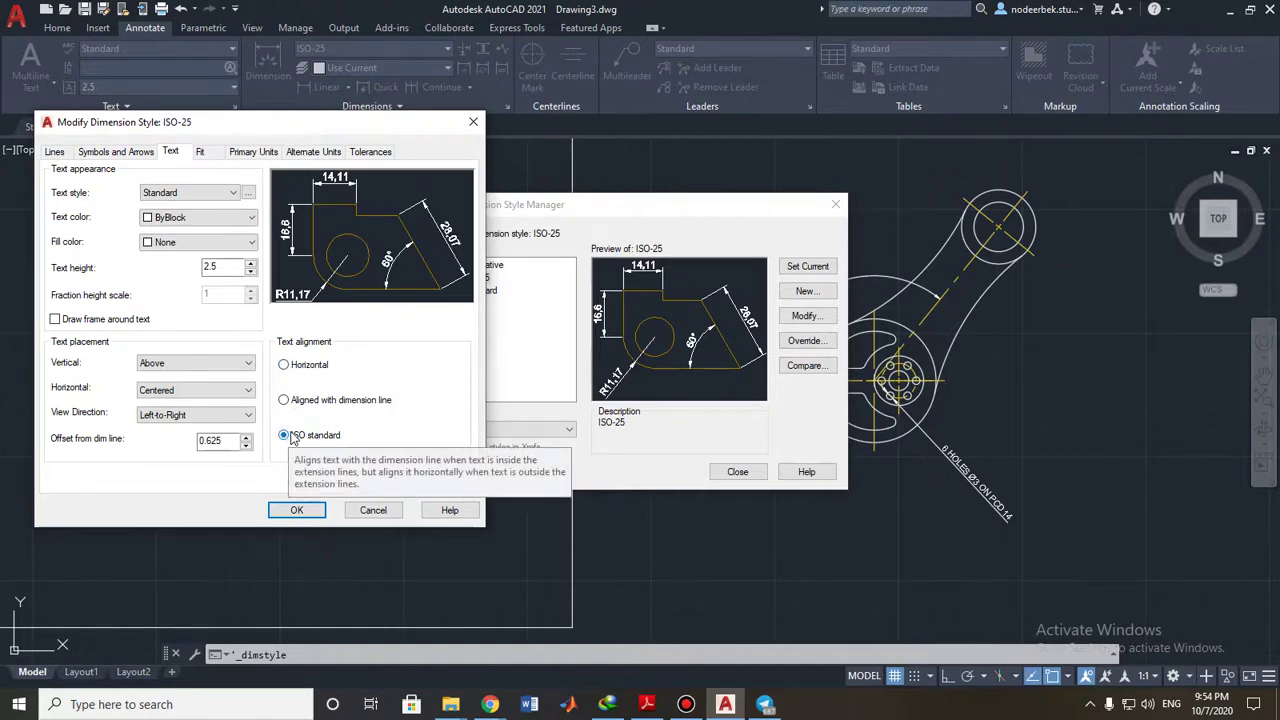
pyautogui.click(298, 511)
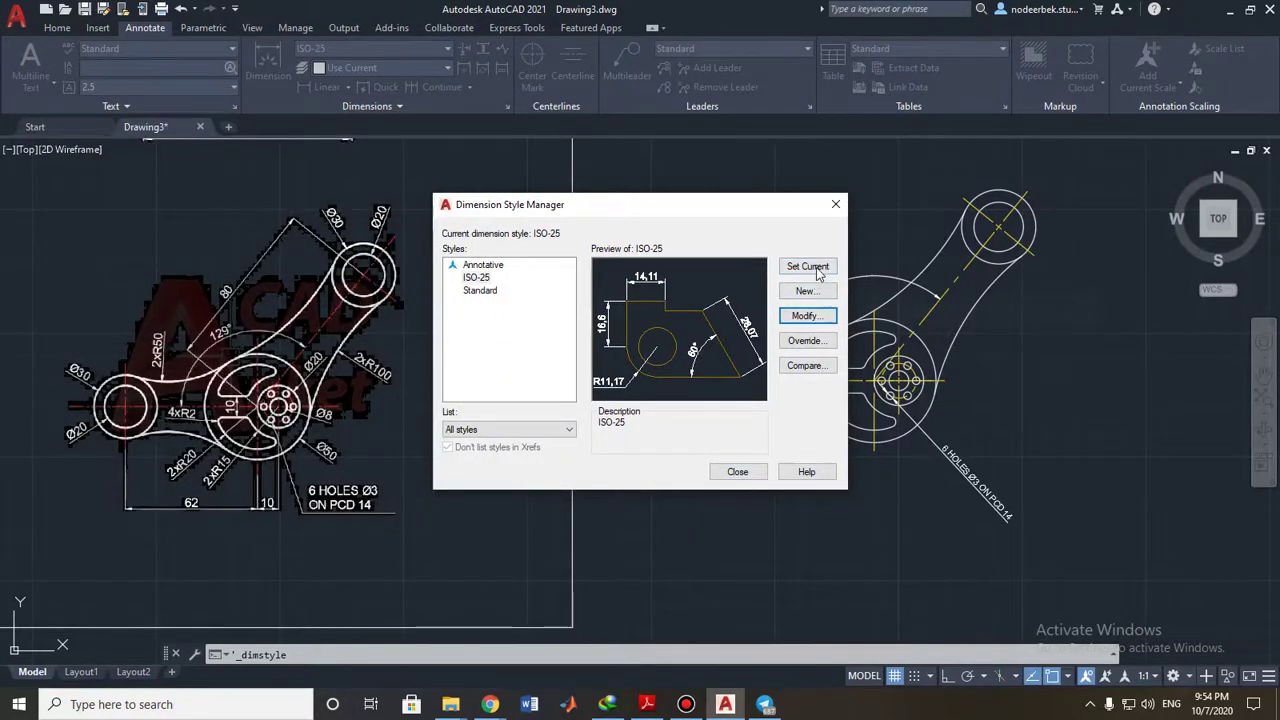
pyautogui.click(835, 204)
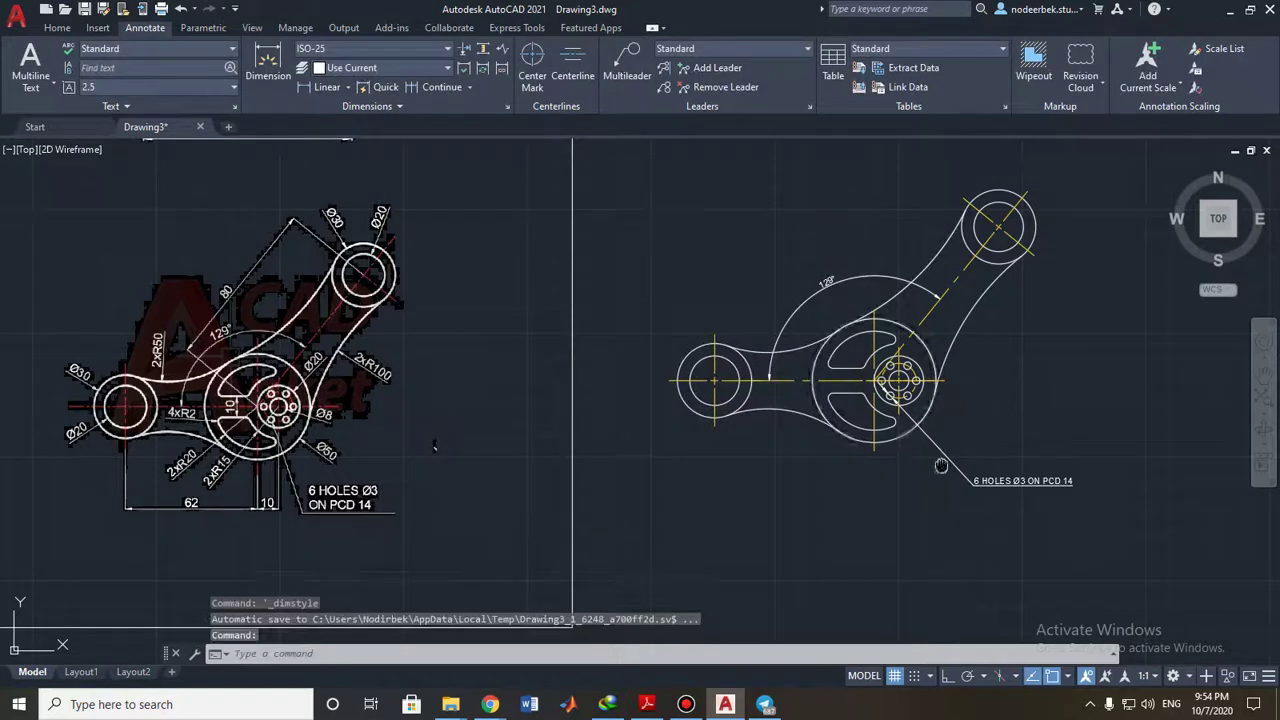
pyautogui.moveTo(941, 465); pyautogui.dragTo(767, 459, button='middle')
pyautogui.scroll(2, 866, 481)
pyautogui.scroll(-2, 668, 480)
pyautogui.moveTo(620, 472)
pyautogui.mouseDown(button='middle')
pyautogui.moveTo(683, 466)
pyautogui.moveTo(785, 482)
pyautogui.moveTo(846, 509)
pyautogui.moveTo(840, 489)
pyautogui.moveTo(837, 500)
pyautogui.mouseUp(button='middle')
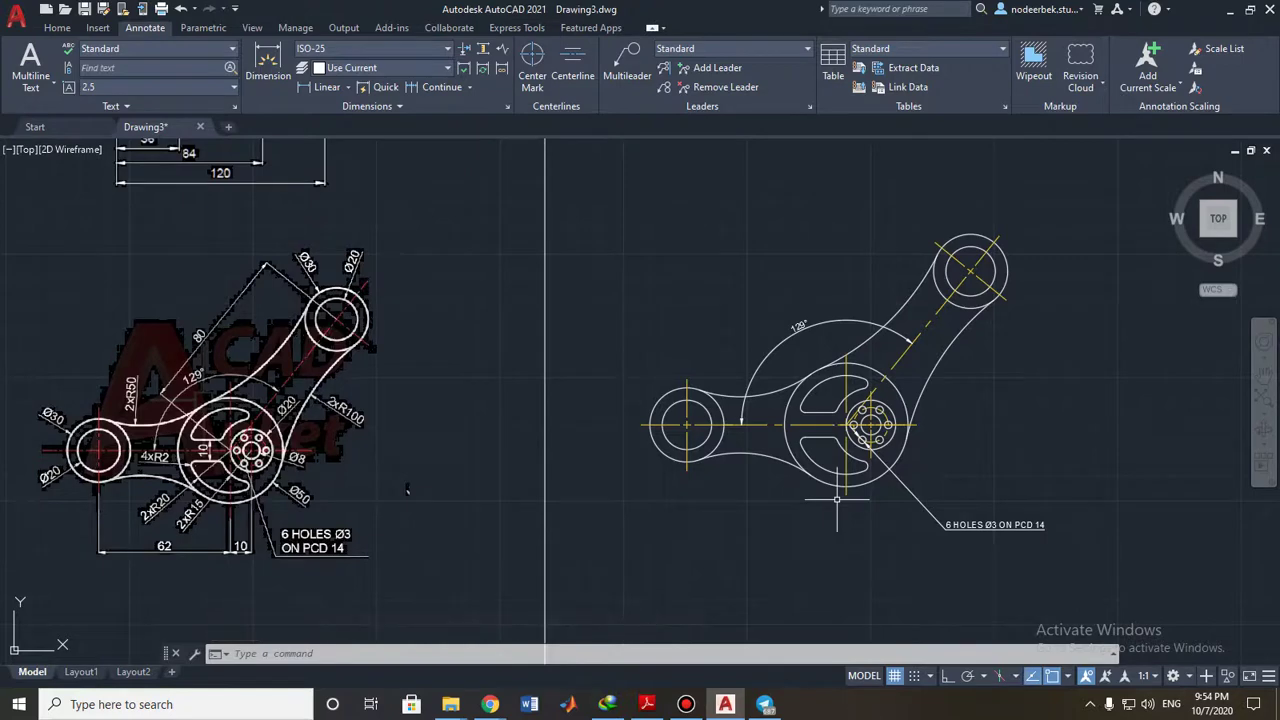
pyautogui.scroll(-3, 735, 503)
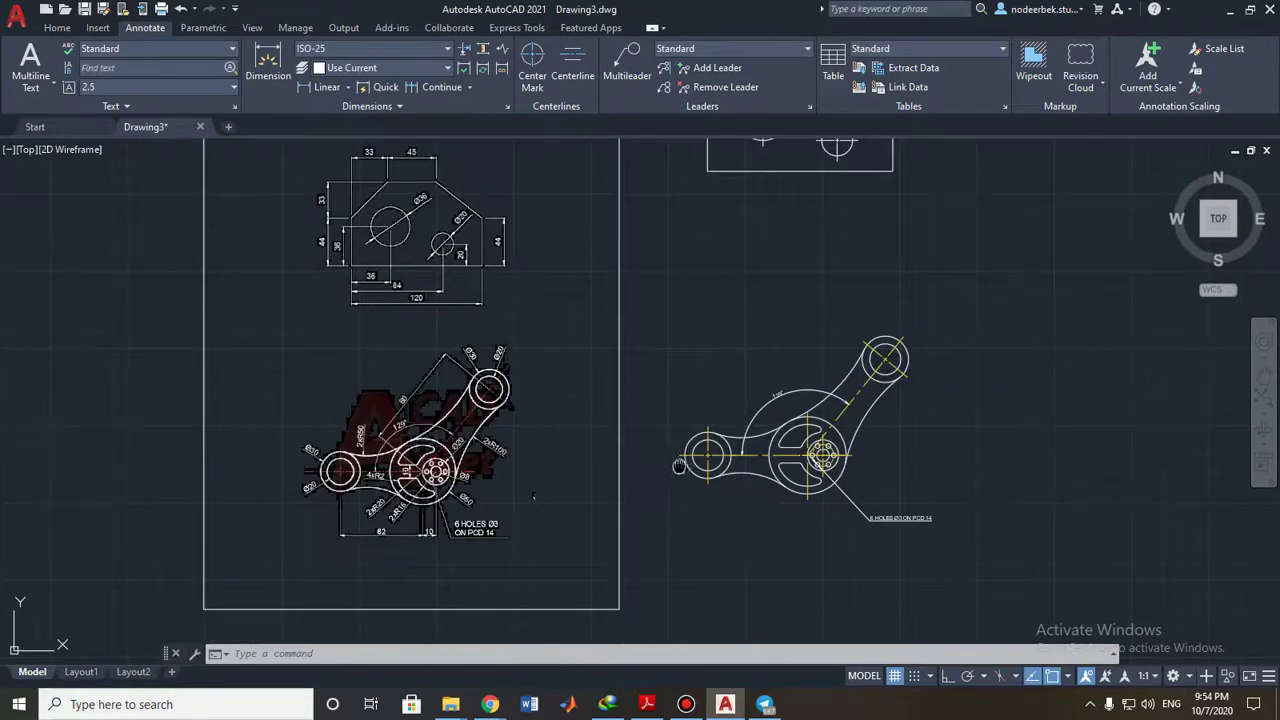
pyautogui.moveTo(675, 465); pyautogui.dragTo(586, 539, button='middle')
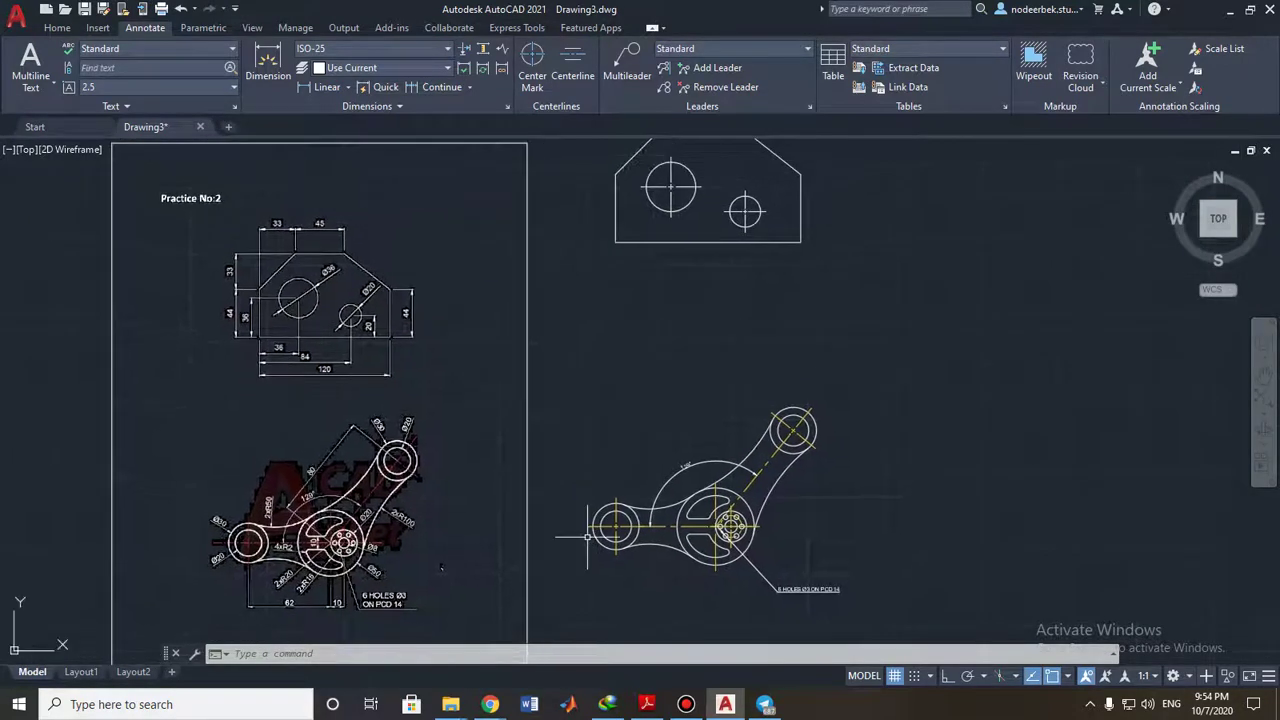